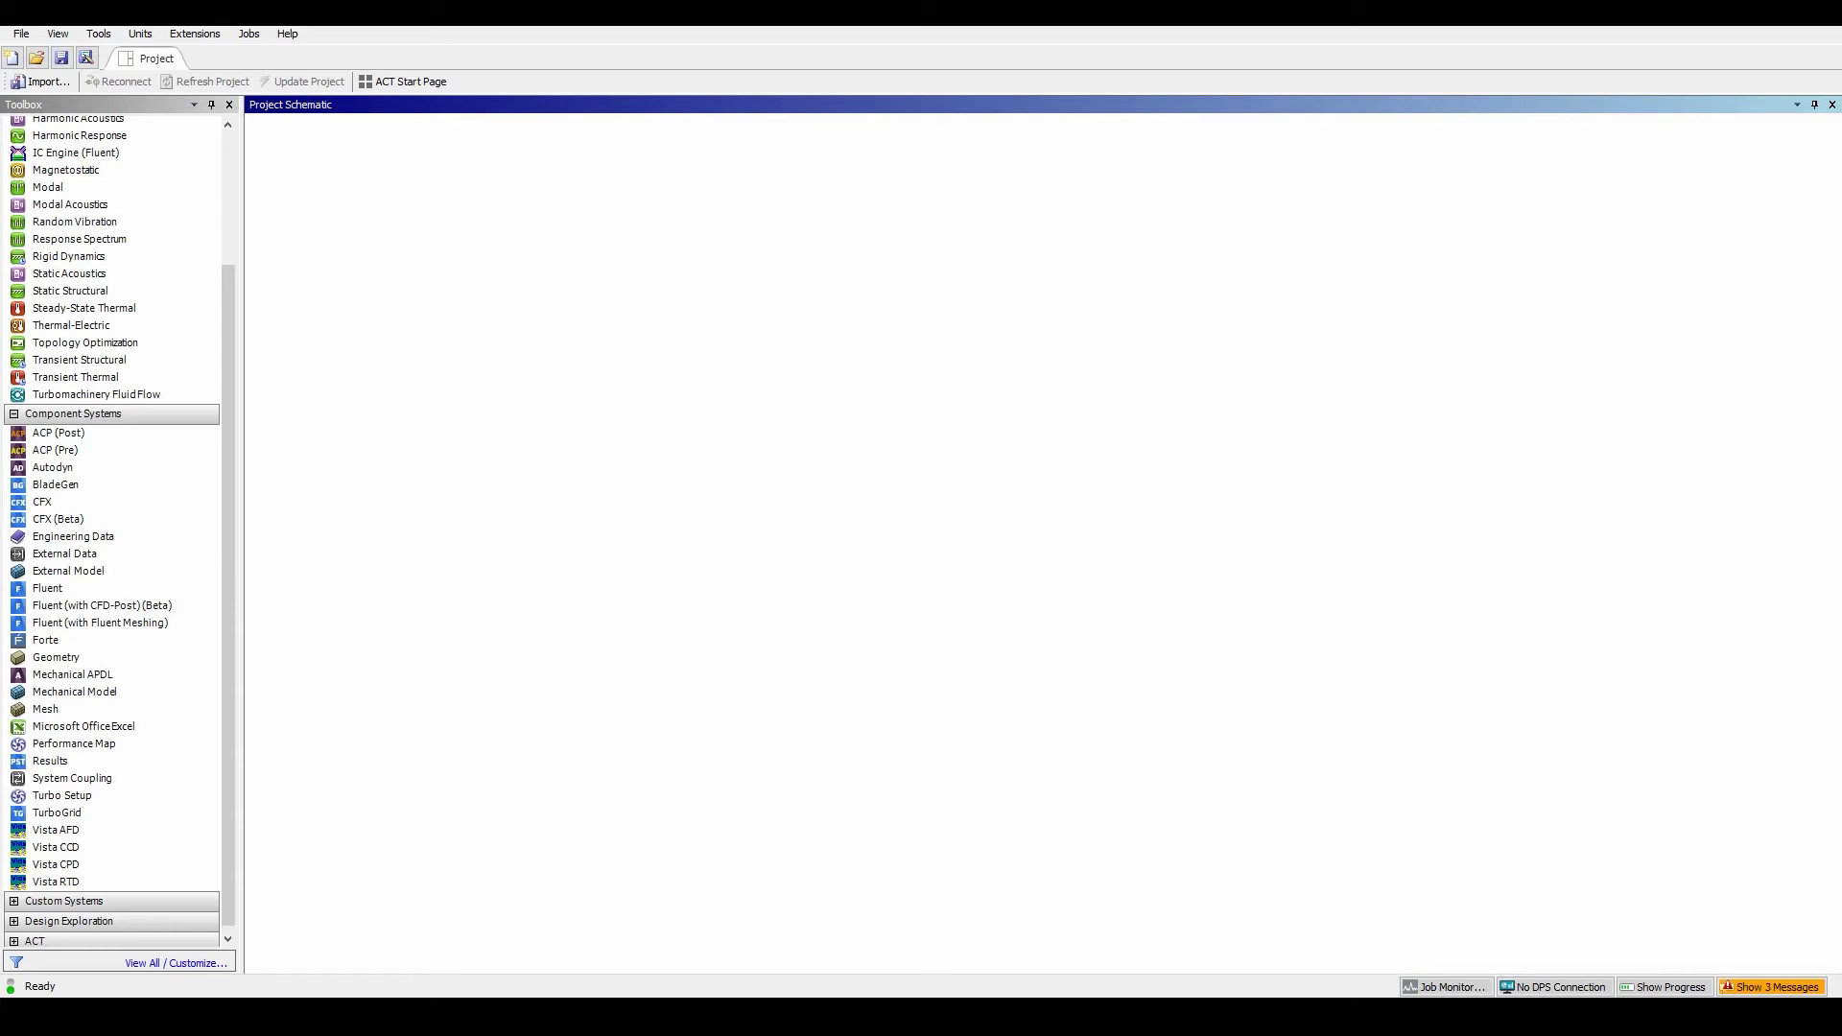
# - Add a Mesh component system to the project schematic and import the mixing-tank ANSYS geometry file into it
pyautogui.moveTo(53, 710); pyautogui.dragTo(382, 287)
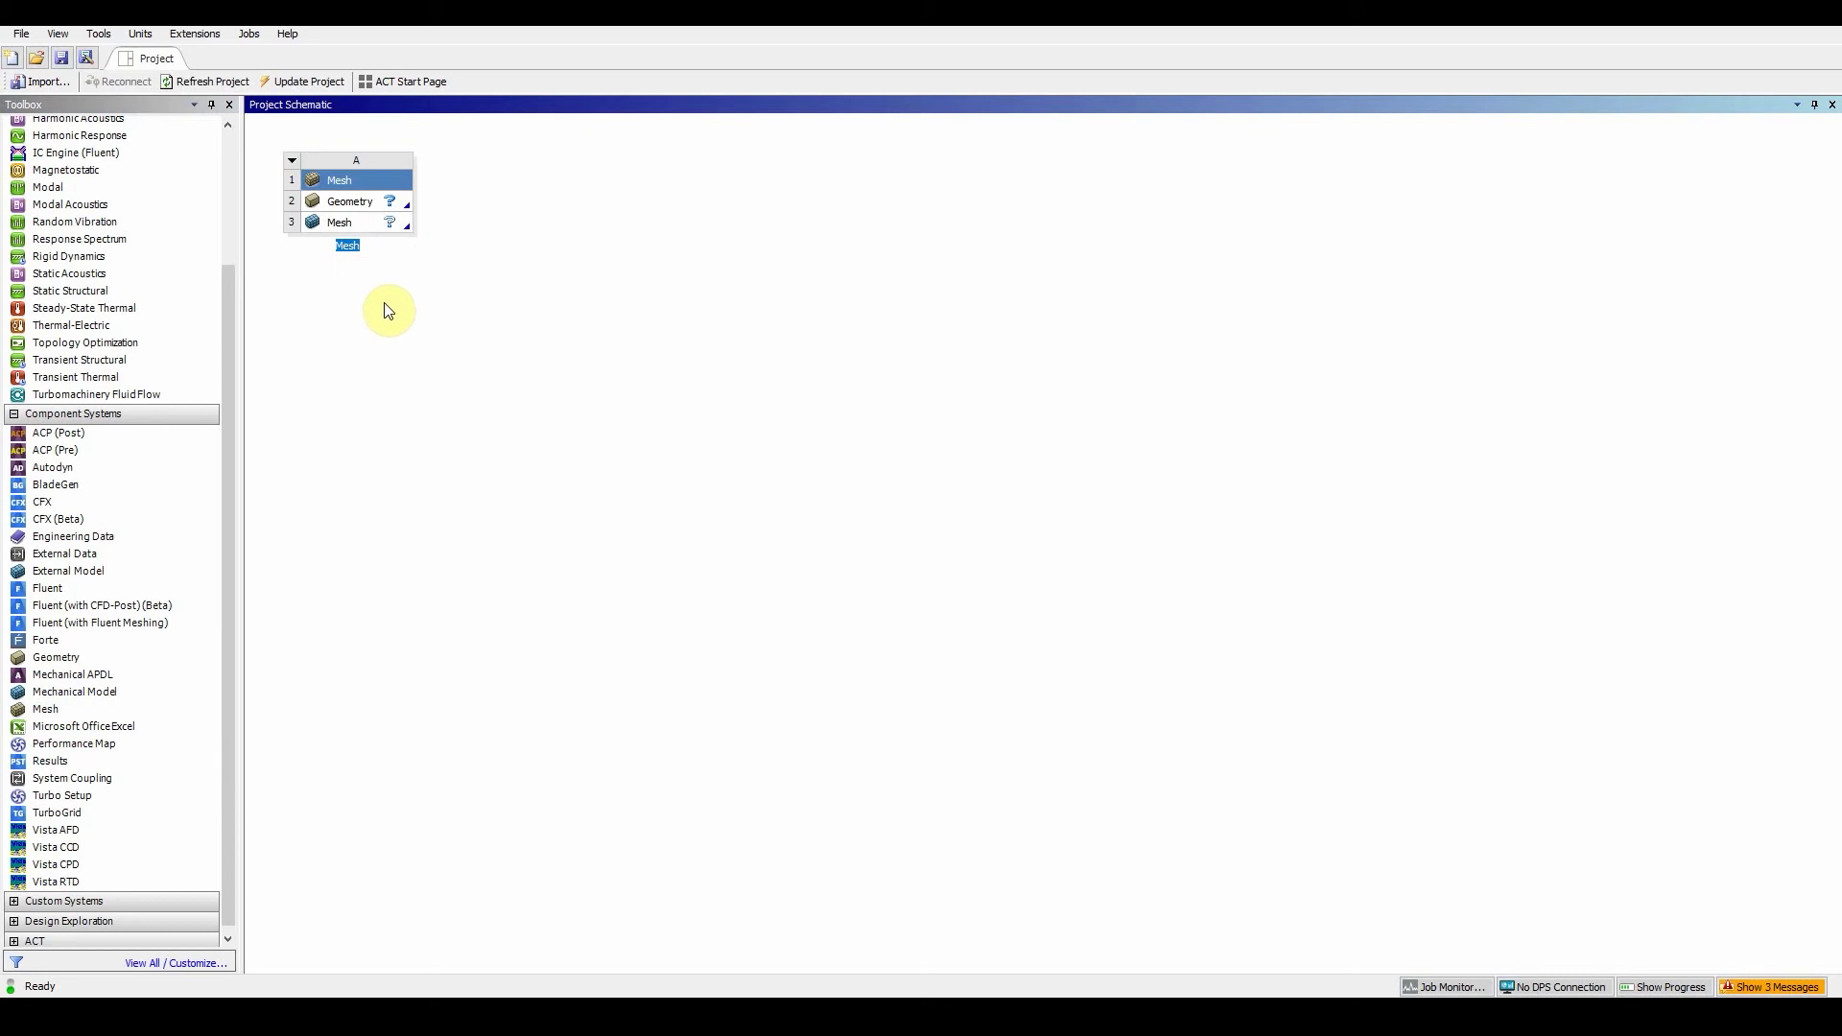
pyautogui.rightClick(388, 222)
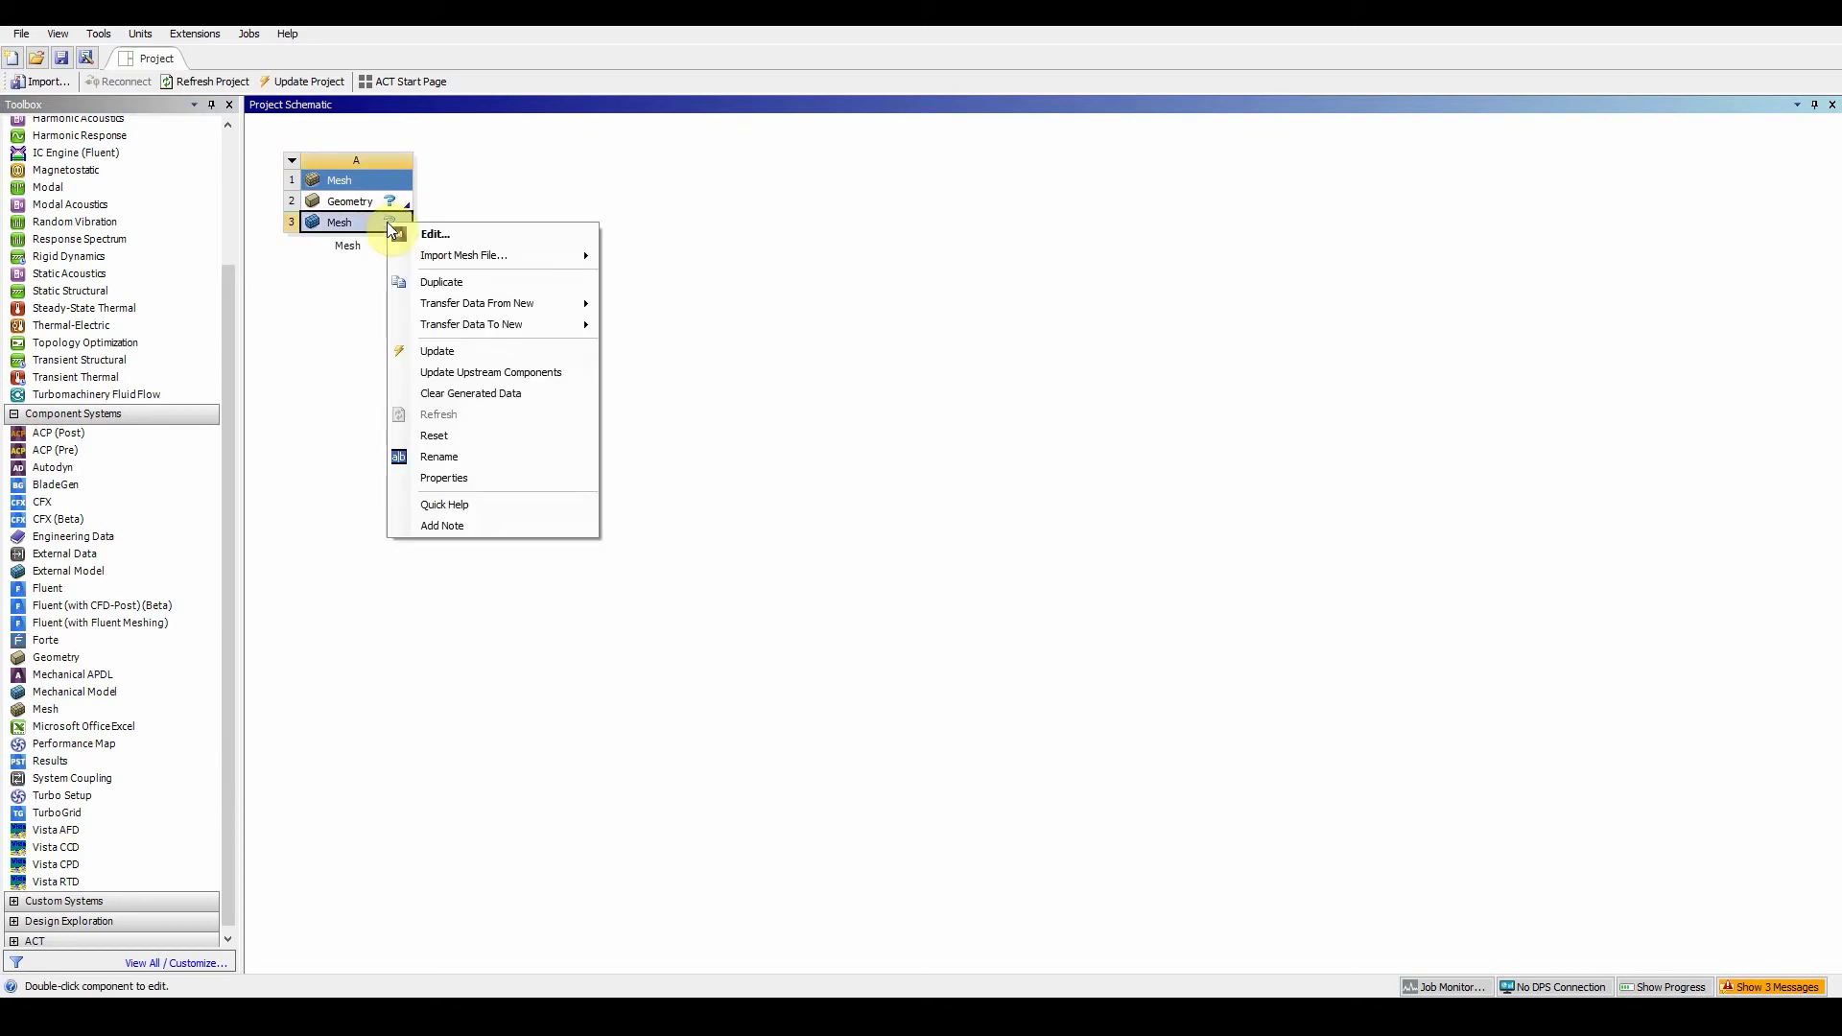
pyautogui.rightClick(385, 200)
pyautogui.moveTo(495, 253)
pyautogui.click(637, 252)
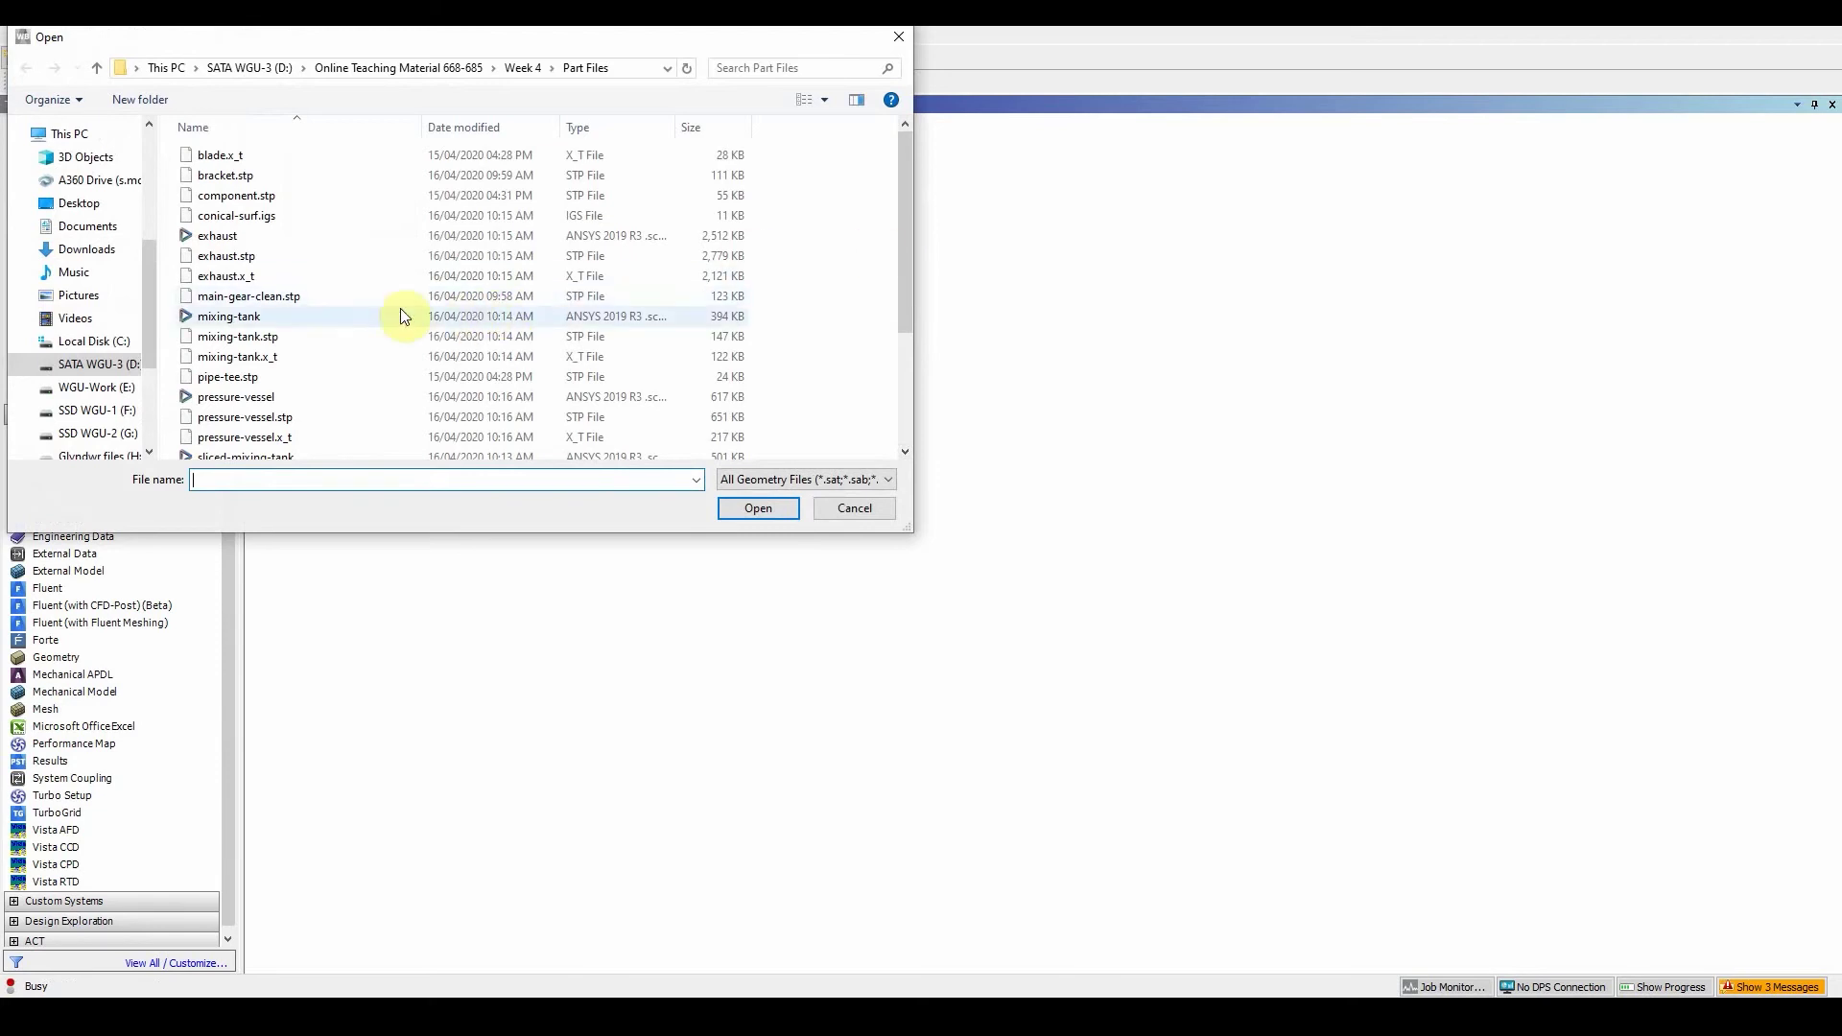
pyautogui.click(292, 318)
pyautogui.scroll(-2, 512, 338)
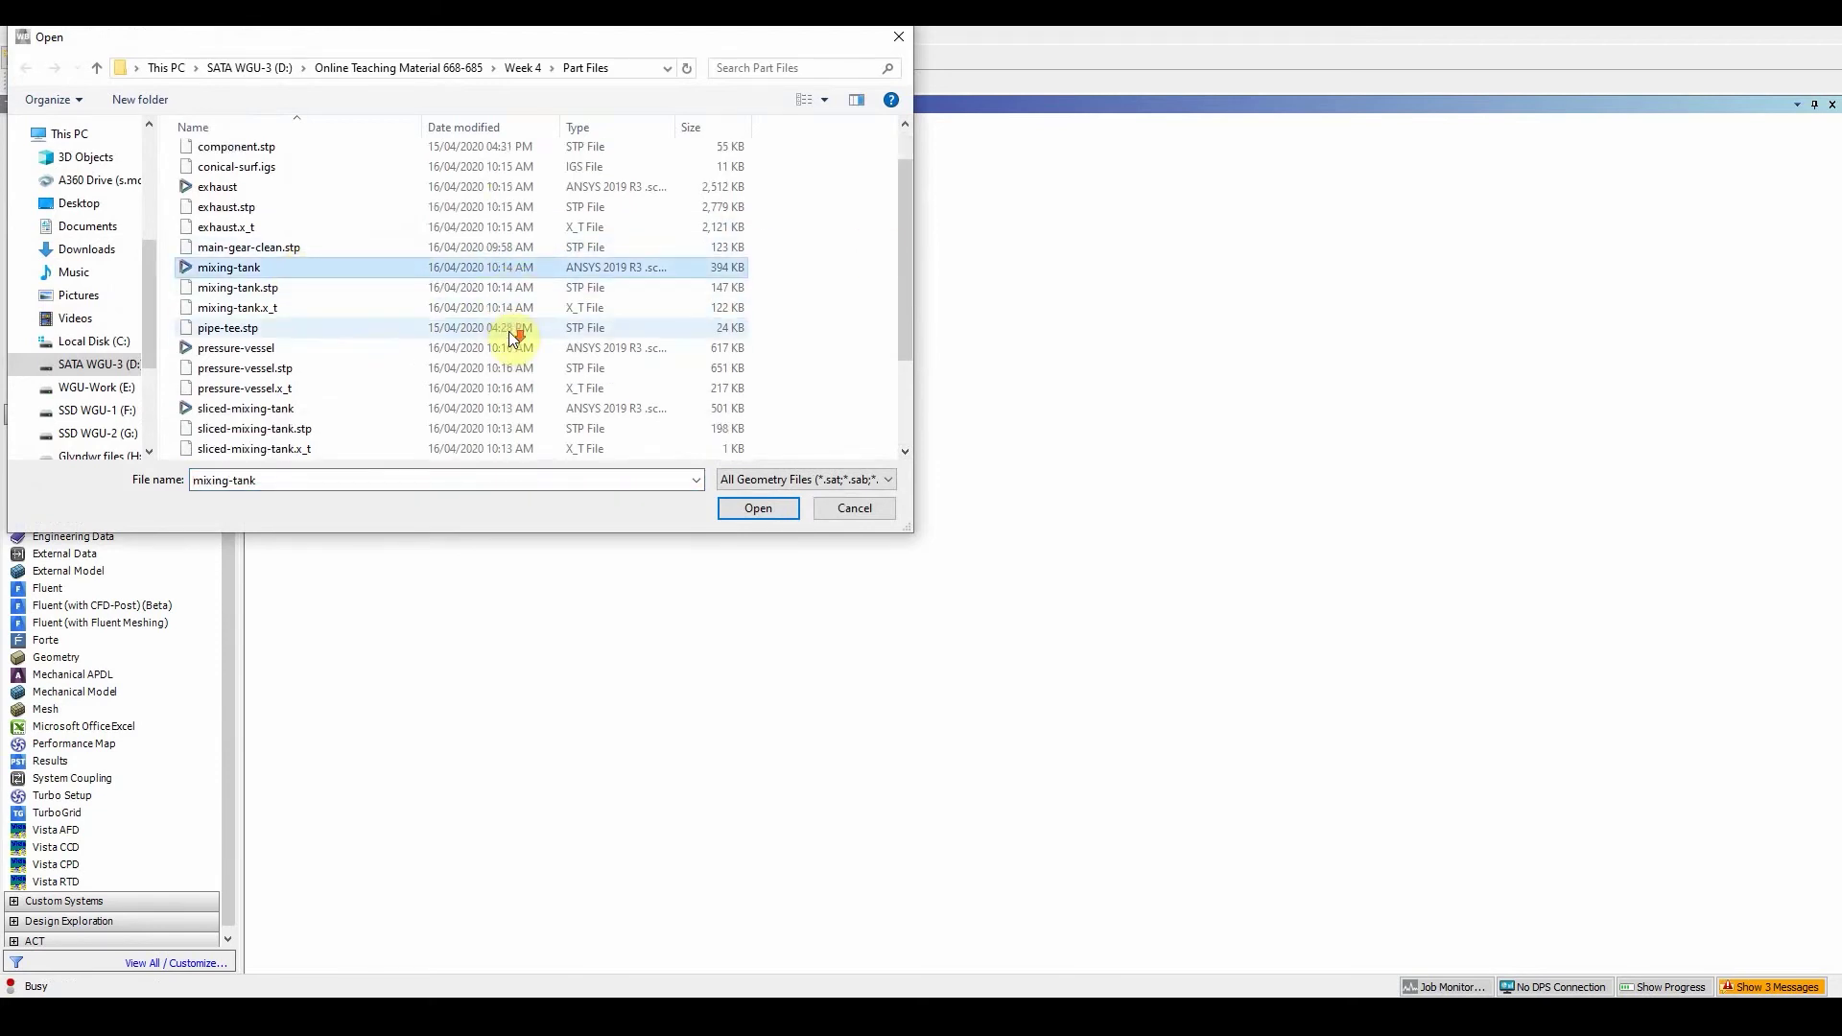
pyautogui.click(757, 508)
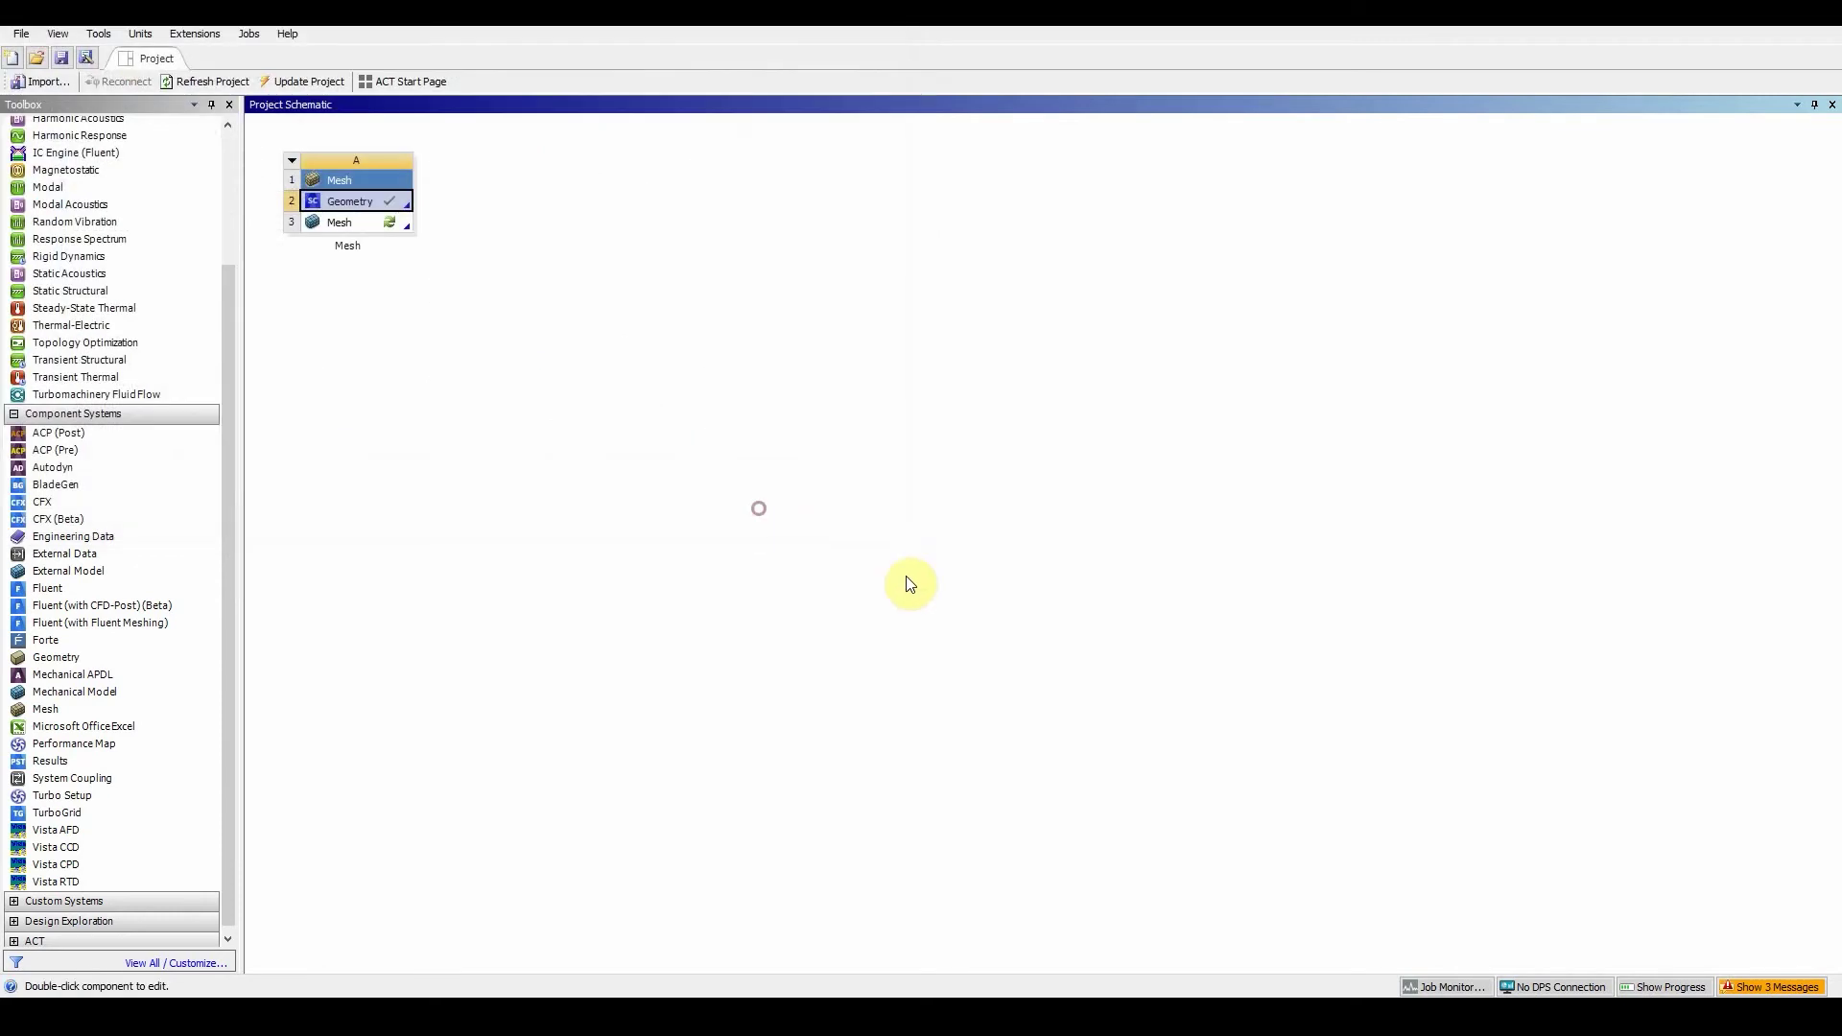
# - Open the system's mesh for editing and set the unit system to Metric (m, kg, N, s, V, A)
pyautogui.doubleClick(378, 226)
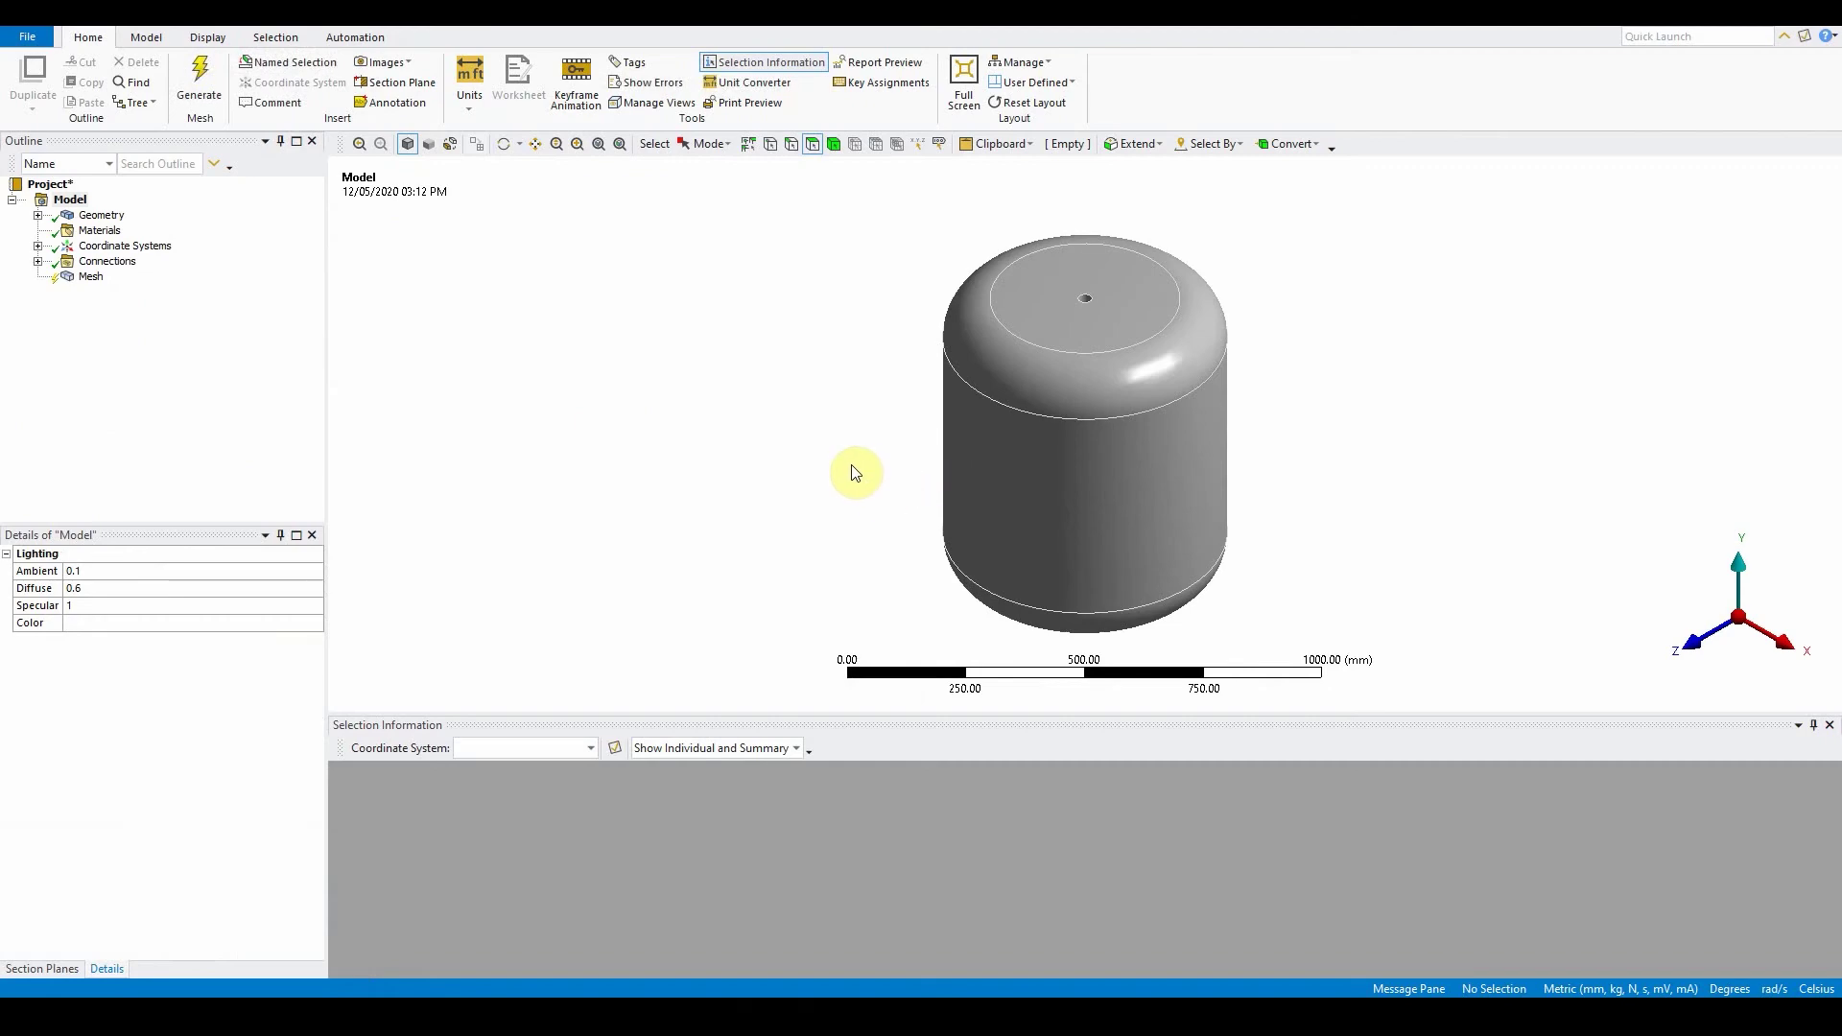
pyautogui.click(469, 84)
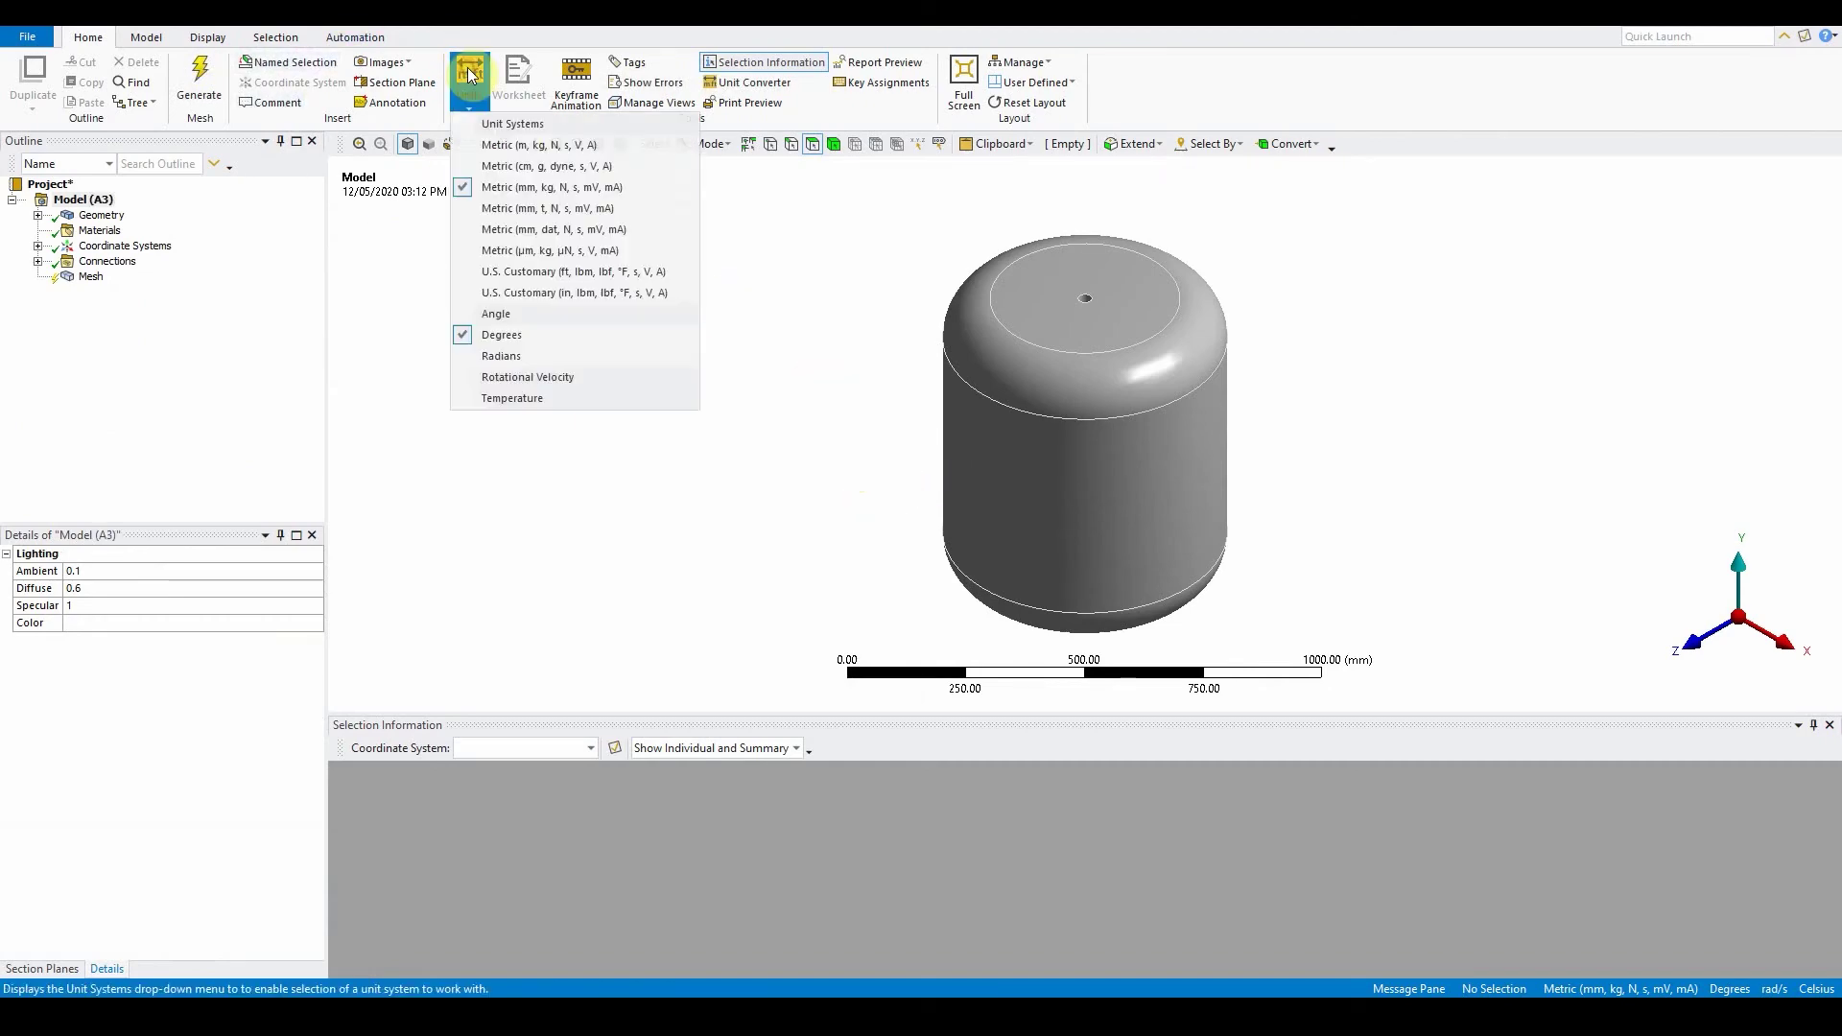
pyautogui.click(527, 148)
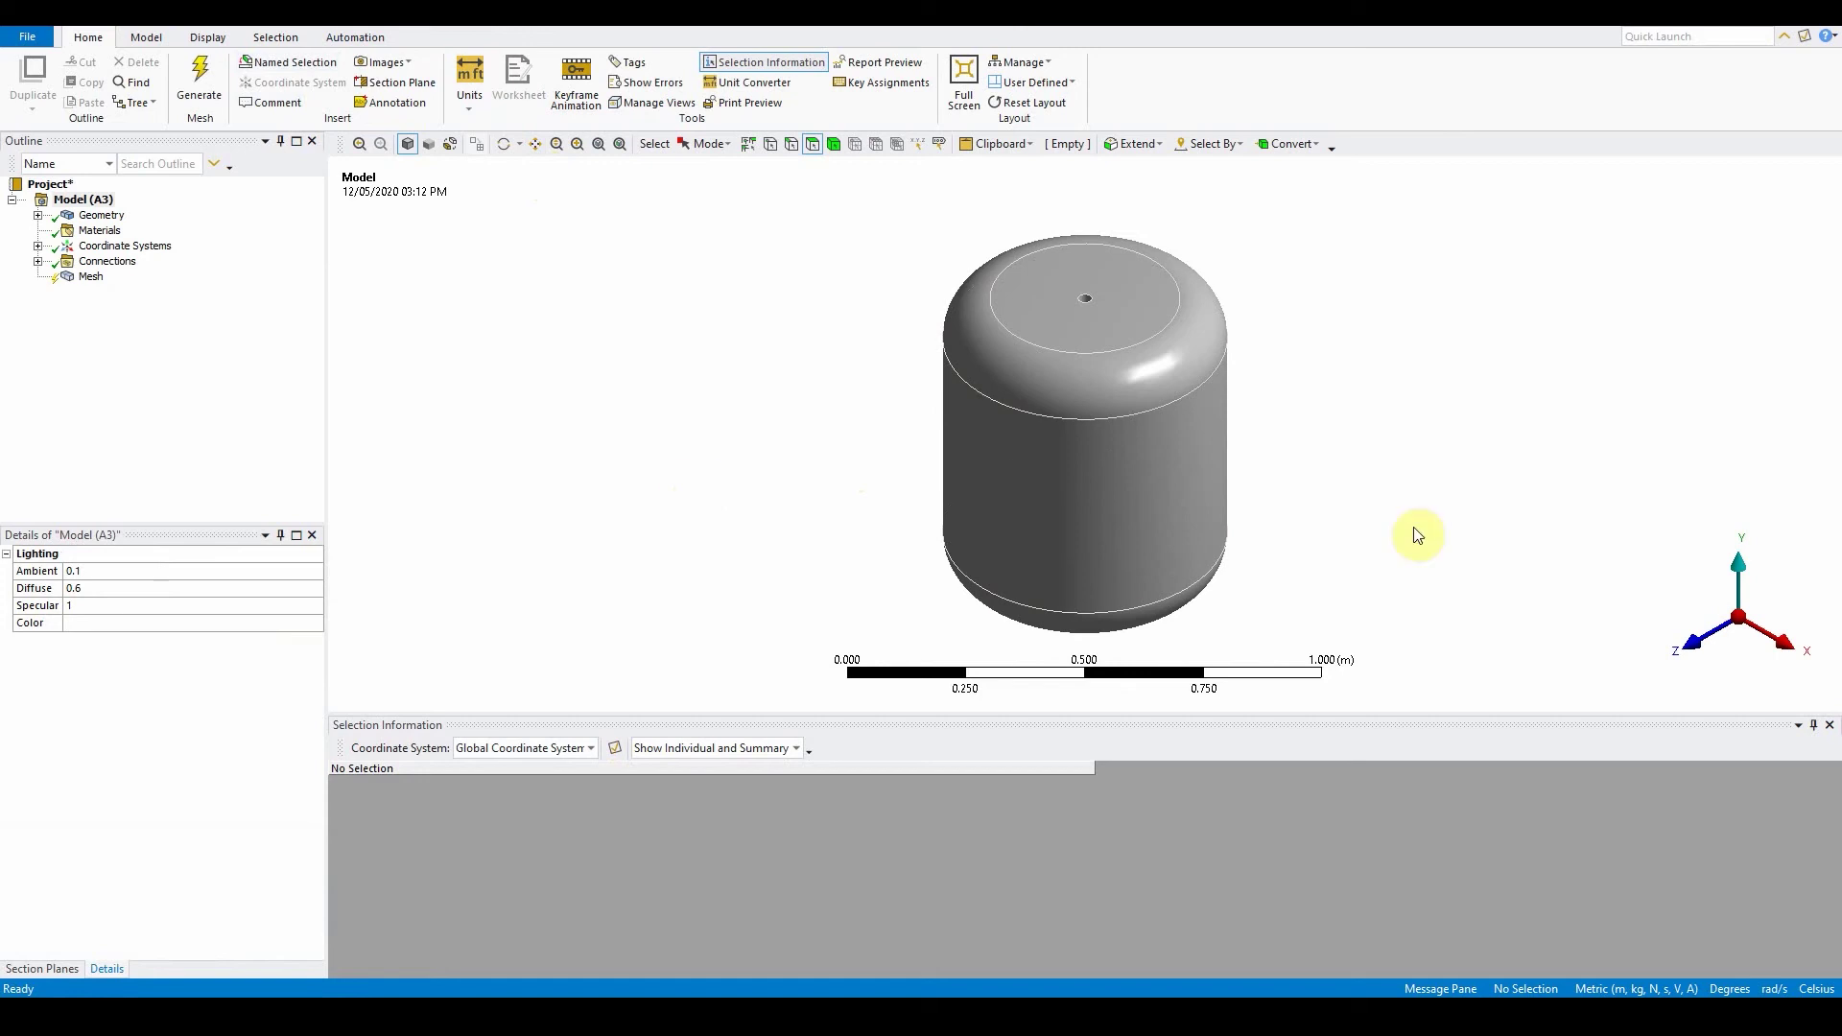
# - Set the transparency of both mixing-tank solids to 0.5
pyautogui.click(38, 215)
pyautogui.click(135, 232)
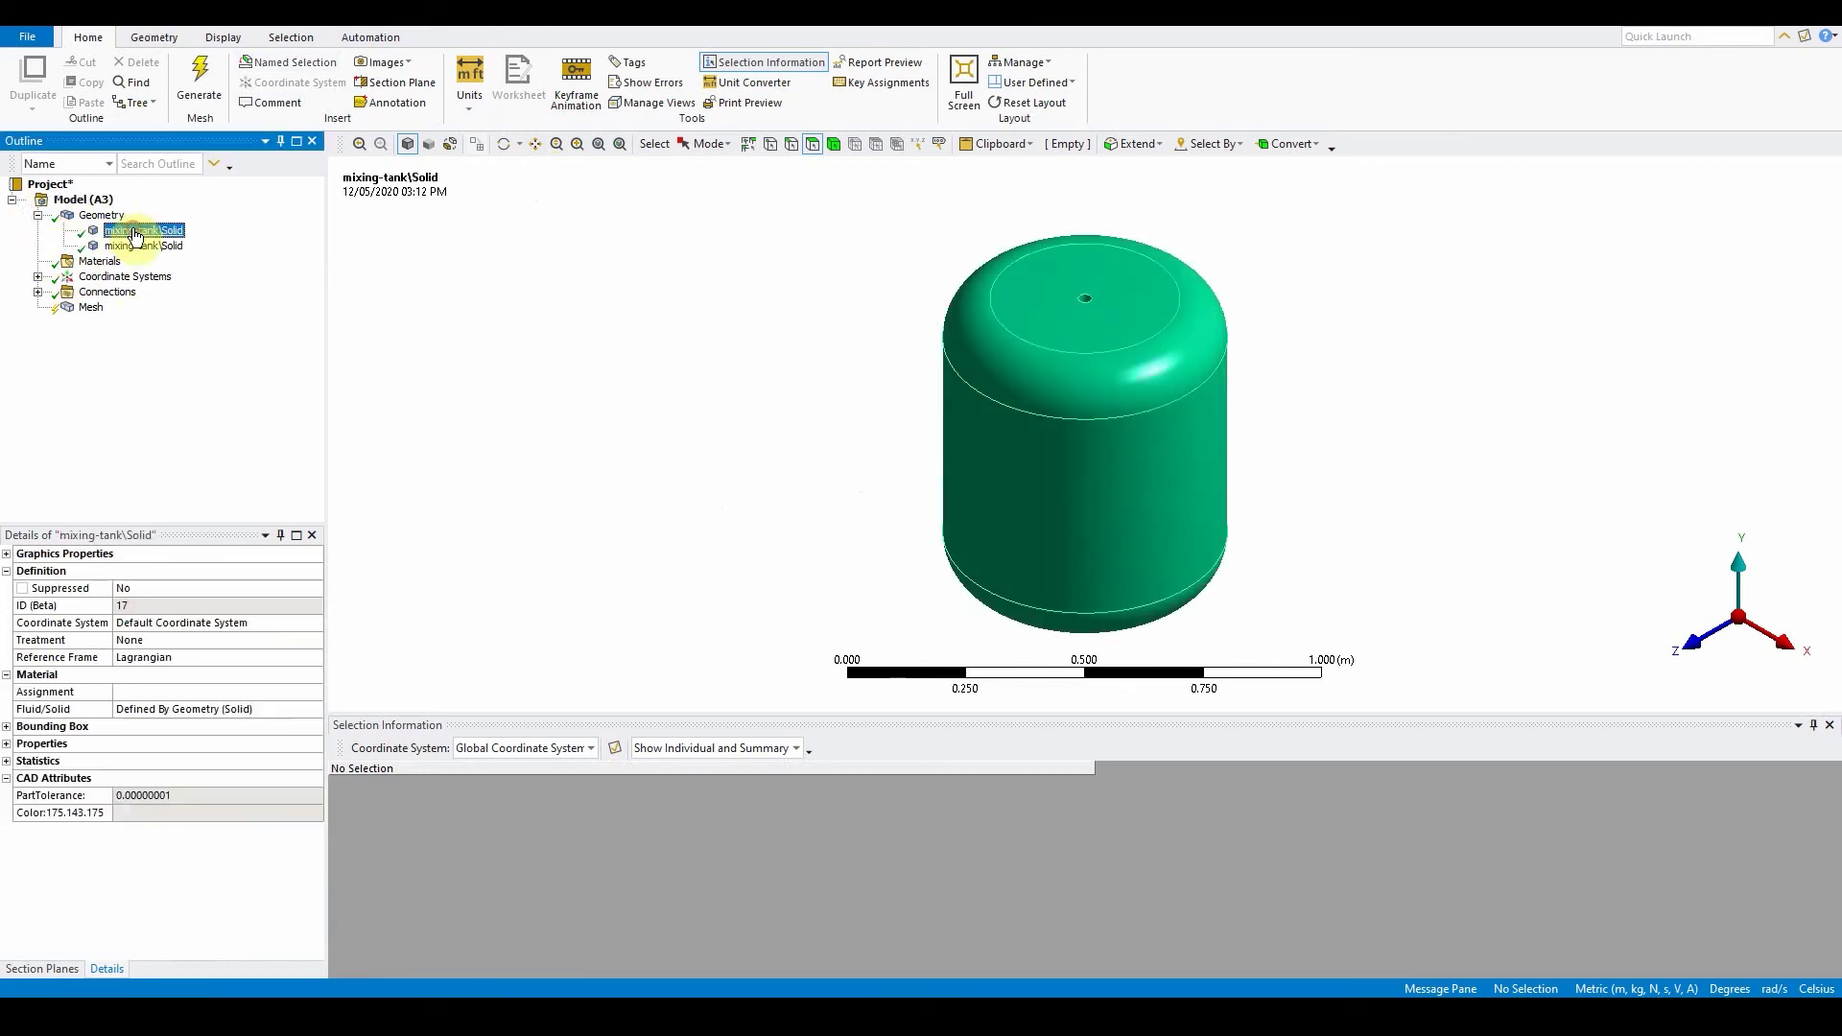
pyautogui.keyDown('ctrl'); pyautogui.click(144, 246); pyautogui.keyUp('ctrl')
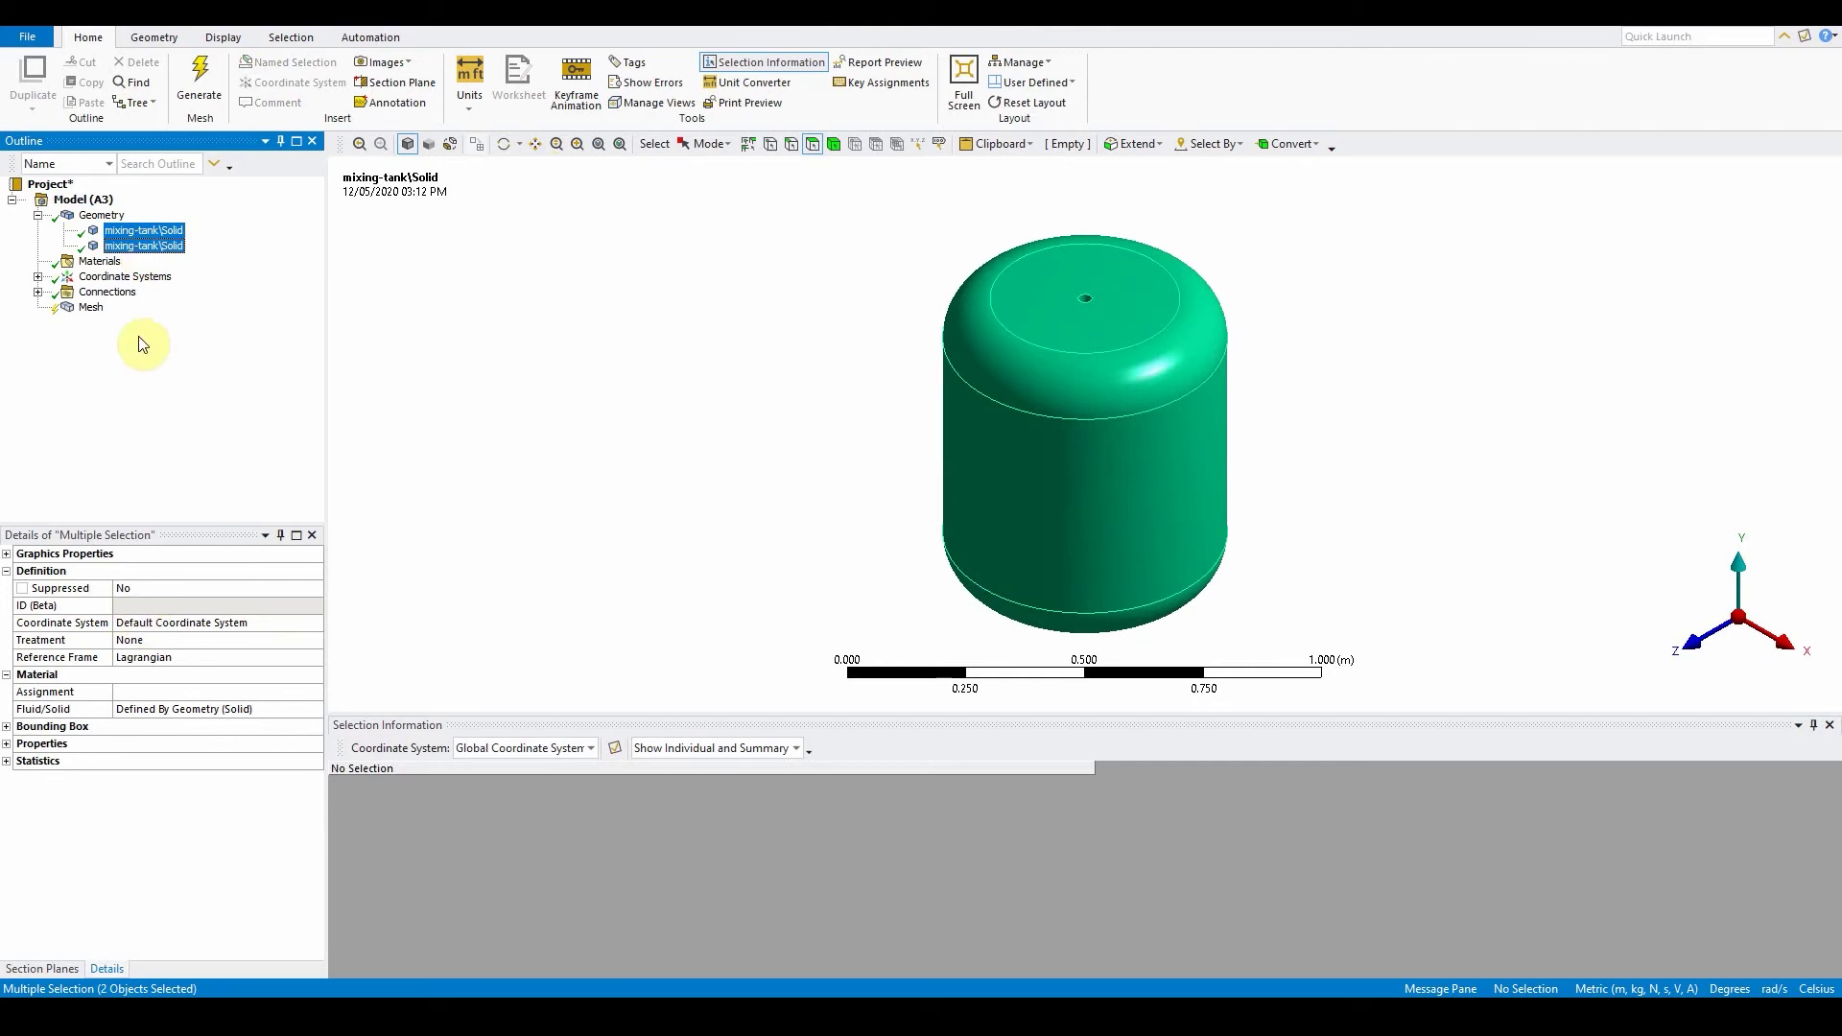
pyautogui.click(7, 554)
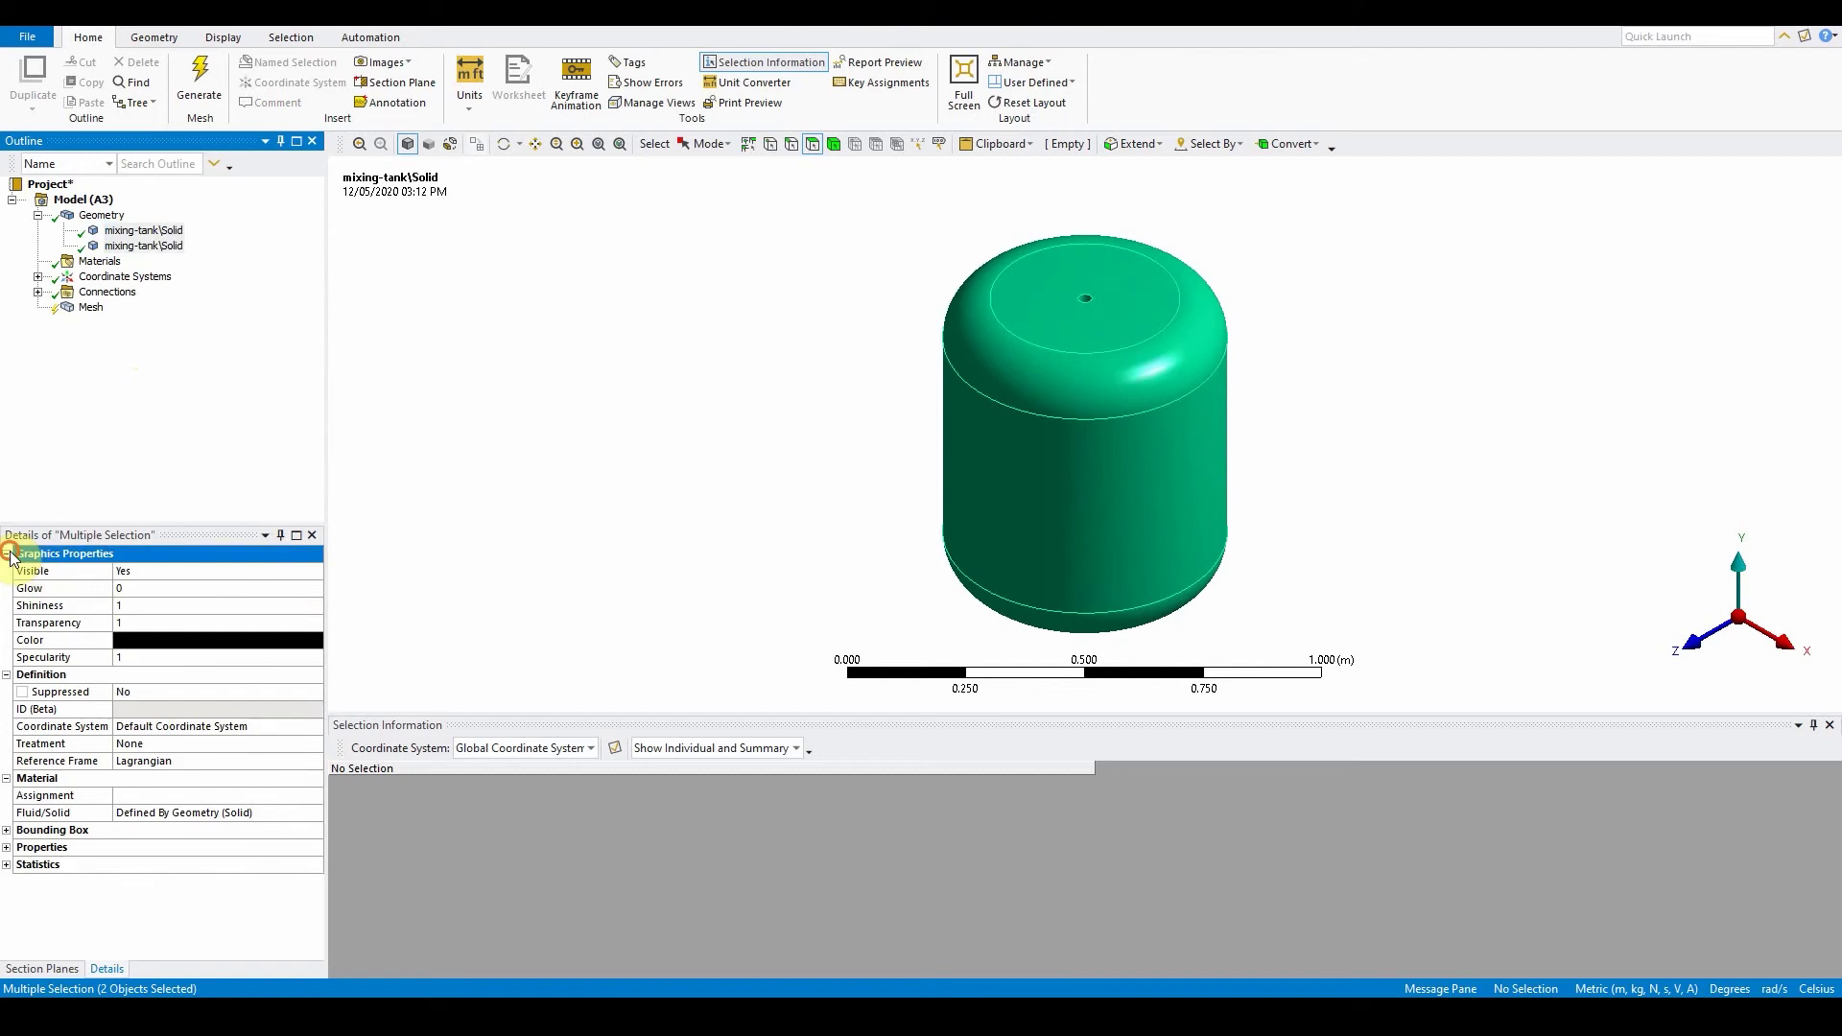
pyautogui.click(167, 622)
pyautogui.write('0.5')
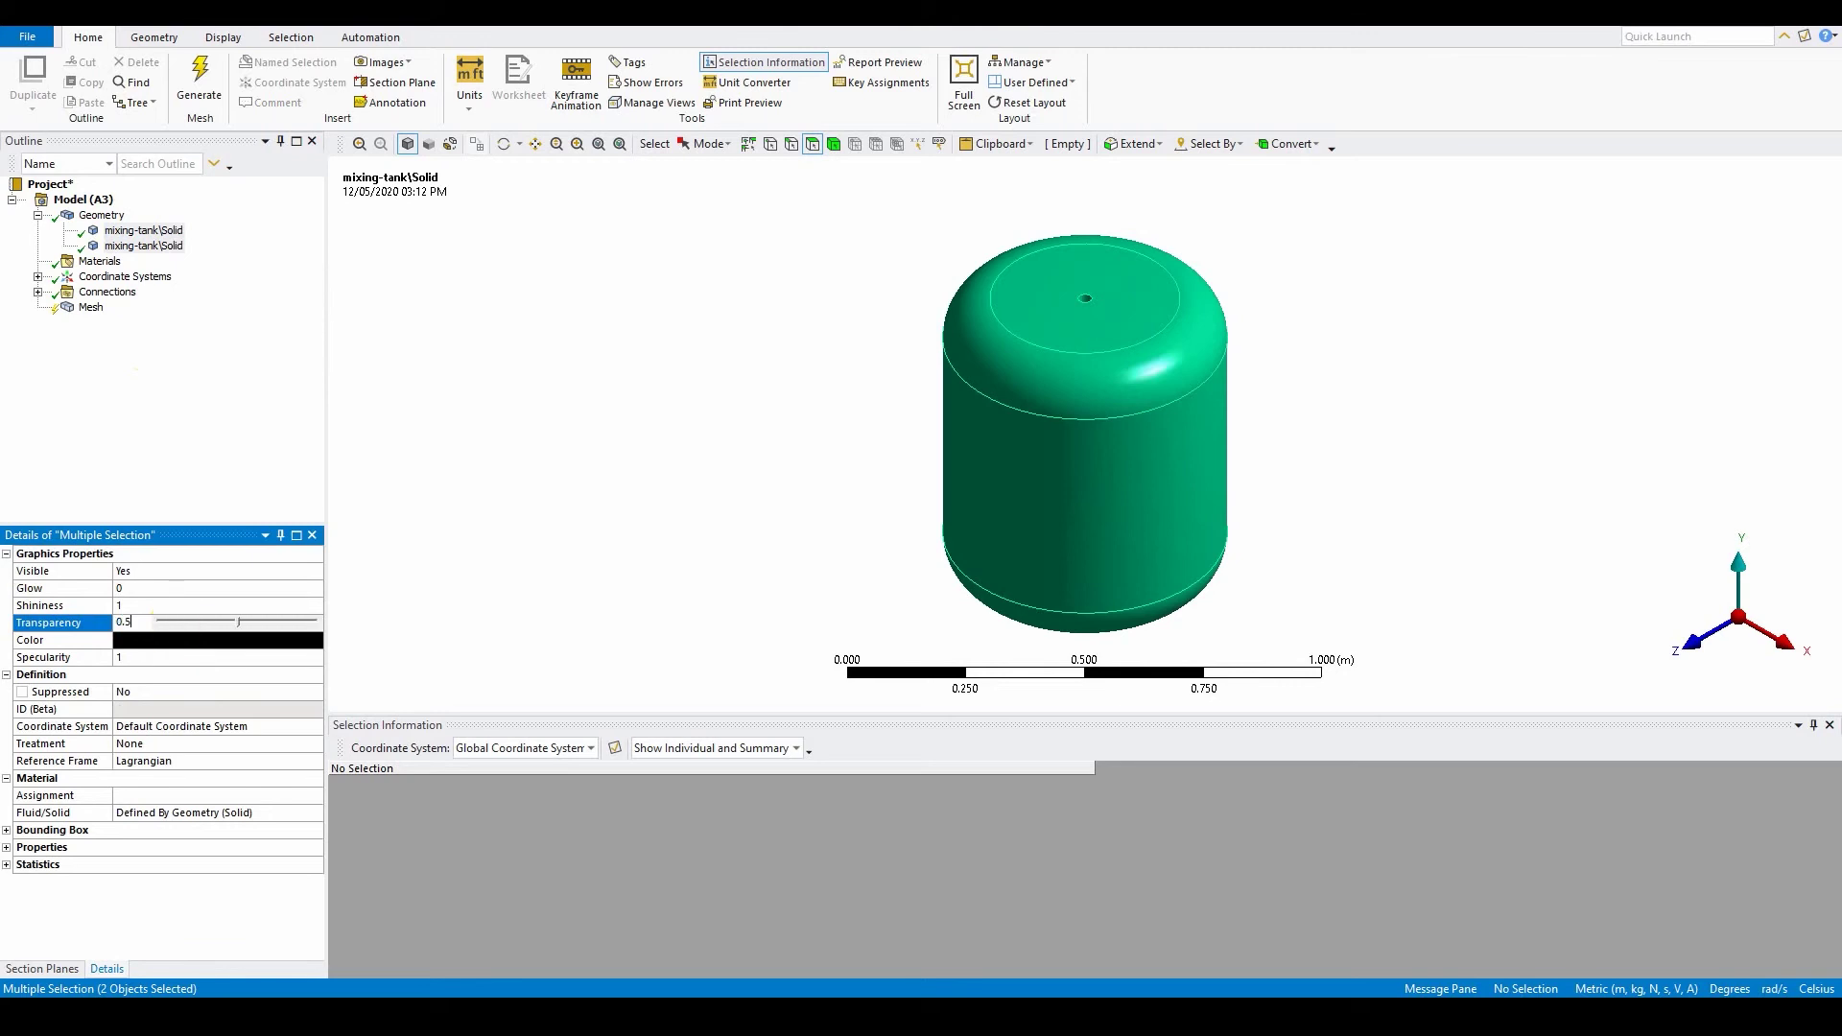
pyautogui.click(168, 625)
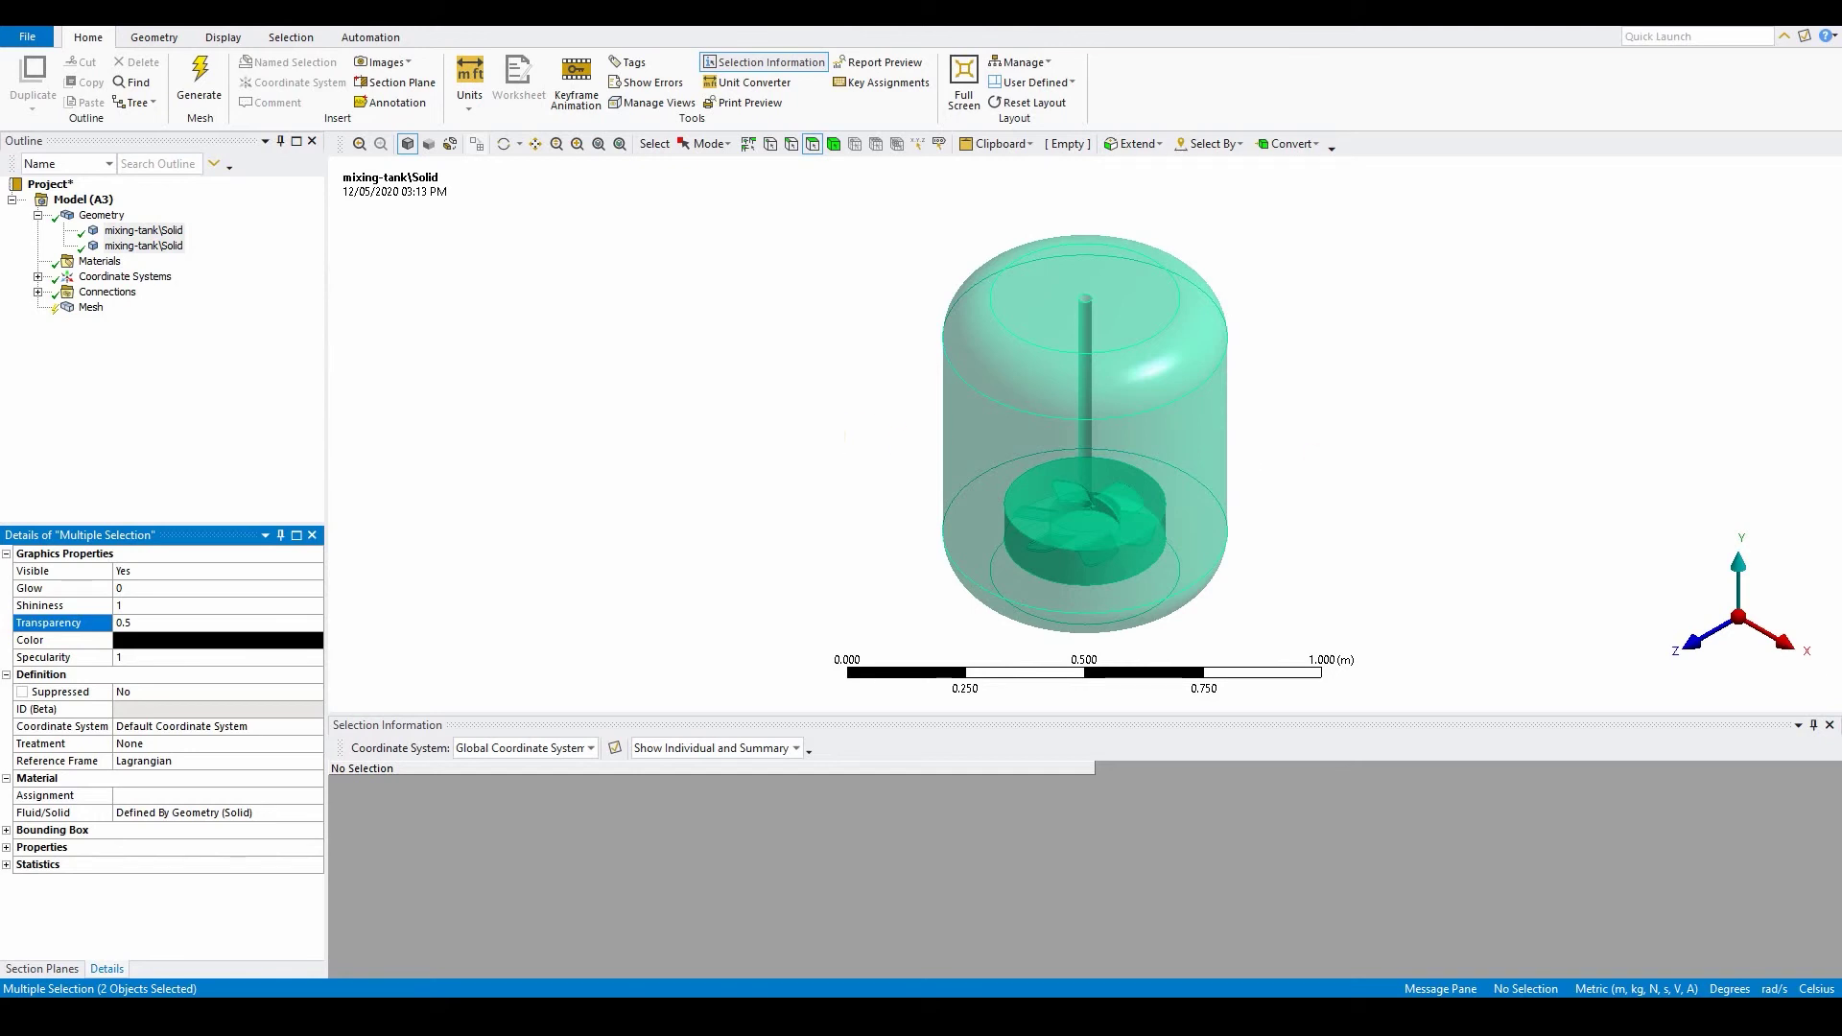
# - Set the mesh's physics preference to CFD and its element size to 1.5e-002 m
pyautogui.click(92, 307)
pyautogui.click(151, 605)
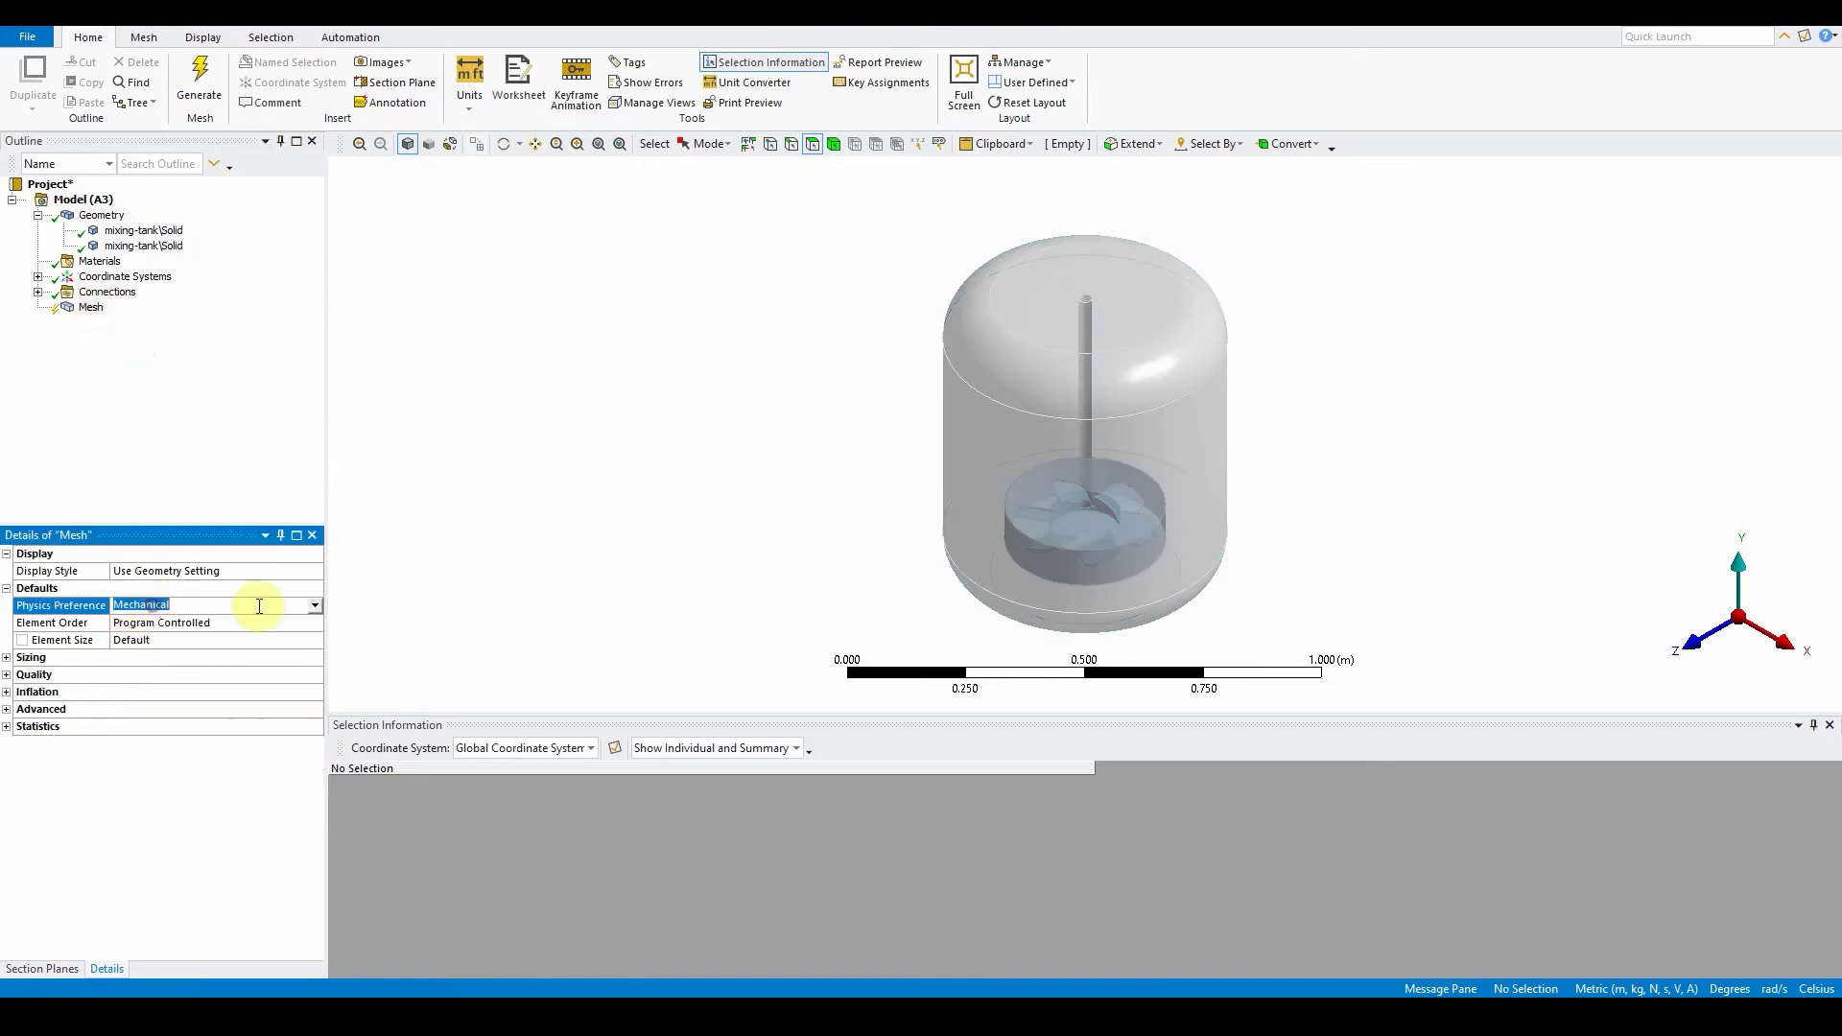
pyautogui.click(316, 608)
pyautogui.click(233, 659)
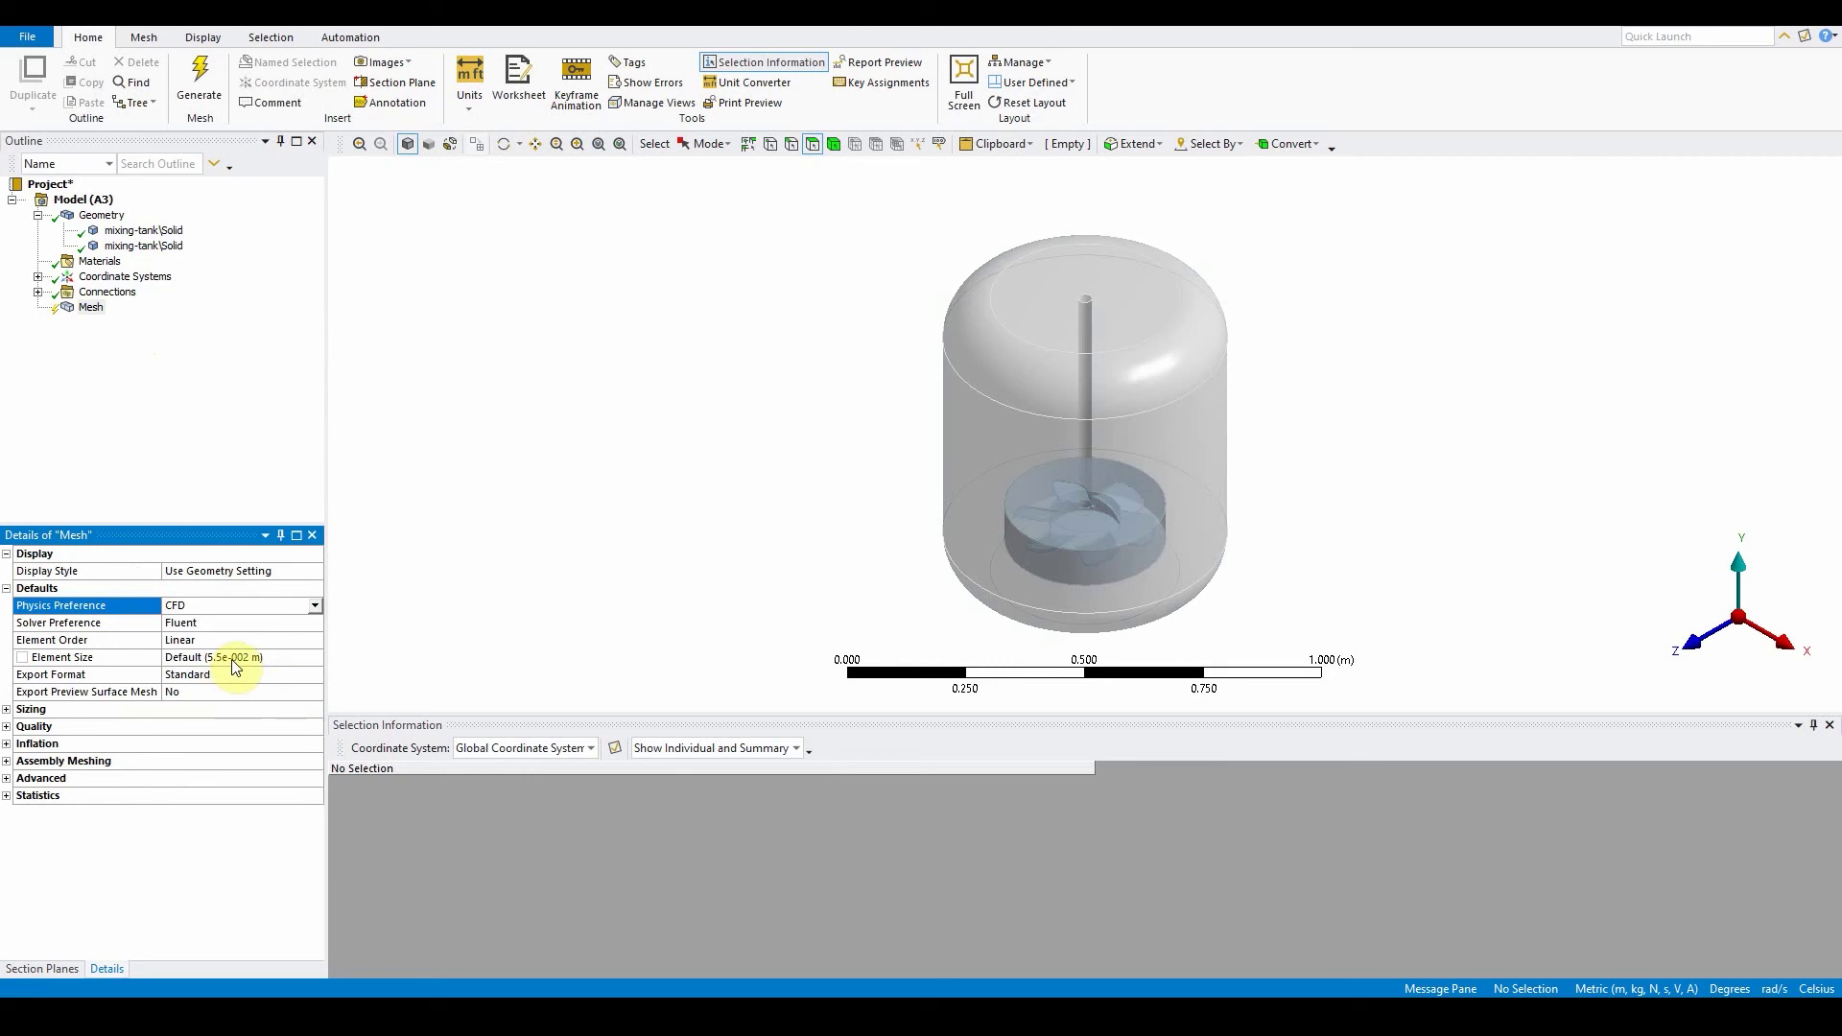
pyautogui.click(236, 660)
pyautogui.write('1.')
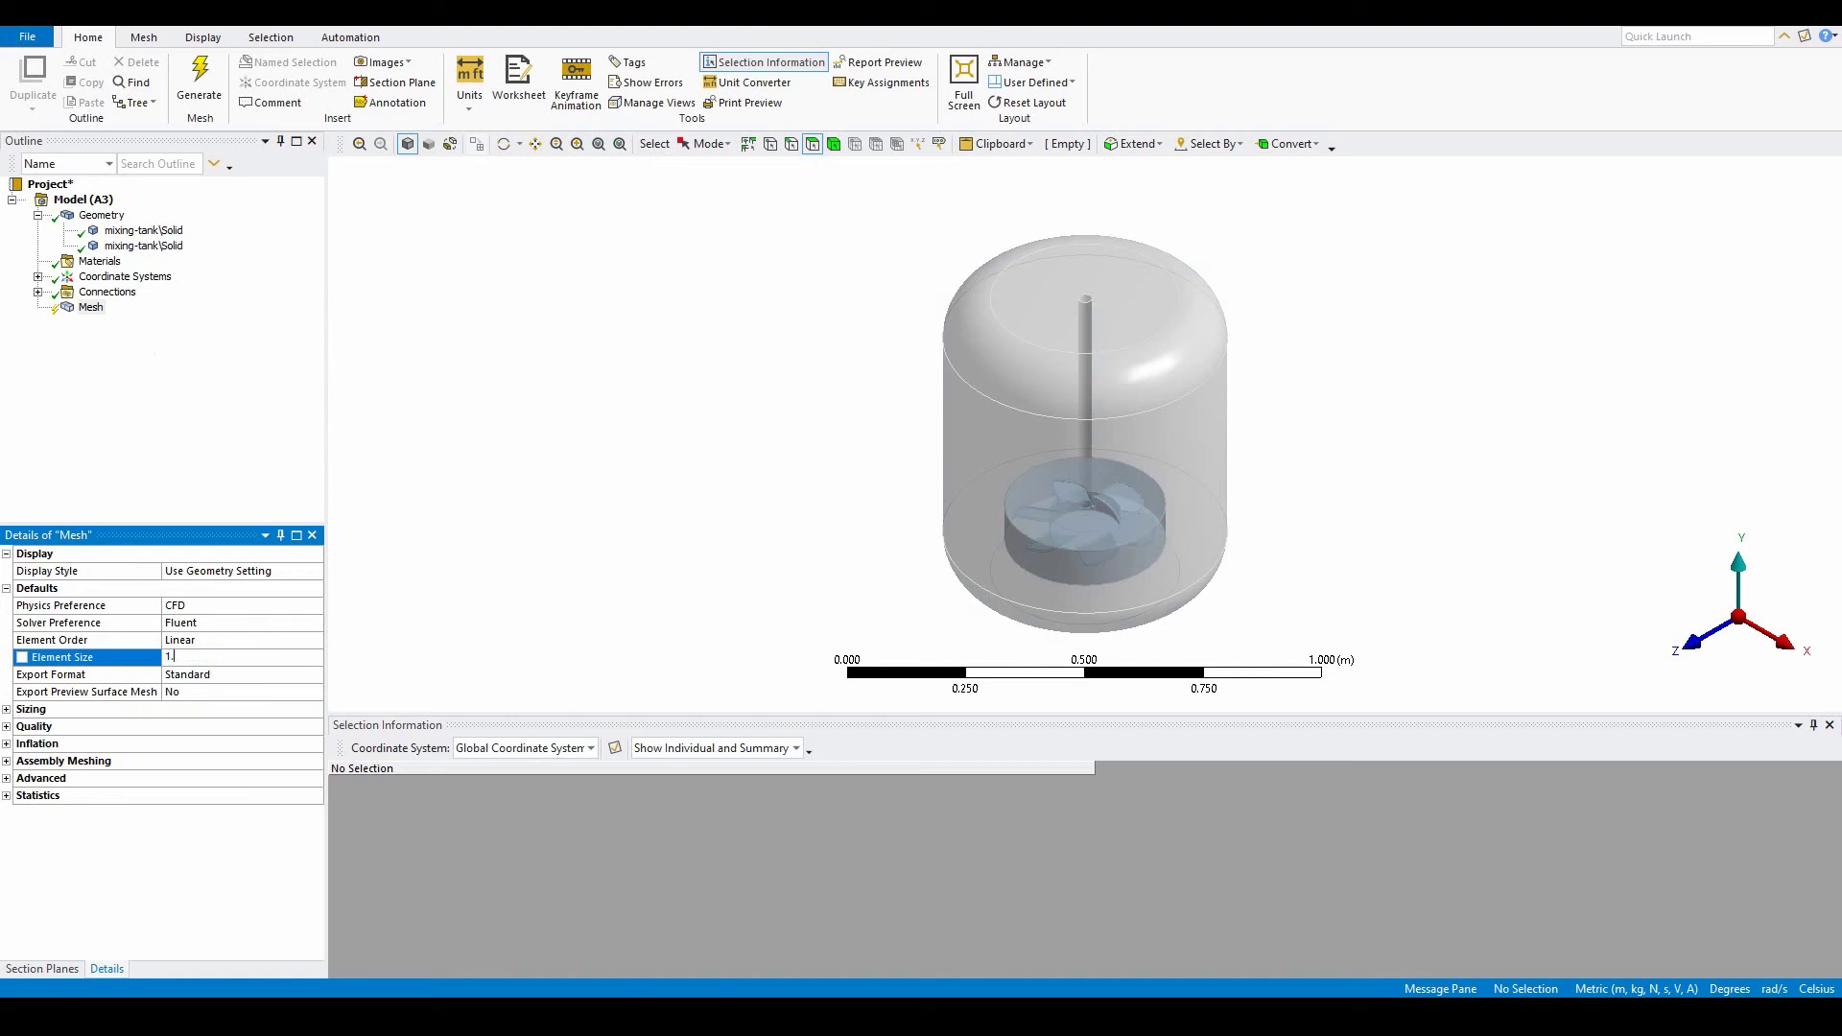
pyautogui.write('5e-002')
pyautogui.press('Return')
# - Generate the mesh and cut it with a vertical section plane through the middle of the tank
pyautogui.click(7, 709)
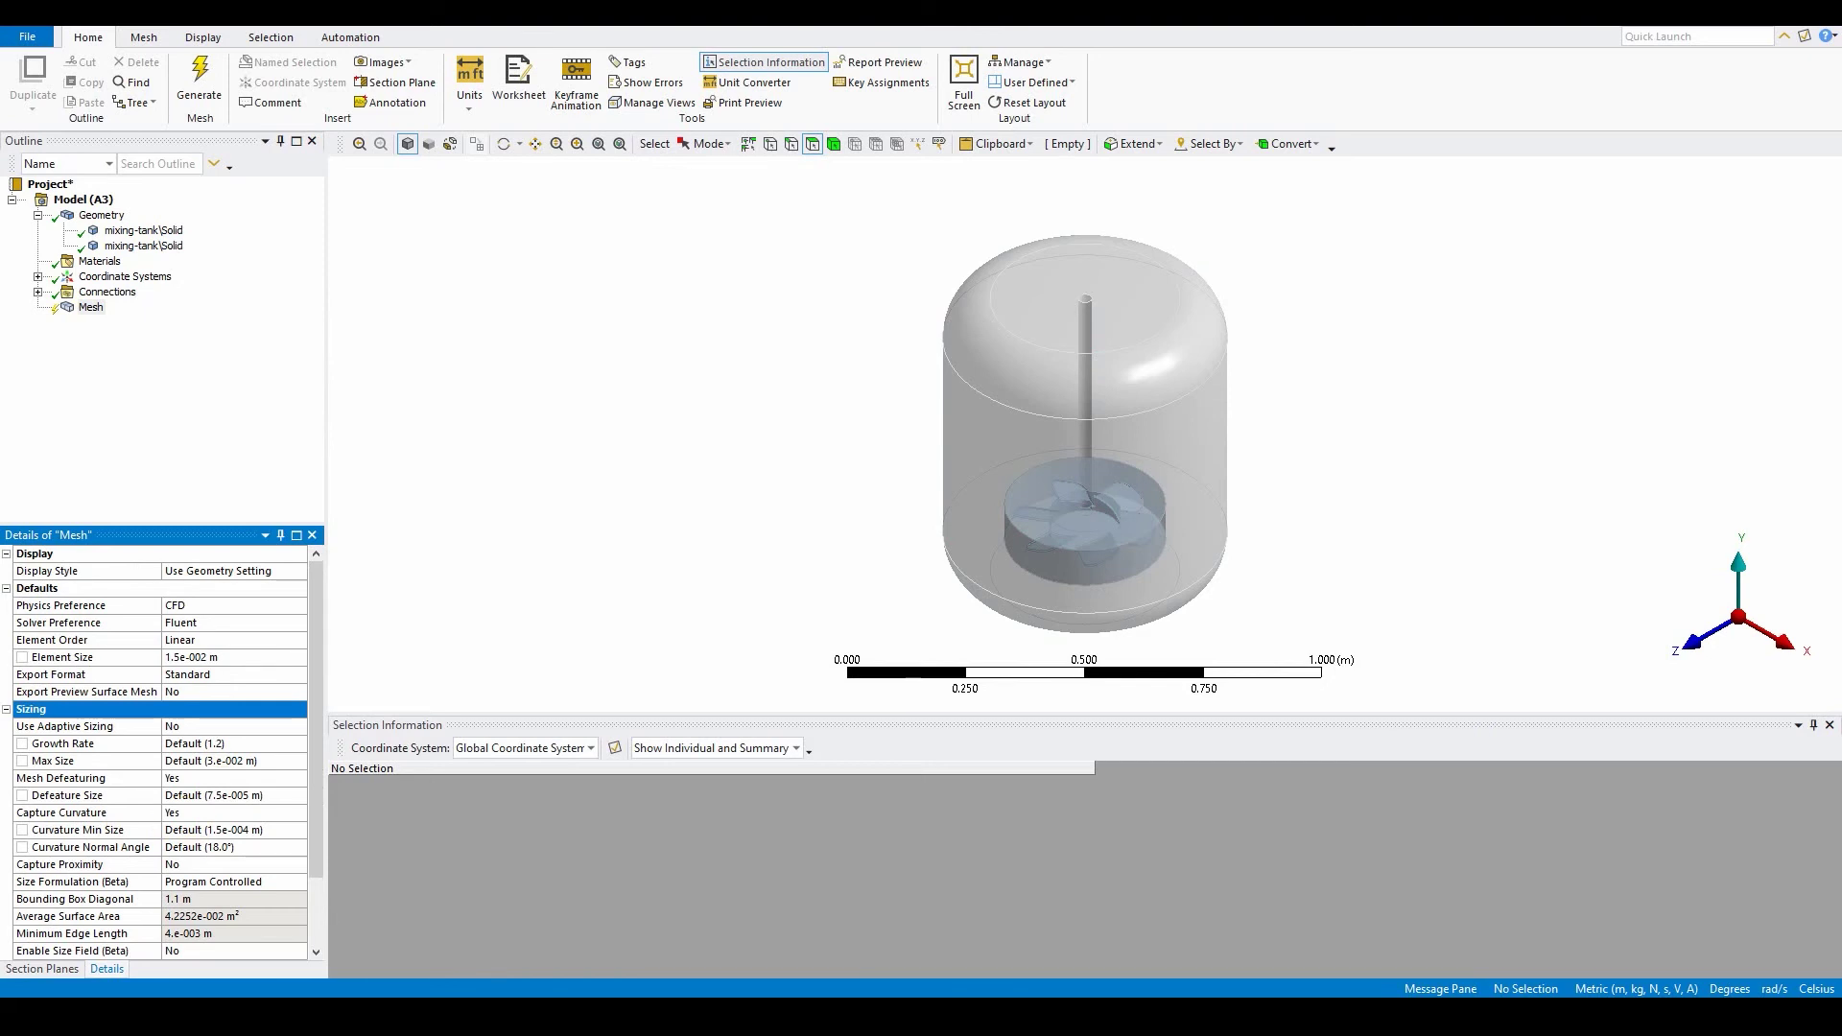
pyautogui.click(199, 81)
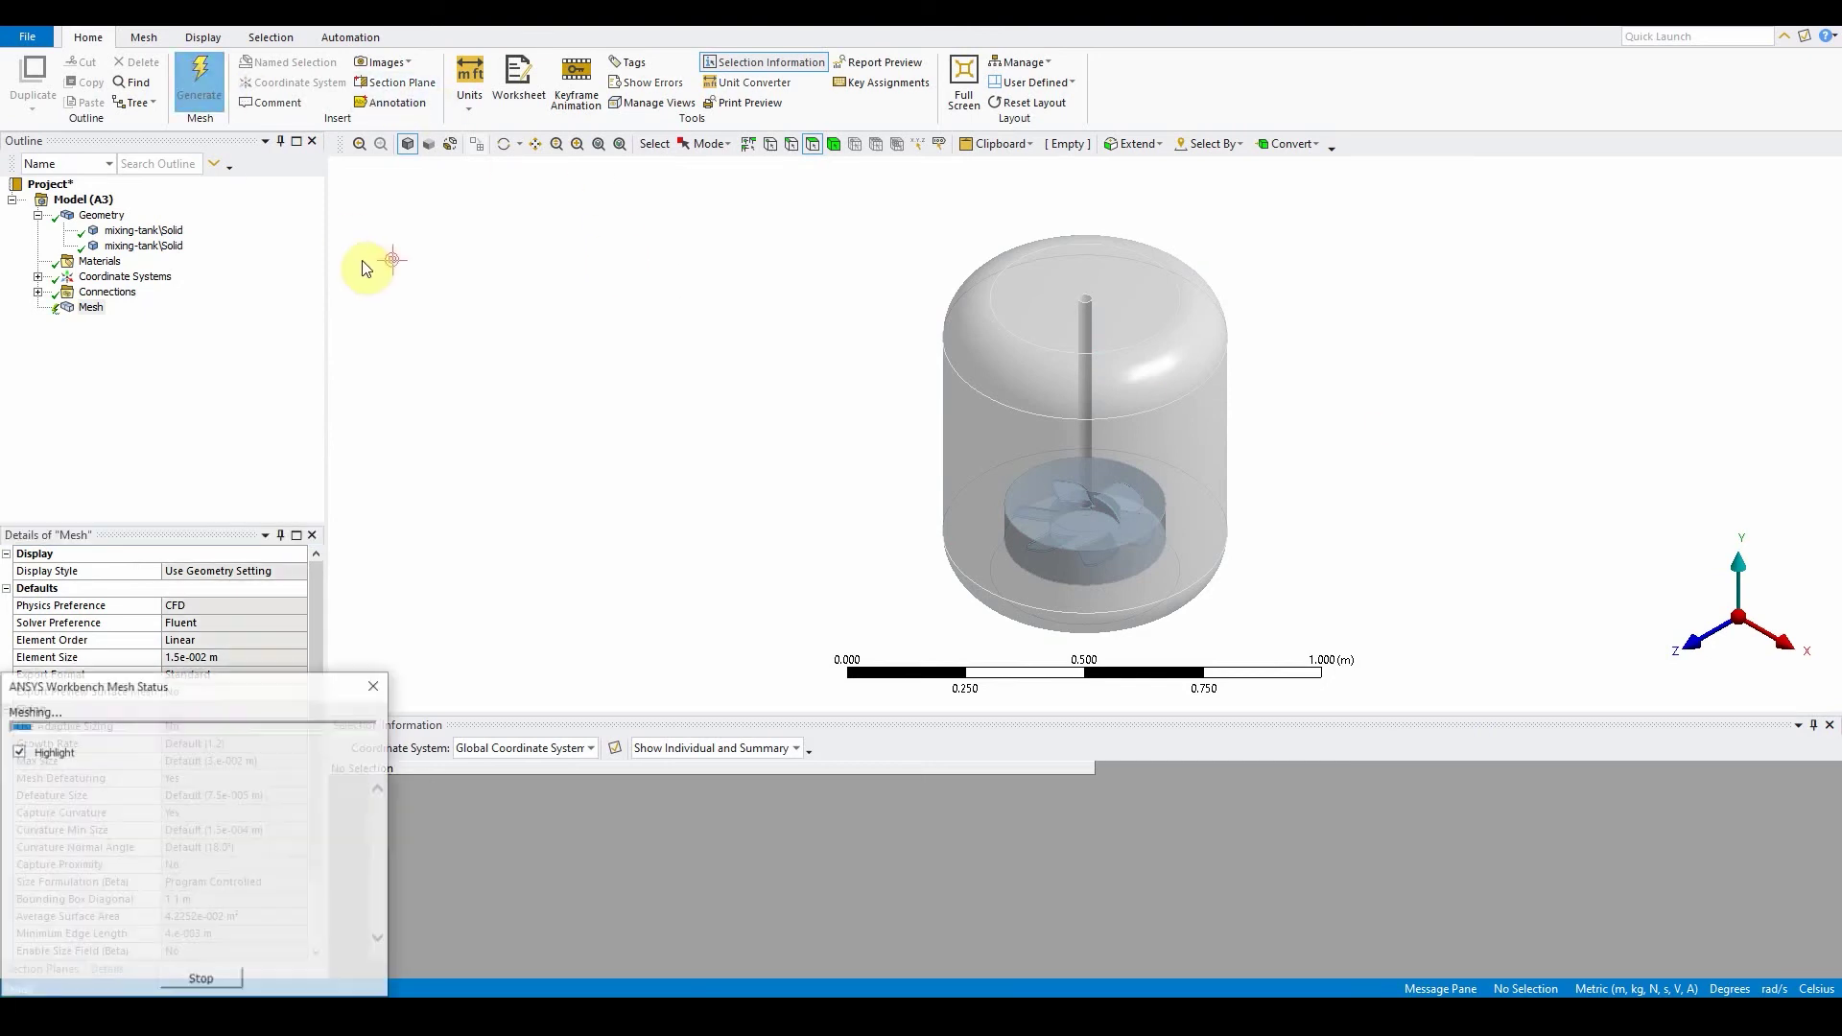
pyautogui.click(1684, 643)
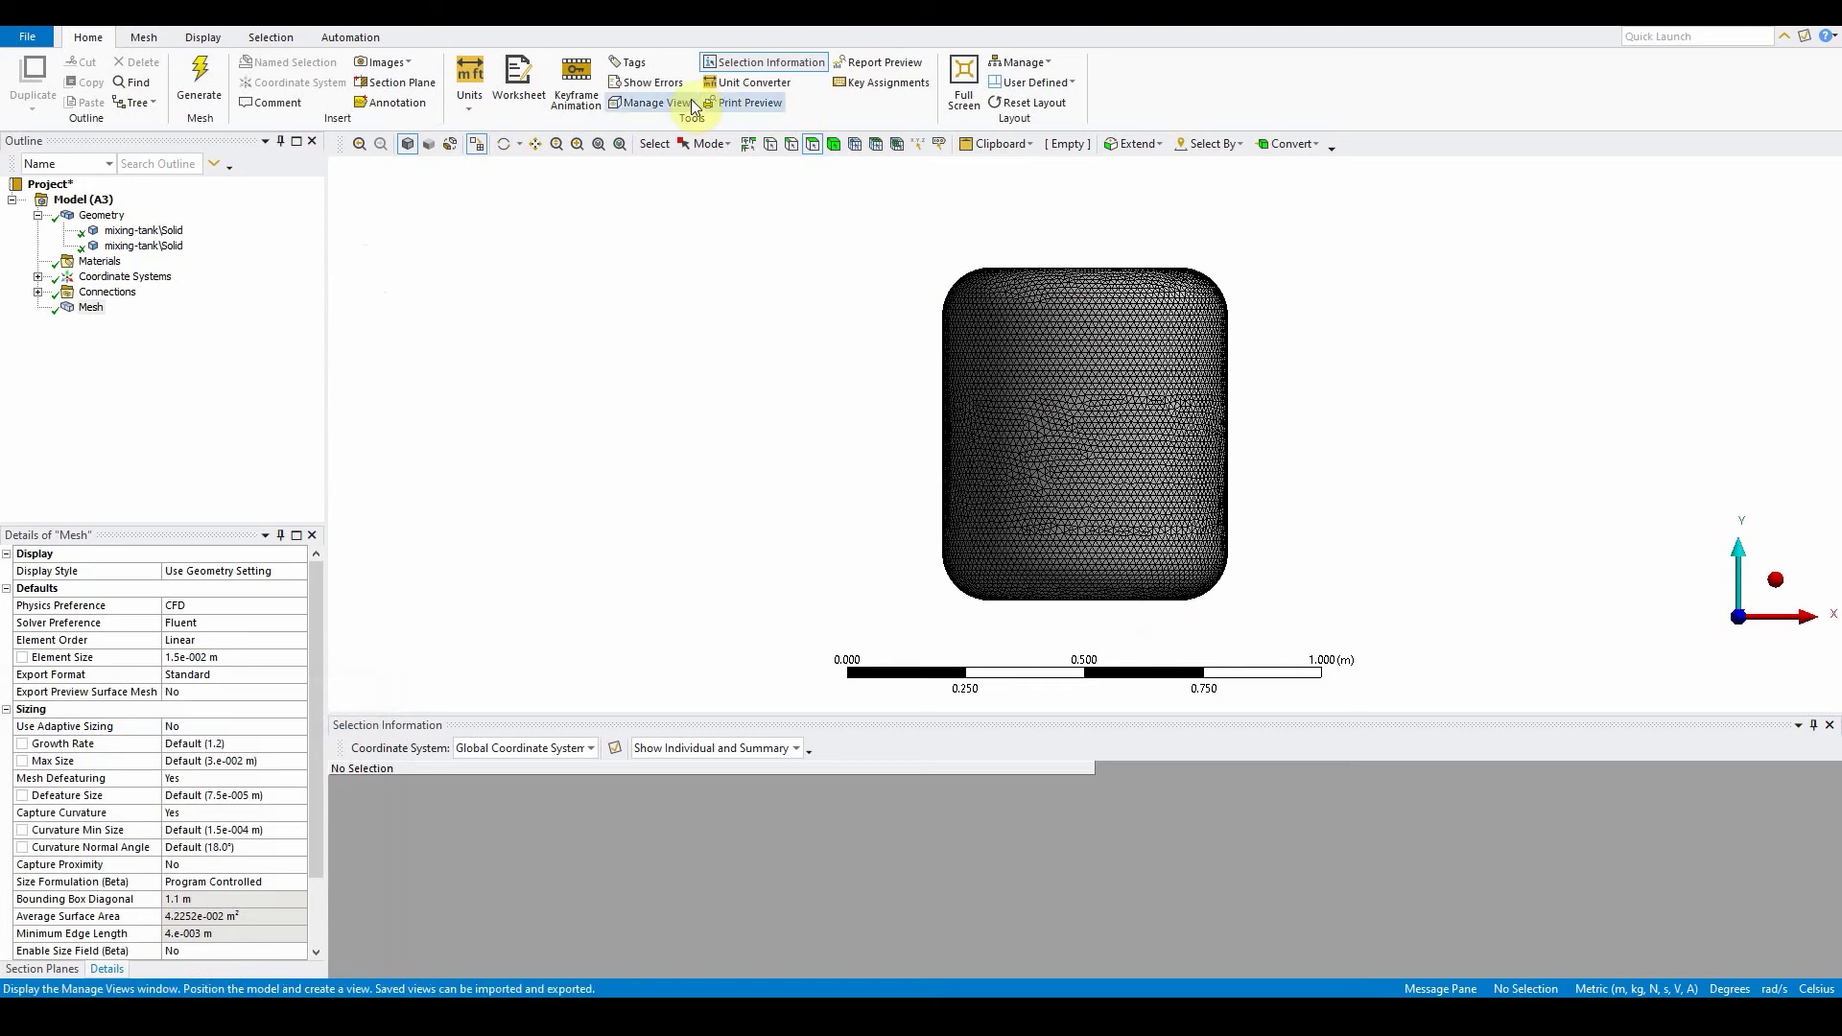
pyautogui.click(403, 81)
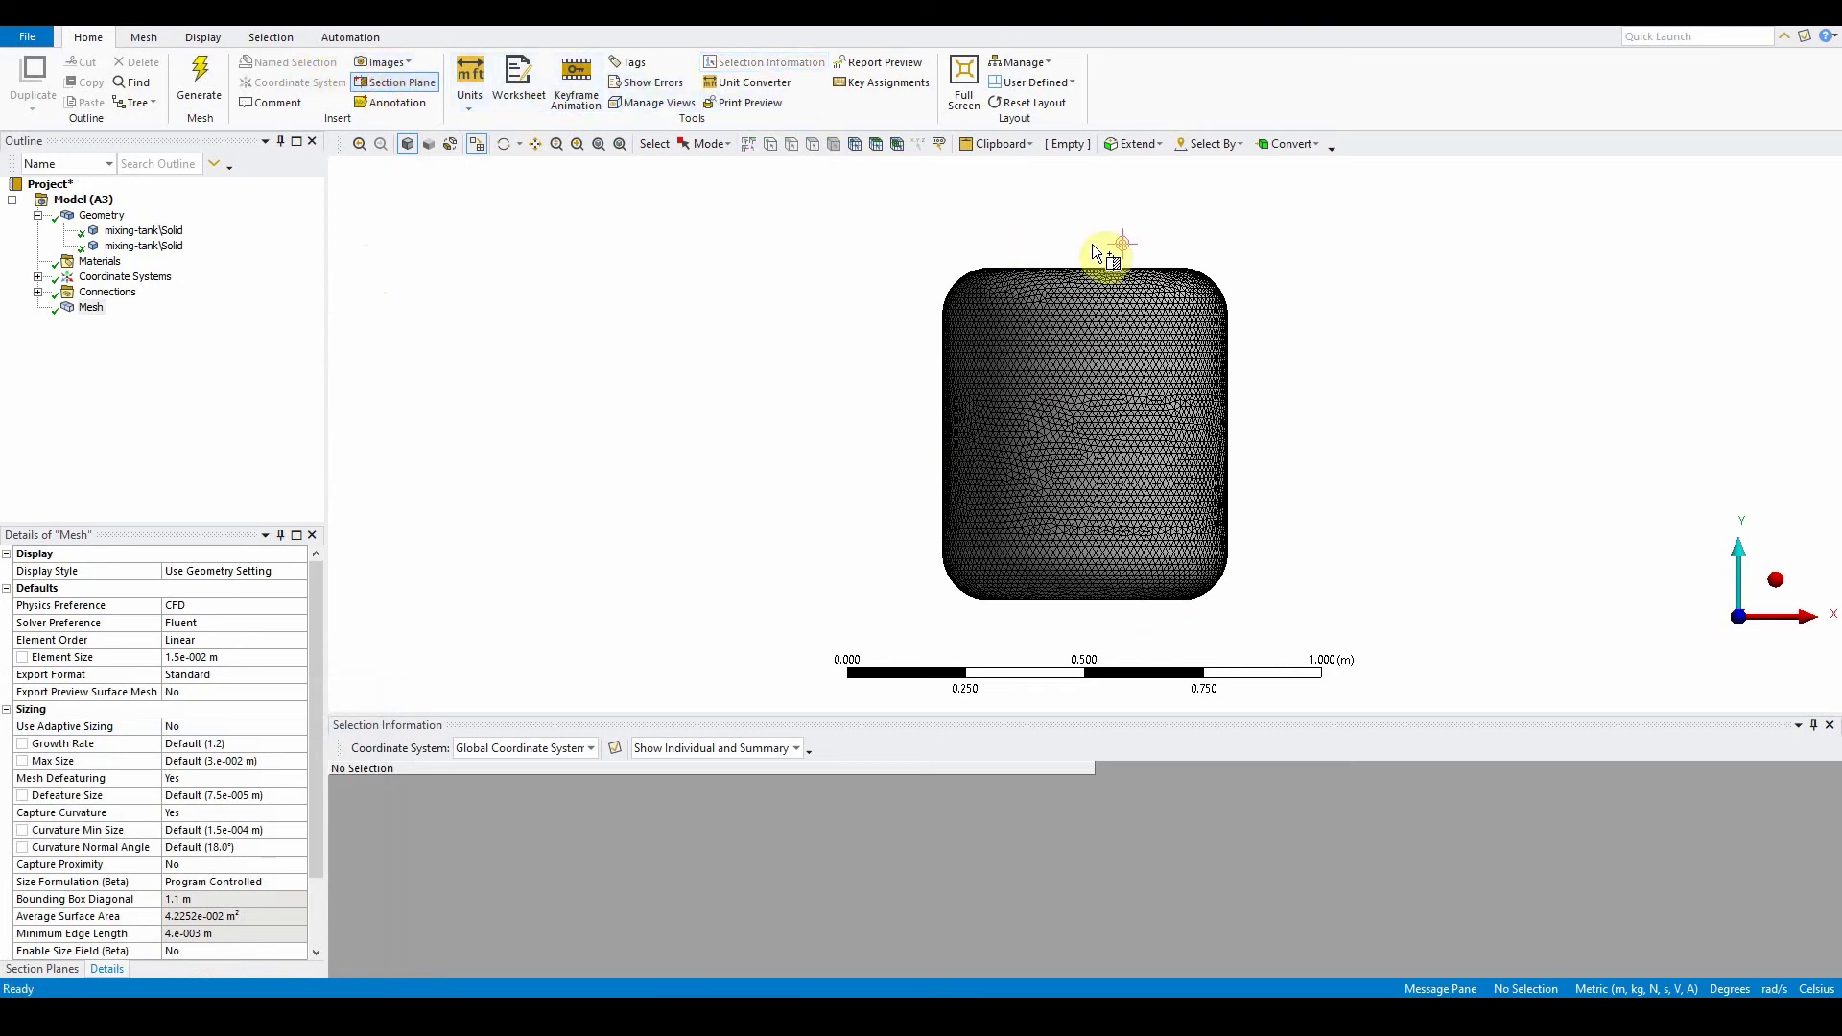
pyautogui.moveTo(1085, 230); pyautogui.dragTo(1089, 648)
# - Examine the sectioned mesh inside the tank, especially the element refinement around the shaft and impeller
pyautogui.moveTo(1191, 553); pyautogui.dragTo(902, 534, button='middle')
pyautogui.scroll(1, 1024, 578)
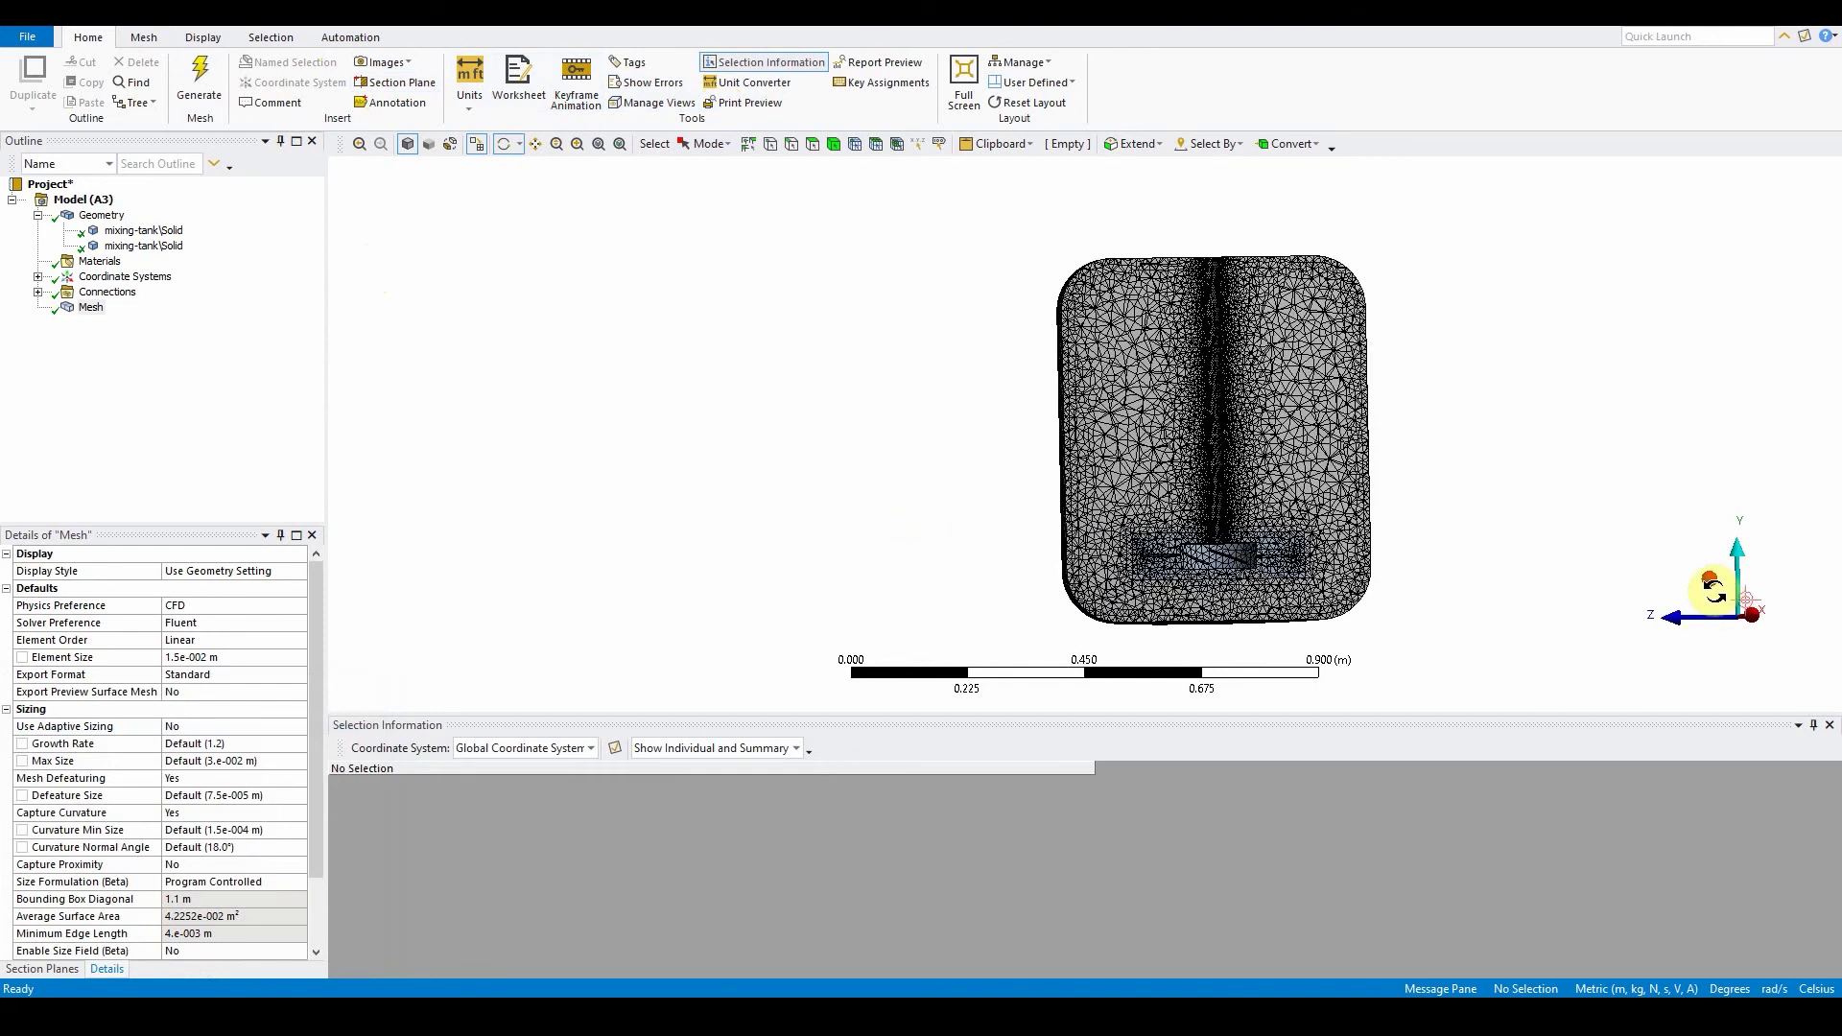
pyautogui.click(1711, 580)
pyautogui.scroll(1, 1220, 360)
pyautogui.scroll(-2, 1218, 345)
pyautogui.moveTo(1218, 332); pyautogui.dragTo(1239, 437, button='middle')
pyautogui.scroll(2, 1205, 499)
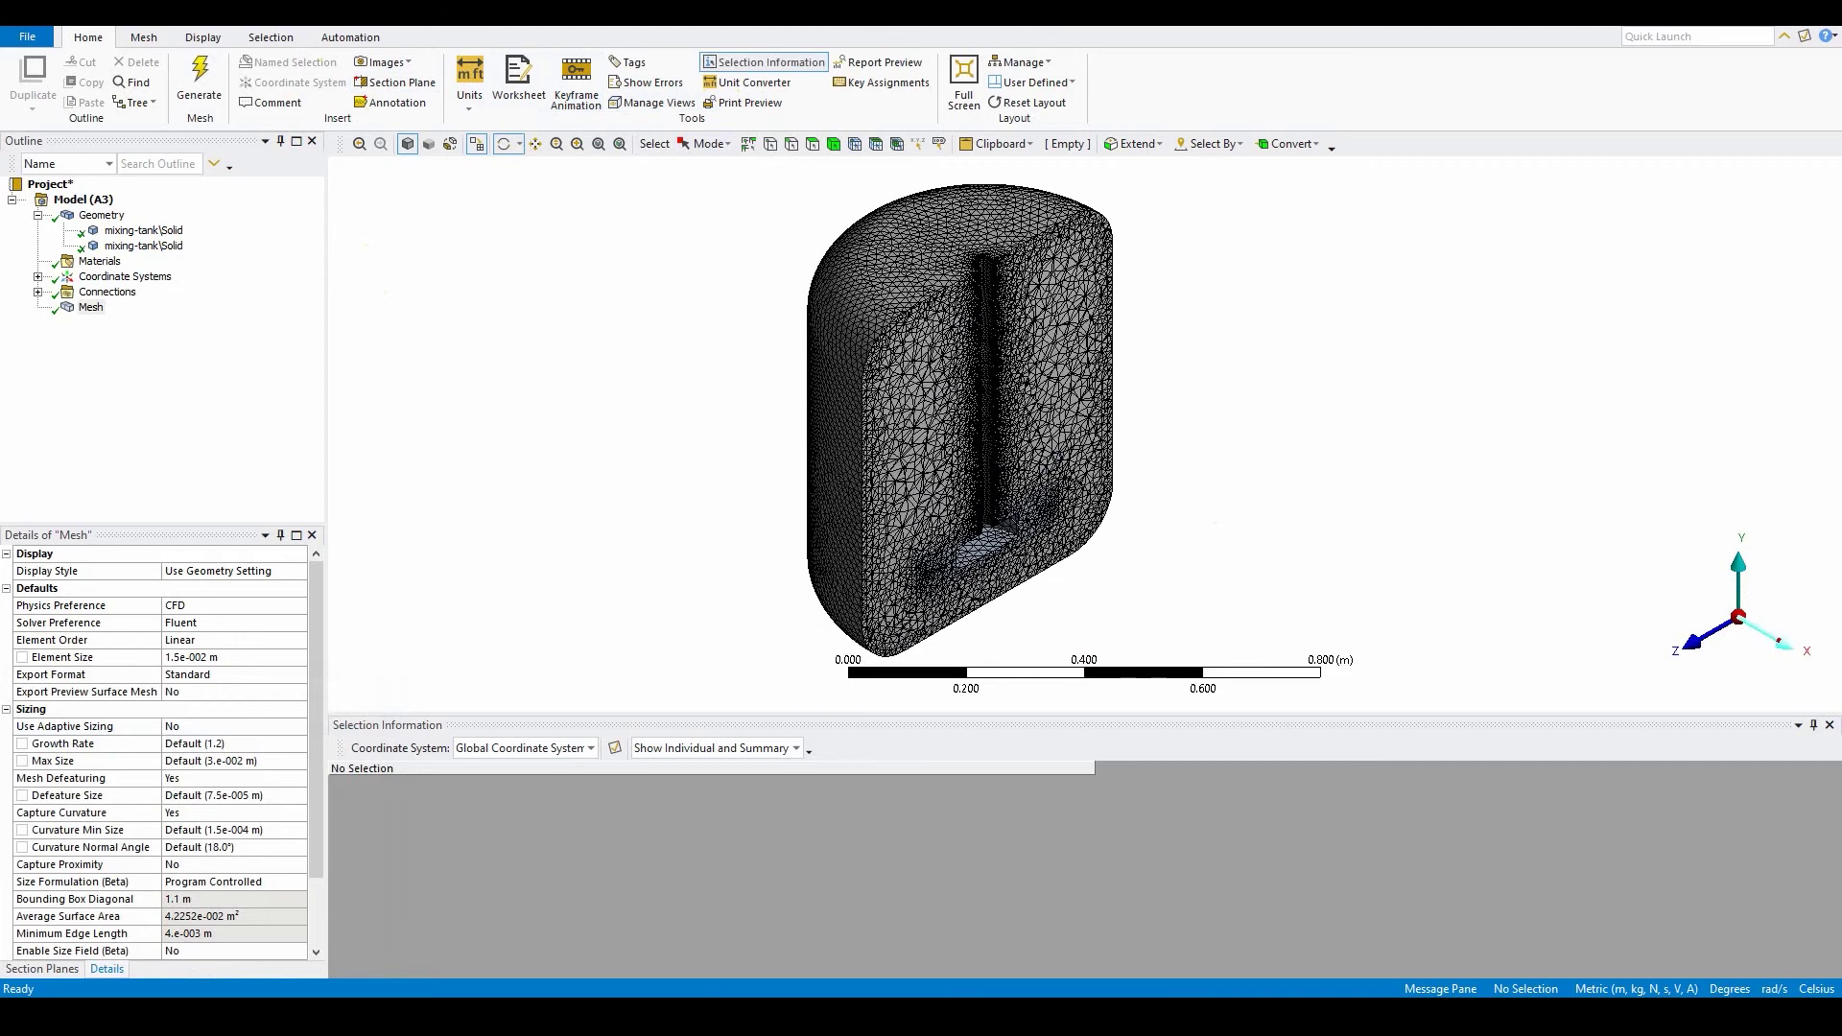
pyautogui.moveTo(1059, 518); pyautogui.dragTo(970, 452, button='middle')
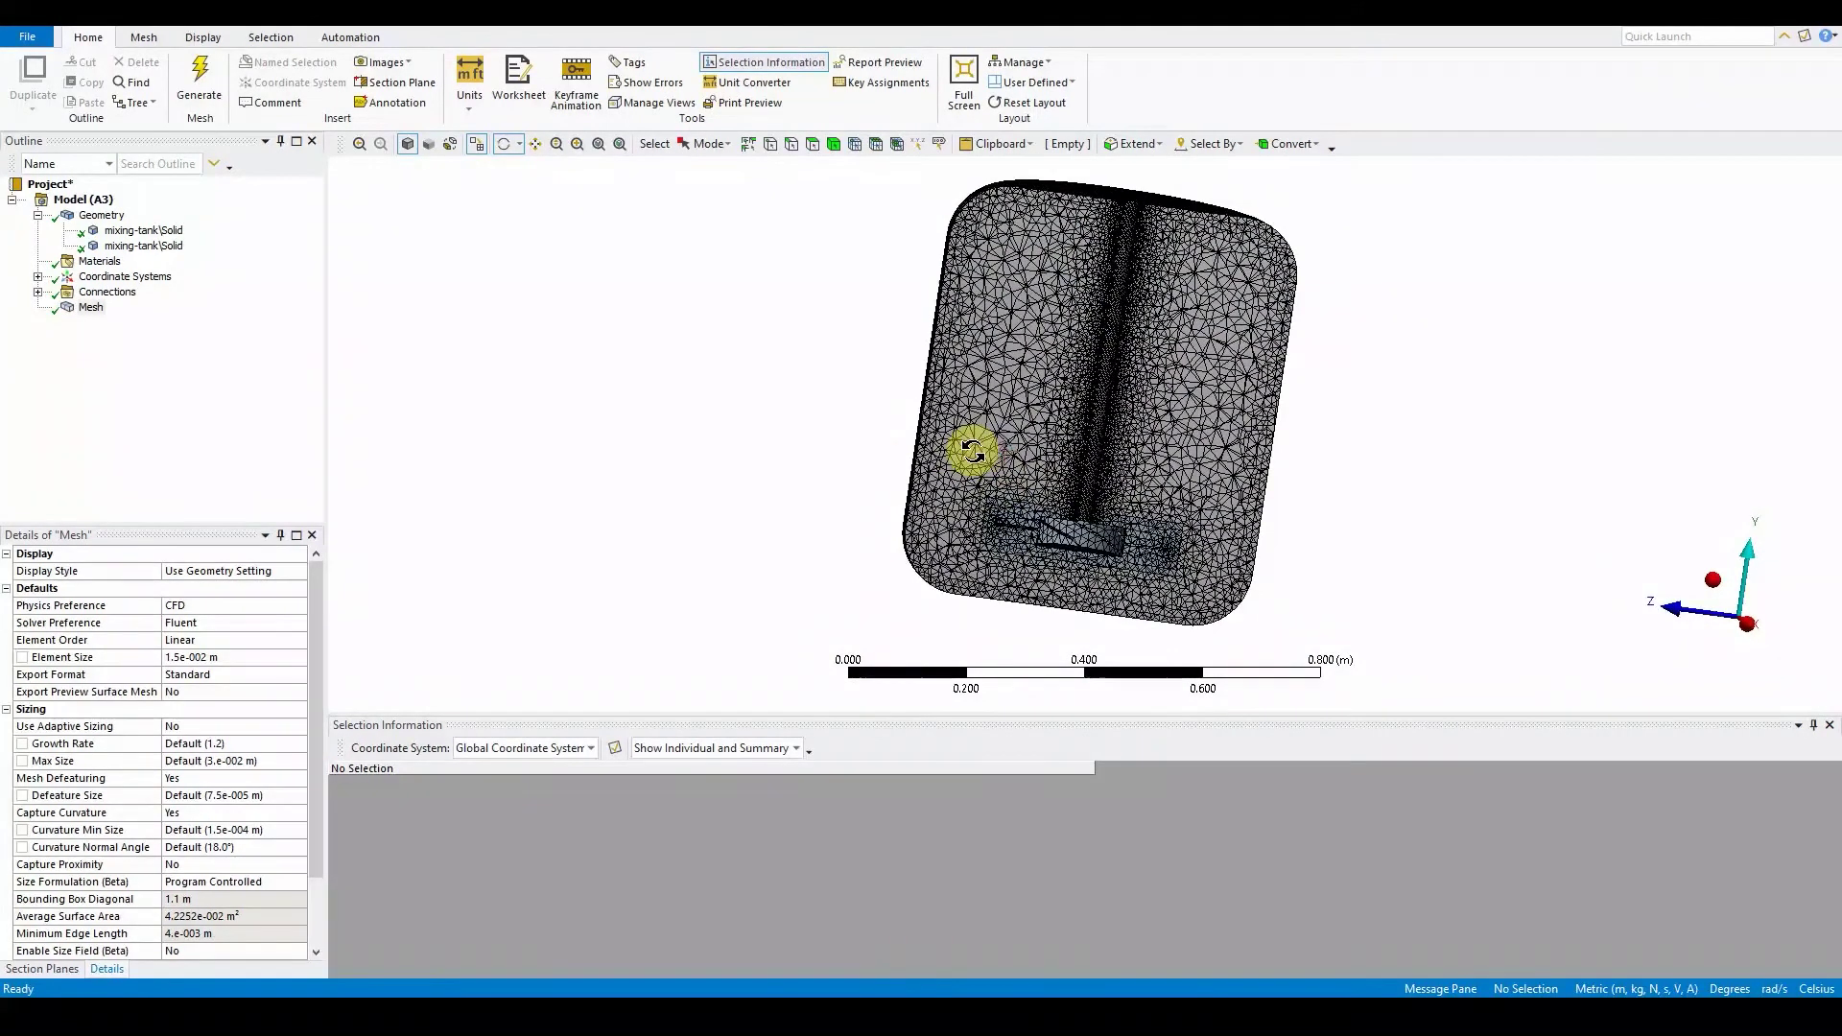
pyautogui.moveTo(848, 441); pyautogui.dragTo(851, 444, button='middle')
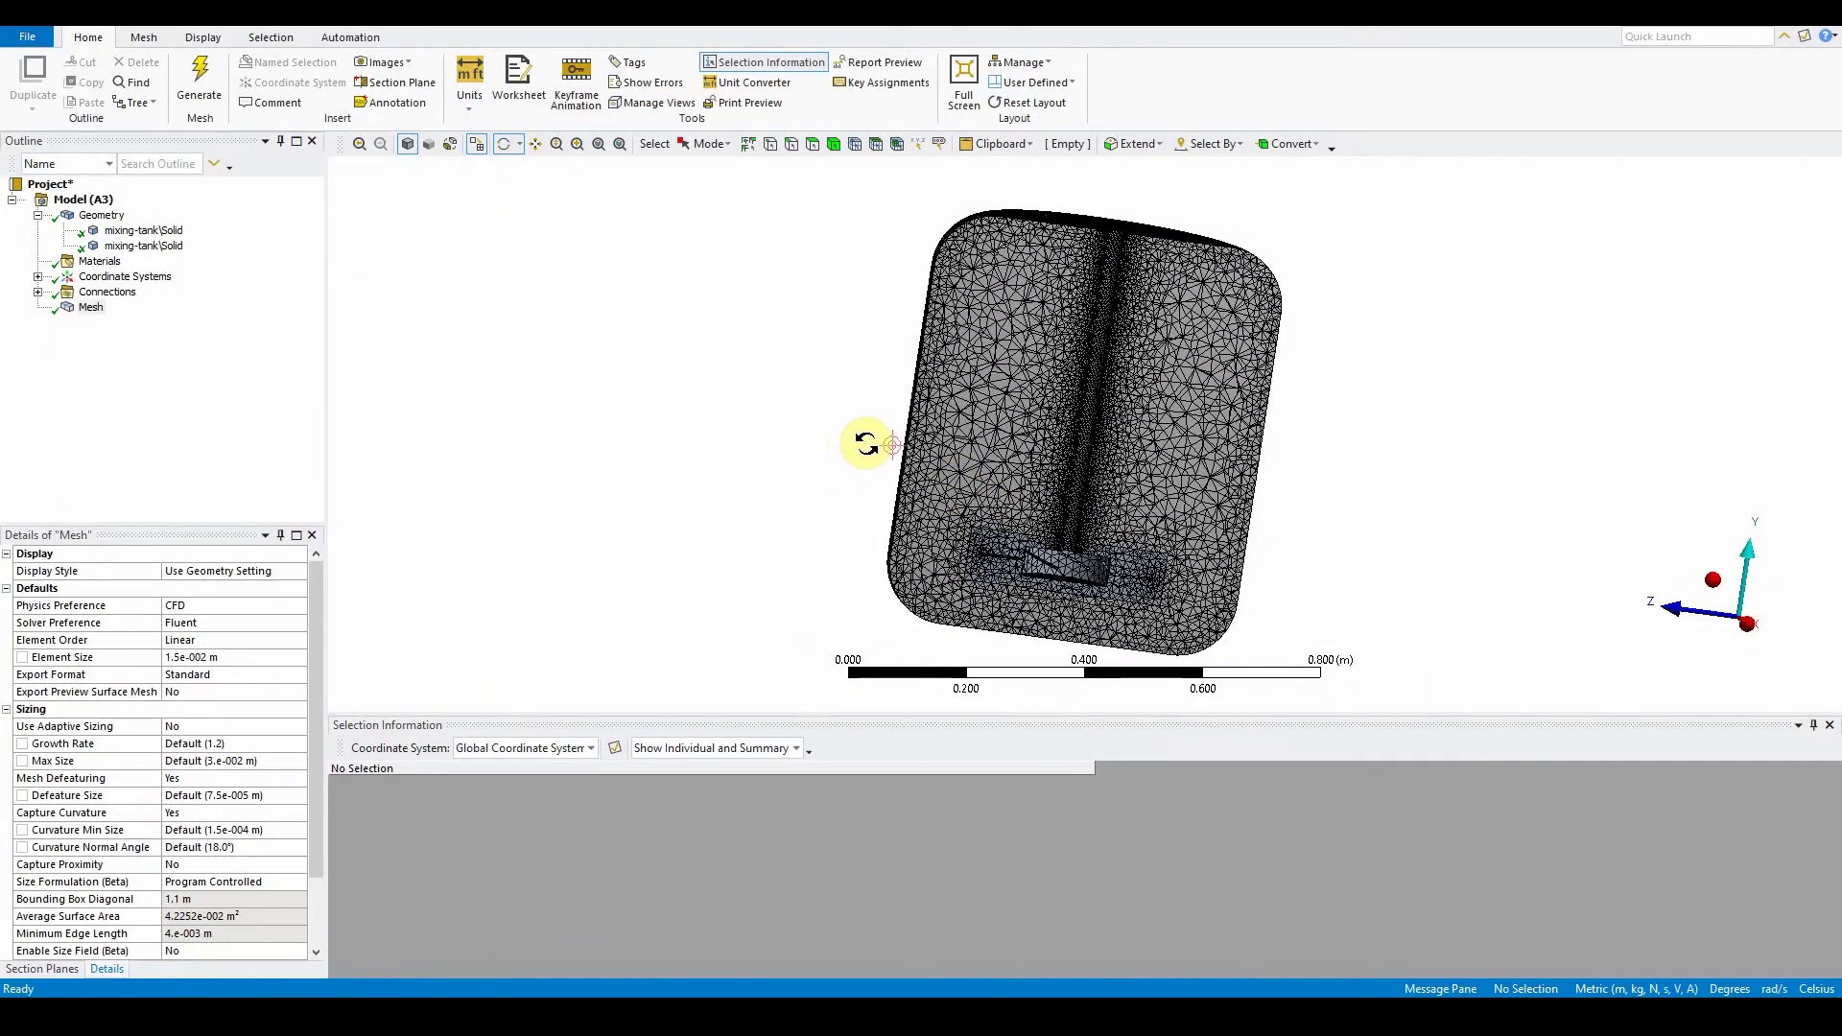
pyautogui.scroll(8, 1125, 525)
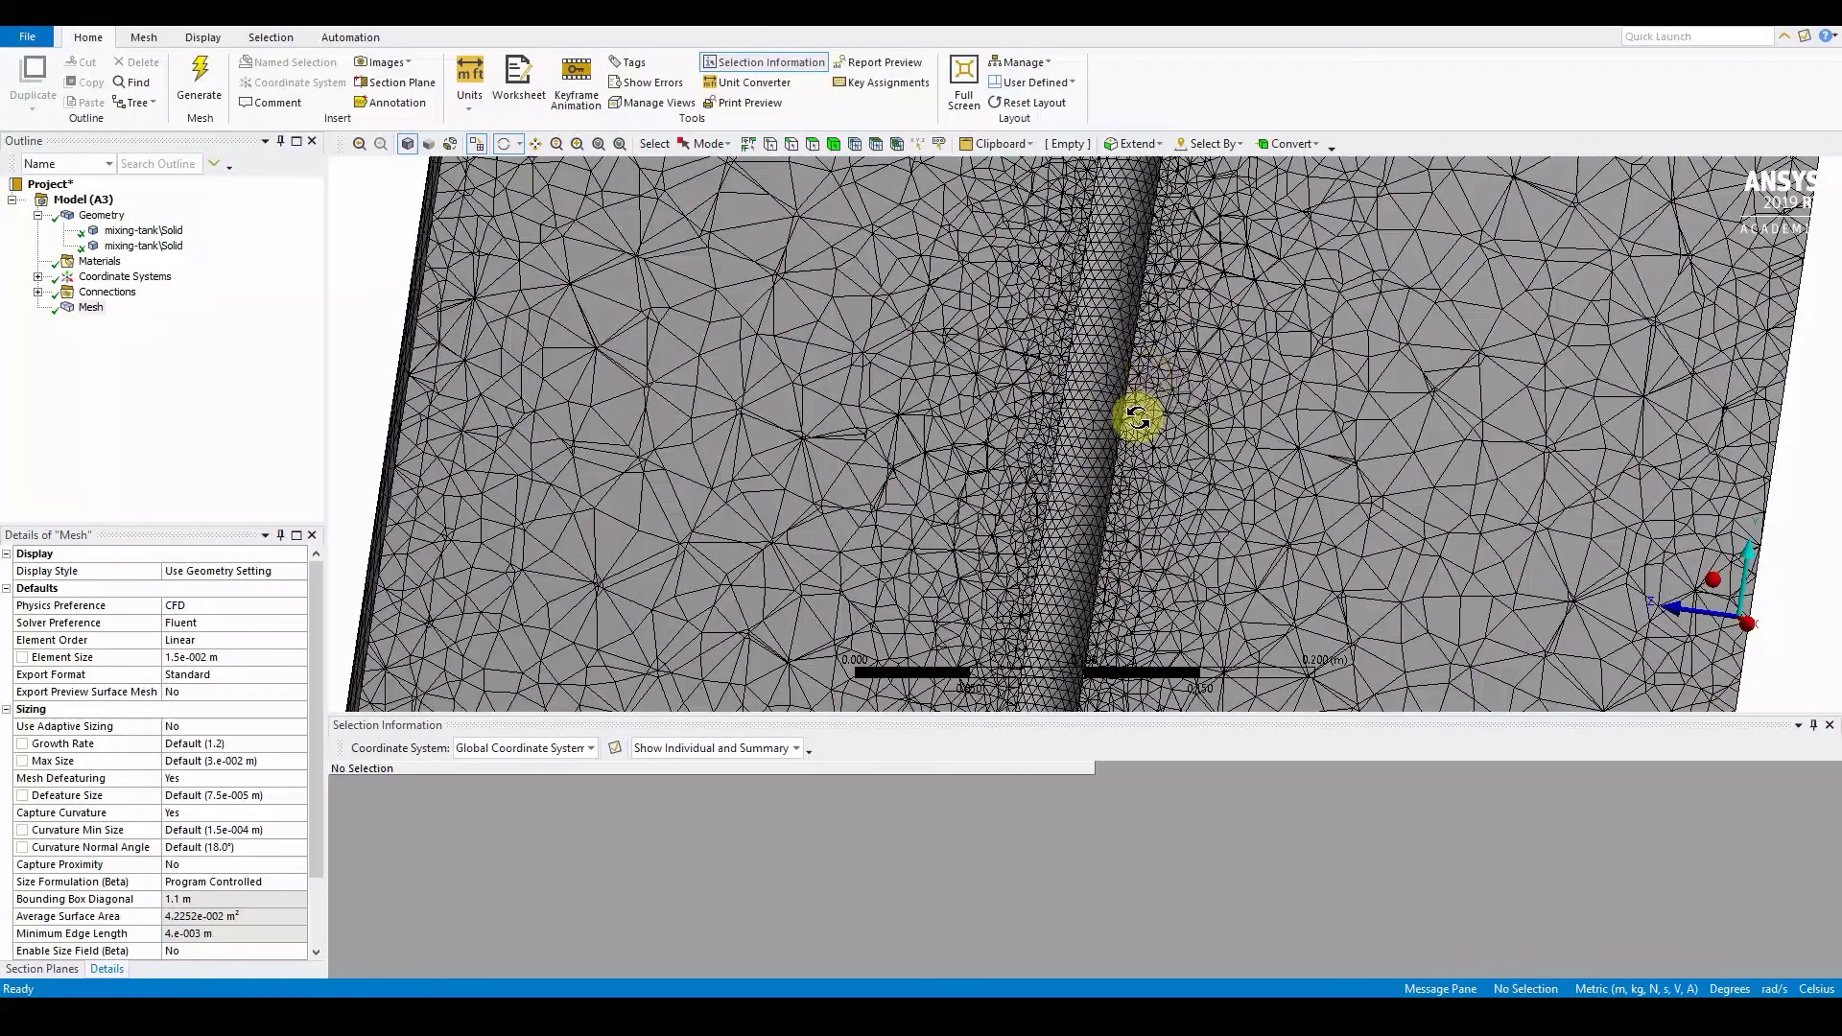
pyautogui.scroll(-8, 1137, 417)
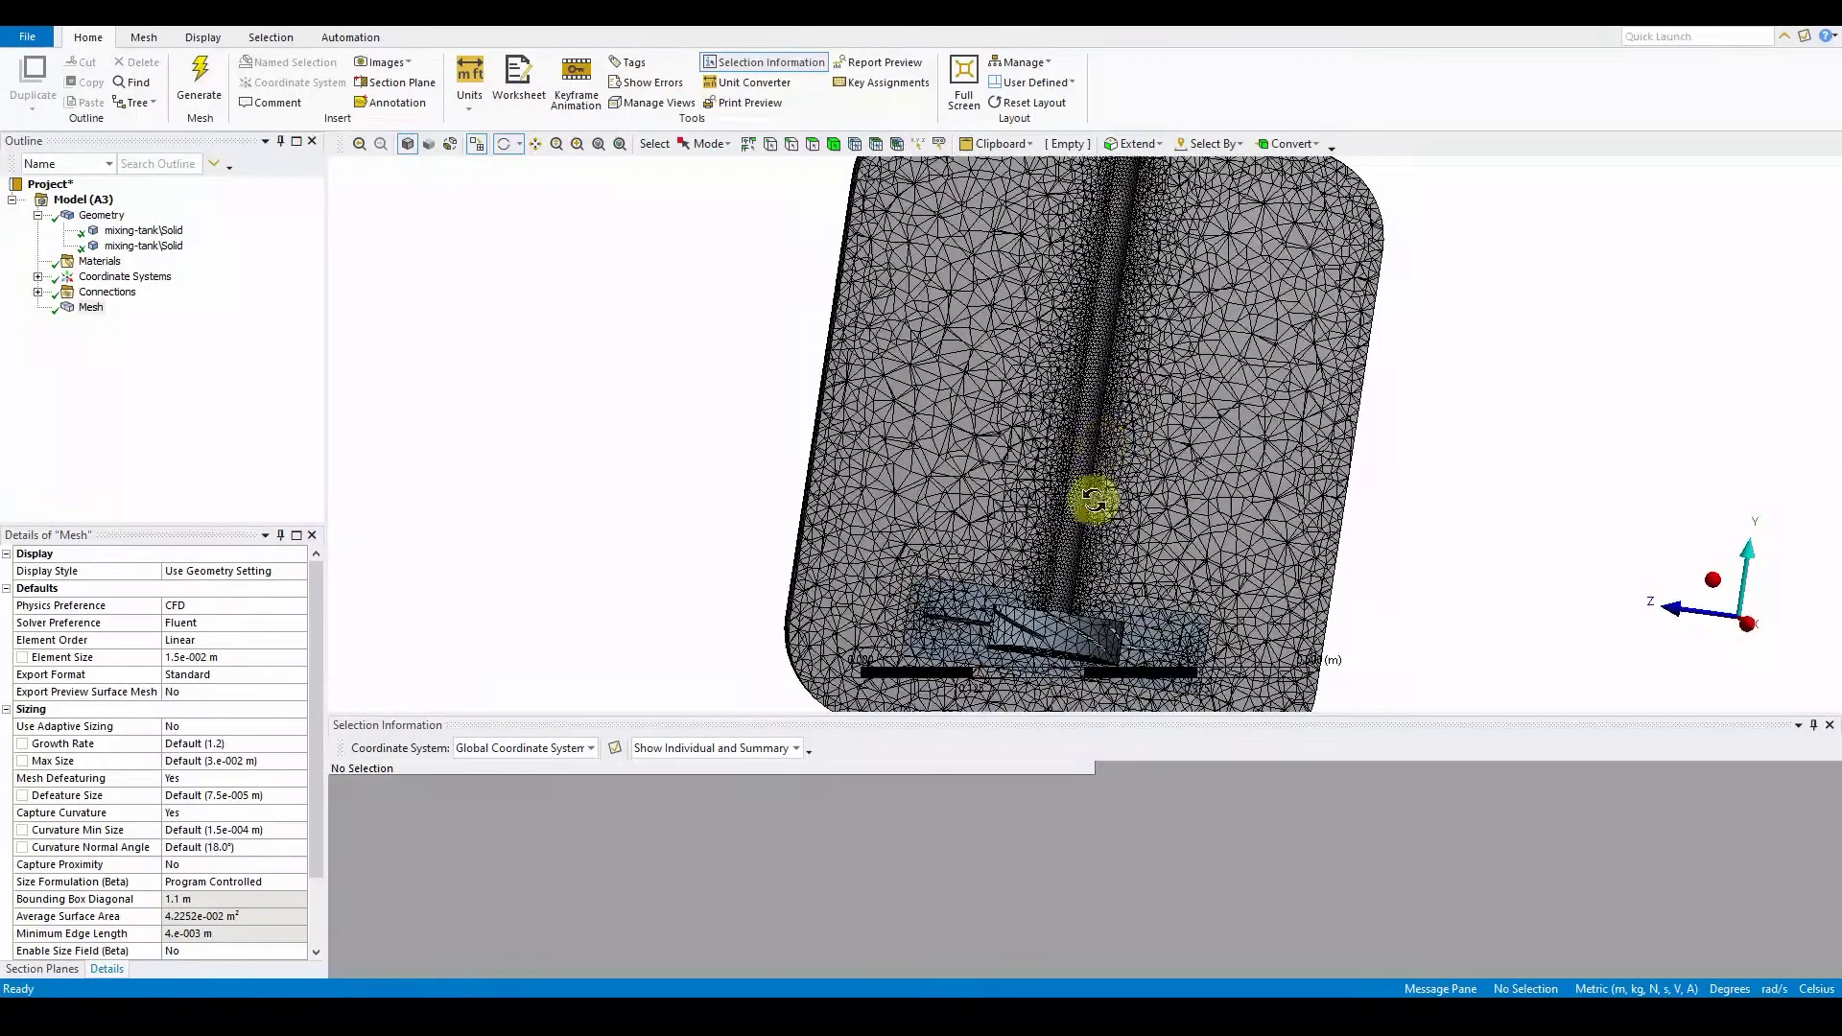
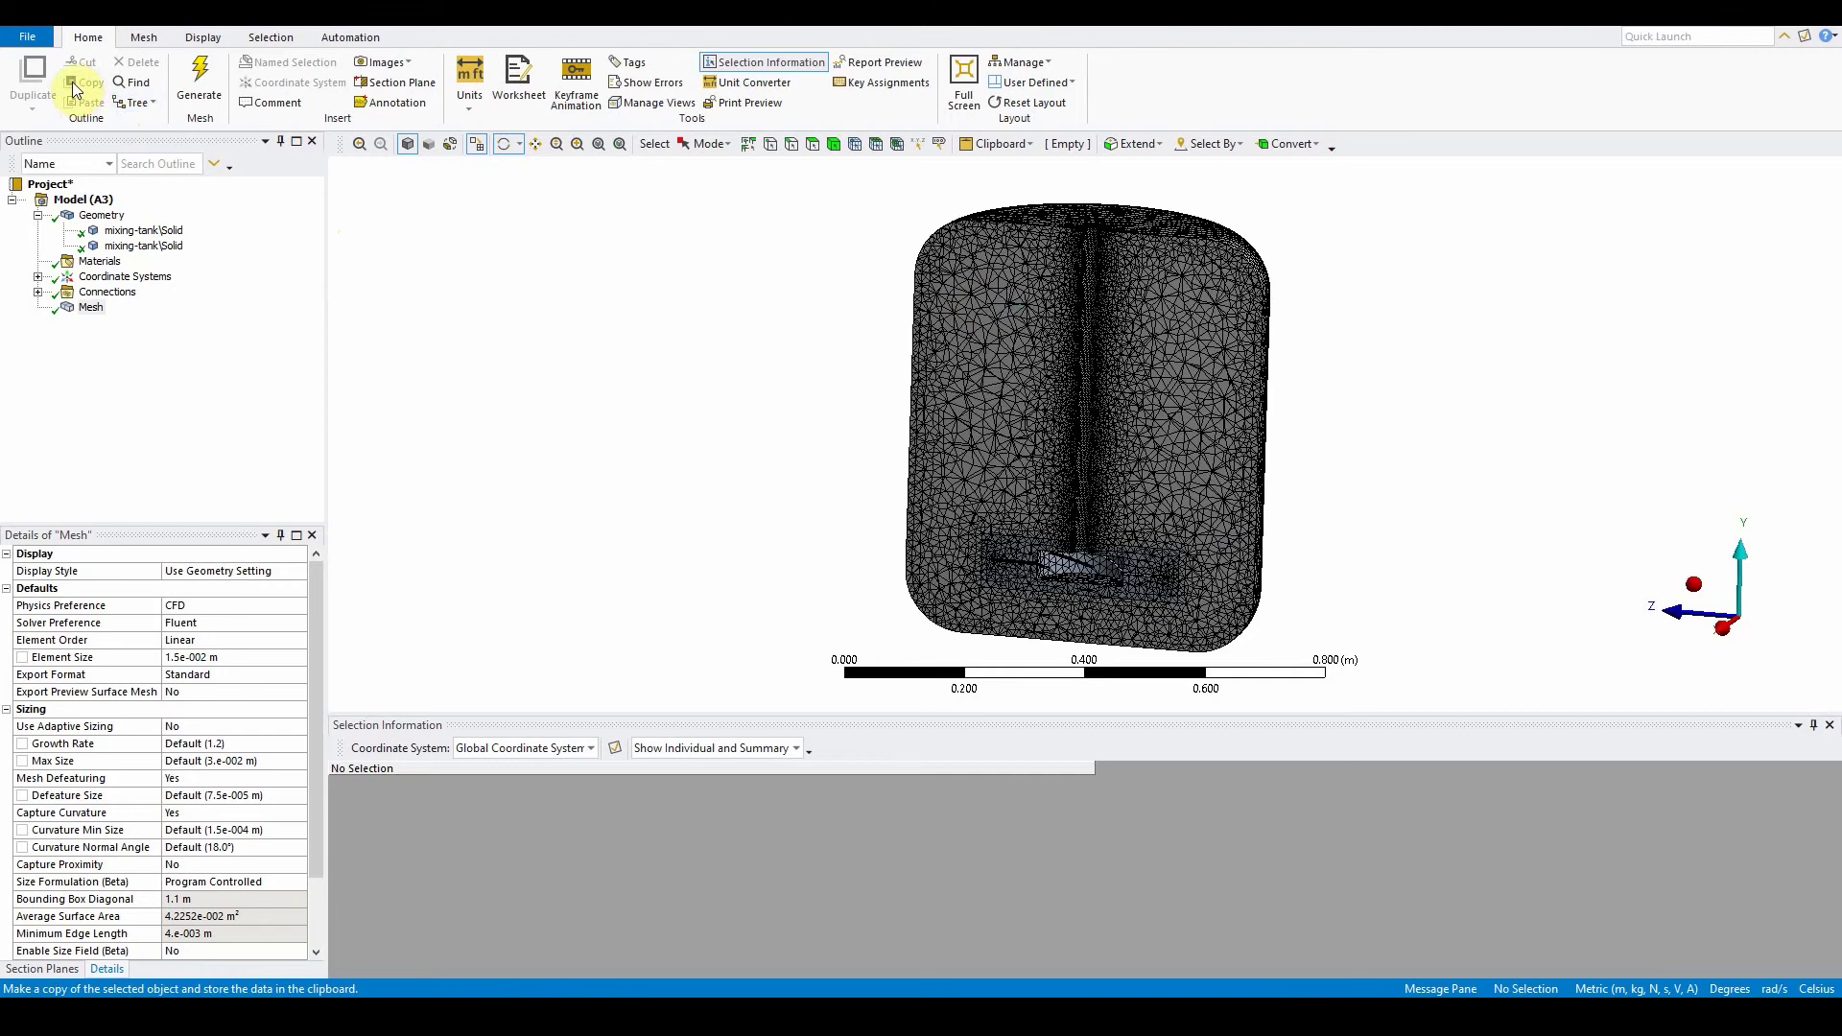
# - Close the meshing editor and replace the system's geometry with the sliced-mixing-tank ANSYS file
pyautogui.click(27, 36)
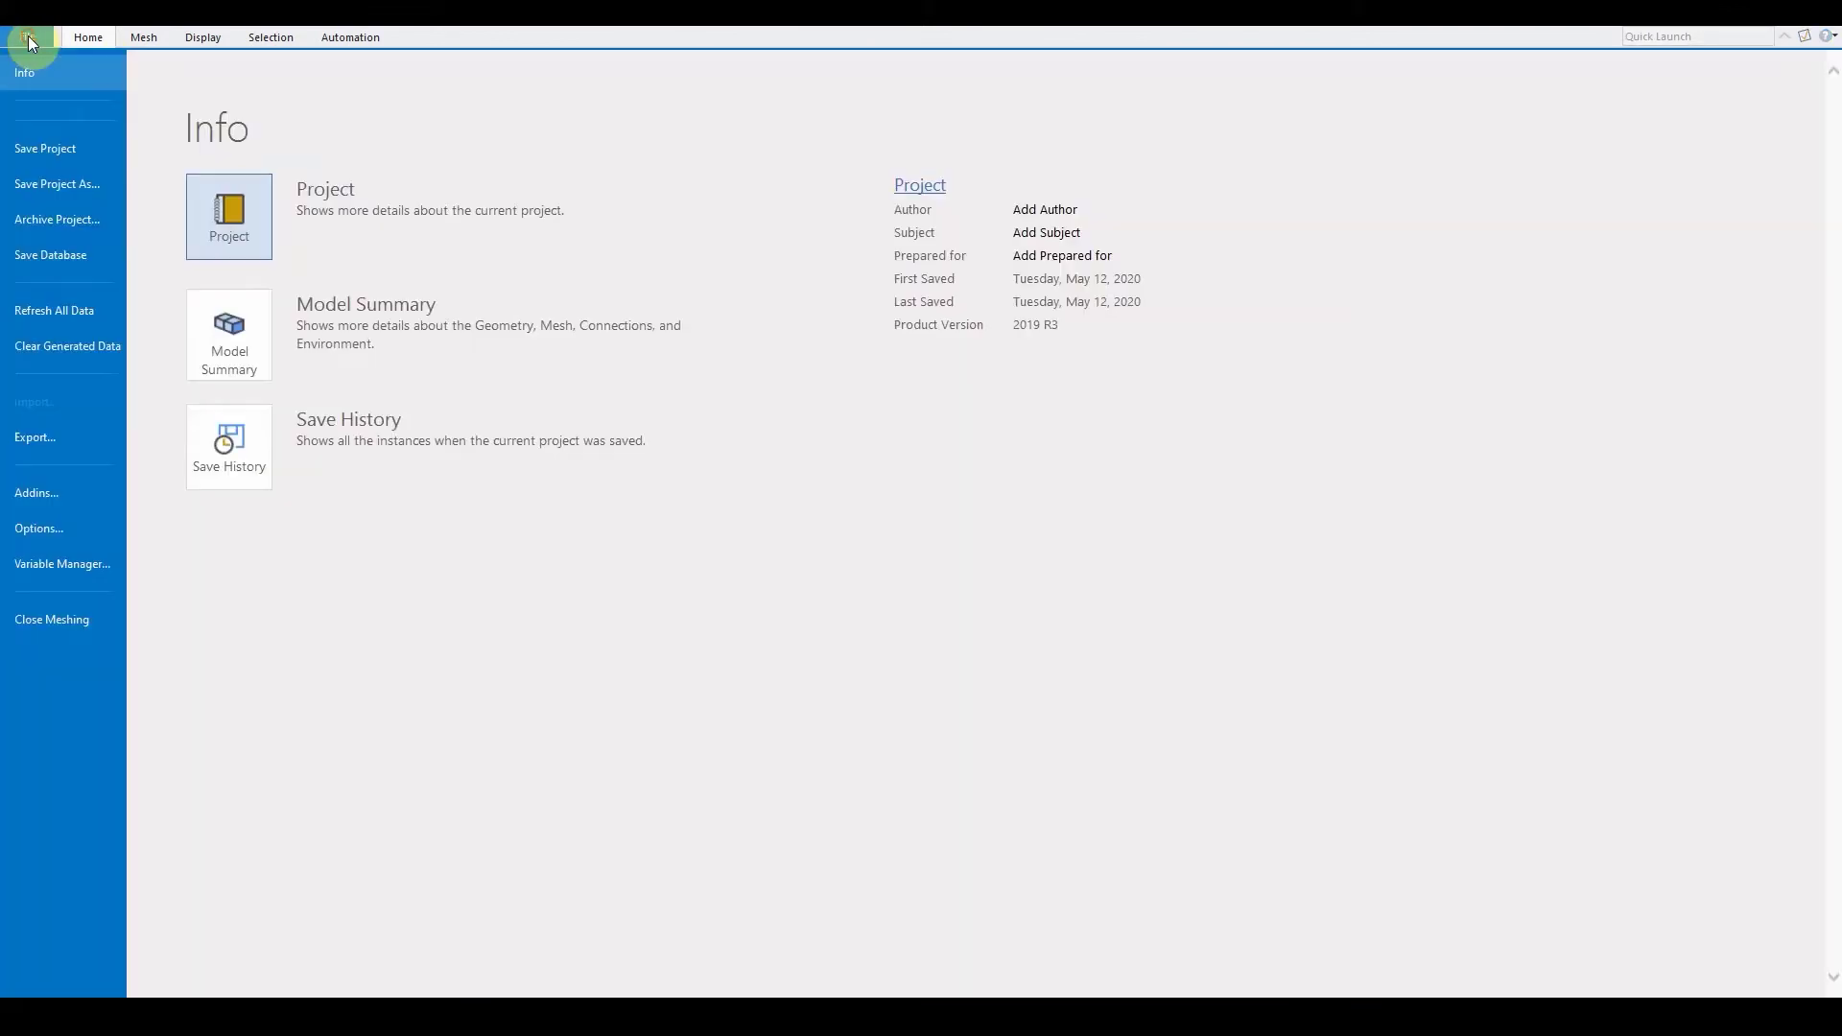
pyautogui.click(100, 532)
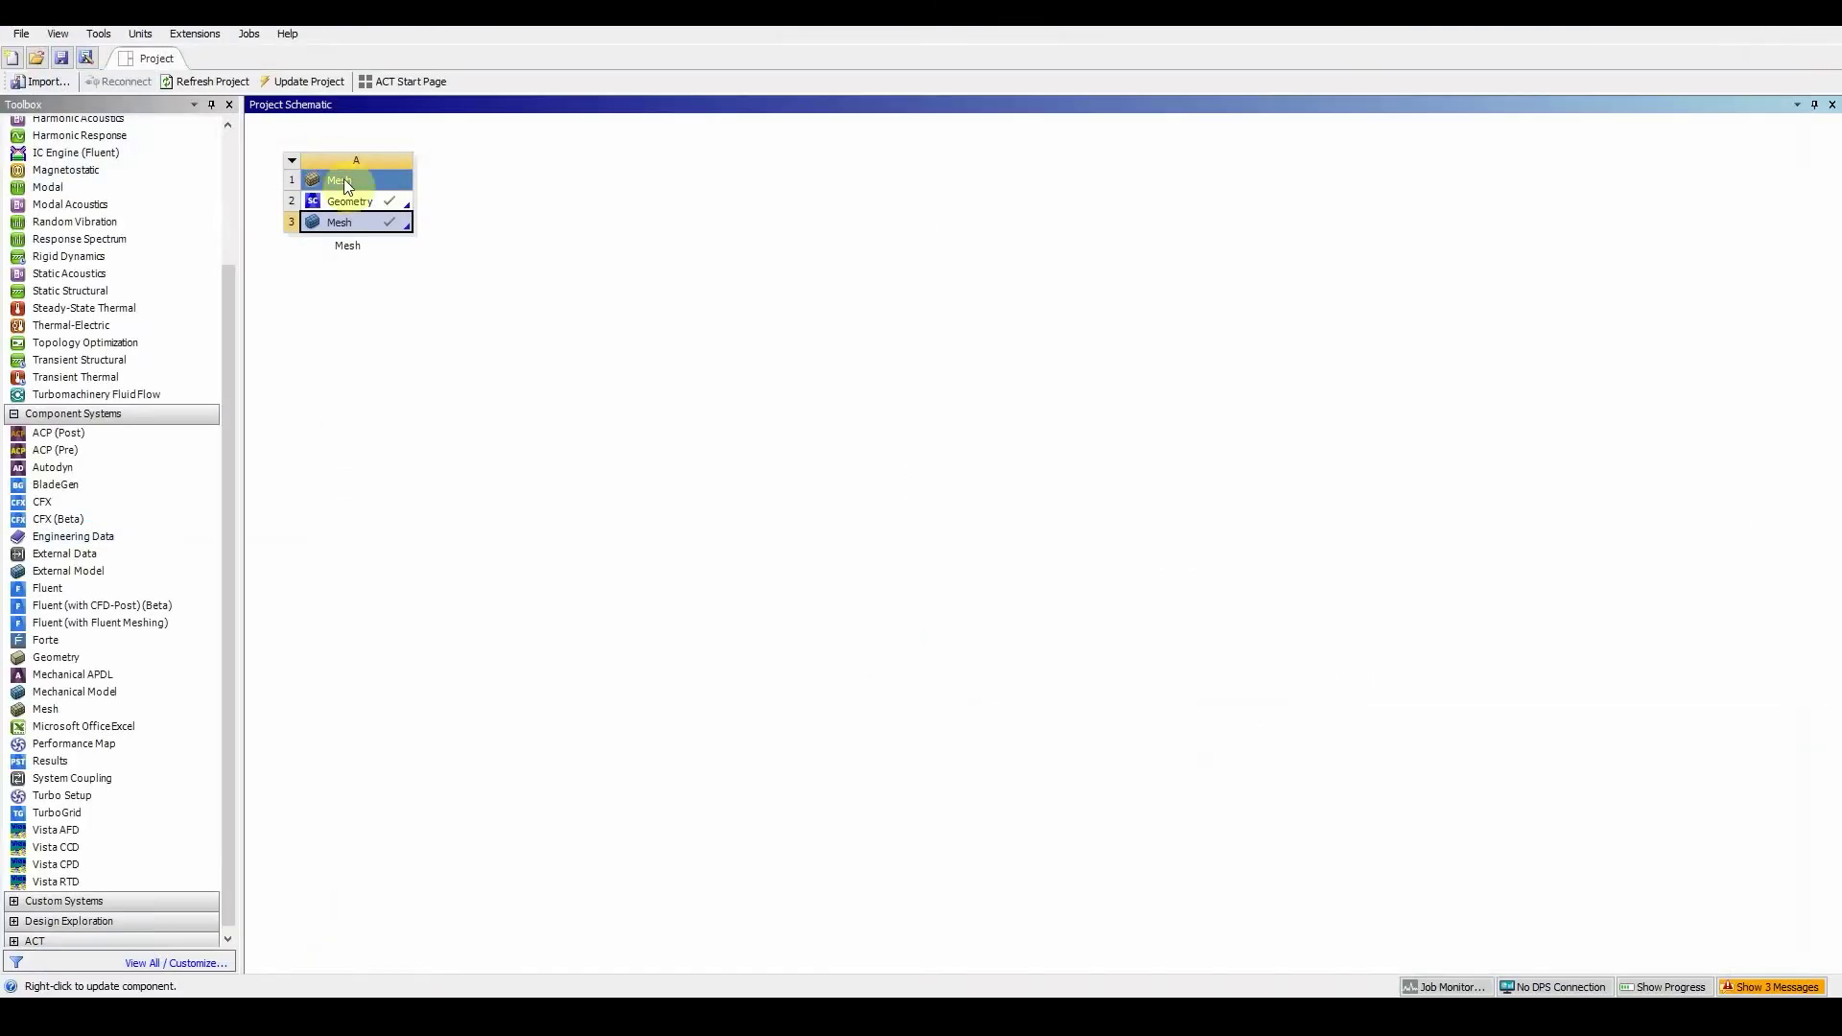
pyautogui.rightClick(391, 203)
pyautogui.moveTo(511, 259)
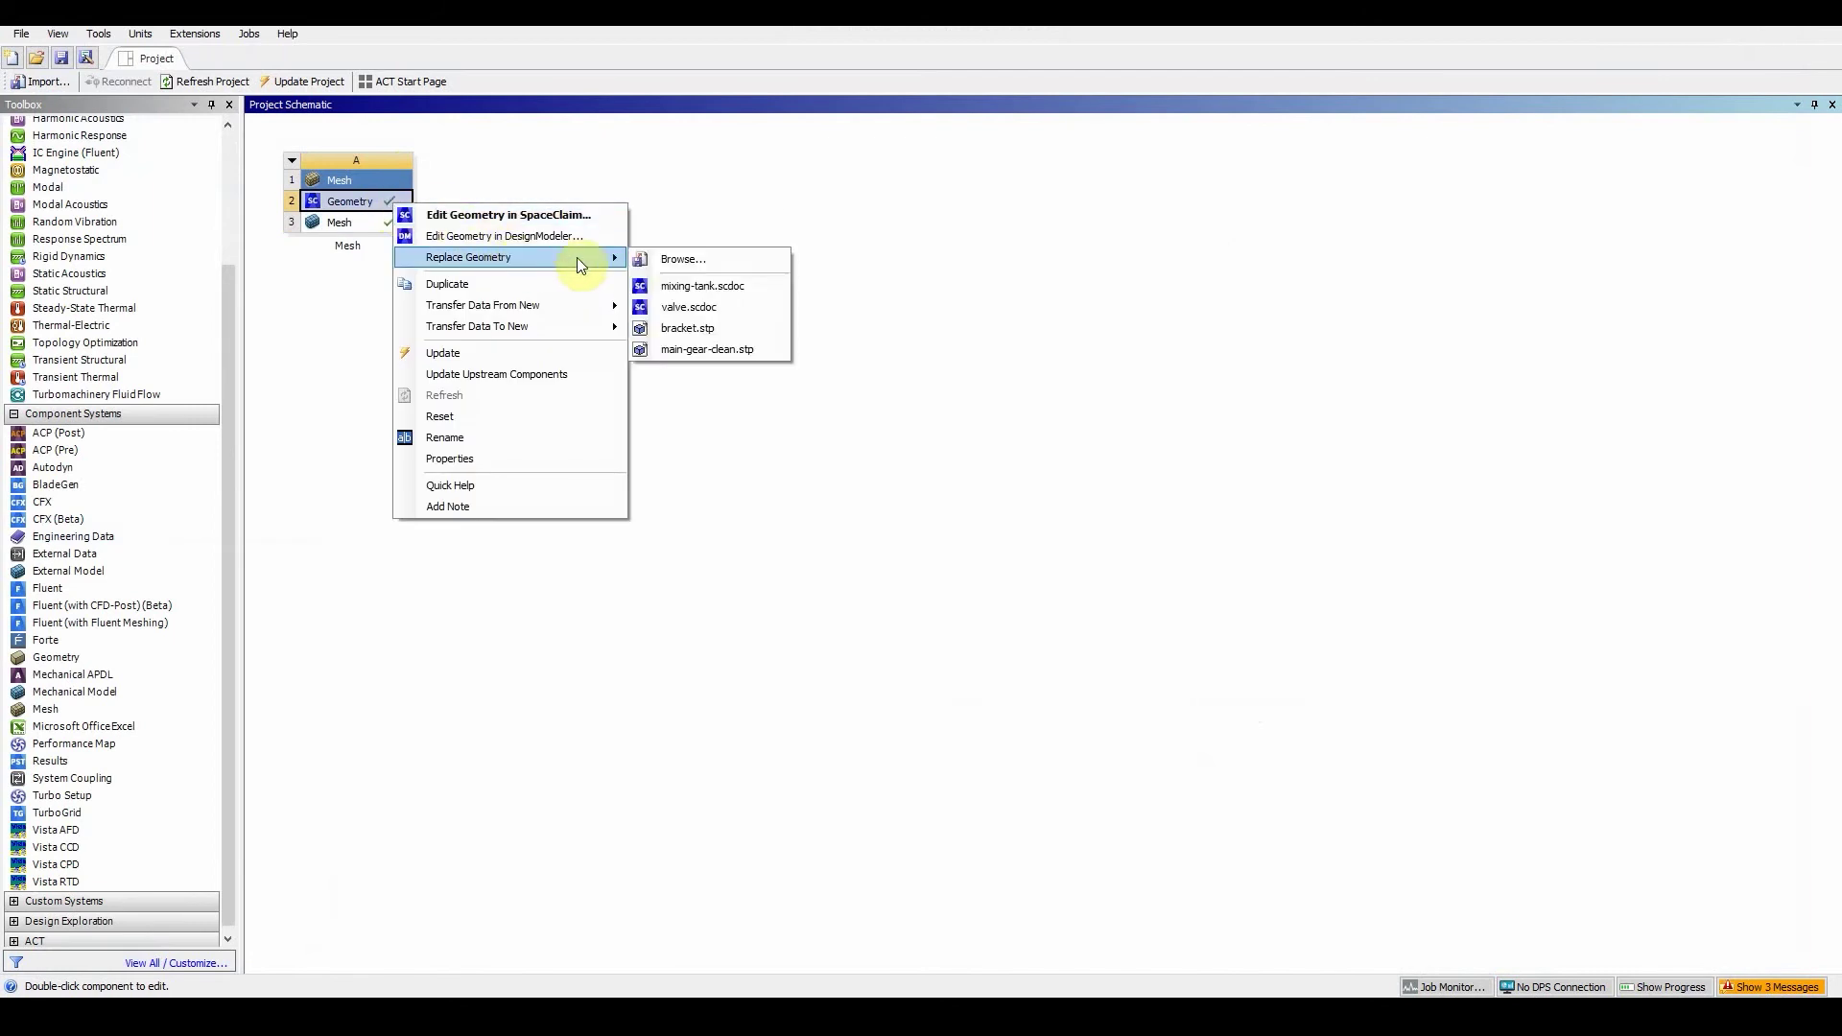
pyautogui.click(689, 251)
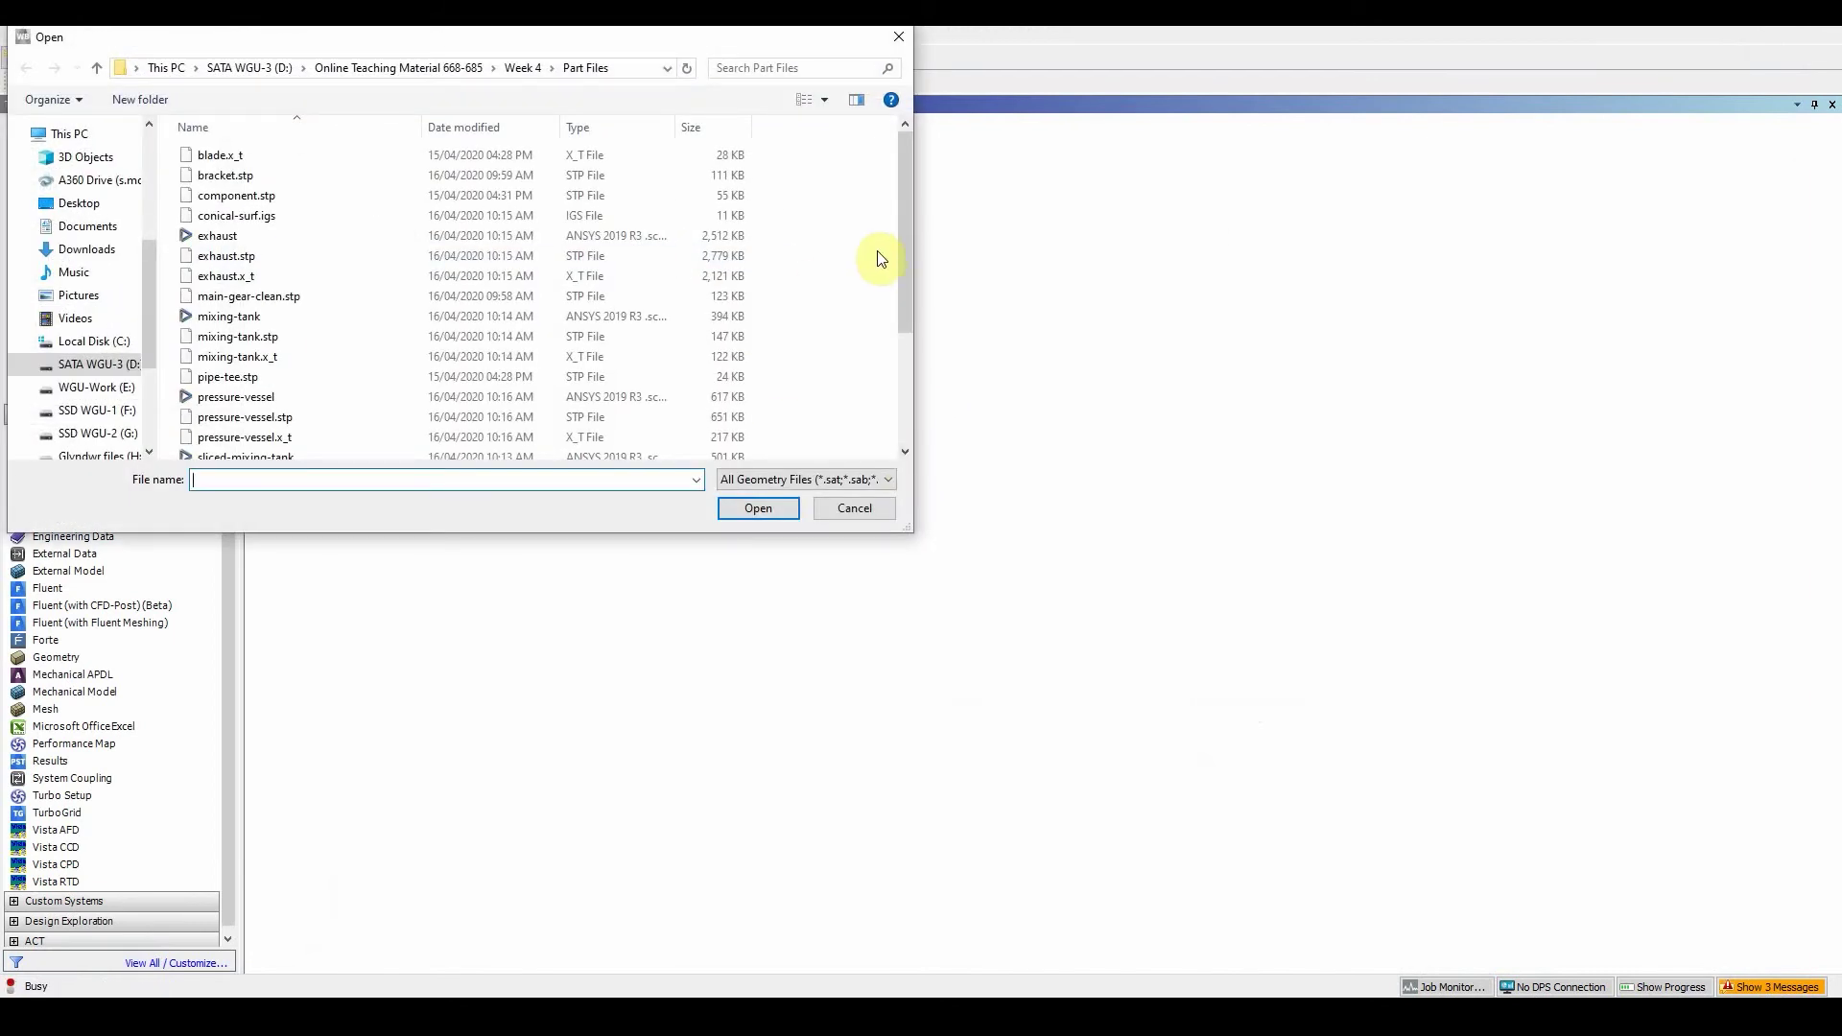
pyautogui.scroll(-1, 595, 345)
pyautogui.click(305, 432)
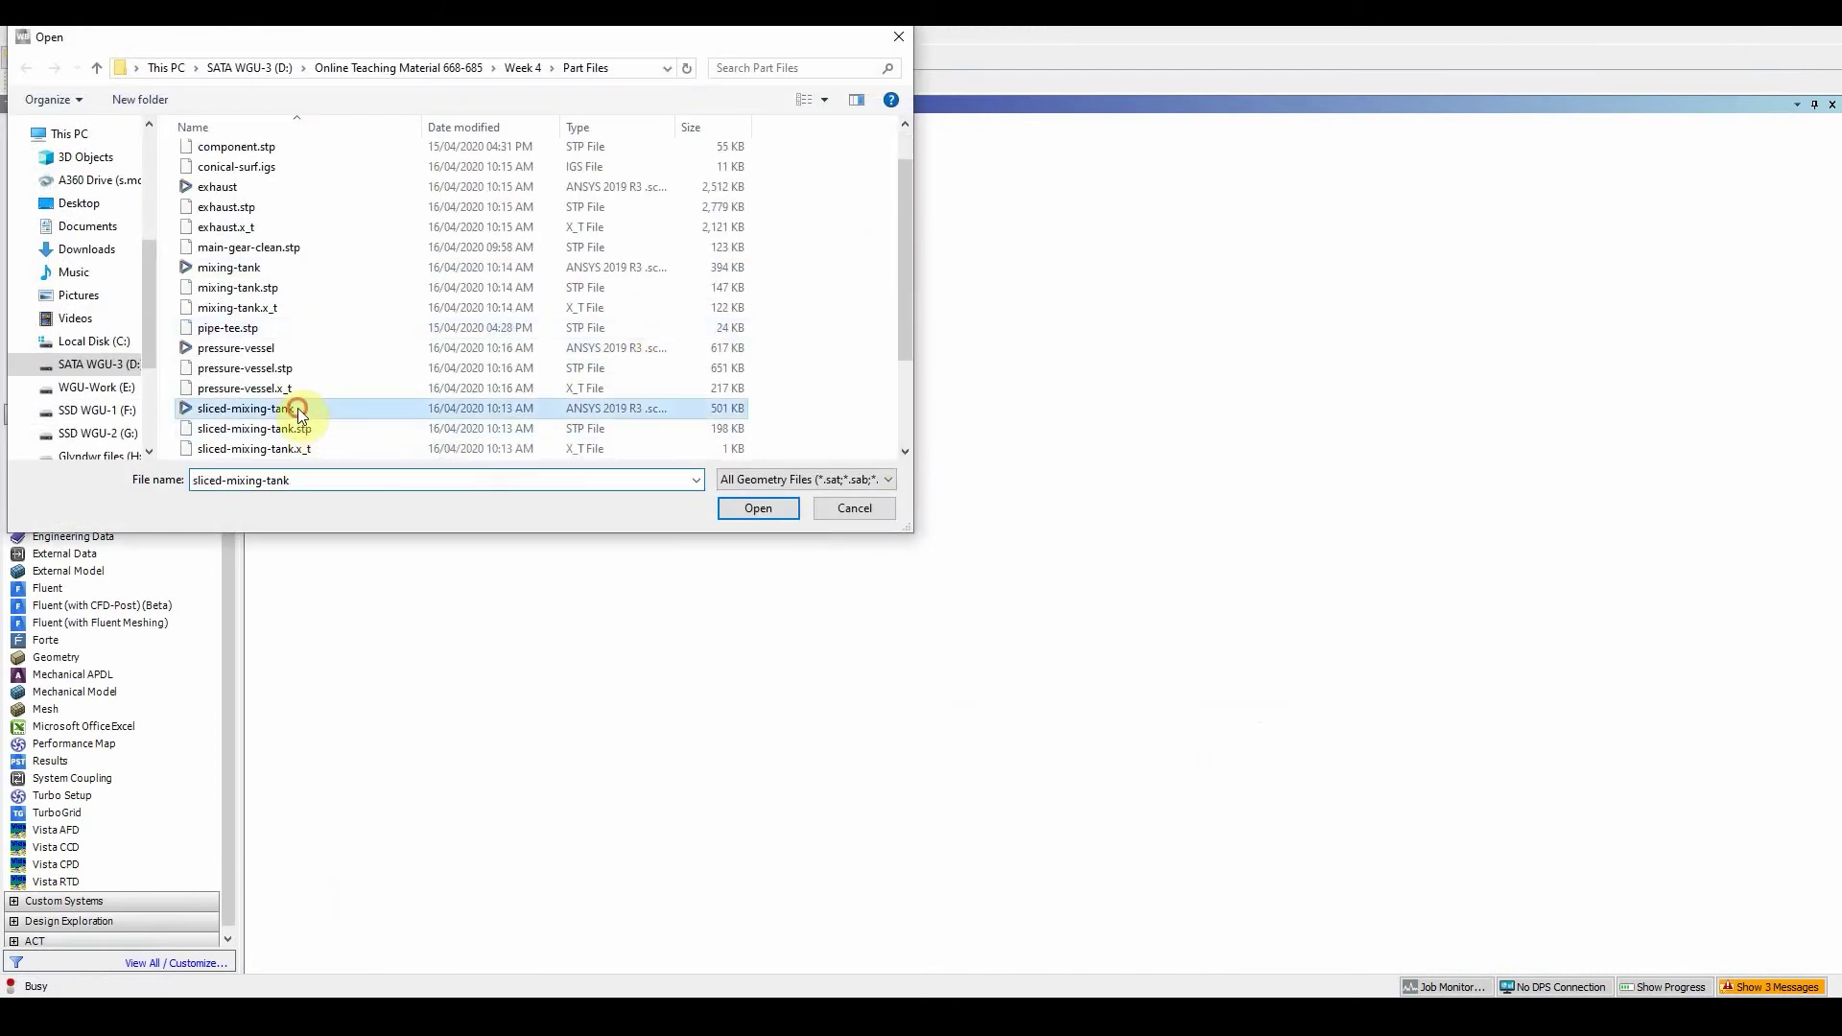
pyautogui.click(756, 509)
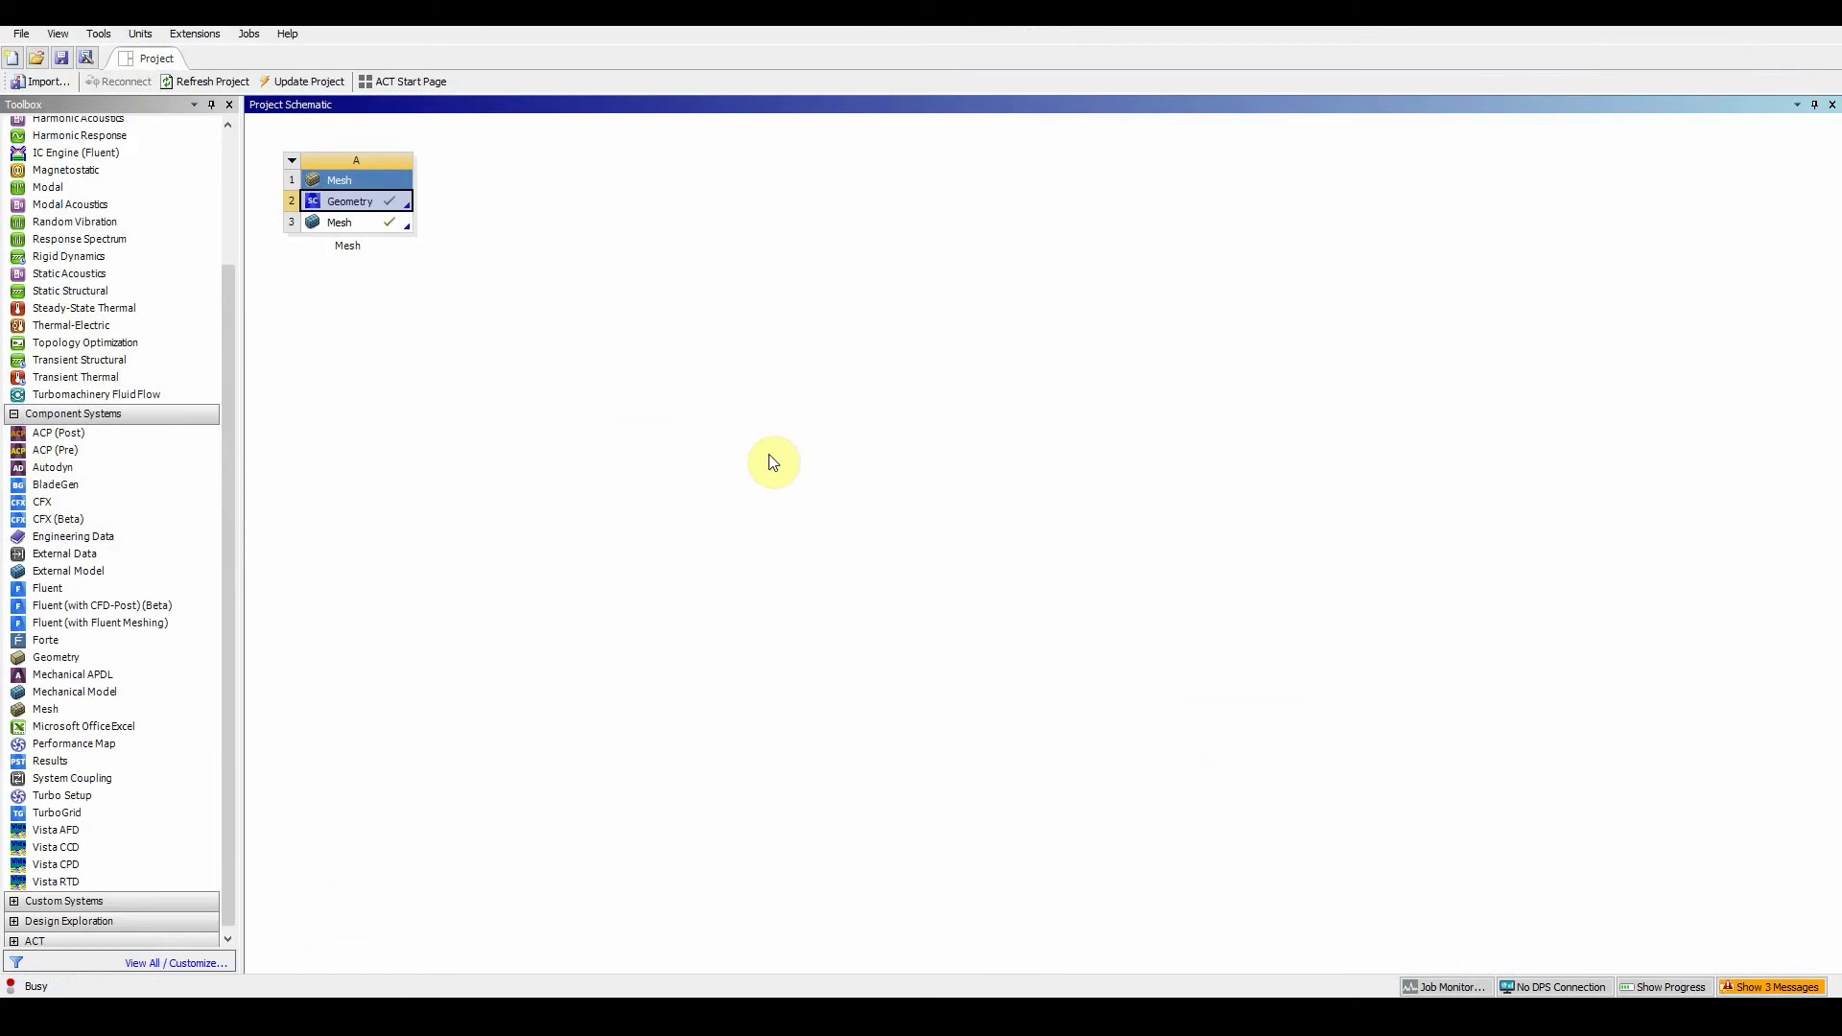
# - Reopen the mesh for editing with the replaced geometry and view the sectioned bodies of the tank
pyautogui.doubleClick(394, 222)
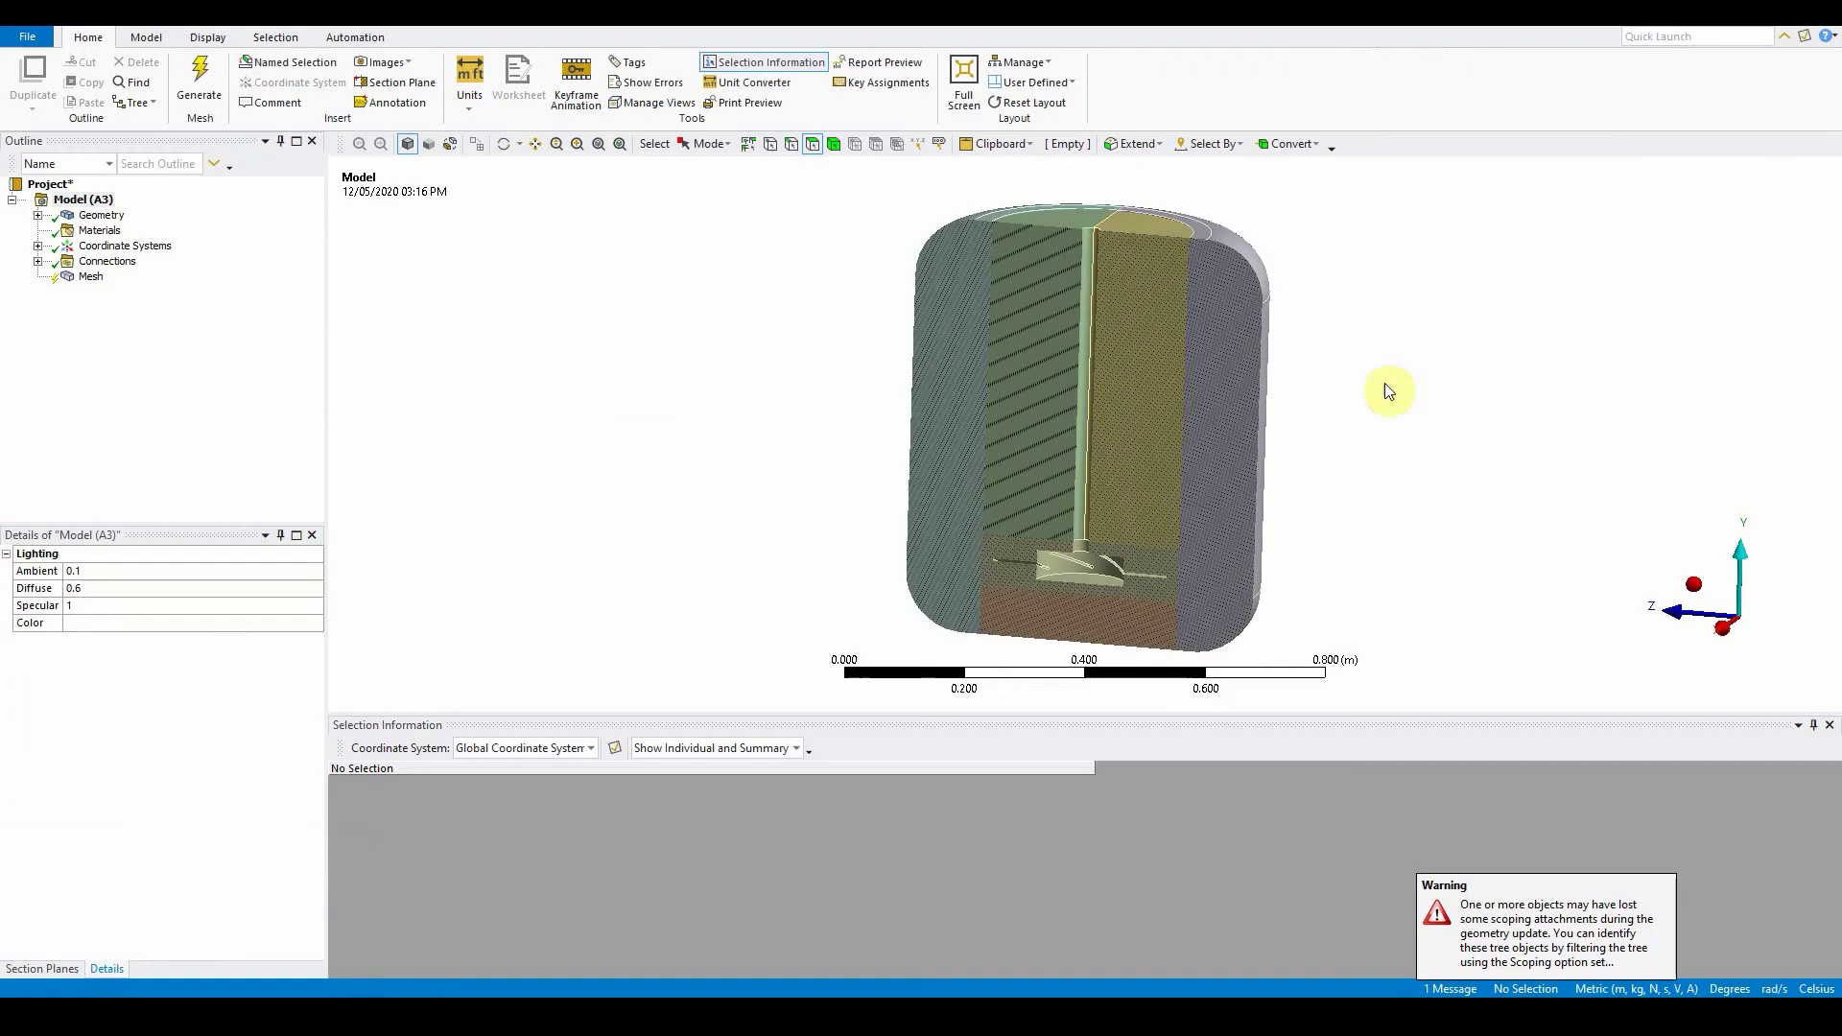
pyautogui.moveTo(1390, 505); pyautogui.dragTo(1554, 491, button='middle')
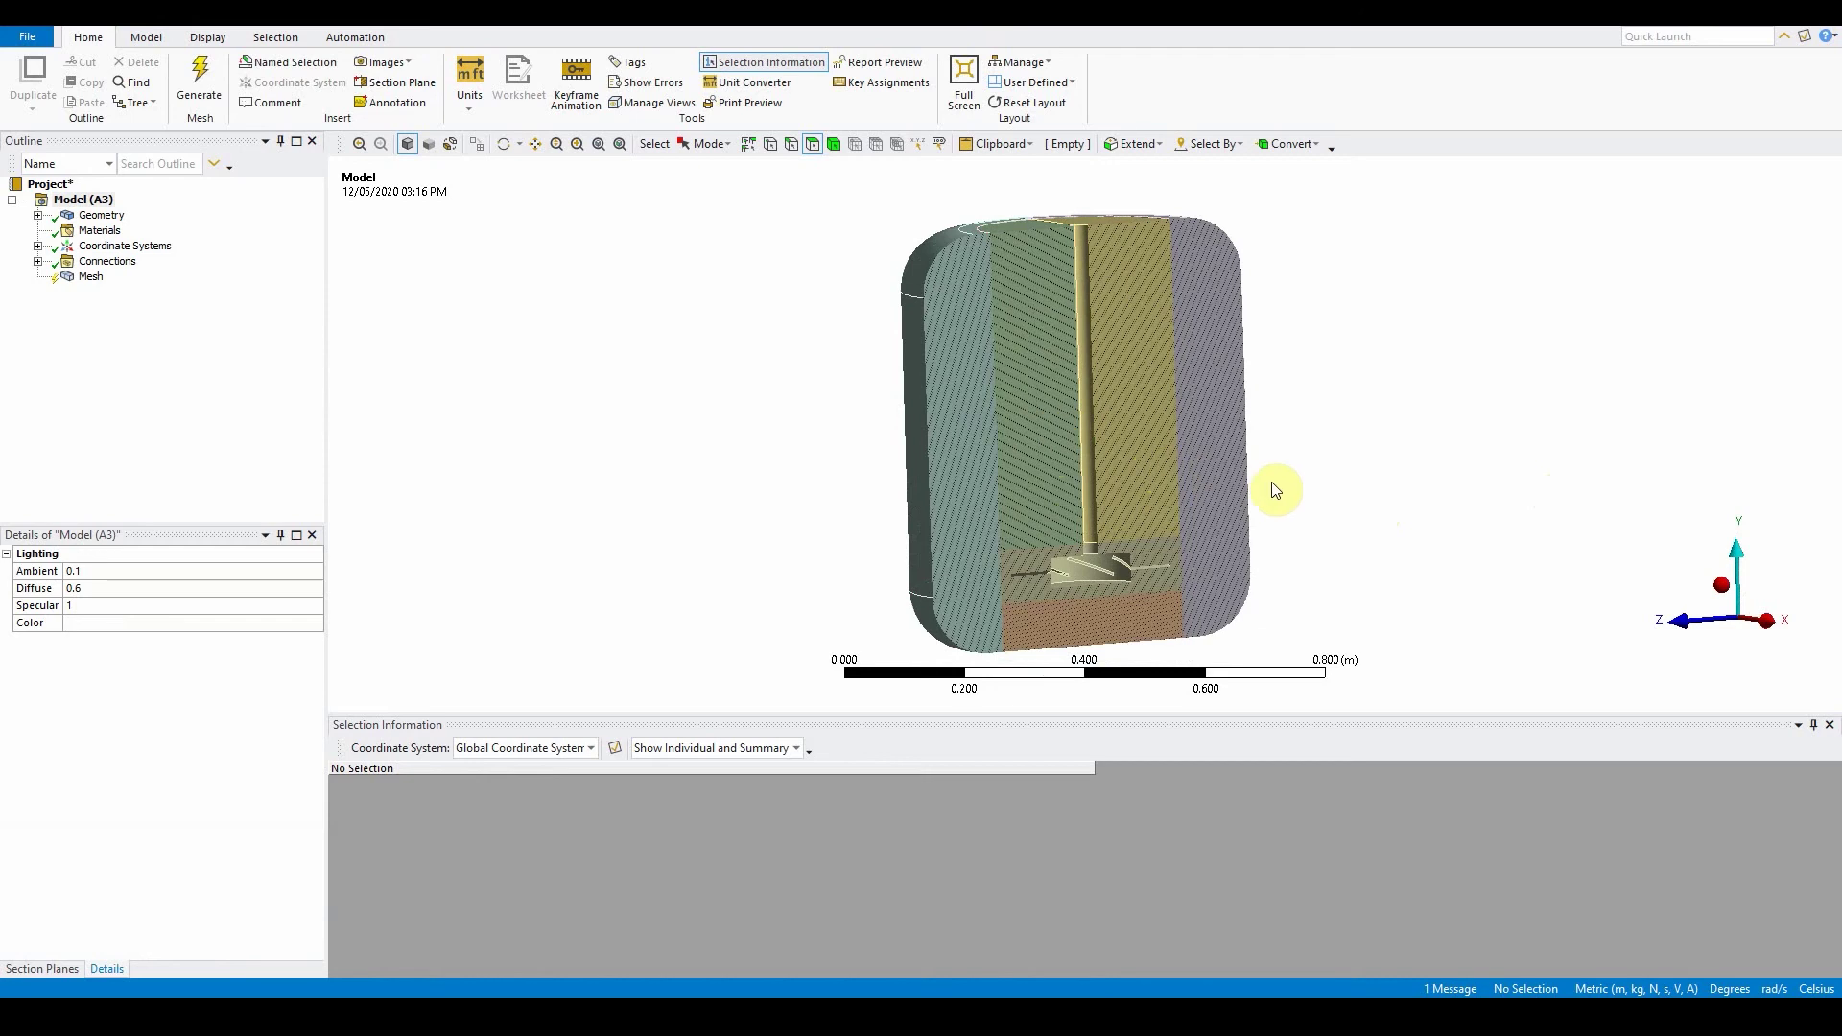
# - Generate the mesh for the sliced tank and display it on the sectioned bodies
pyautogui.moveTo(1300, 507); pyautogui.dragTo(1221, 477, button='middle')
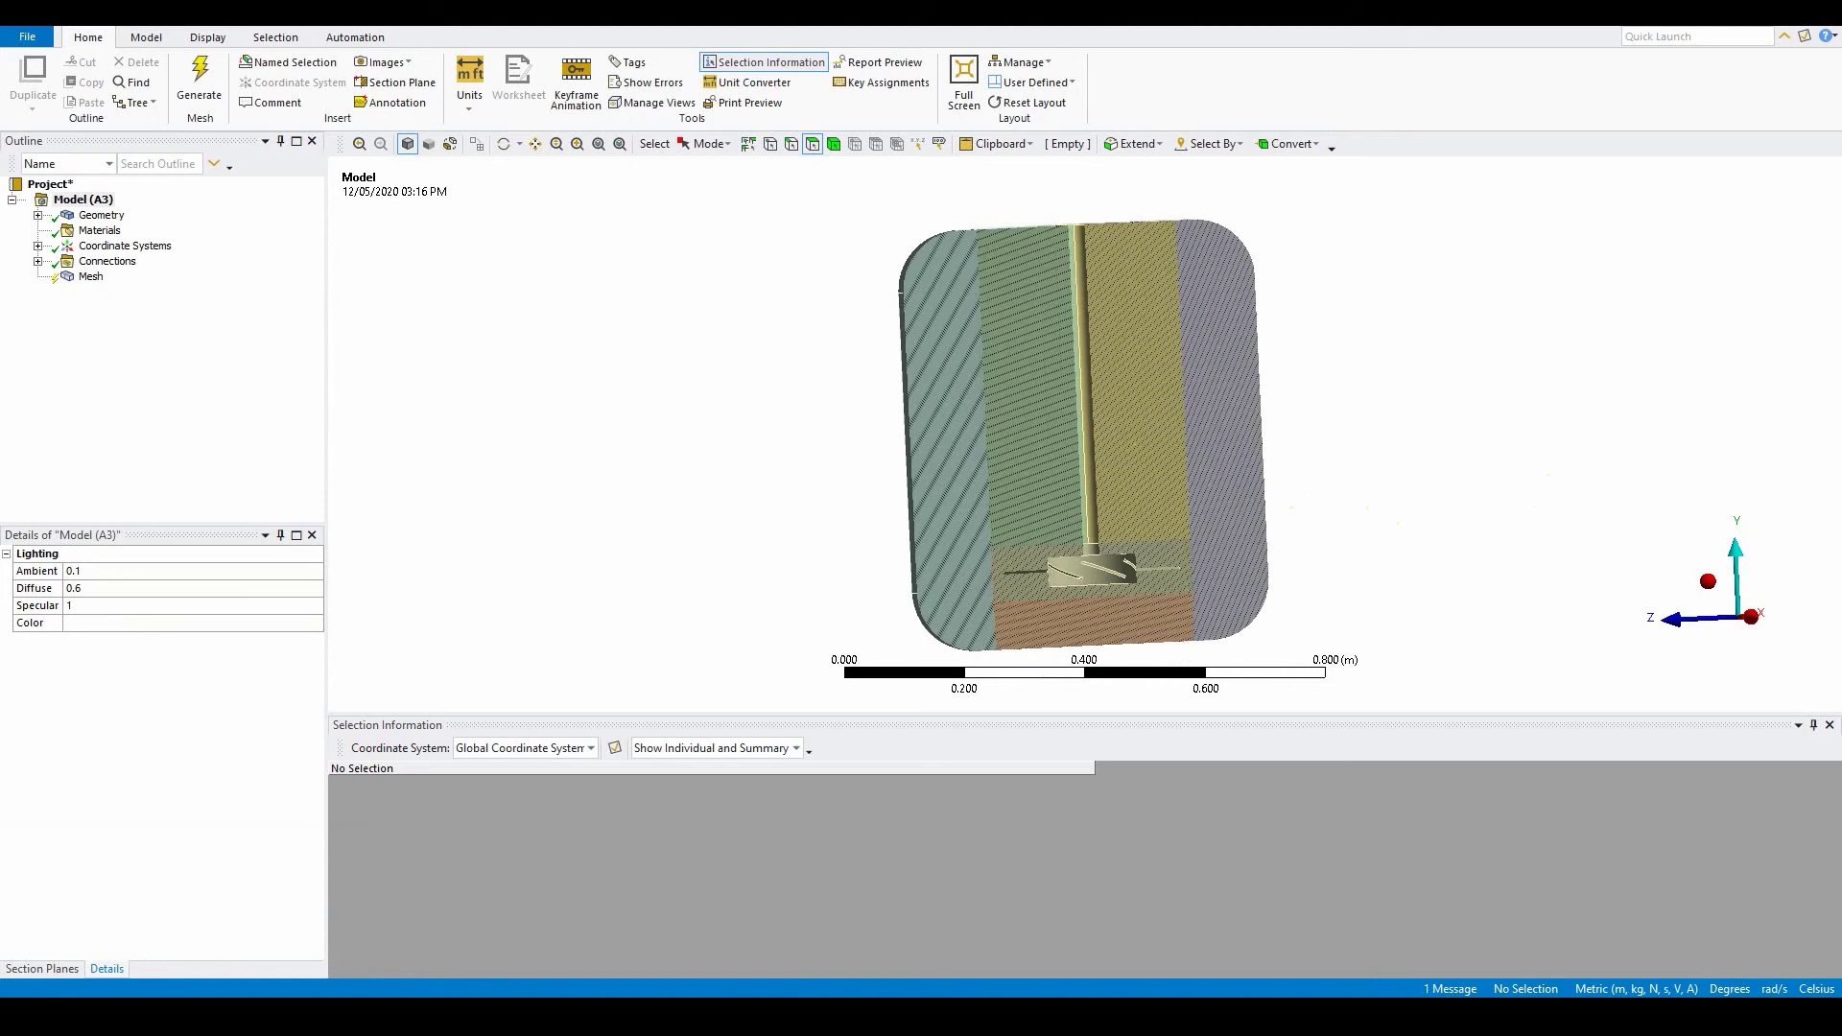
pyautogui.click(90, 276)
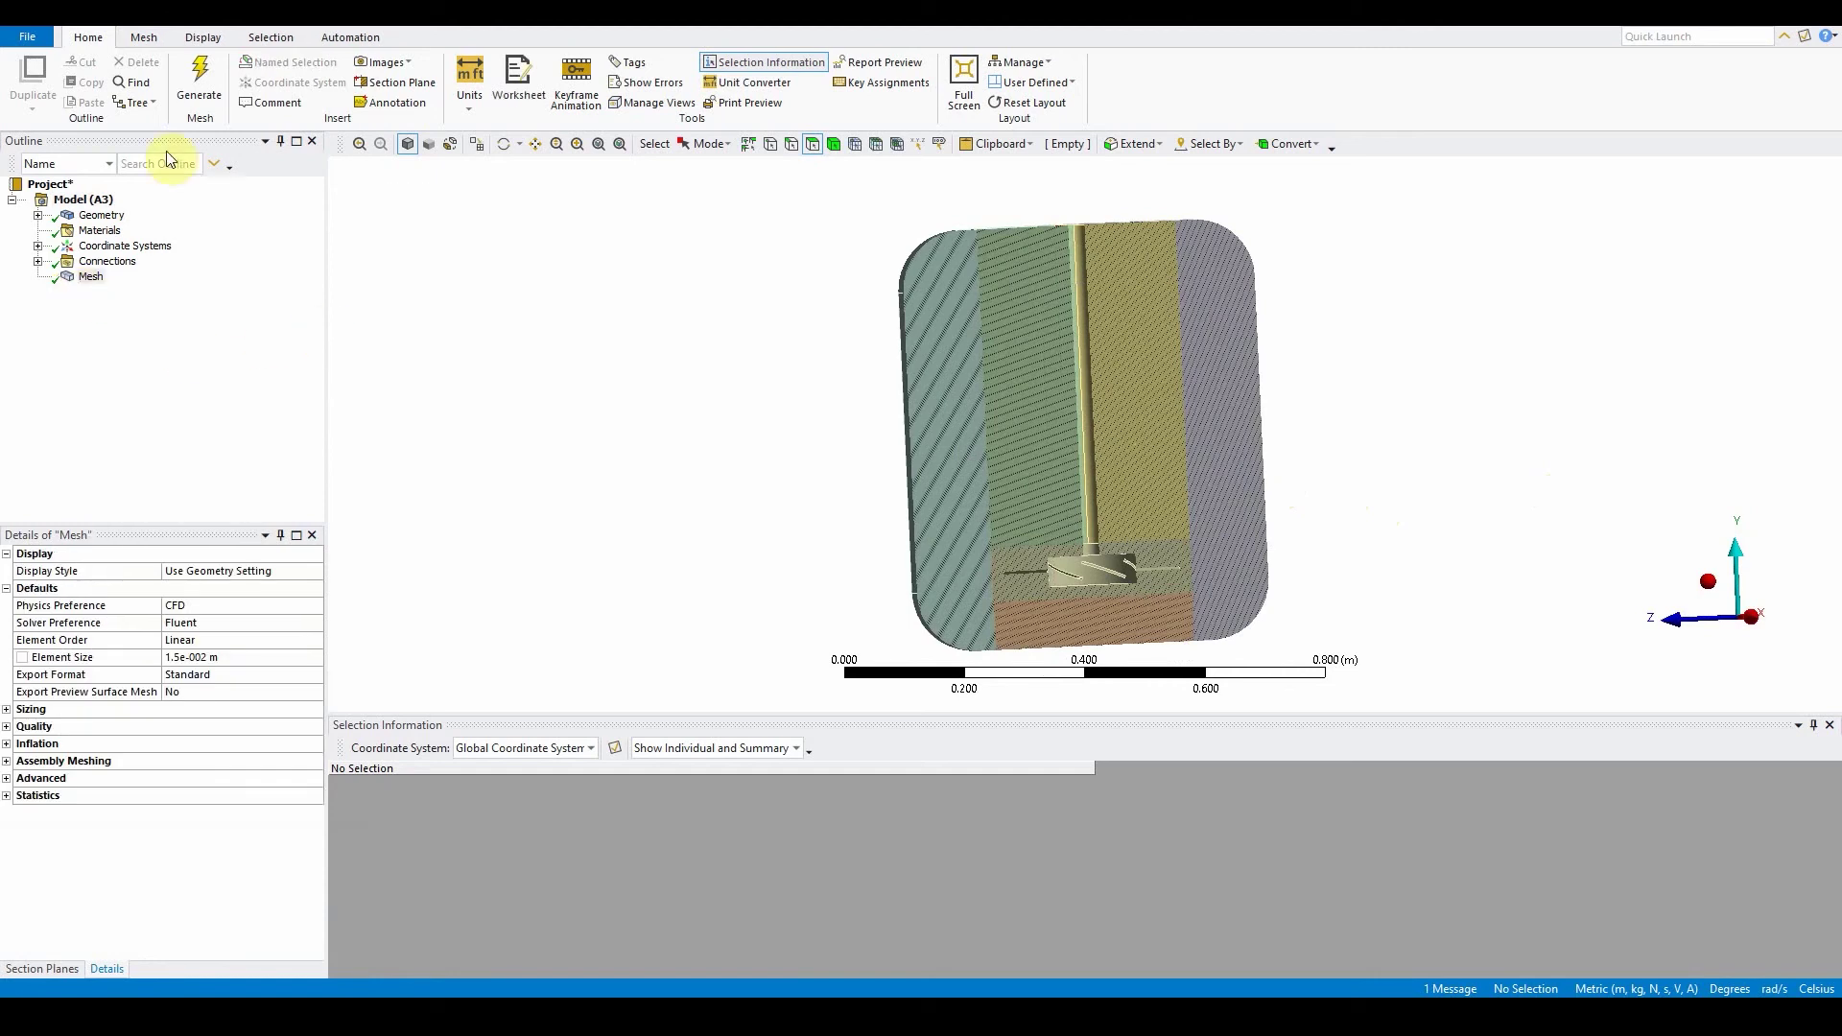
pyautogui.click(199, 84)
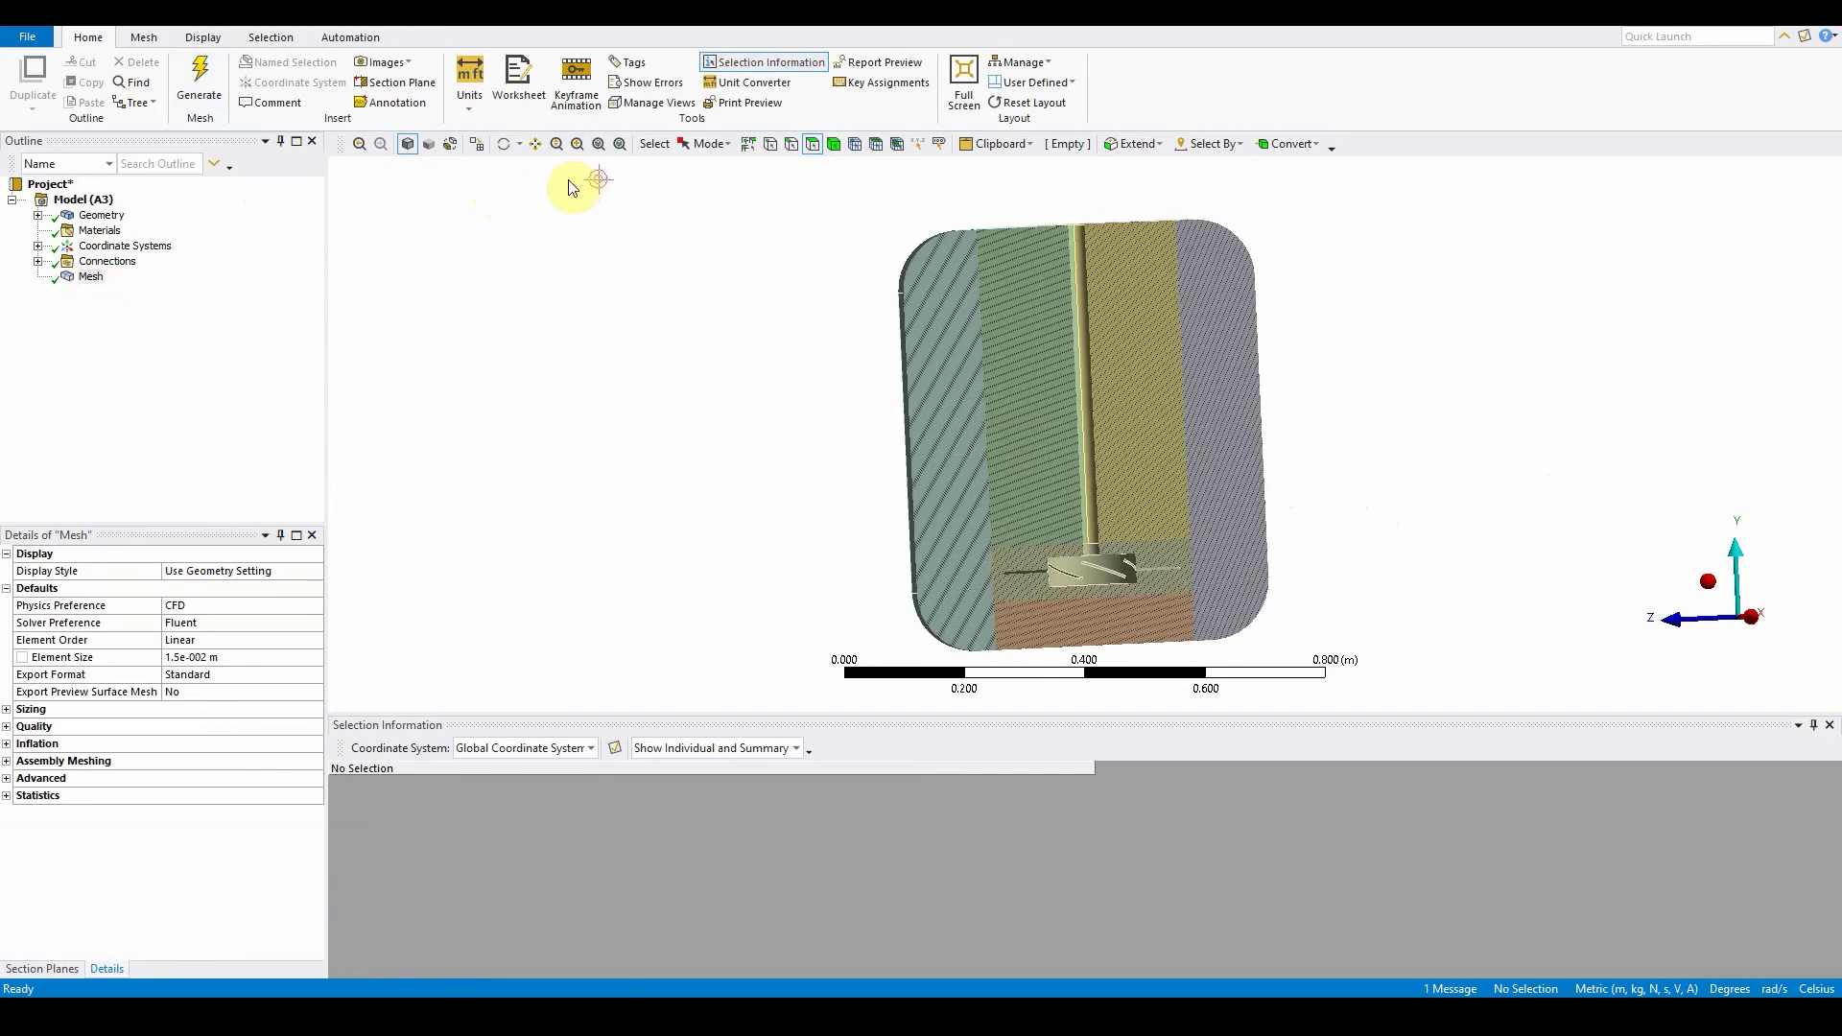
pyautogui.click(477, 144)
pyautogui.moveTo(708, 412); pyautogui.dragTo(682, 444, button='middle')
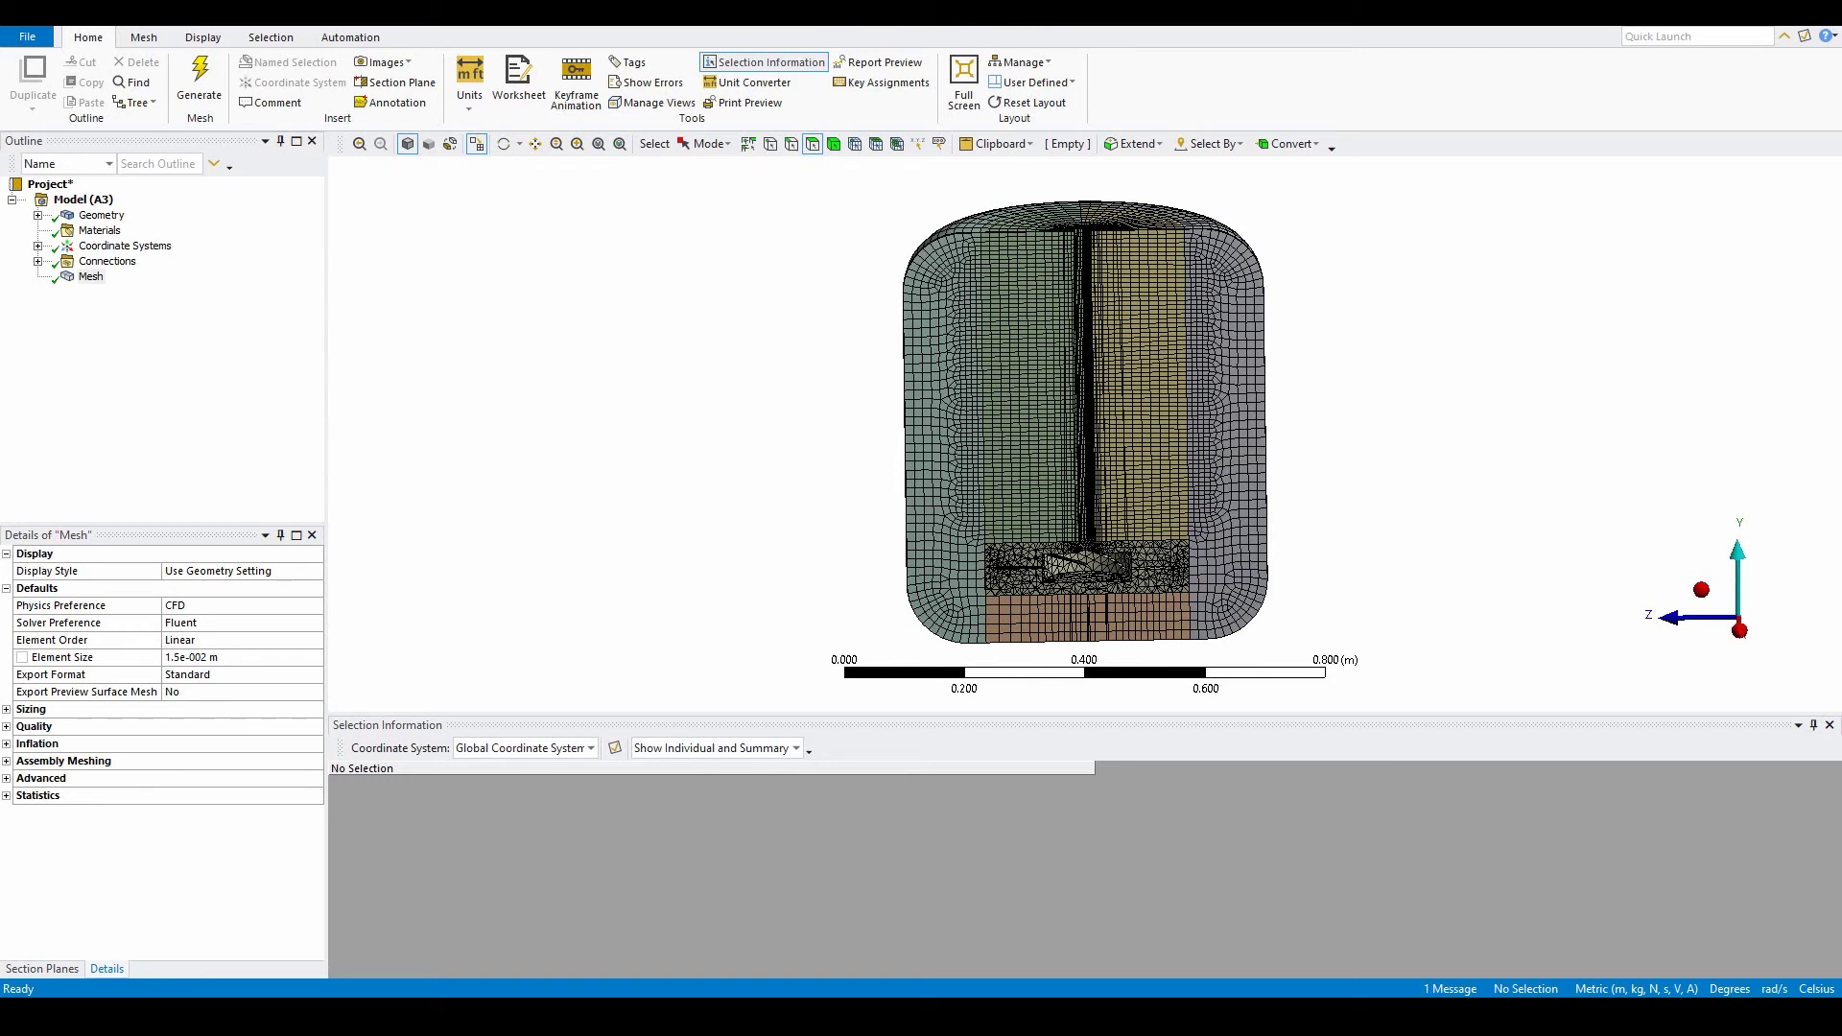
# - Turn off Section Plane 1 and hide the mesh so the whole tank geometry is displayed, with edge selection active
pyautogui.click(793, 145)
pyautogui.click(49, 968)
pyautogui.click(11, 581)
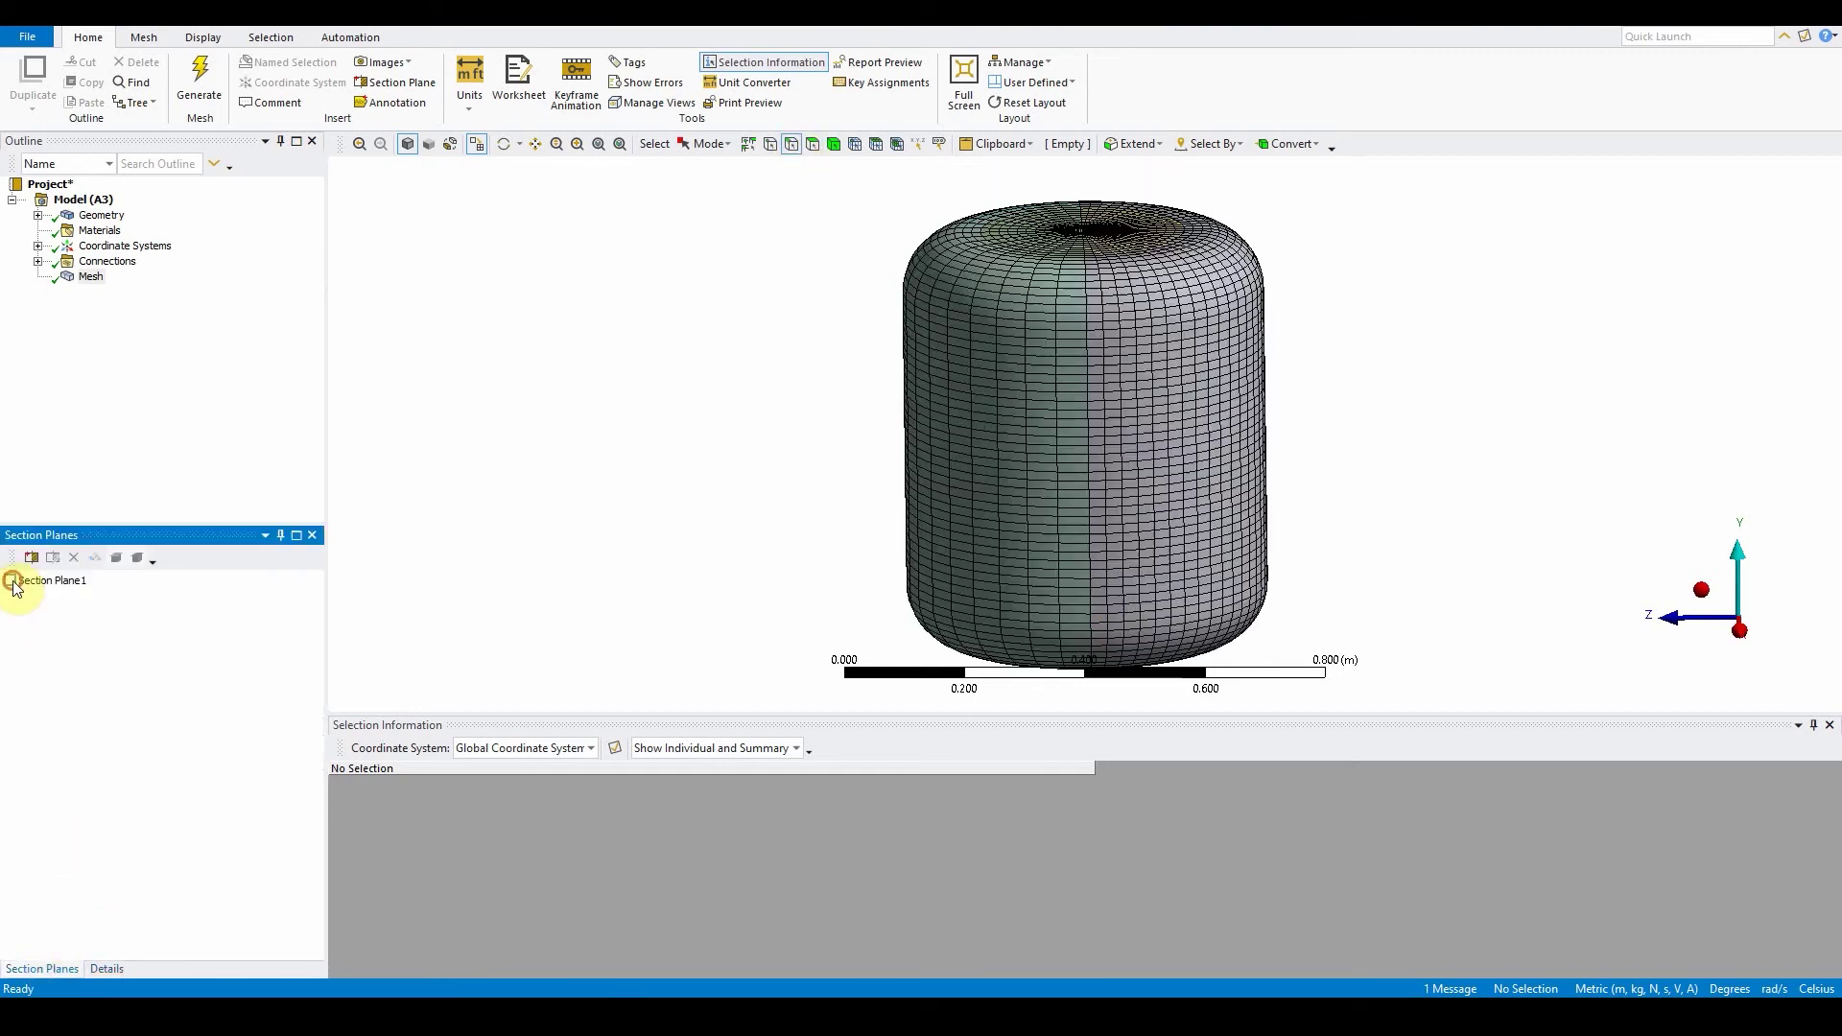
pyautogui.click(476, 144)
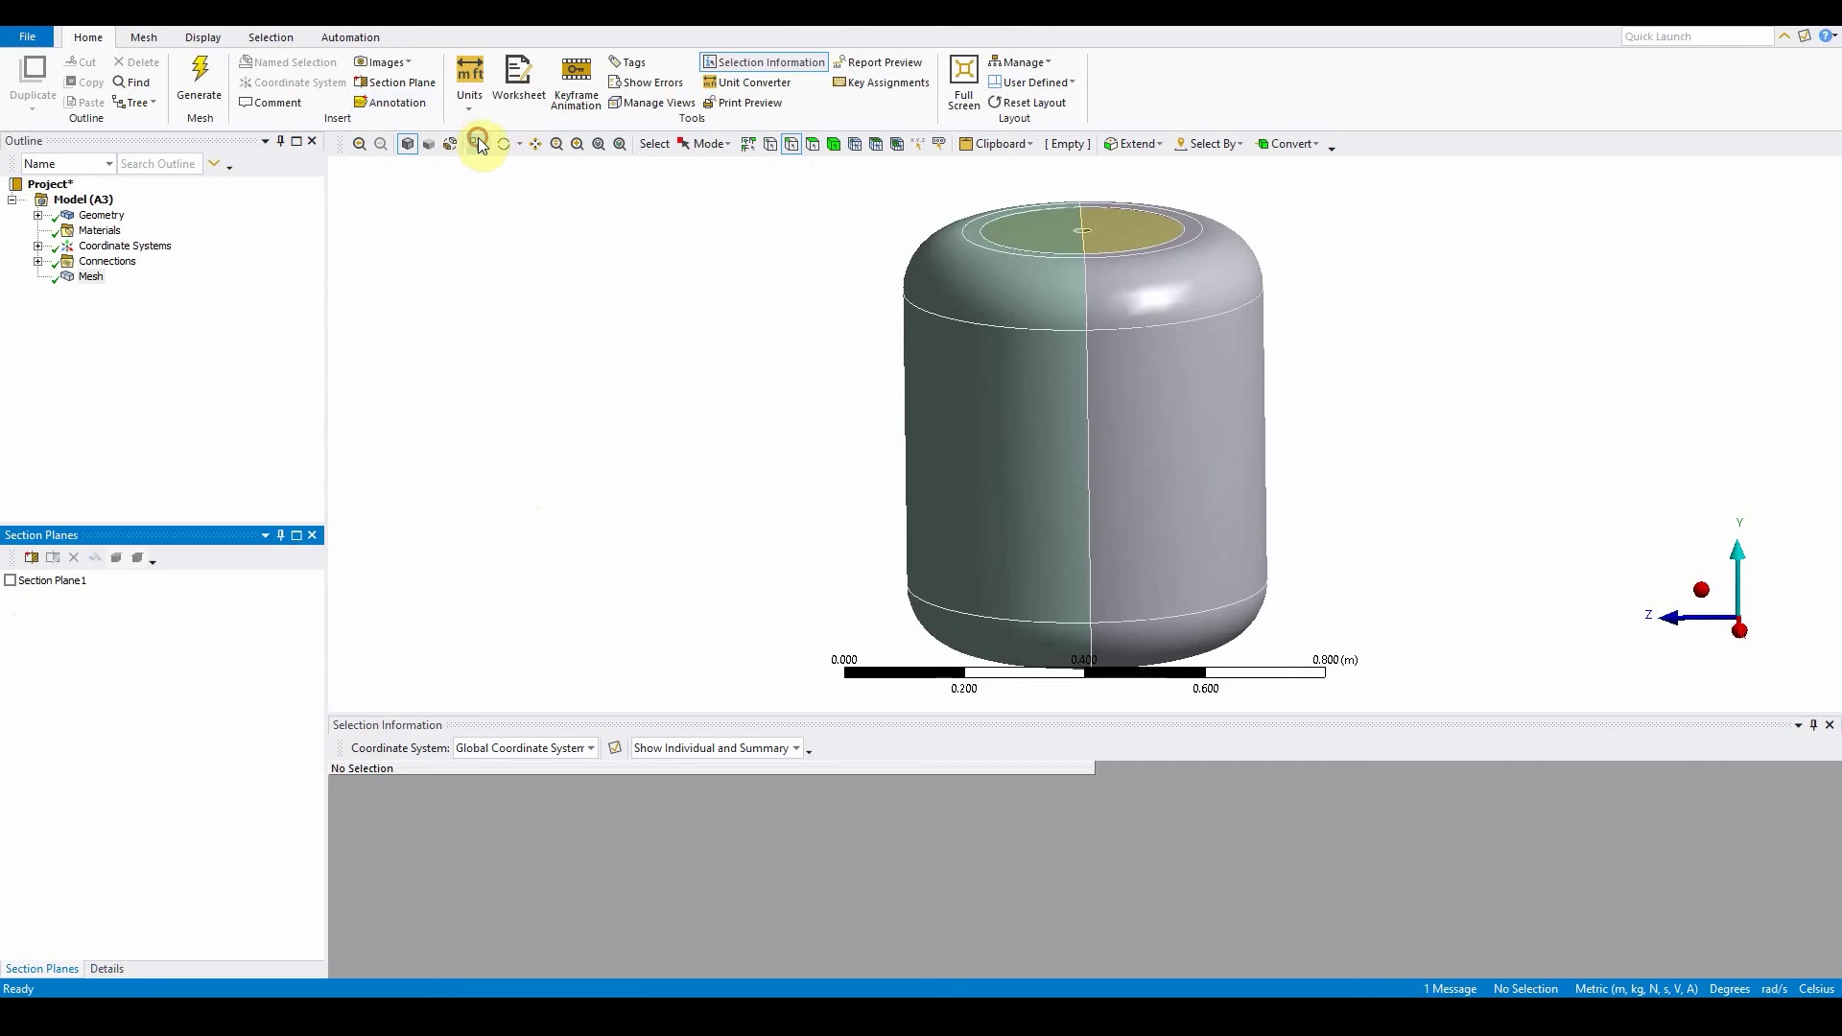
# - Compare the tank geometry in the shaded exterior and wireframe display styles
pyautogui.click(429, 144)
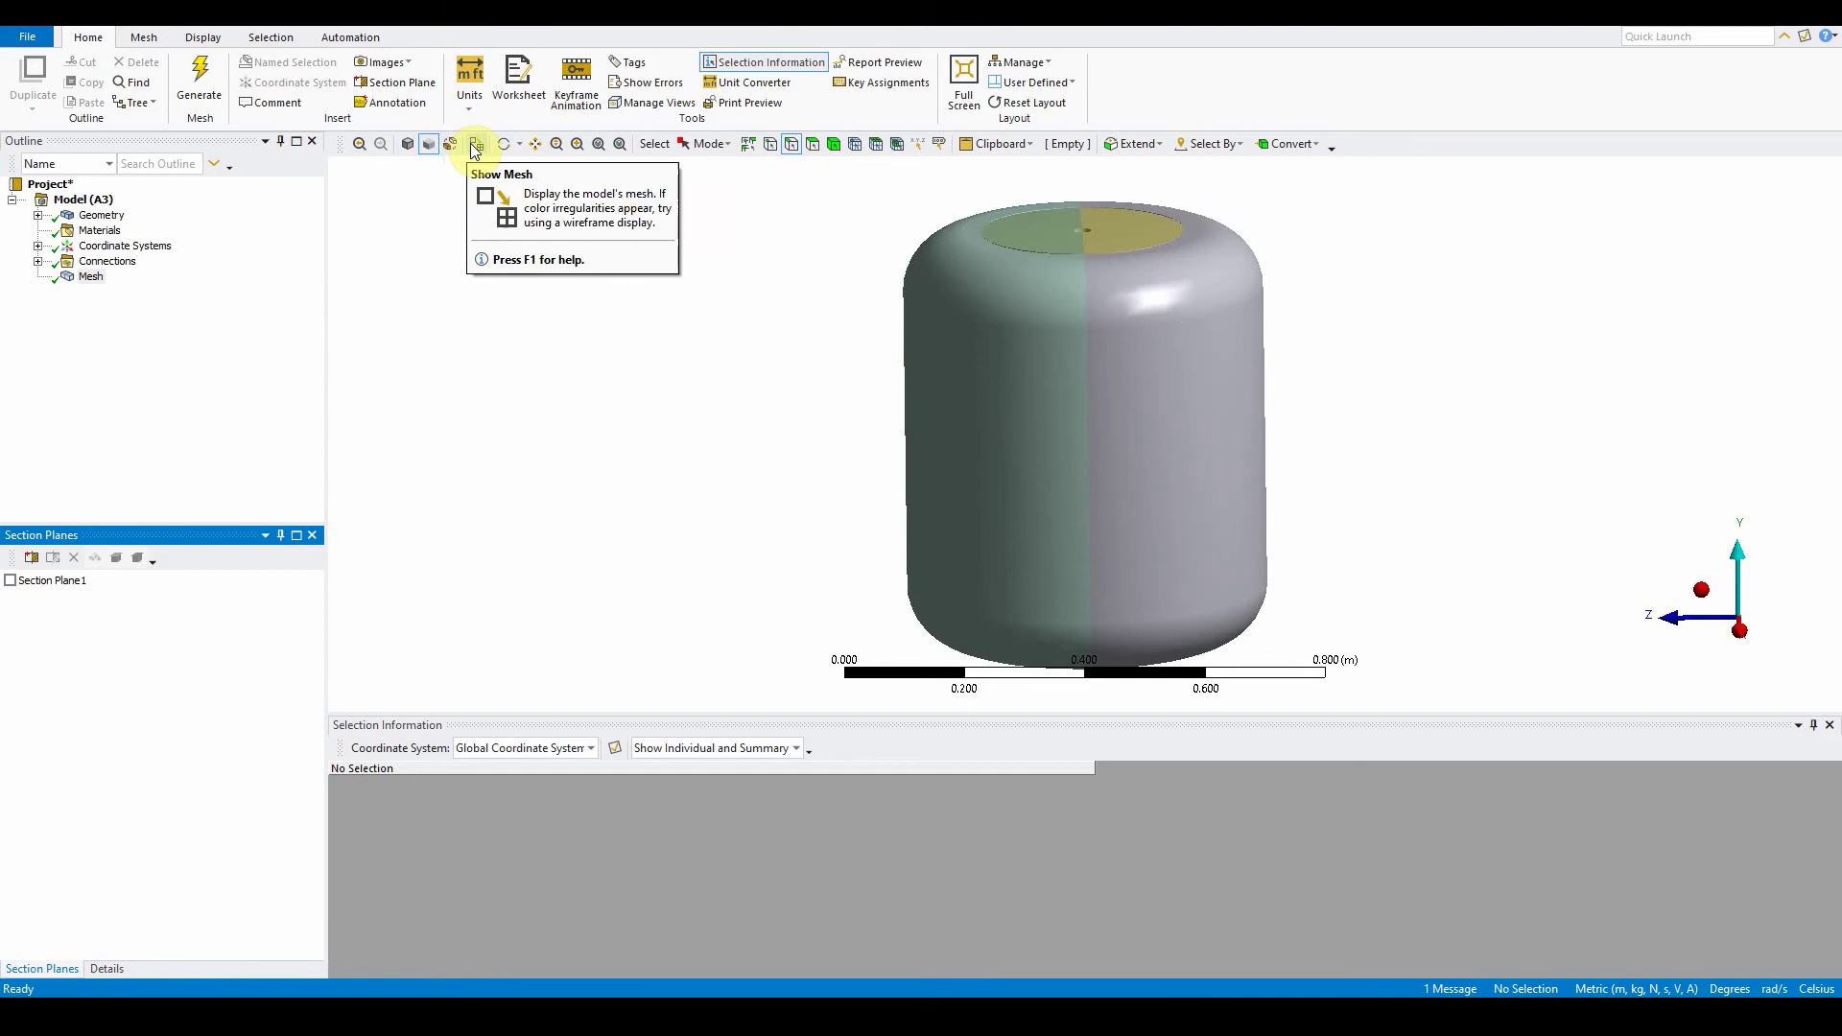
pyautogui.click(454, 143)
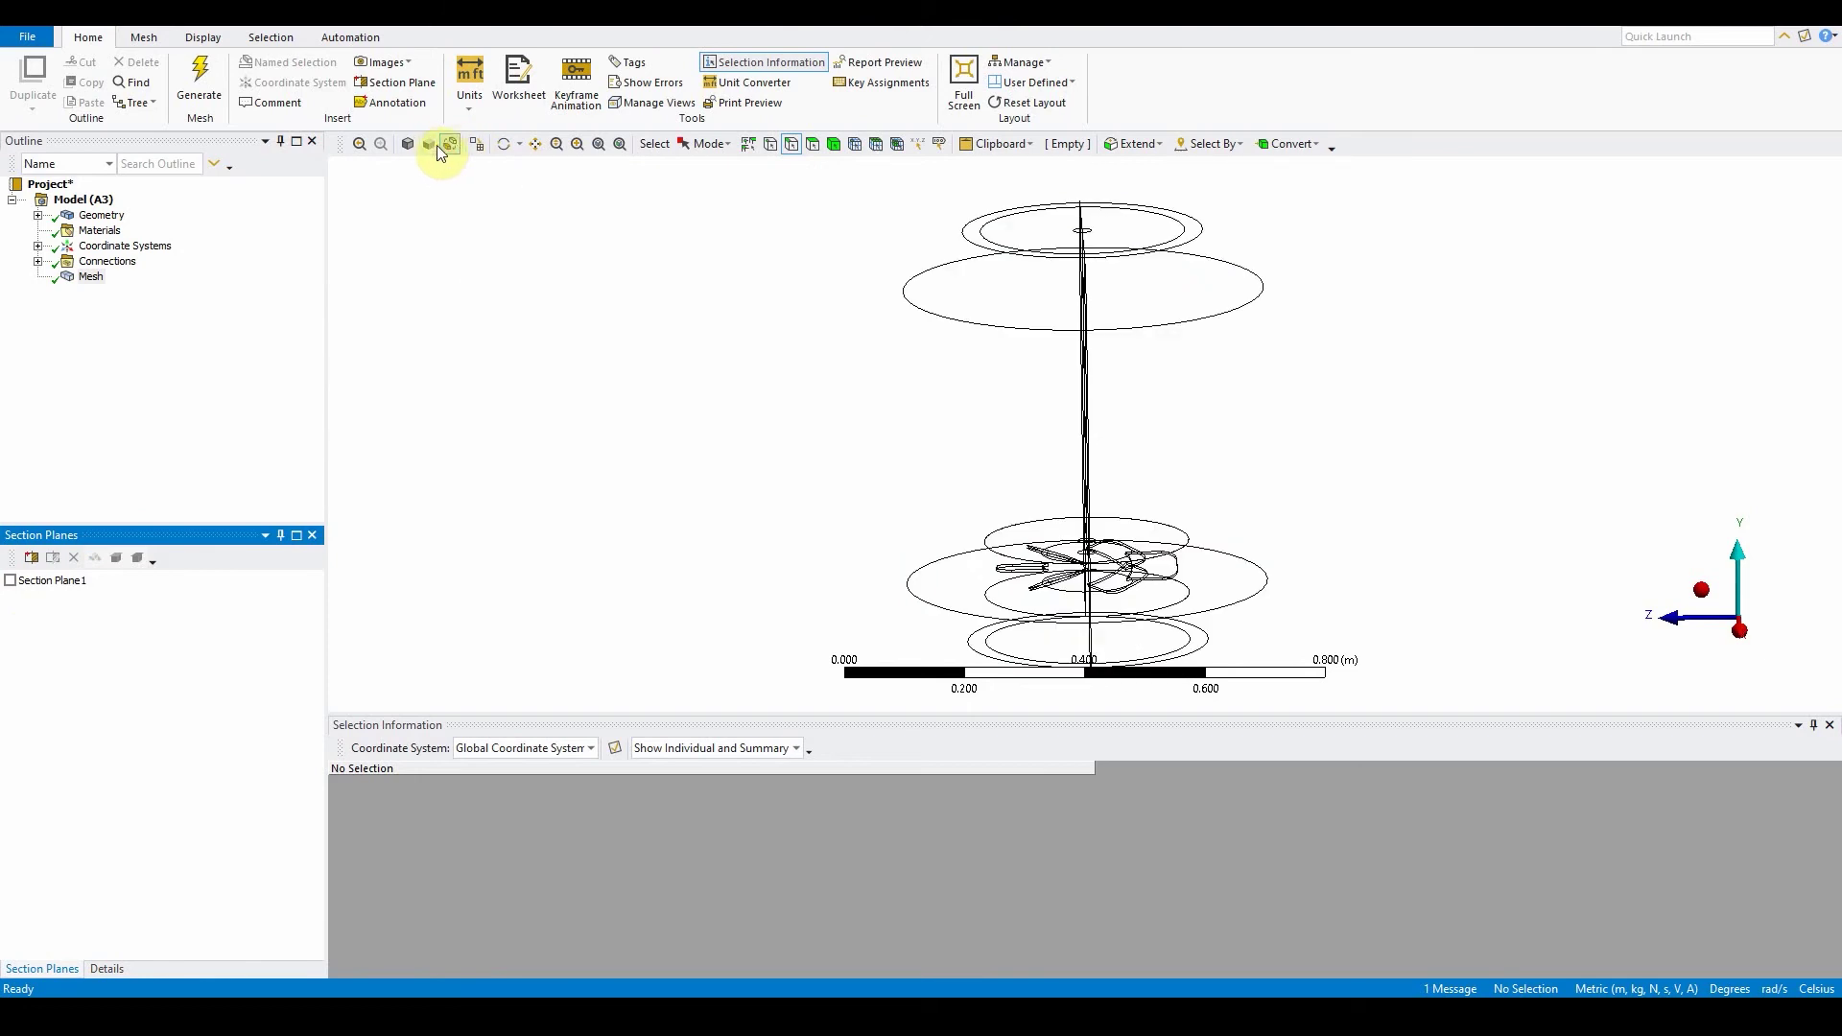
pyautogui.click(431, 144)
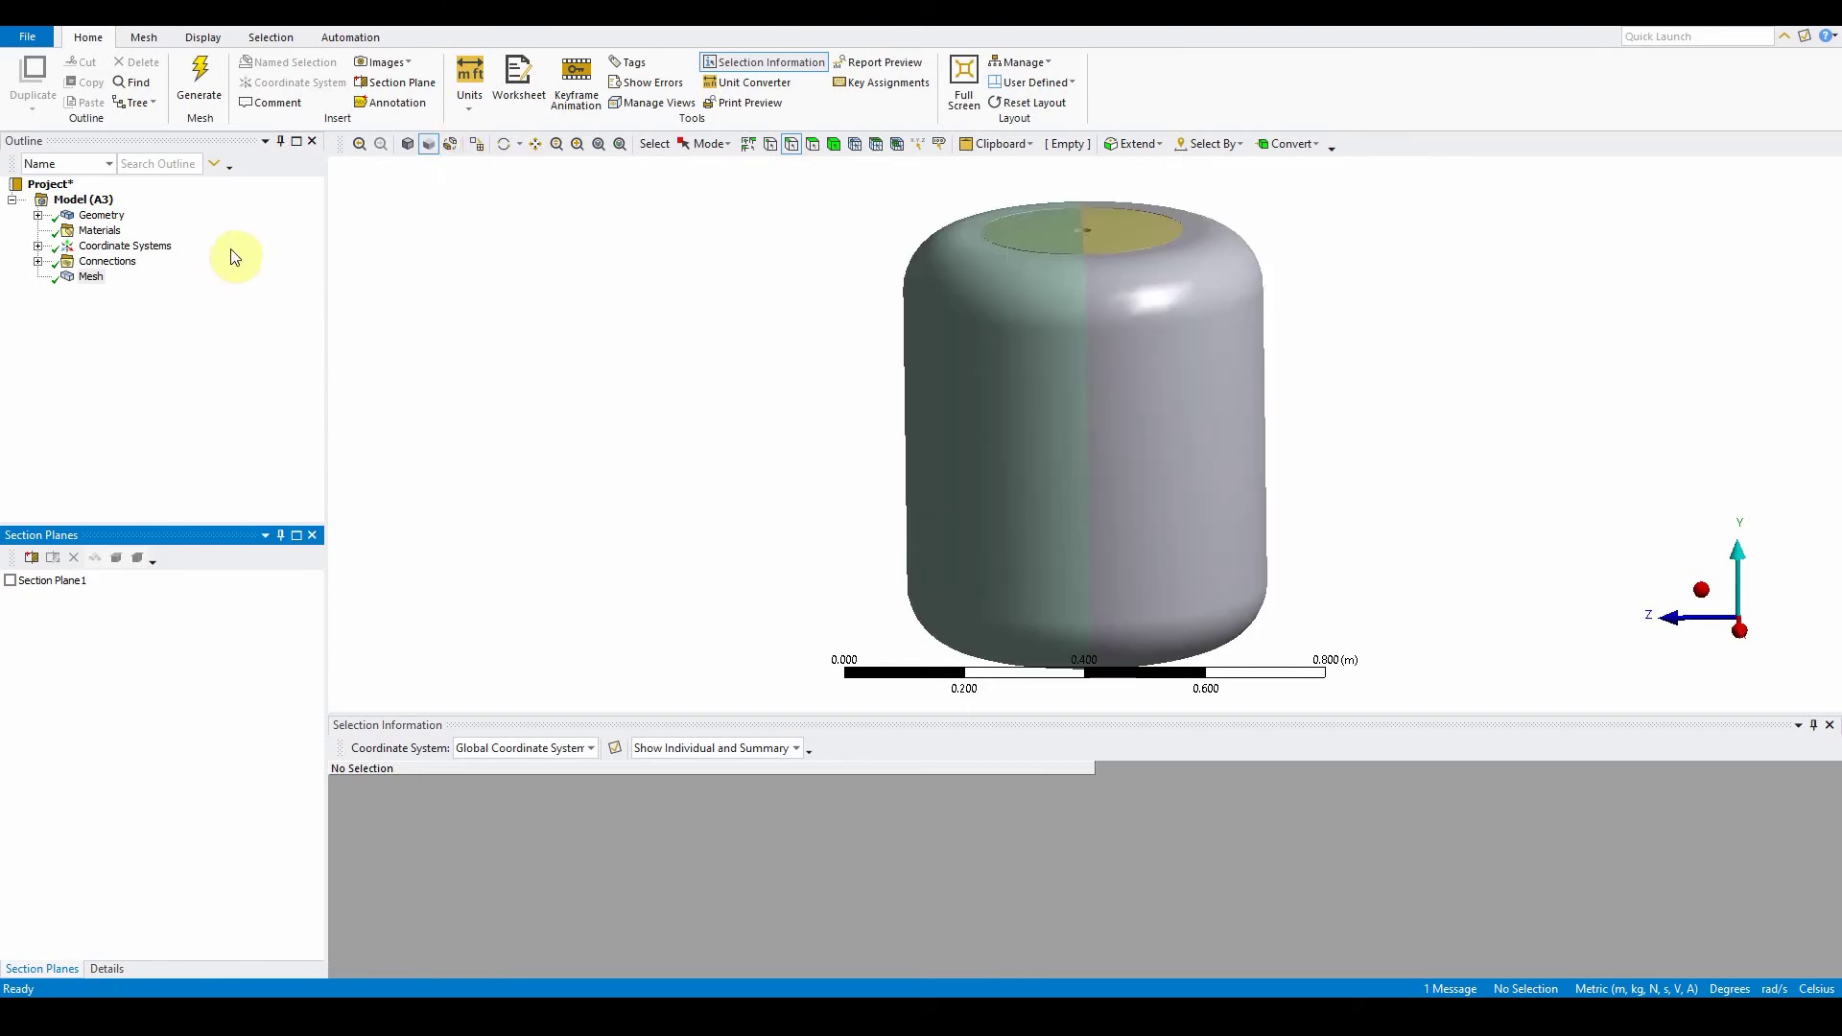
# - Expand the geometry in the model tree and review the details of Component1, the sliced-mixing-tank solid and the overall geometry
pyautogui.doubleClick(101, 215)
pyautogui.click(134, 230)
pyautogui.click(124, 246)
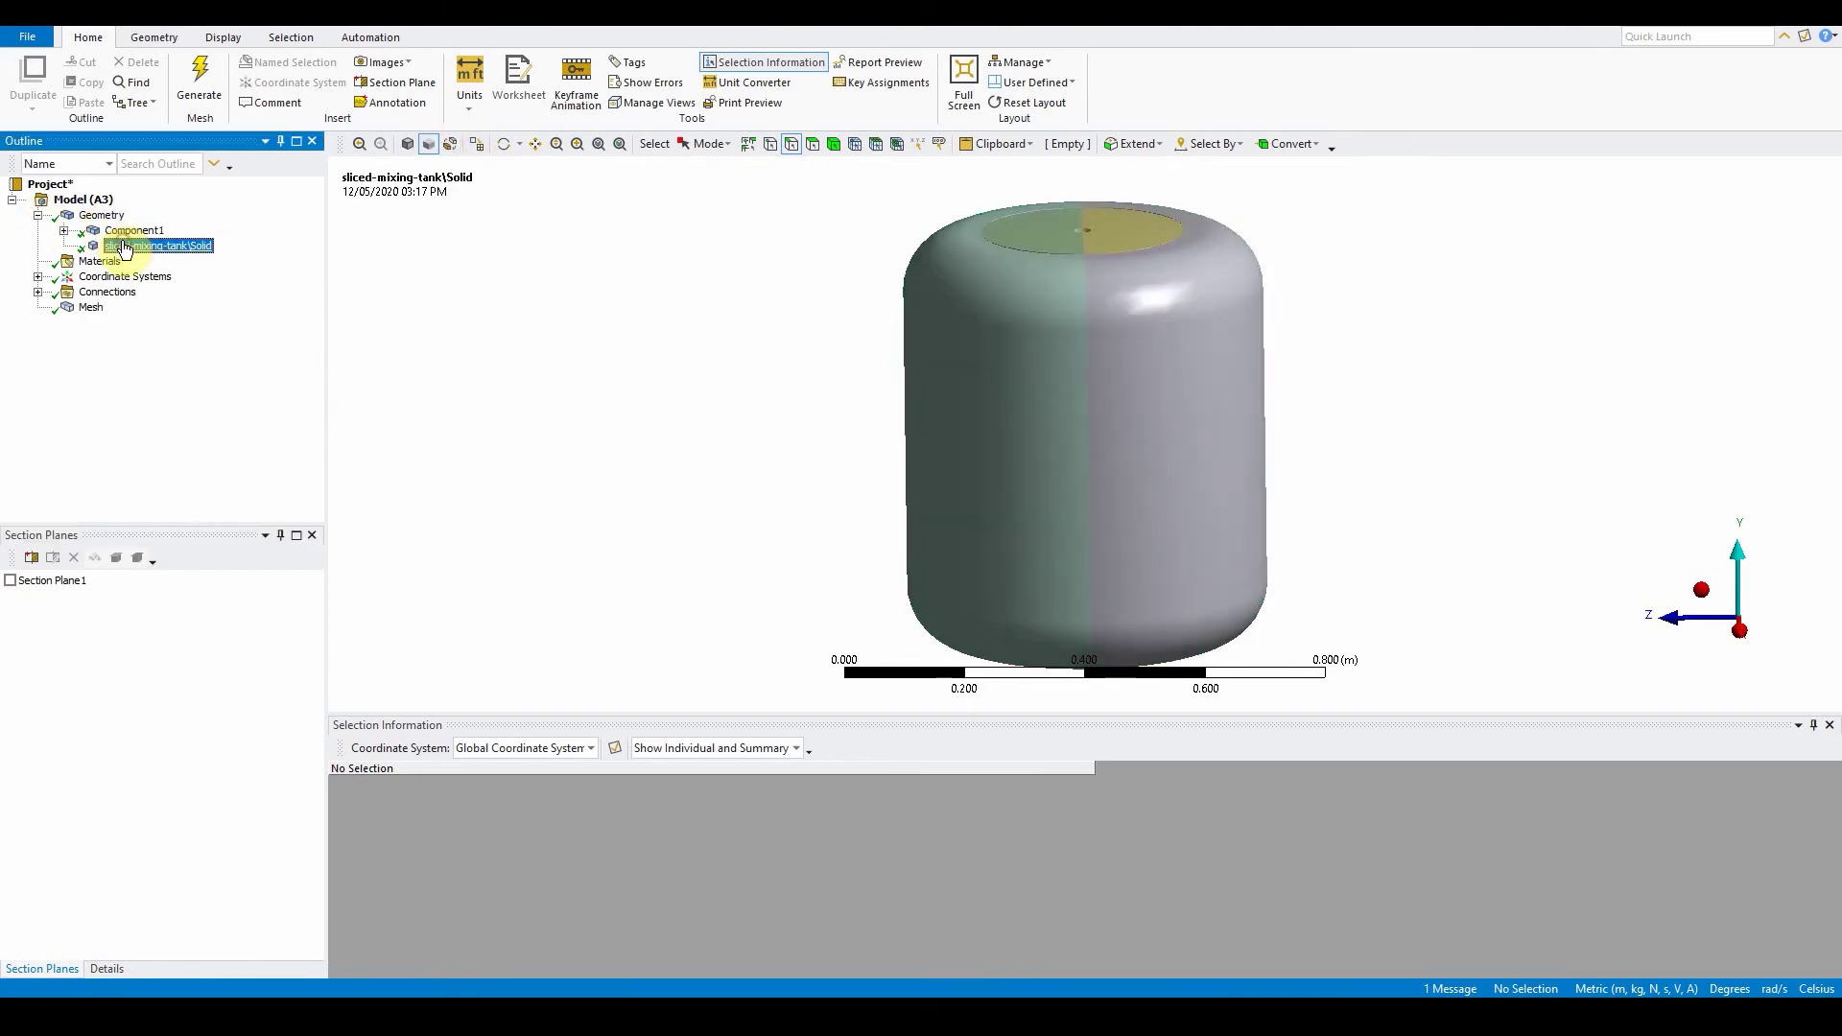
pyautogui.keyDown('ctrl'); pyautogui.click(127, 234); pyautogui.keyUp('ctrl')
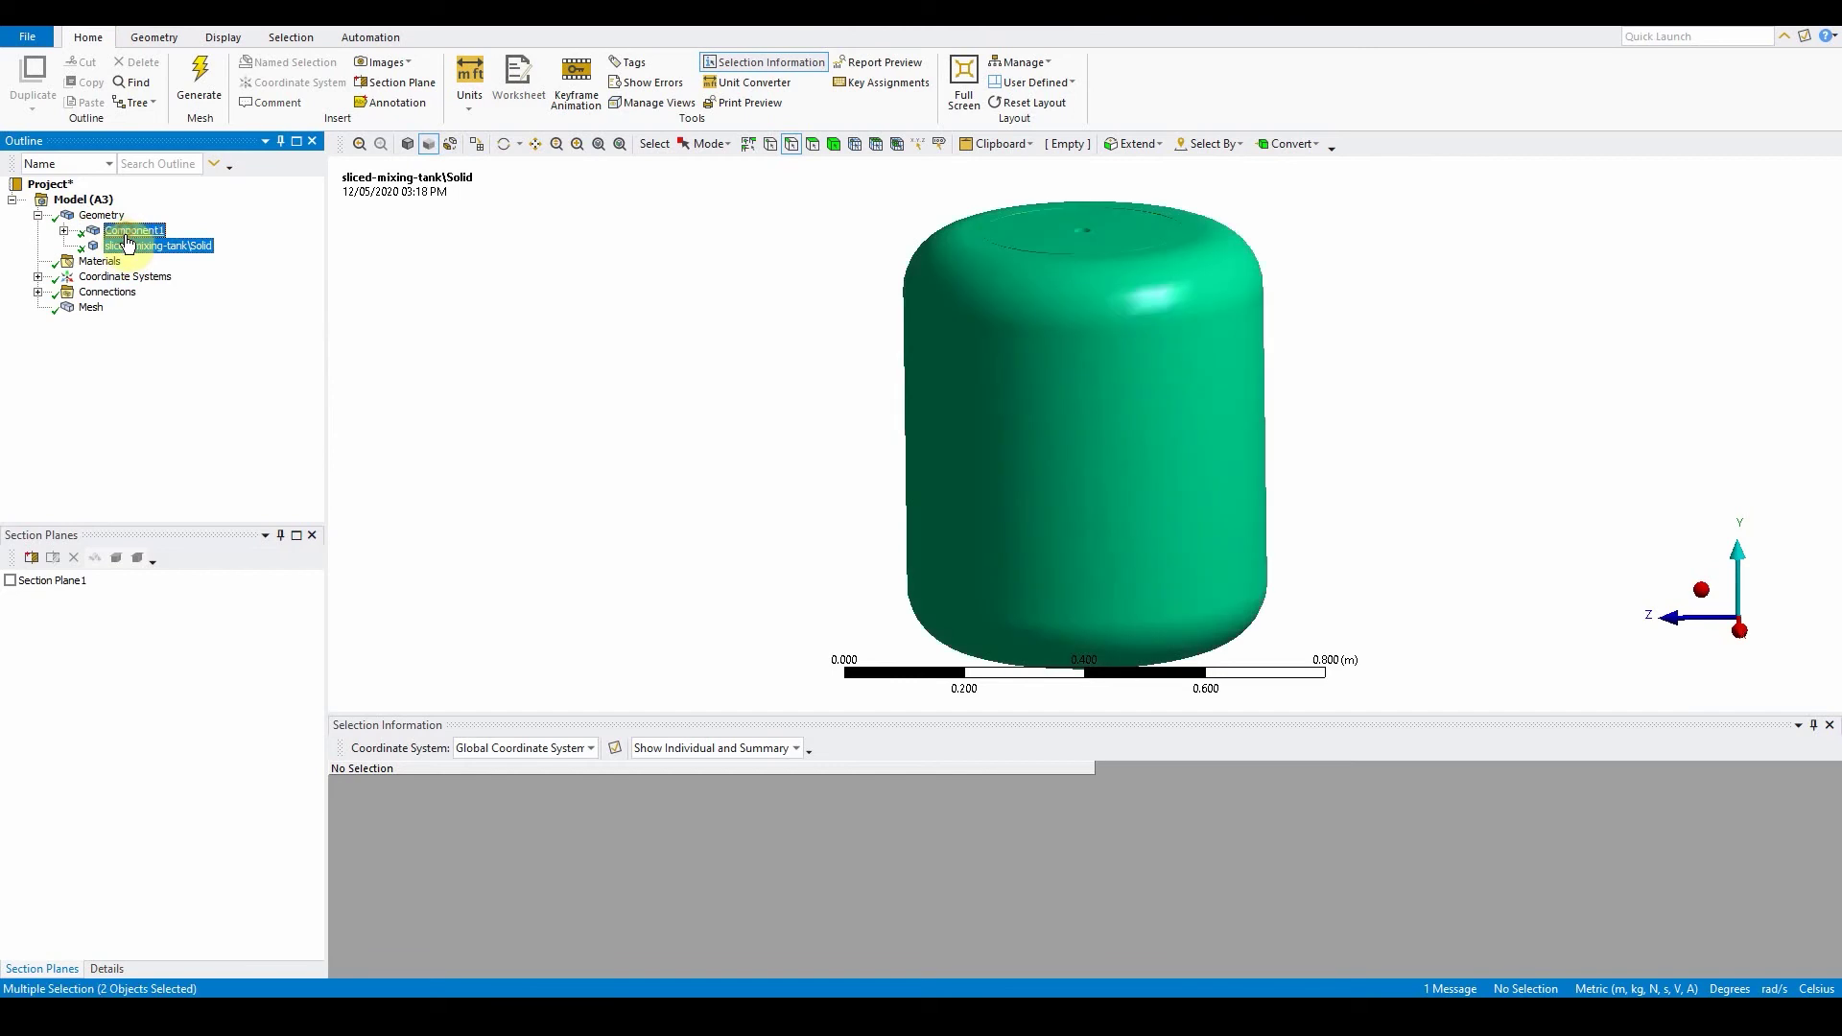
pyautogui.click(112, 968)
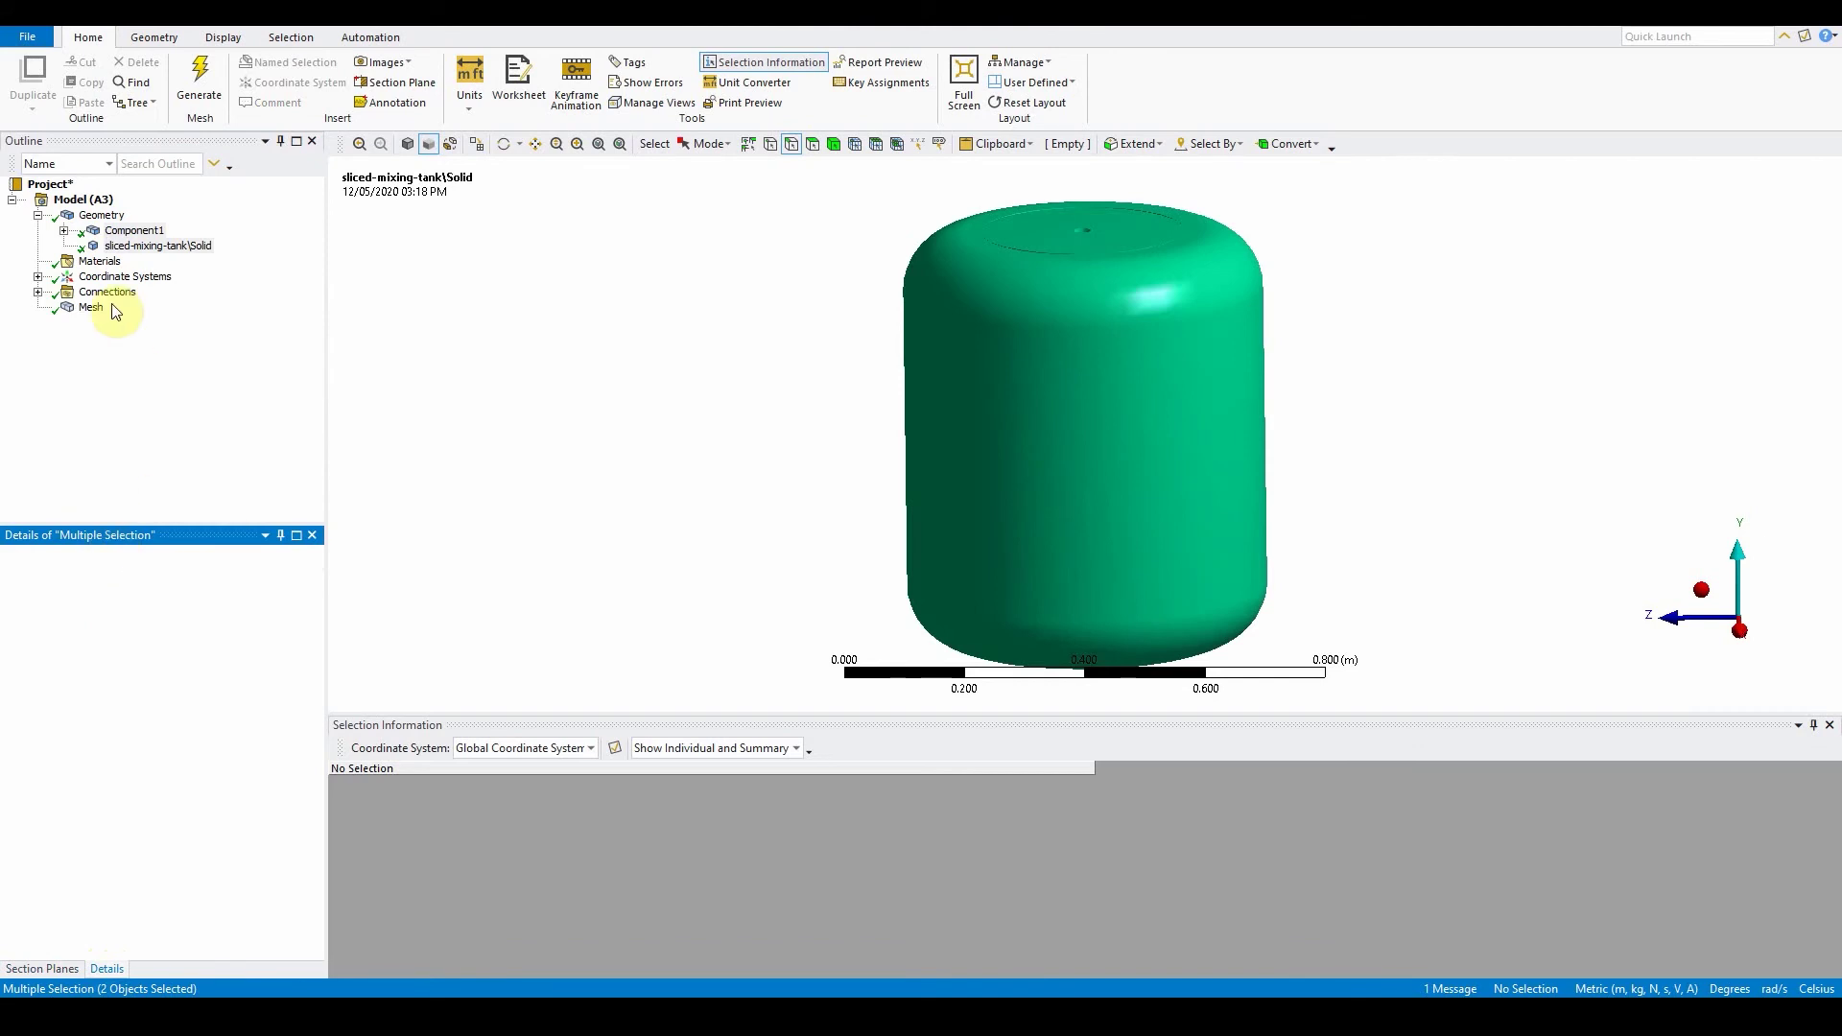
pyautogui.click(125, 231)
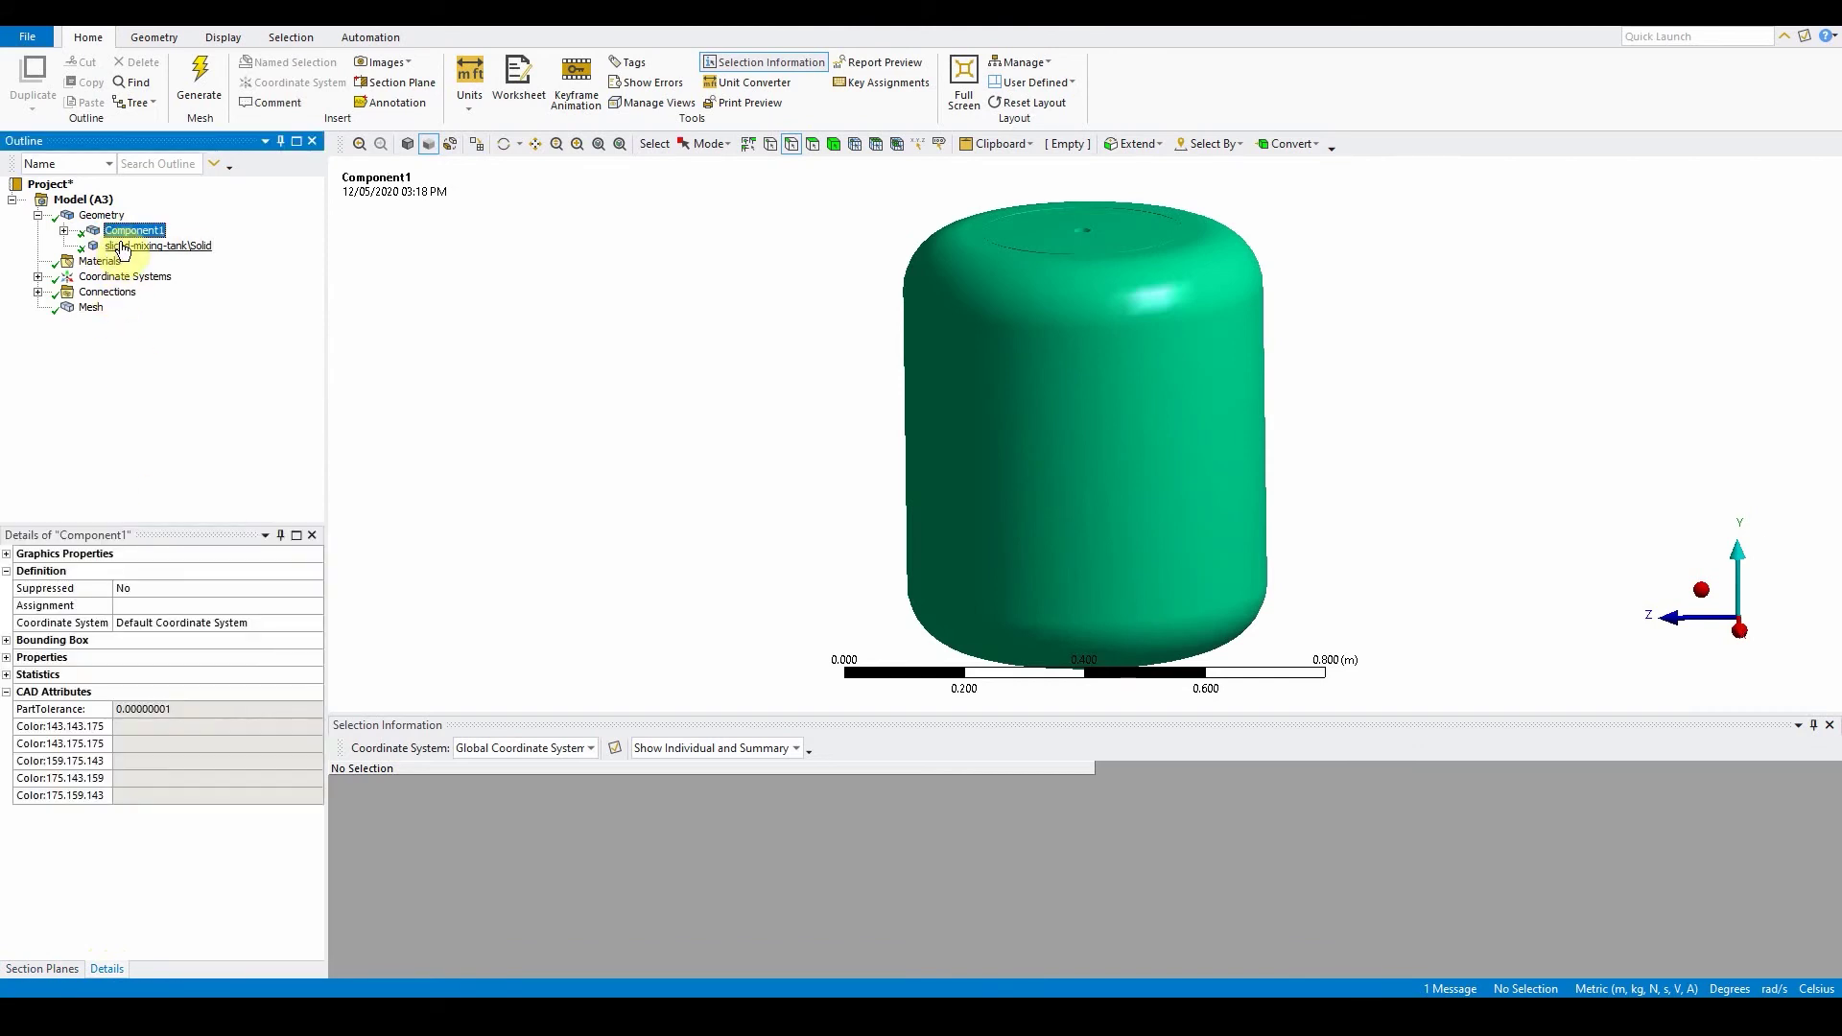
pyautogui.click(102, 215)
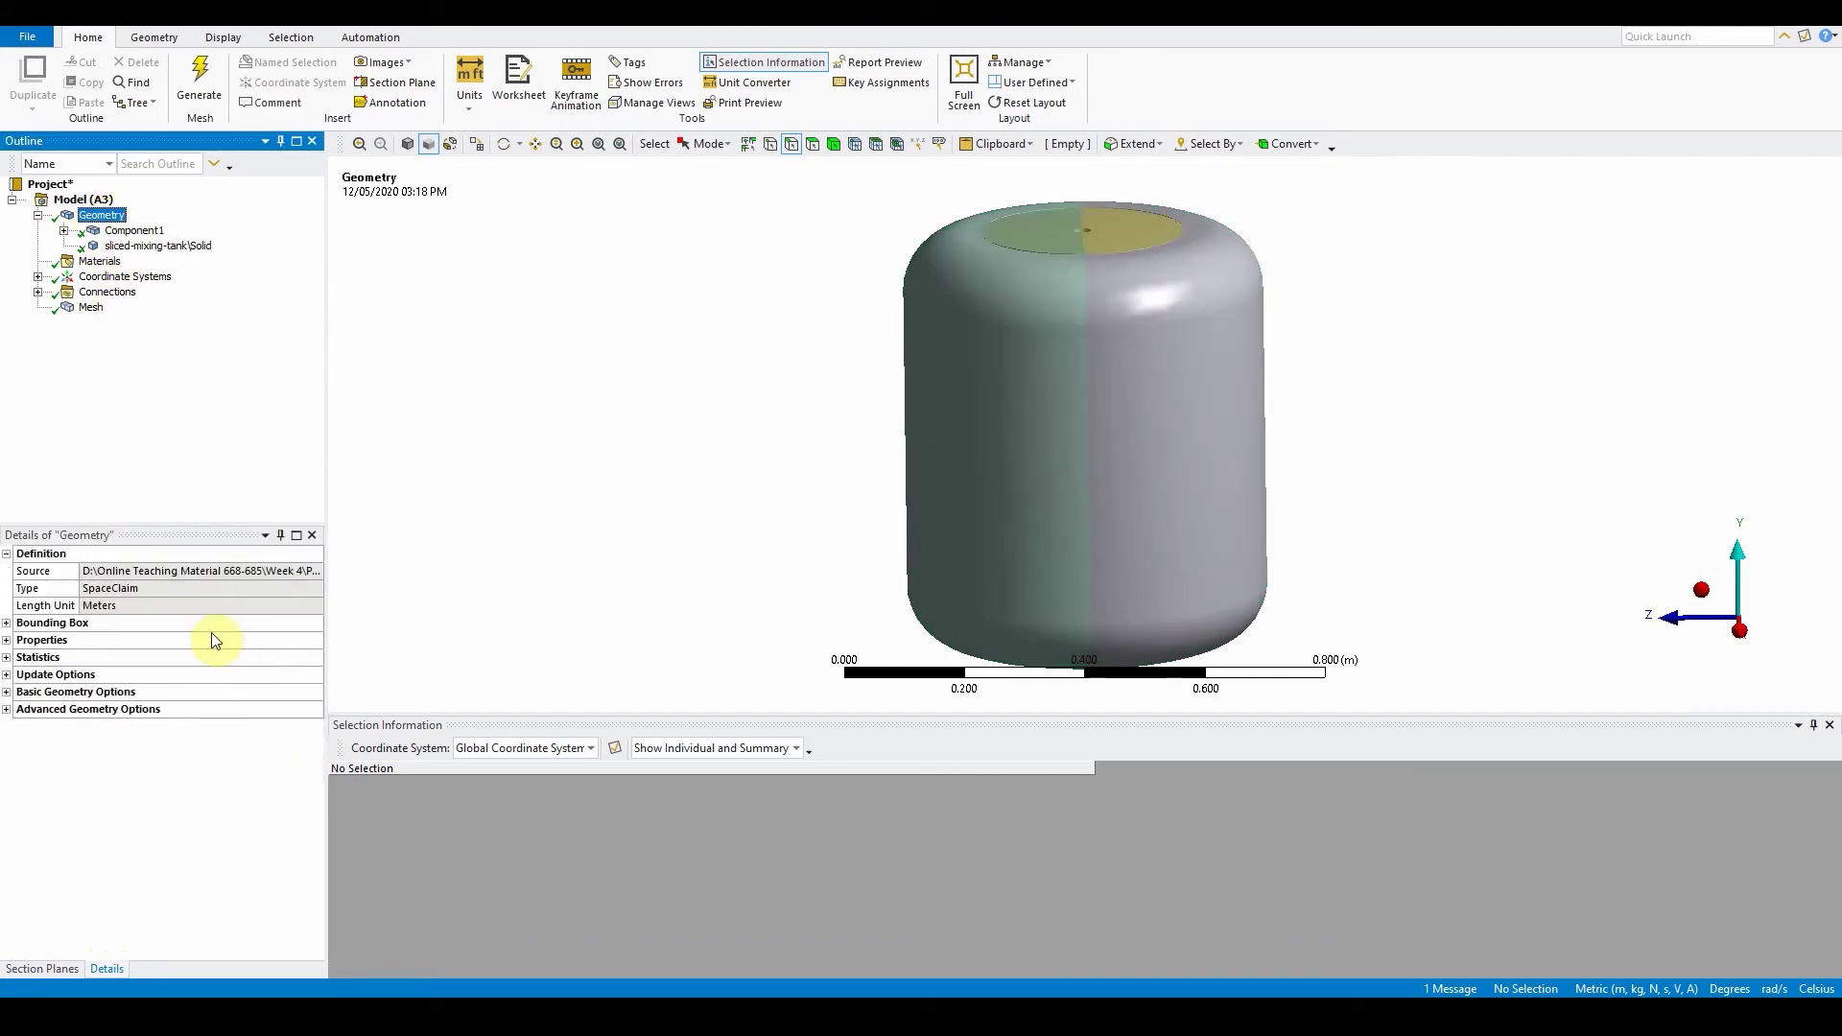
# - Display the tank in wireframe and enlarge the graphics area by shrinking the selection information area
pyautogui.middleClick(558, 364)
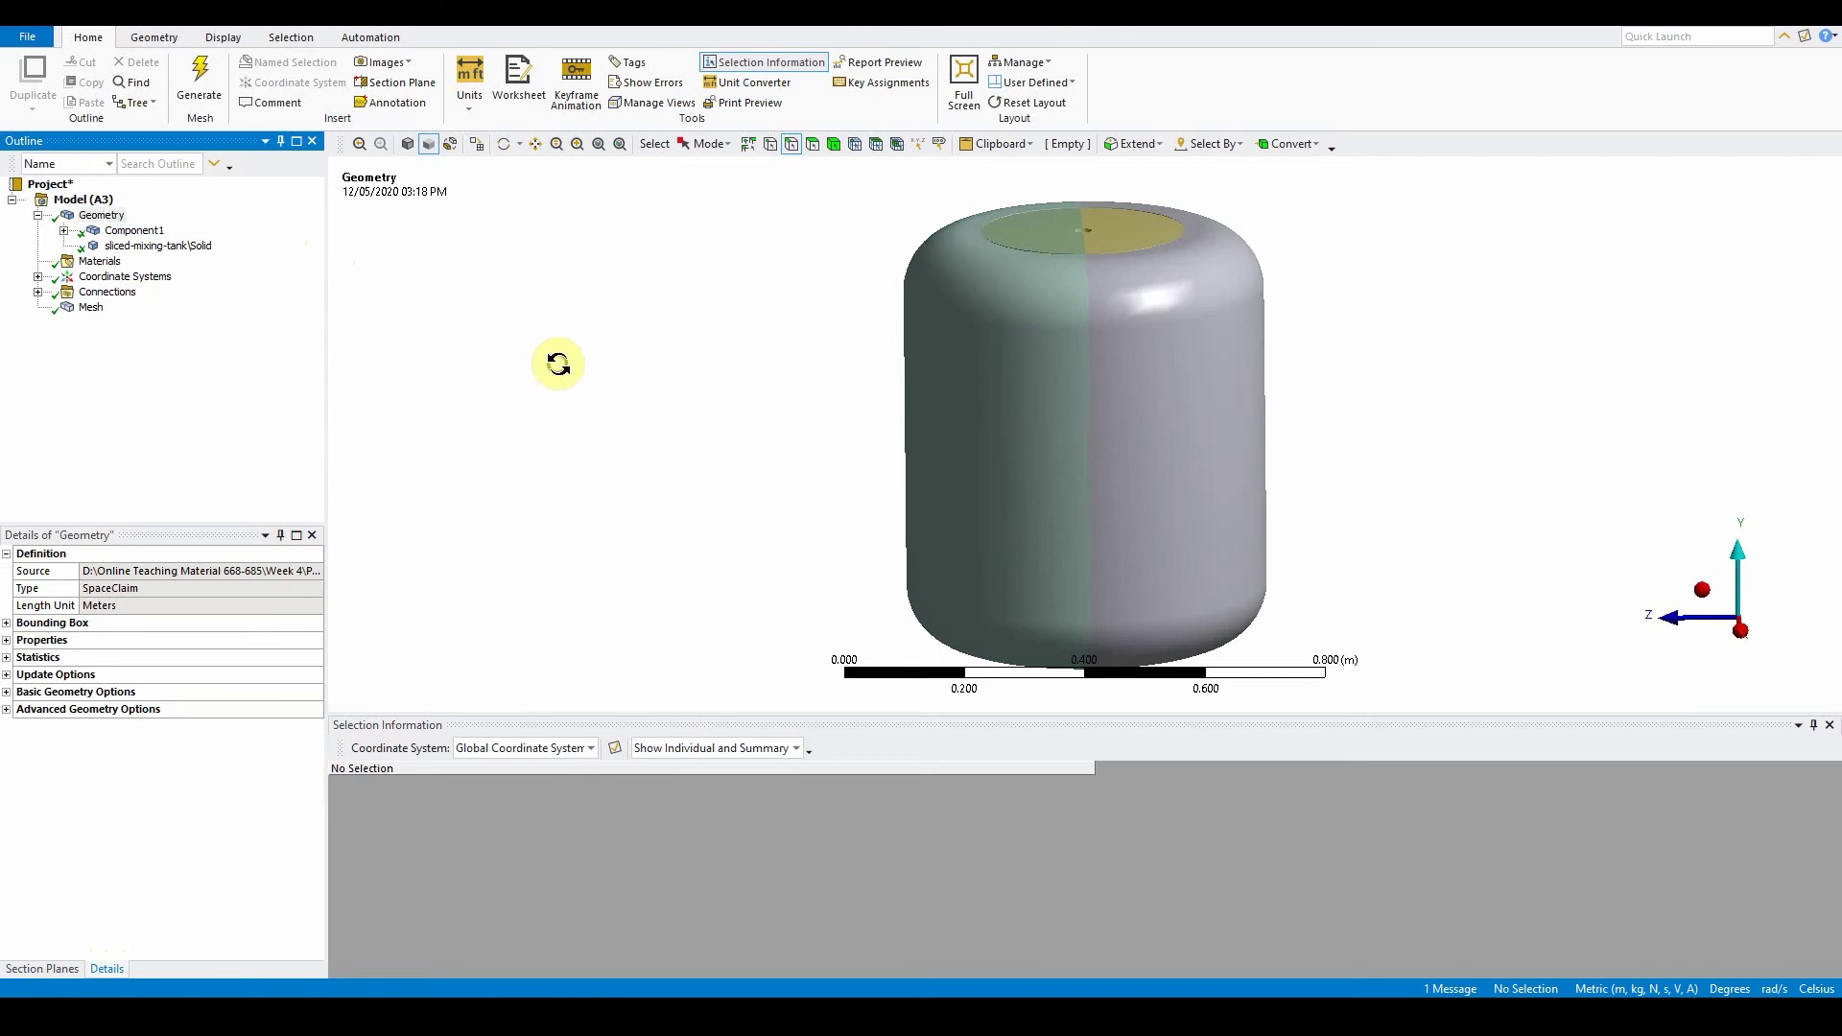
pyautogui.moveTo(559, 363); pyautogui.dragTo(740, 394, button='middle')
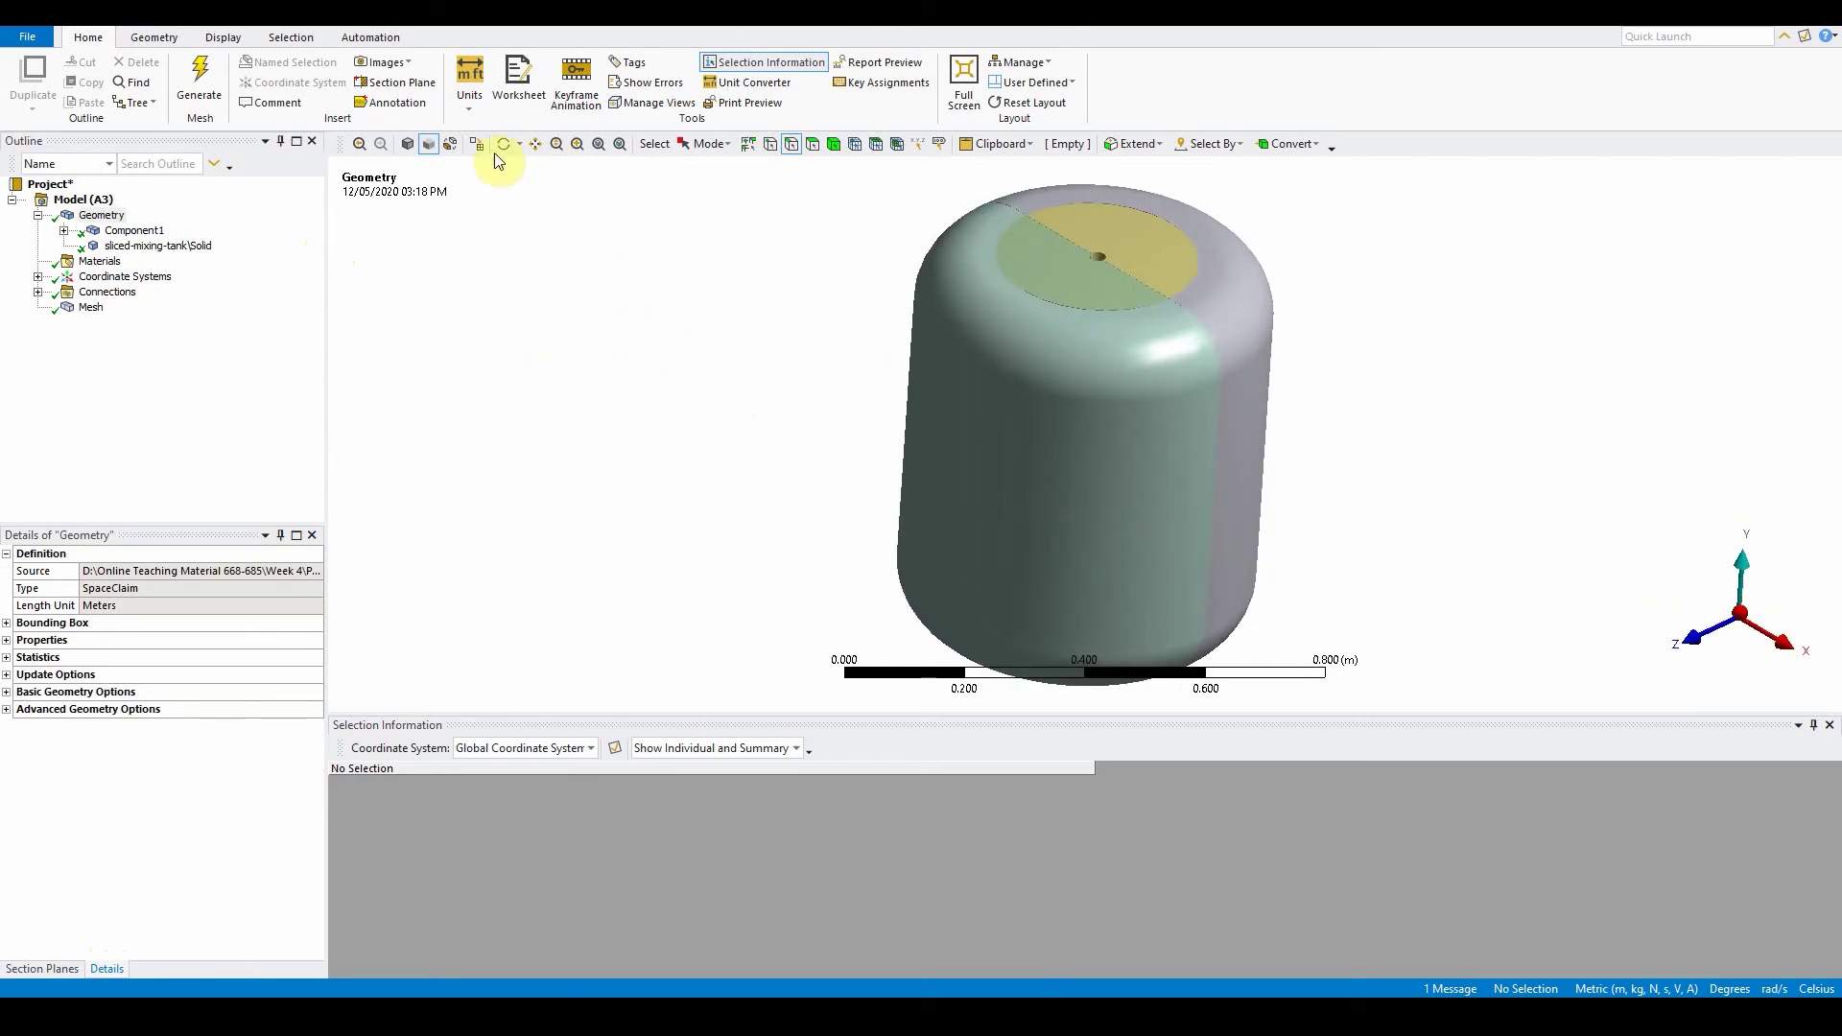
pyautogui.click(415, 142)
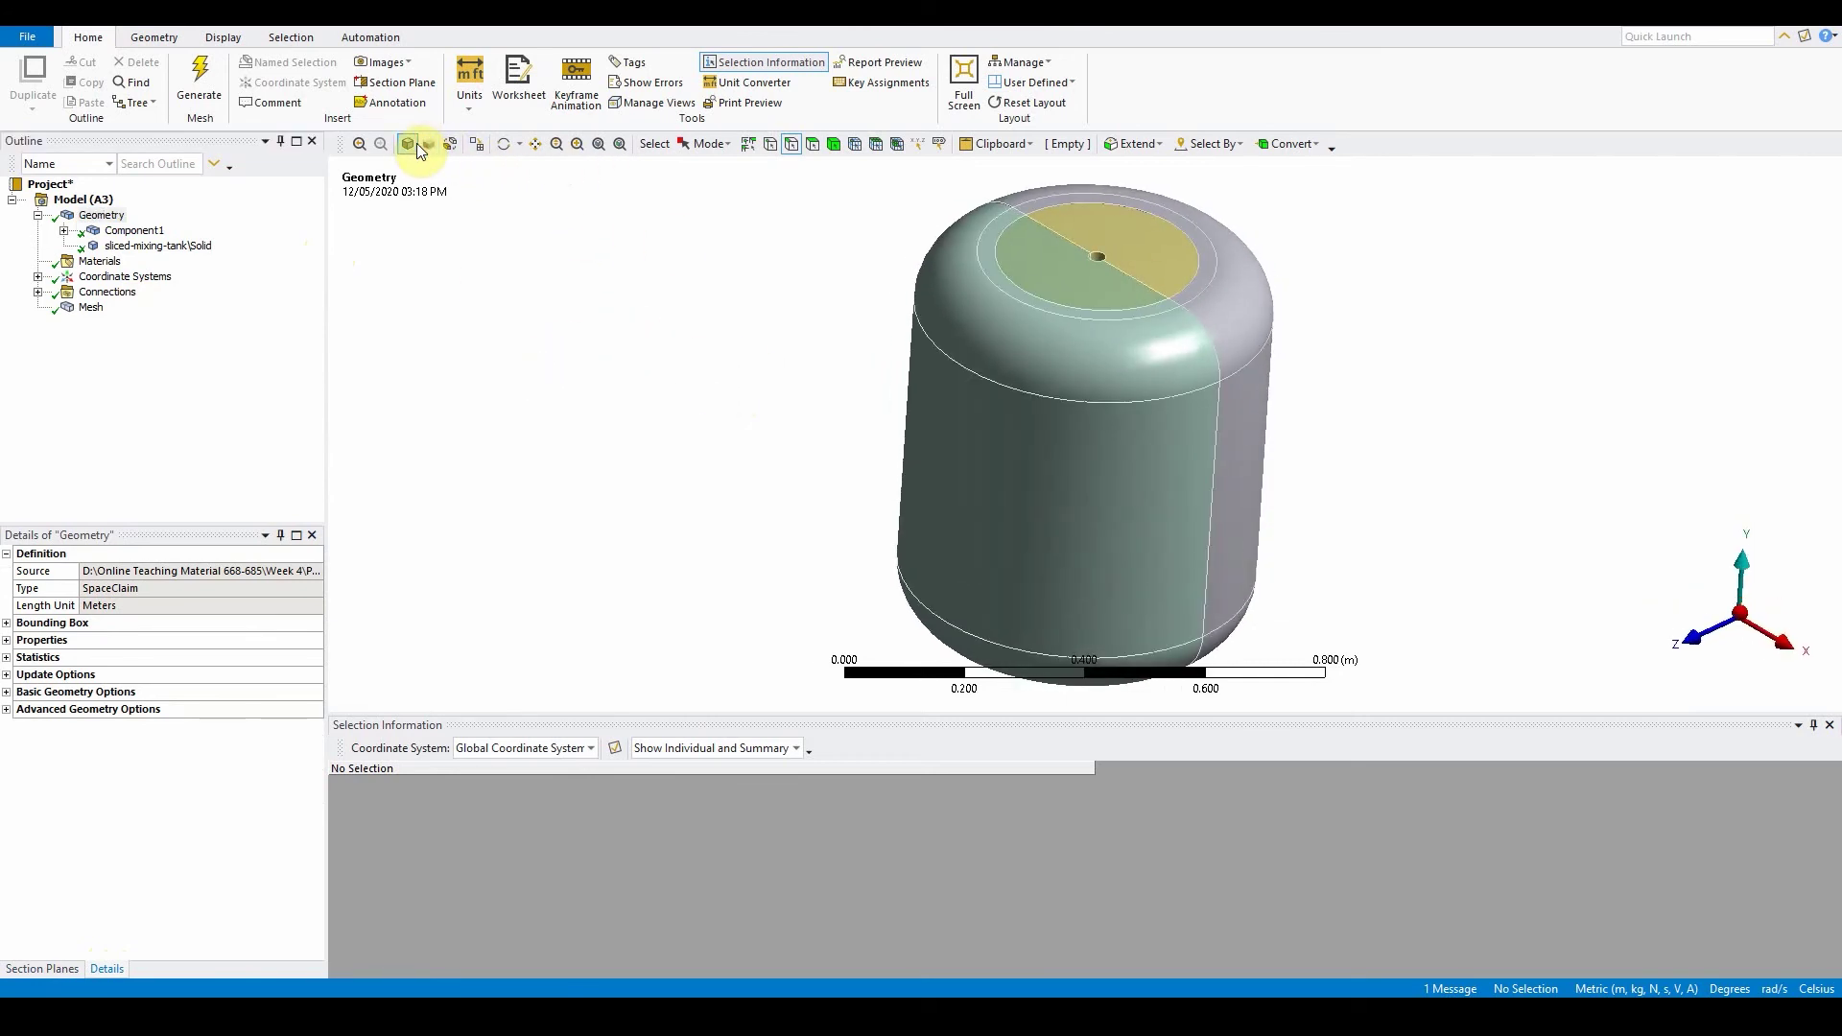
pyautogui.click(428, 144)
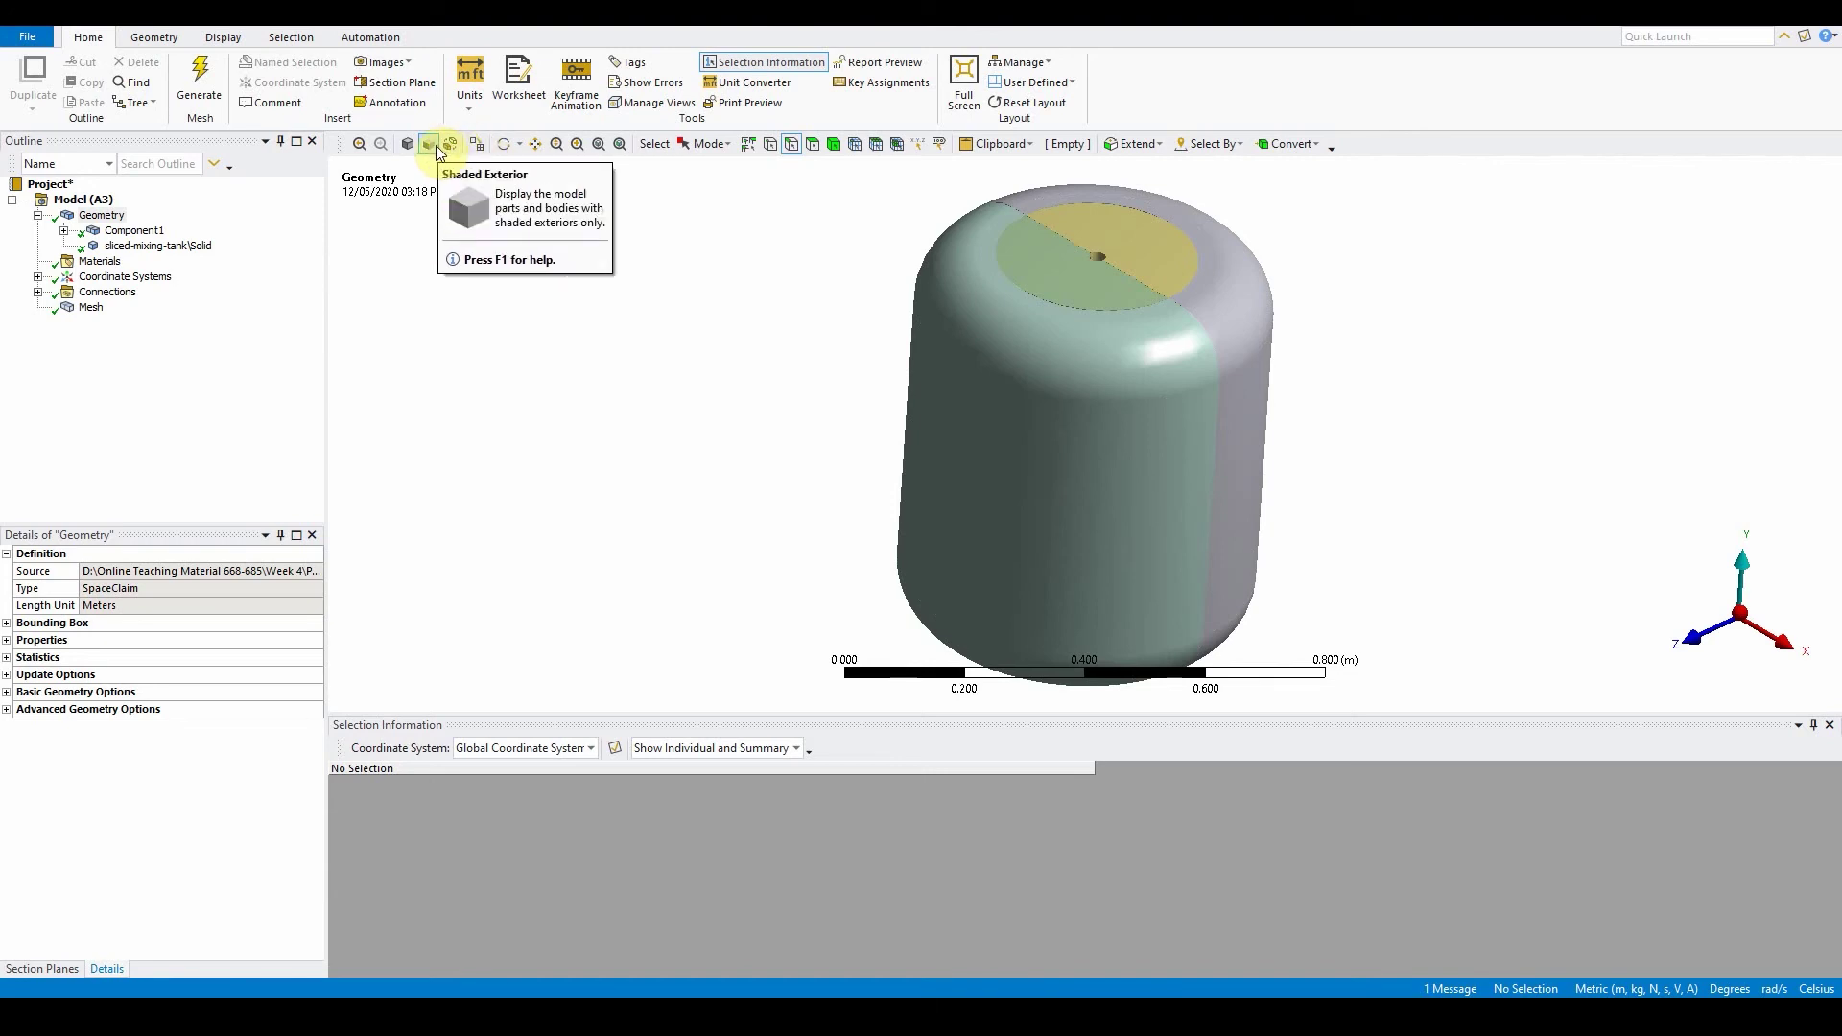
pyautogui.click(450, 145)
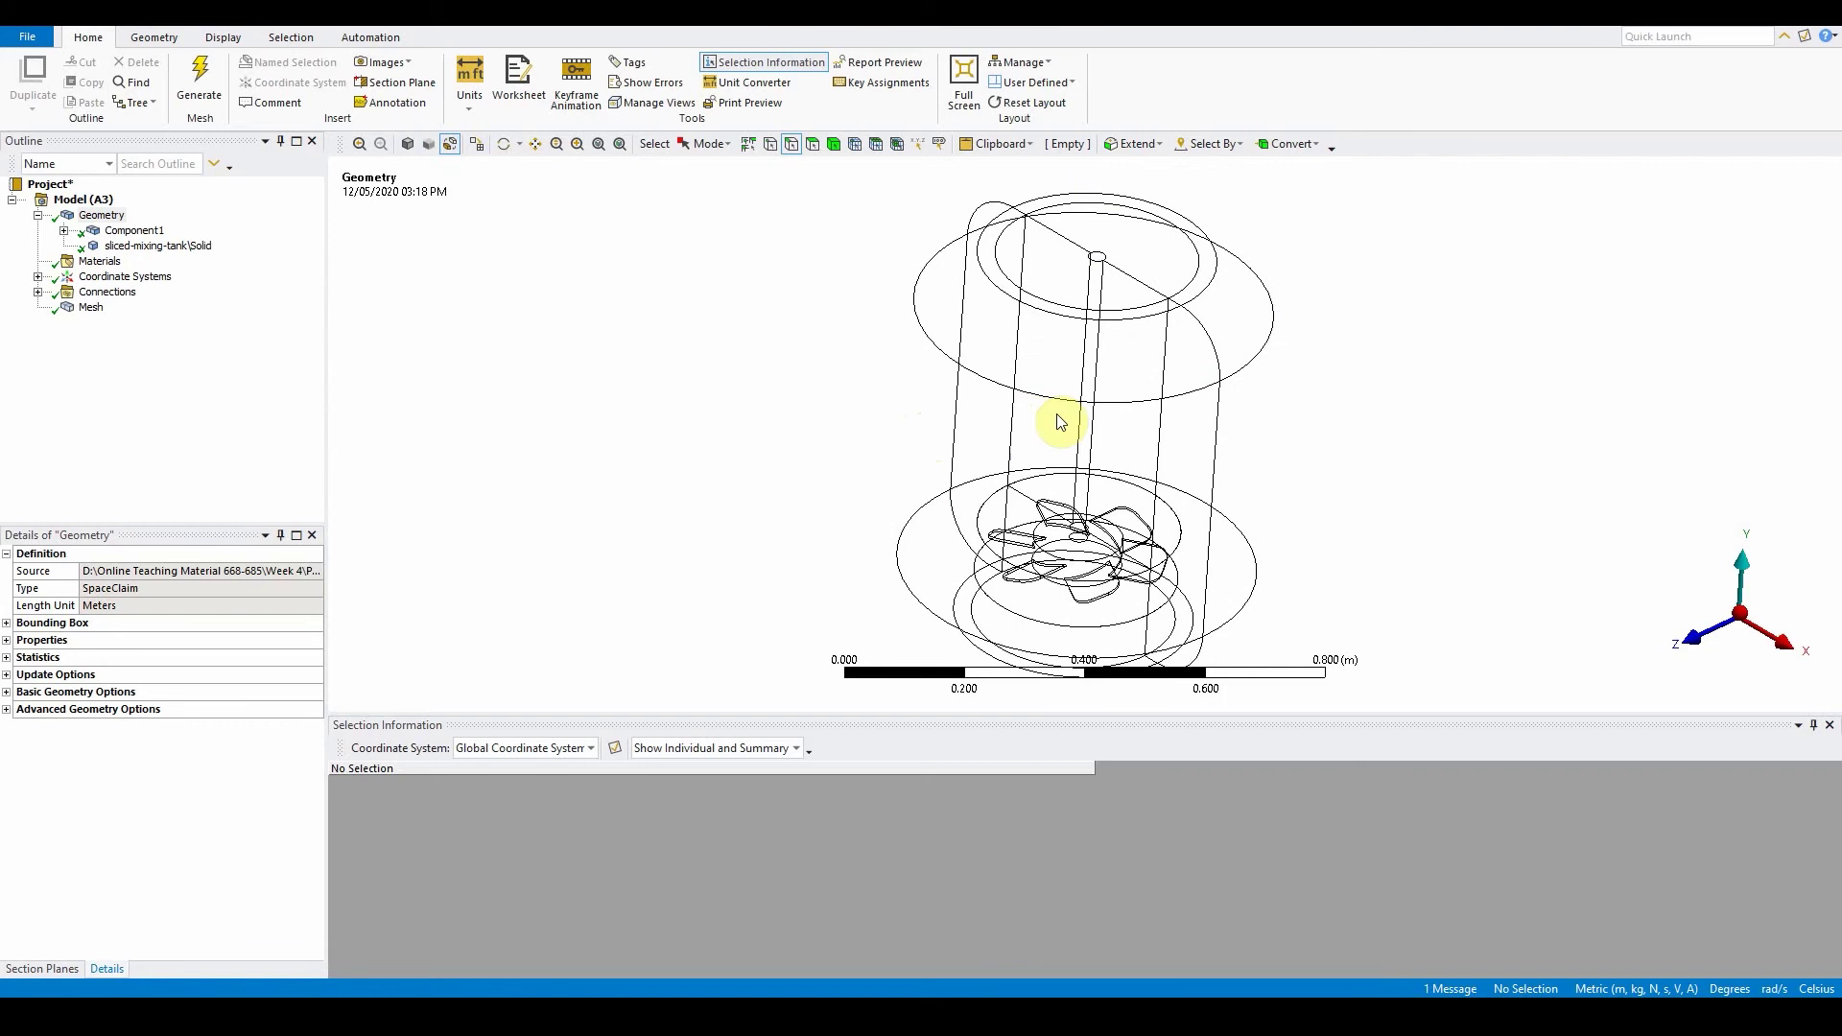
pyautogui.scroll(-1, 1209, 470)
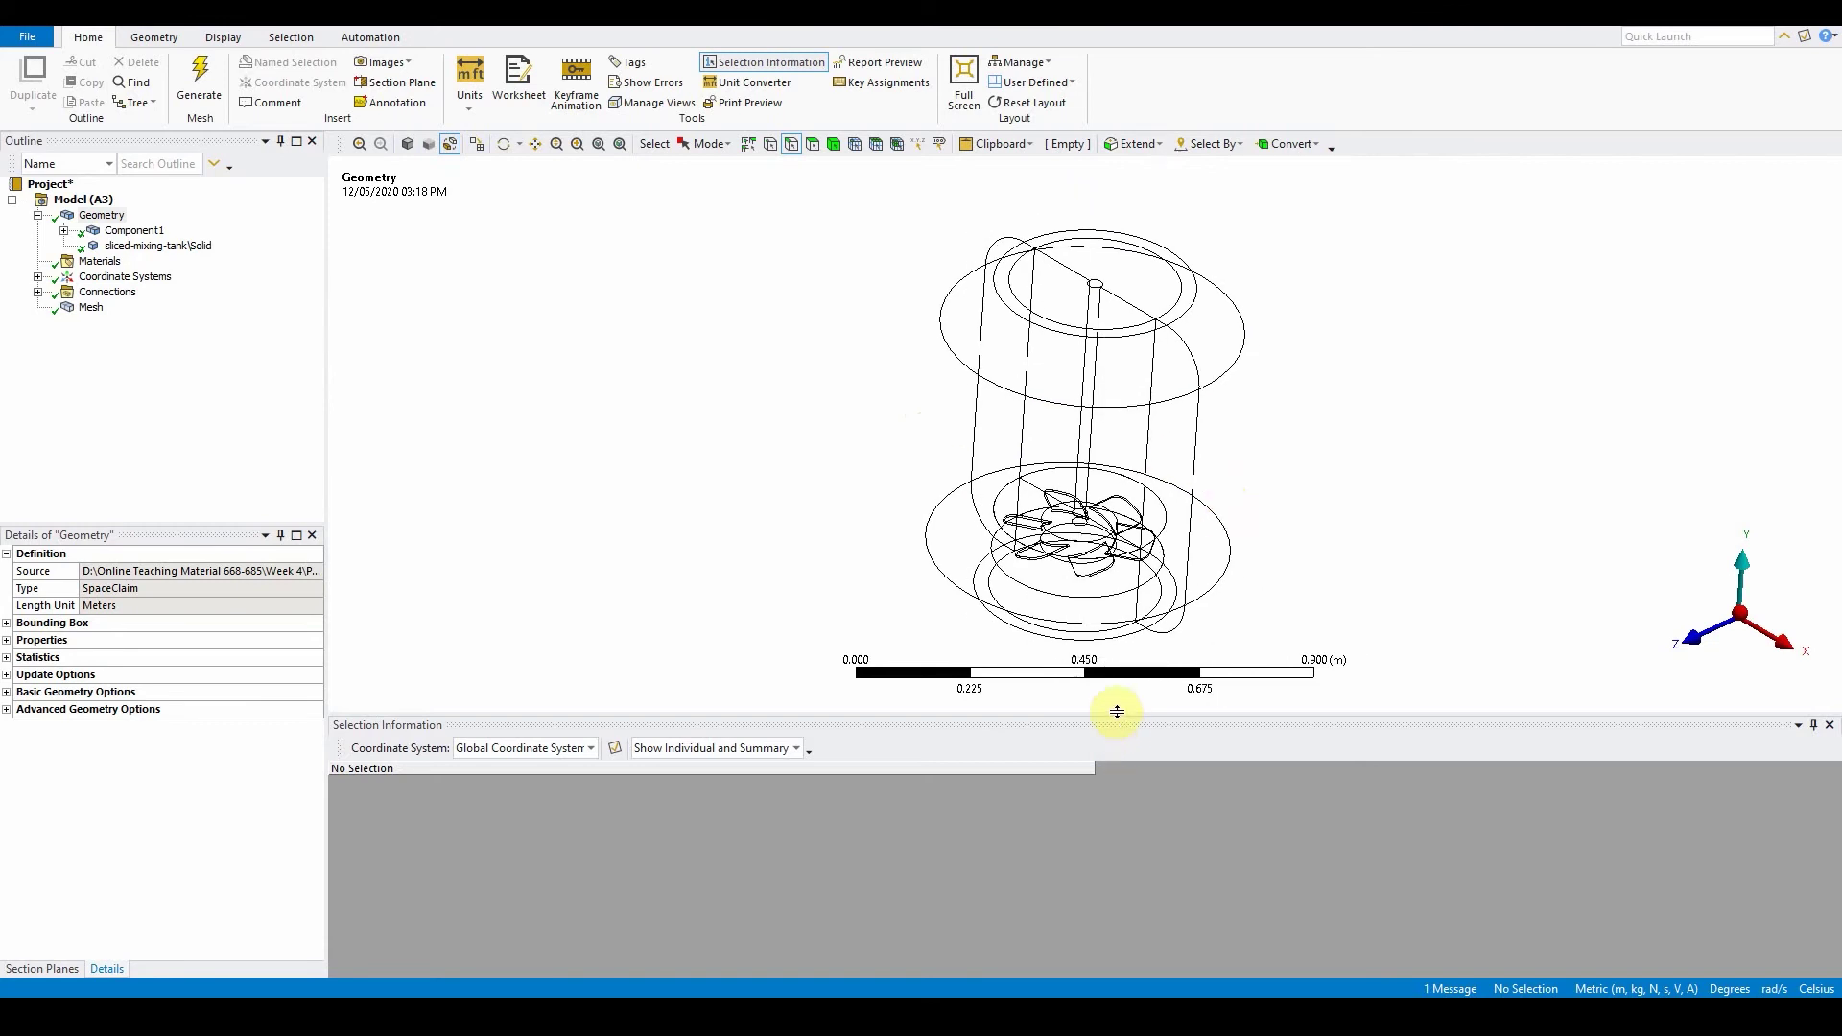
pyautogui.moveTo(1115, 721); pyautogui.dragTo(1115, 890)
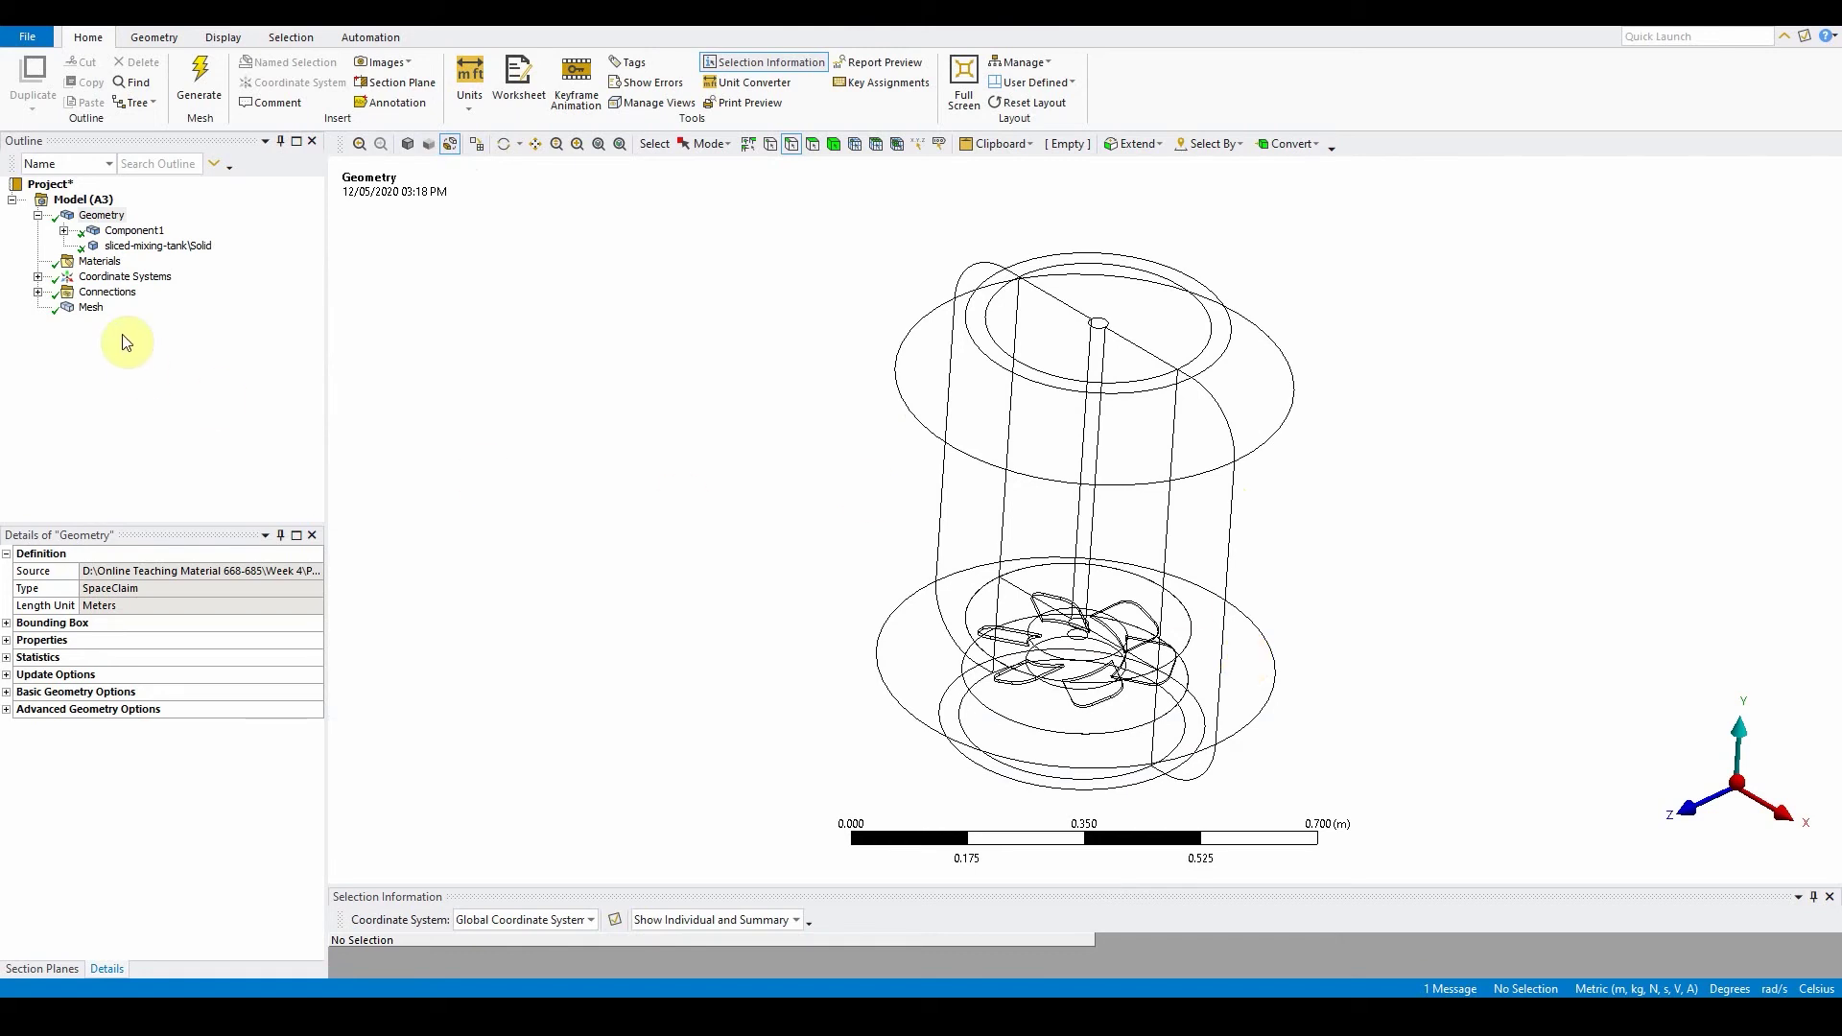
# - Show the mesh in wireframe and clear all generated mesh data from the model
pyautogui.click(92, 307)
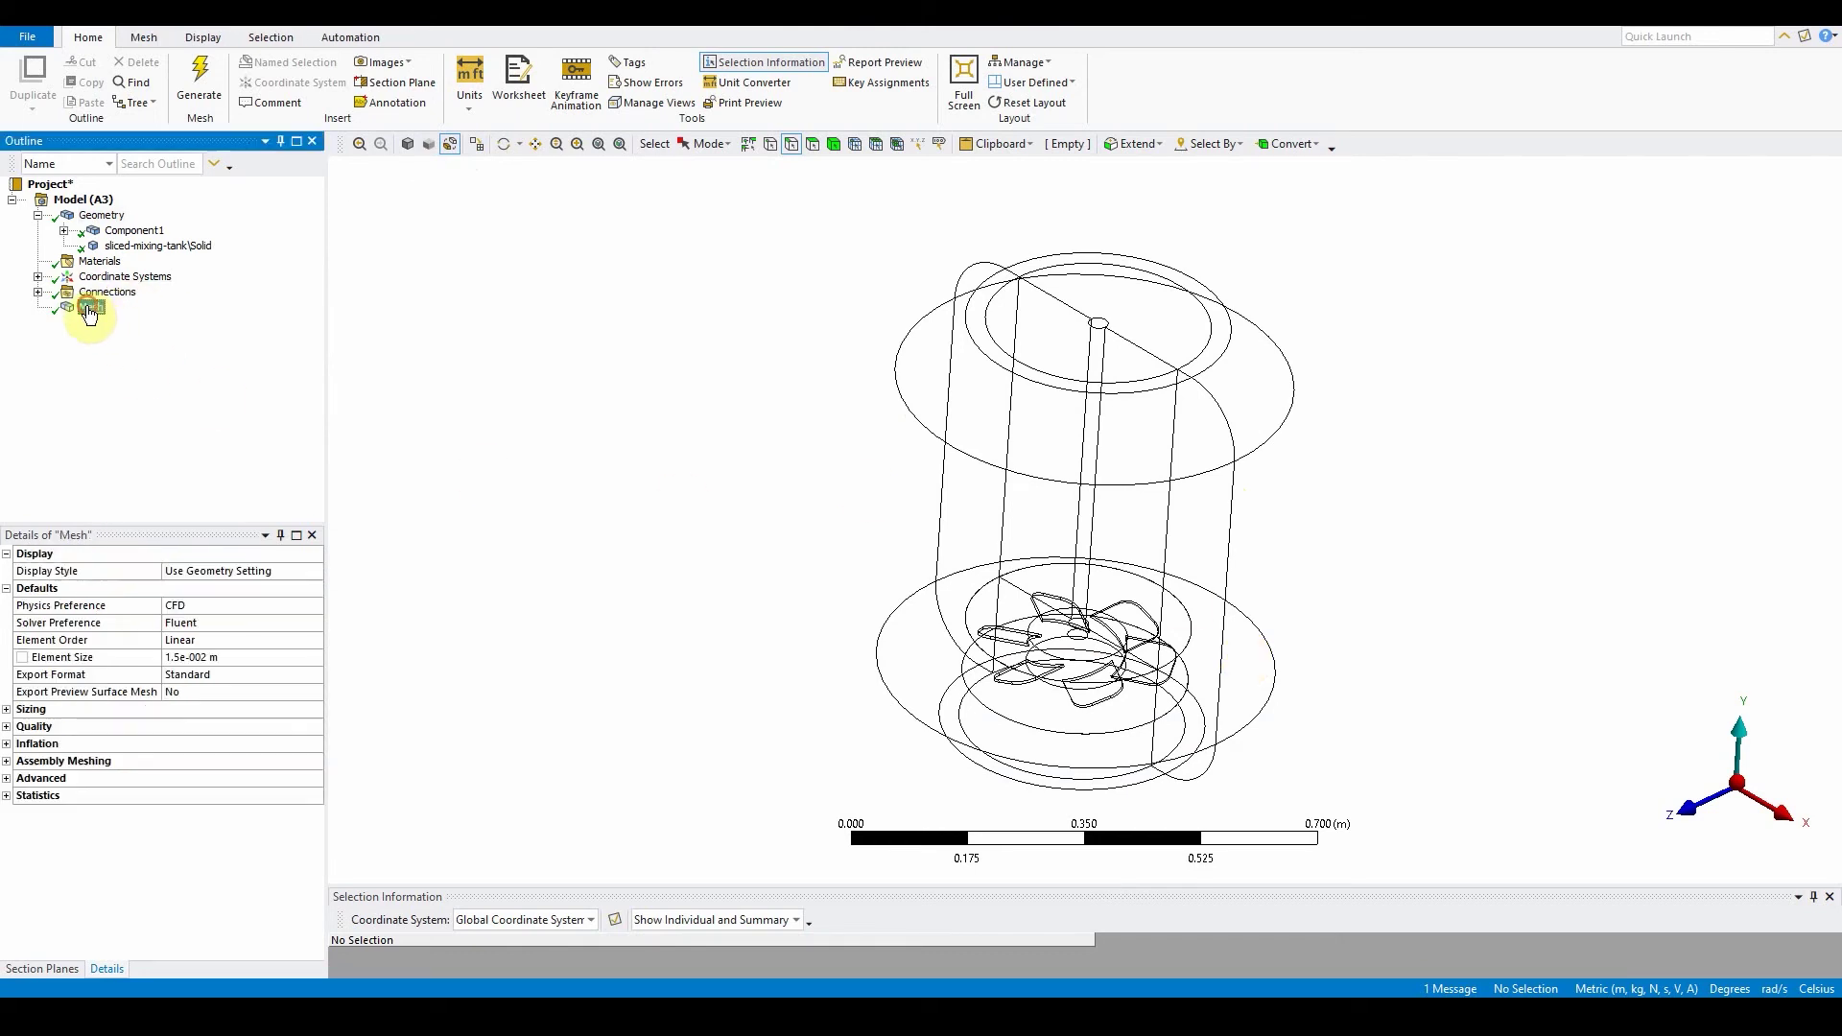
pyautogui.click(485, 146)
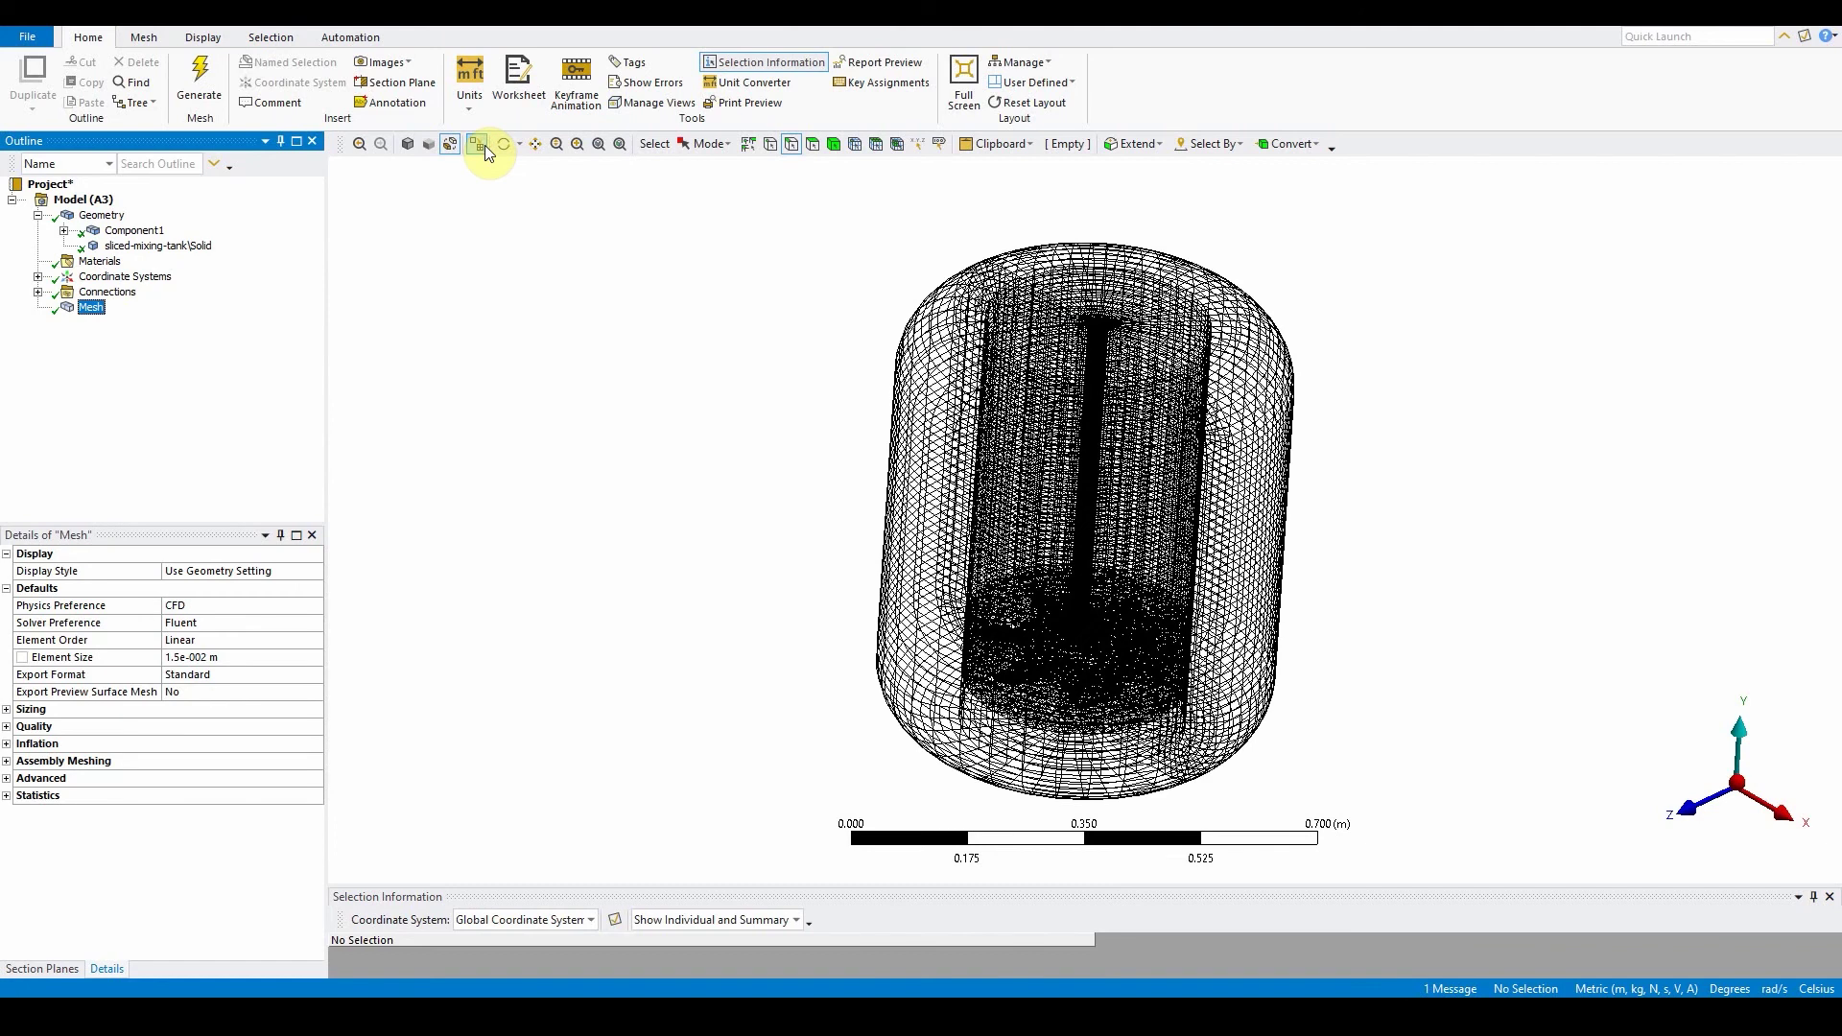
pyautogui.rightClick(92, 308)
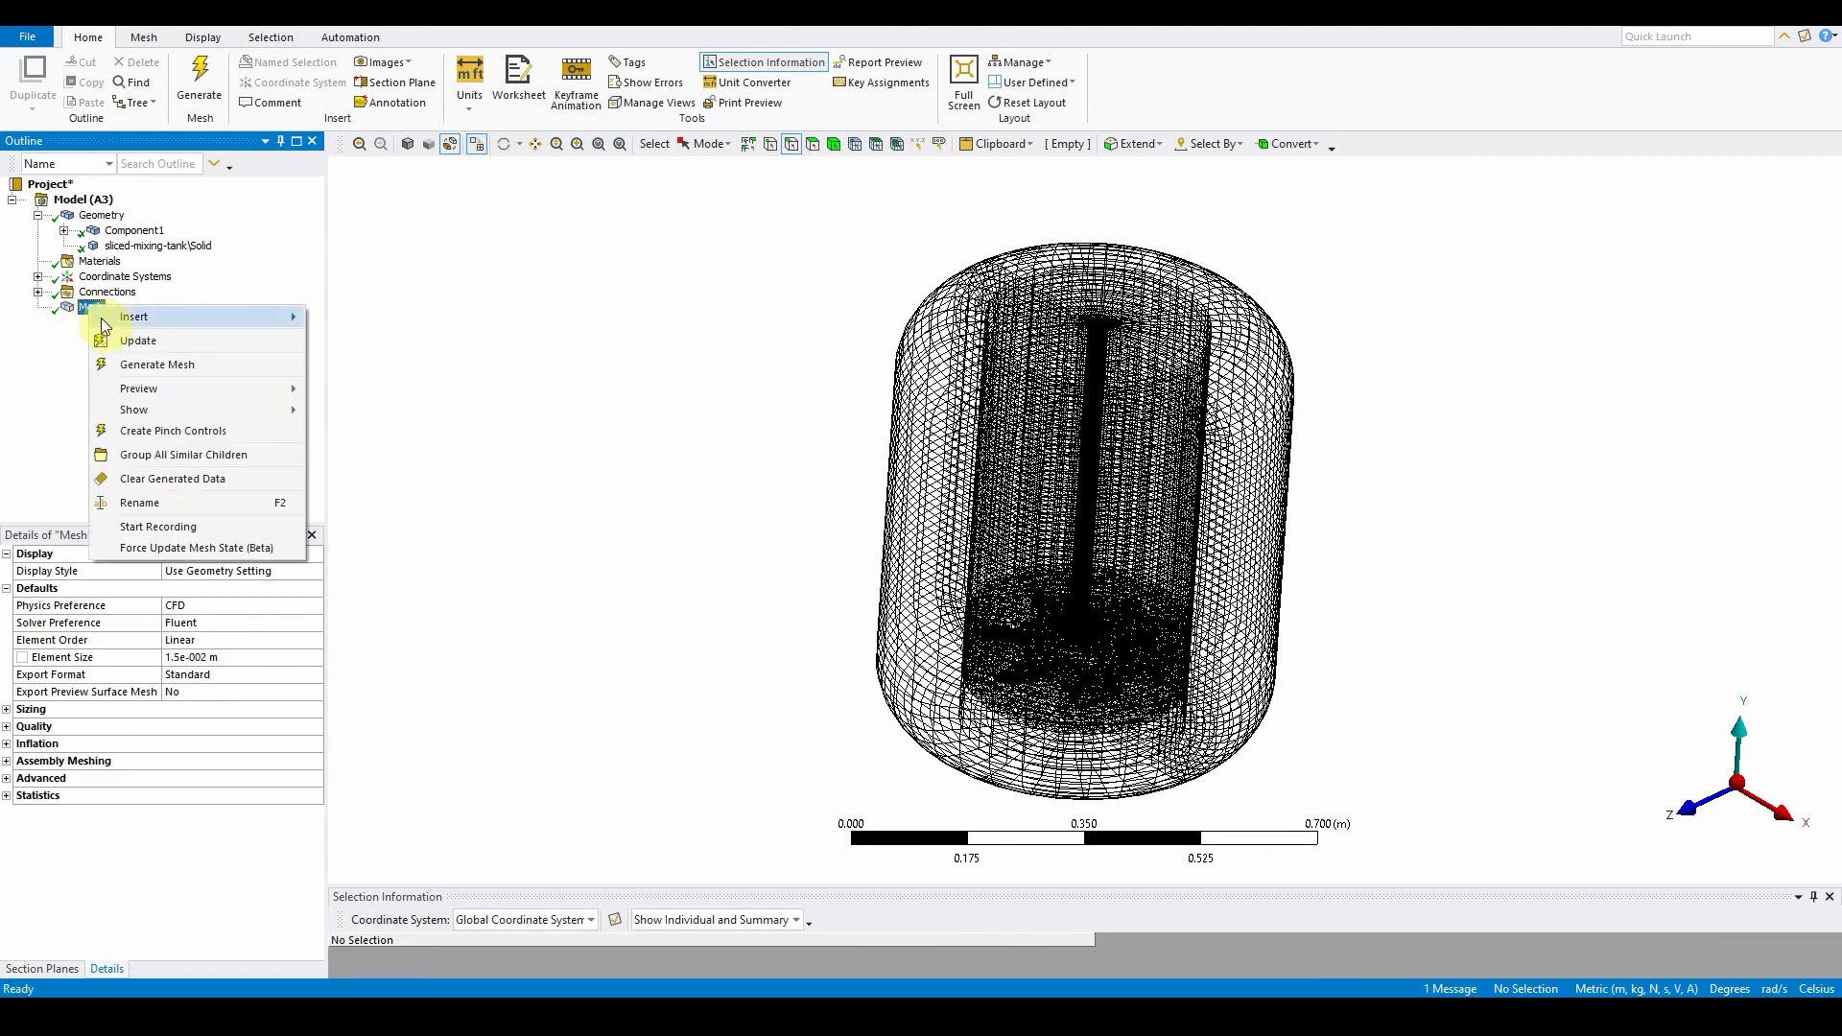
pyautogui.click(171, 479)
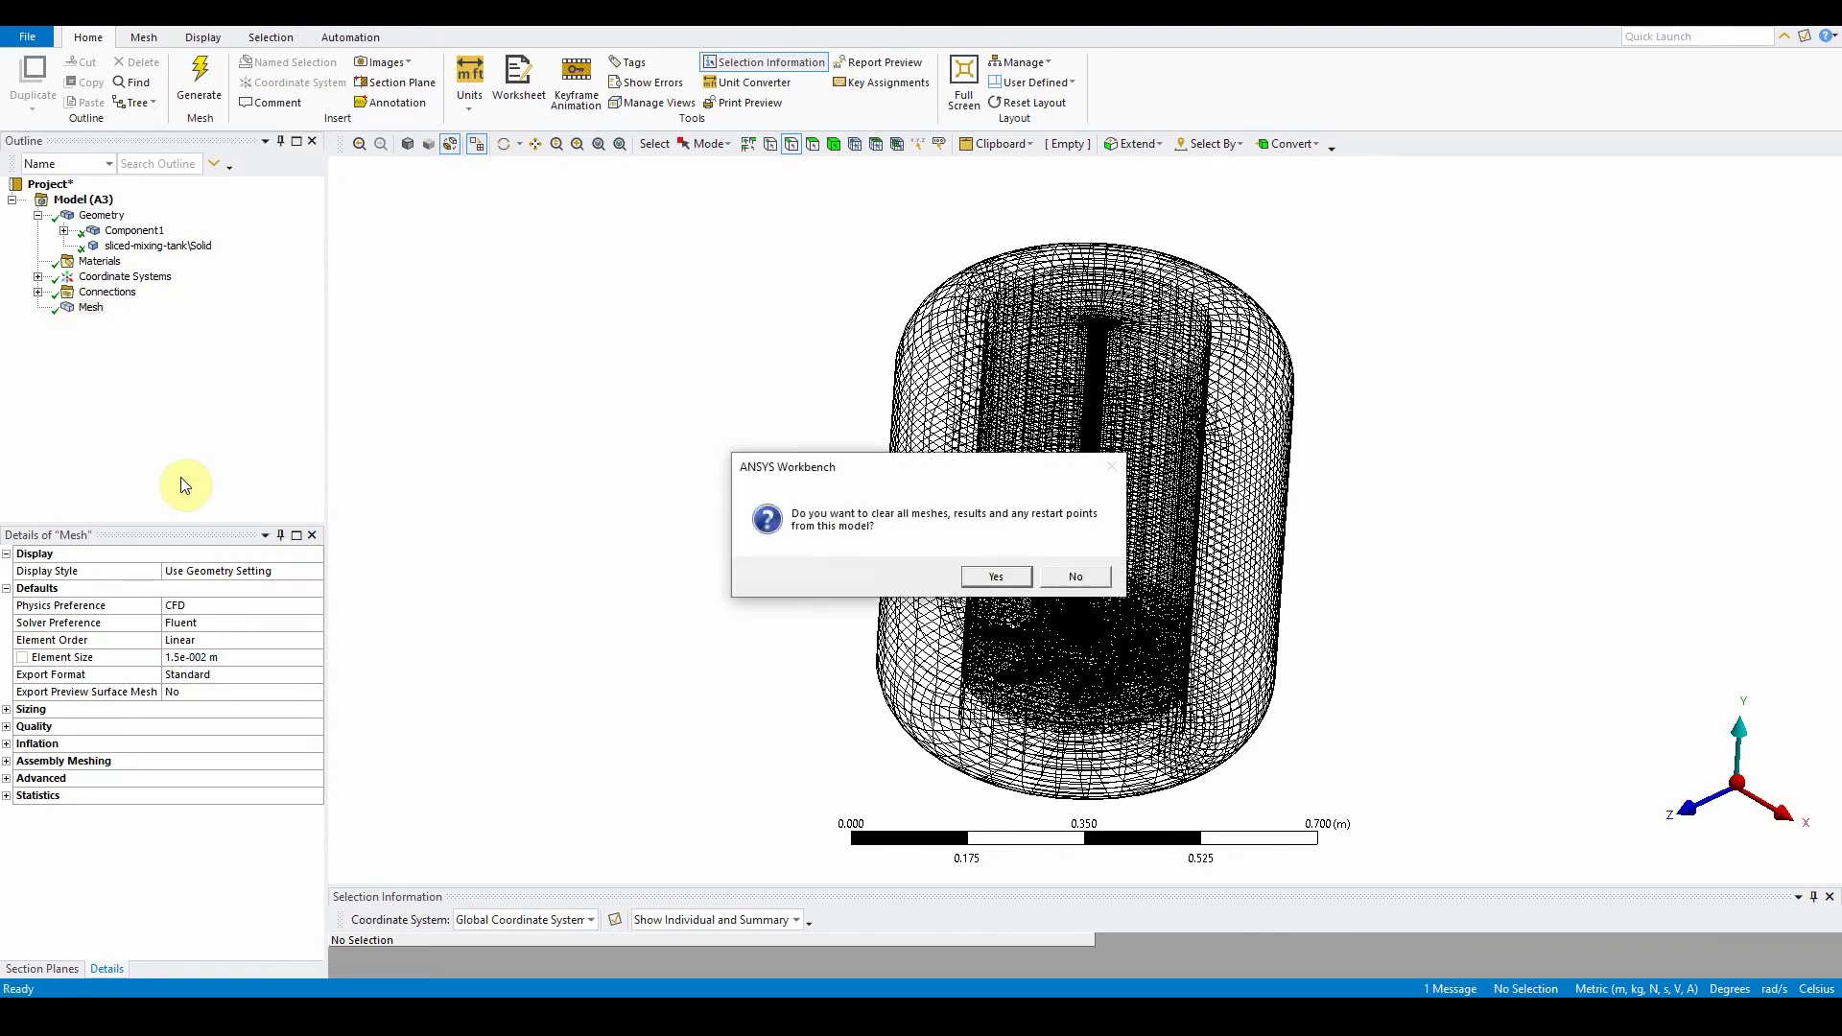
pyautogui.click(1003, 575)
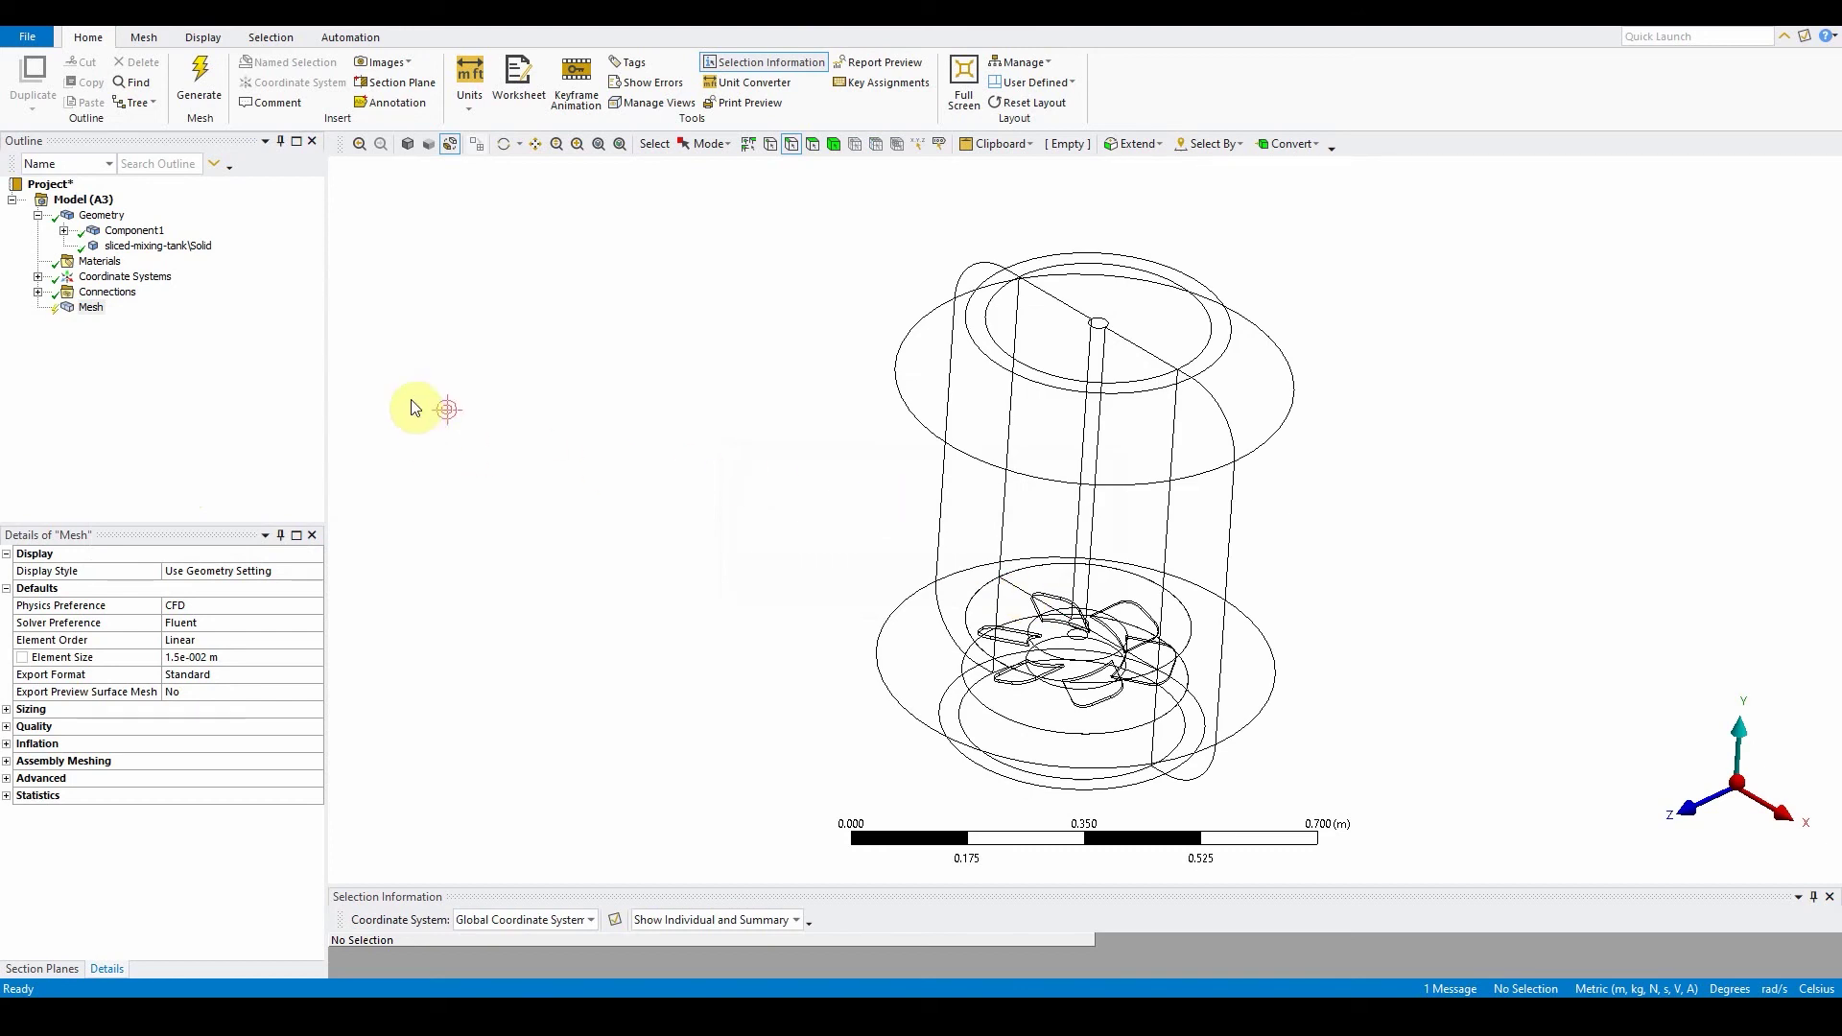
# - Set the transparency of all five Component1 solids and the sliced-mixing-tank solid to 0.5
pyautogui.click(63, 230)
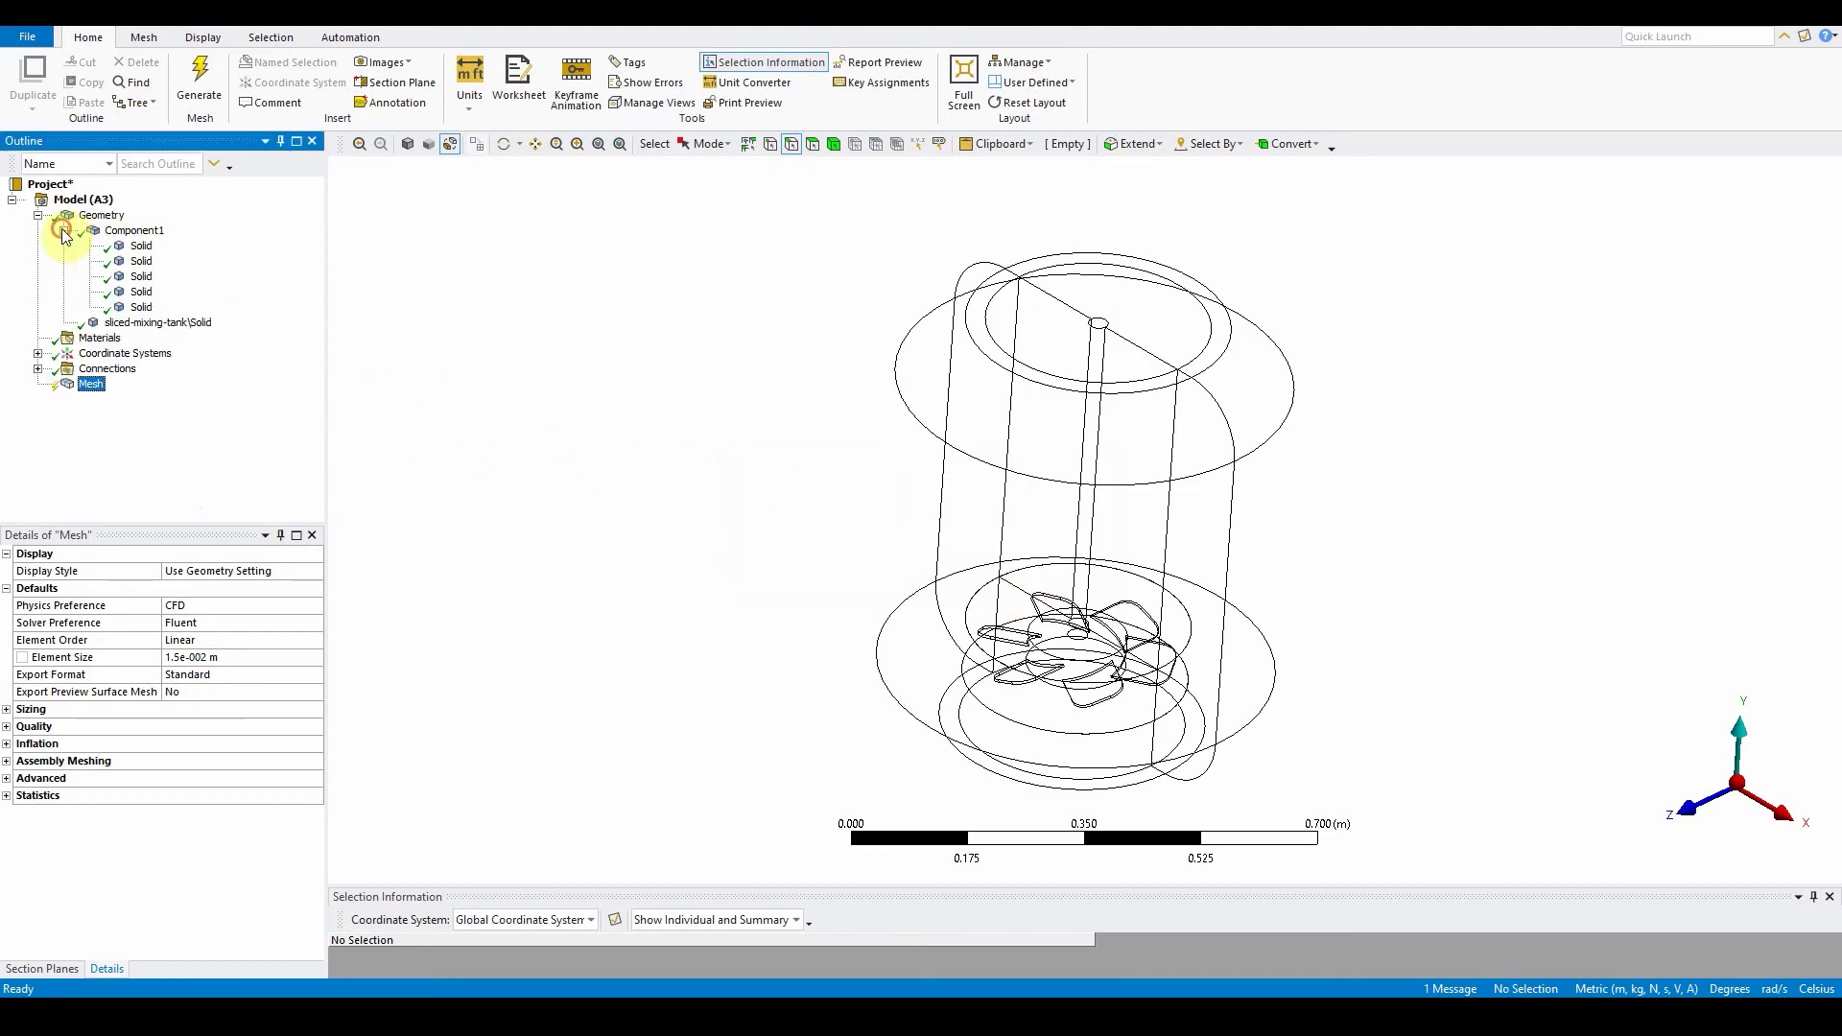
pyautogui.click(141, 246)
pyautogui.keyDown('ctrl'); pyautogui.click(141, 261); pyautogui.keyUp('ctrl')
pyautogui.keyDown('ctrl'); pyautogui.click(141, 276); pyautogui.keyUp('ctrl')
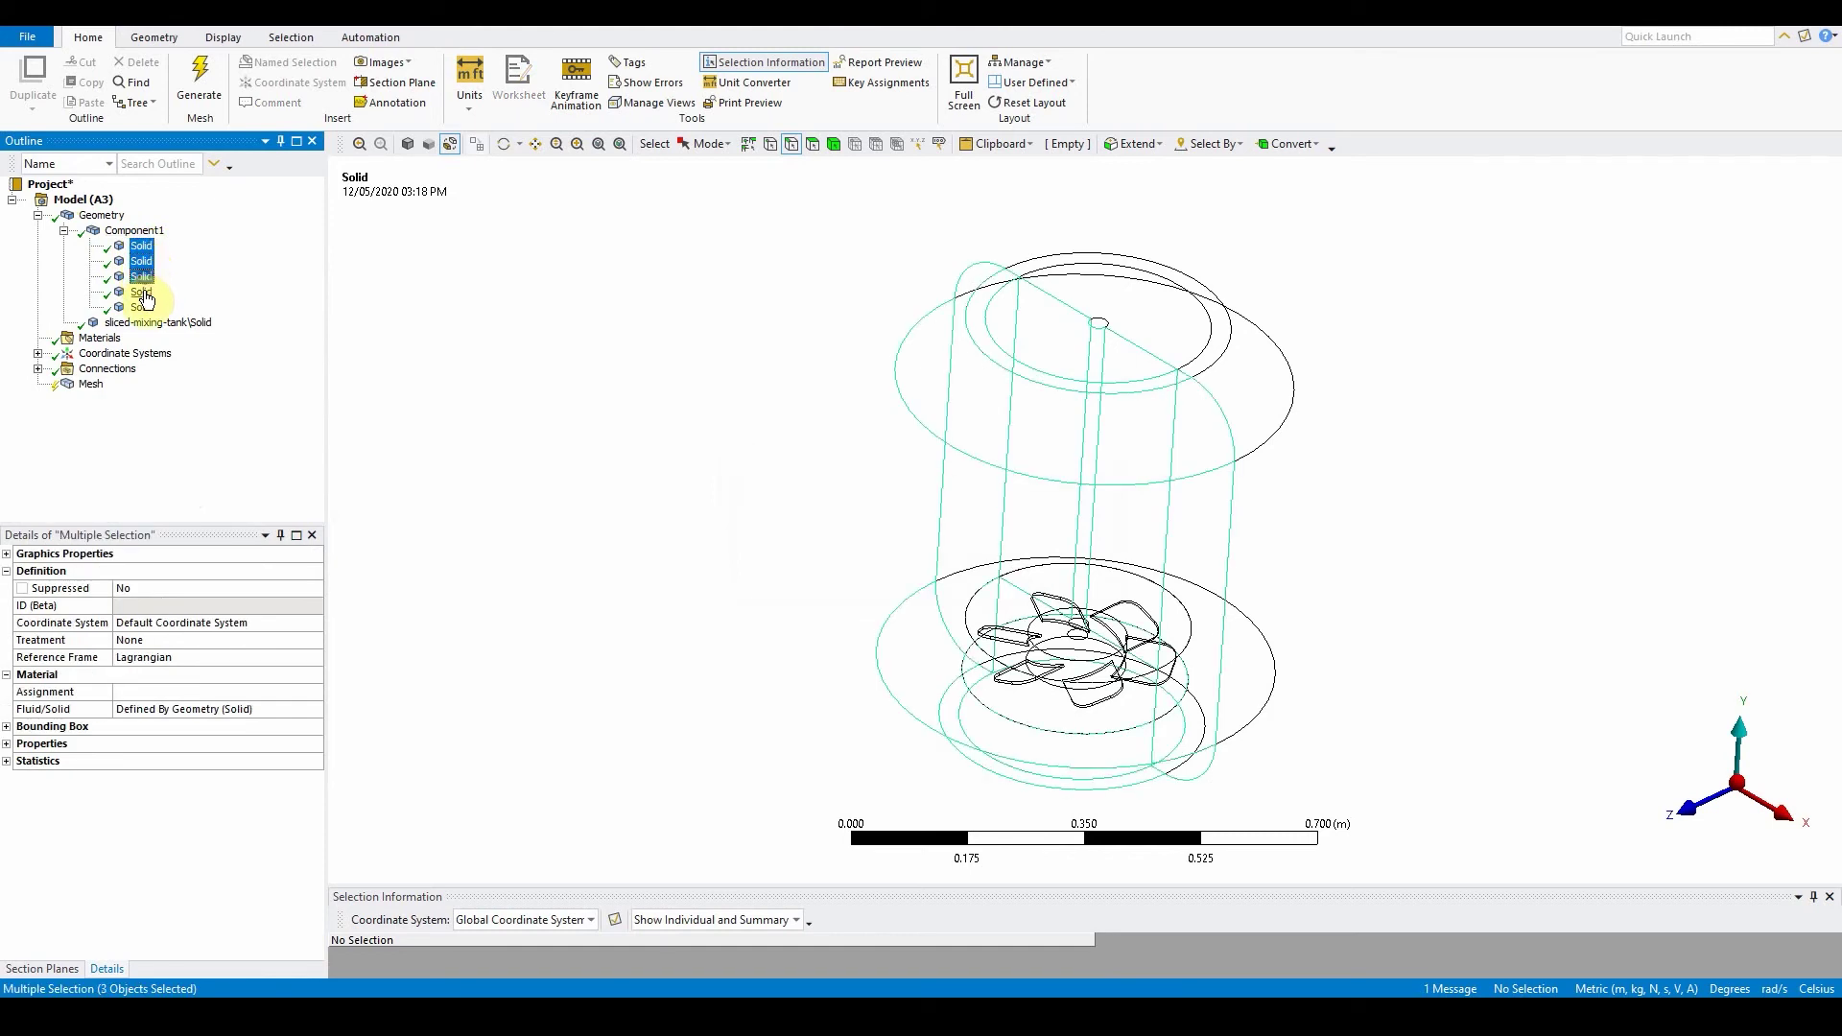
pyautogui.keyDown('ctrl'); pyautogui.click(141, 291); pyautogui.keyUp('ctrl')
pyautogui.keyDown('ctrl'); pyautogui.click(141, 307); pyautogui.keyUp('ctrl')
pyautogui.keyDown('ctrl'); pyautogui.click(130, 324); pyautogui.keyUp('ctrl')
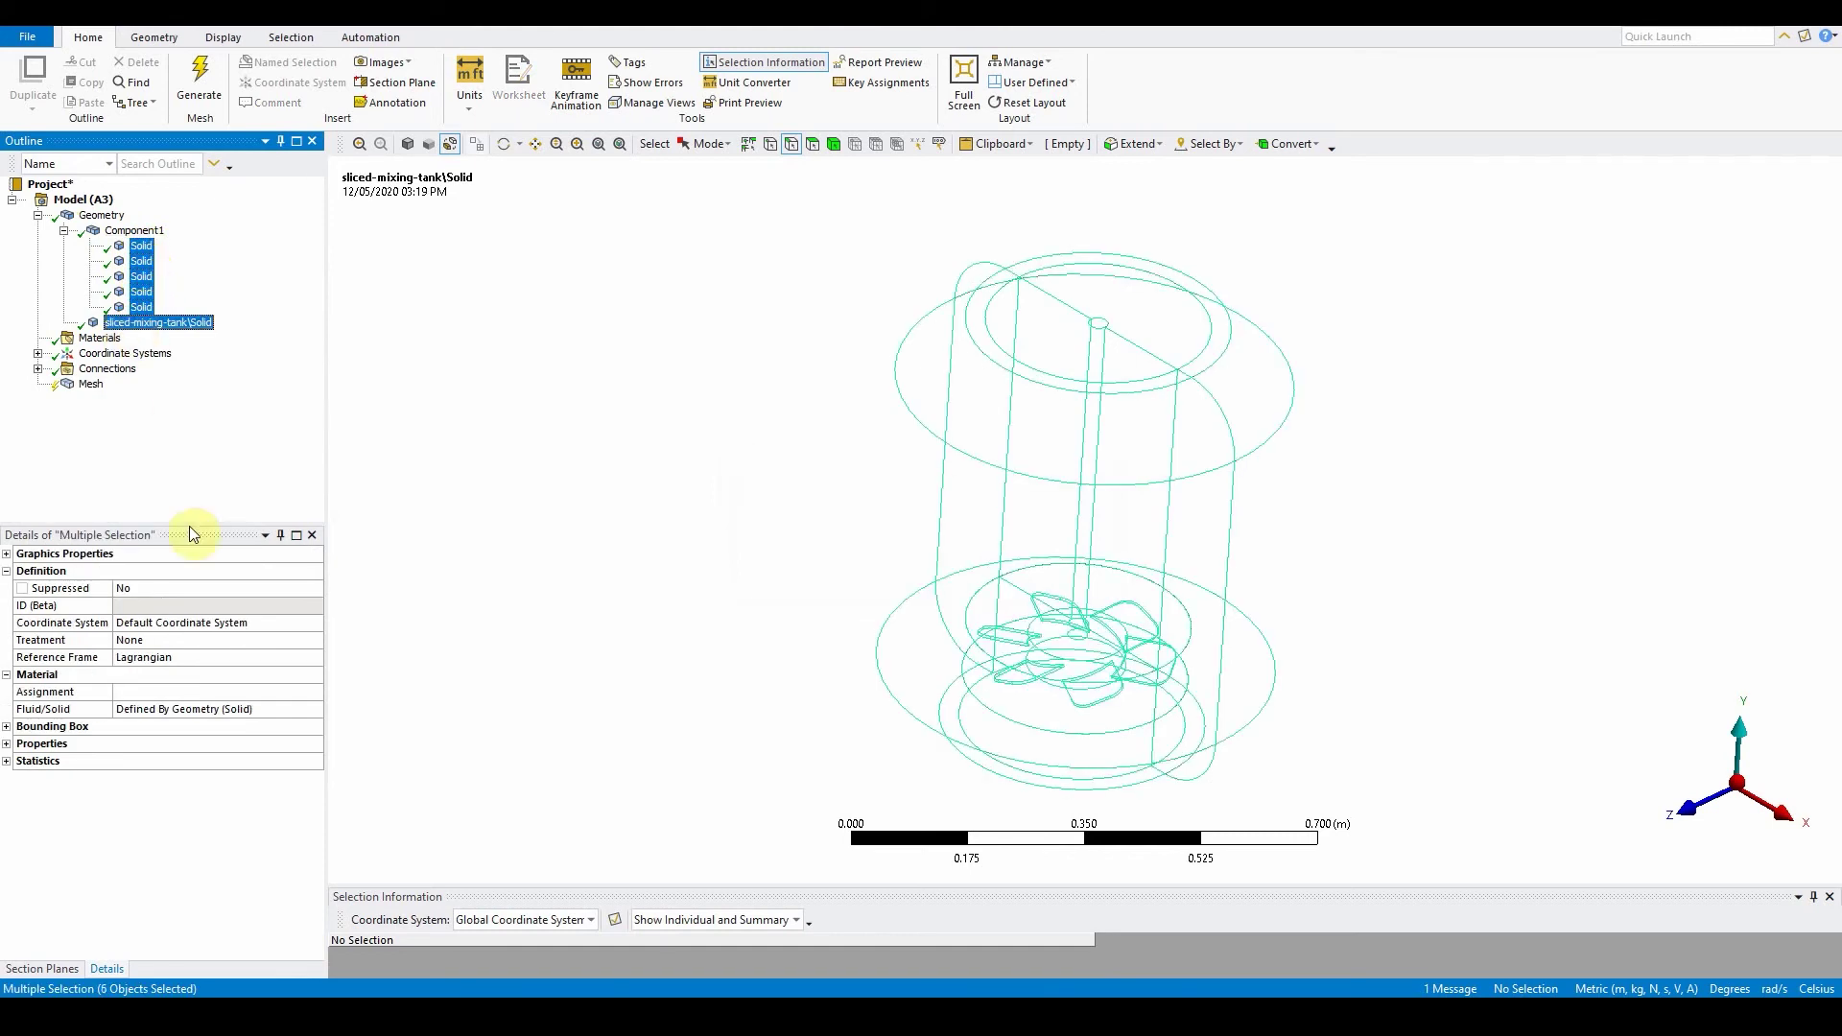
pyautogui.click(7, 554)
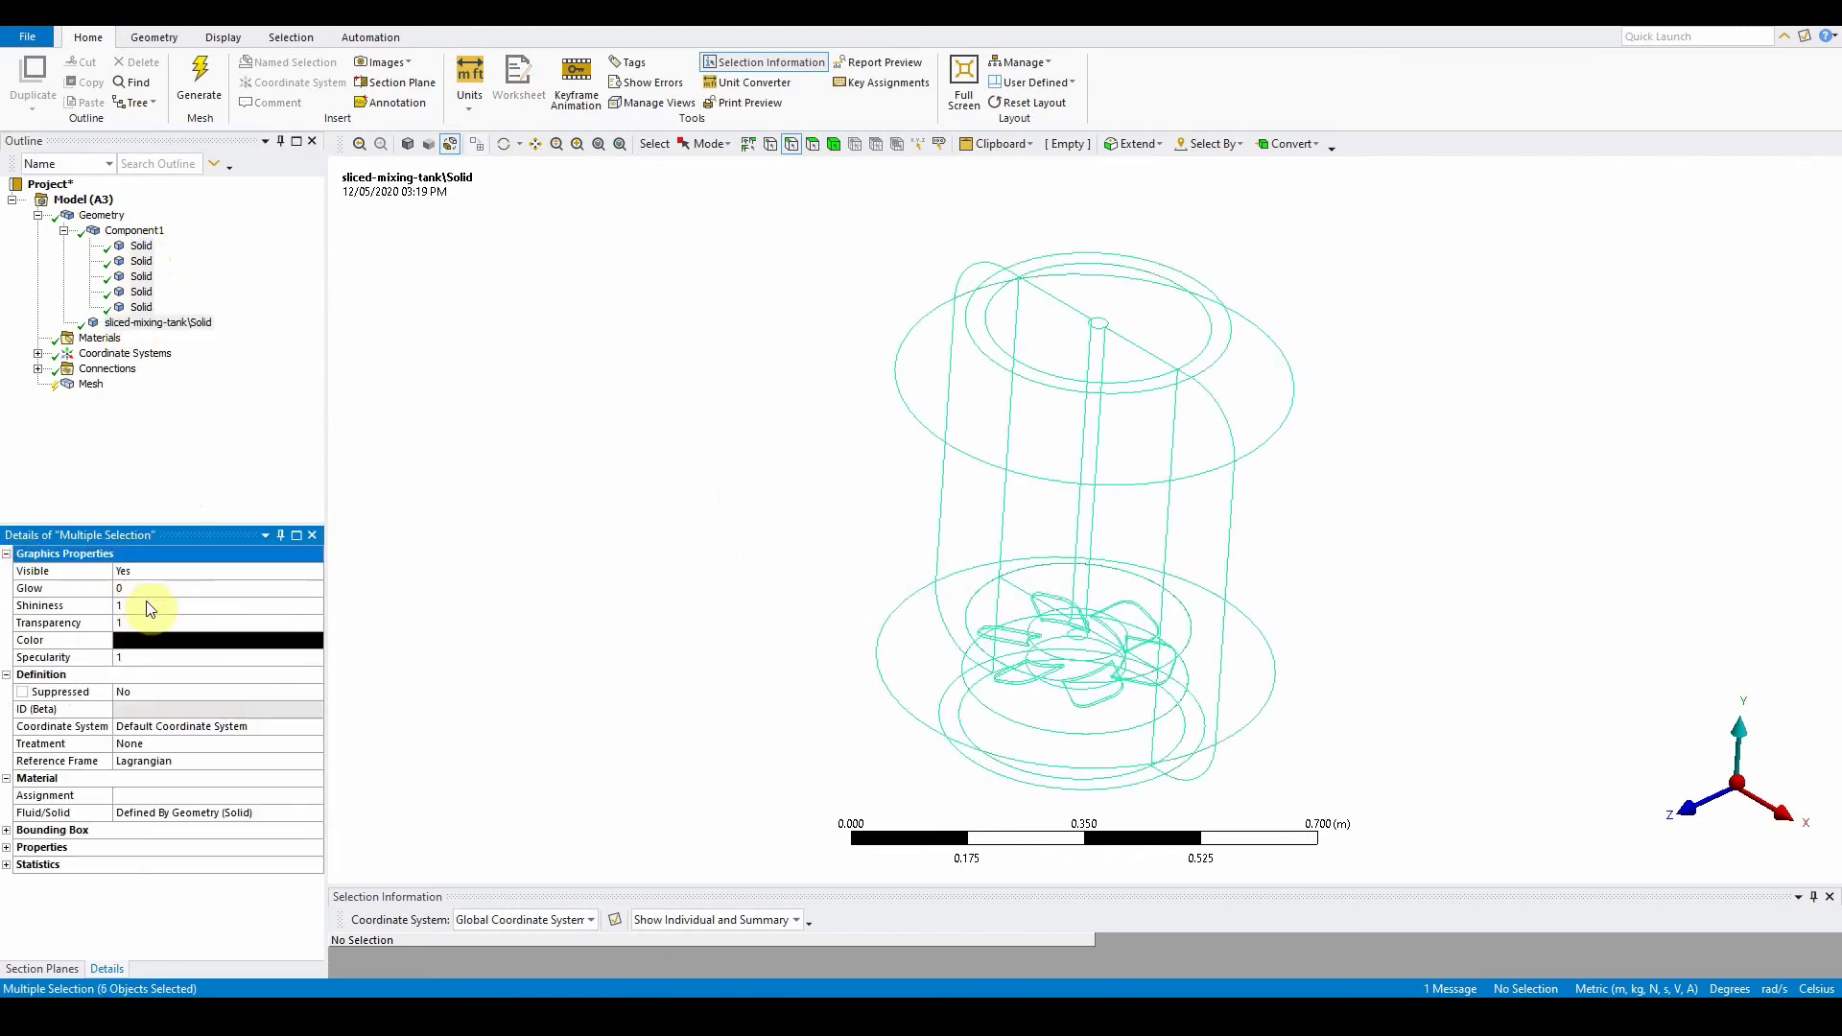
pyautogui.click(136, 622)
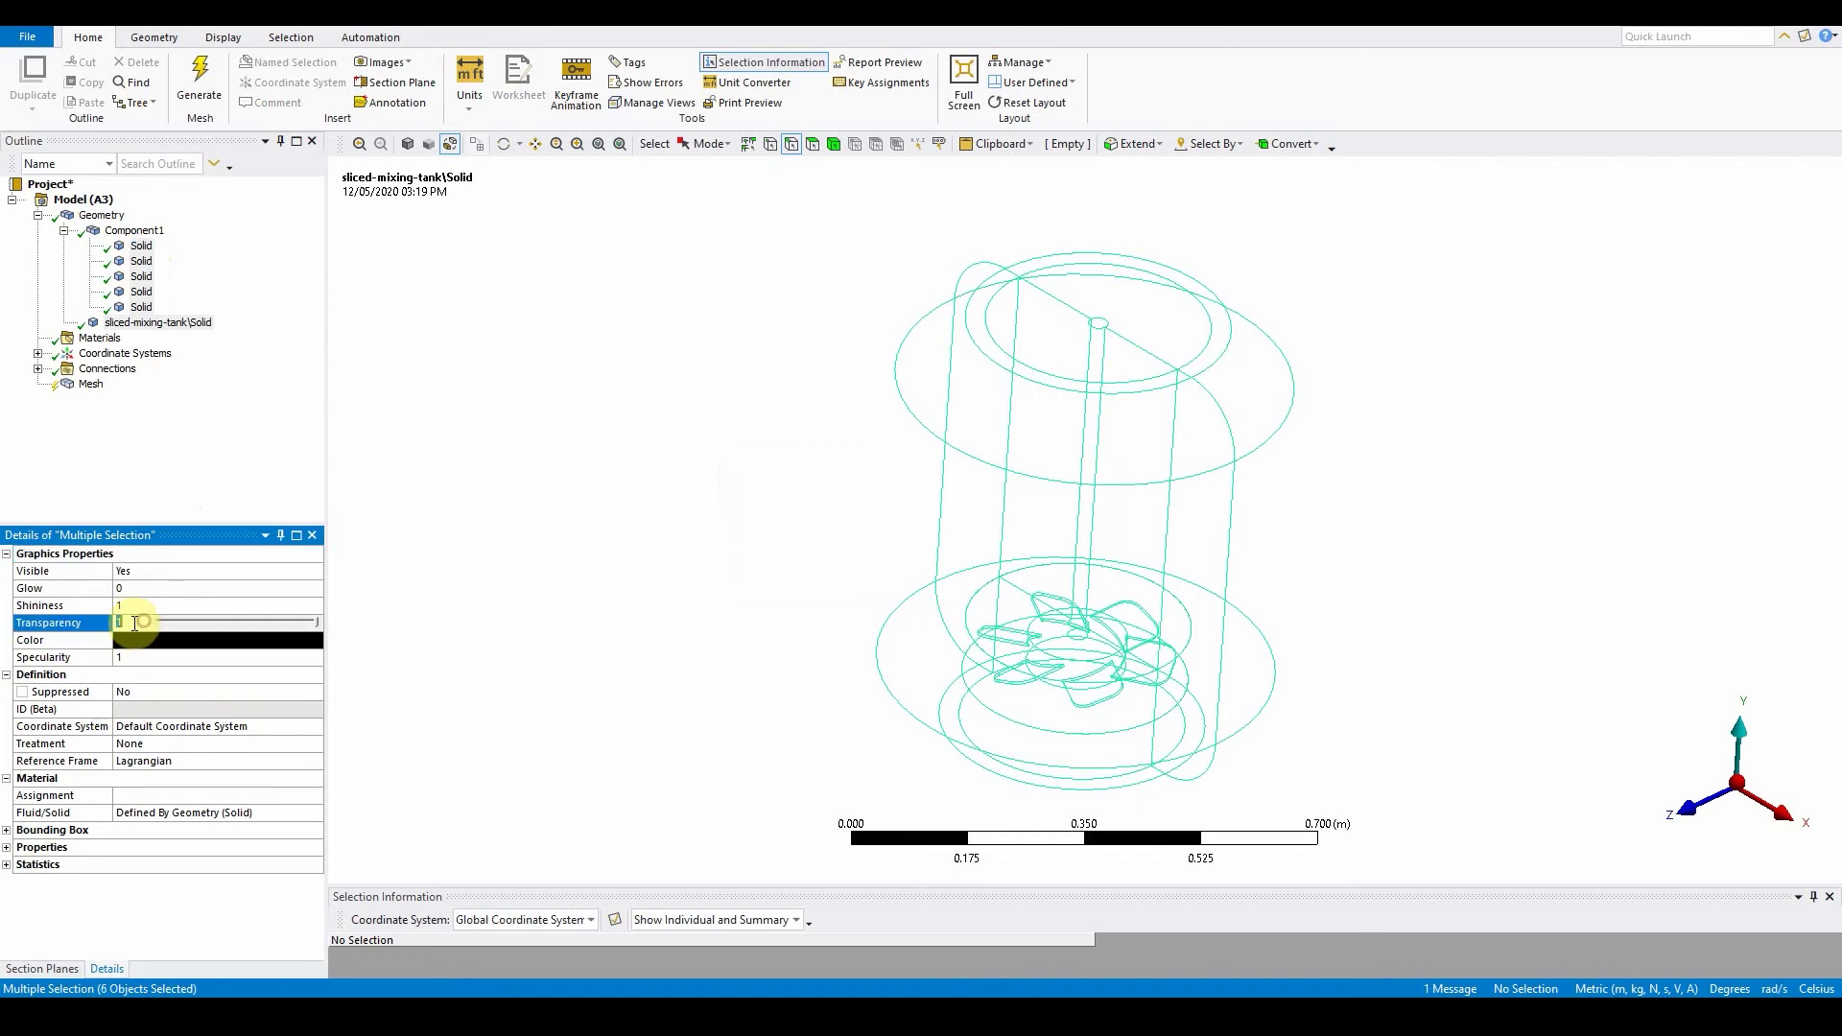
pyautogui.write('0.5')
pyautogui.press('Return')
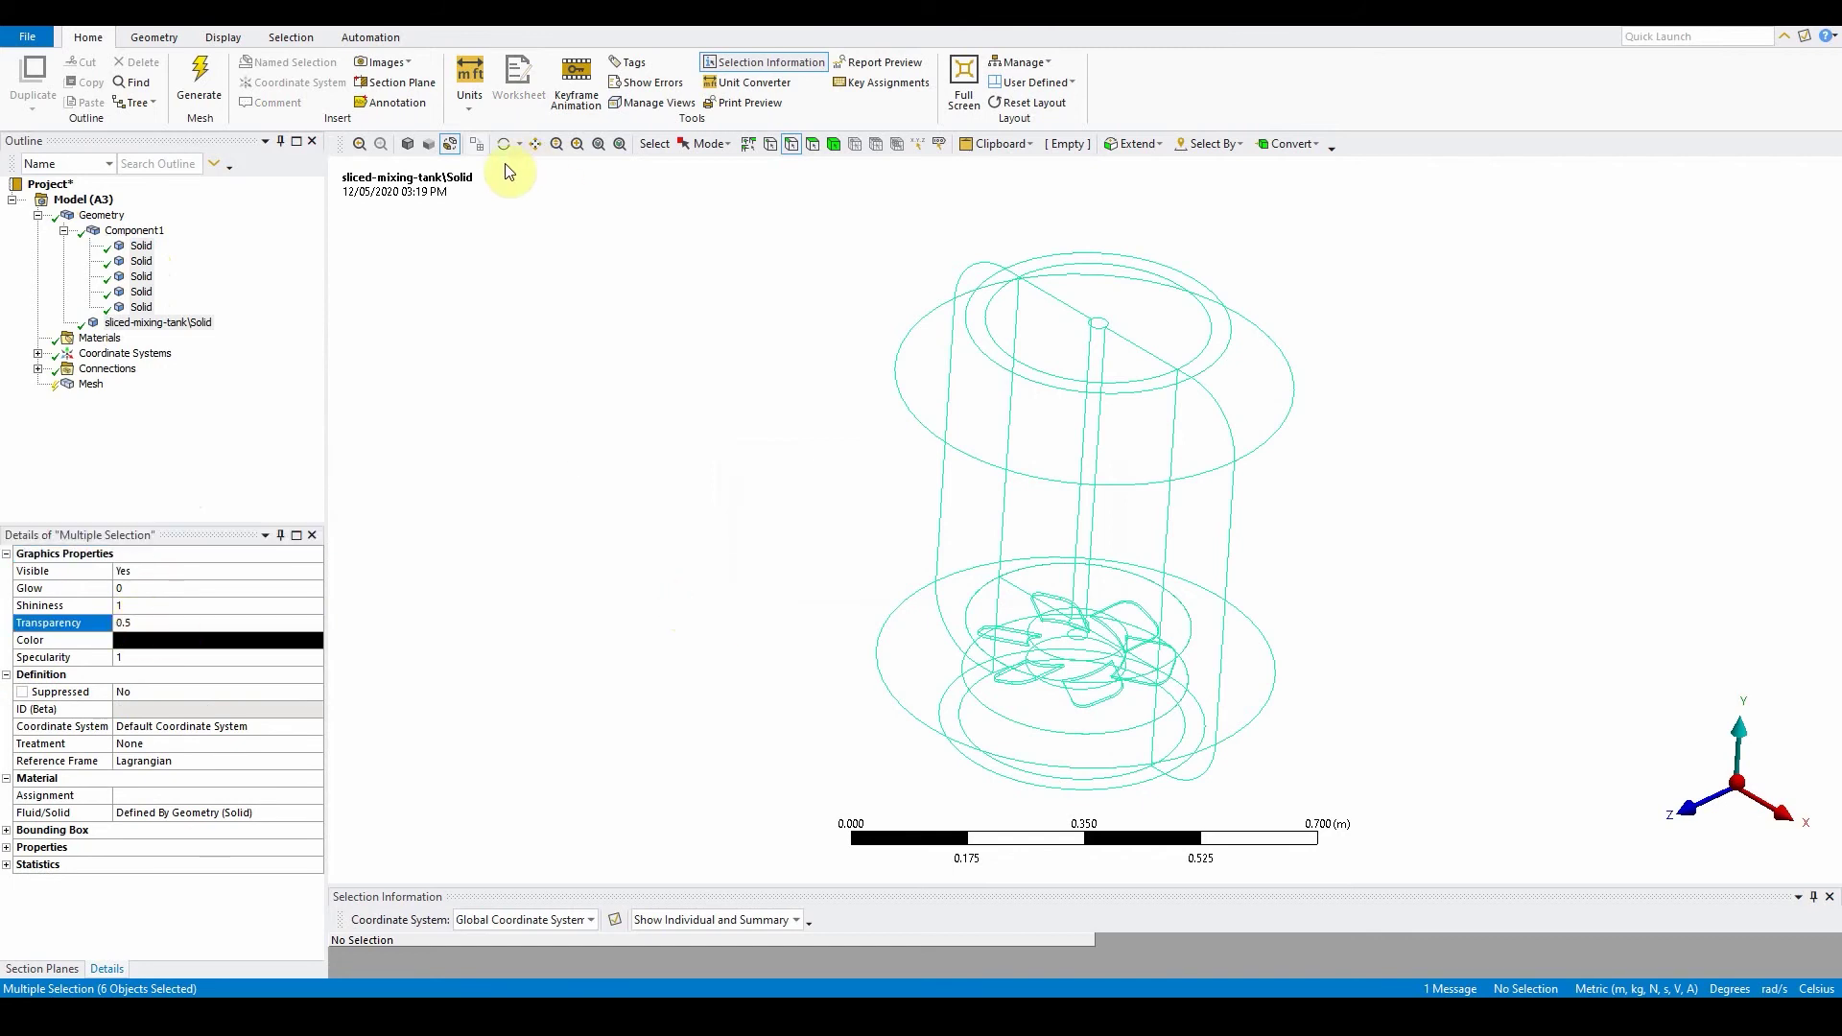
# - Display the transparent tank with shaded exterior and edges, and select the upper circular edge of the outer wall
pyautogui.click(429, 145)
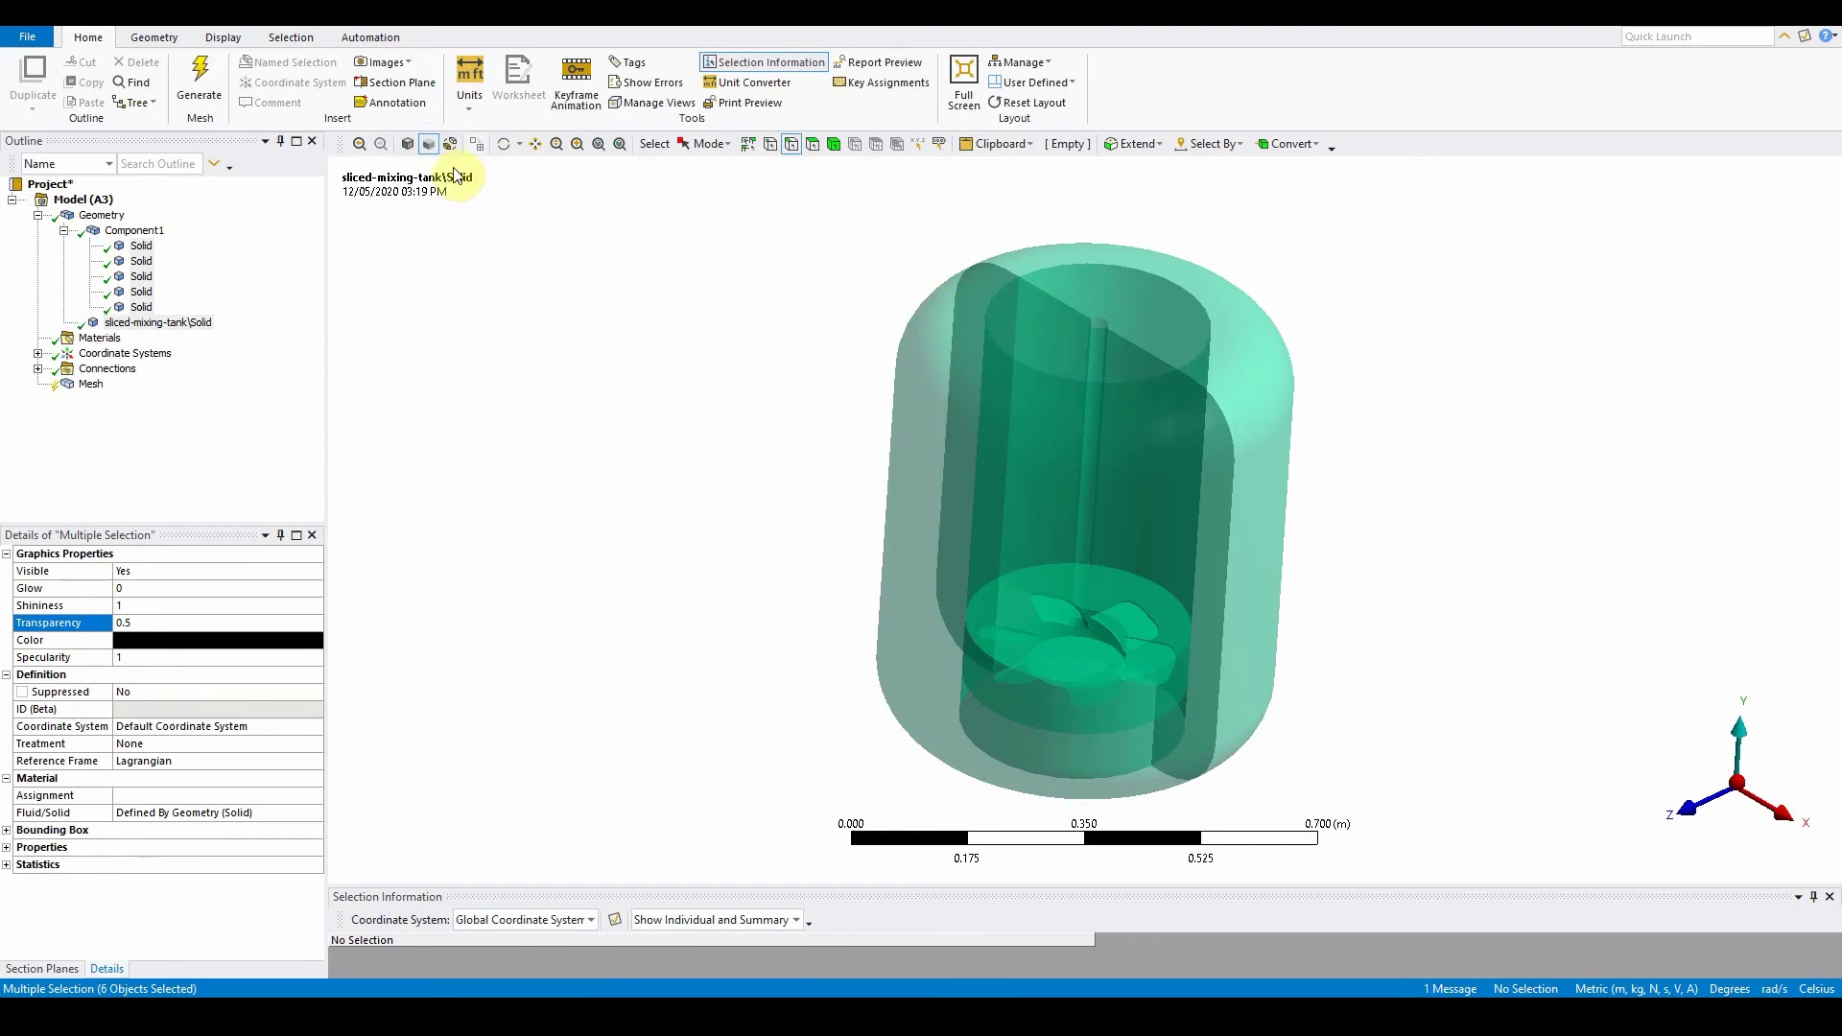
pyautogui.click(408, 144)
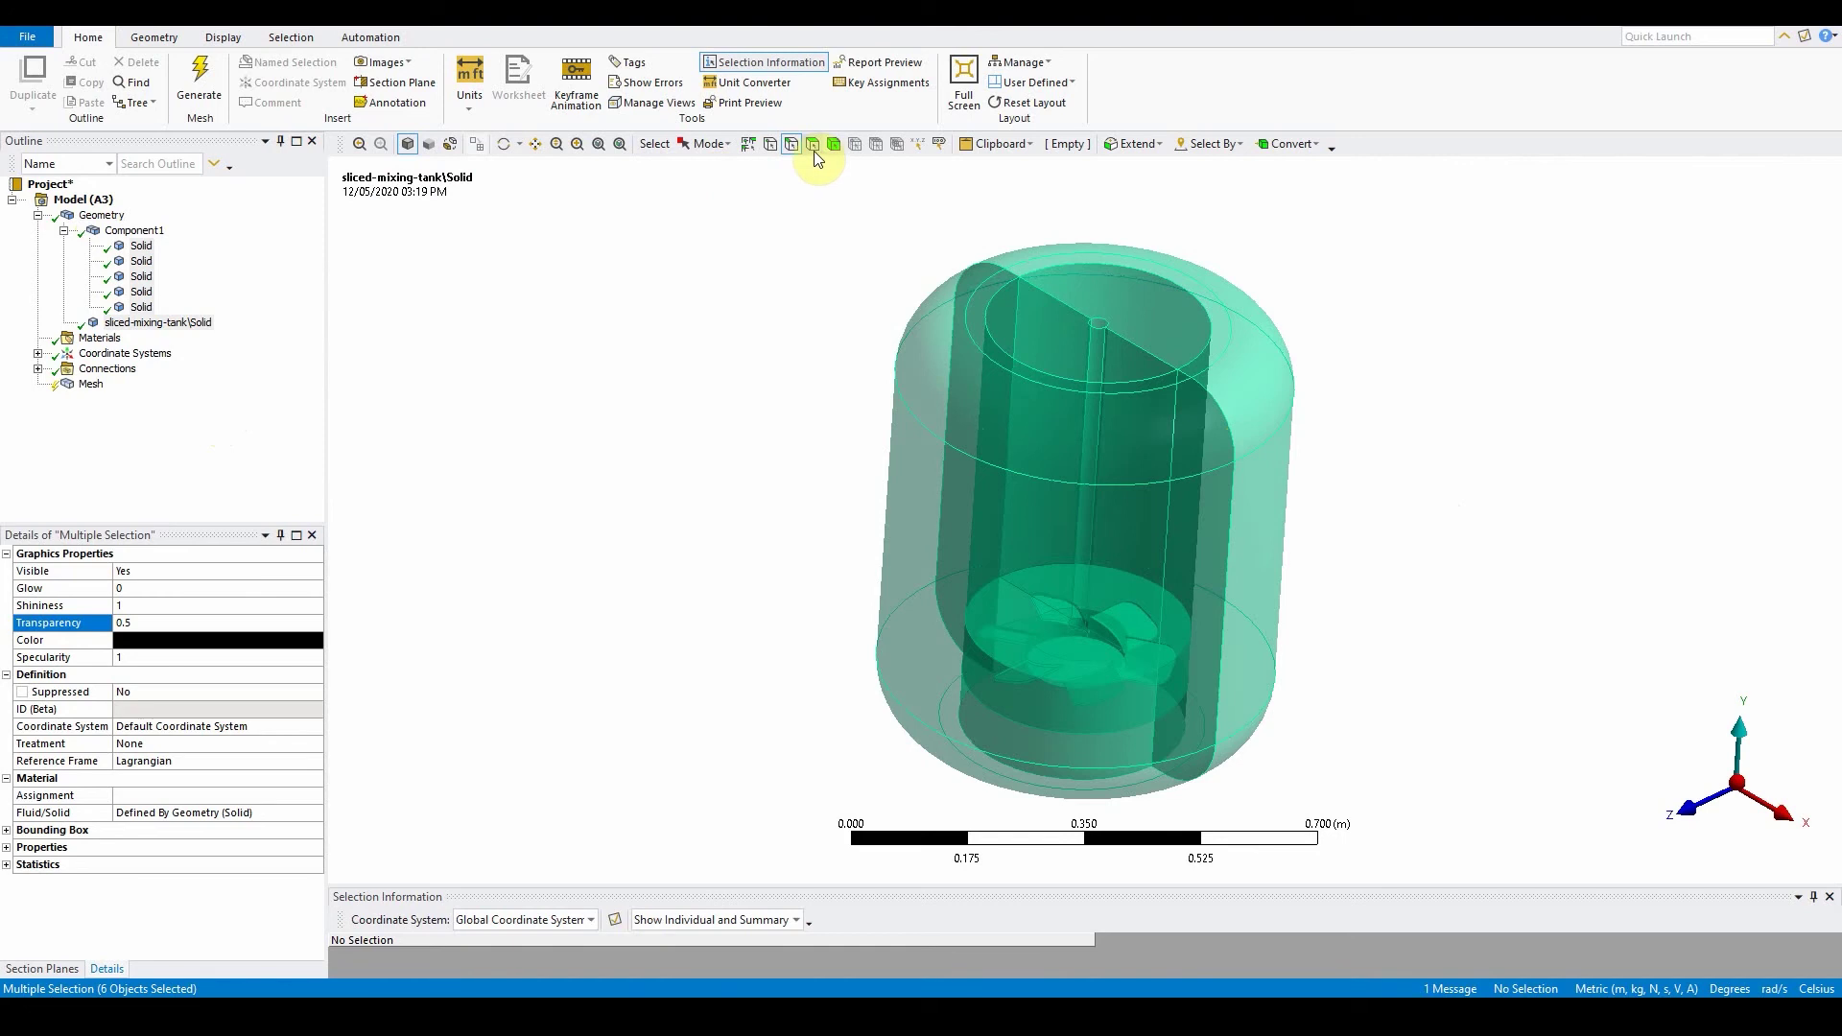
pyautogui.click(913, 417)
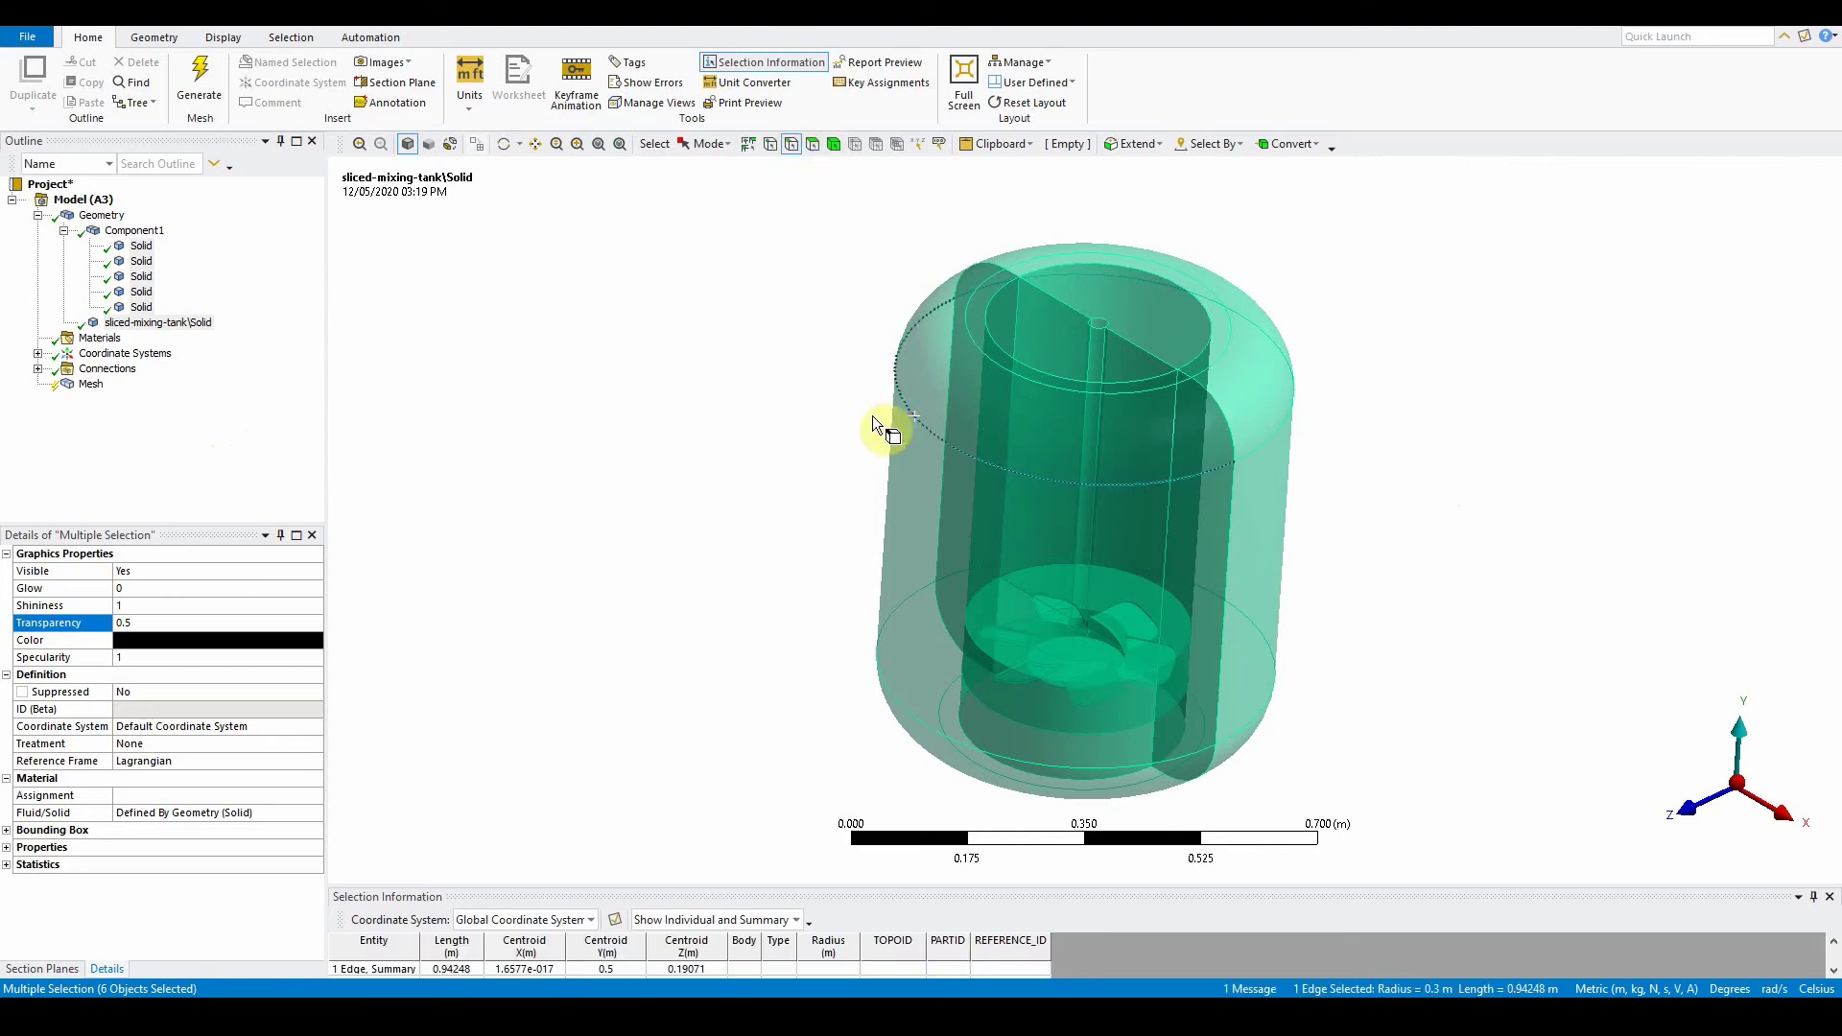
# - Insert an edge sizing on the four semicircular edges that form the upper and lower rings of the tank's outer wall
pyautogui.click(678, 372)
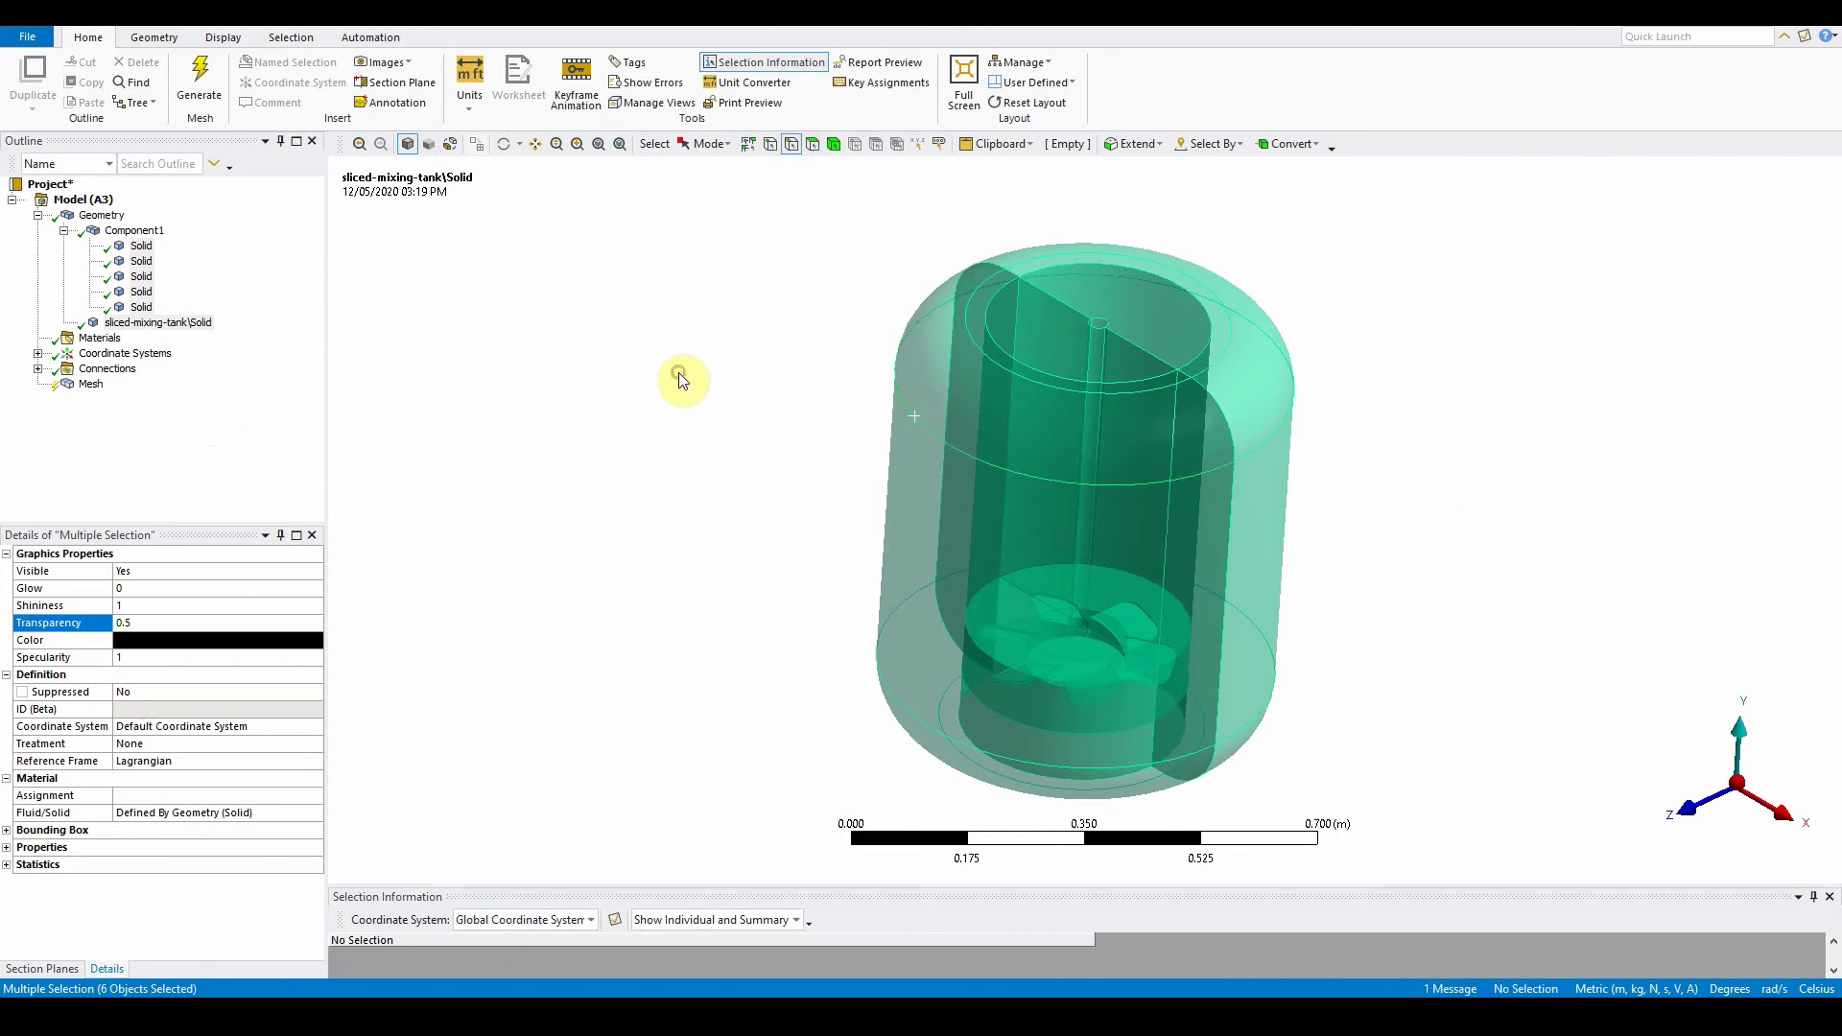
pyautogui.click(100, 338)
pyautogui.moveTo(547, 403); pyautogui.dragTo(570, 412, button='middle')
pyautogui.click(884, 432)
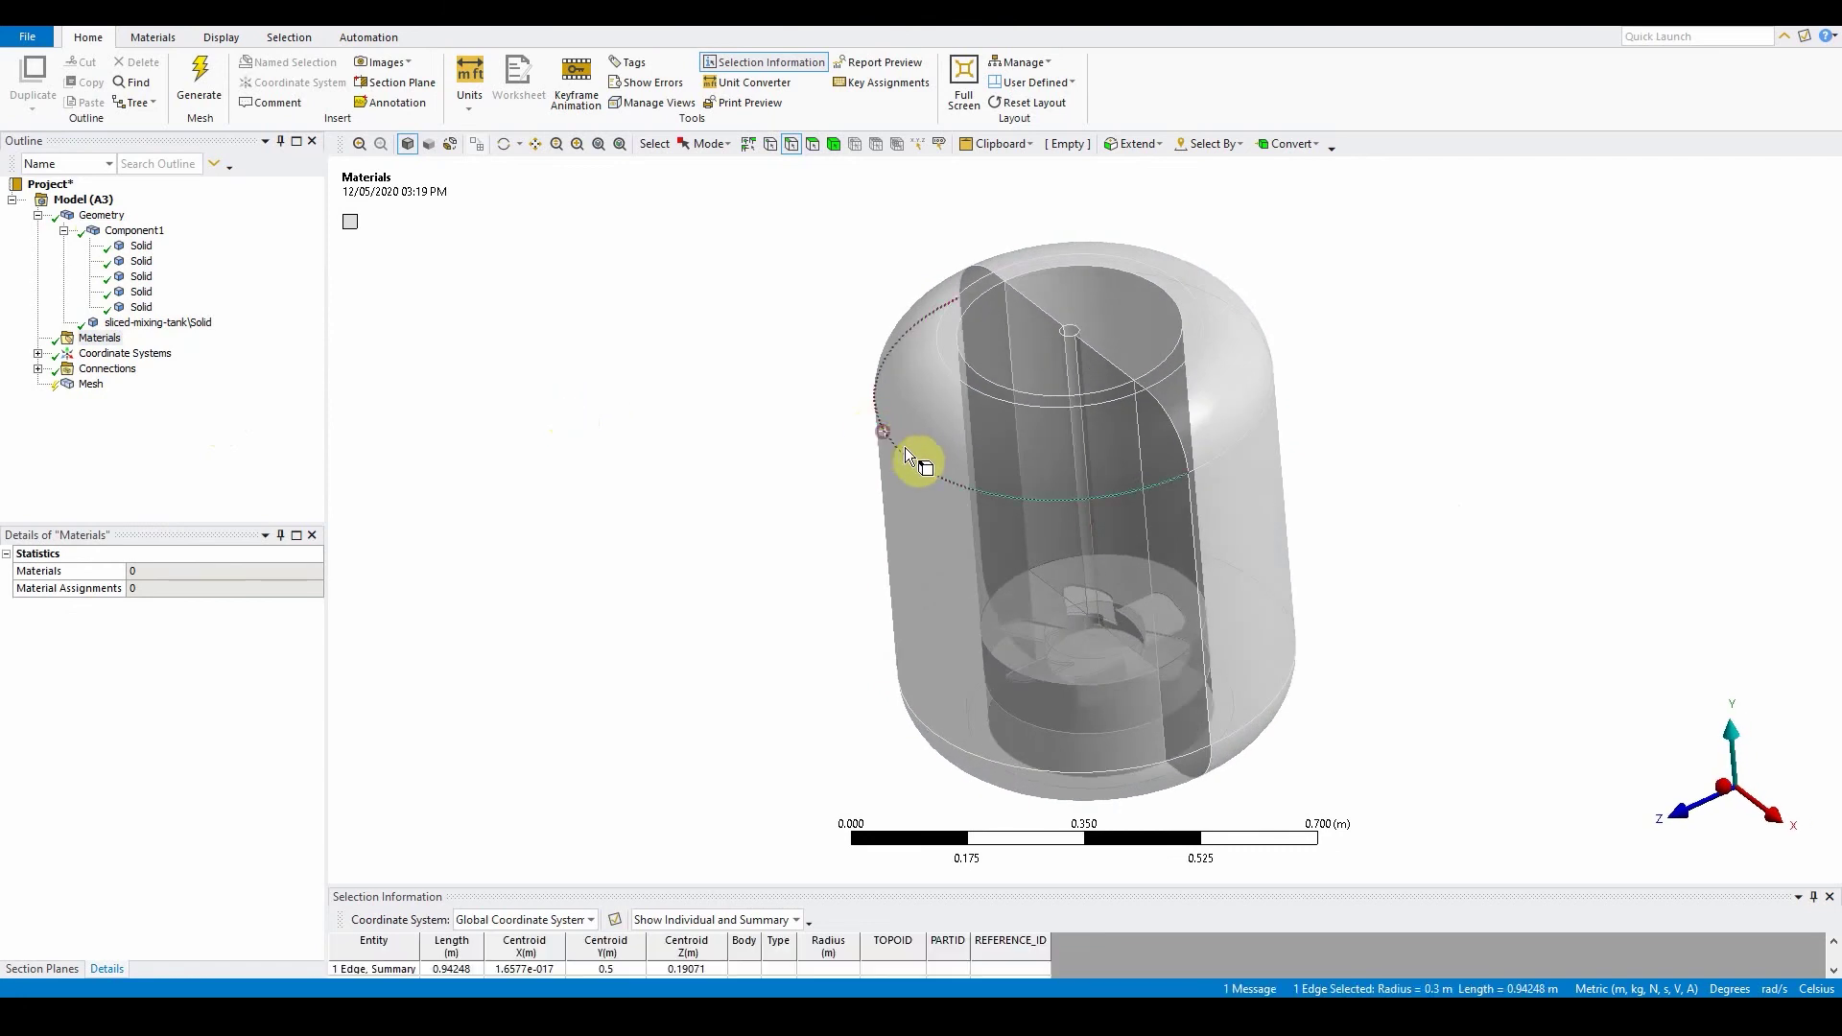
pyautogui.keyDown('ctrl'); pyautogui.click(1258, 428); pyautogui.keyUp('ctrl')
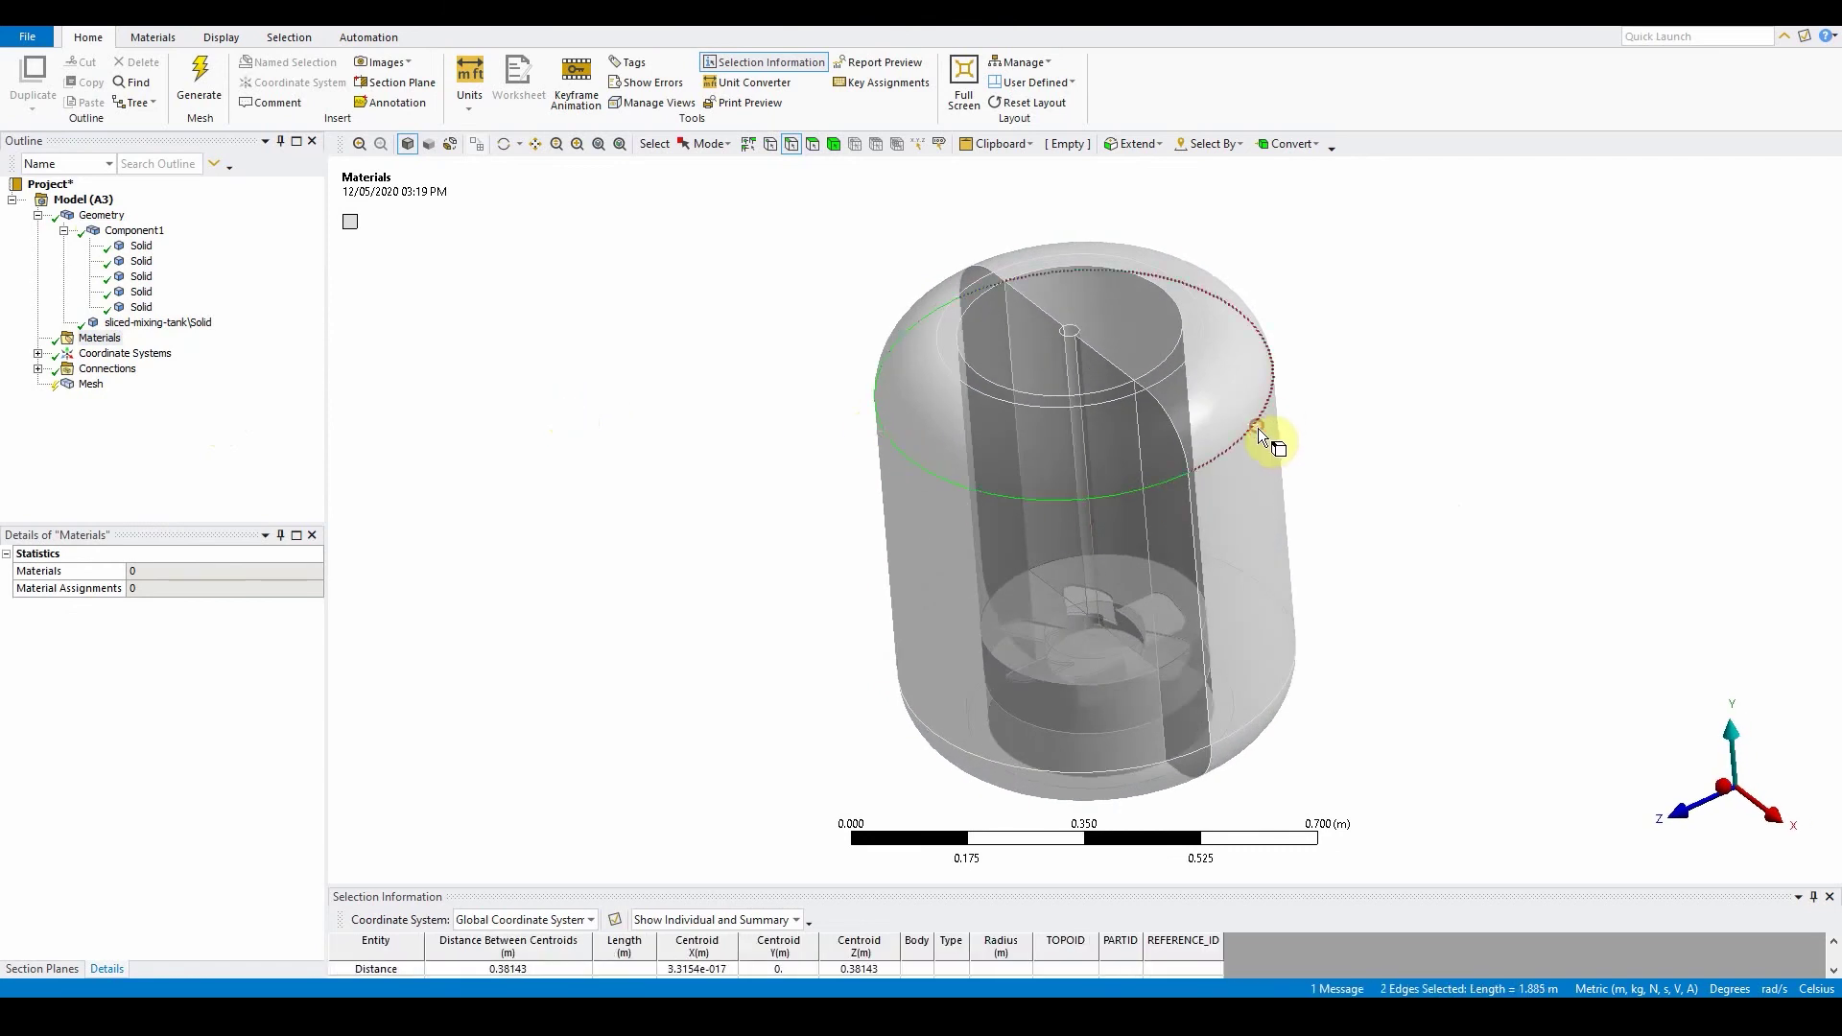
pyautogui.moveTo(1339, 598); pyautogui.dragTo(1345, 518, button='middle')
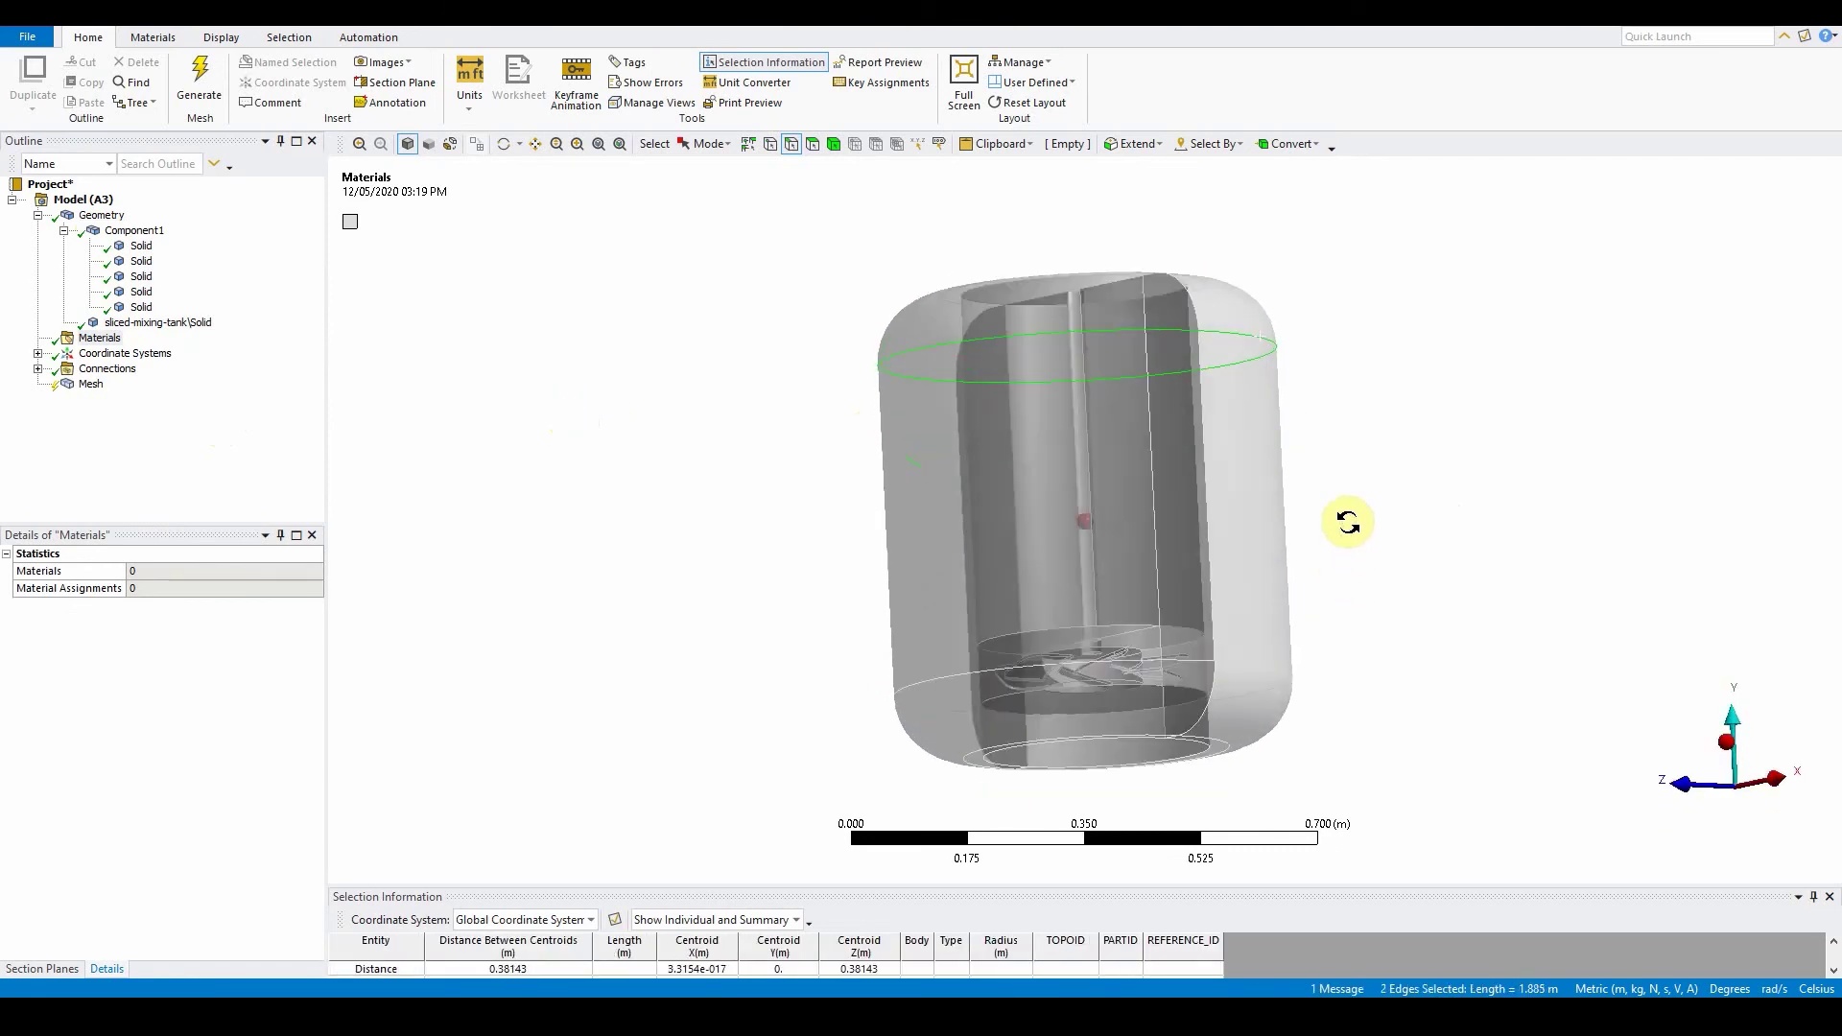
pyautogui.keyDown('ctrl'); pyautogui.click(937, 676); pyautogui.keyUp('ctrl')
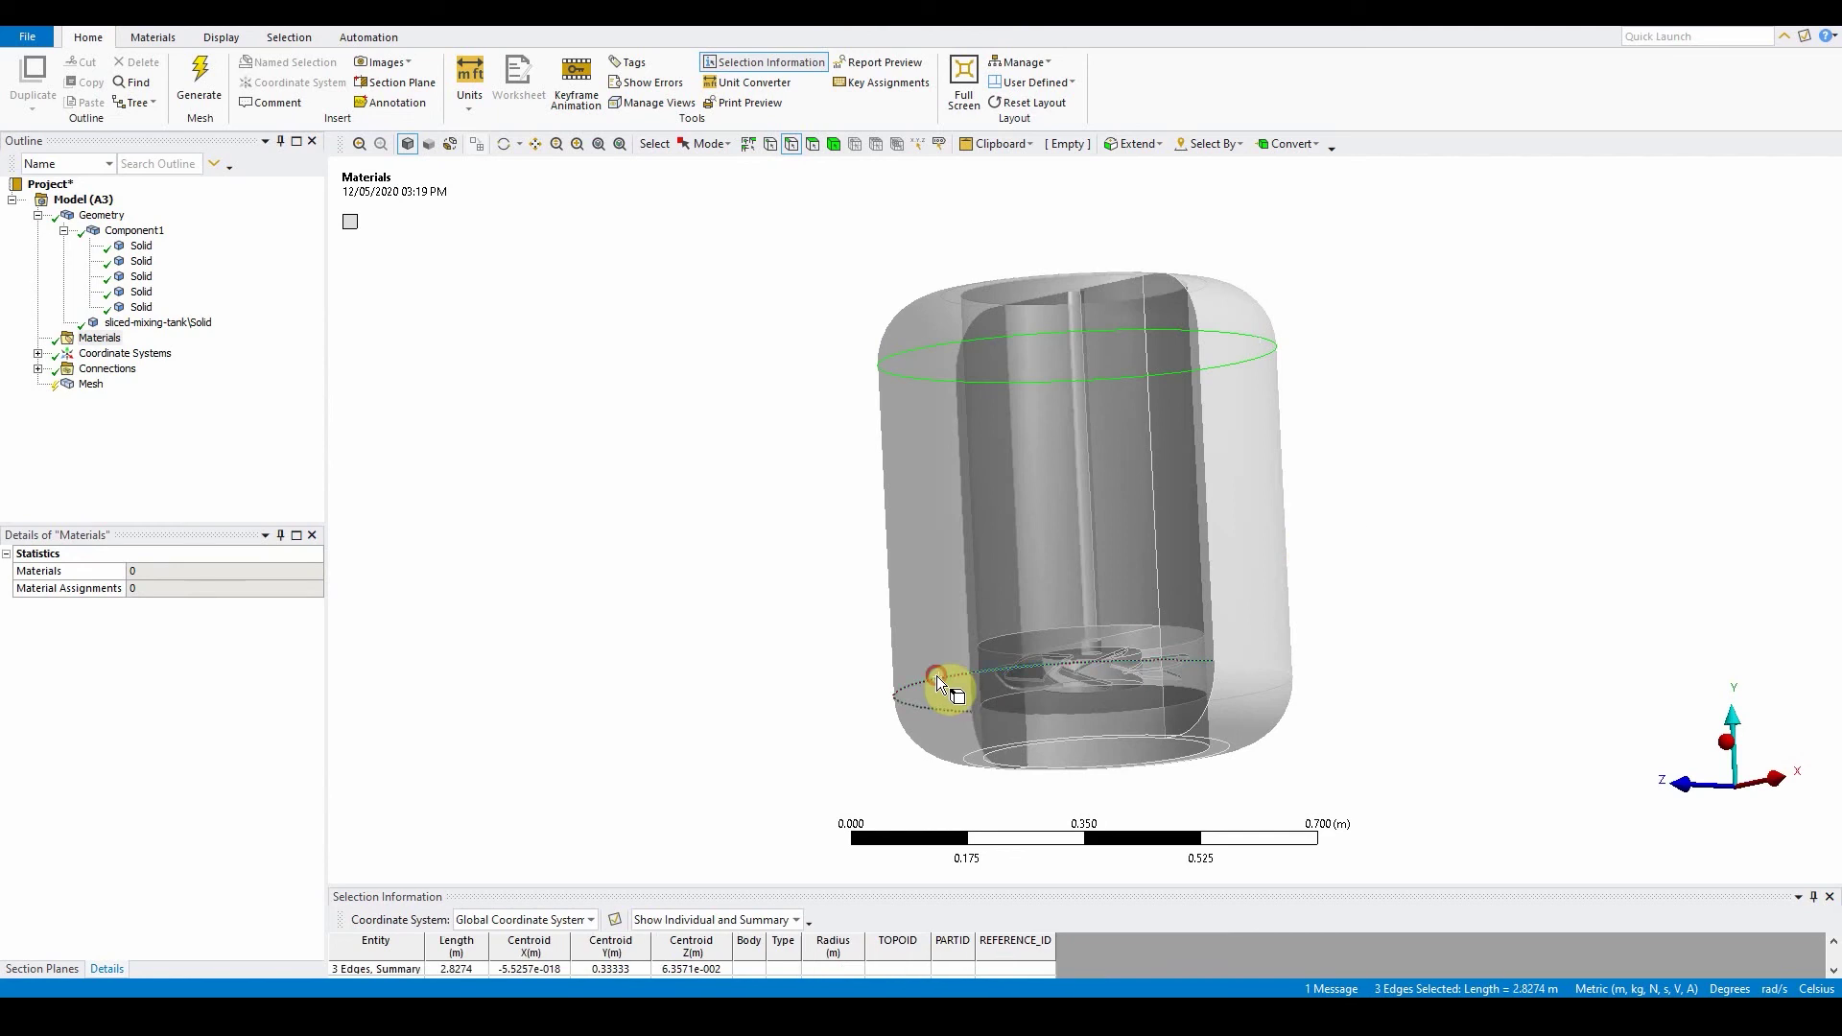
pyautogui.keyDown('ctrl'); pyautogui.click(1241, 658); pyautogui.keyUp('ctrl')
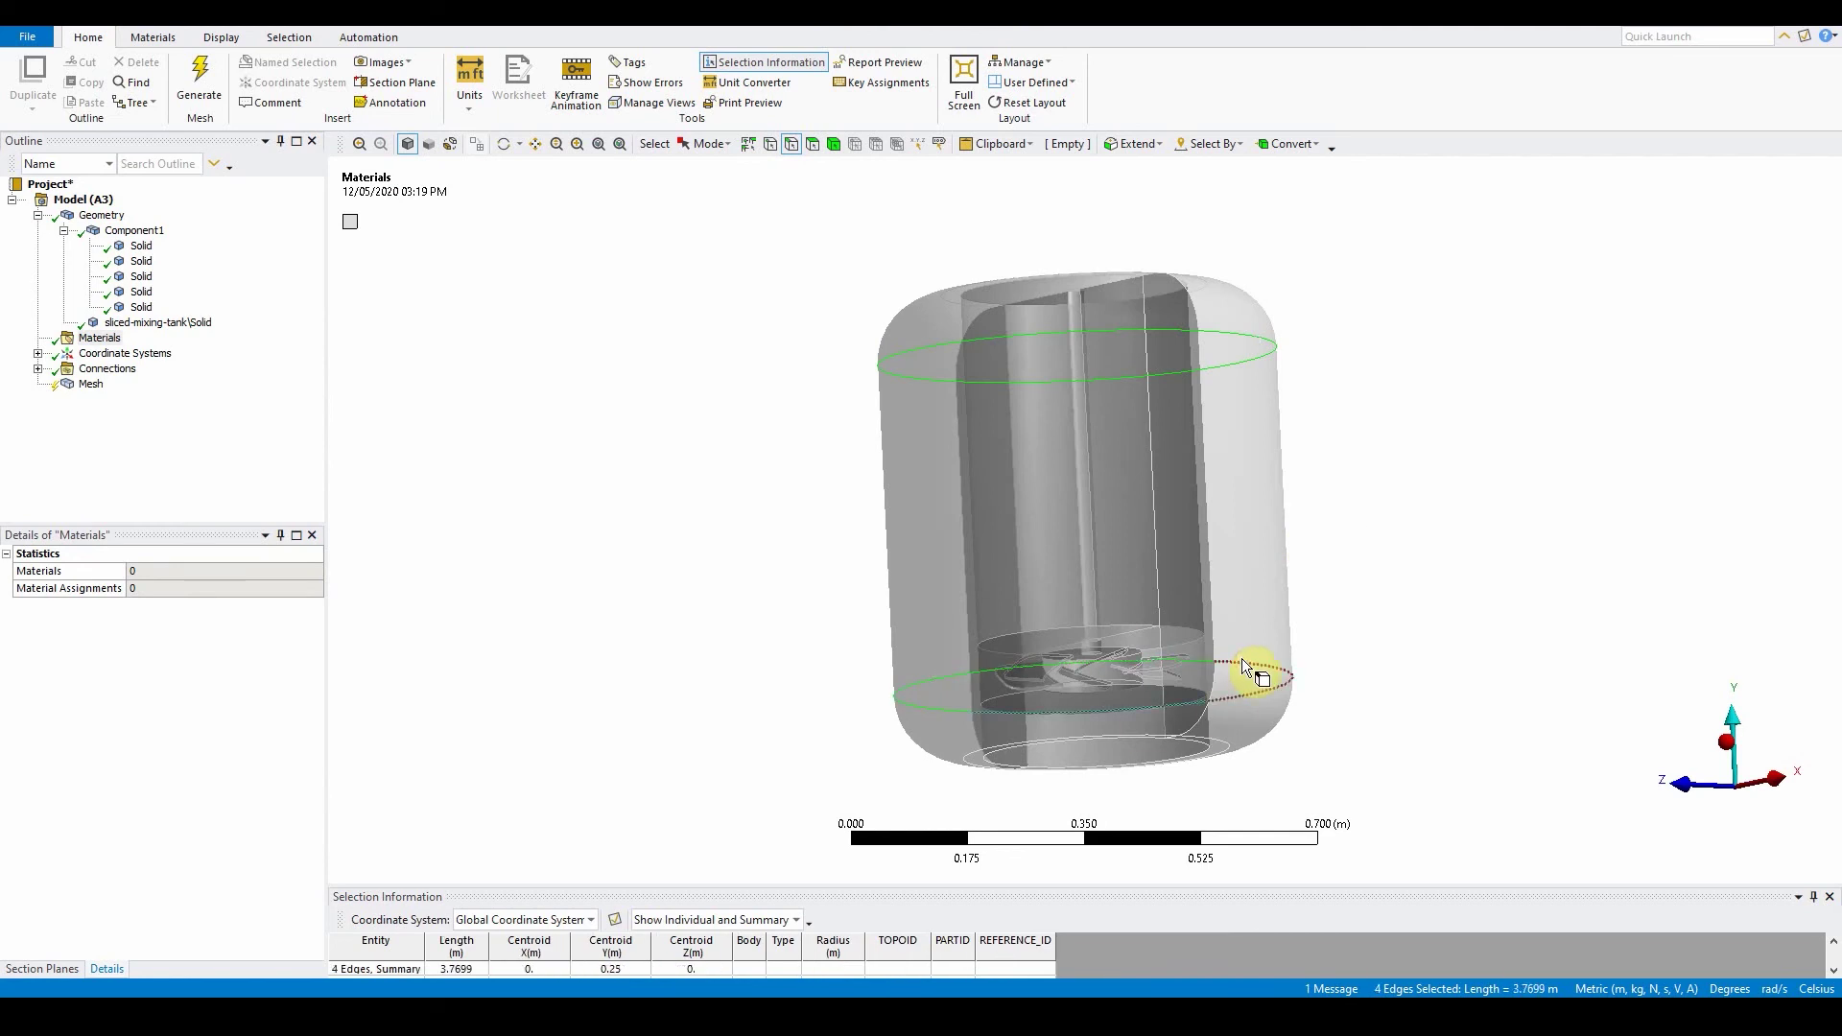
pyautogui.moveTo(1295, 473)
pyautogui.mouseDown(button='middle')
pyautogui.moveTo(1227, 504)
pyautogui.moveTo(1266, 489)
pyautogui.moveTo(1286, 506)
pyautogui.mouseUp(button='middle')
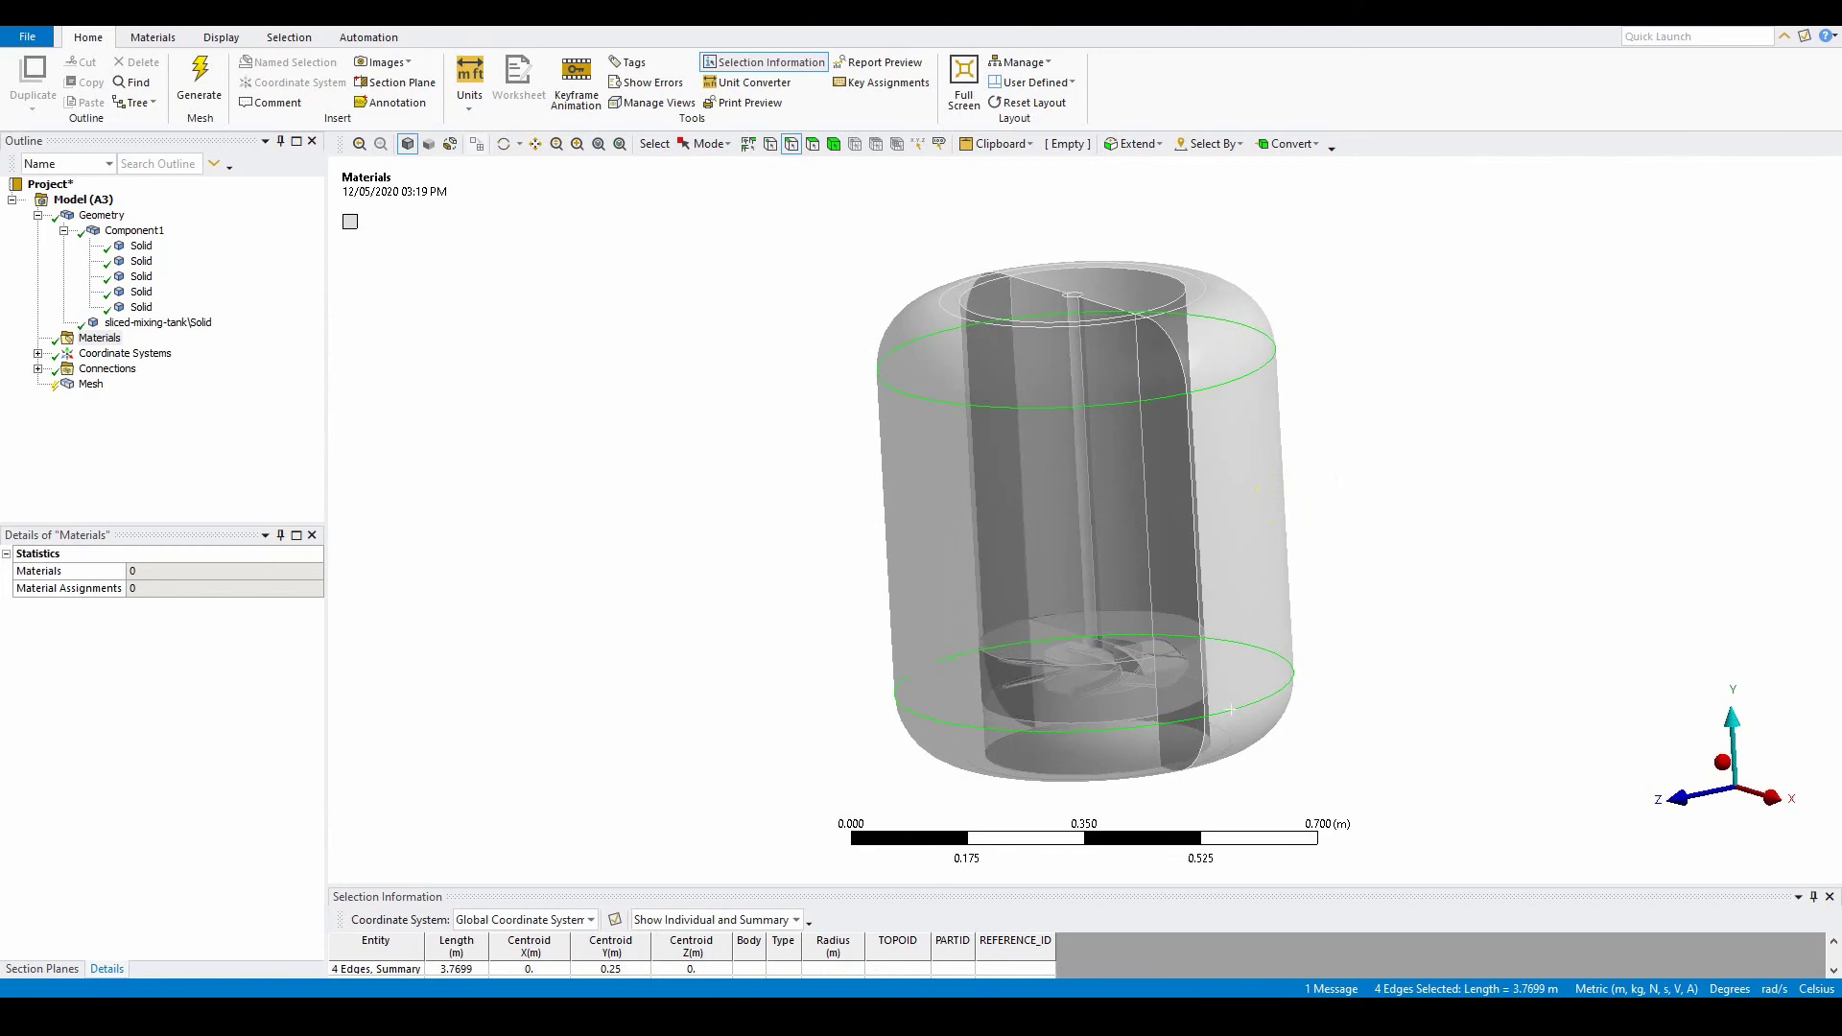
pyautogui.rightClick(633, 406)
pyautogui.click(91, 384)
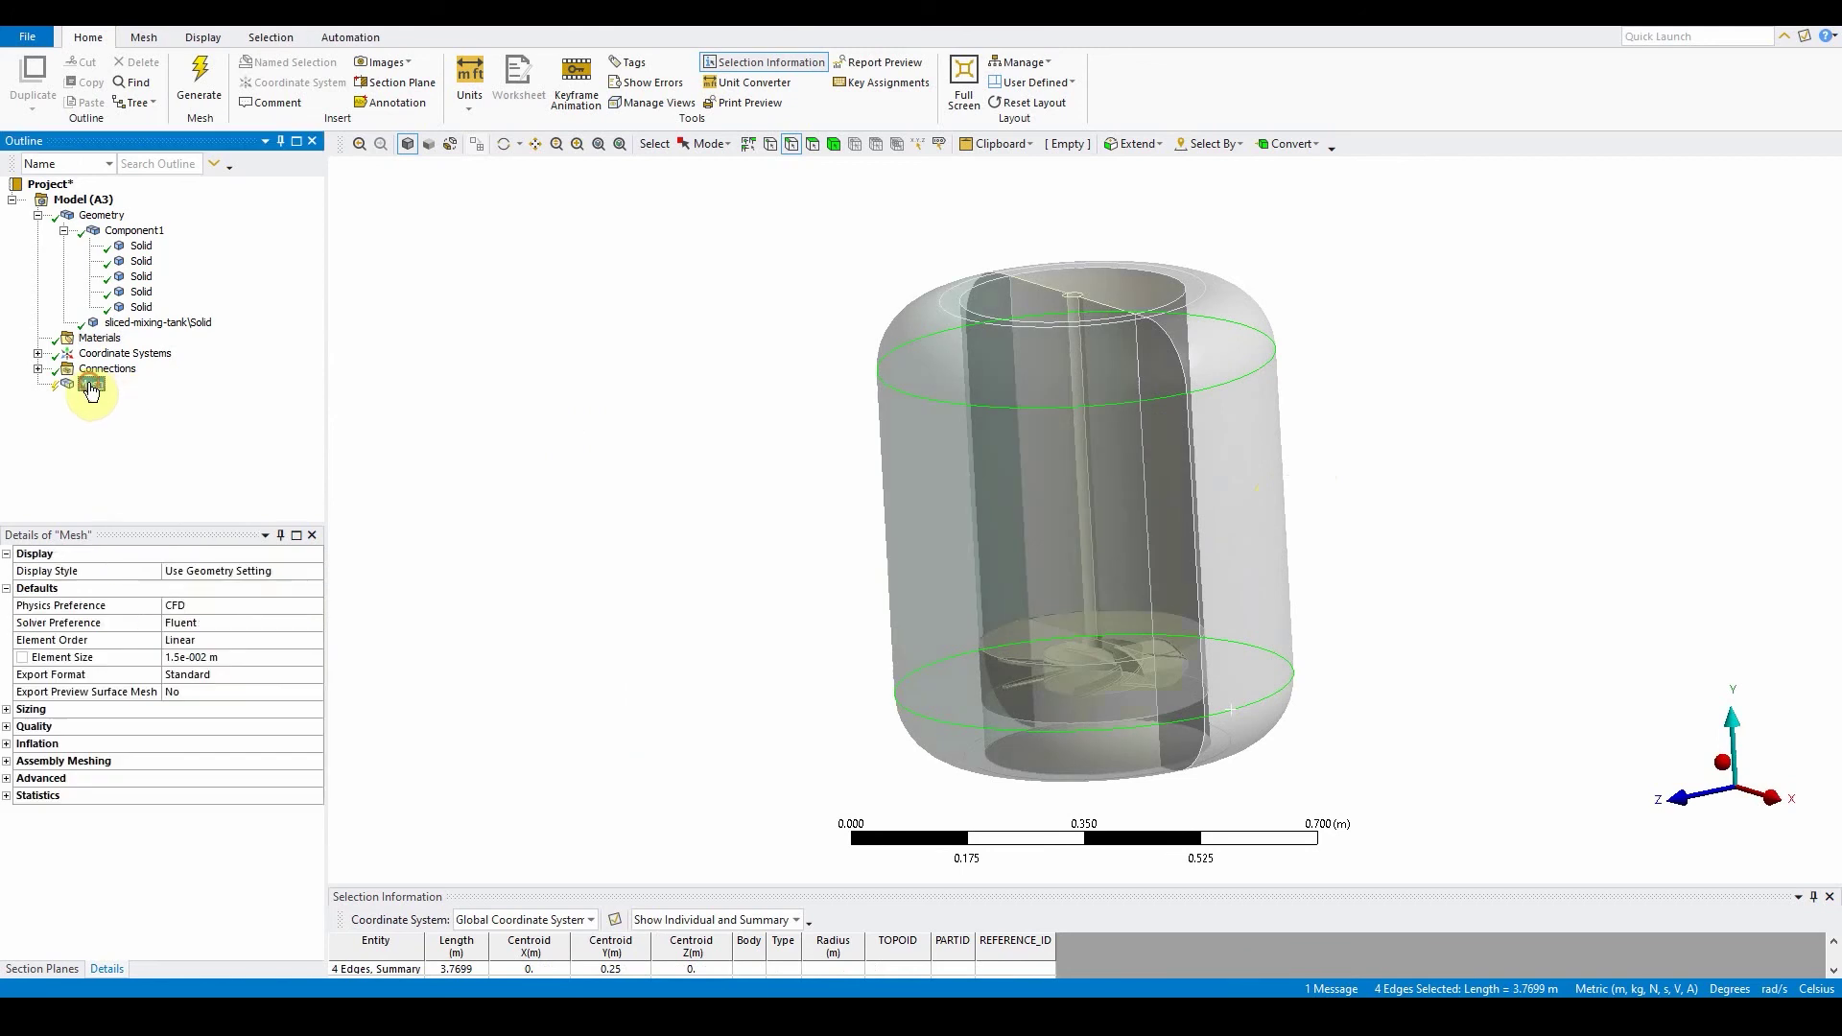
pyautogui.rightClick(91, 386)
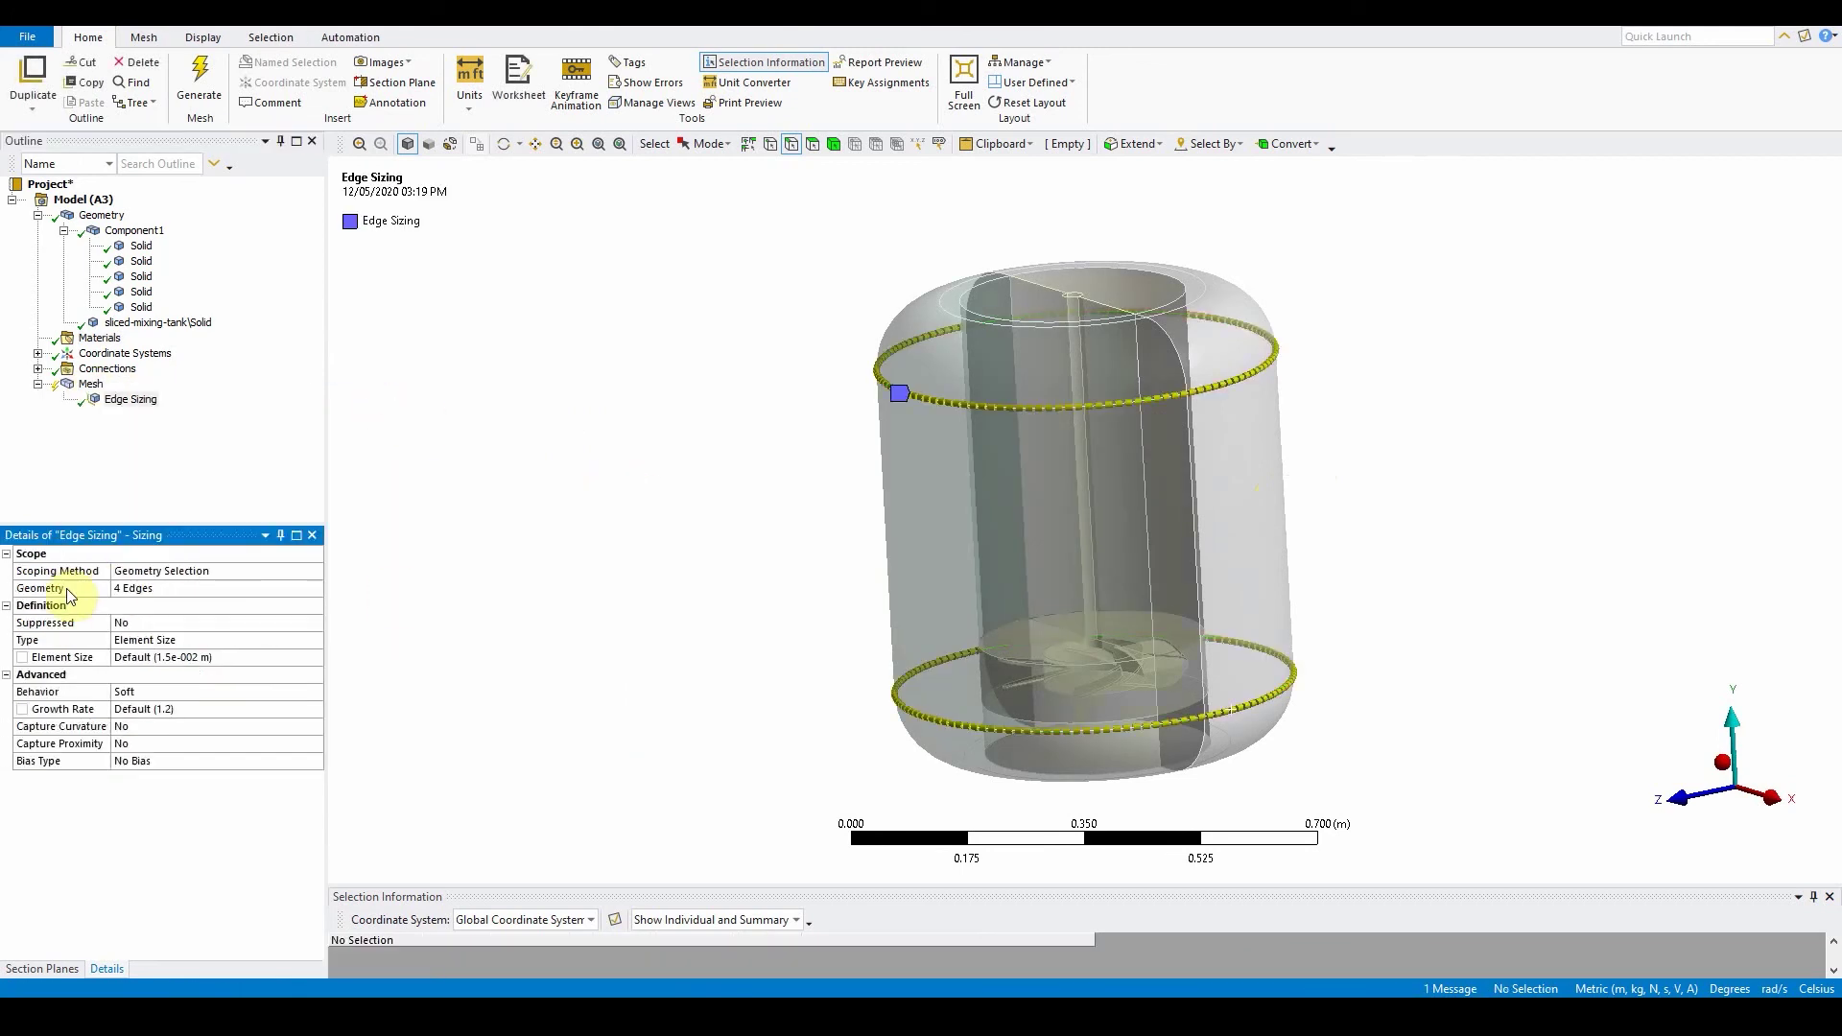
# - Define the outer-wall edge sizing by Number of Divisions with 40 divisions and set its behavior to Hard
pyautogui.click(167, 639)
pyautogui.click(314, 640)
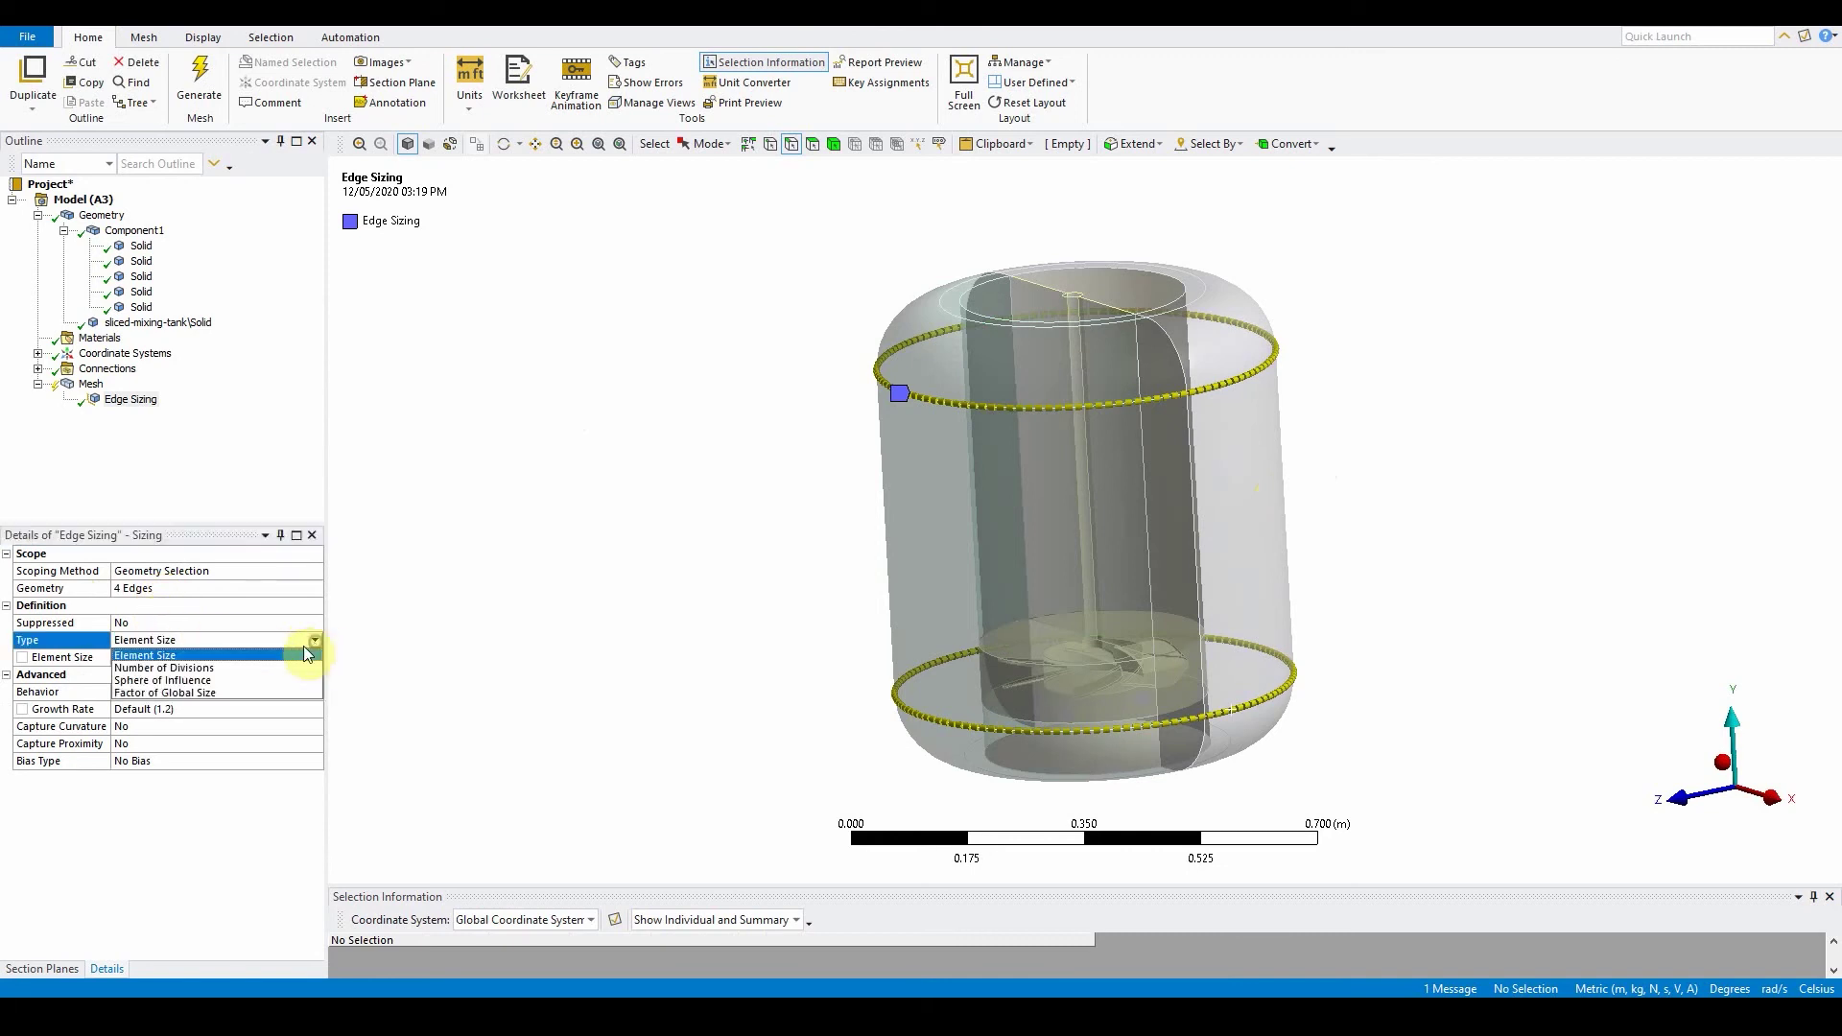
pyautogui.click(274, 667)
pyautogui.click(216, 660)
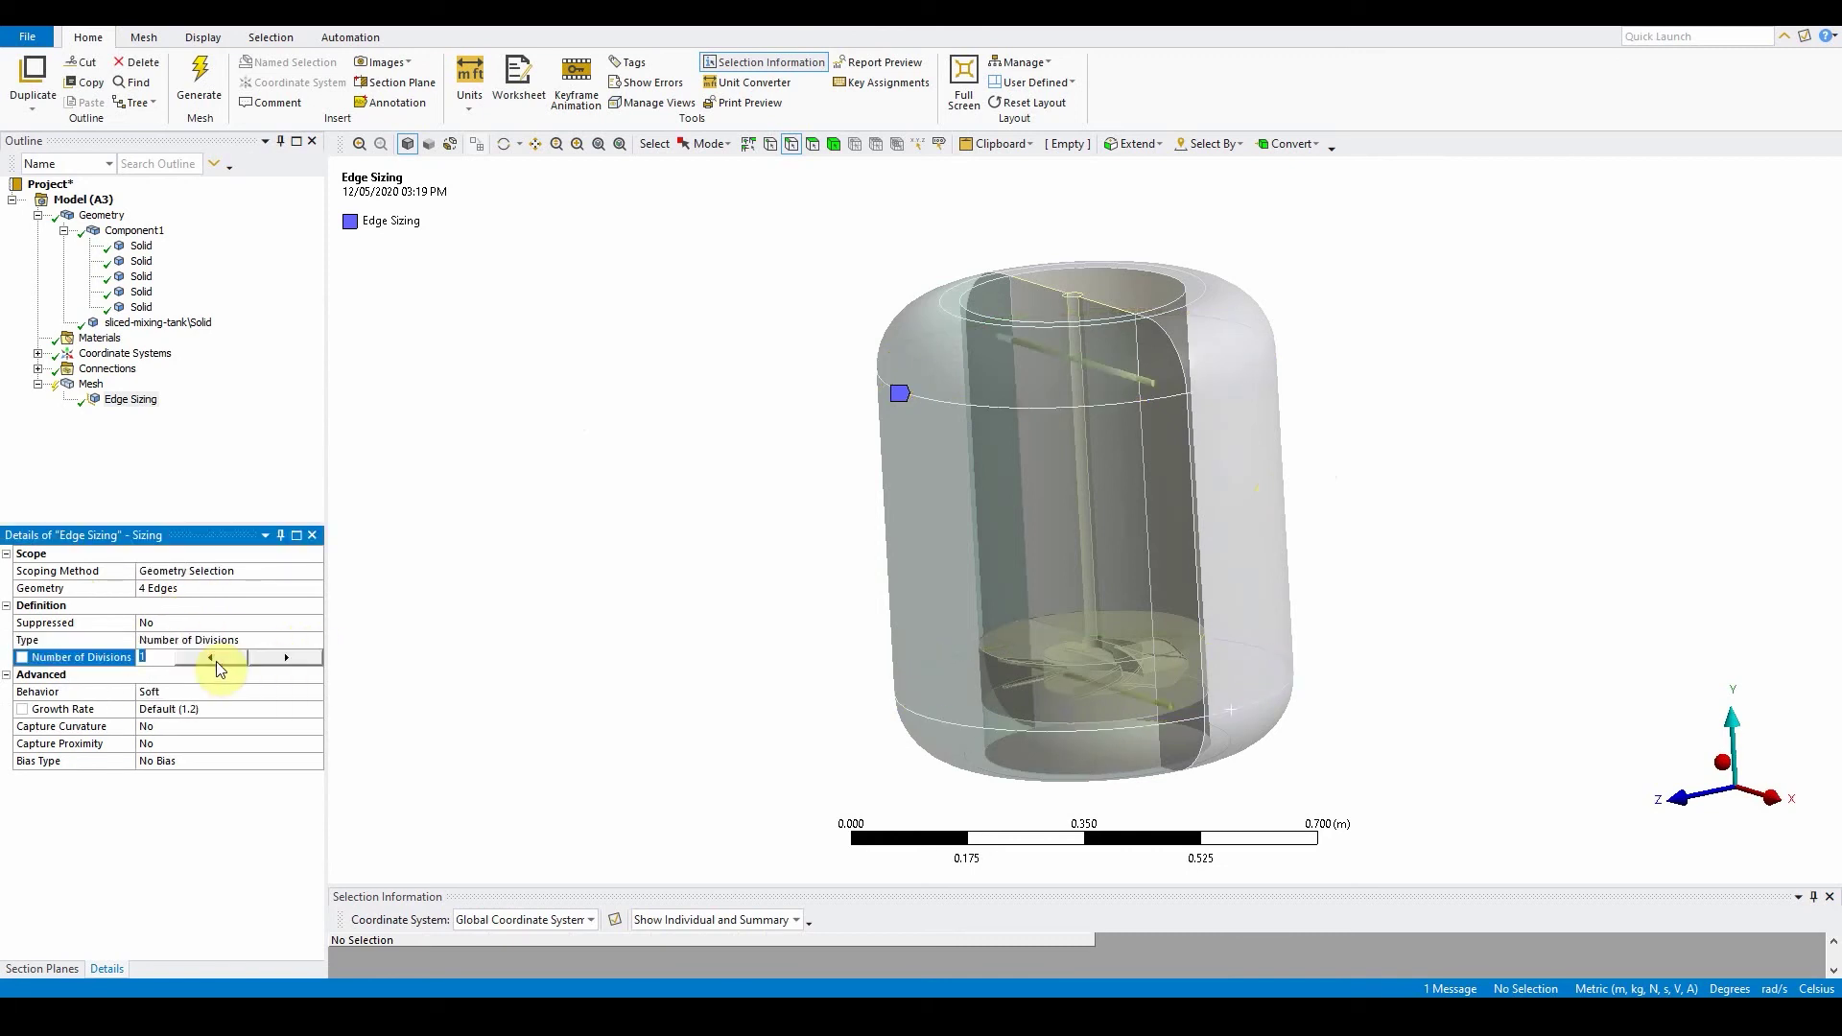
pyautogui.write('40')
pyautogui.press('Return')
pyautogui.click(245, 690)
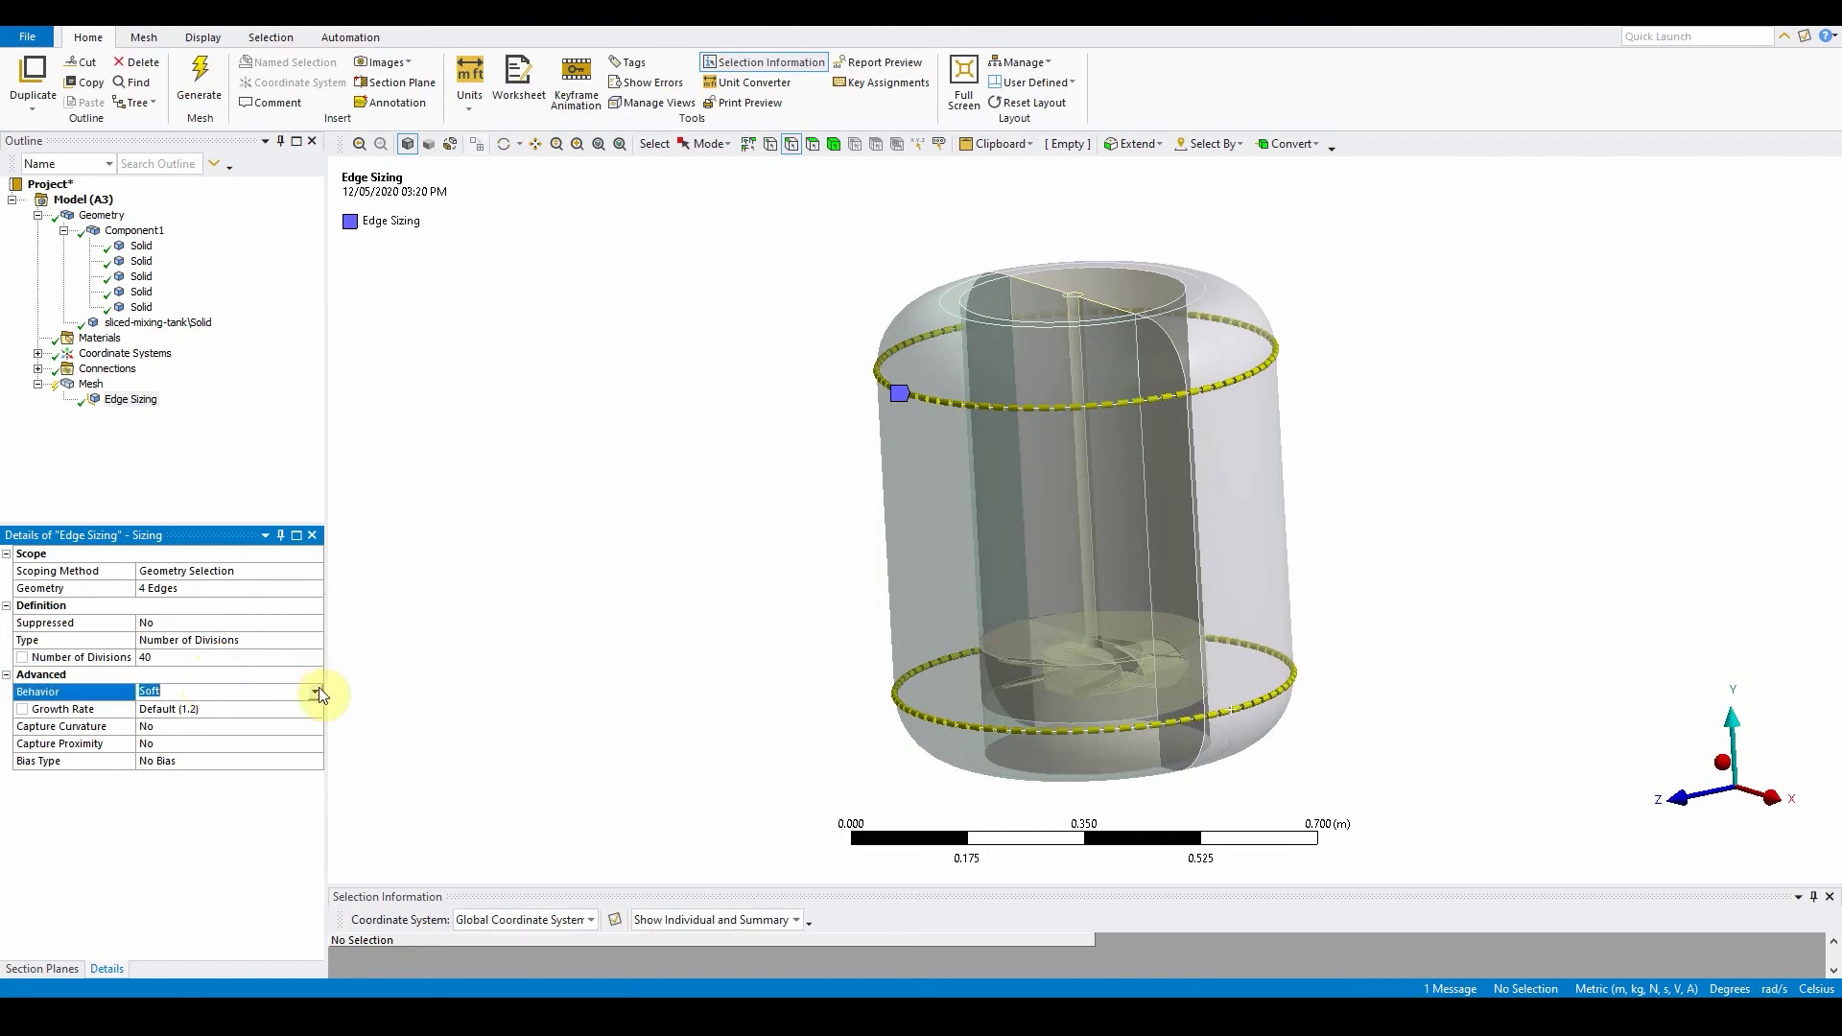
pyautogui.click(317, 691)
pyautogui.click(268, 721)
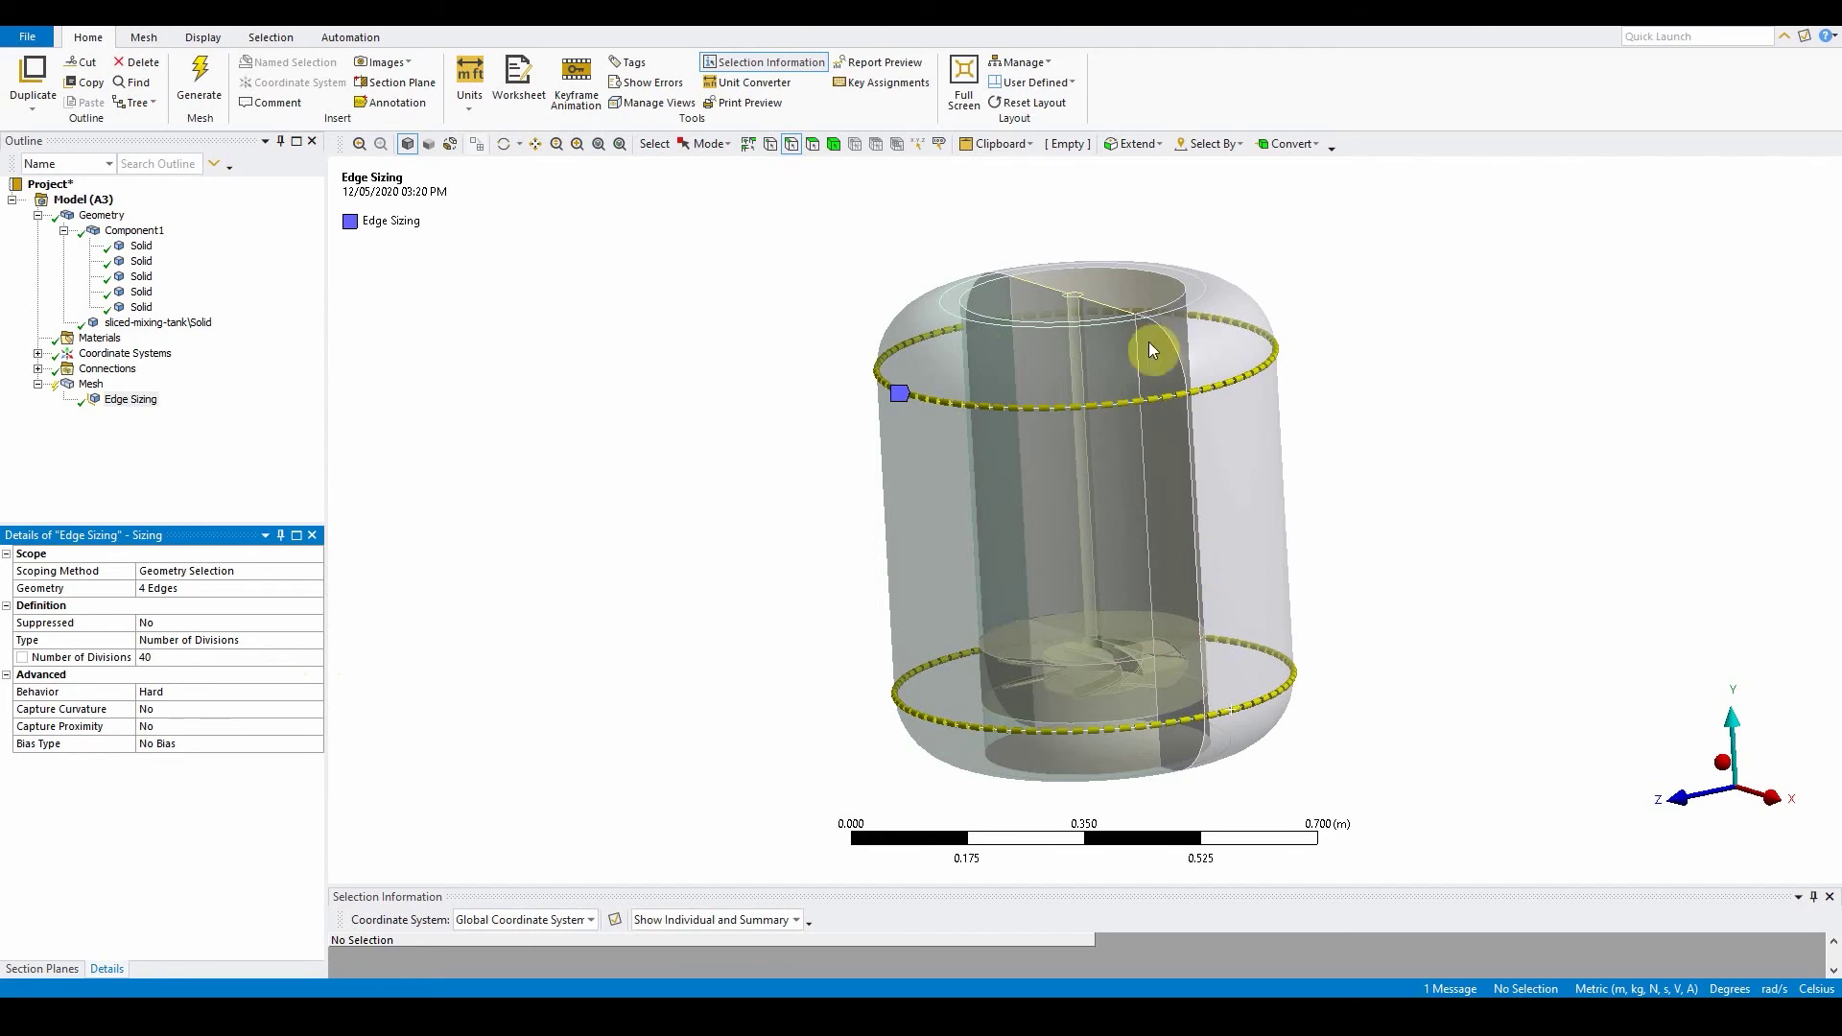
pyautogui.click(1804, 844)
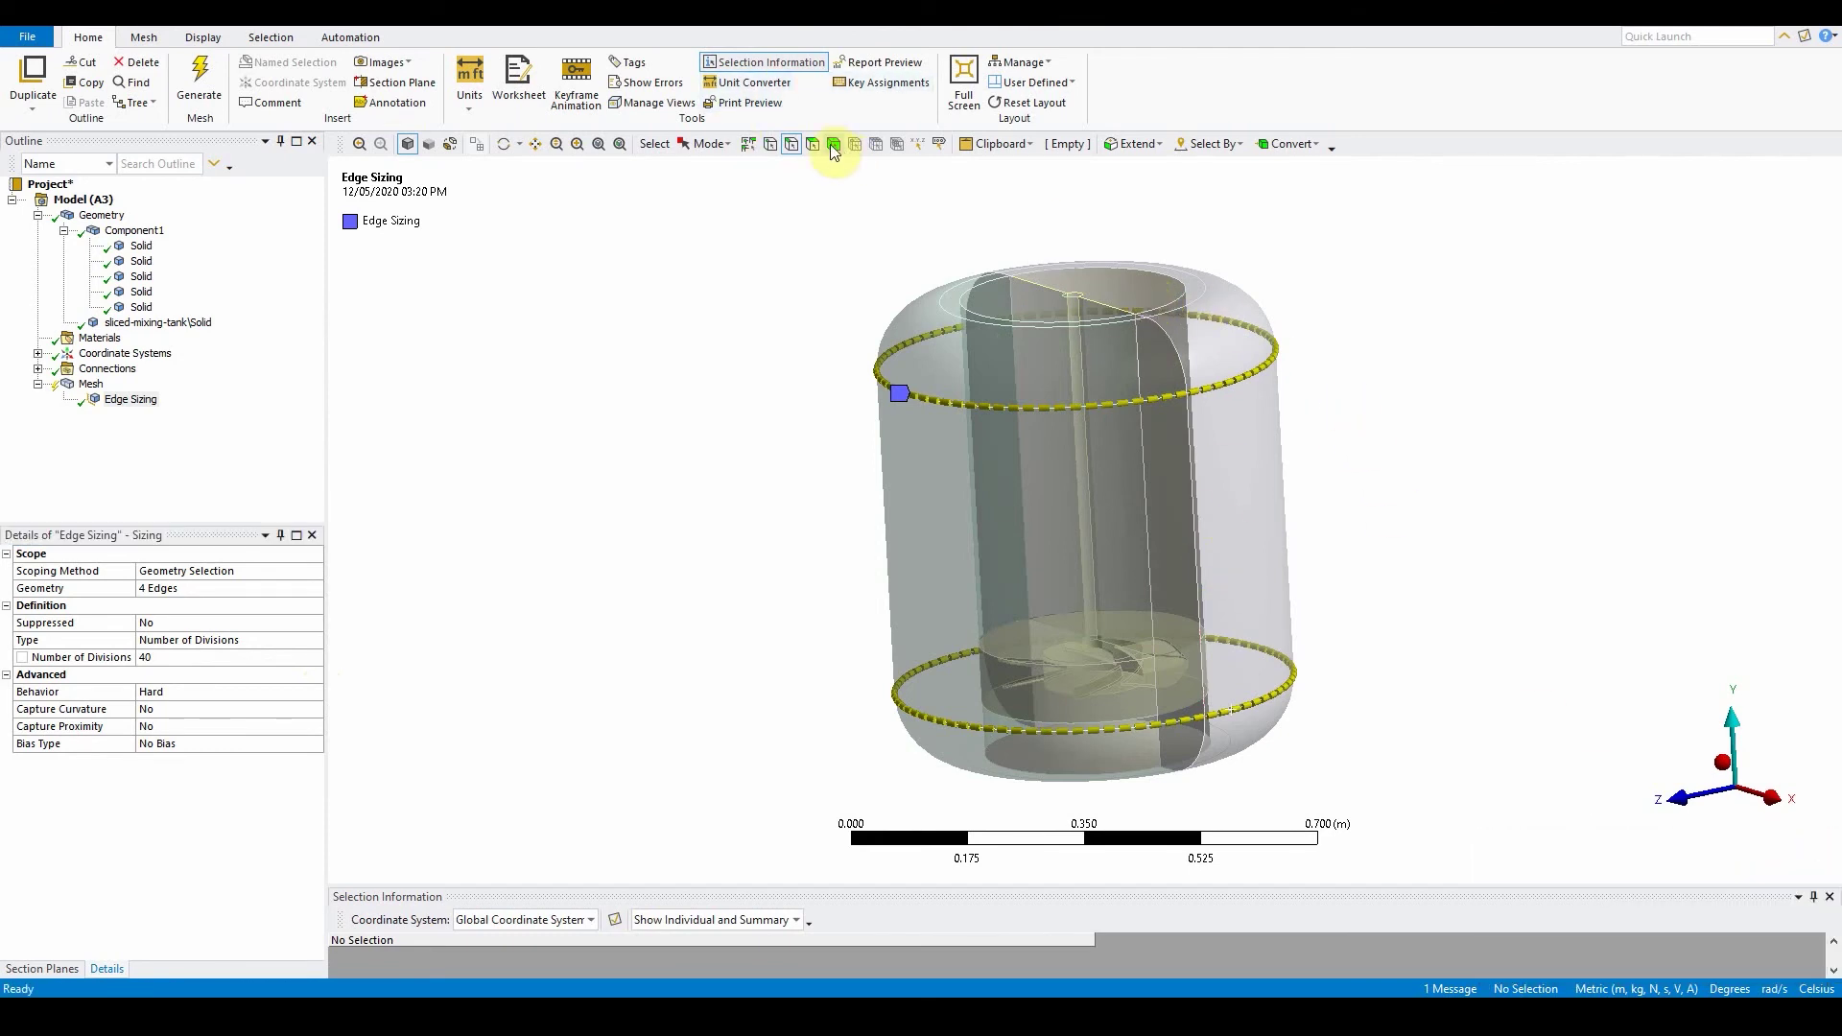
# - Isolate the half-cylinder body beside the upper shaft by hiding all other bodies
pyautogui.click(1136, 290)
pyautogui.rightClick(1136, 290)
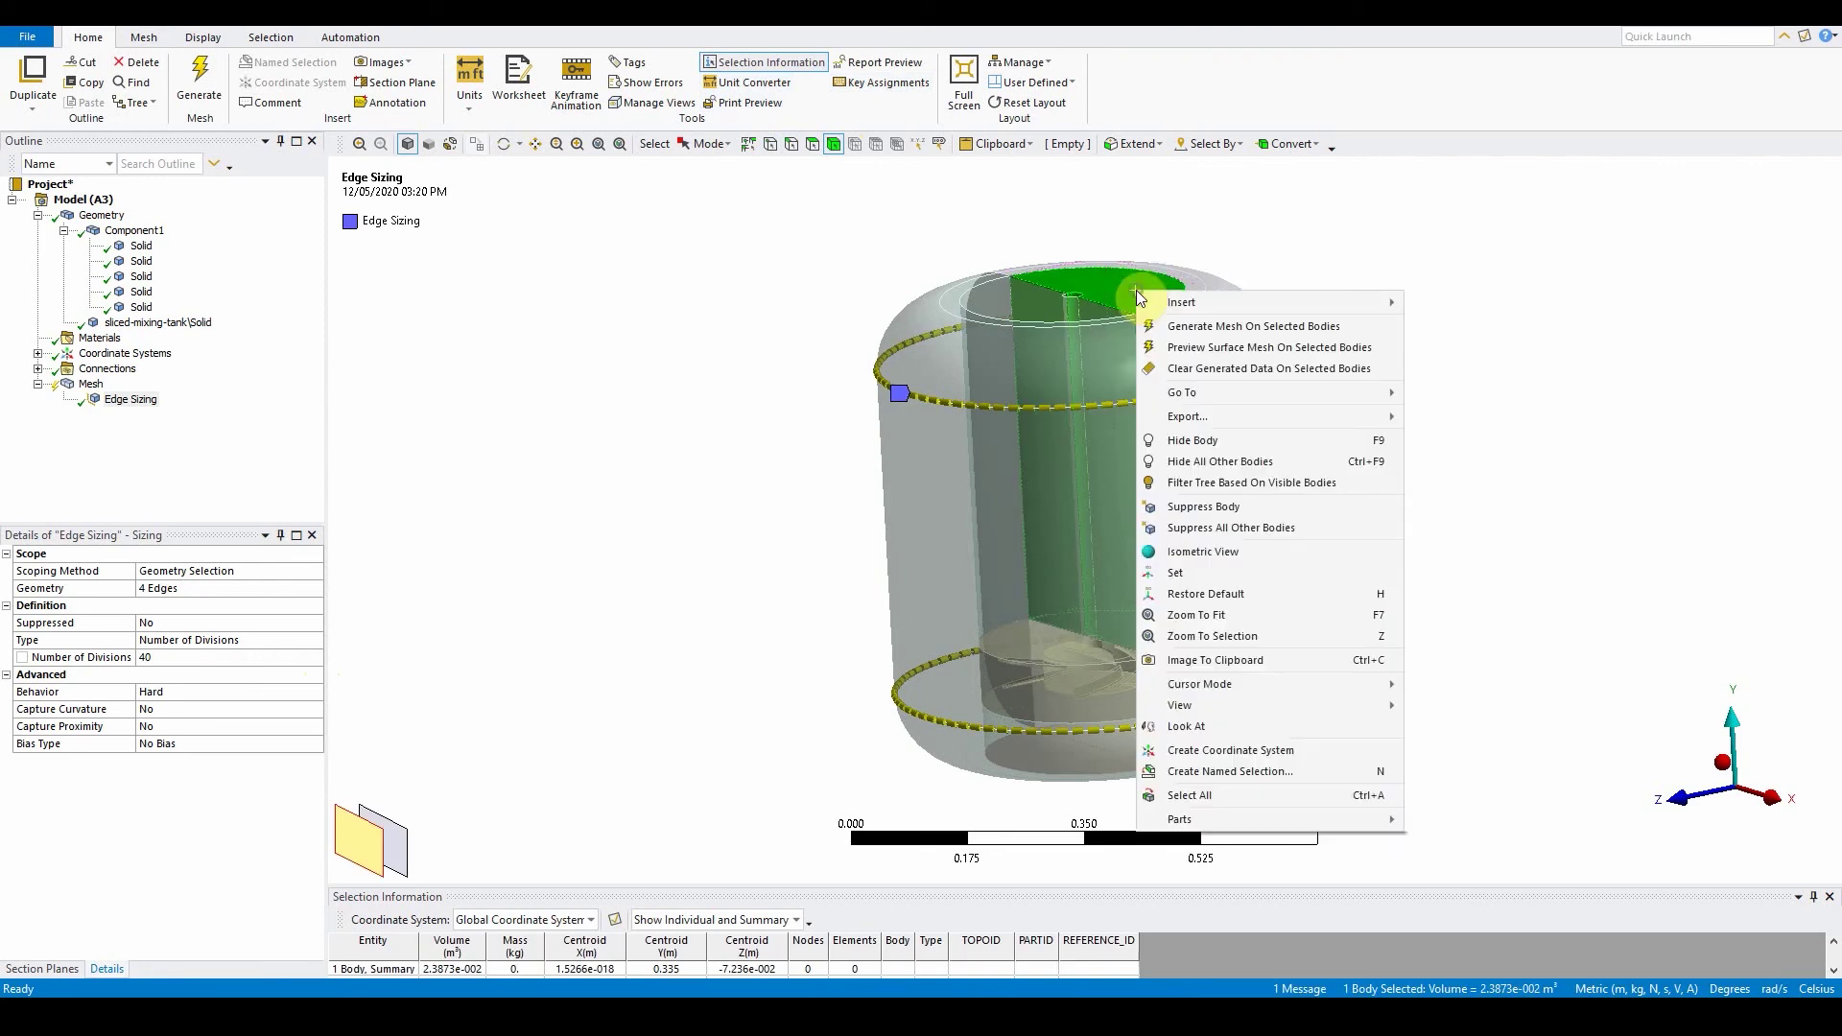
pyautogui.moveTo(1153, 306)
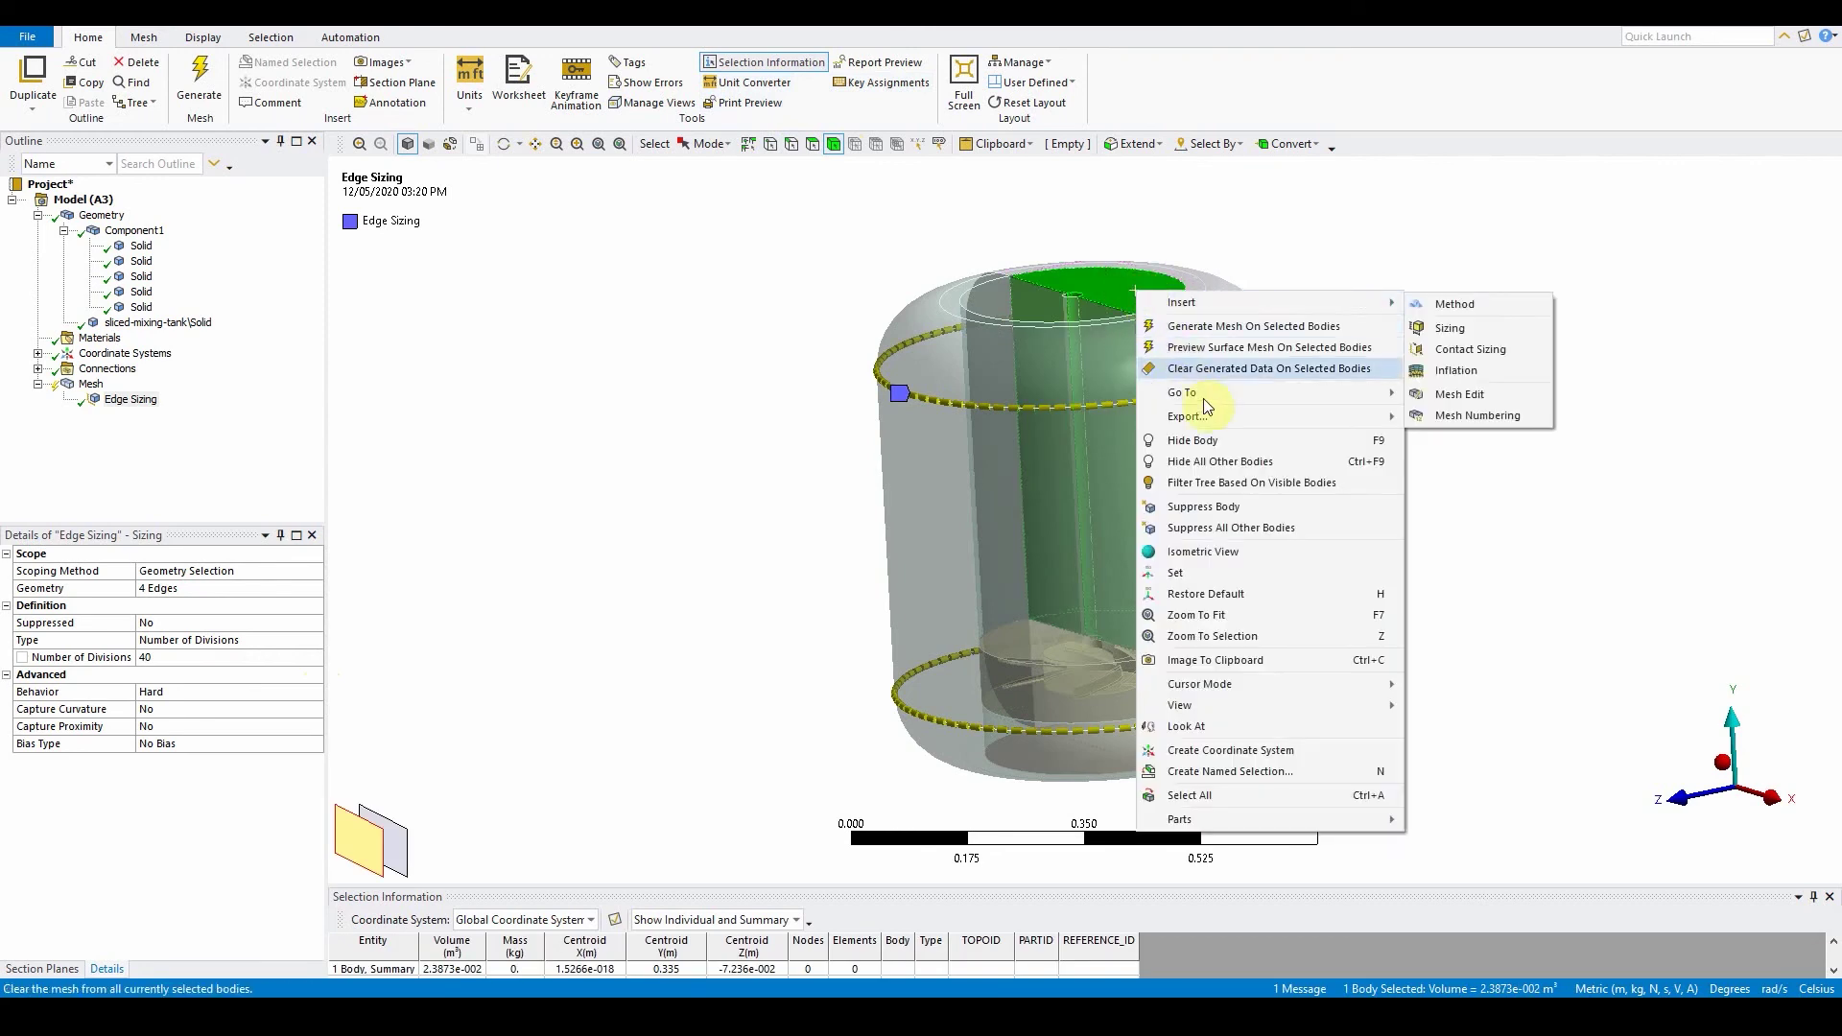
pyautogui.click(1232, 459)
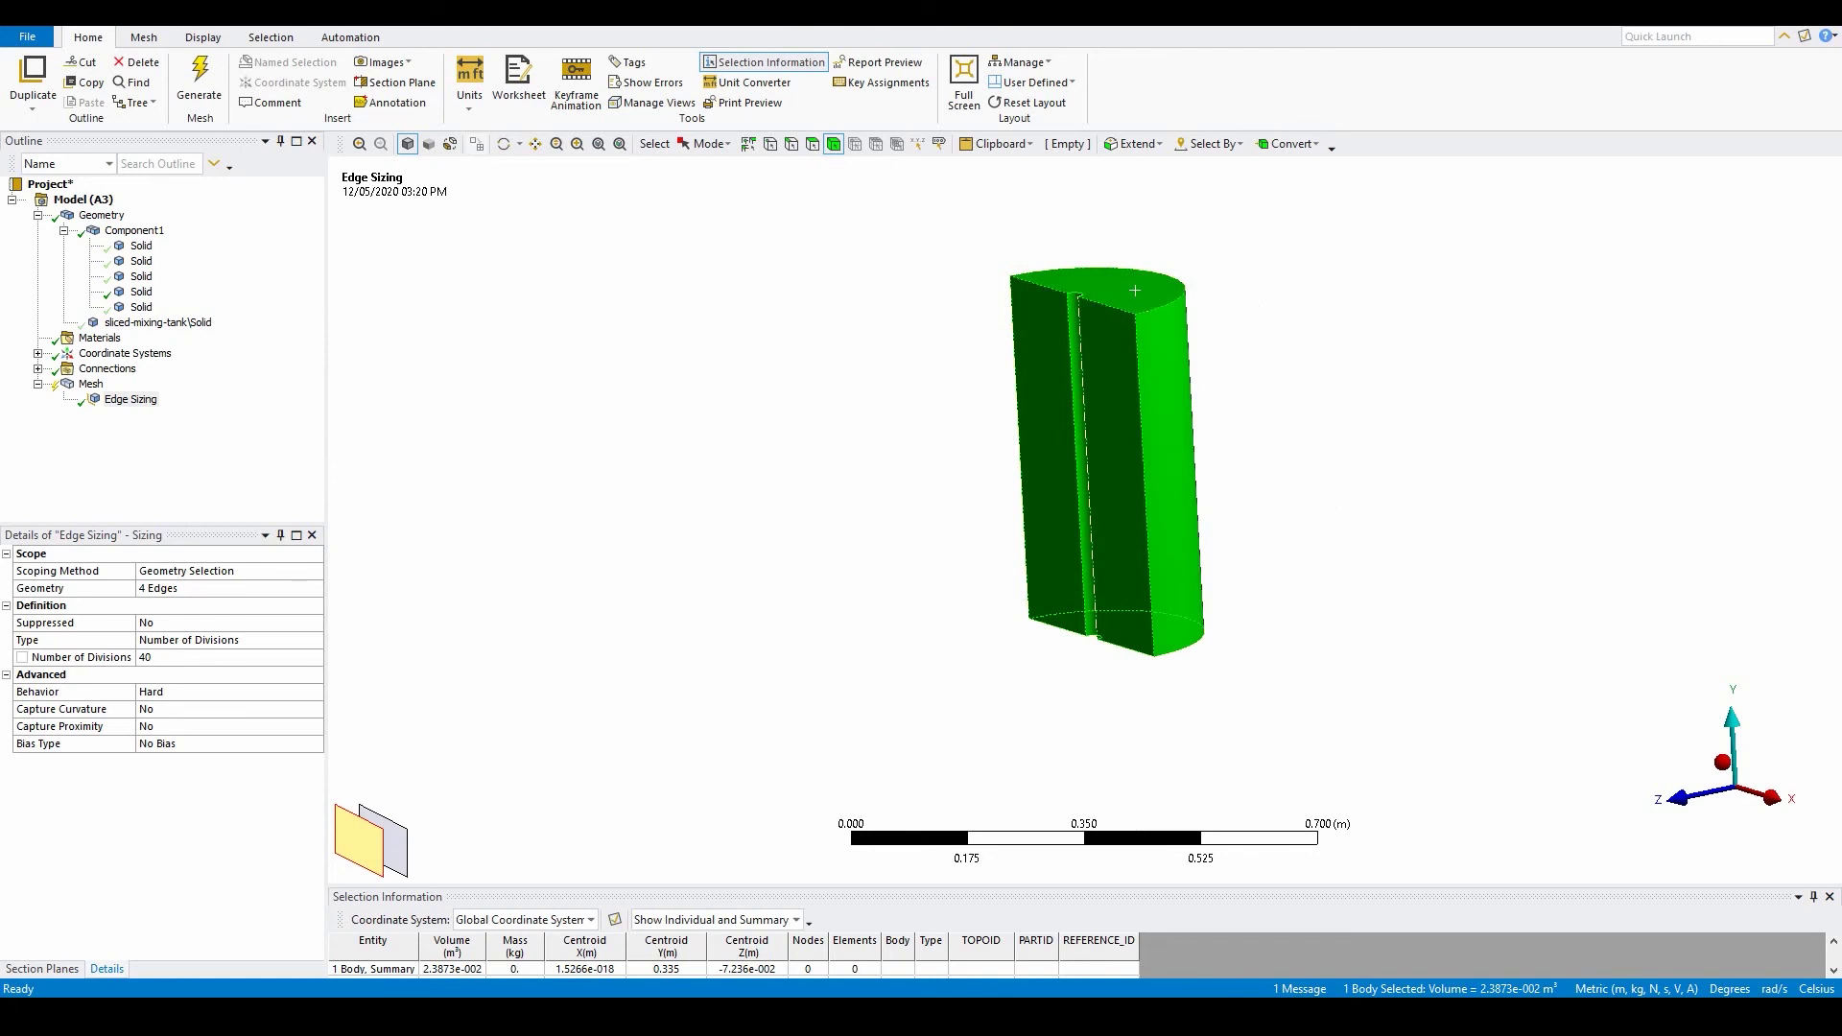
pyautogui.moveTo(1288, 389); pyautogui.dragTo(1366, 393, button='middle')
pyautogui.click(1163, 344)
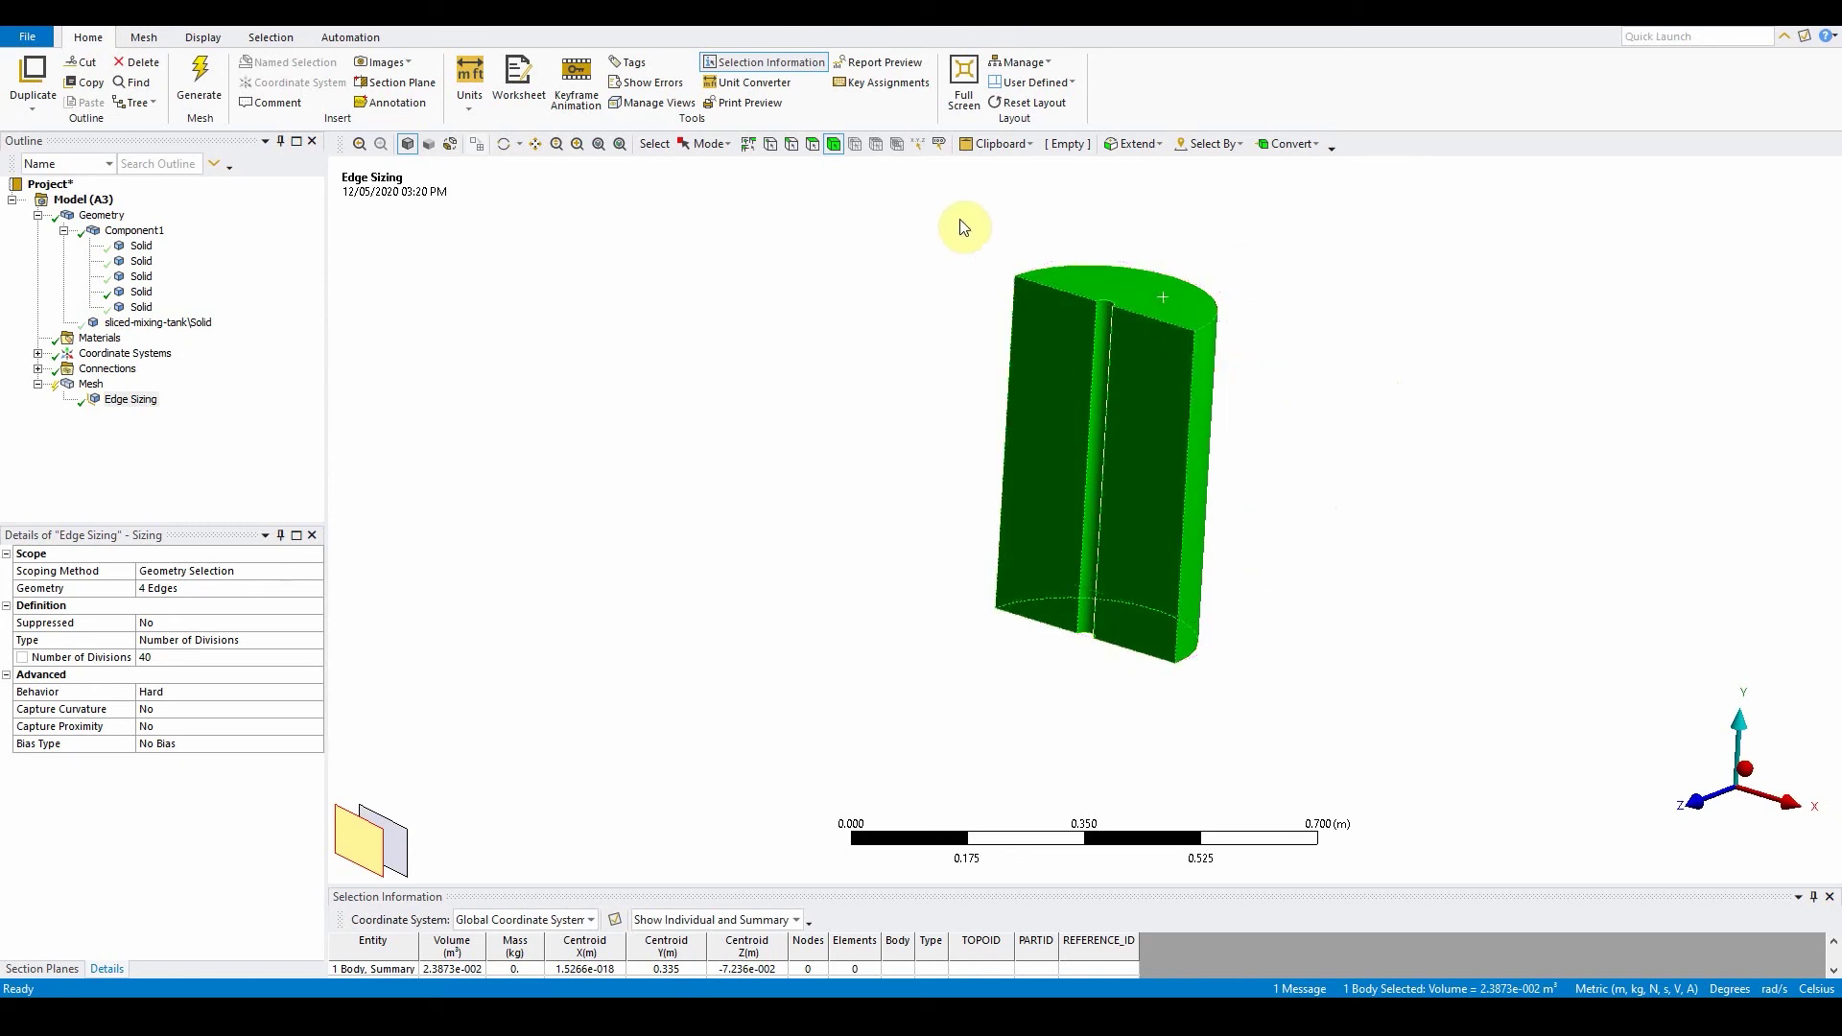
# - Turn on the edge direction display, clear the body selection and inspect the direction arrows on the half-cylinder's edges
pyautogui.click(213, 40)
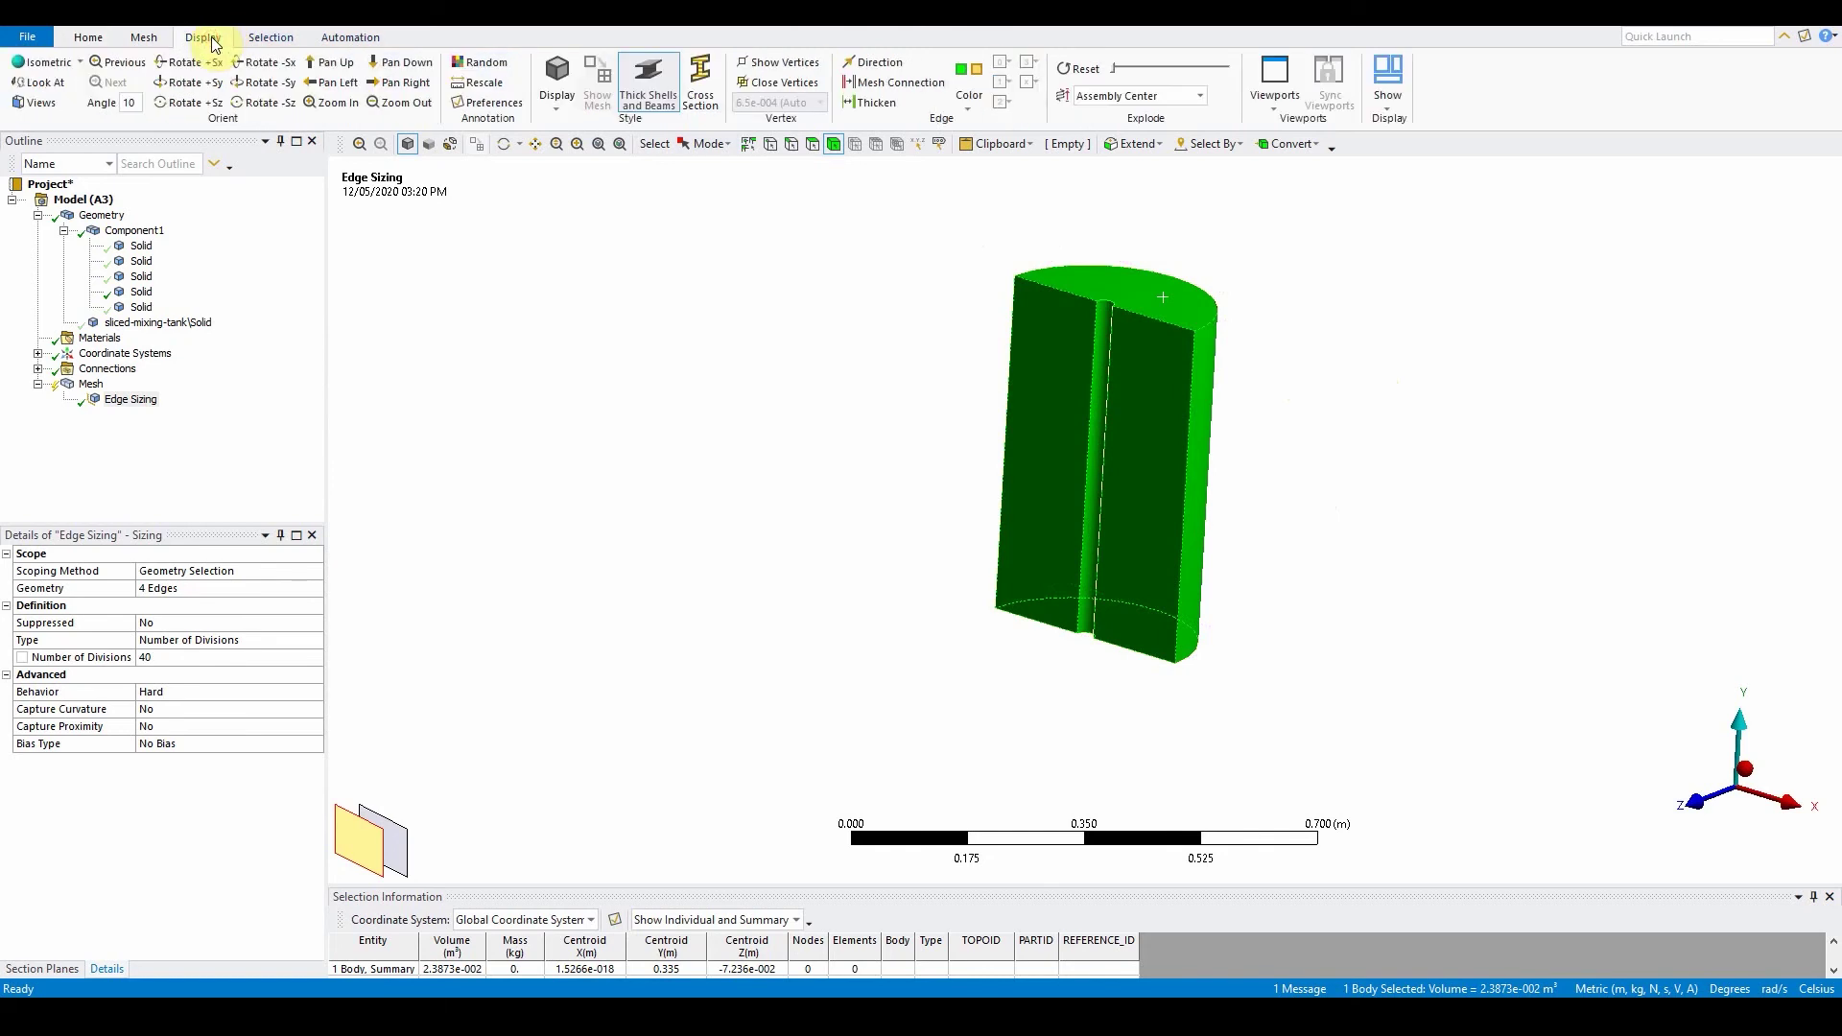
pyautogui.click(873, 62)
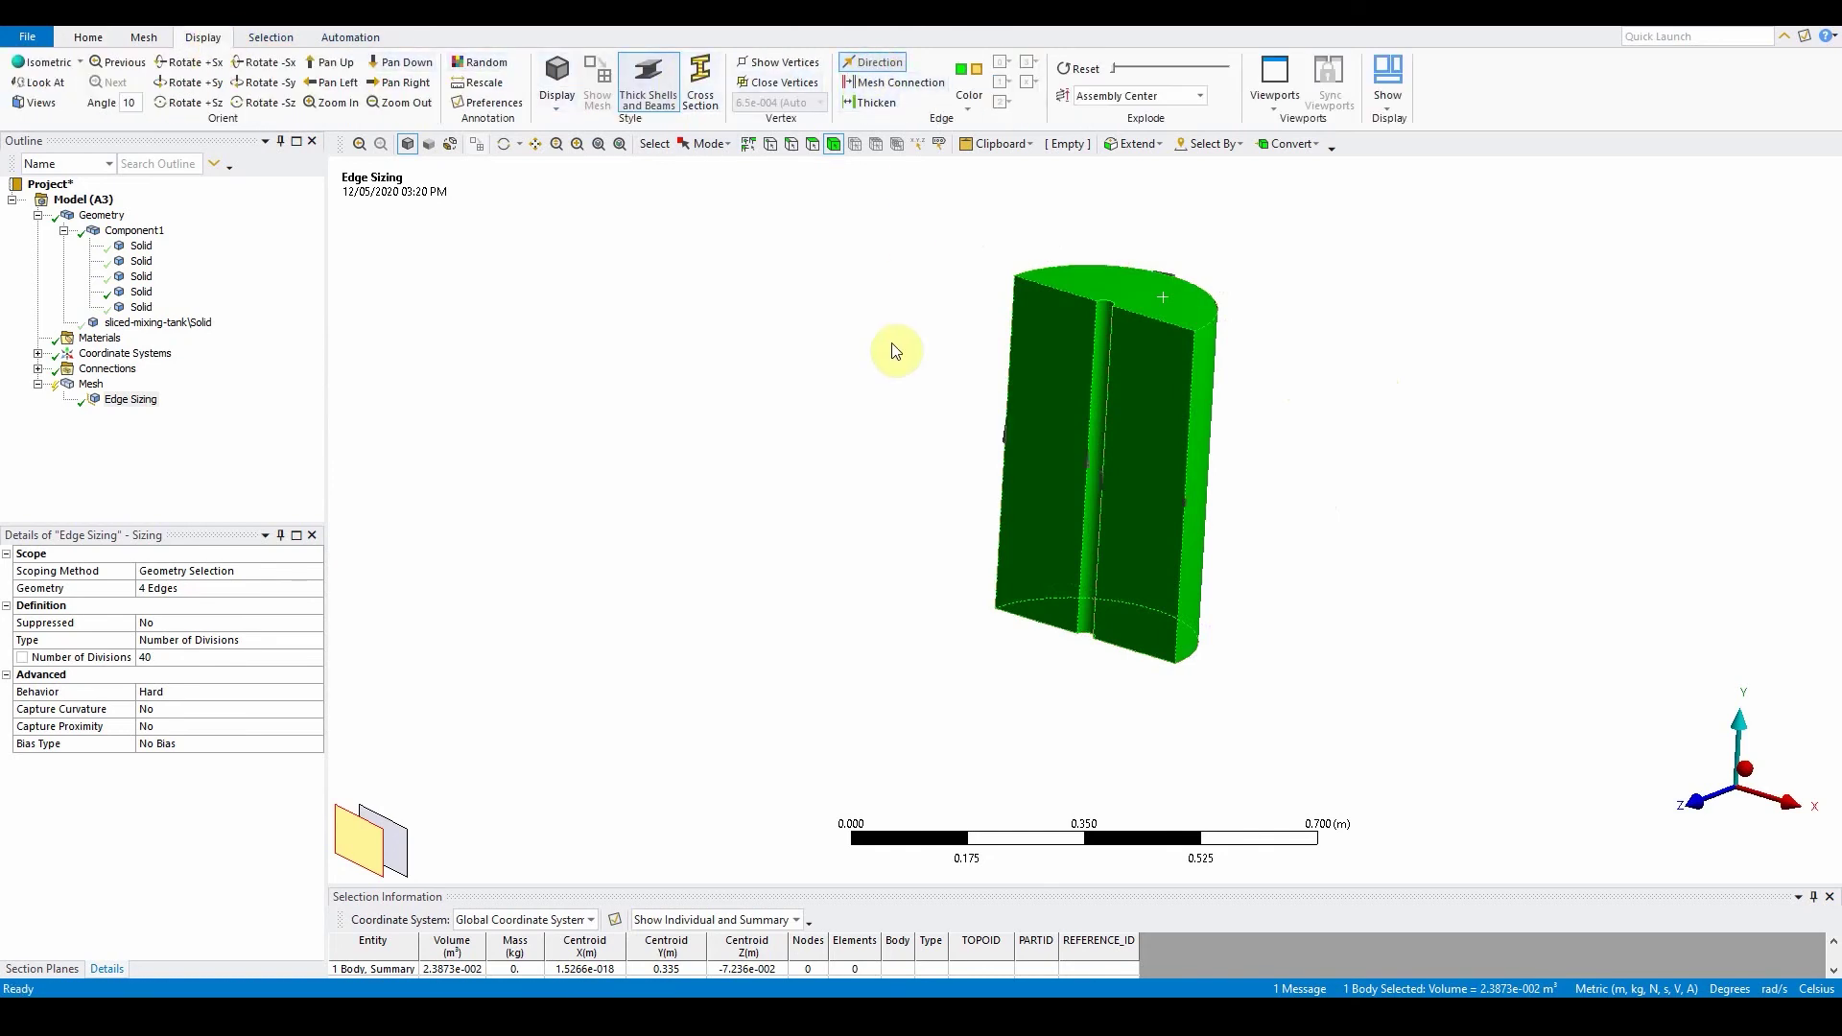
pyautogui.click(993, 534)
pyautogui.moveTo(995, 534); pyautogui.dragTo(1219, 556, button='middle')
pyautogui.scroll(2, 1077, 514)
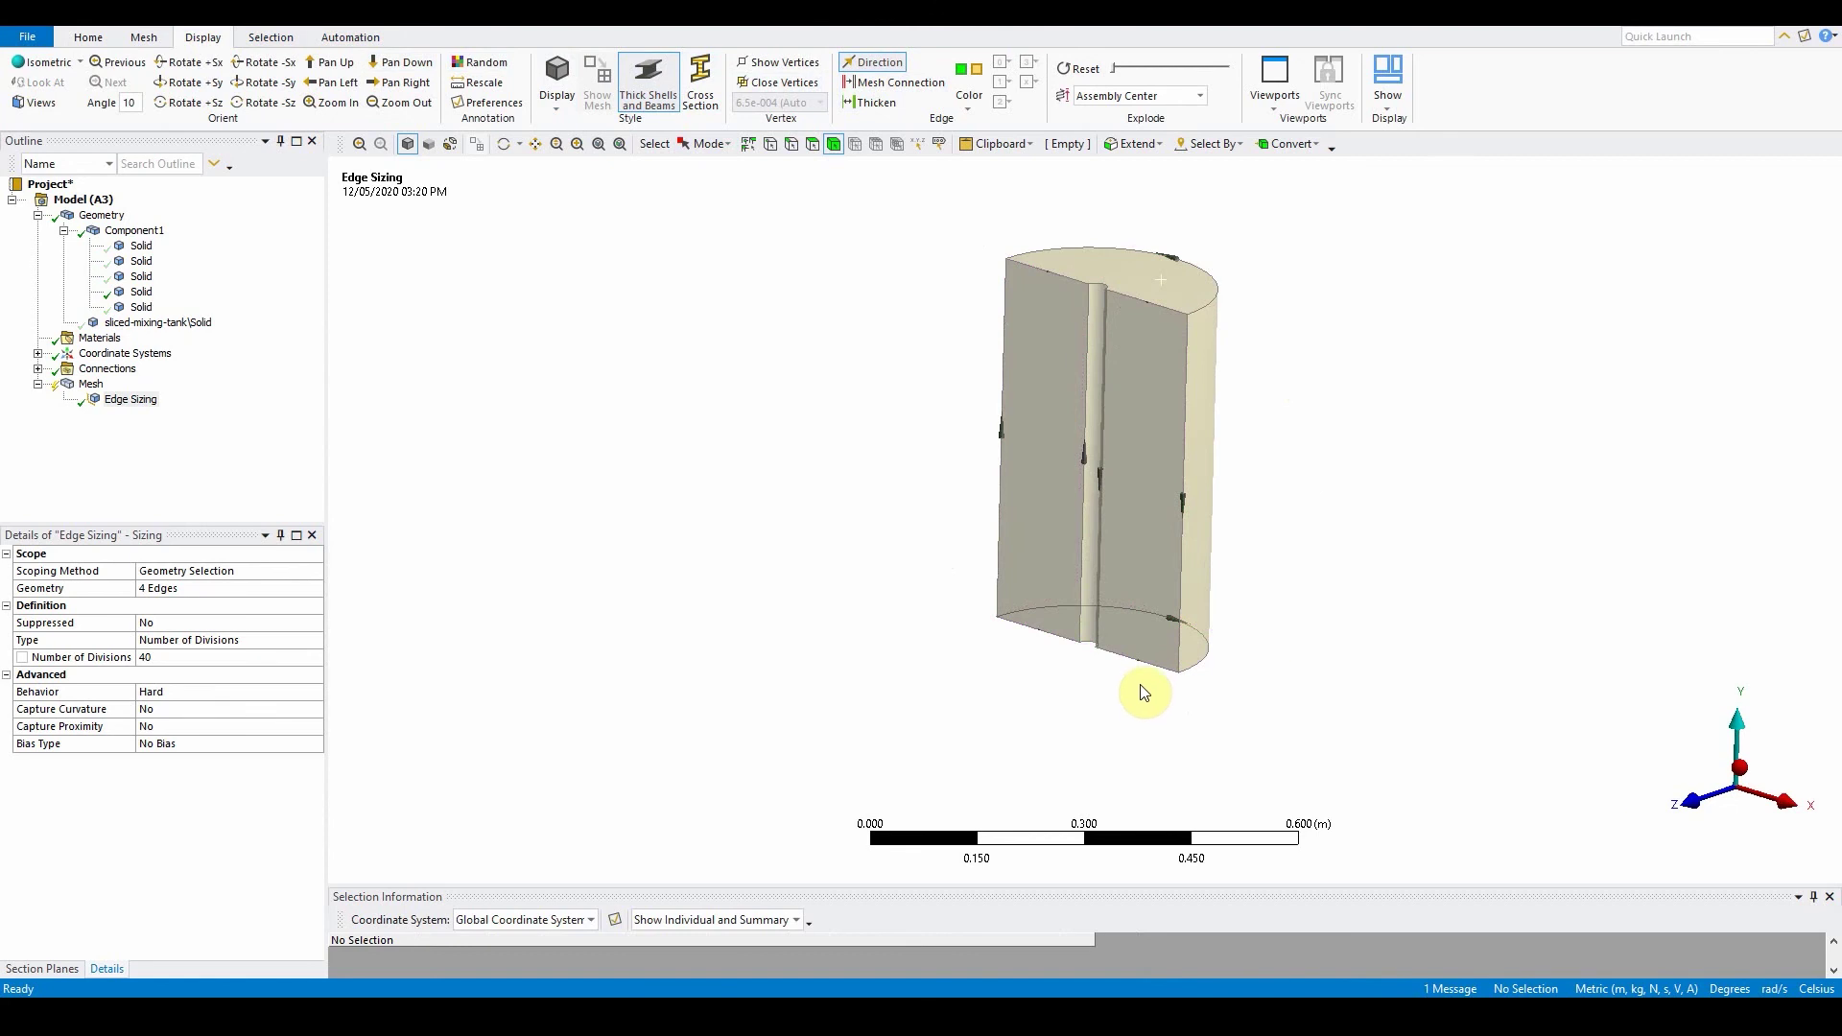
pyautogui.scroll(3, 1139, 687)
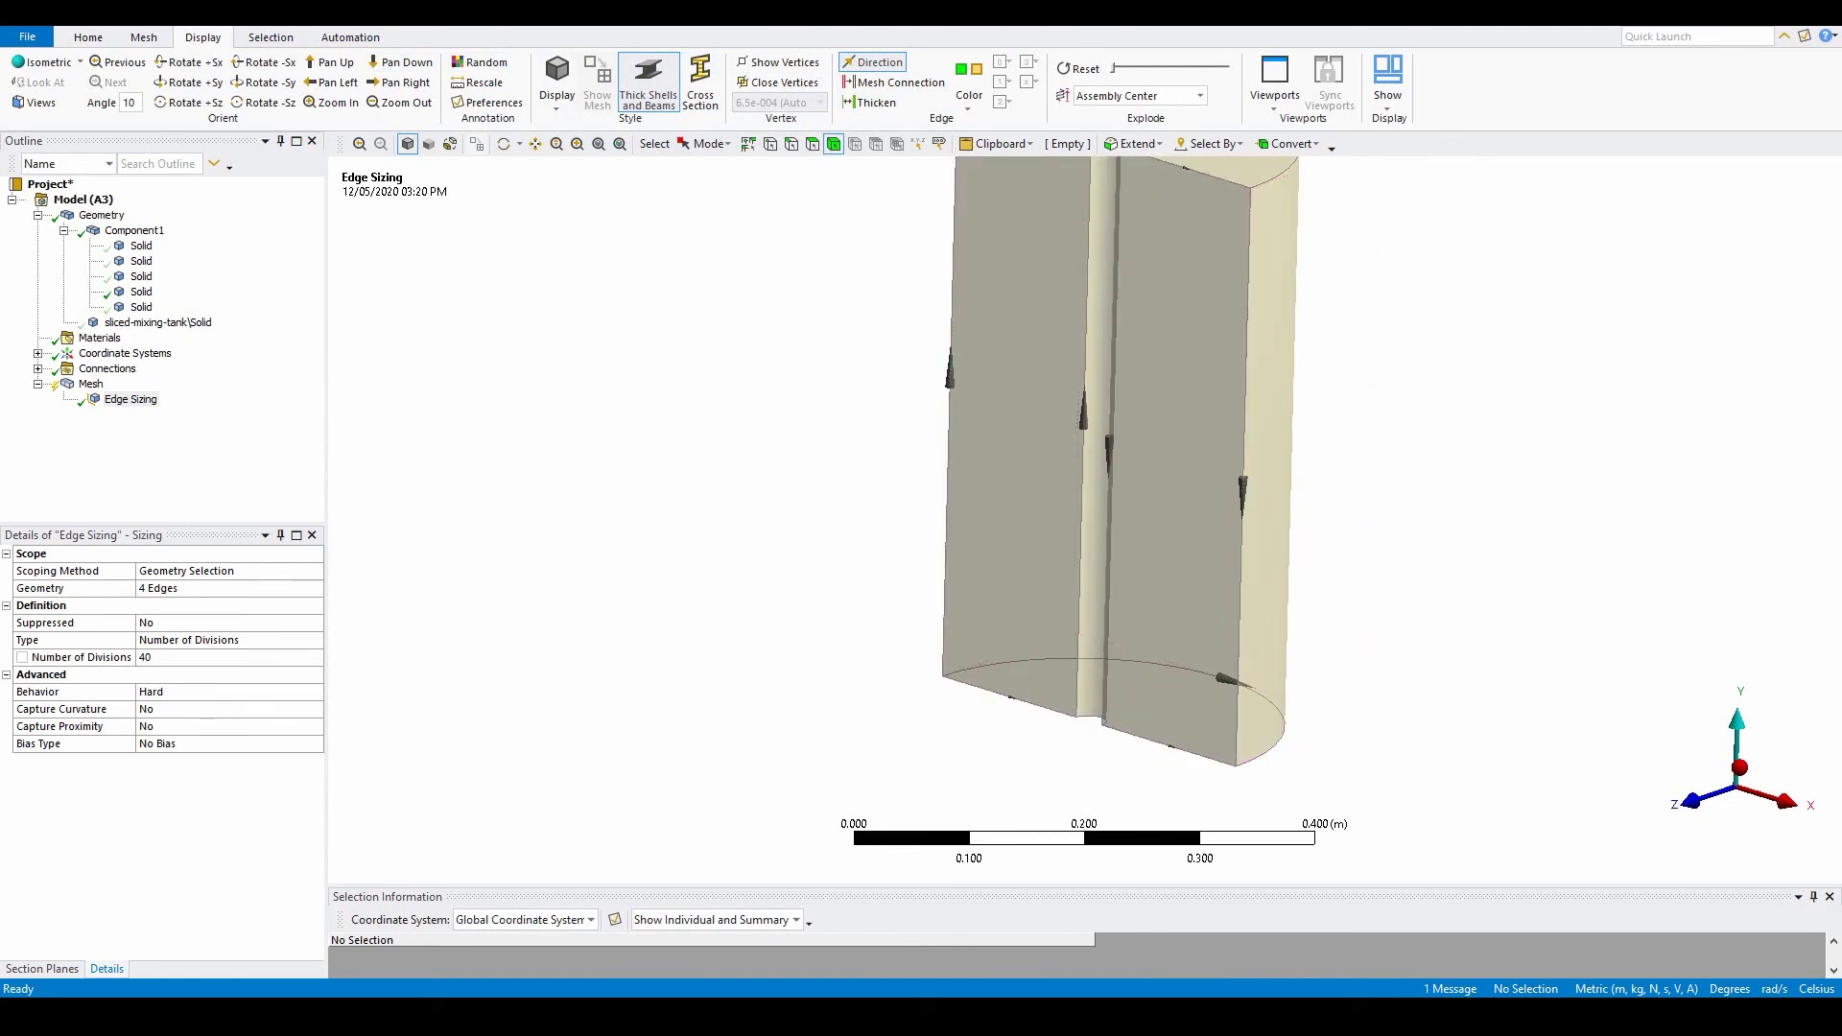
pyautogui.scroll(-2, 1430, 336)
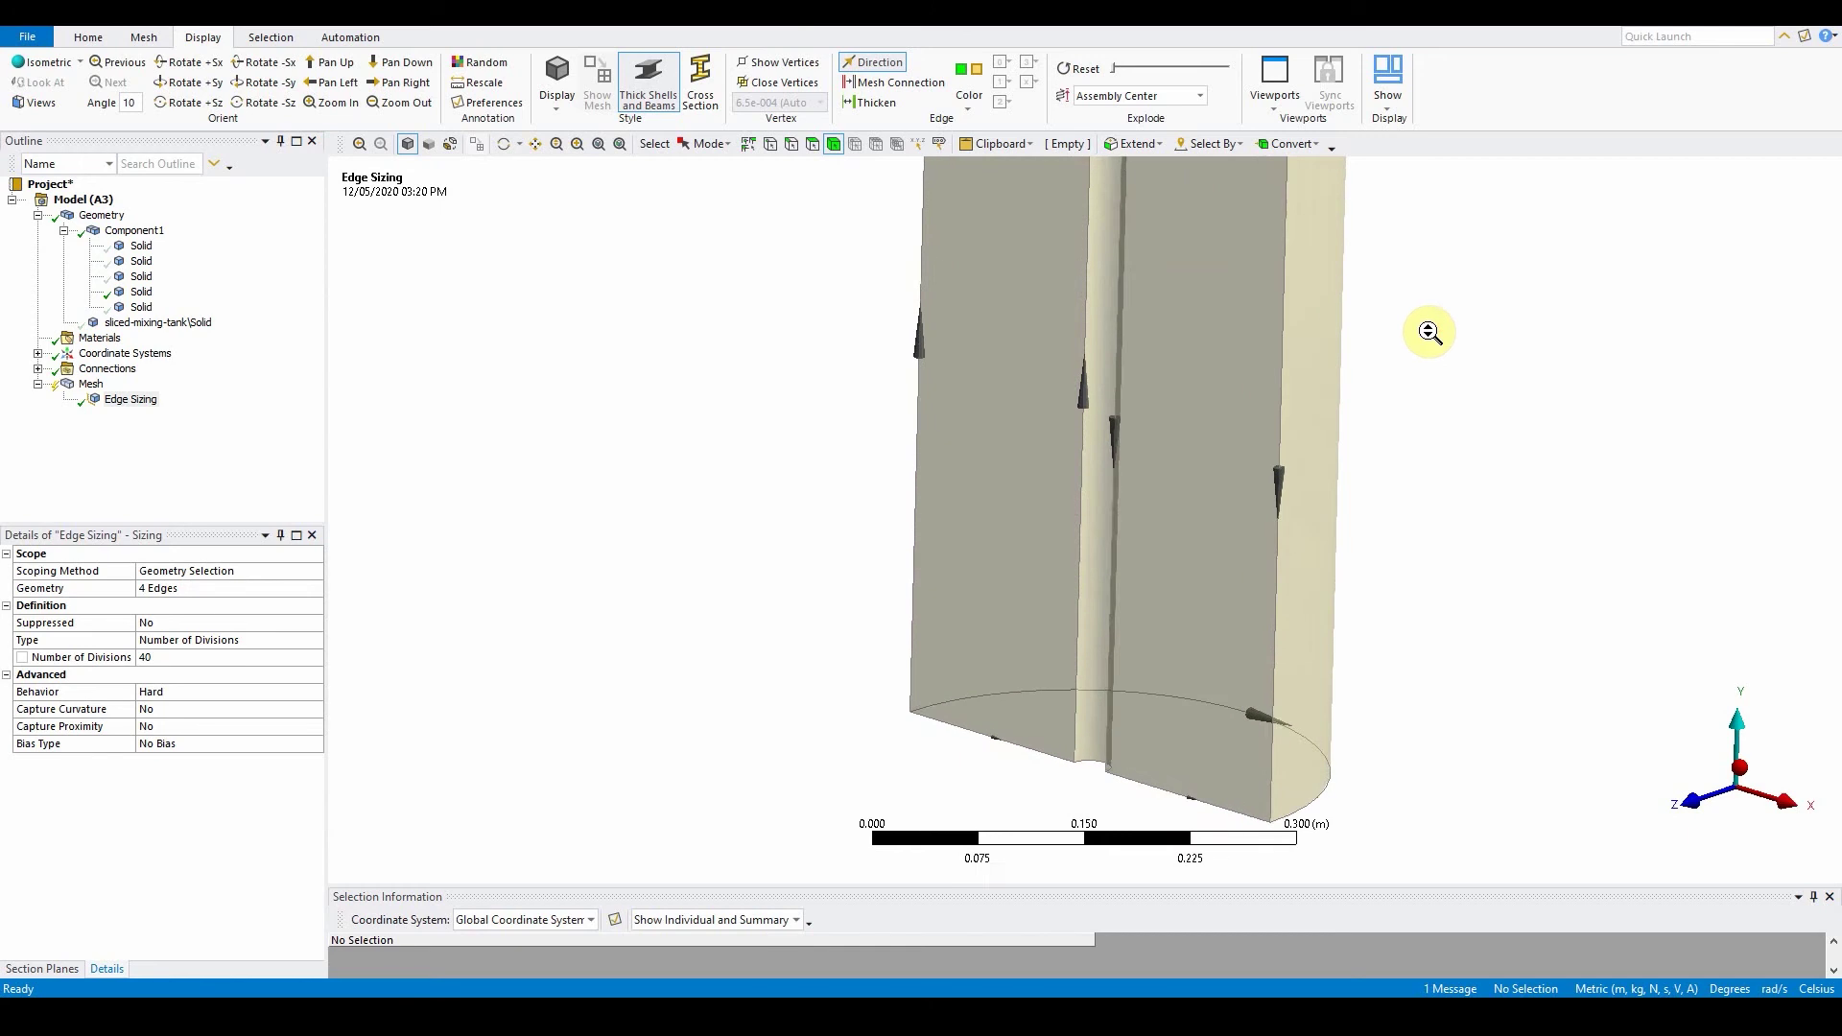
# - Insert an edge sizing on the four straight radial edges at the top and bottom of the half-cylinder's flat side
pyautogui.click(793, 146)
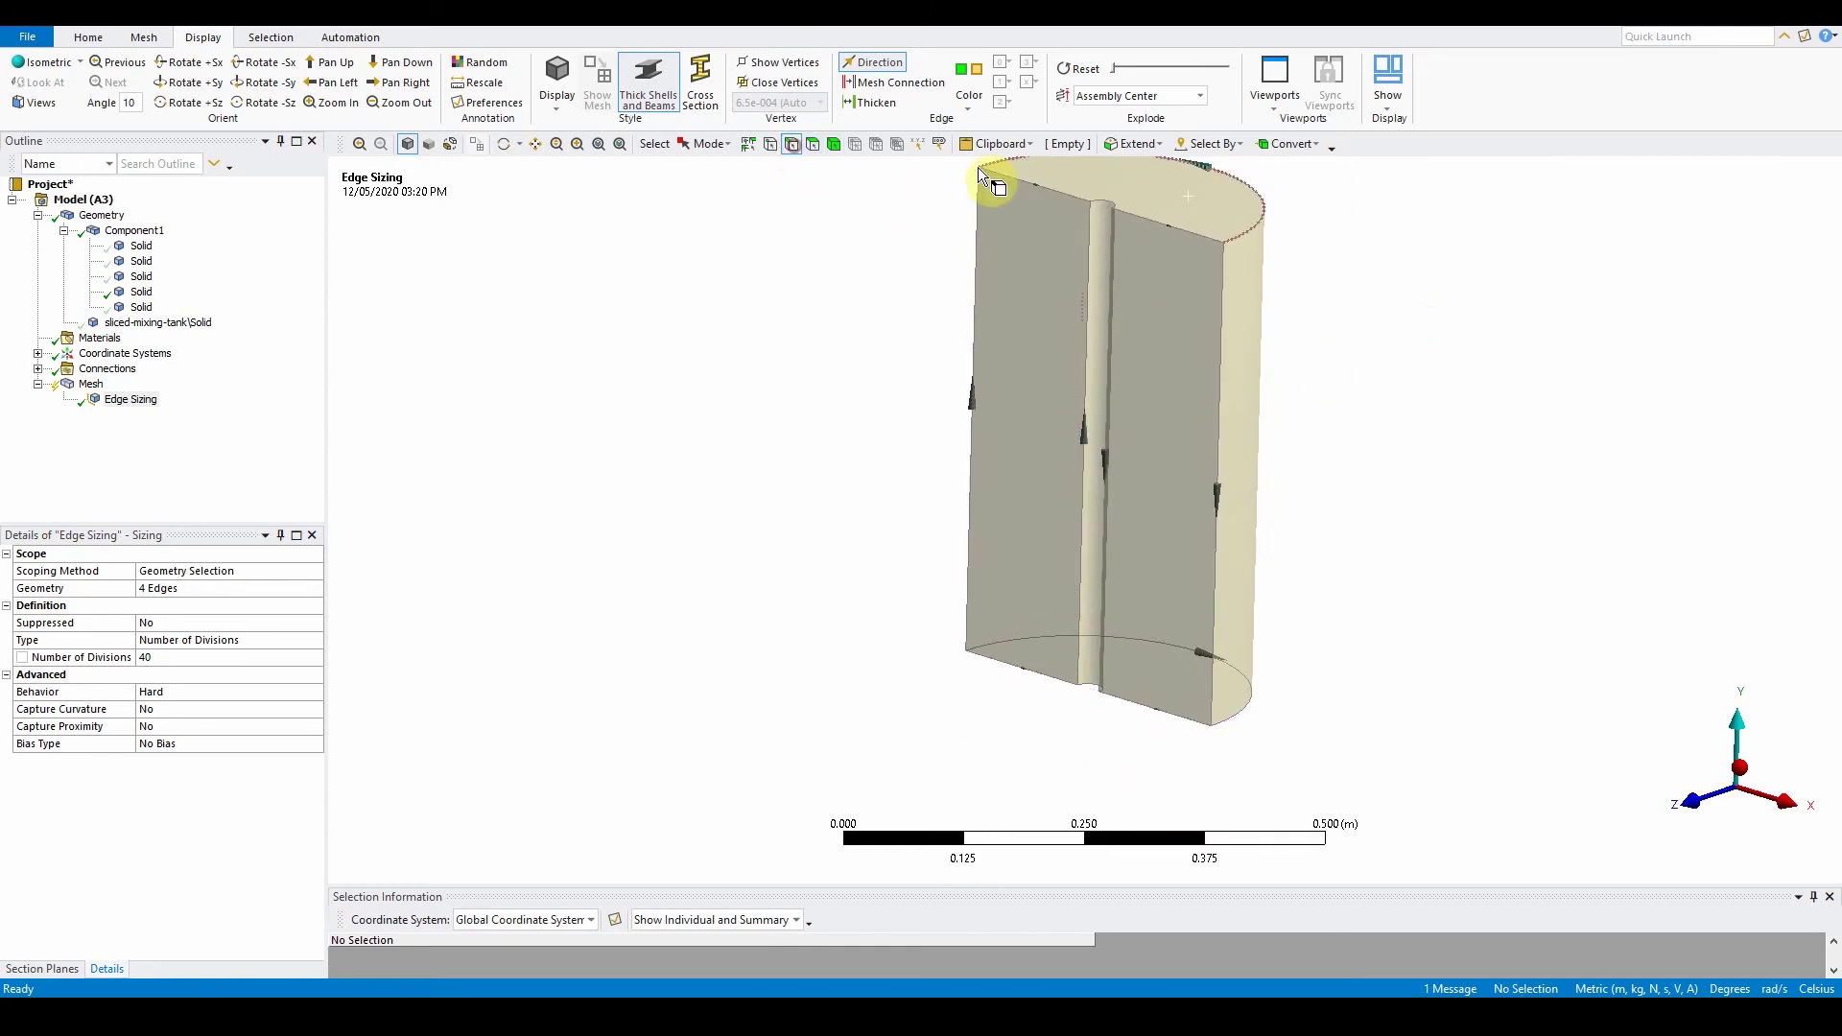
pyautogui.click(1046, 187)
pyautogui.keyDown('ctrl'); pyautogui.click(1177, 229); pyautogui.keyUp('ctrl')
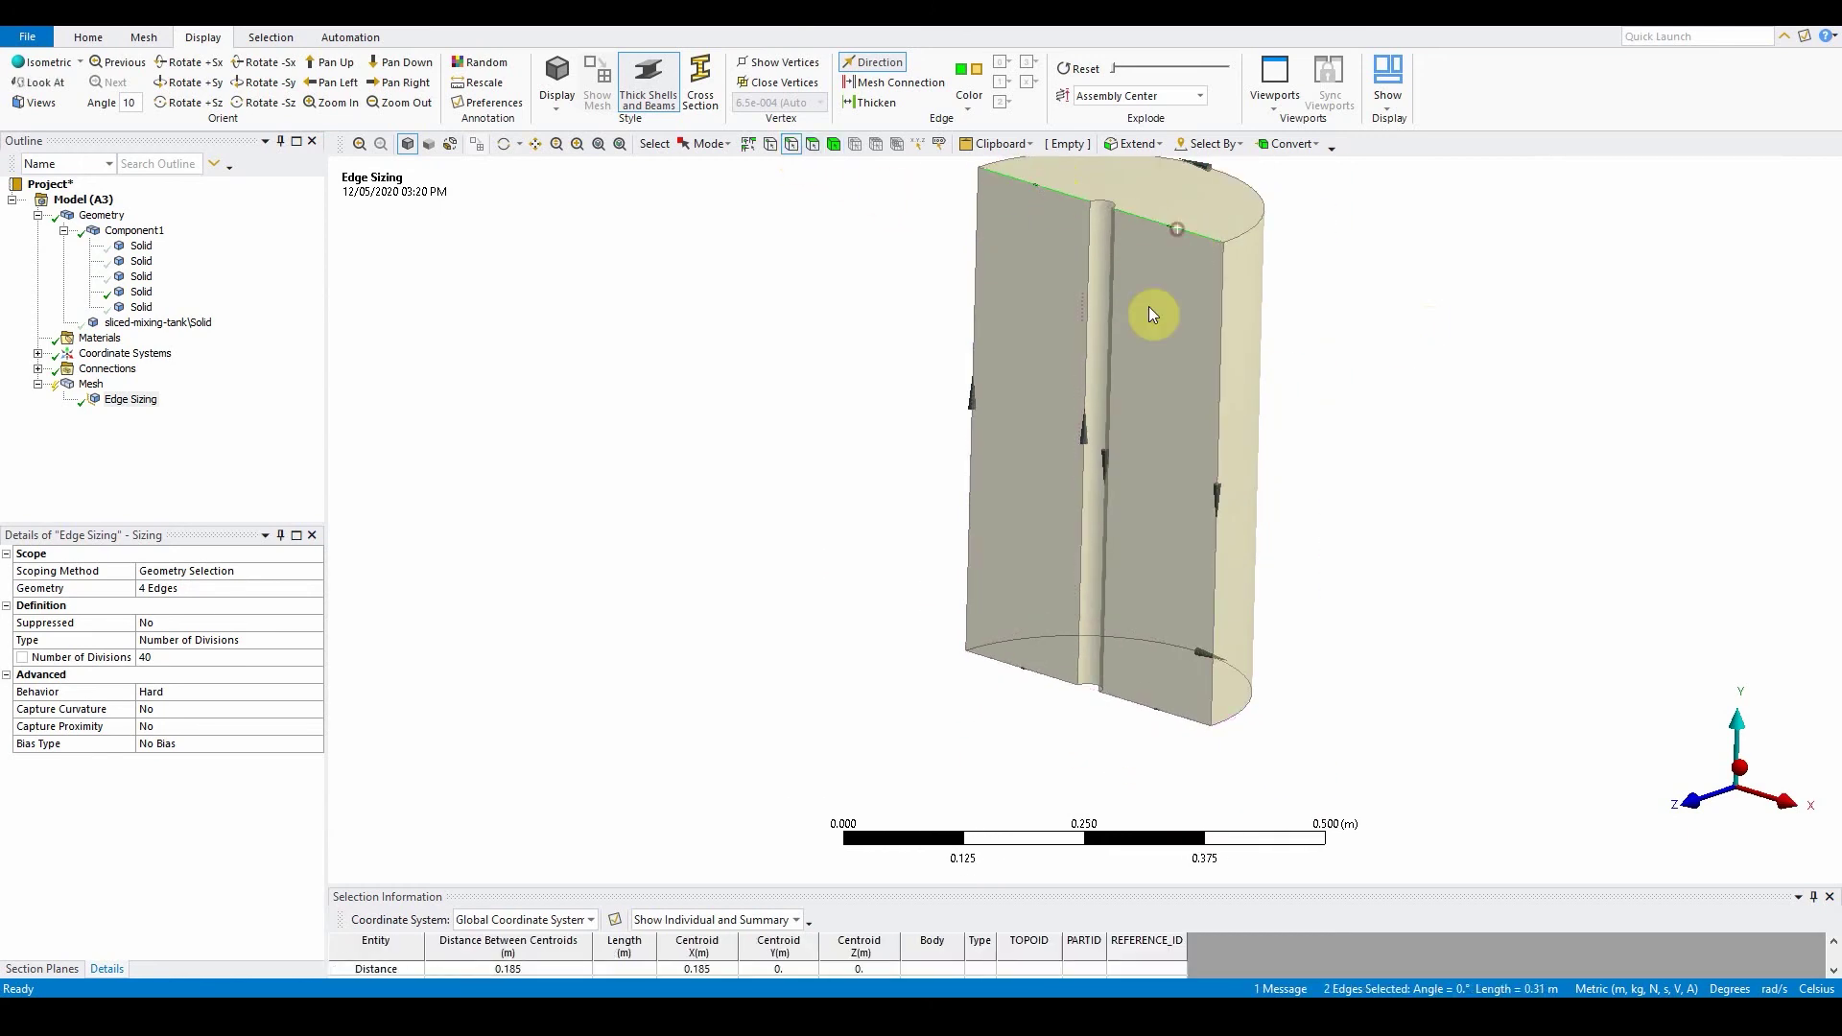
pyautogui.keyDown('ctrl'); pyautogui.click(1038, 671); pyautogui.keyUp('ctrl')
pyautogui.keyDown('ctrl'); pyautogui.click(1149, 704); pyautogui.keyUp('ctrl')
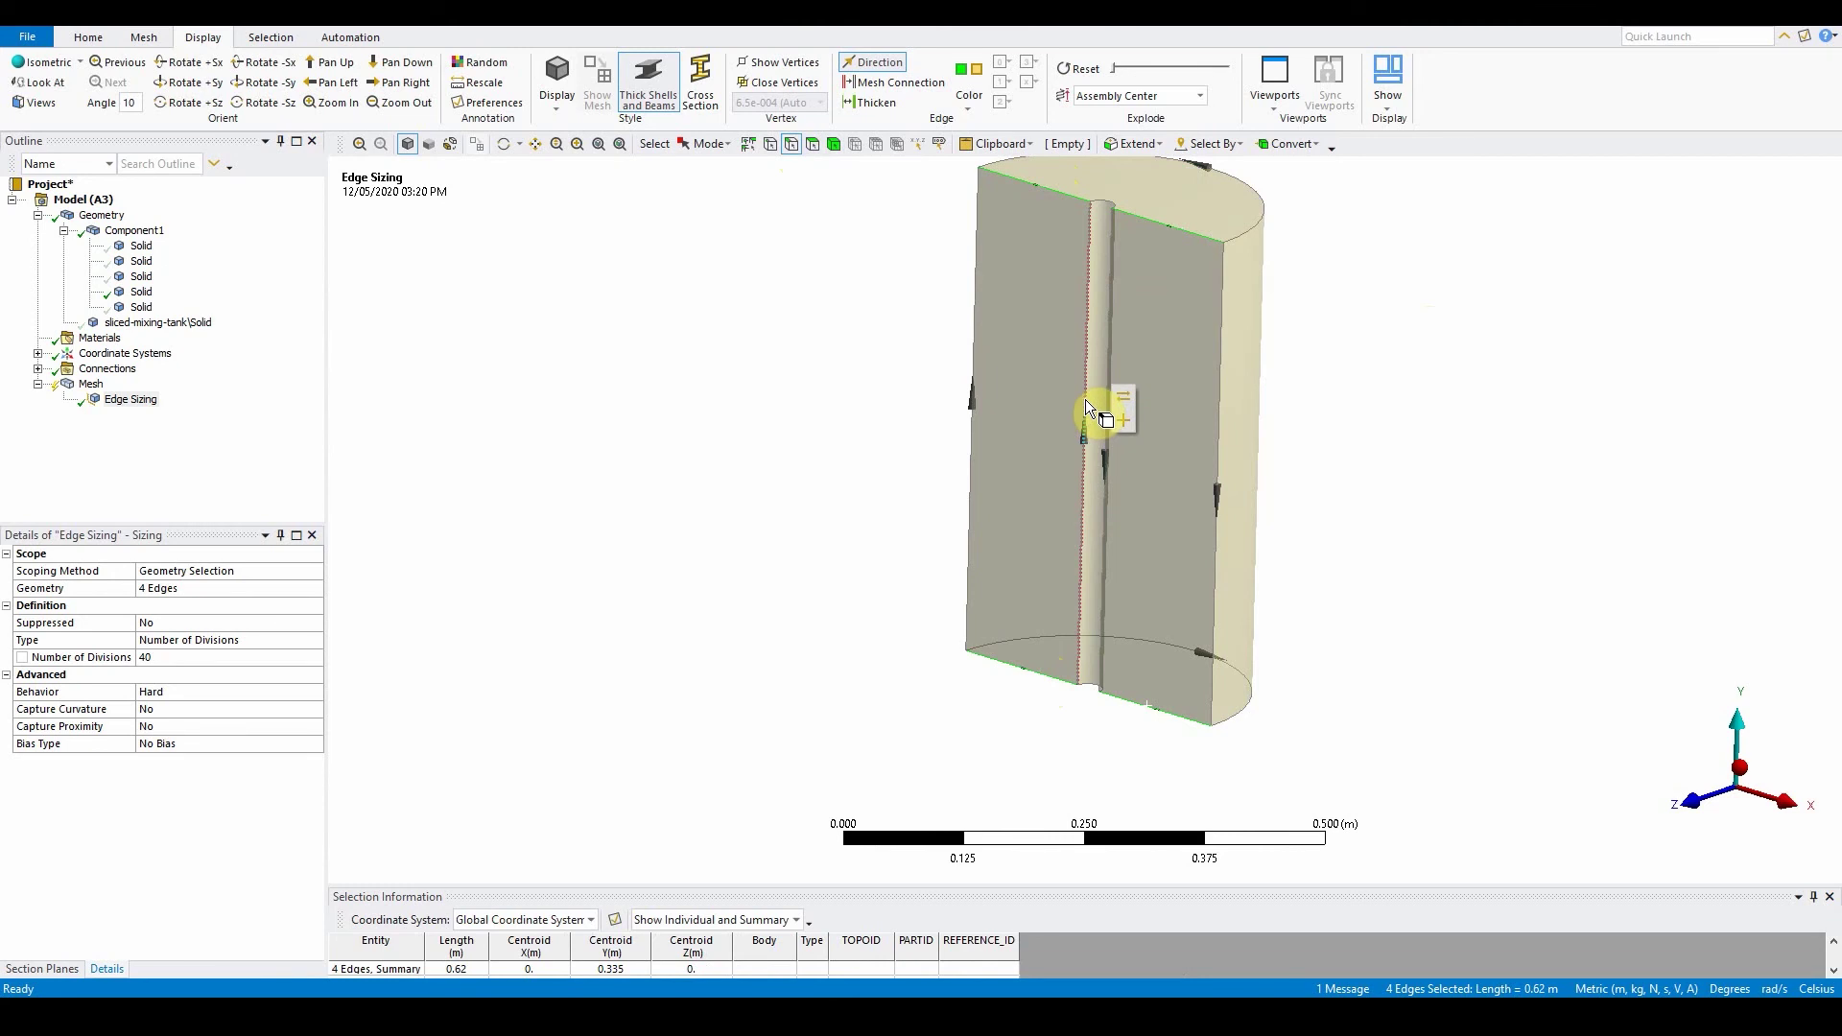
pyautogui.rightClick(94, 397)
pyautogui.moveTo(176, 393)
pyautogui.click(403, 401)
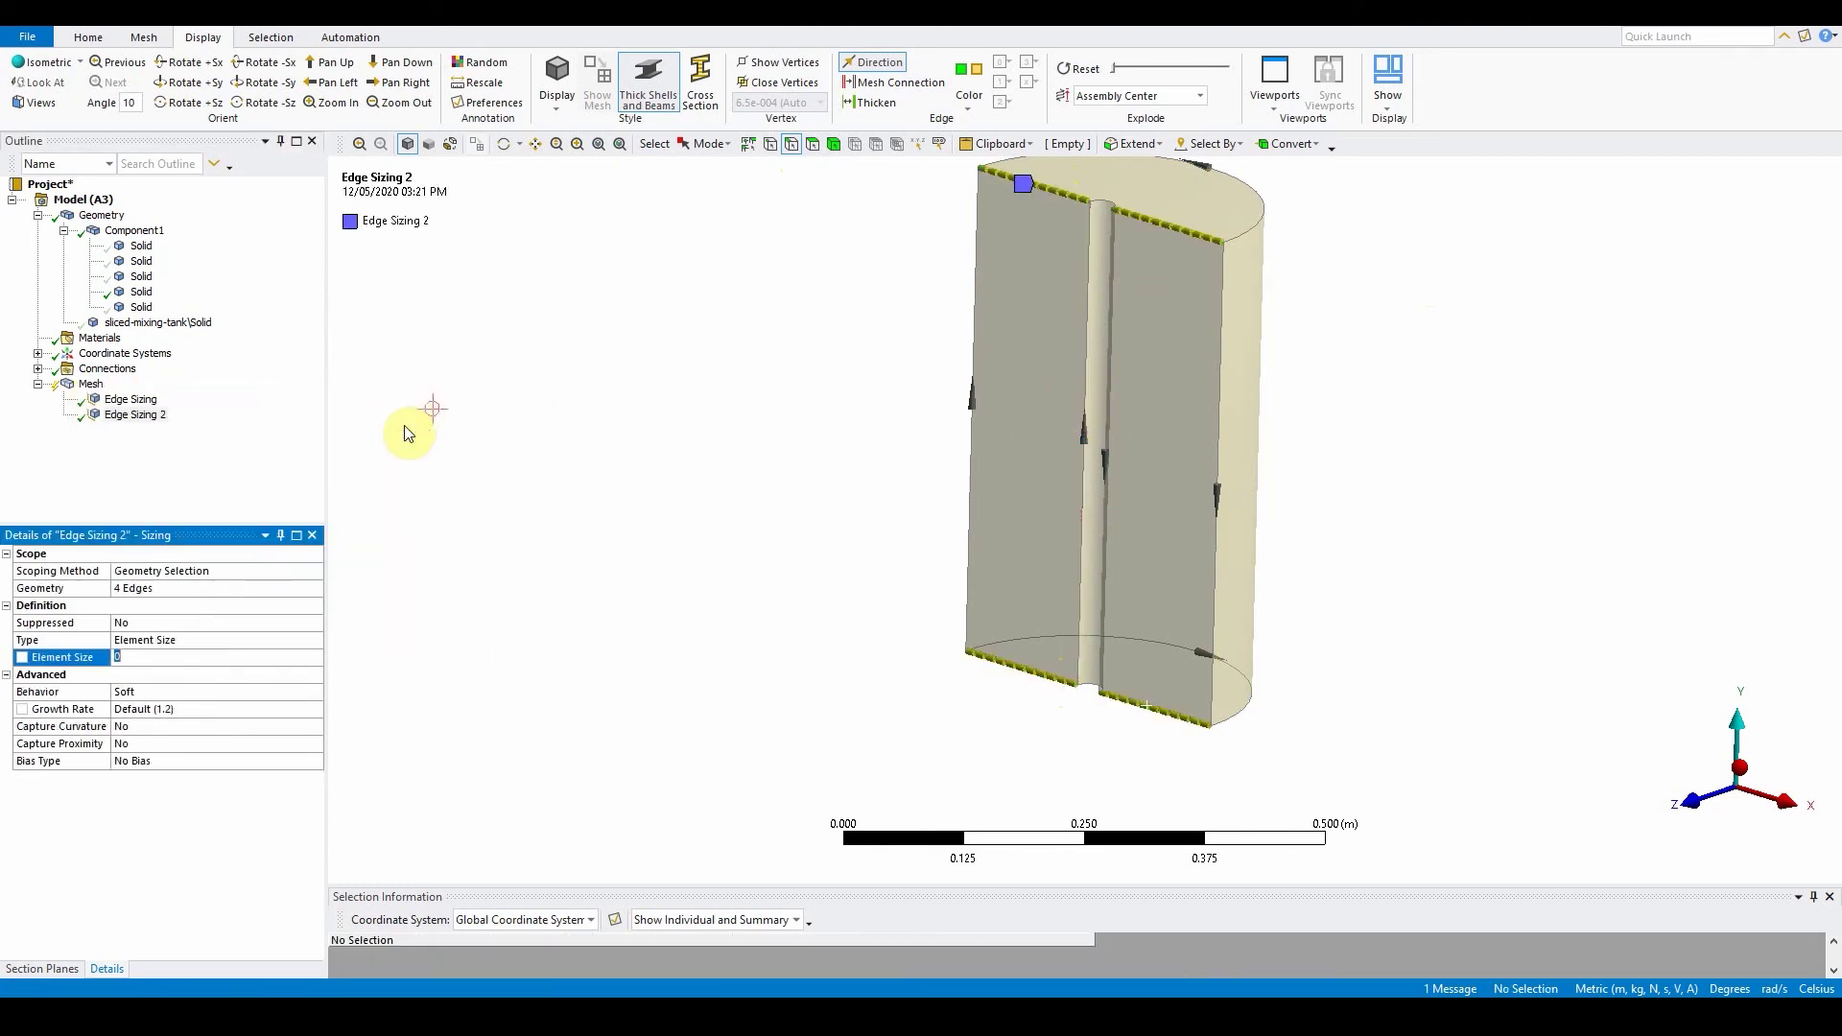
# - Define the radial edge sizing by Number of Divisions with 30 divisions and set its behavior to Hard
pyautogui.click(175, 639)
pyautogui.click(315, 639)
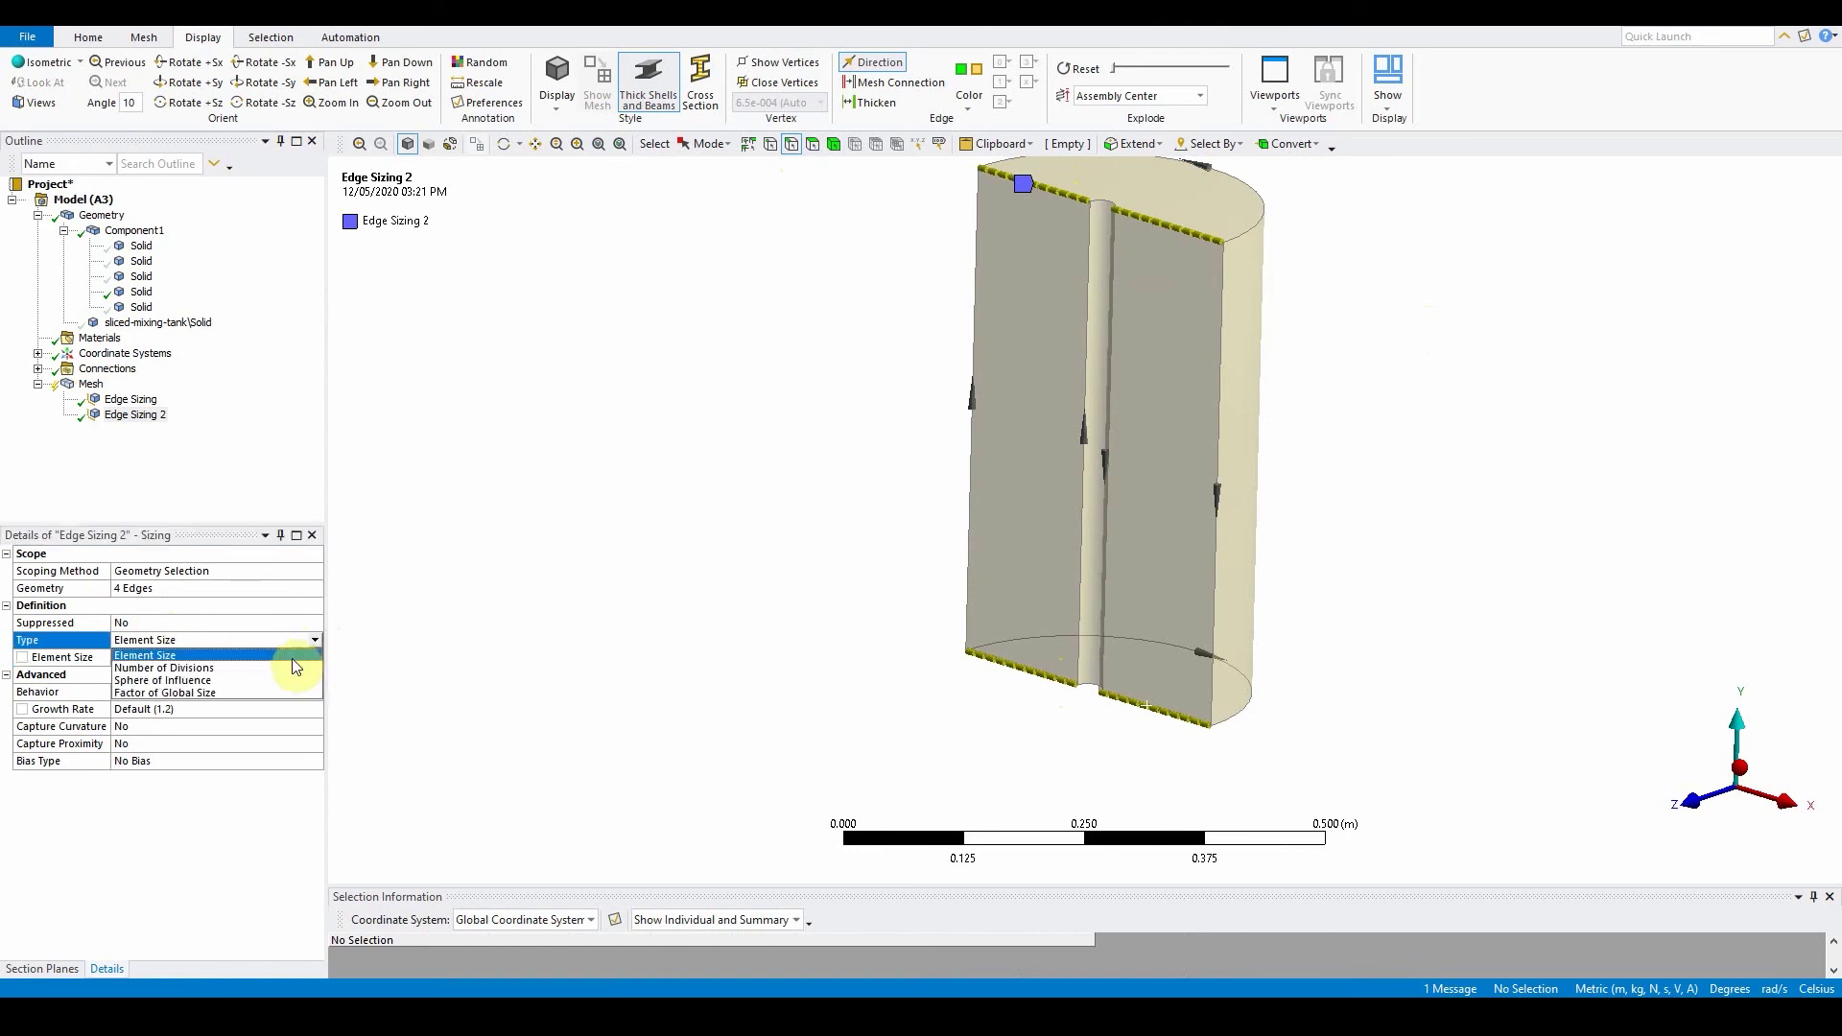
pyautogui.click(287, 666)
pyautogui.click(210, 664)
pyautogui.write('30')
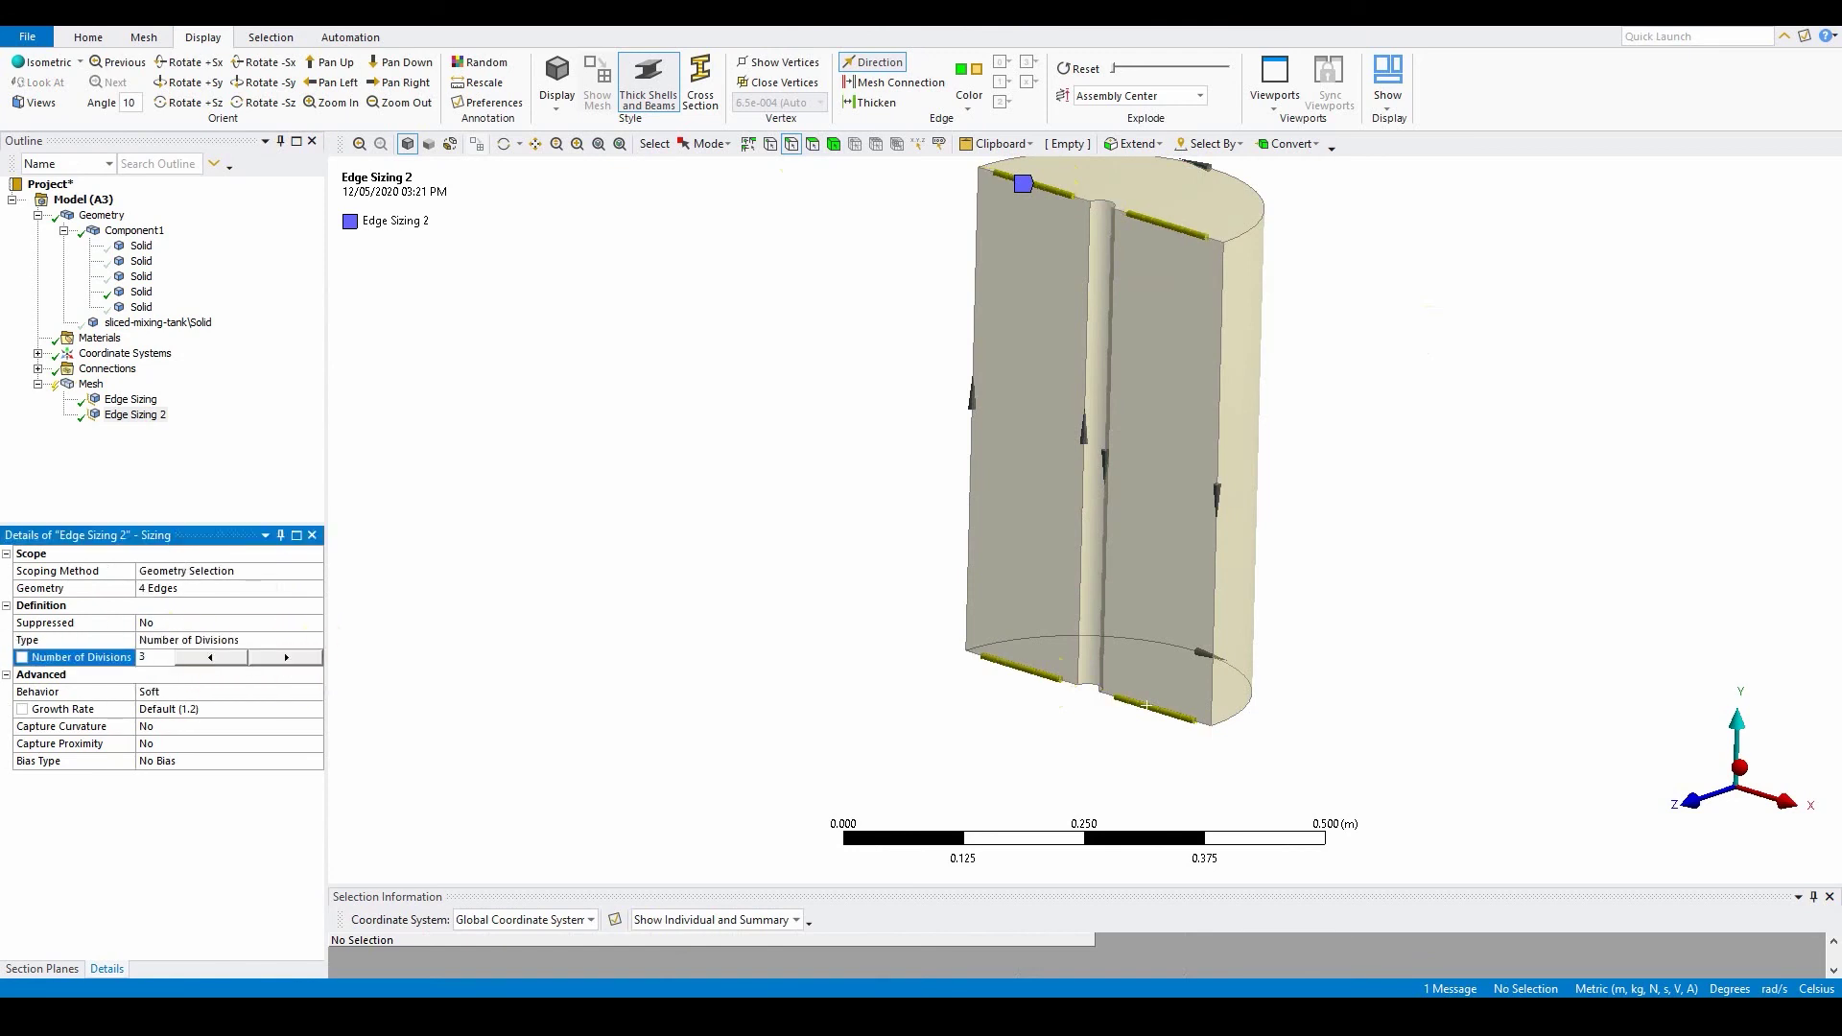
pyautogui.press('Return')
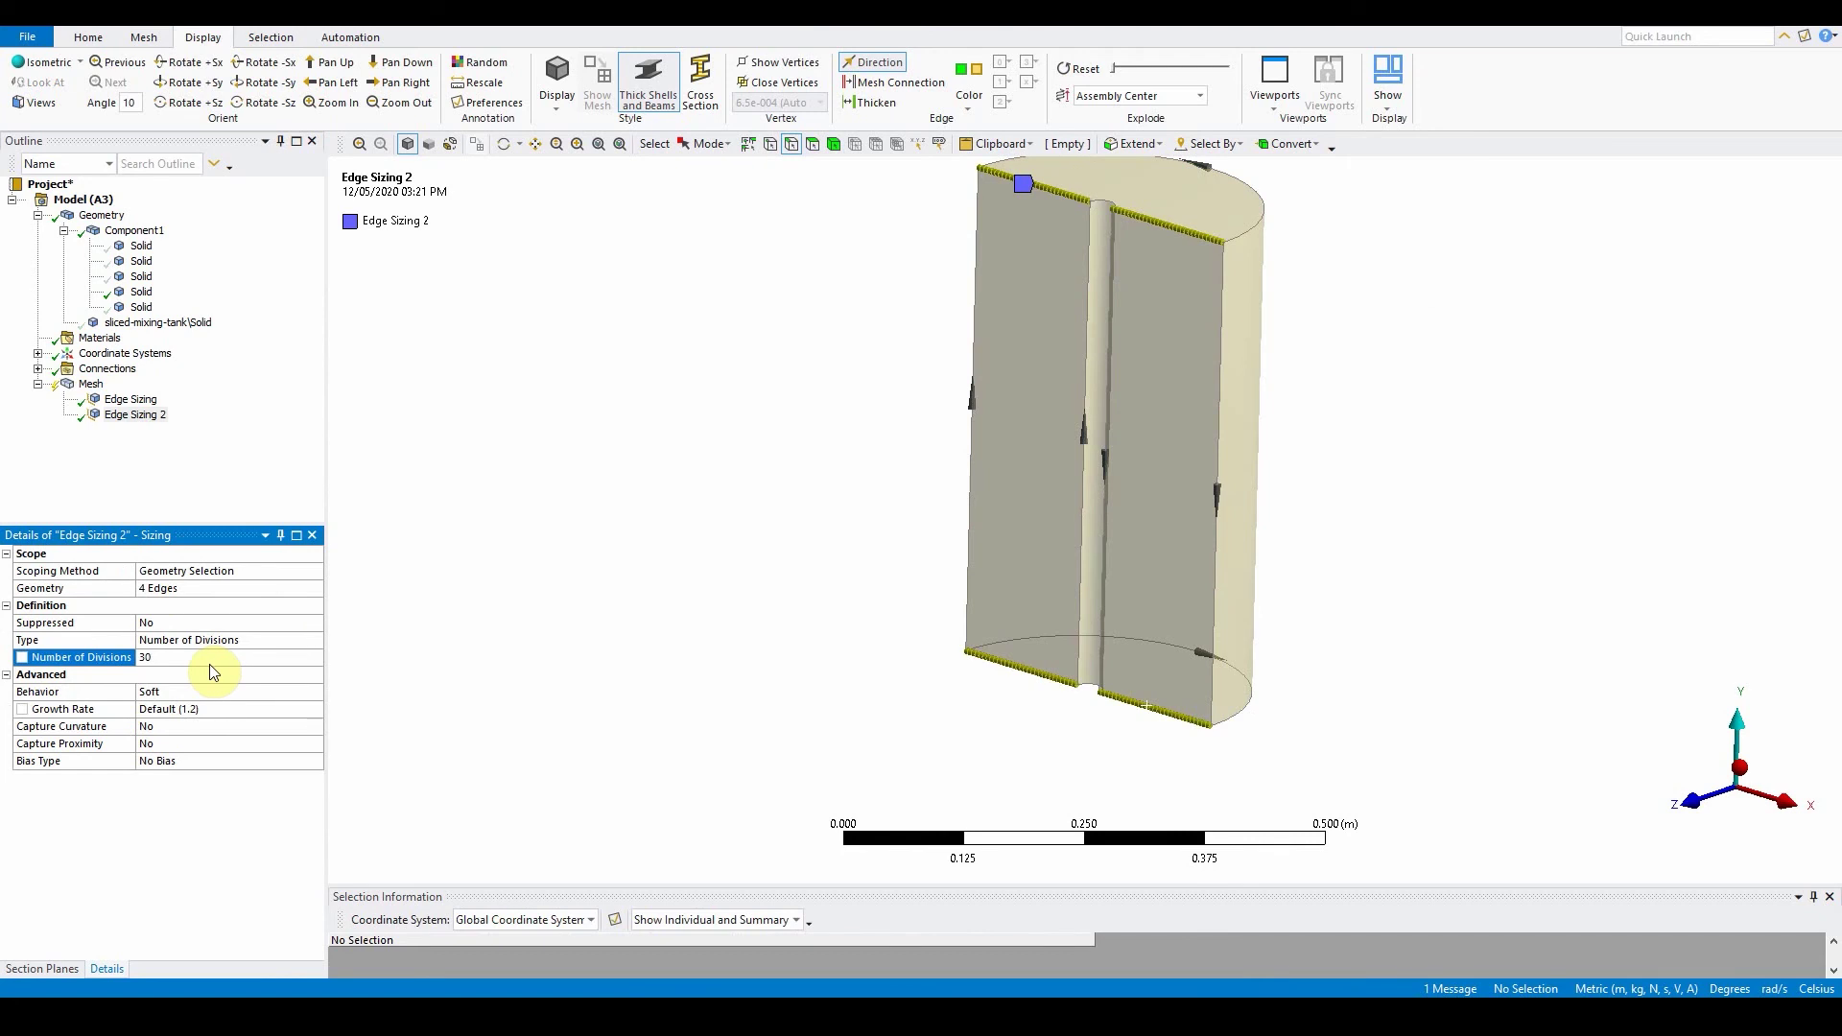
pyautogui.click(213, 690)
pyautogui.click(312, 694)
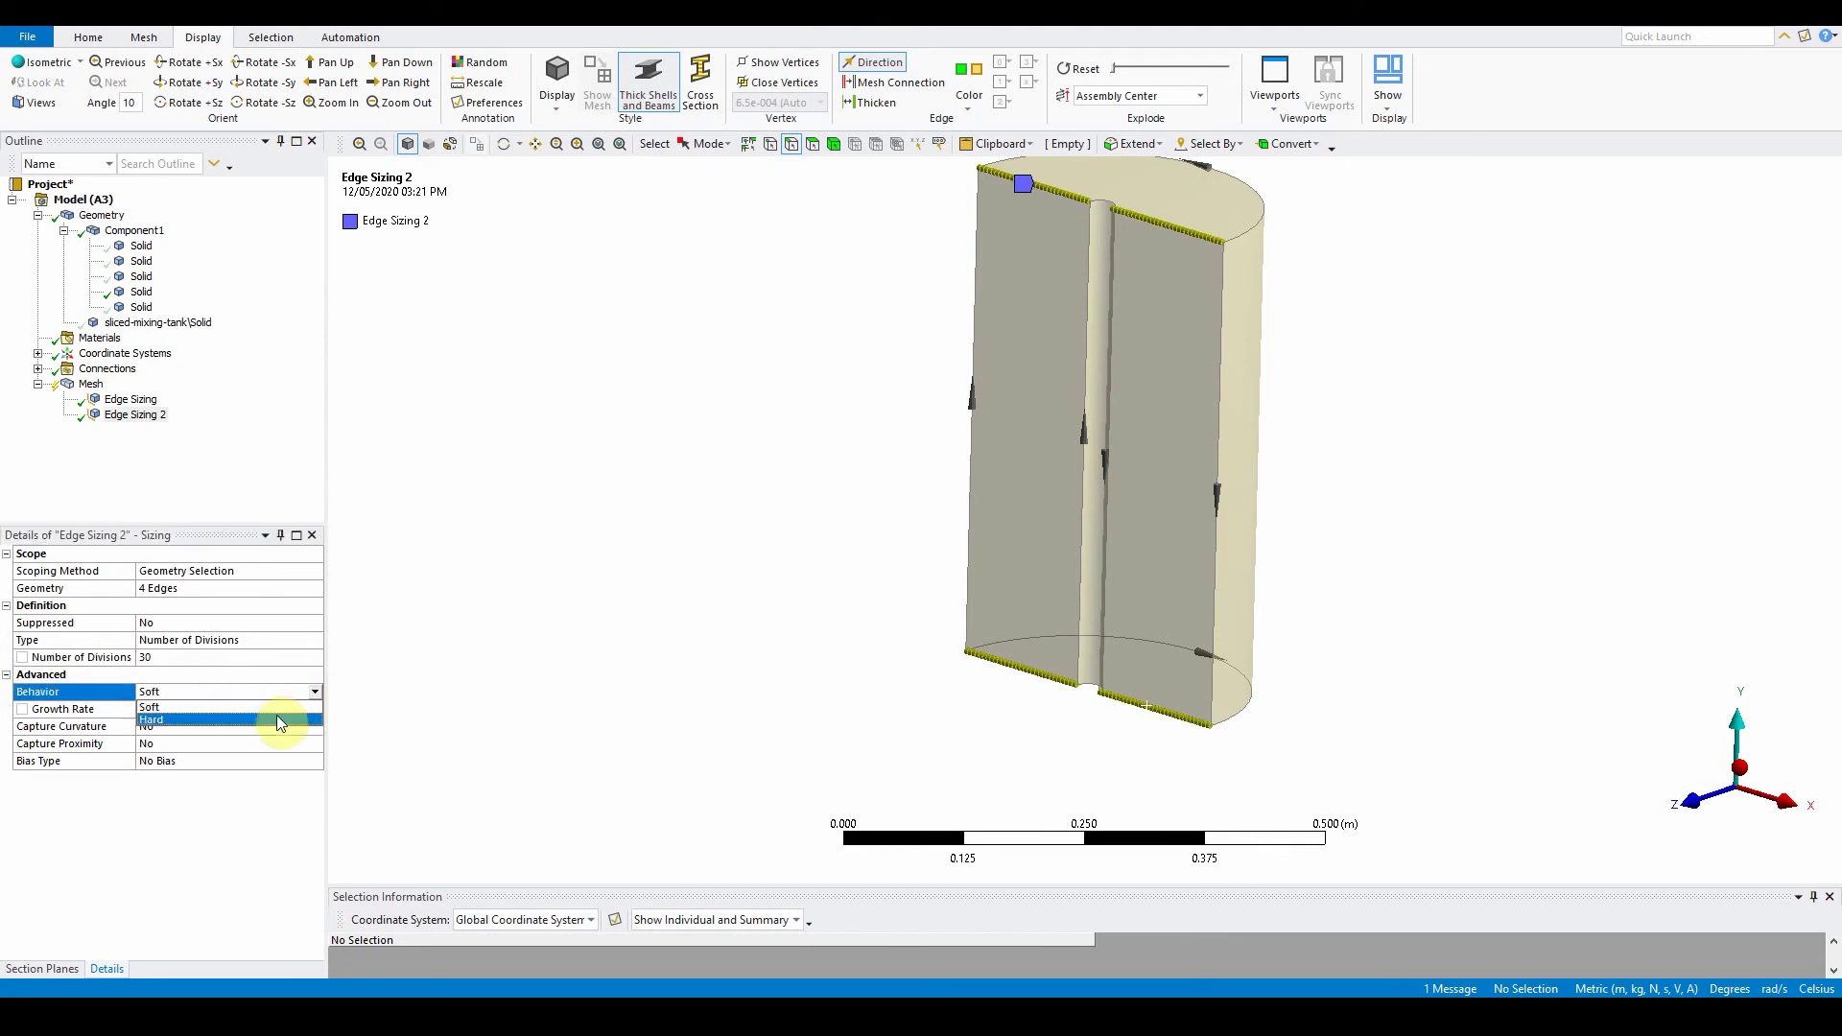
pyautogui.click(276, 716)
# - Apply the first bias type, running from long to short divisions, to the radial edge sizing with a bias factor of 8
pyautogui.click(275, 748)
pyautogui.click(315, 745)
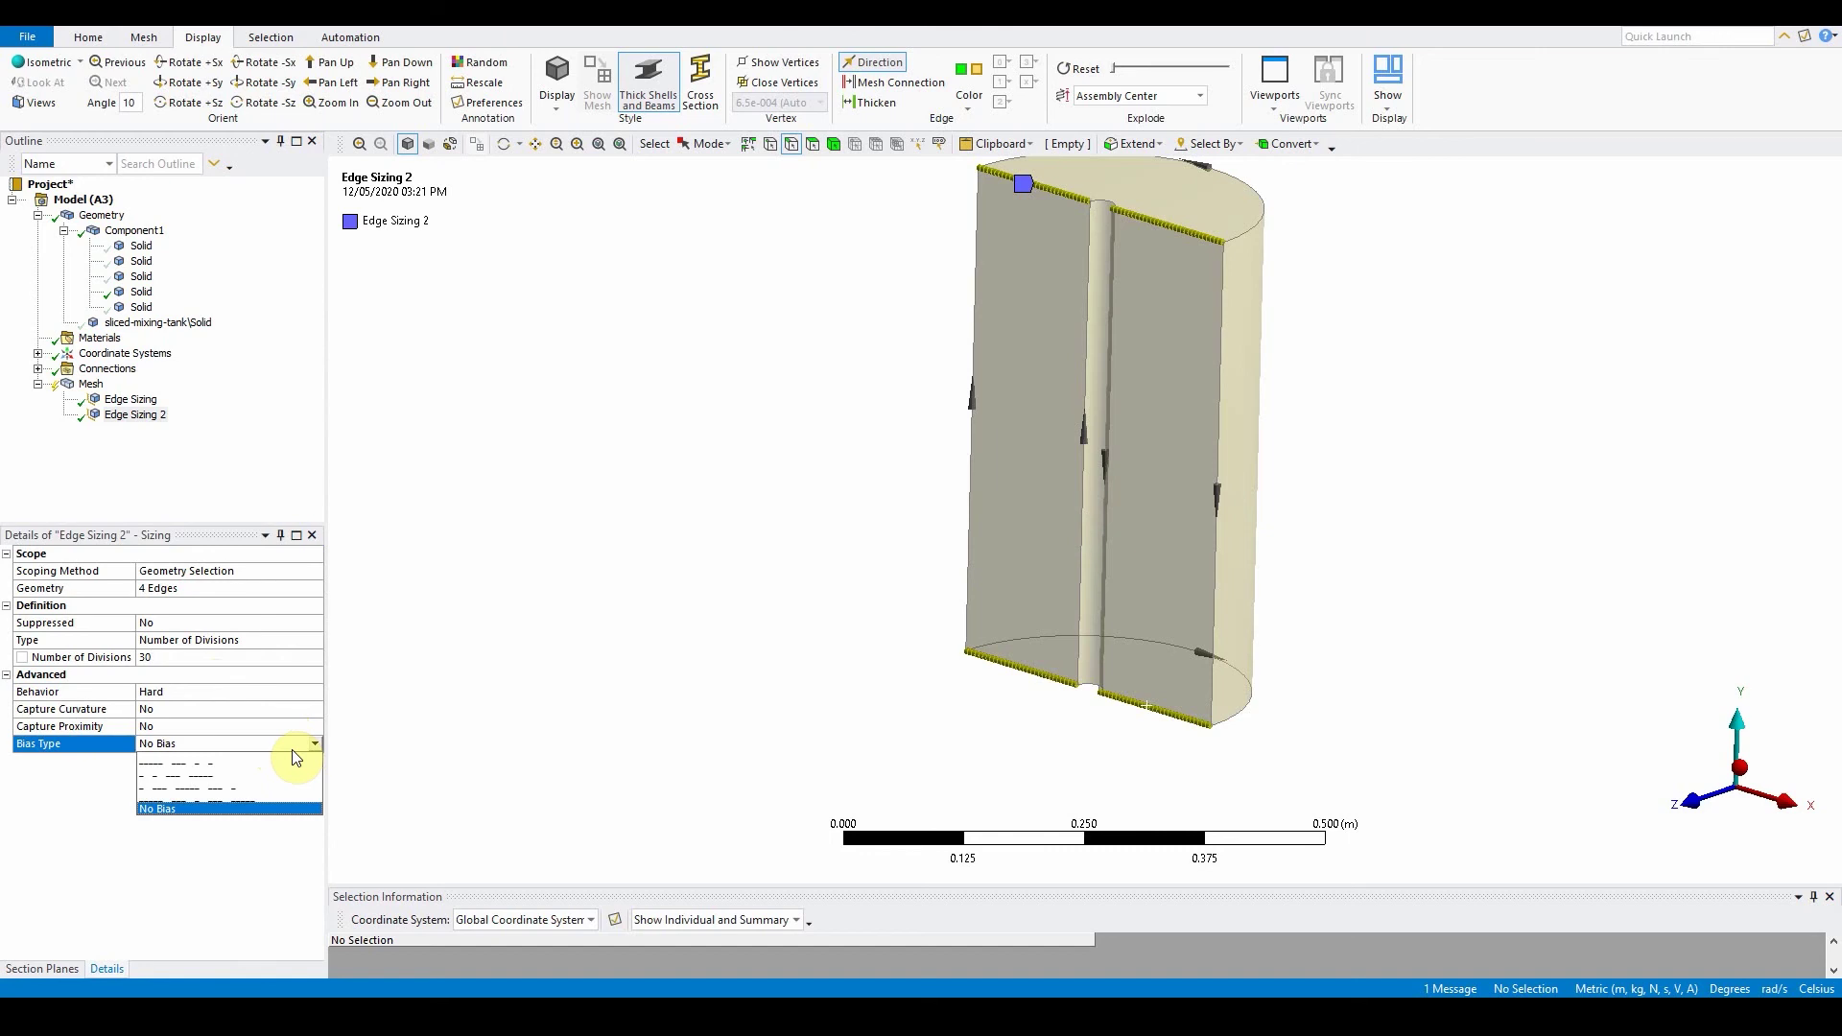
pyautogui.click(263, 758)
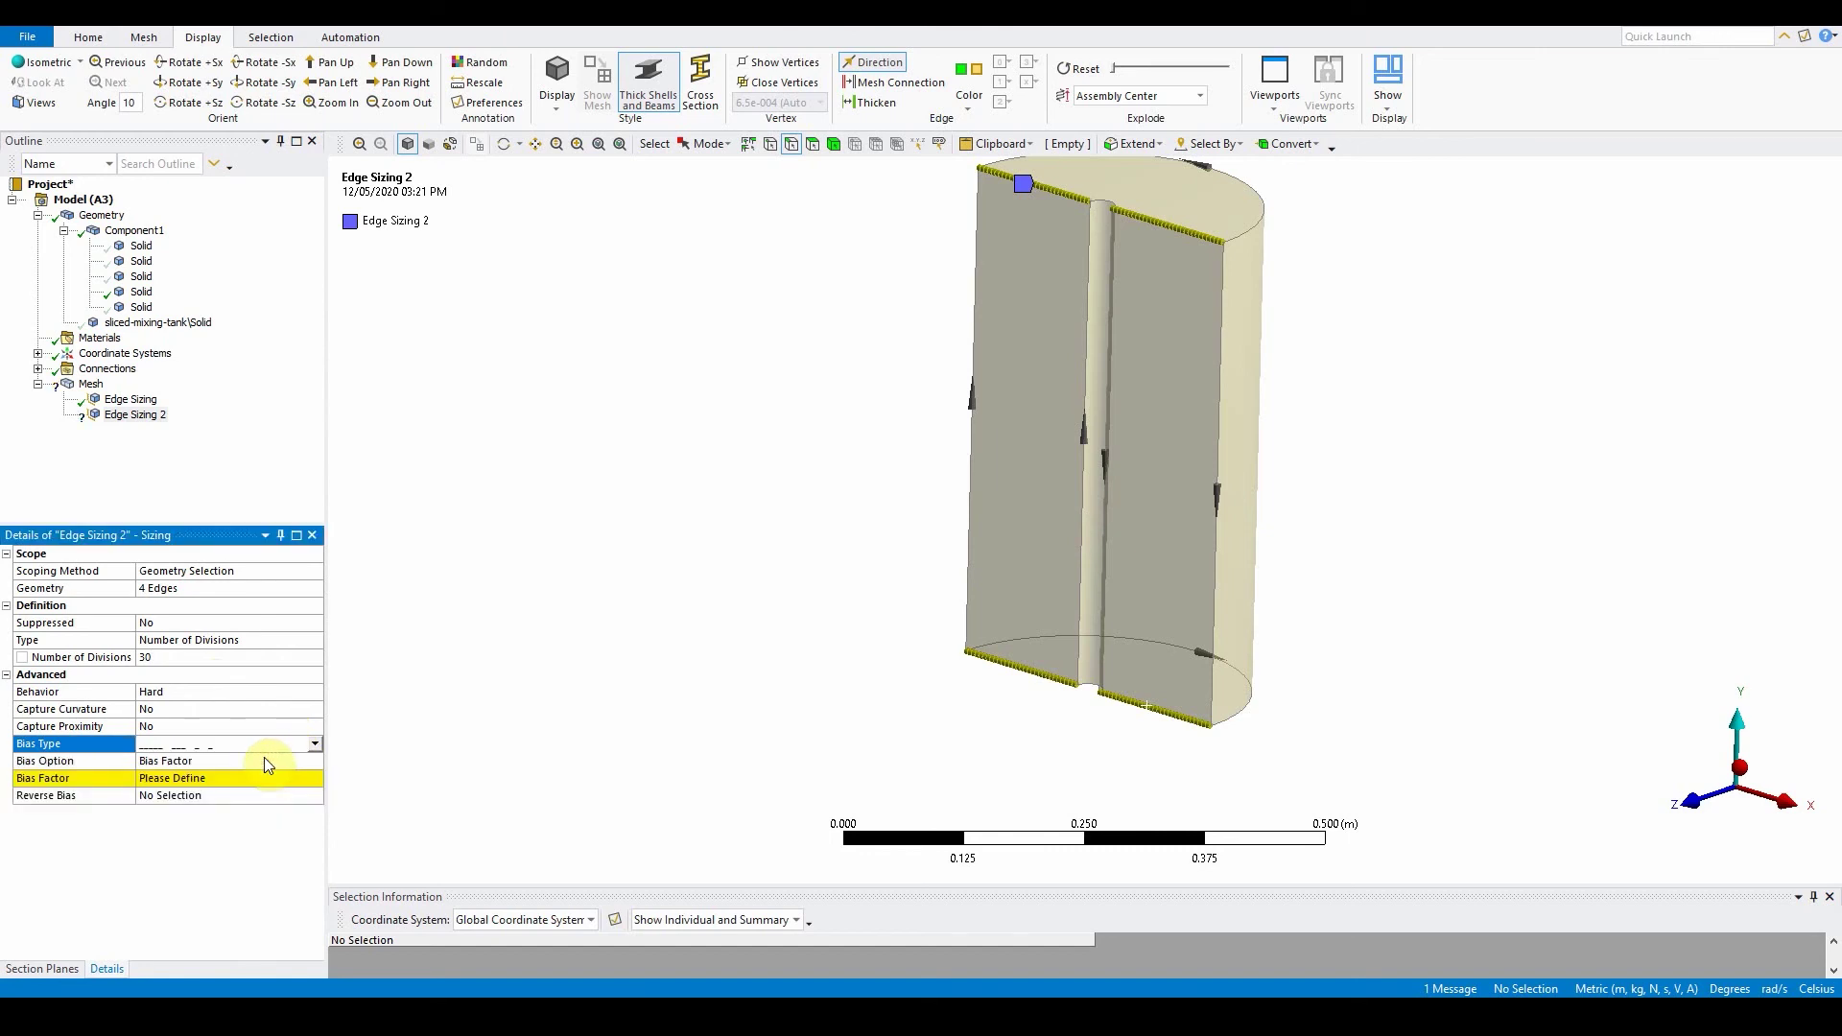
pyautogui.click(226, 780)
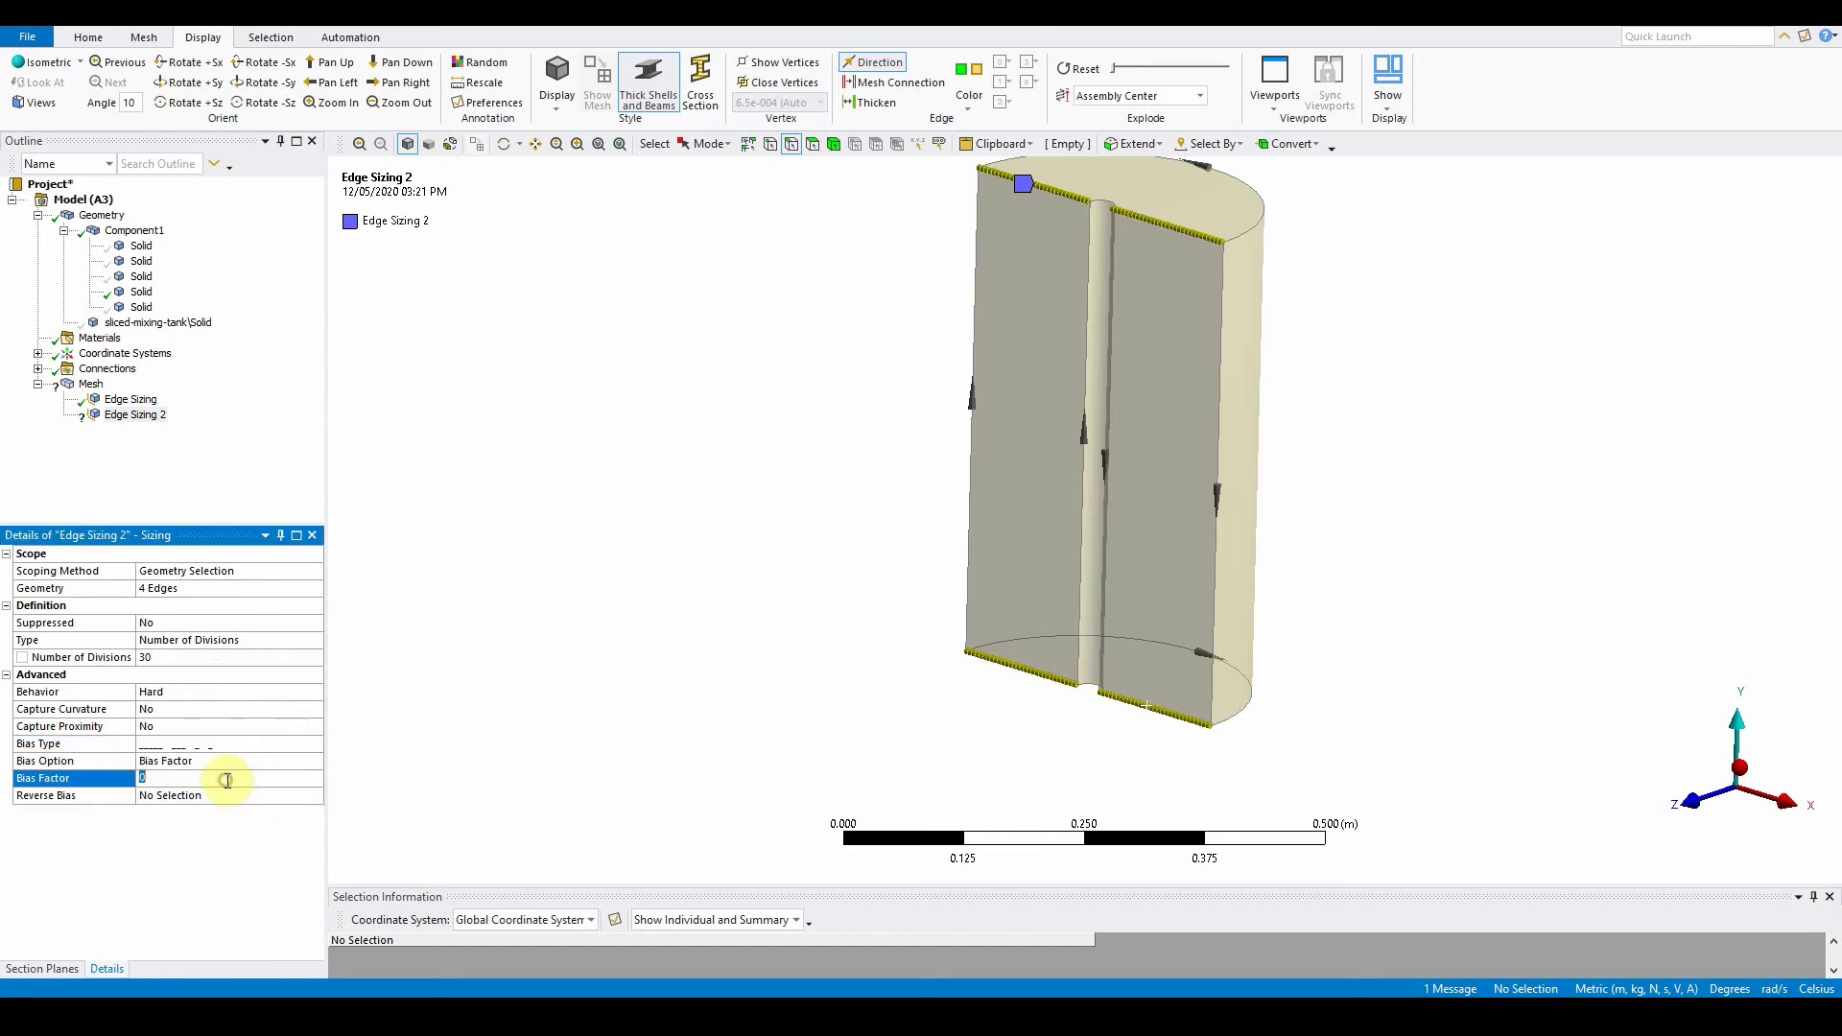
pyautogui.write('8')
pyautogui.press('Return')
pyautogui.scroll(5, 1074, 528)
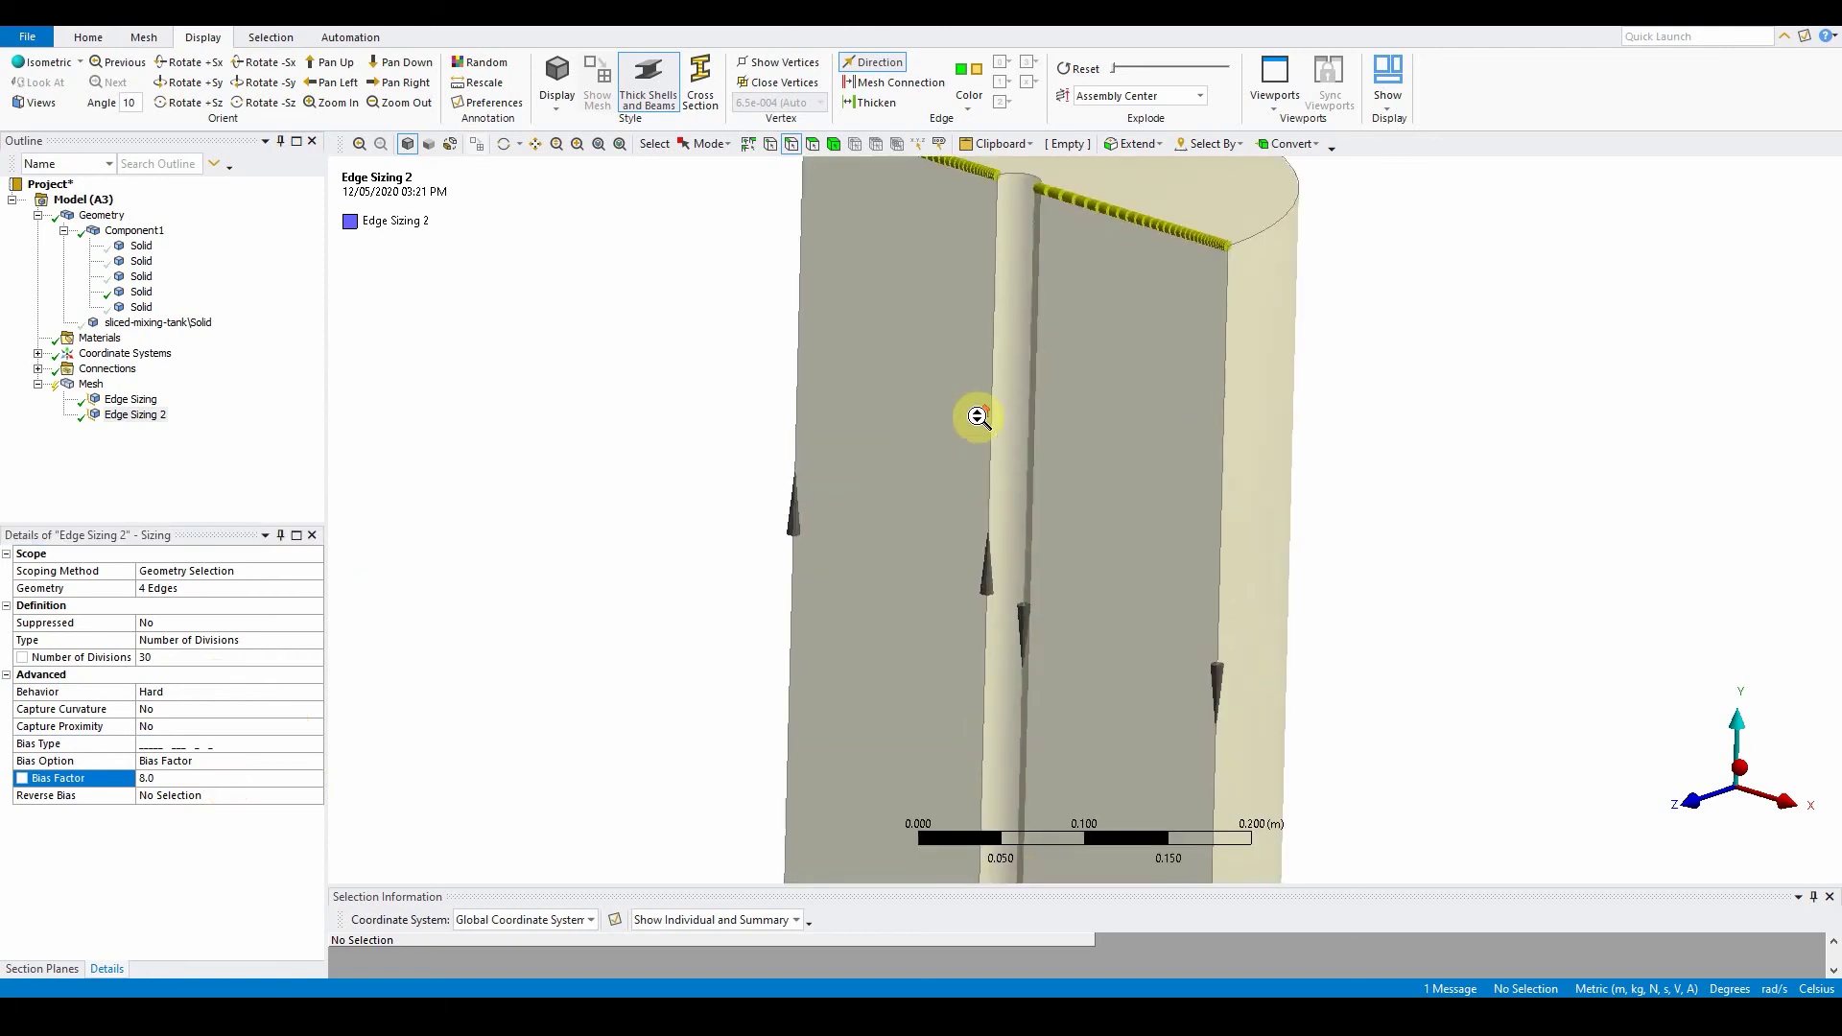
# - Examine the bias direction of the division markers on the radial edges at the top and bottom of the half-cylinder
pyautogui.keyDown('ctrl'); pyautogui.moveTo(1056, 348); pyautogui.dragTo(1094, 558, button='middle'); pyautogui.keyUp('ctrl')
pyautogui.scroll(2, 1094, 558)
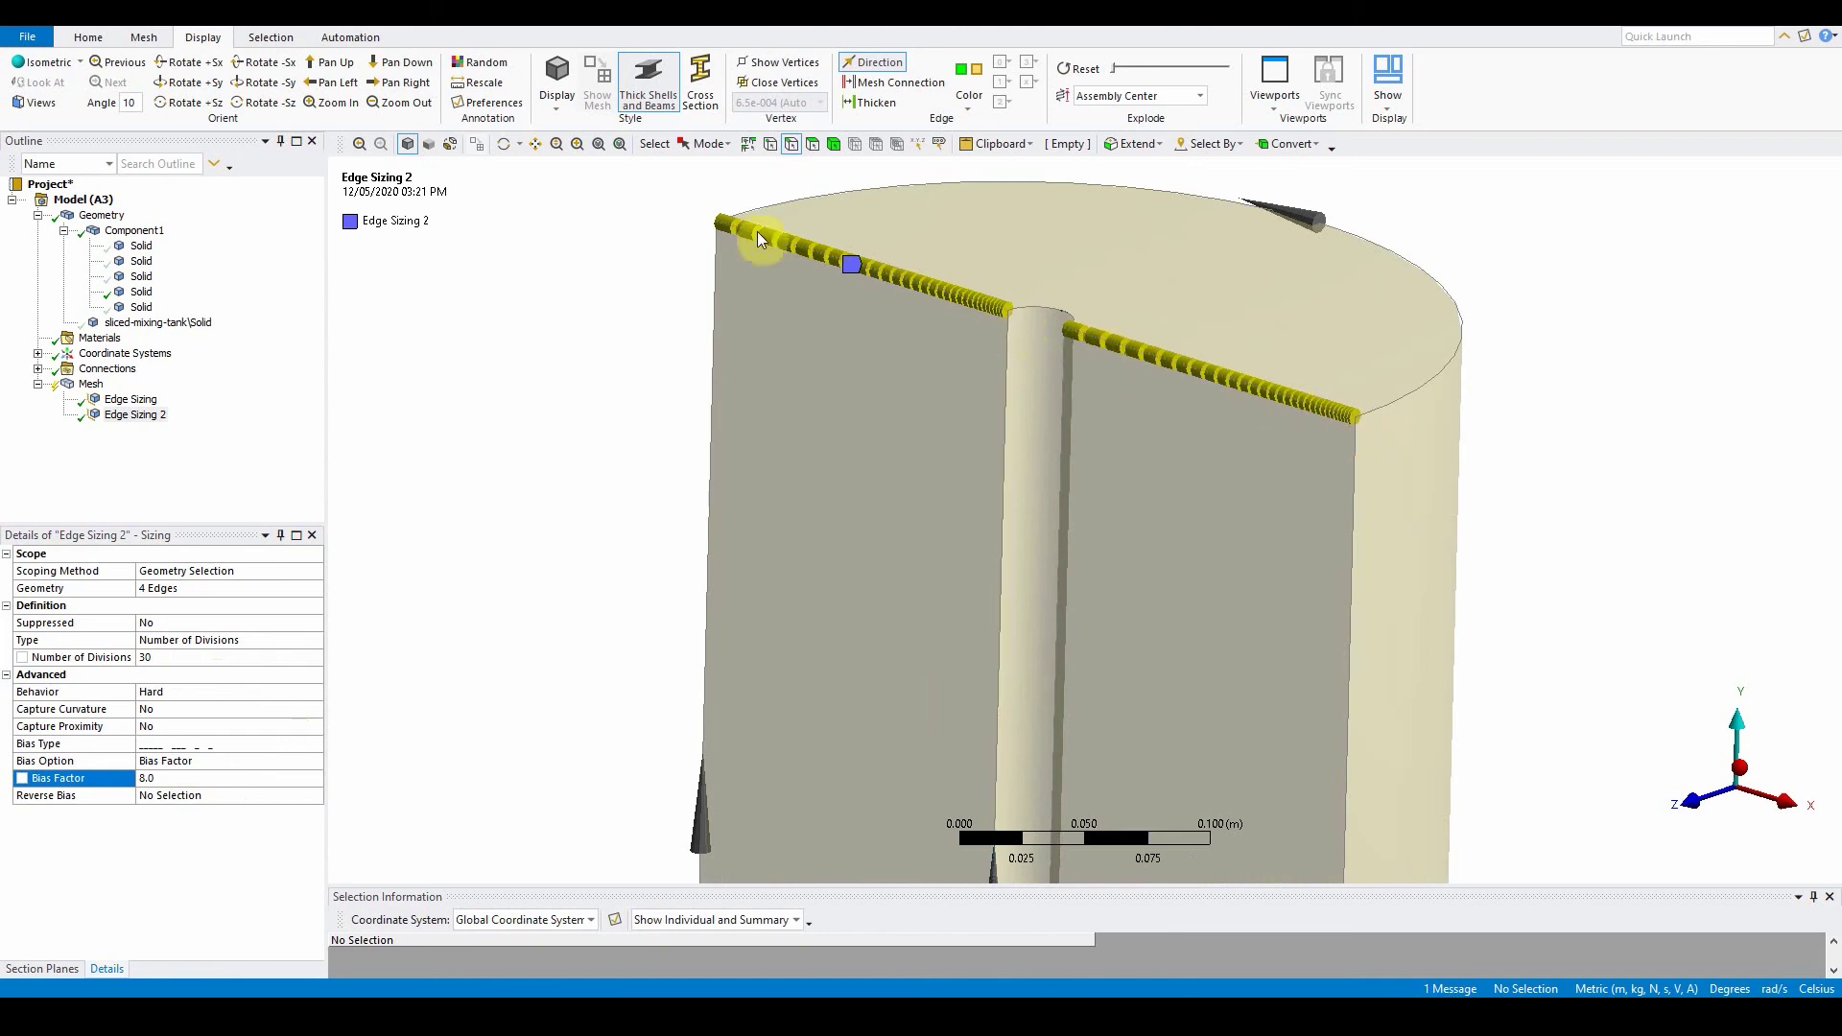
pyautogui.scroll(-3, 998, 646)
pyautogui.keyDown('ctrl'); pyautogui.moveTo(999, 645); pyautogui.dragTo(1056, 576, button='middle'); pyautogui.keyUp('ctrl')
pyautogui.scroll(-1, 1052, 575)
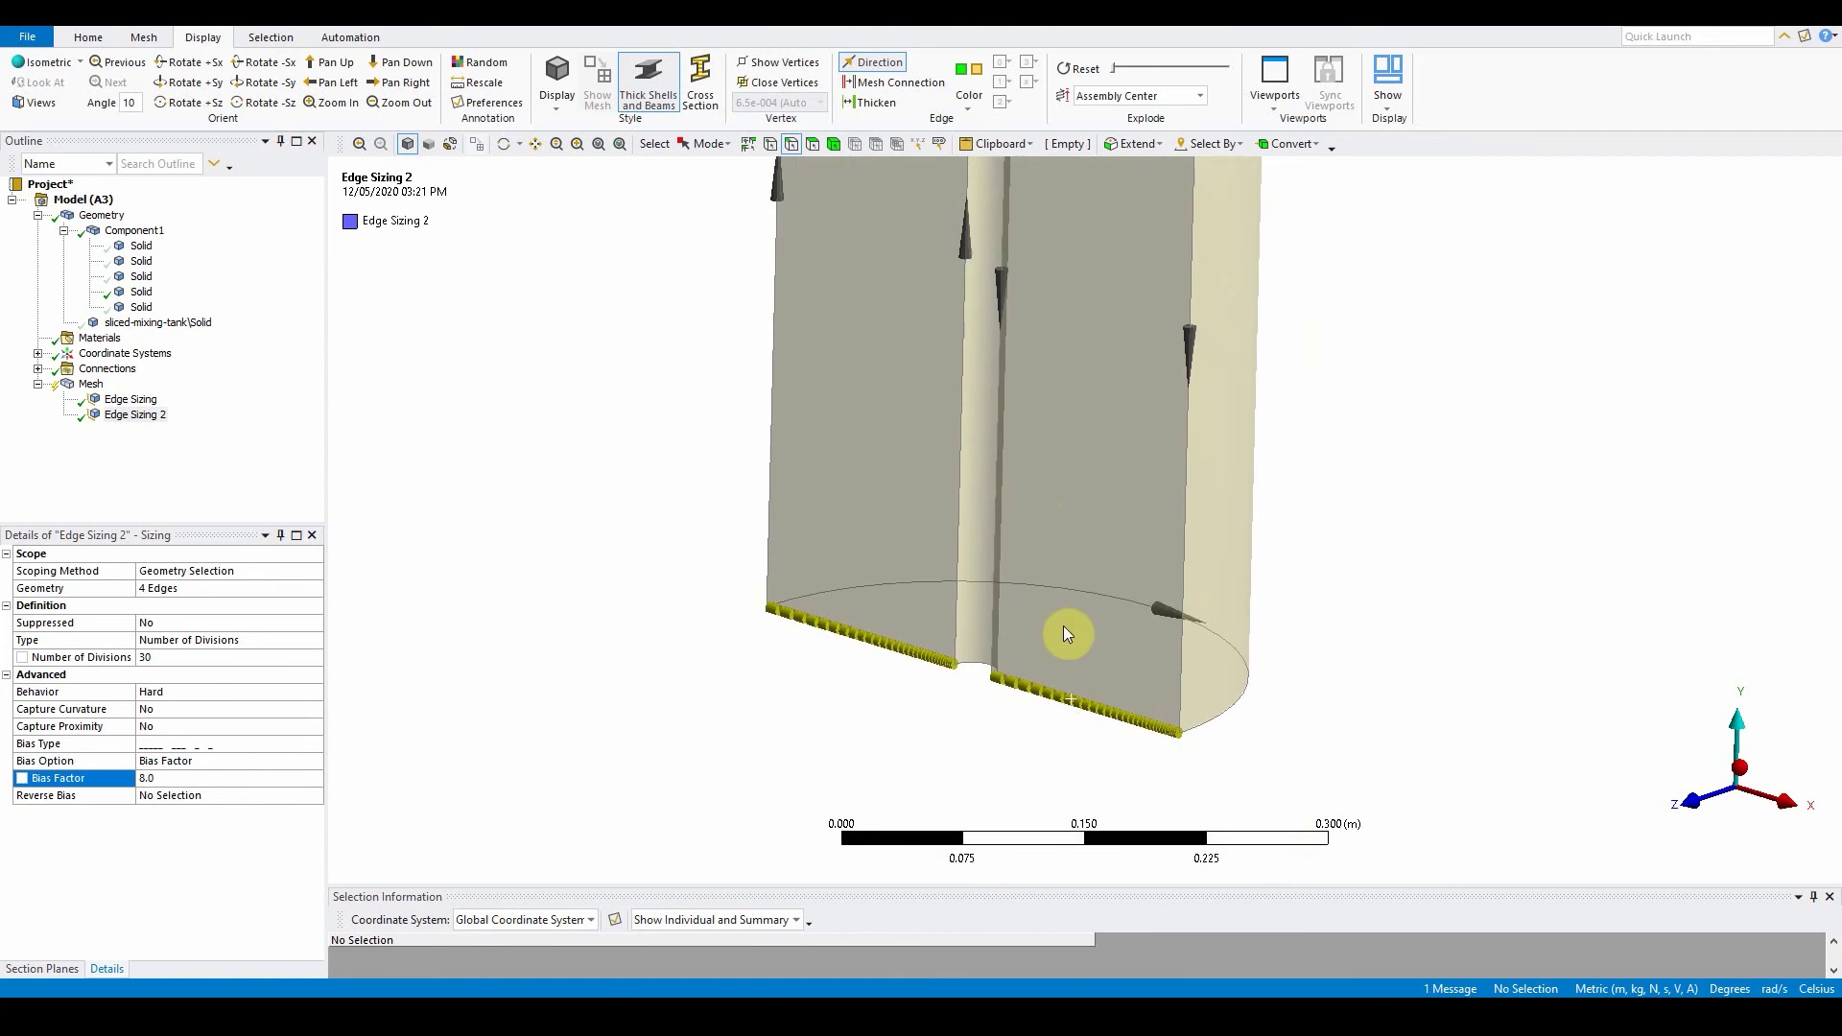
pyautogui.scroll(-2, 1063, 625)
pyautogui.scroll(2, 1063, 625)
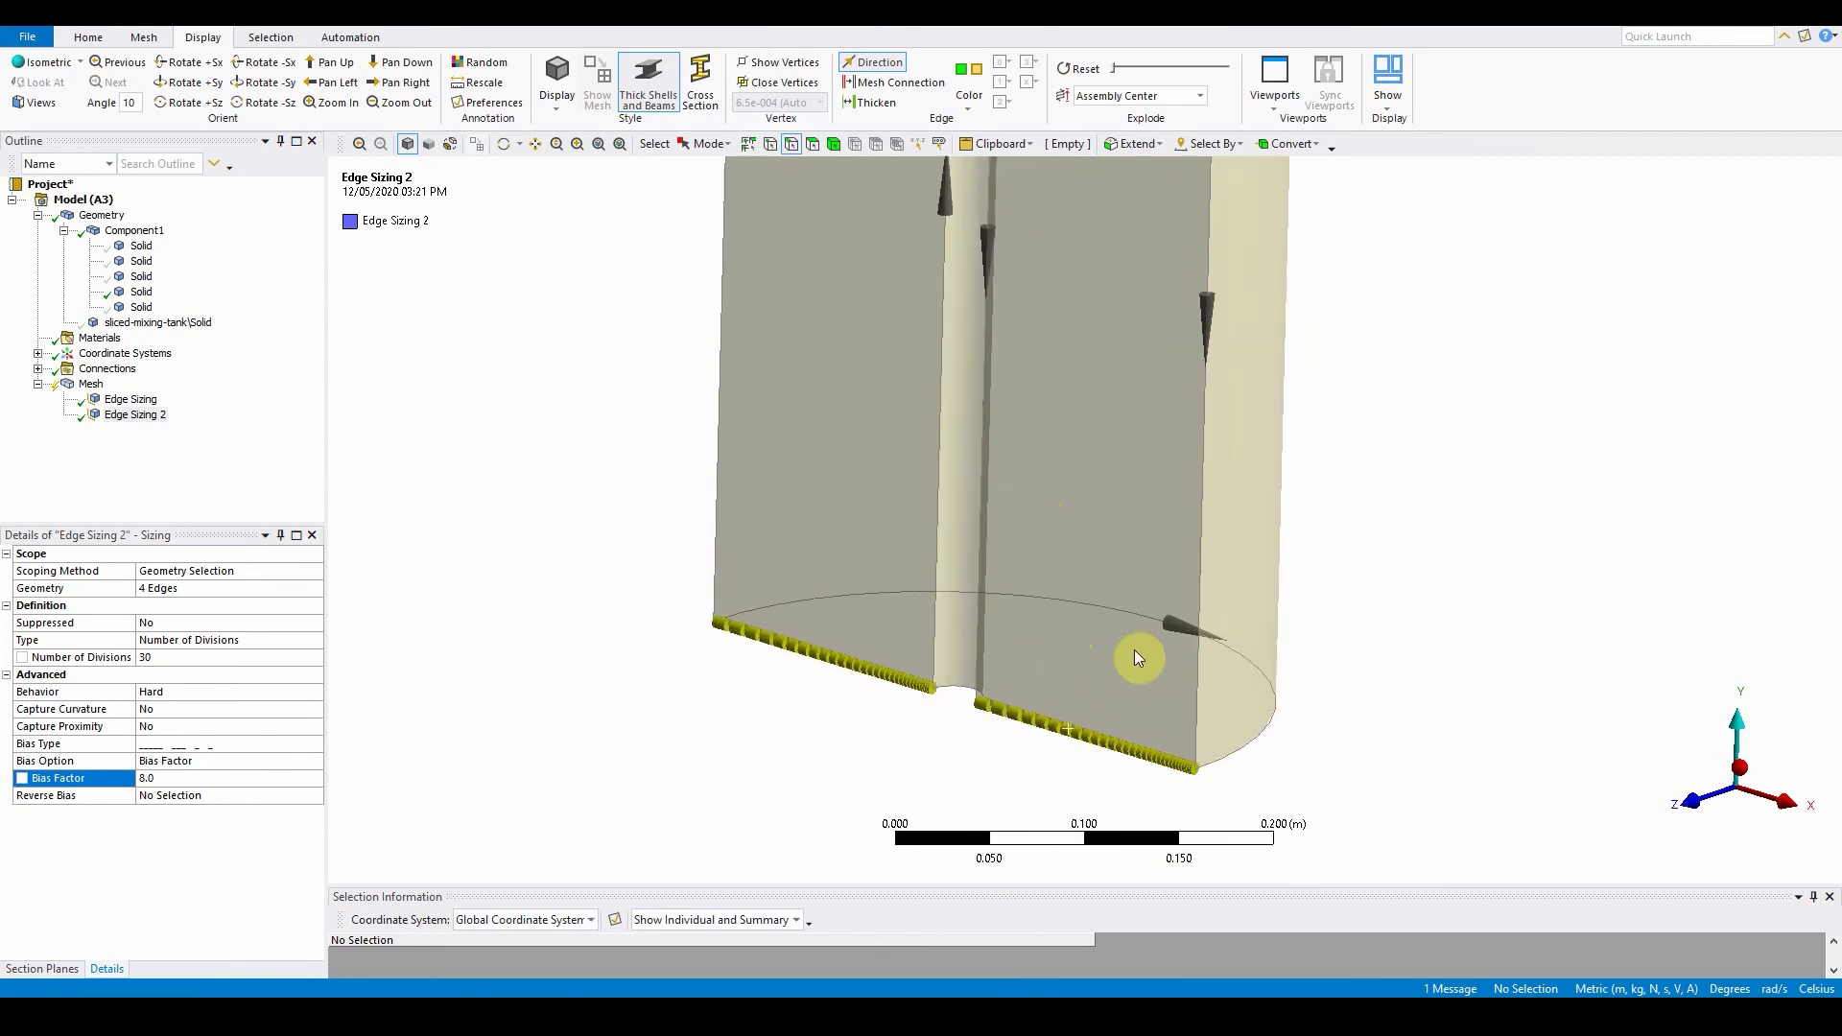
pyautogui.keyDown('ctrl'); pyautogui.moveTo(1136, 642); pyautogui.dragTo(1090, 603, button='middle'); pyautogui.keyUp('ctrl')
pyautogui.scroll(1, 1113, 643)
pyautogui.scroll(-3, 1113, 643)
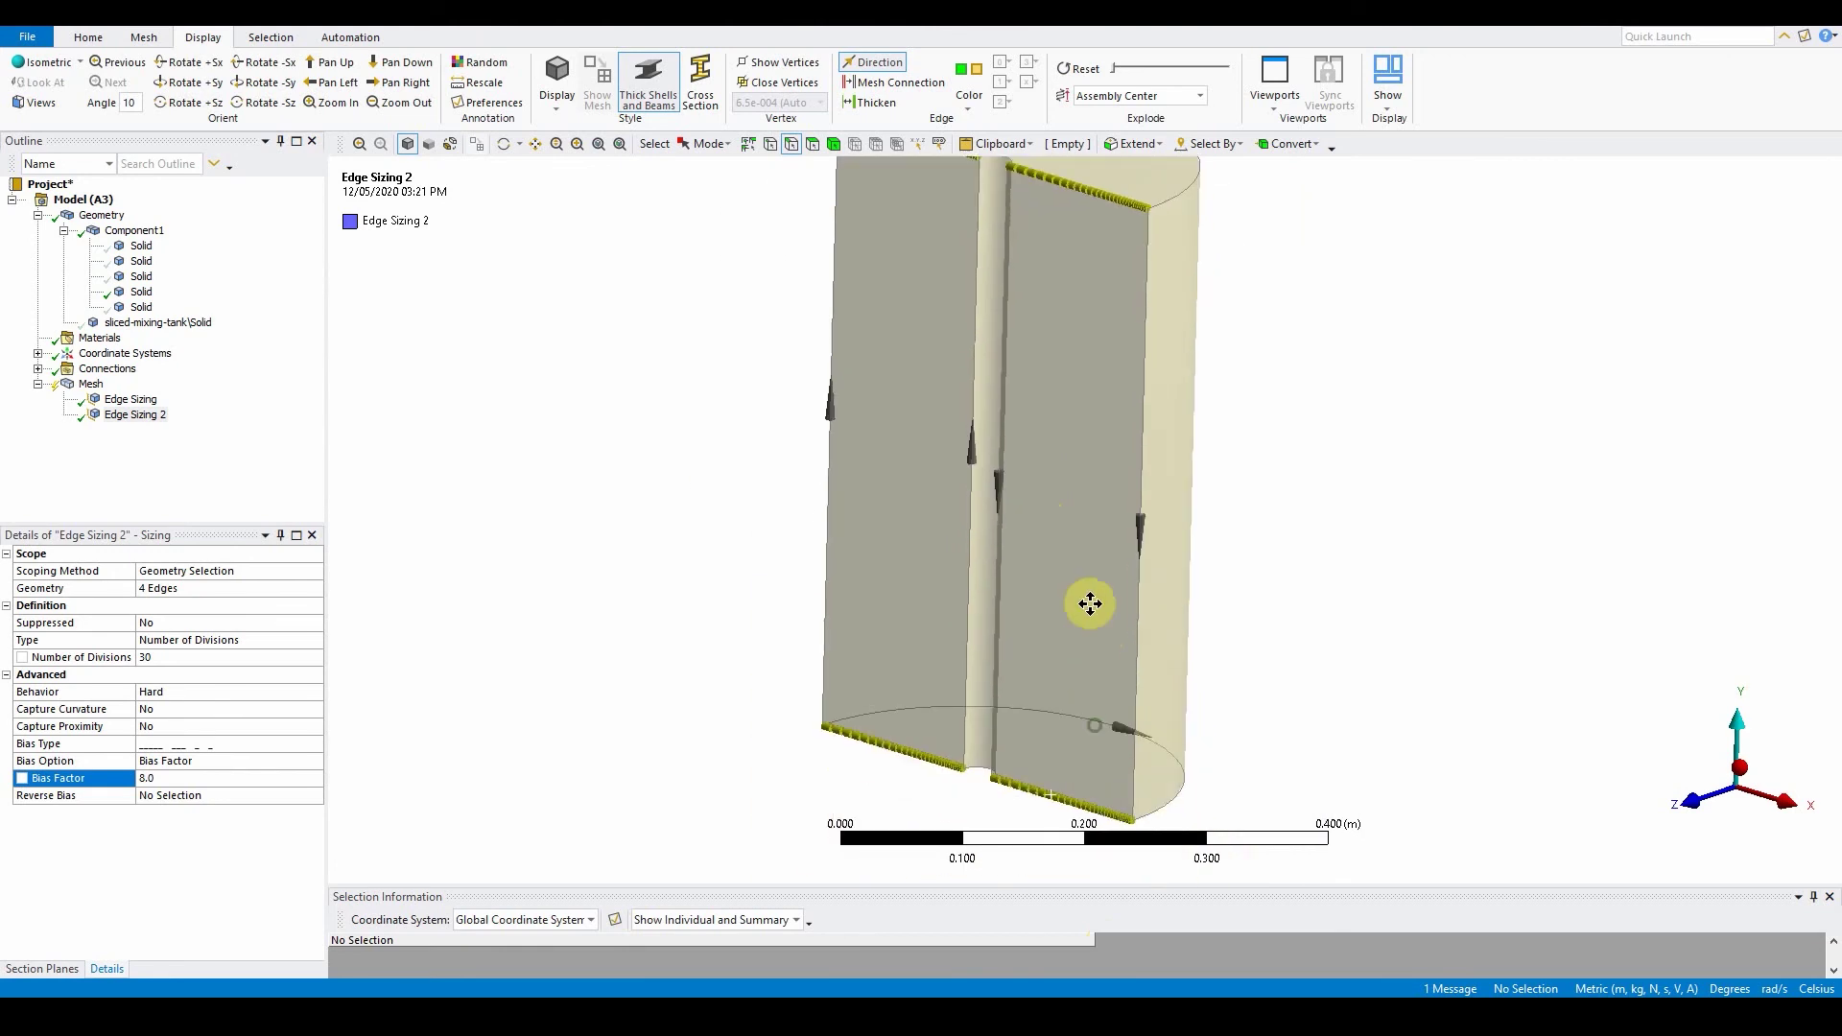
# - Reverse the bias of the radial edge sizing on the top and bottom radial edges on the +X side of the shaft
pyautogui.click(176, 797)
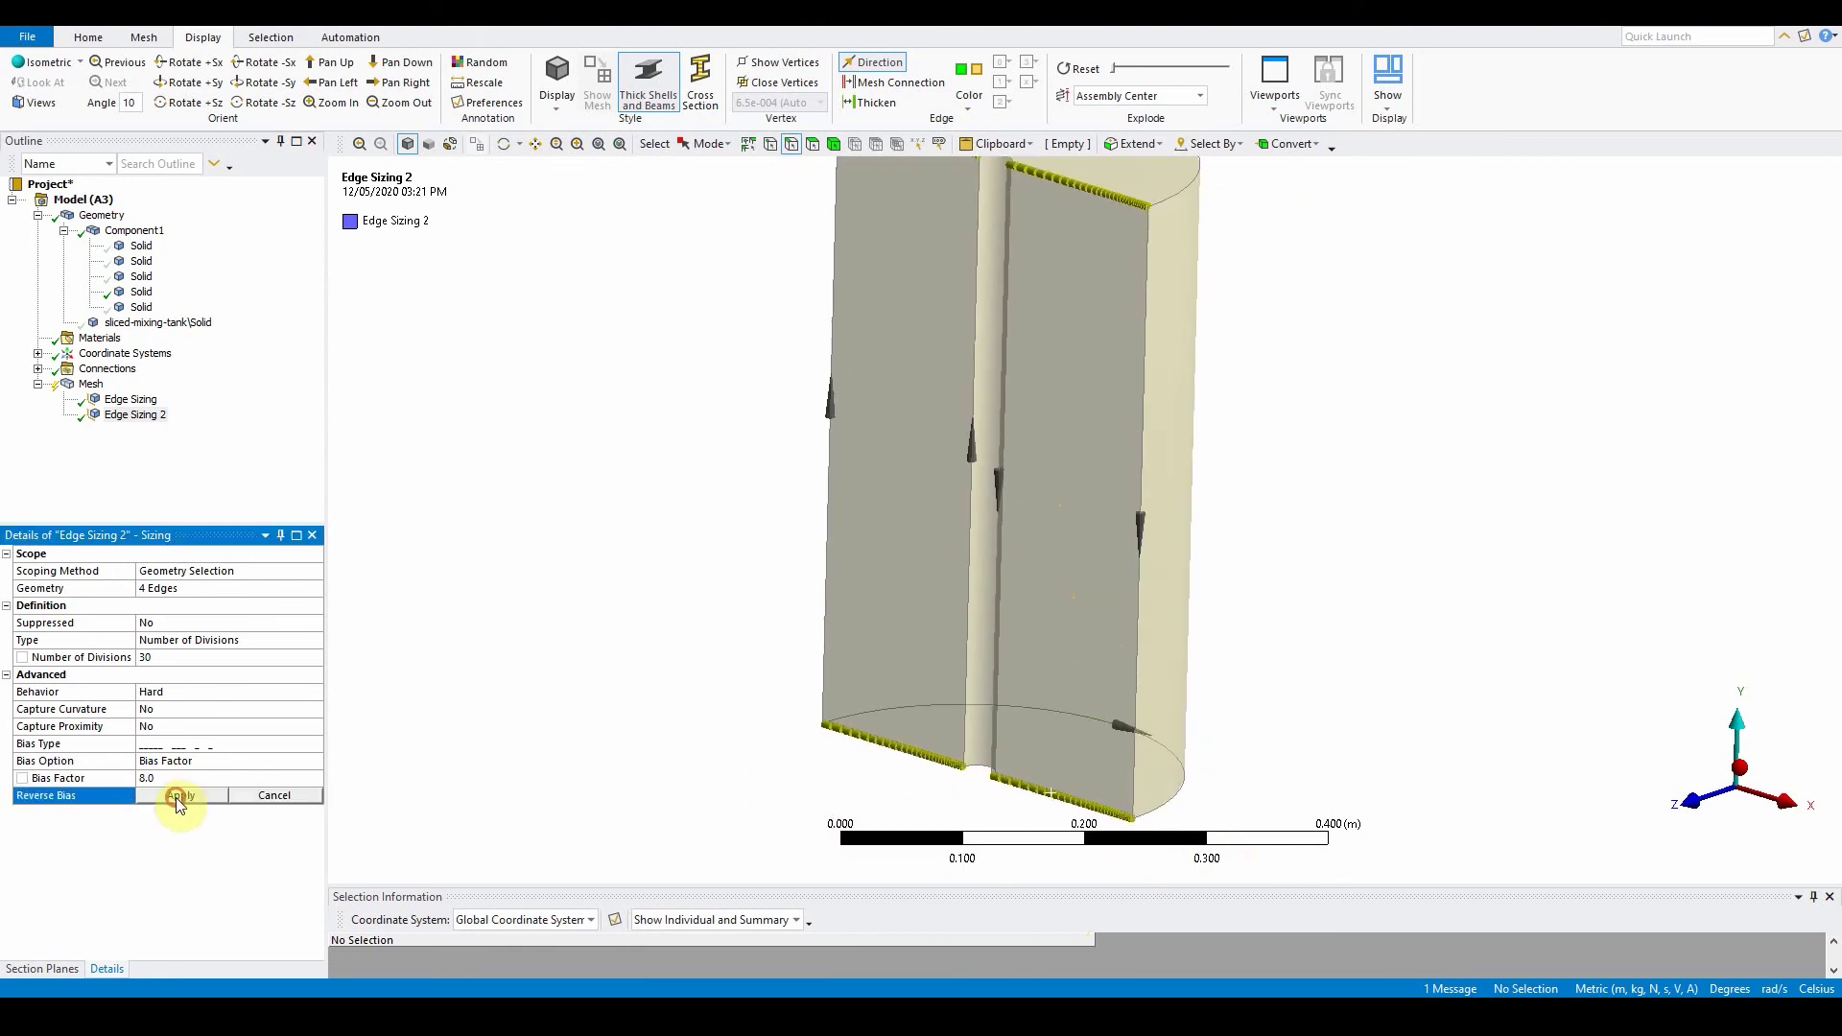
pyautogui.click(1061, 798)
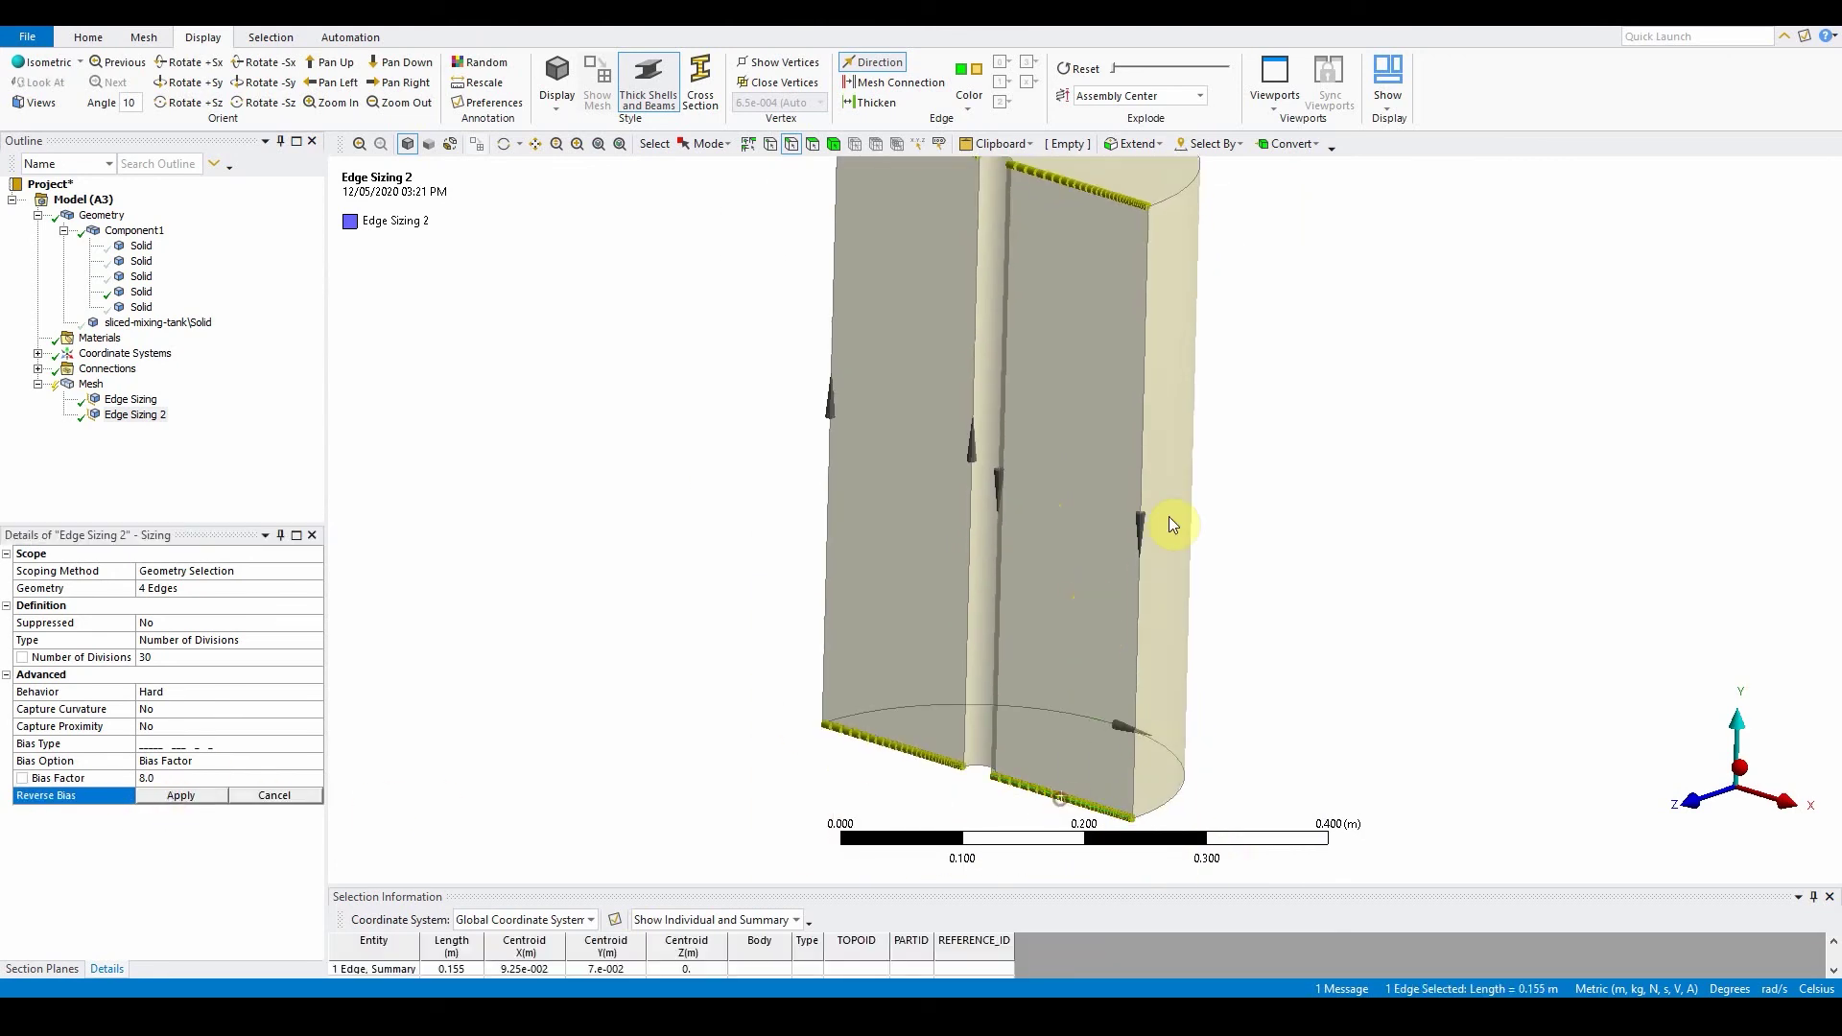
pyautogui.keyDown('ctrl'); pyautogui.click(1108, 196); pyautogui.keyUp('ctrl')
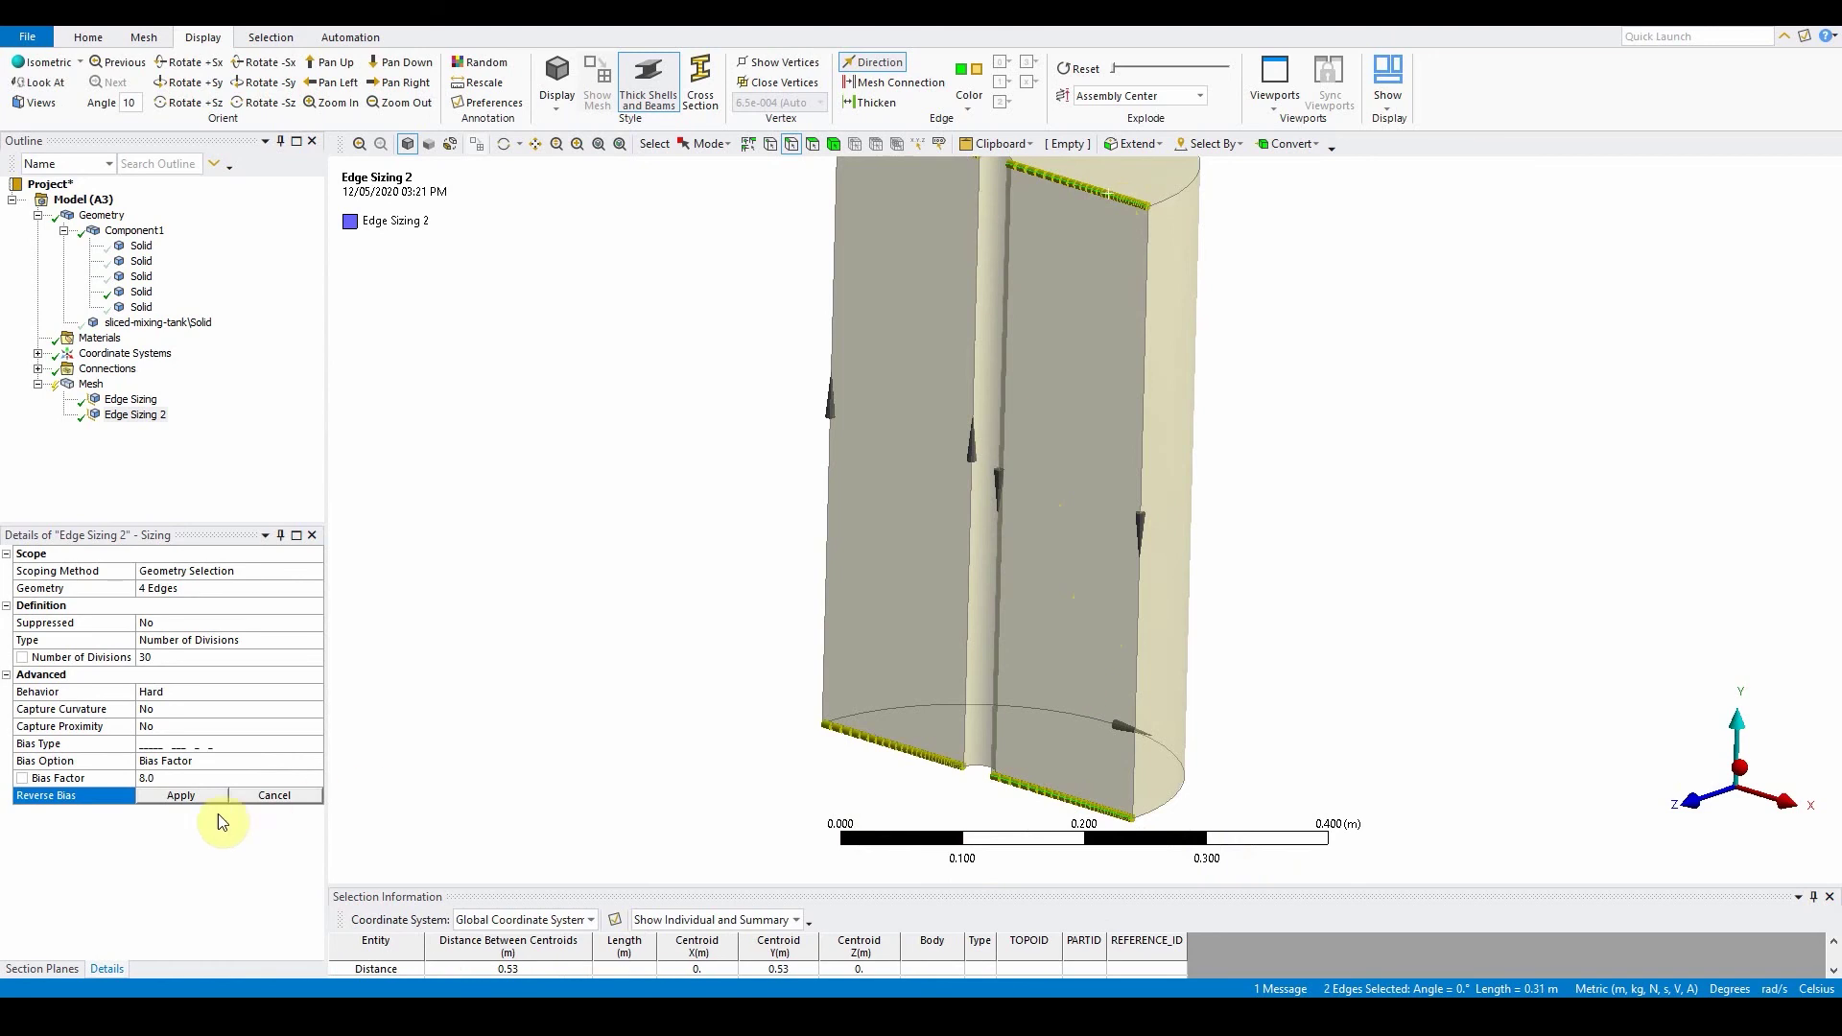
pyautogui.click(191, 797)
pyautogui.scroll(4, 969, 811)
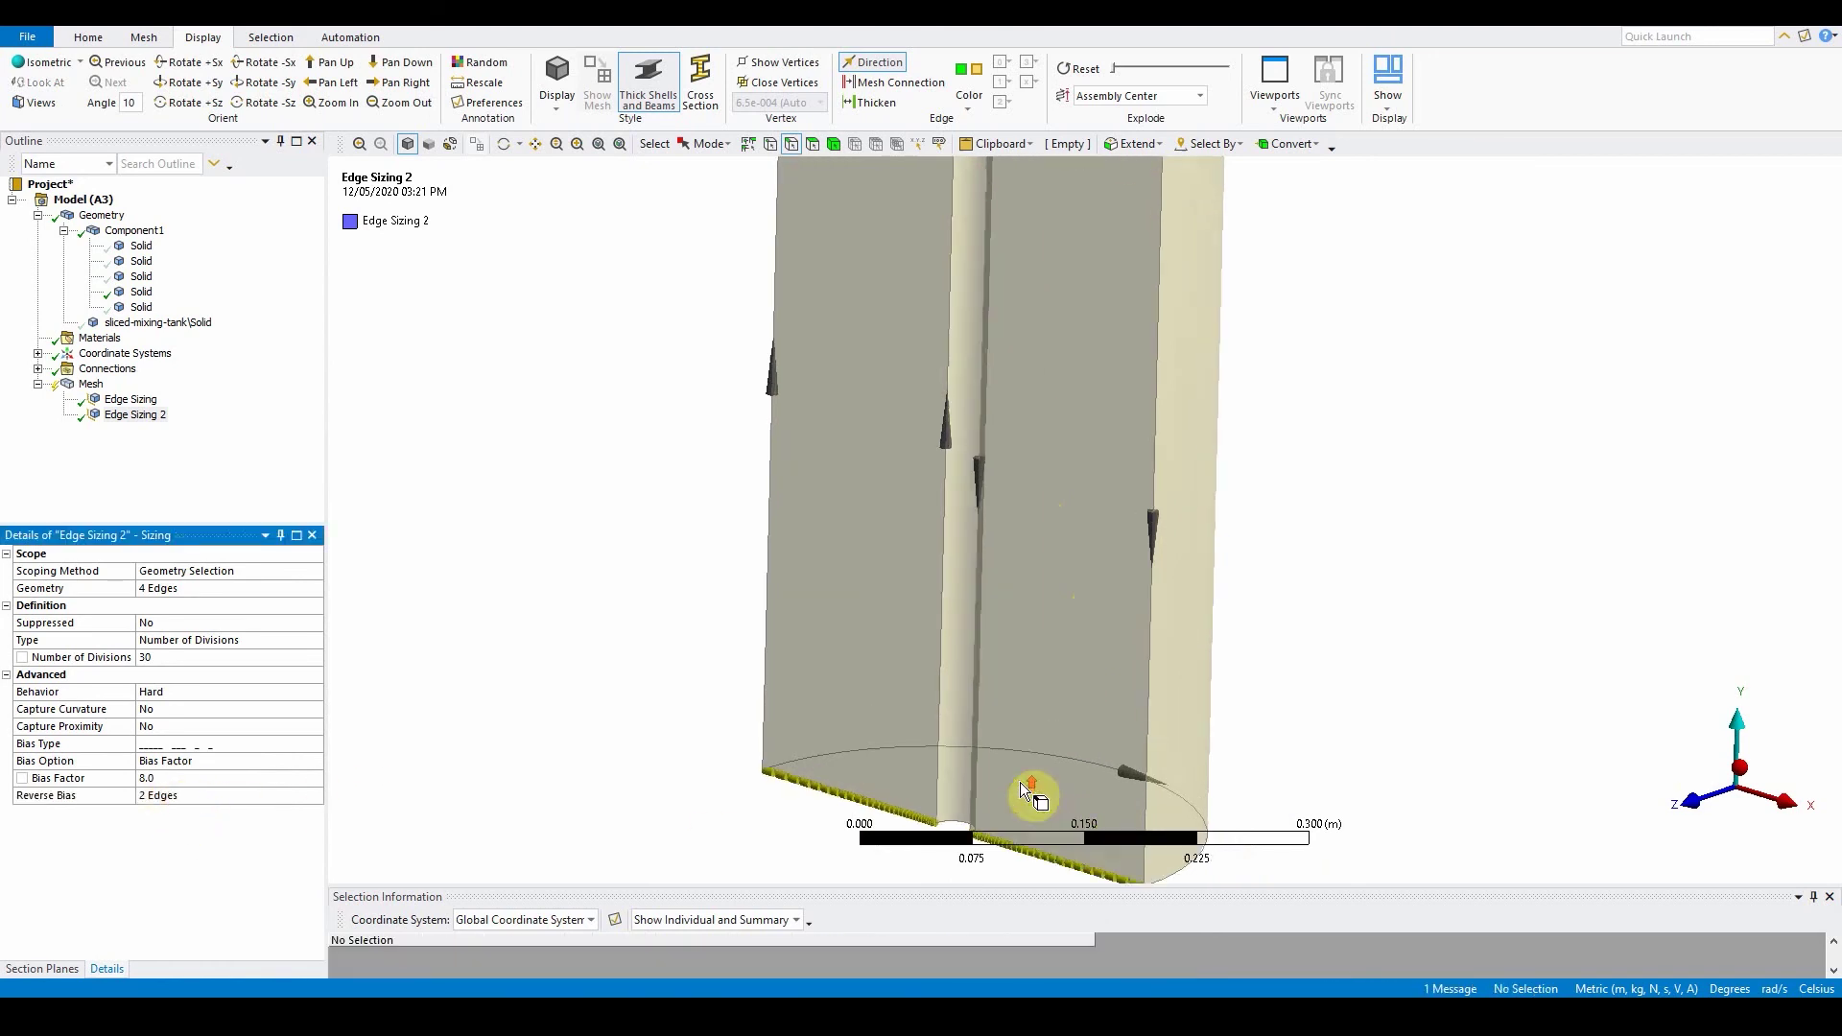
pyautogui.keyDown('ctrl'); pyautogui.moveTo(995, 700); pyautogui.dragTo(1027, 811, button='middle'); pyautogui.keyUp('ctrl')
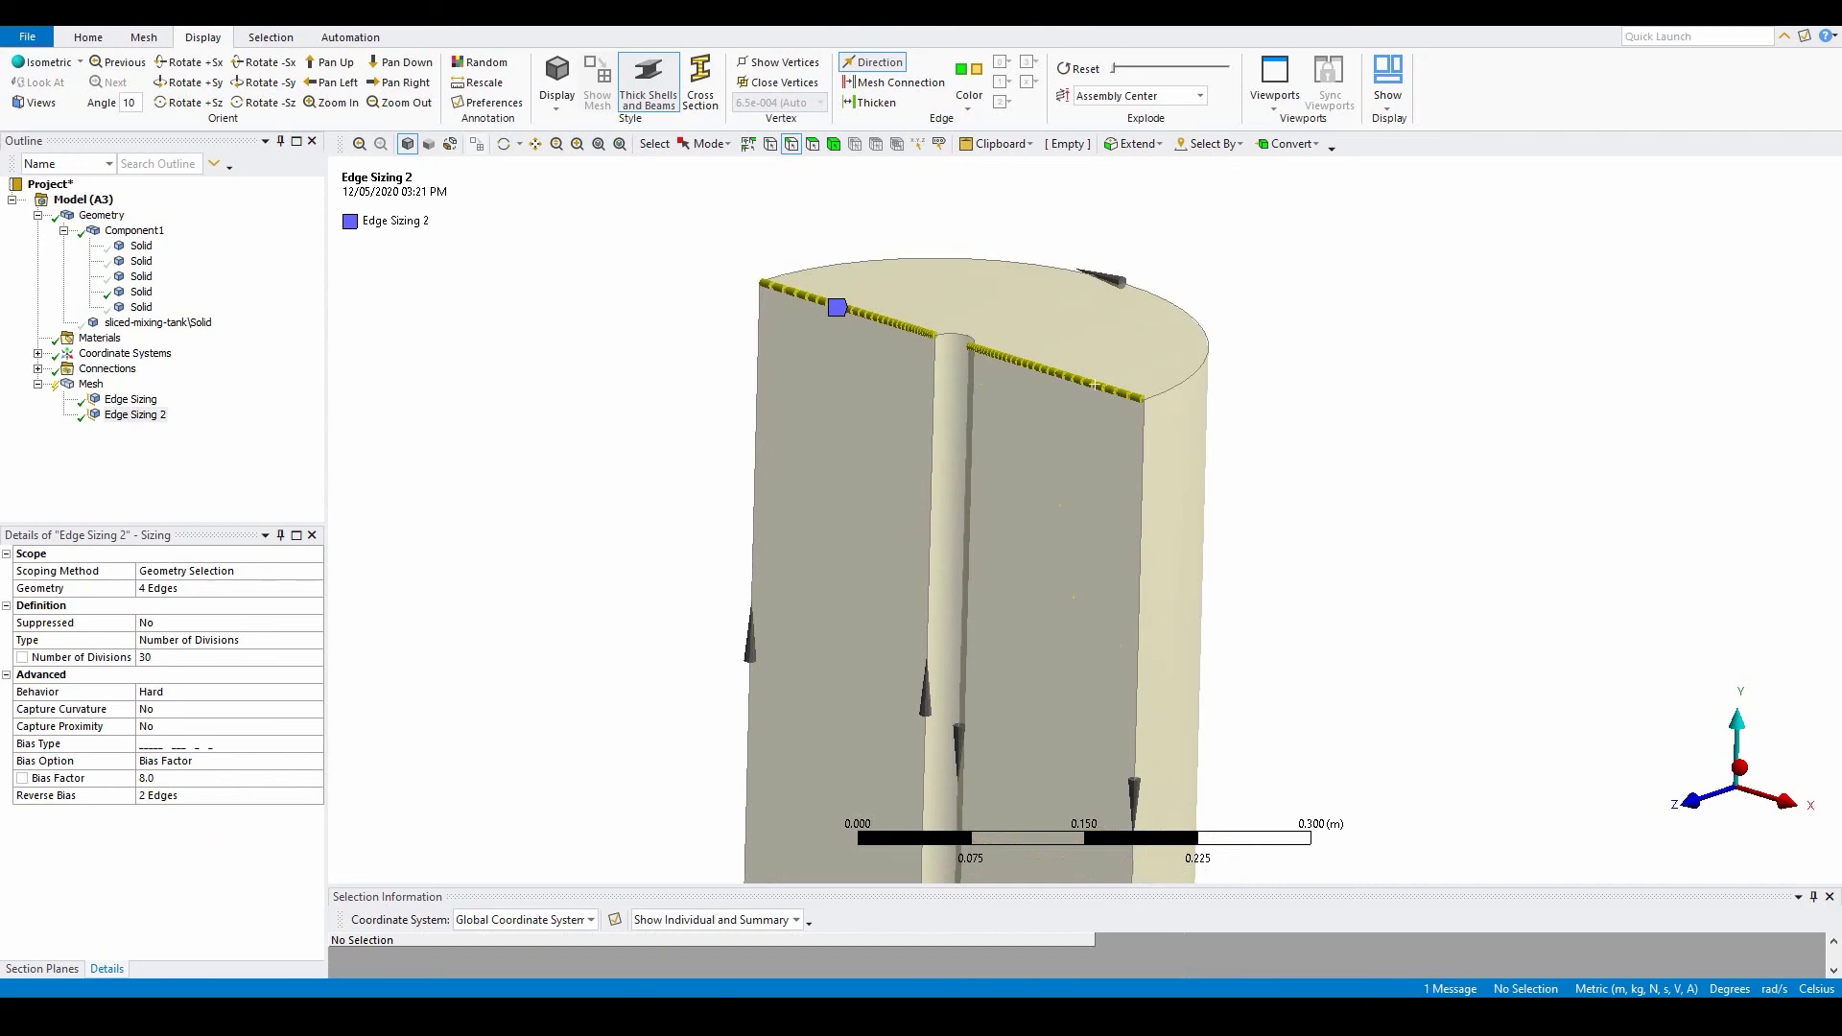
# - Show all bodies, then hide every body except sliced-mixing-tank\Solid to isolate the impeller zone
pyautogui.rightClick(1411, 465)
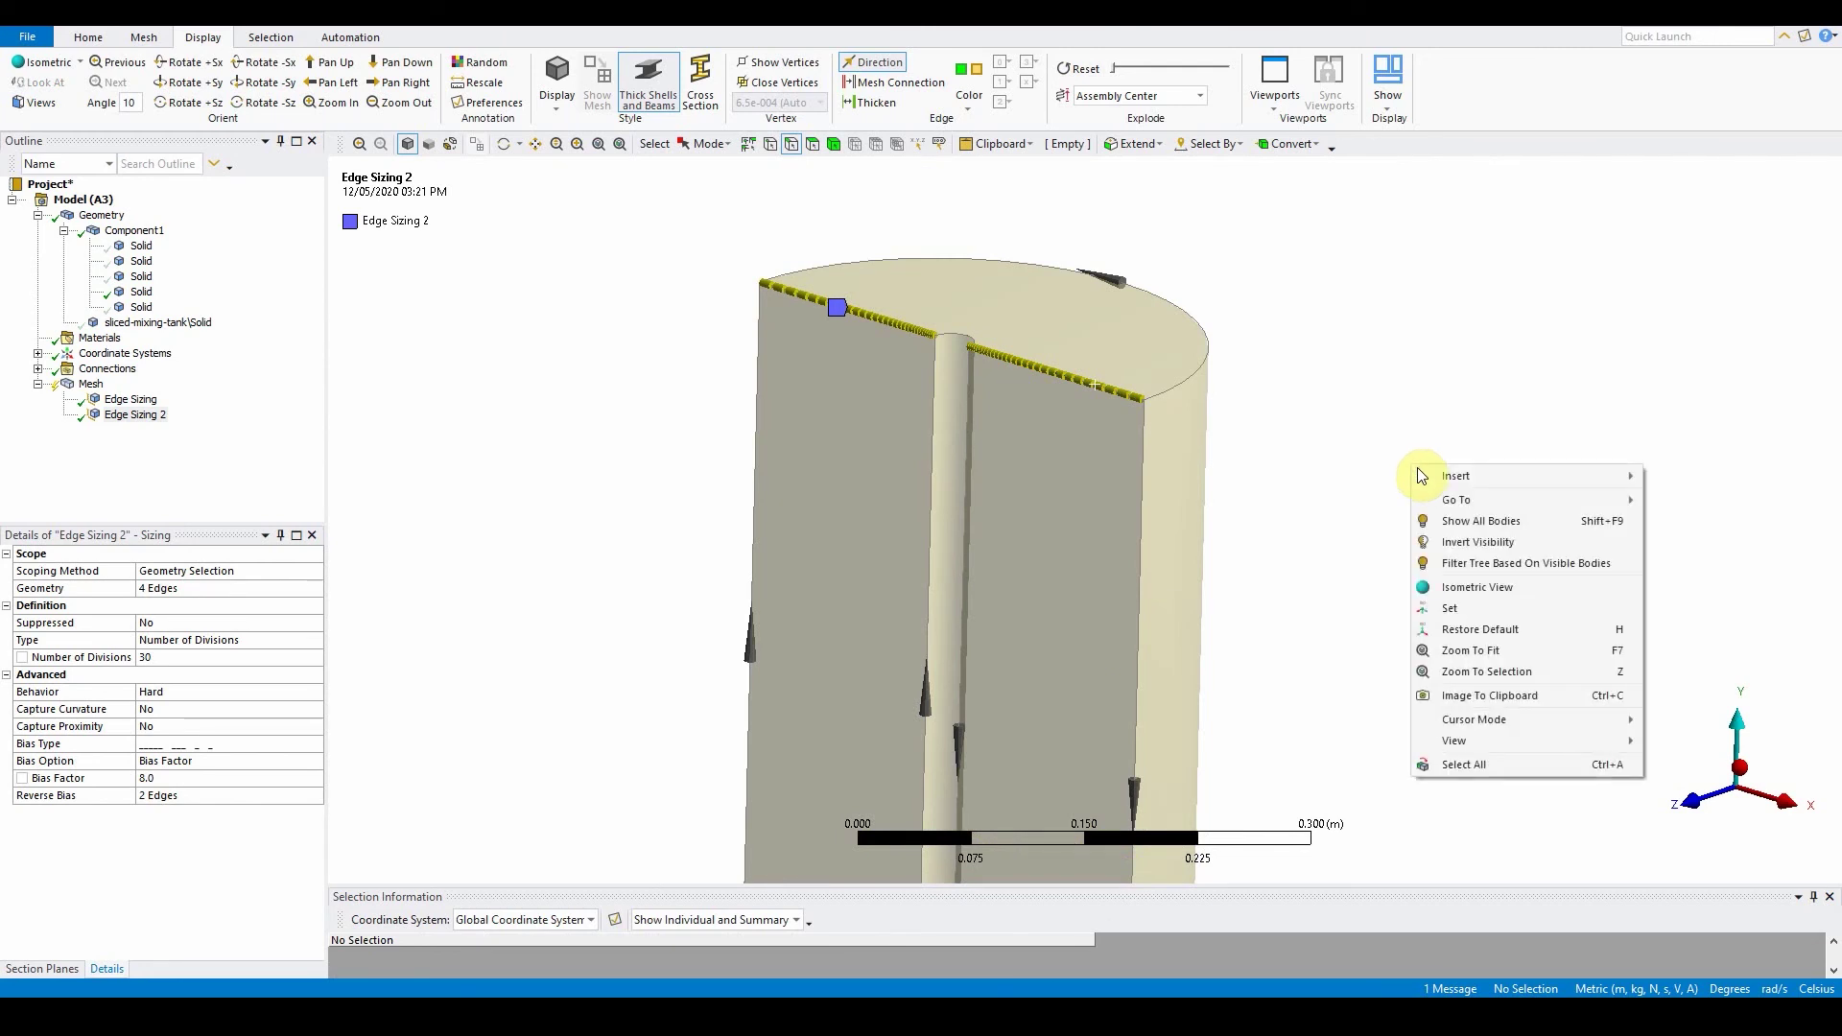
pyautogui.click(1481, 521)
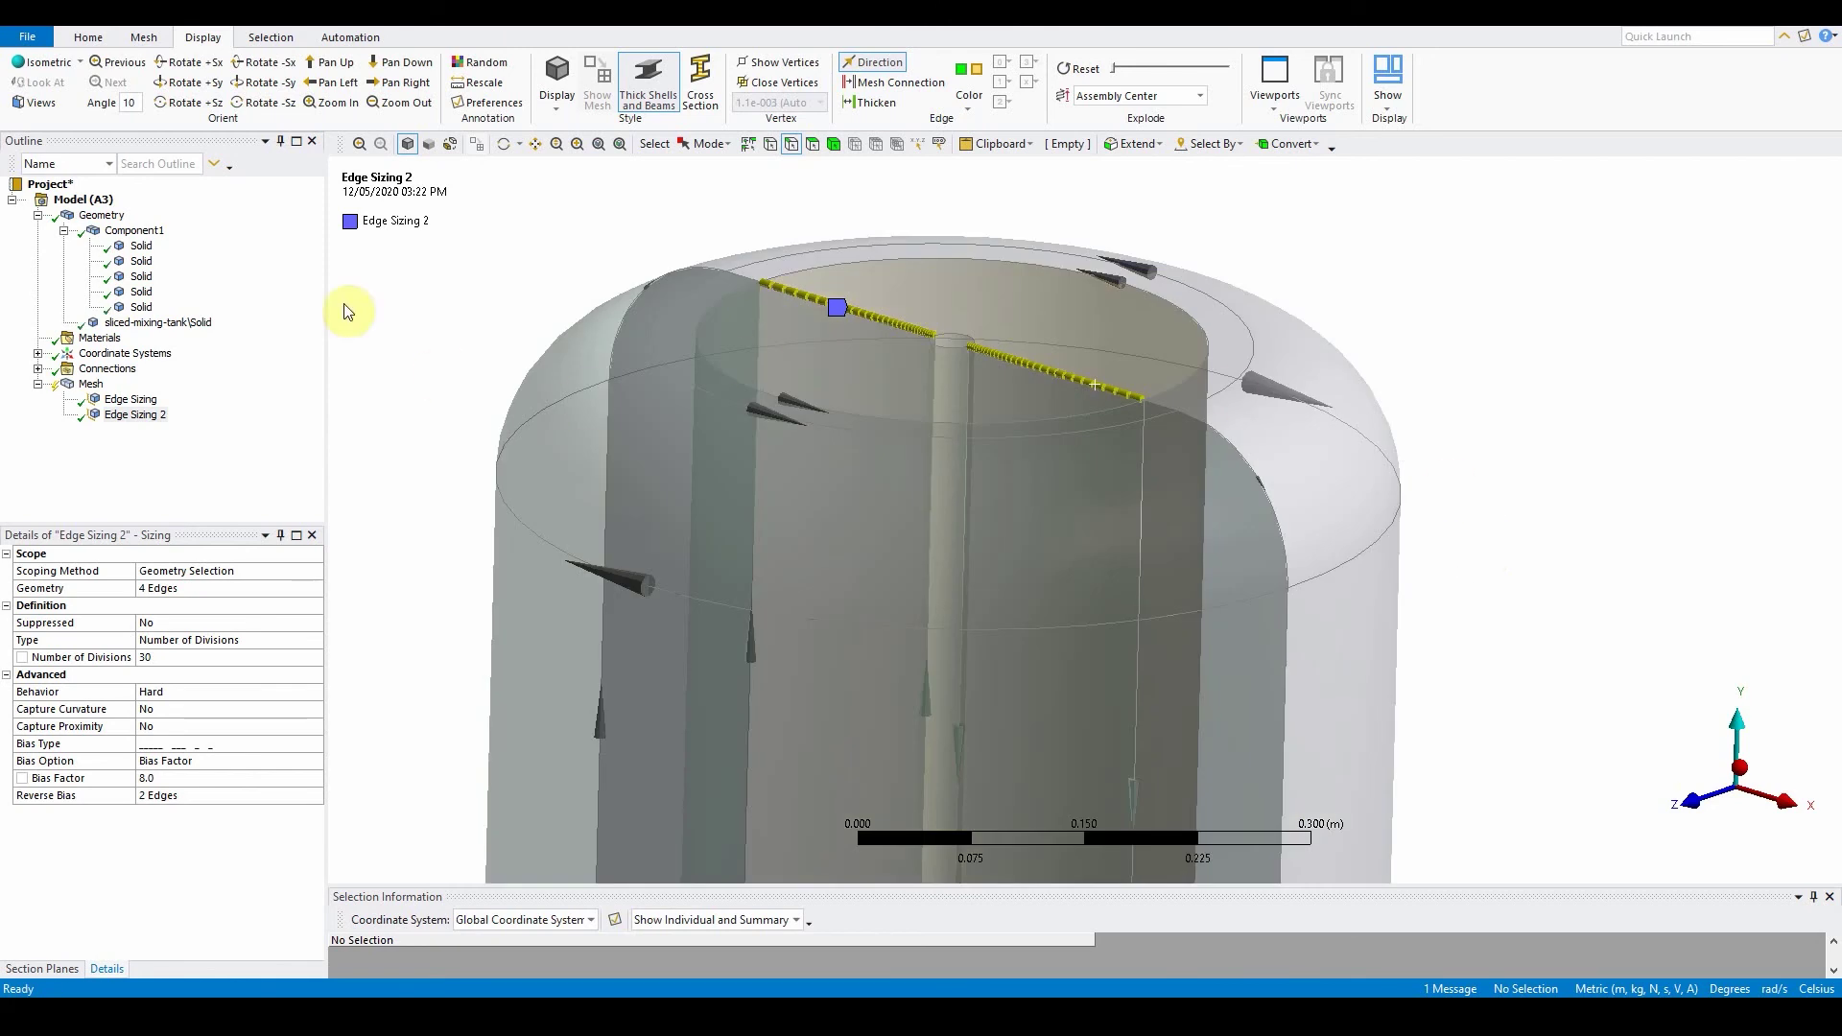
pyautogui.click(154, 324)
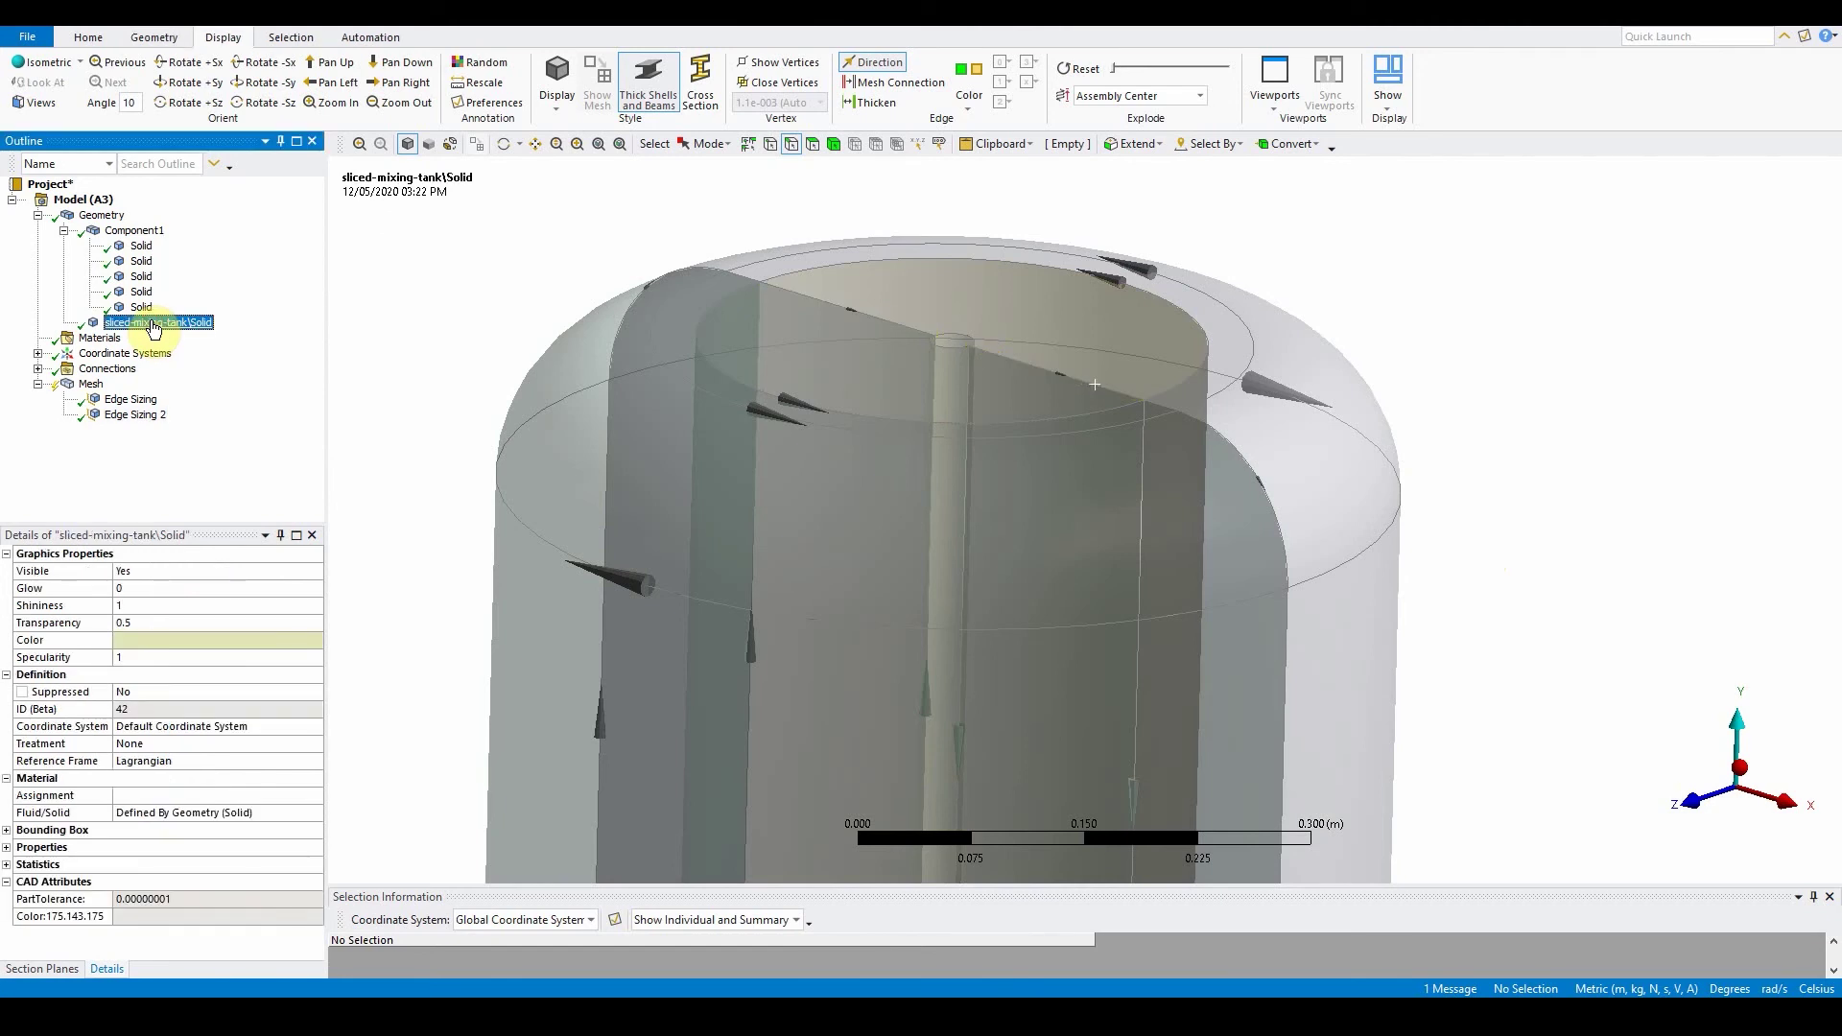
pyautogui.rightClick(154, 324)
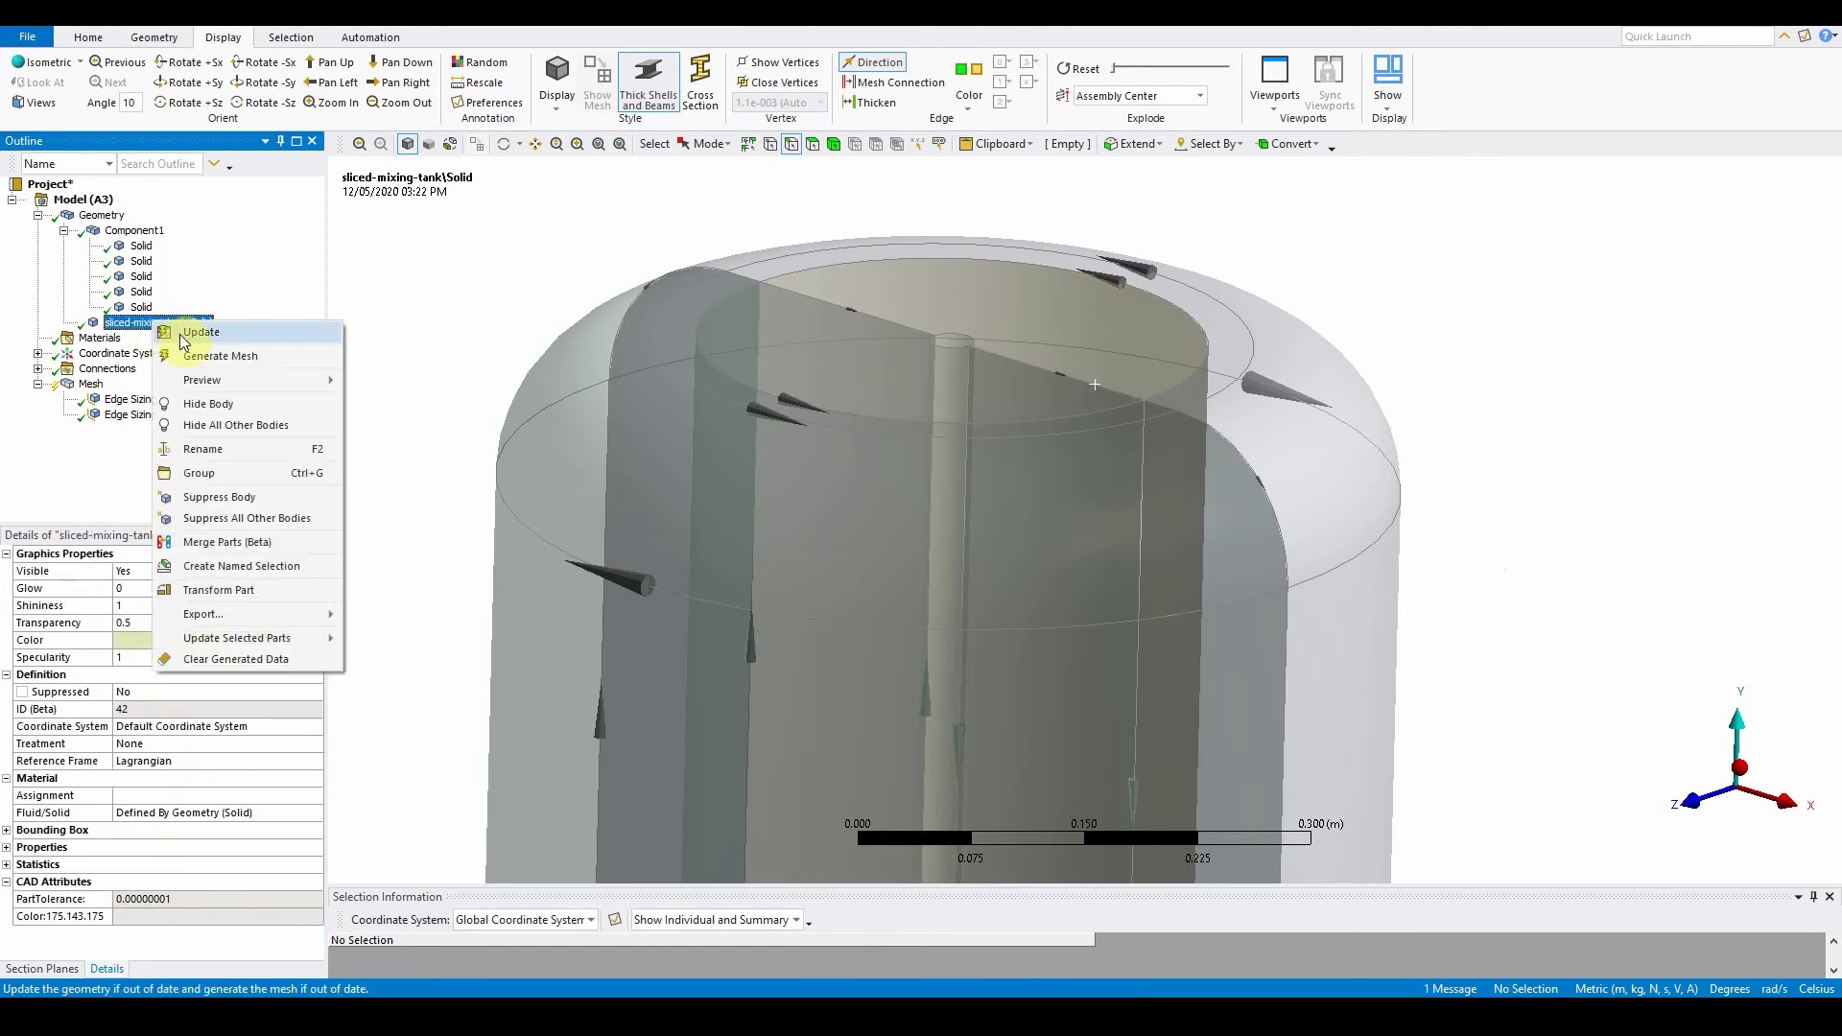
pyautogui.click(249, 432)
pyautogui.keyDown('ctrl'); pyautogui.moveTo(1138, 550); pyautogui.dragTo(1139, 292, button='middle'); pyautogui.keyUp('ctrl')
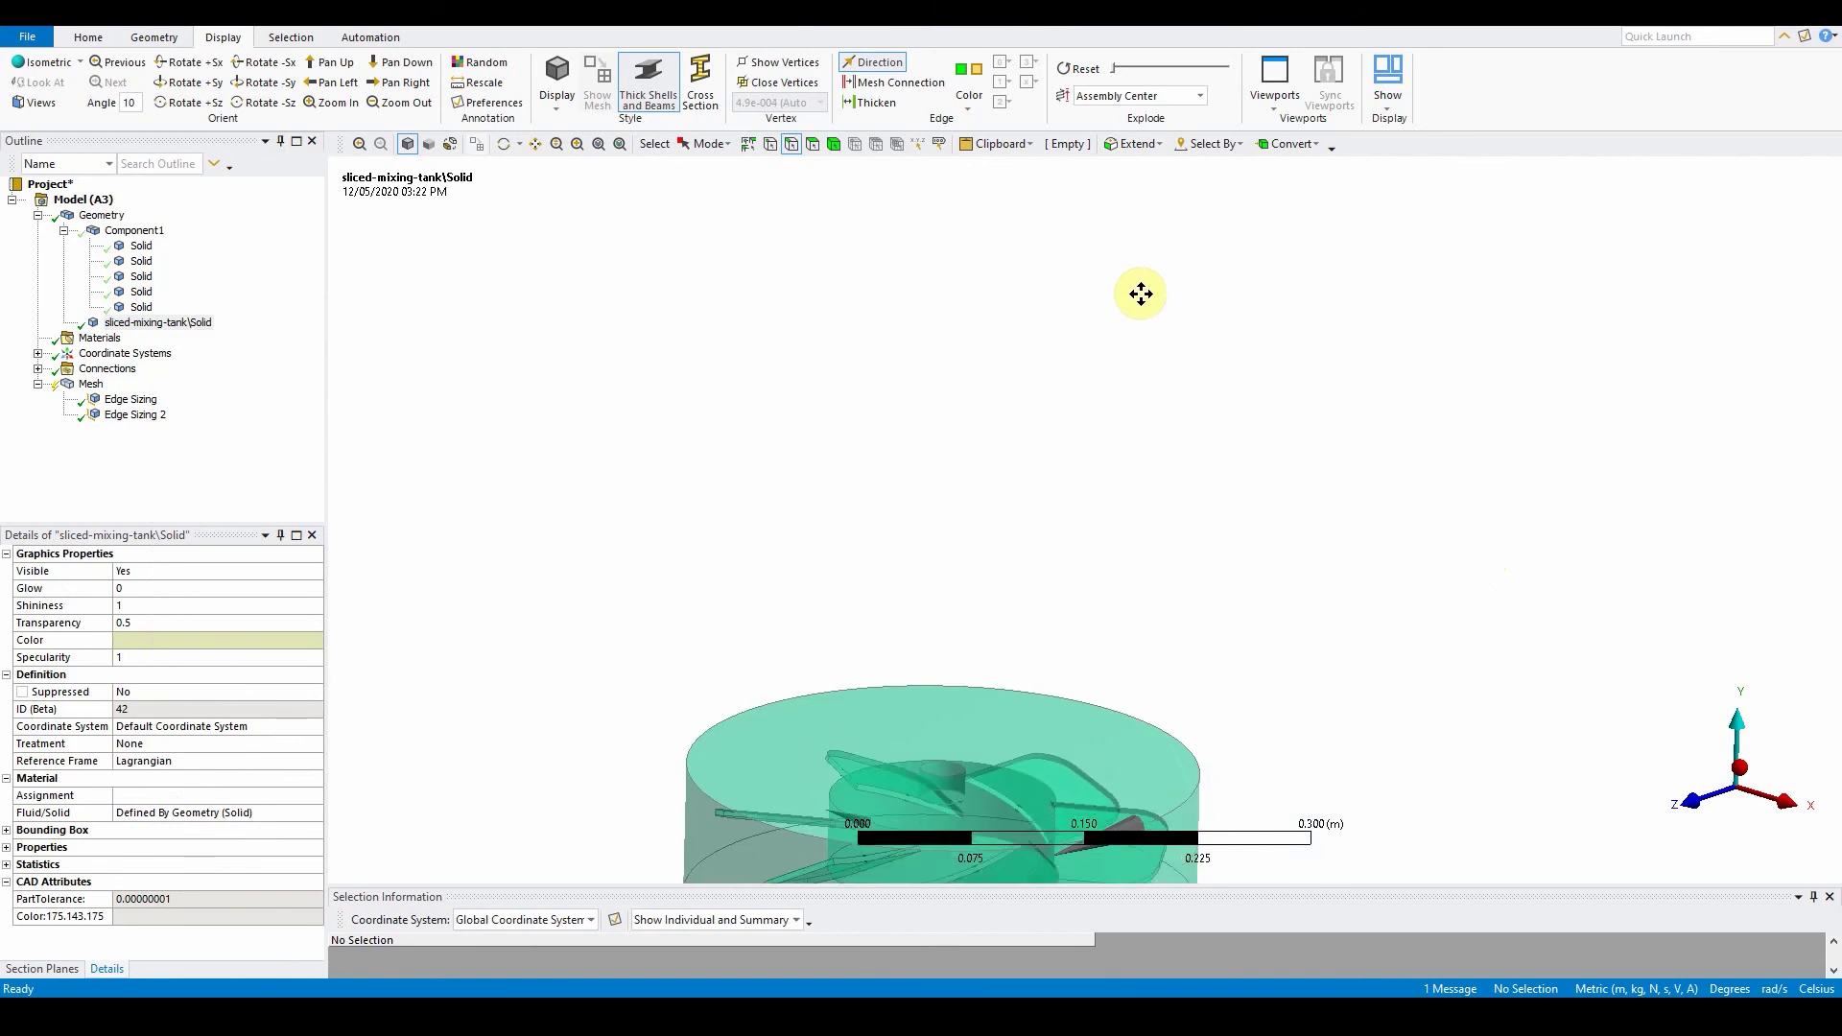
pyautogui.moveTo(1156, 576); pyautogui.dragTo(1328, 649, button='middle')
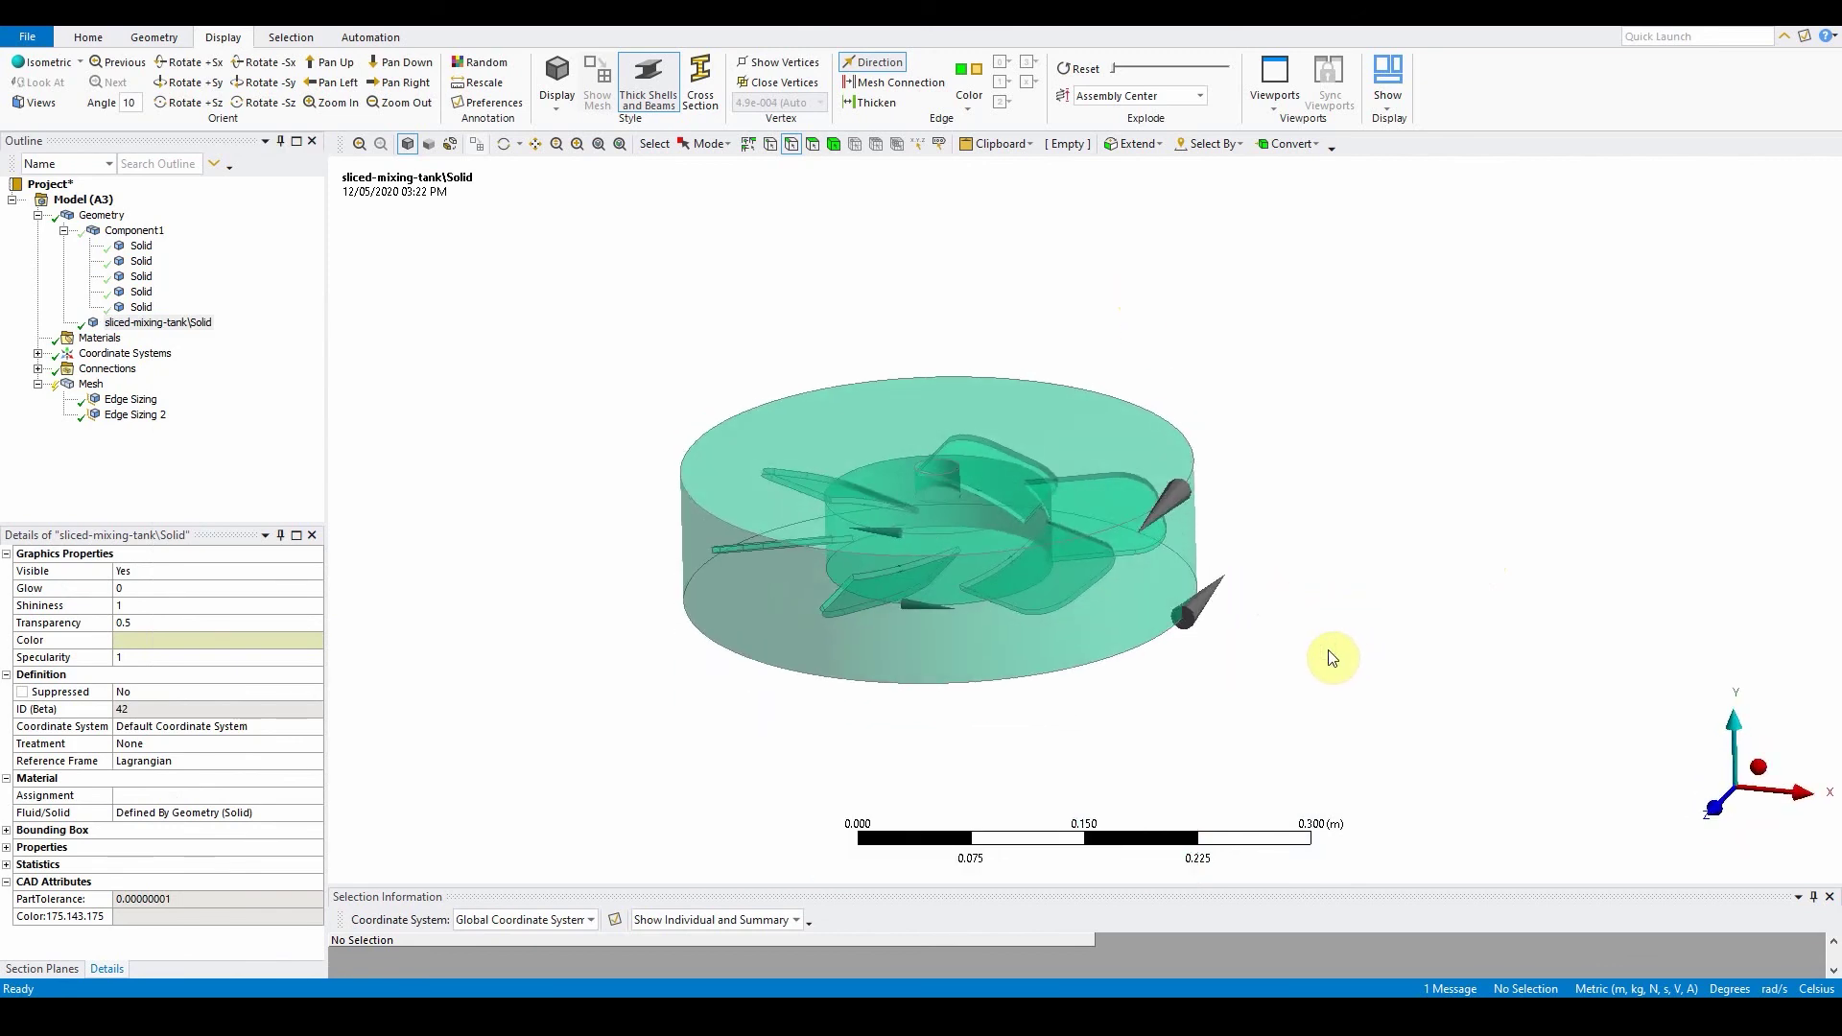
# - Box-select all impeller faces inside the cylindrical zone from a front view and create a named selection "impeller" from them
pyautogui.click(1715, 811)
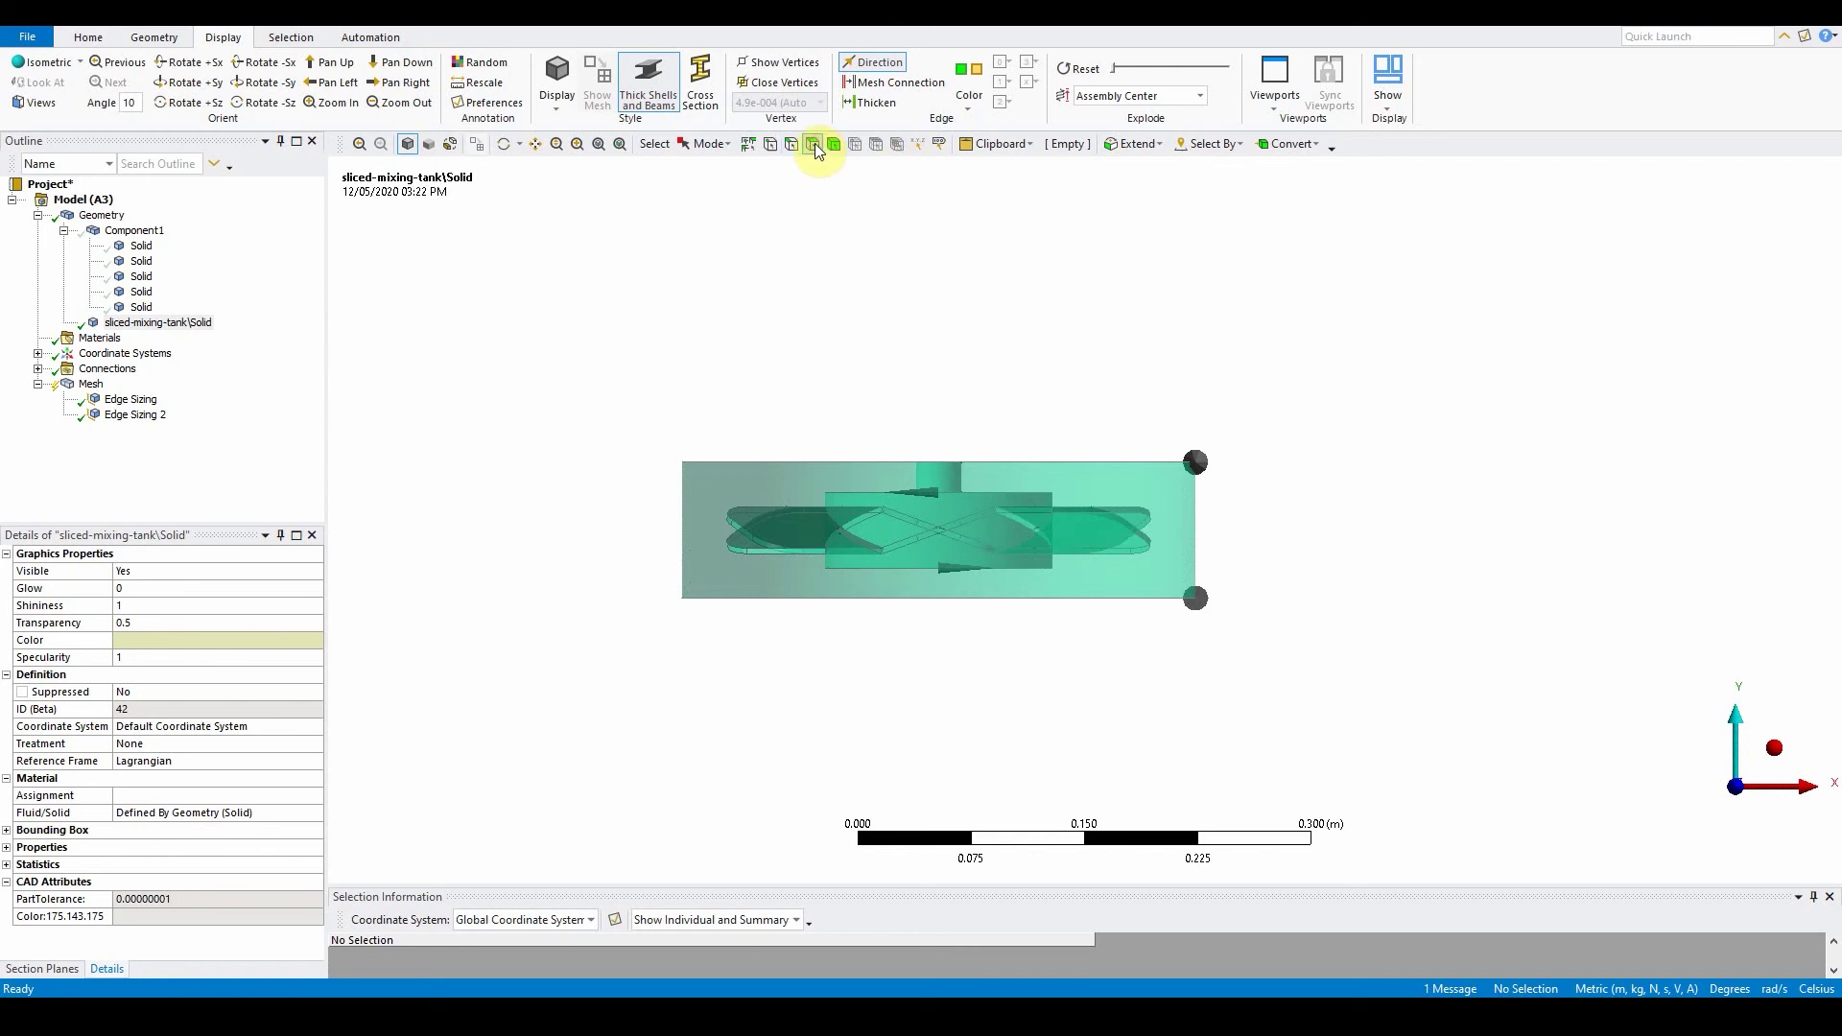
pyautogui.click(707, 144)
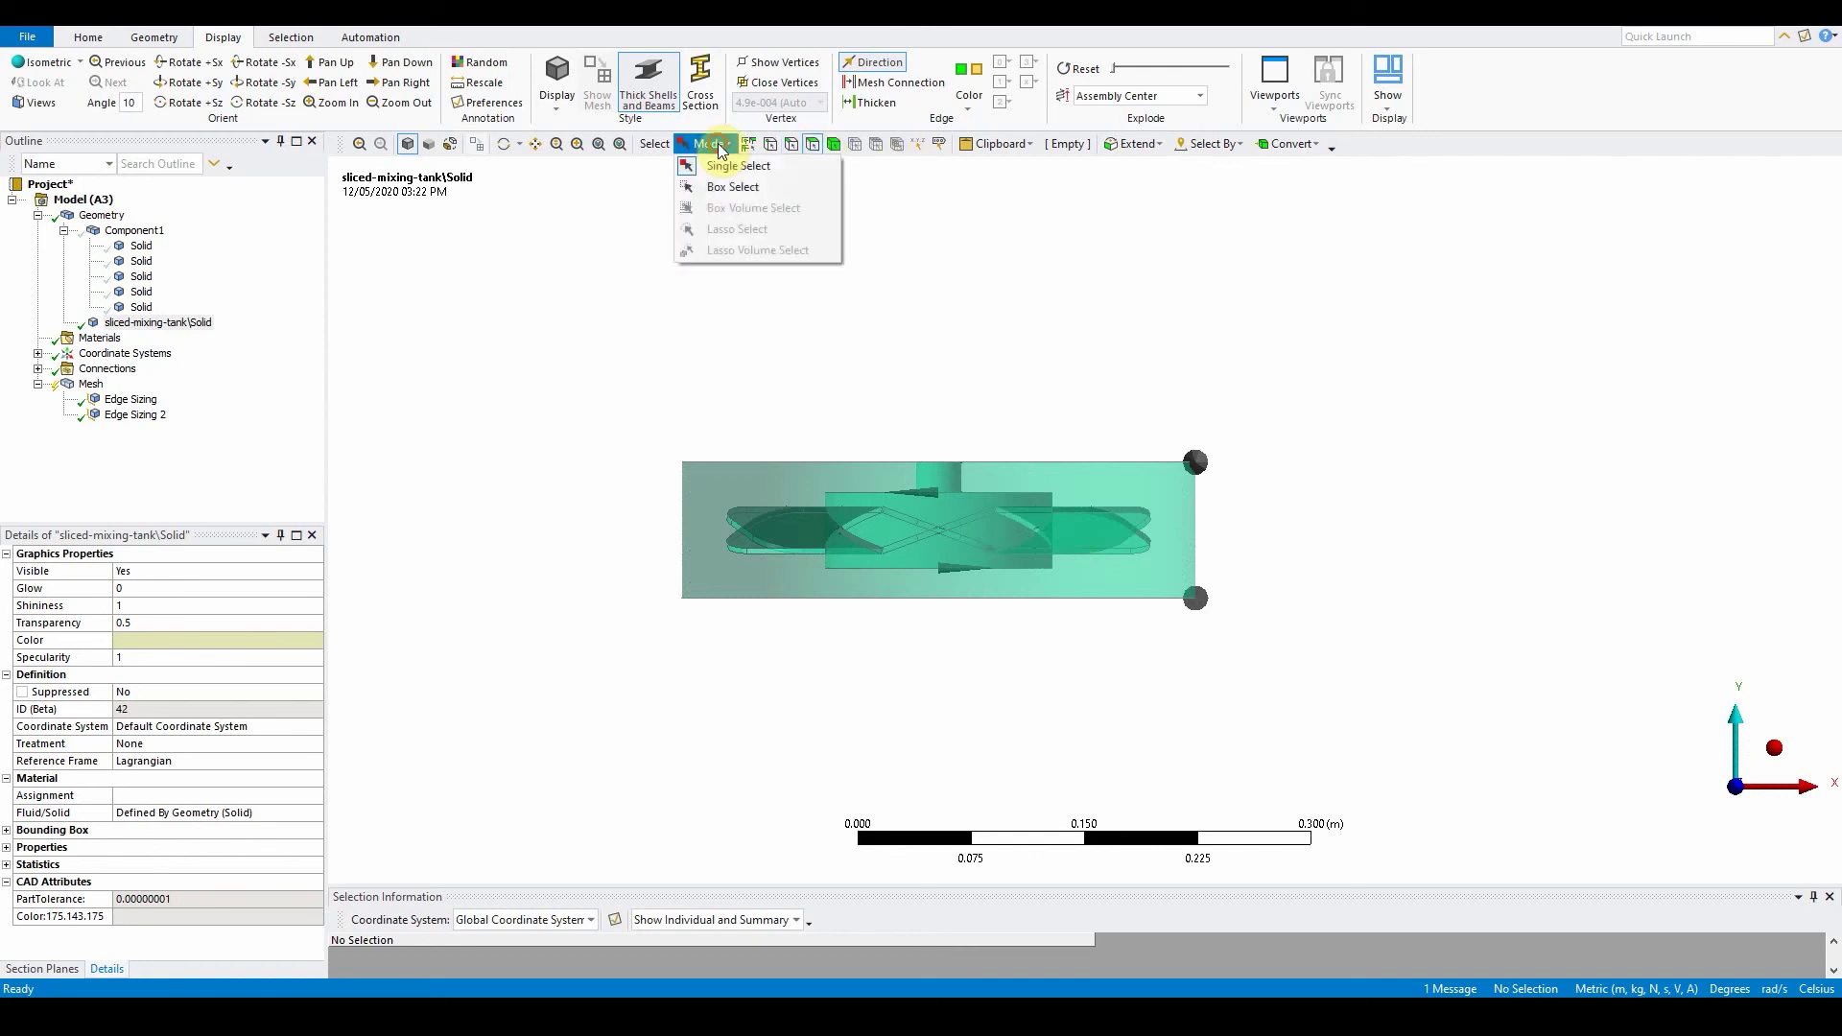
pyautogui.click(738, 192)
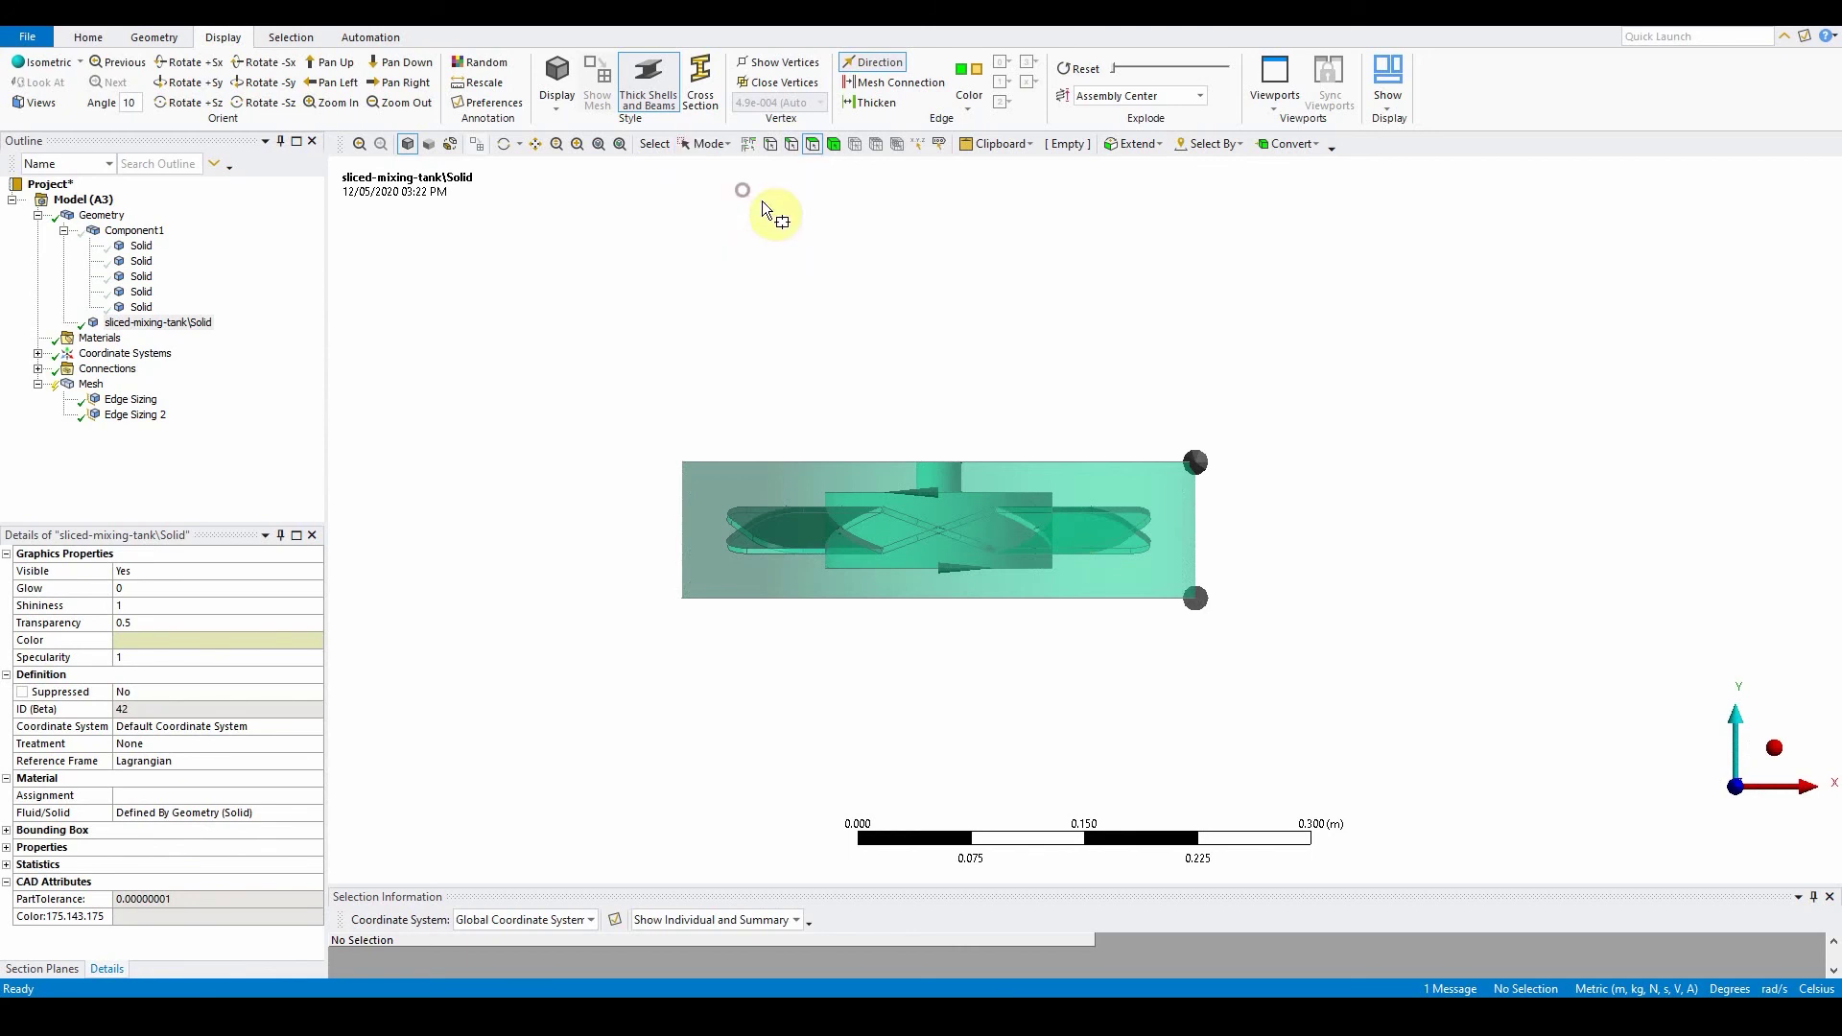
pyautogui.moveTo(705, 405); pyautogui.dragTo(908, 653)
pyautogui.moveTo(1175, 662); pyautogui.dragTo(1179, 664)
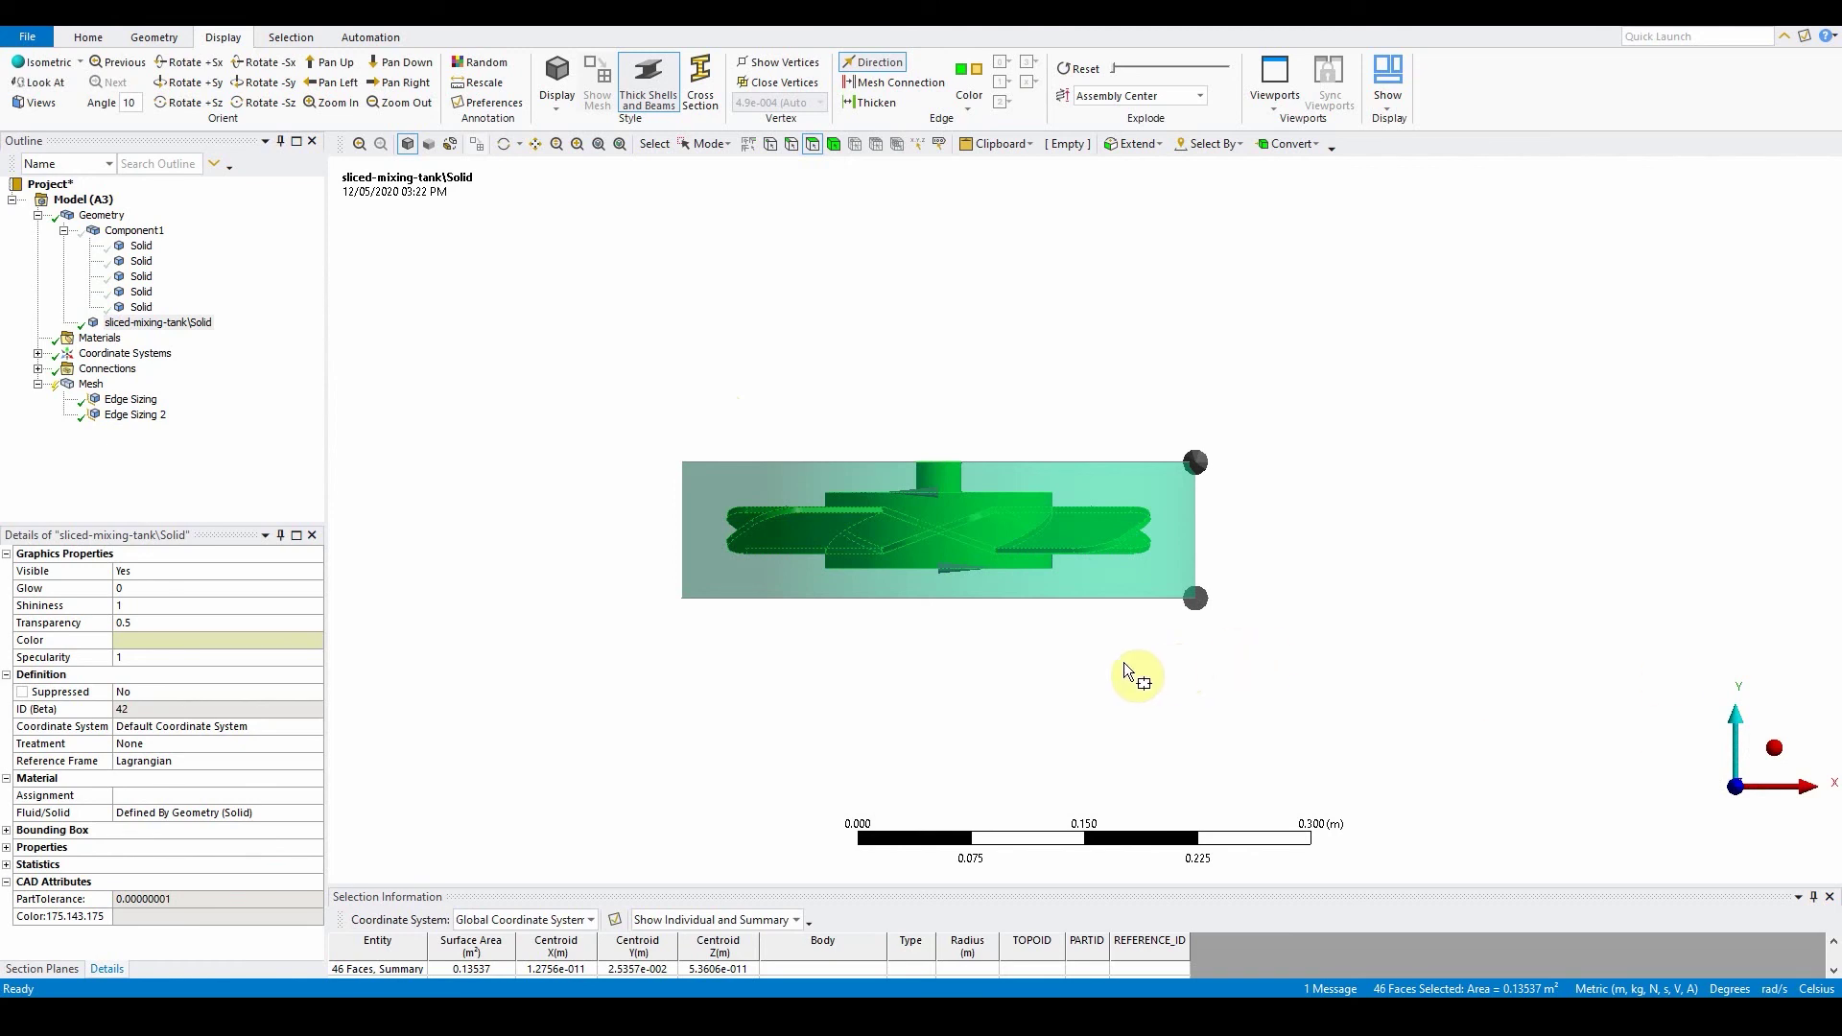
pyautogui.press('n')
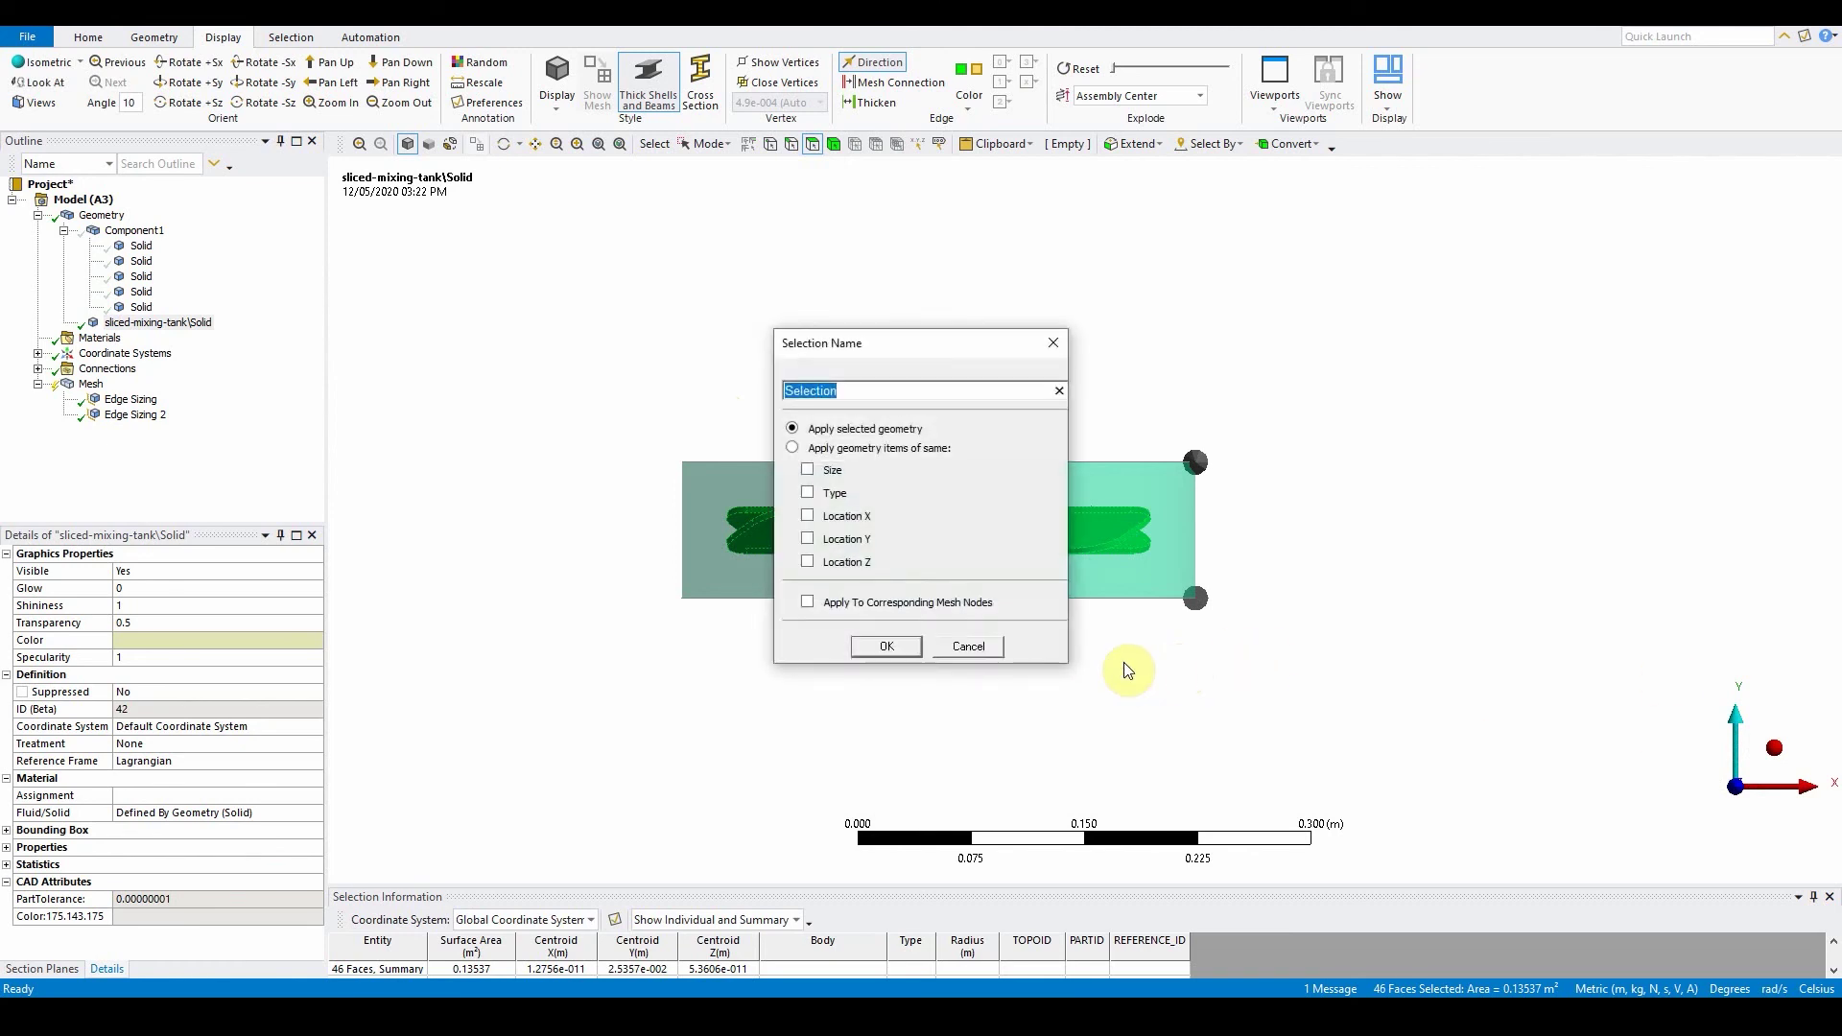
pyautogui.write('impeller')
pyautogui.click(885, 645)
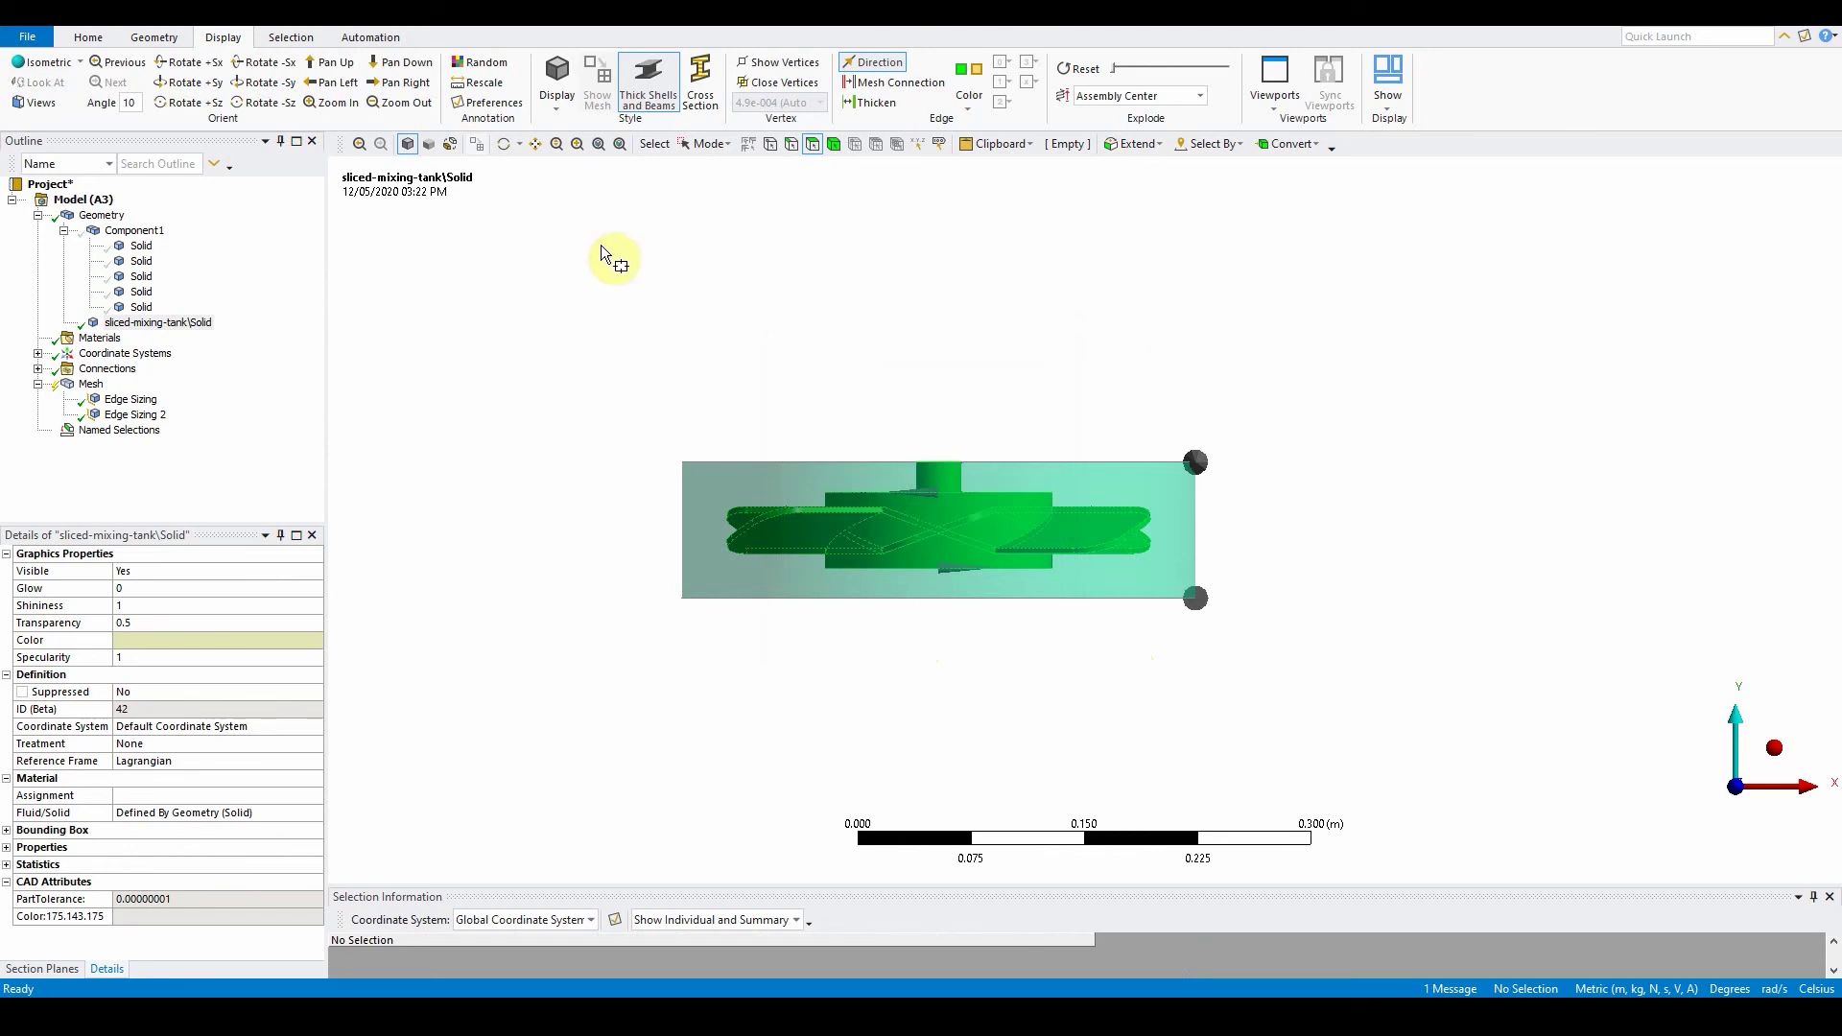
# - Create a named selection "interface inner" from the top, side and bottom outer faces of the impeller zone cylinder
pyautogui.click(811, 146)
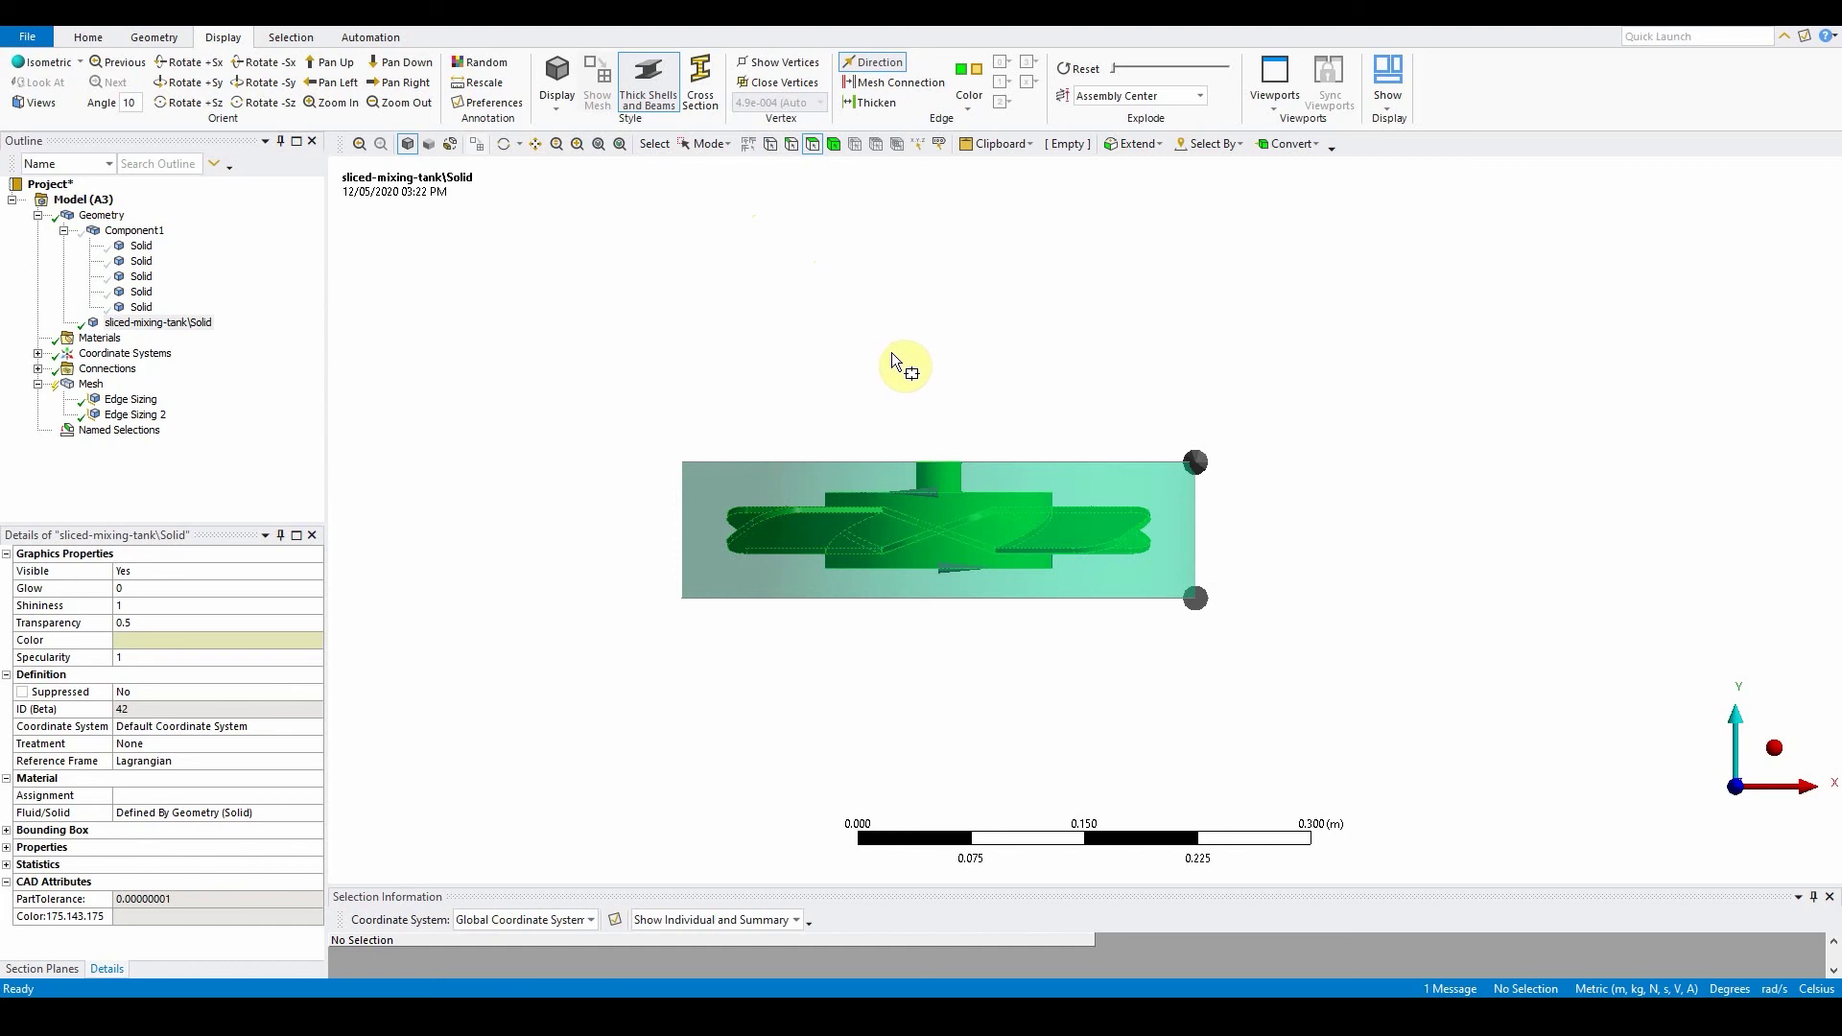
pyautogui.moveTo(892, 360); pyautogui.dragTo(900, 314, button='middle')
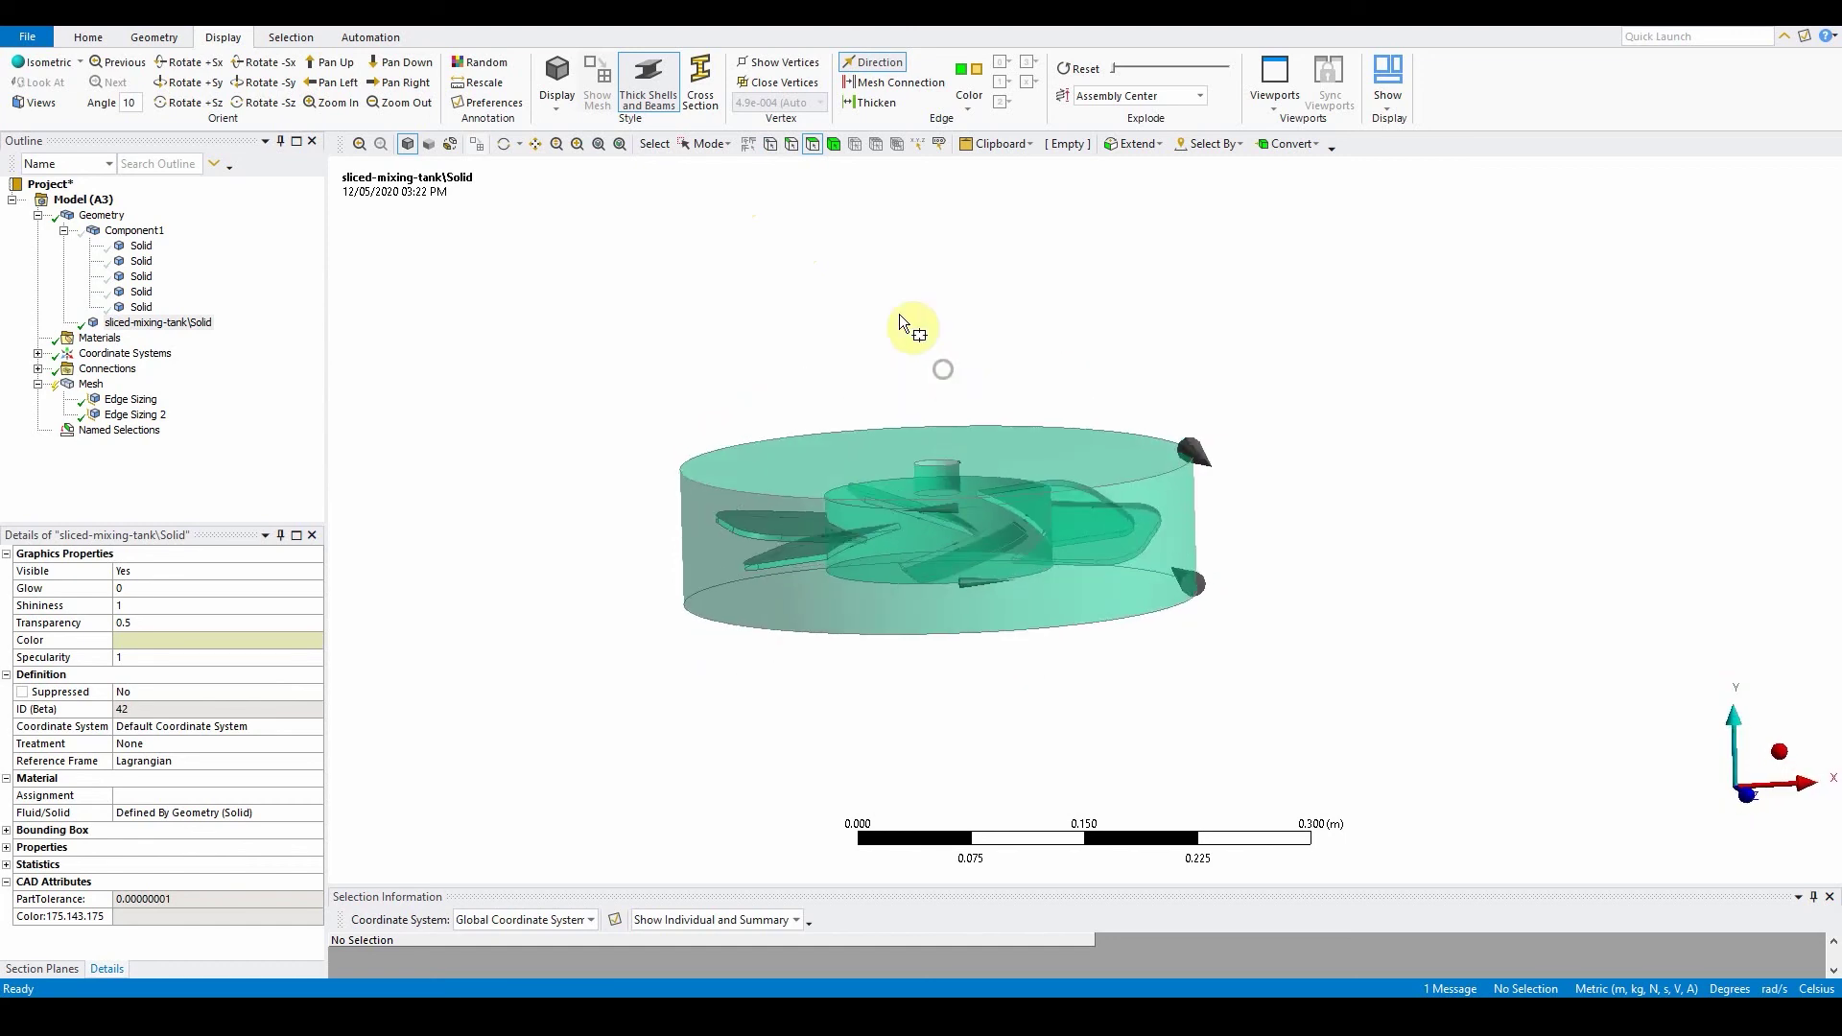
pyautogui.click(699, 146)
pyautogui.click(710, 164)
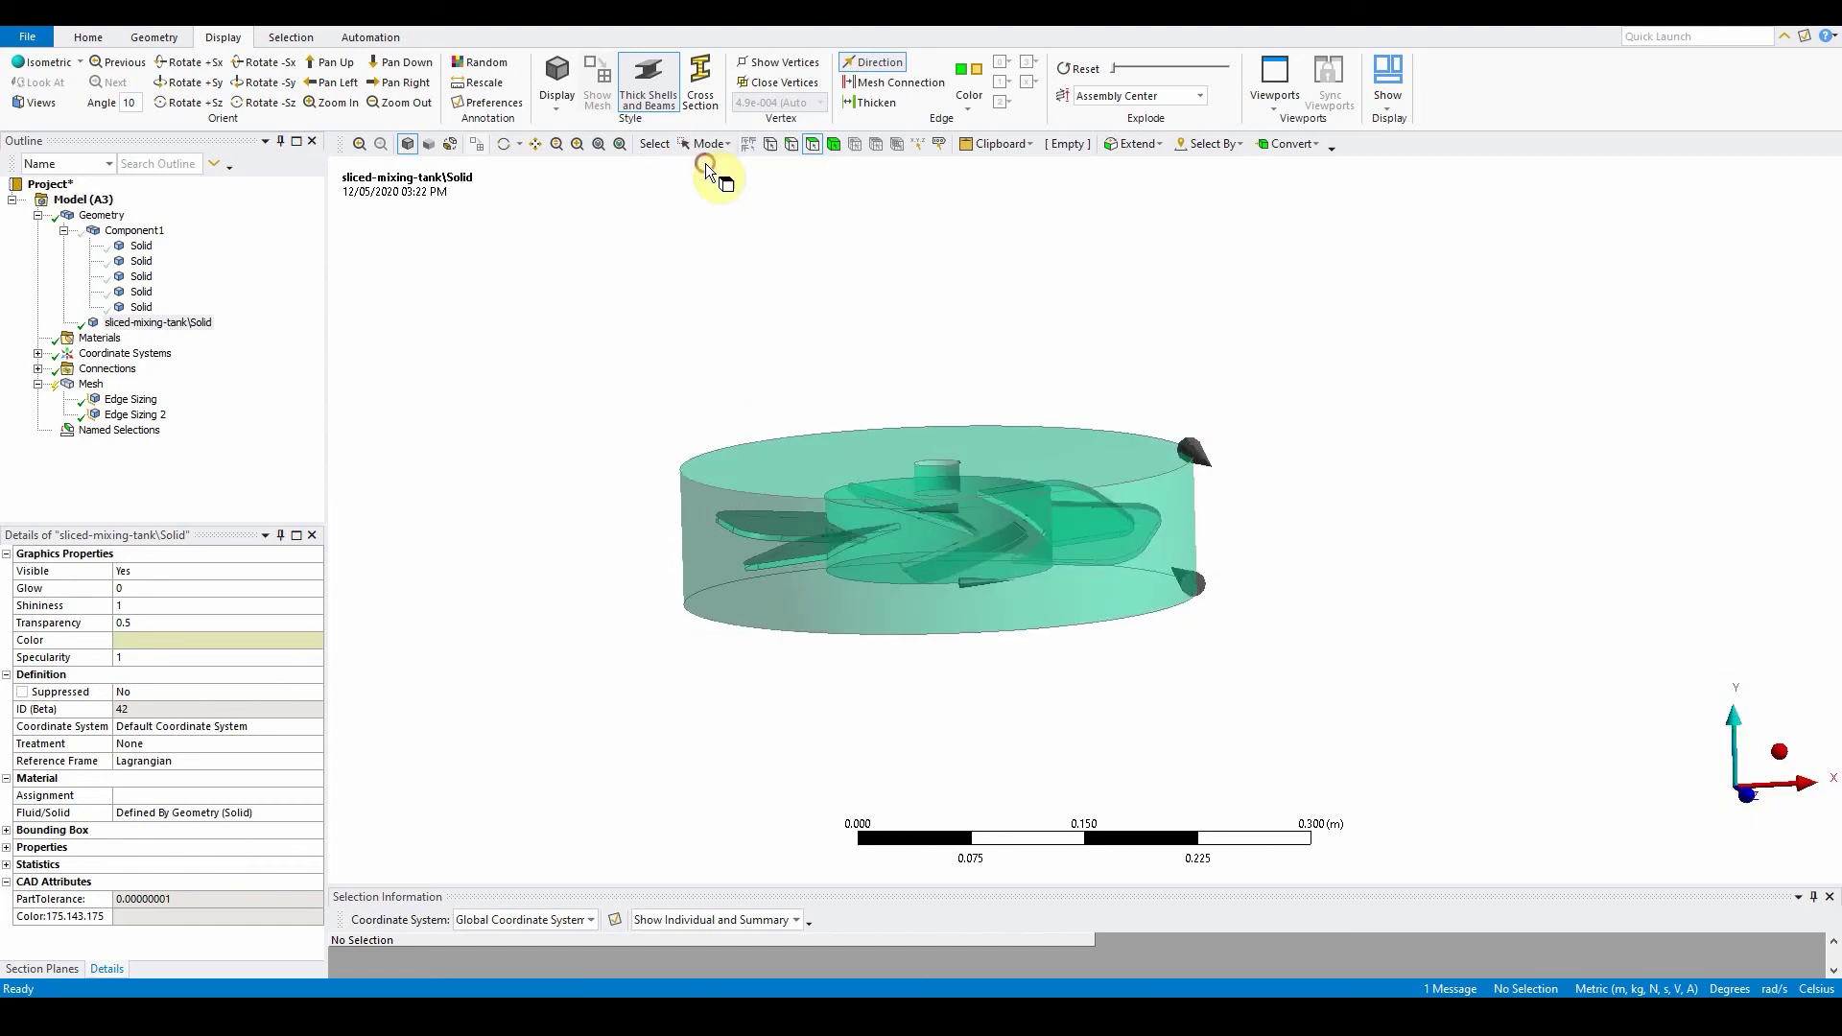
pyautogui.click(840, 453)
pyautogui.keyDown('ctrl'); pyautogui.click(809, 558); pyautogui.keyUp('ctrl')
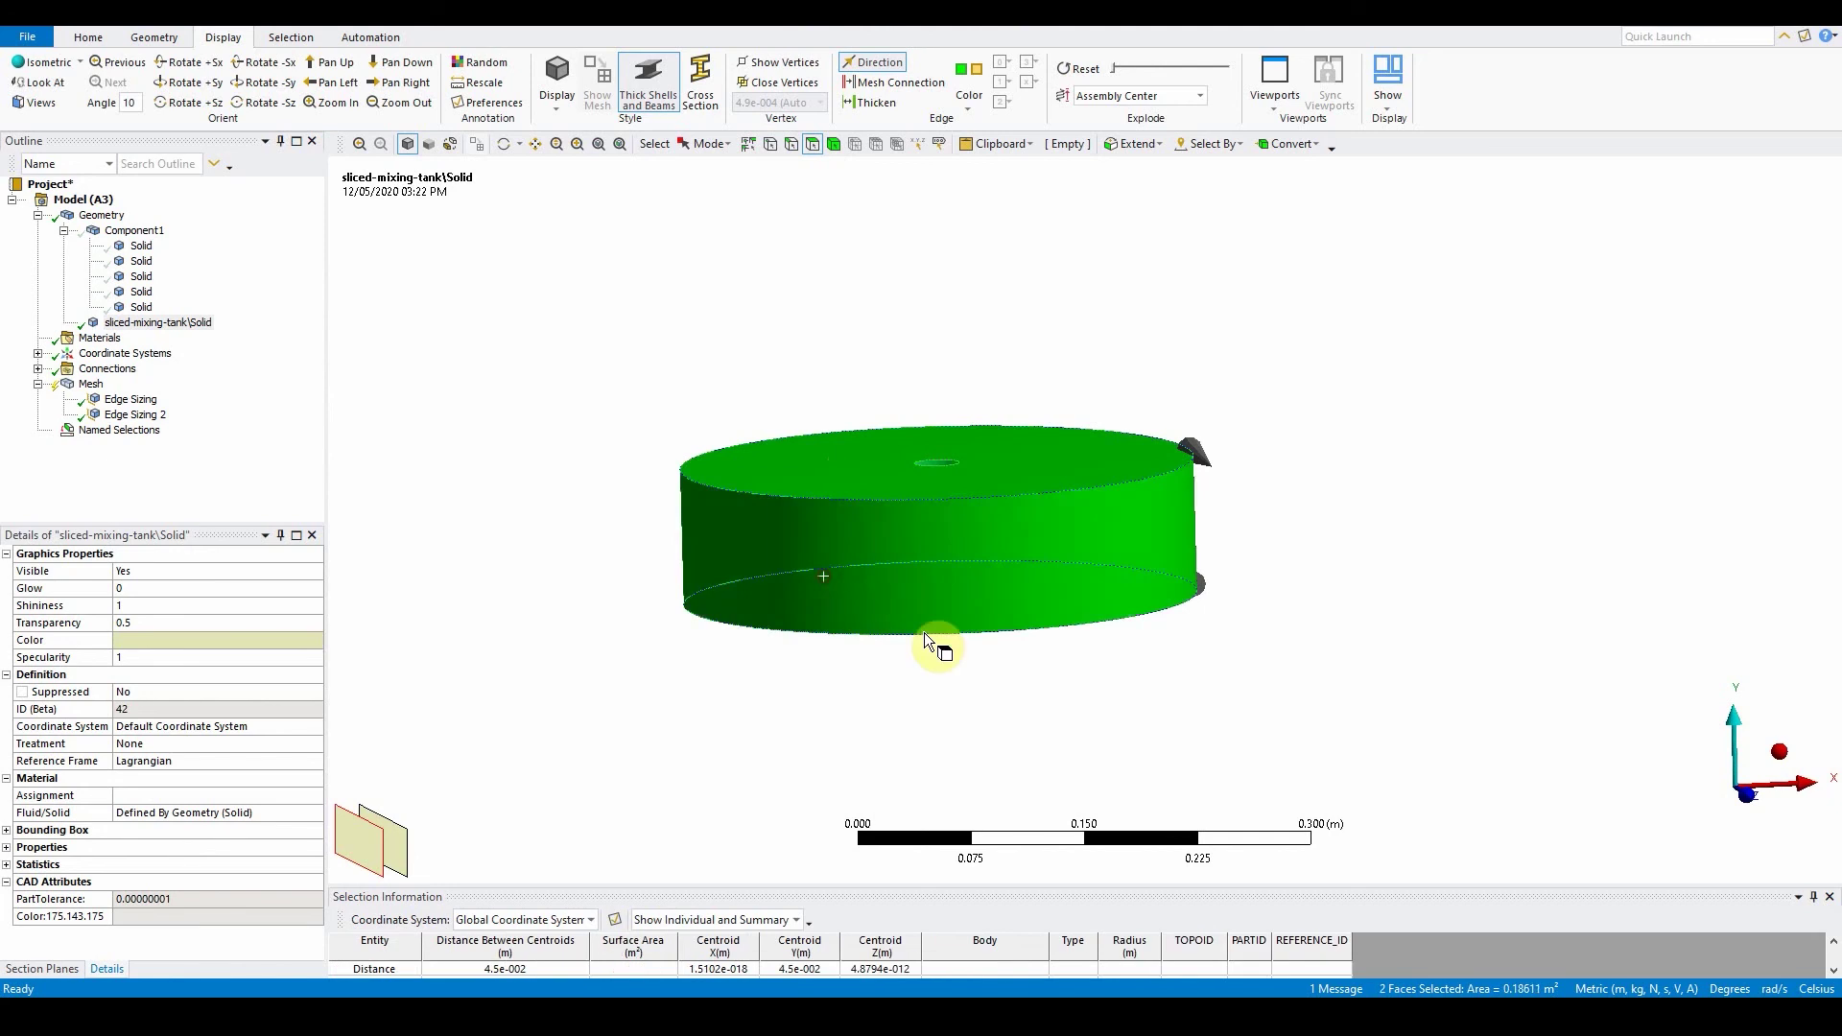
pyautogui.moveTo(924, 632); pyautogui.dragTo(915, 687, button='middle')
pyautogui.keyDown('ctrl'); pyautogui.click(917, 687); pyautogui.keyUp('ctrl')
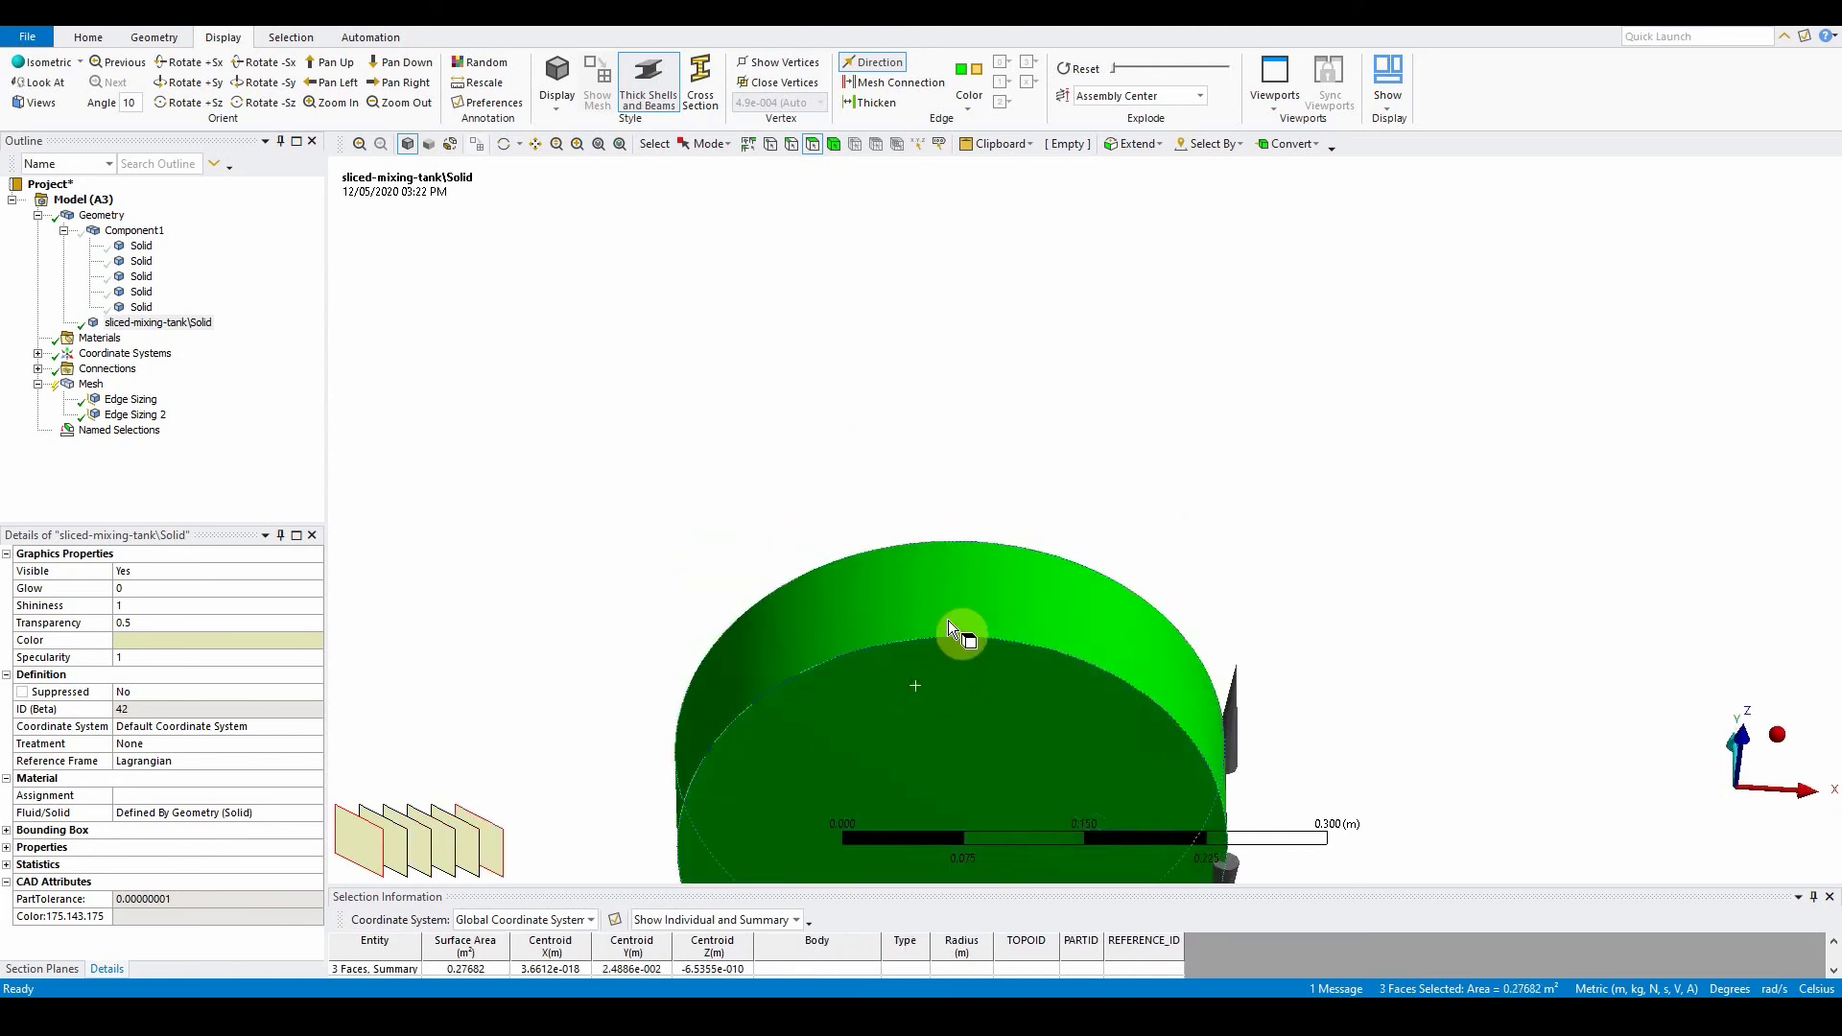
pyautogui.press('n')
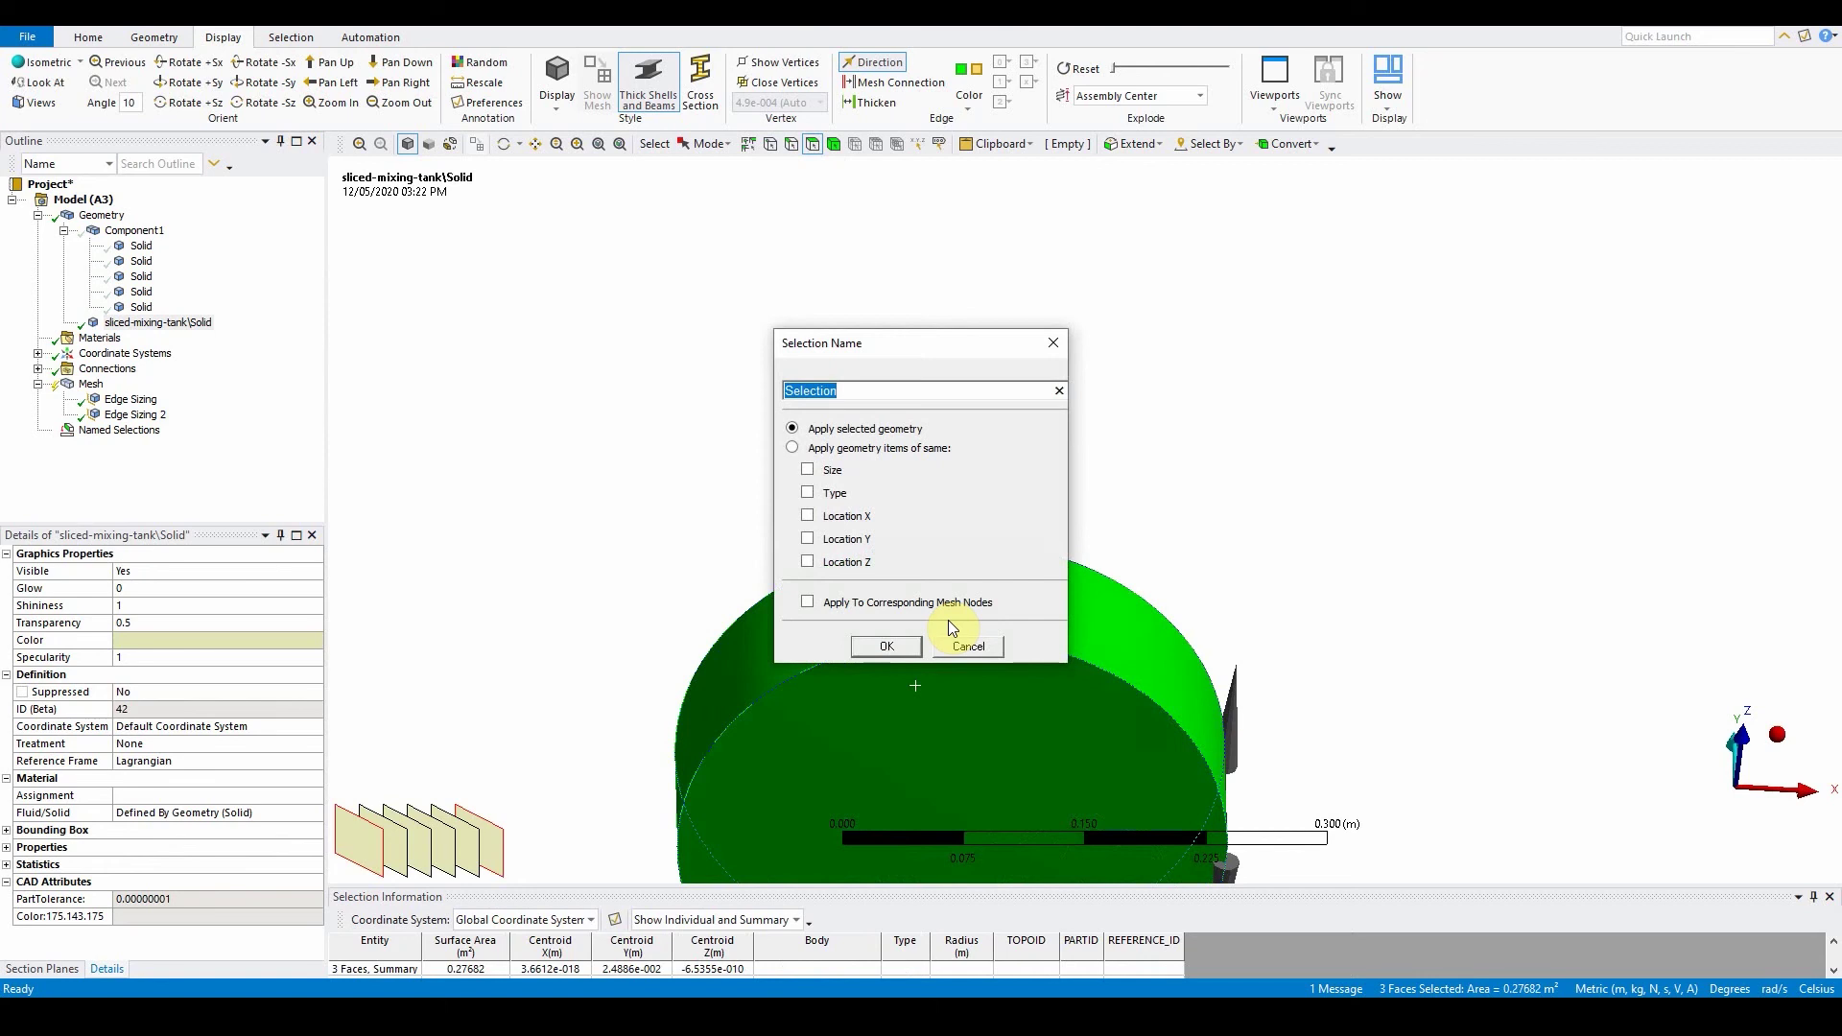
pyautogui.write('interface inner')
pyautogui.click(885, 648)
# - Bring all hidden bodies of the mixing tank back into view
pyautogui.moveTo(1234, 567)
pyautogui.mouseDown(button='middle')
pyautogui.moveTo(1138, 718)
pyautogui.moveTo(1164, 440)
pyautogui.mouseUp(button='middle')
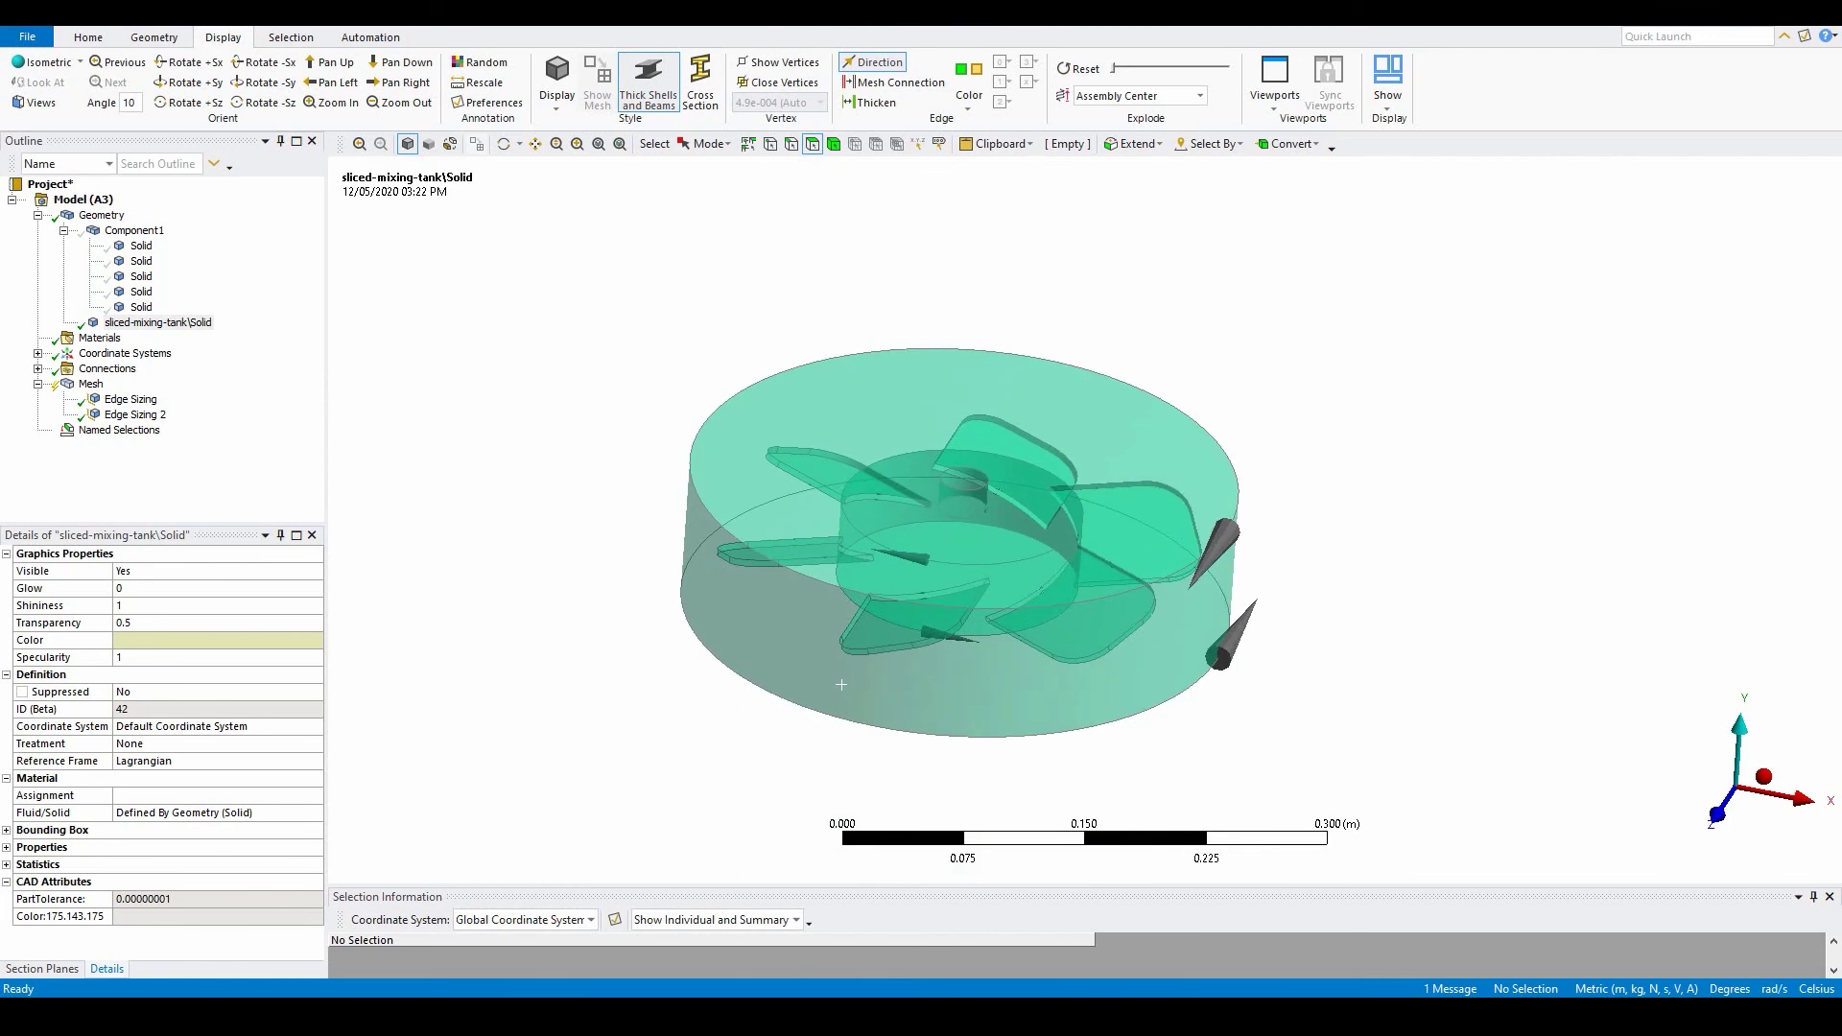
pyautogui.rightClick(1472, 445)
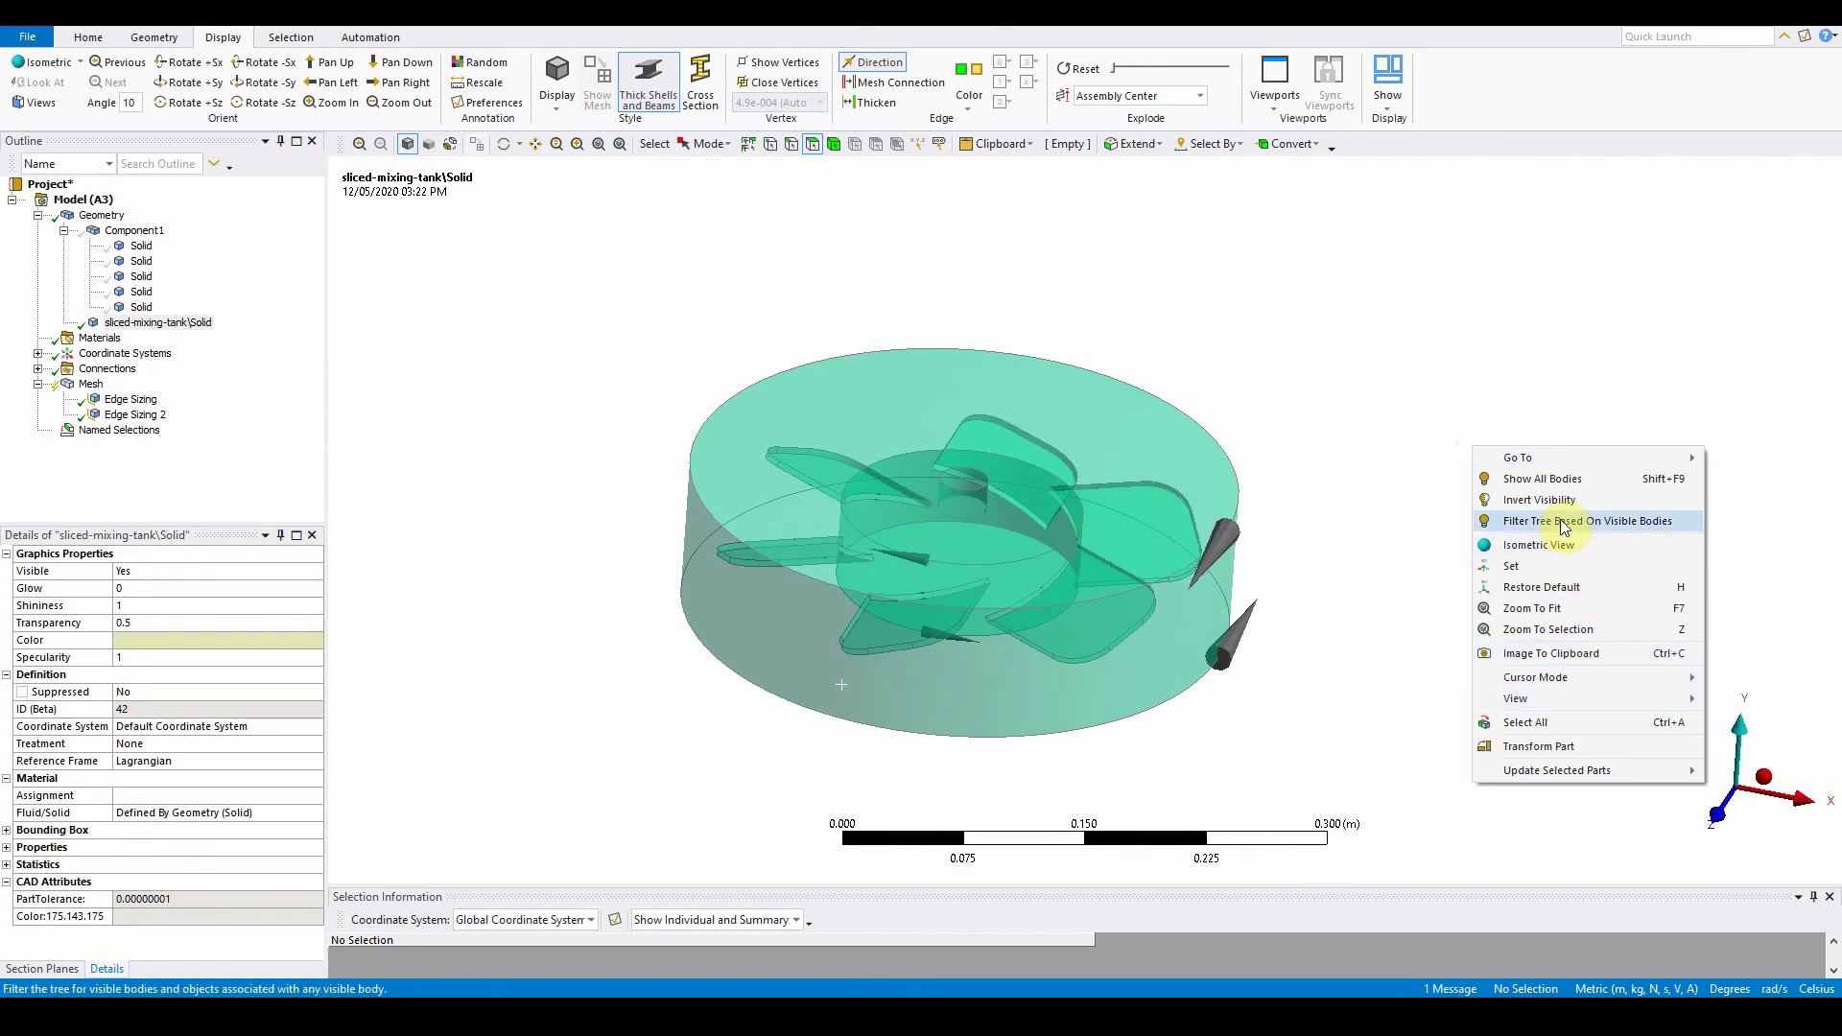
pyautogui.click(1564, 477)
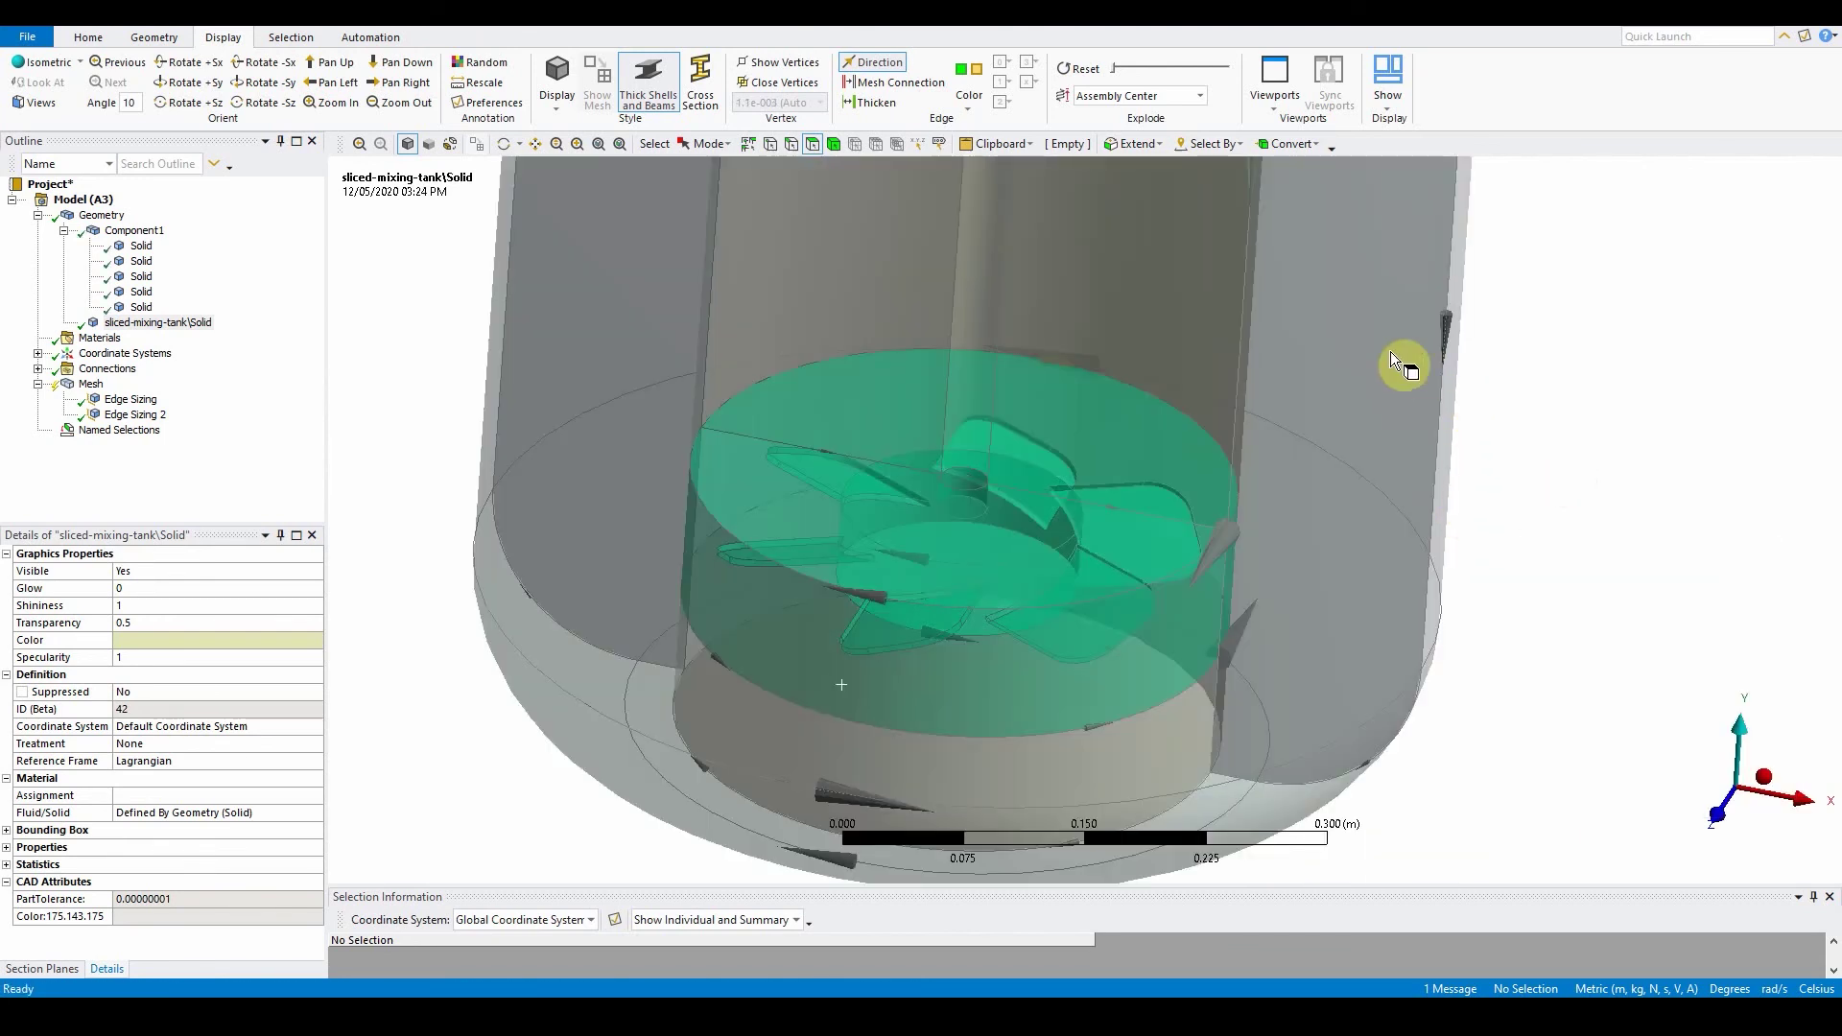
# - Create a named selection "shaft" from the two half-cylindrical shaft faces above the impeller zone
pyautogui.moveTo(1391, 353); pyautogui.dragTo(1171, 587, button='middle')
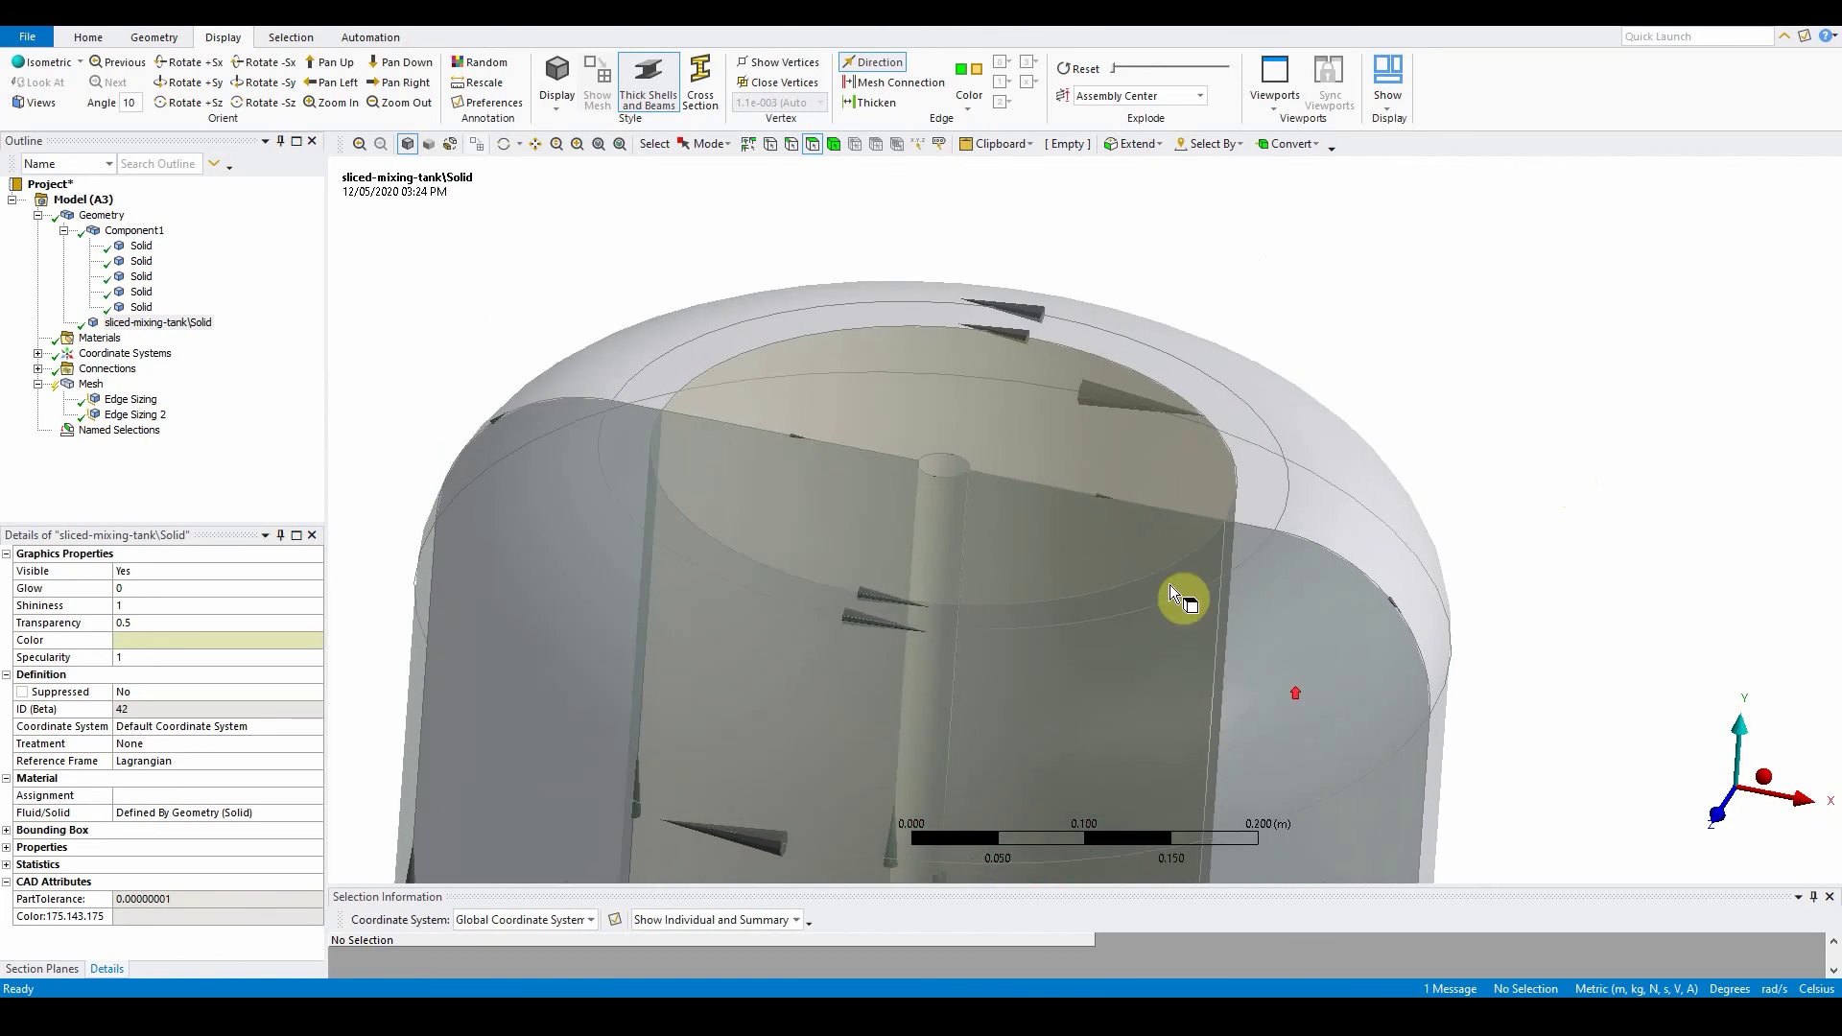
pyautogui.click(963, 466)
pyautogui.moveTo(963, 466); pyautogui.dragTo(1011, 393, button='middle')
pyautogui.keyDown('ctrl'); pyautogui.click(1003, 388); pyautogui.keyUp('ctrl')
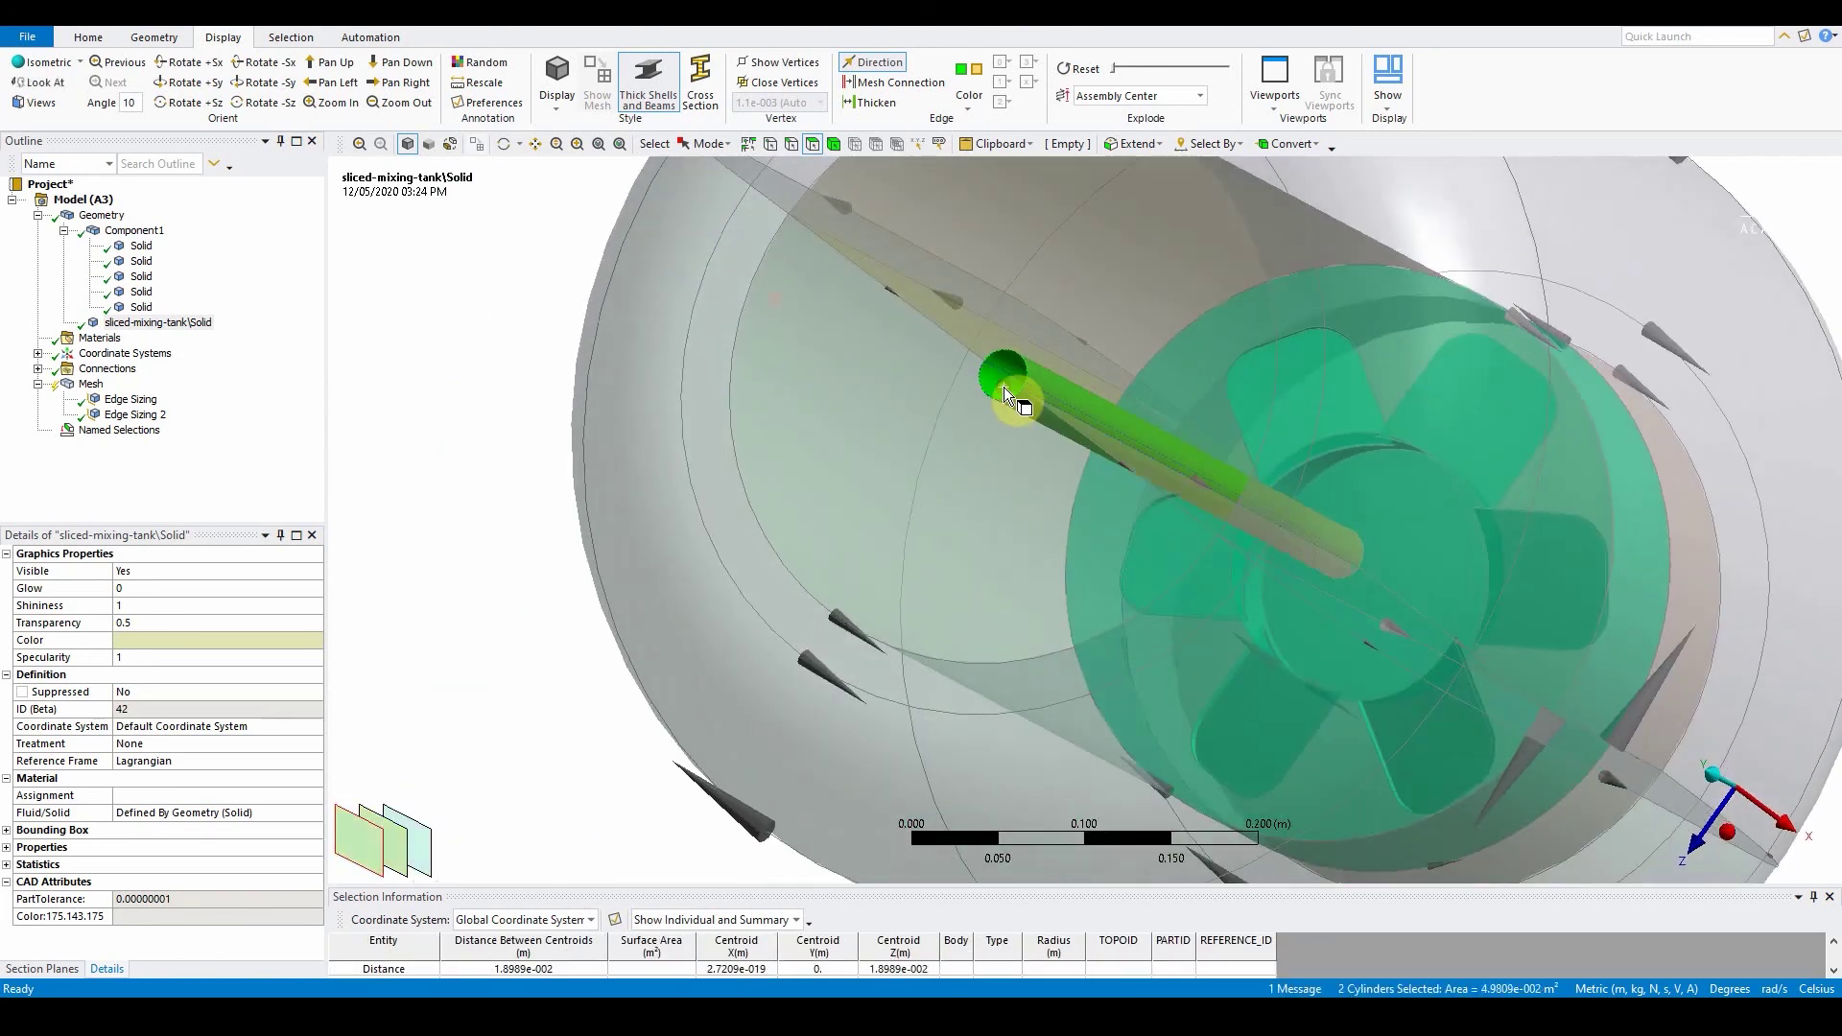
pyautogui.write('n')
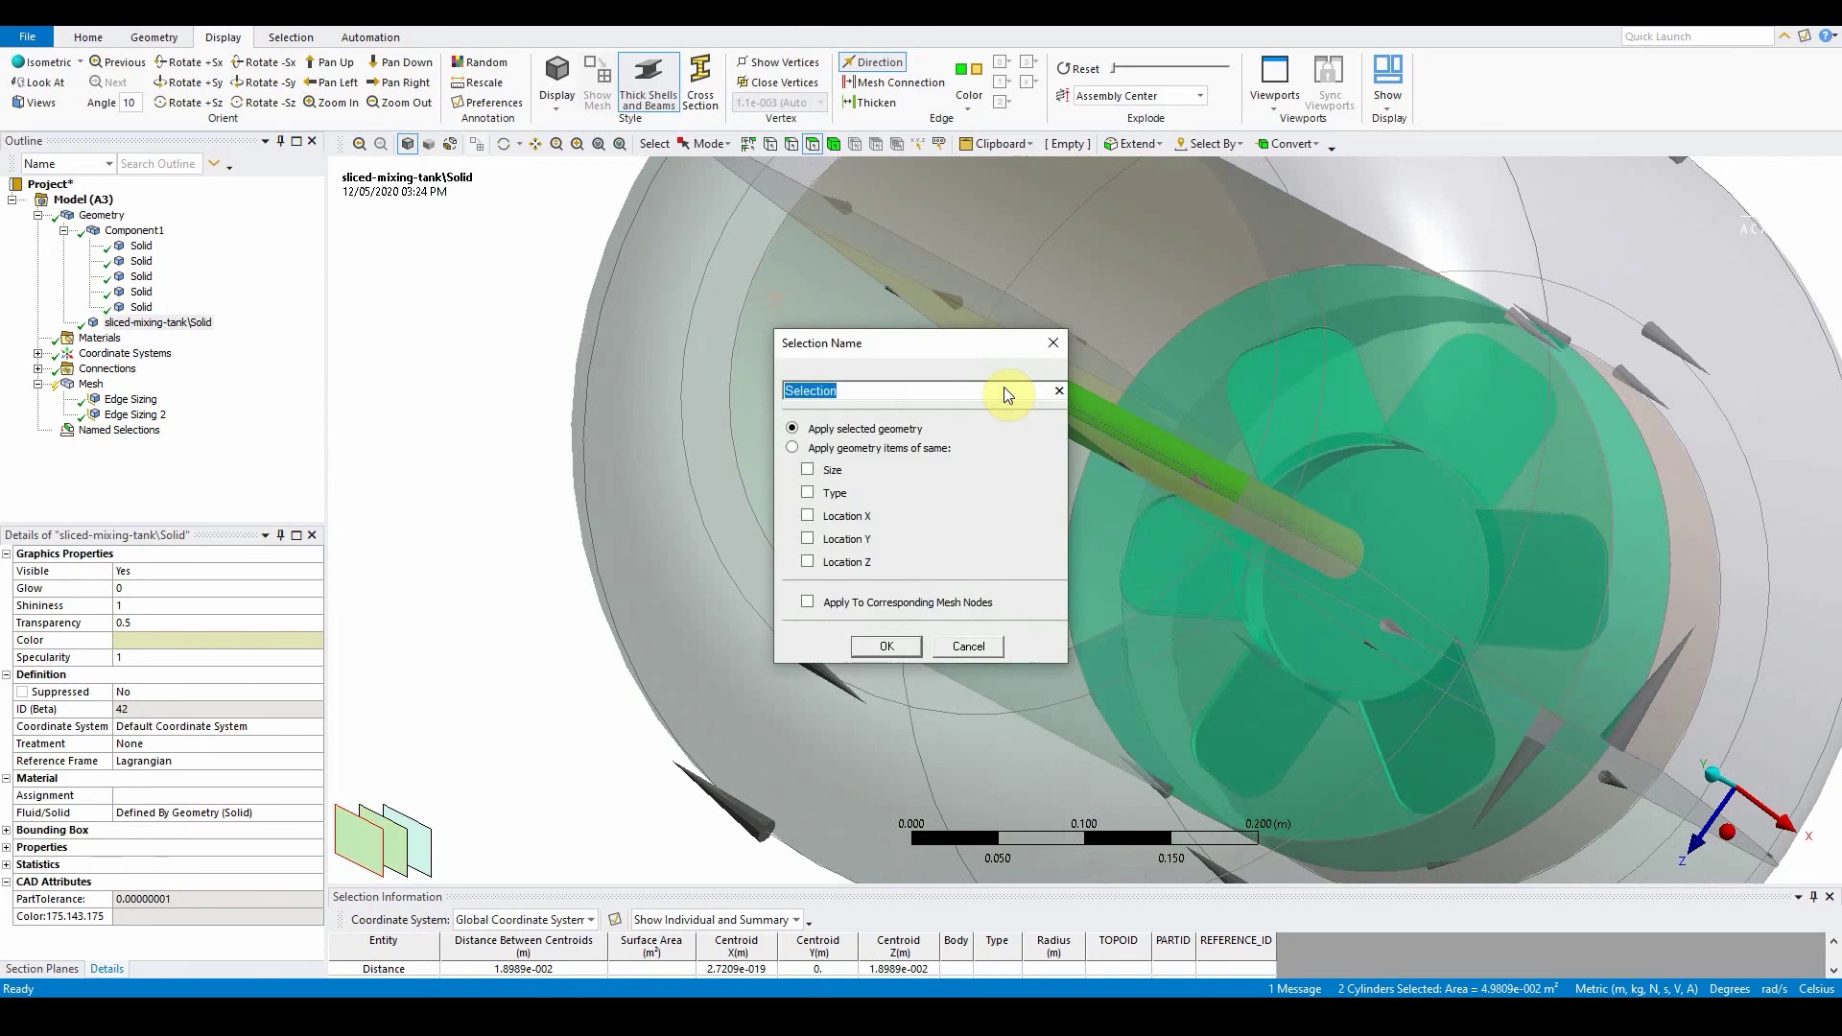
pyautogui.write('shaft')
pyautogui.click(881, 646)
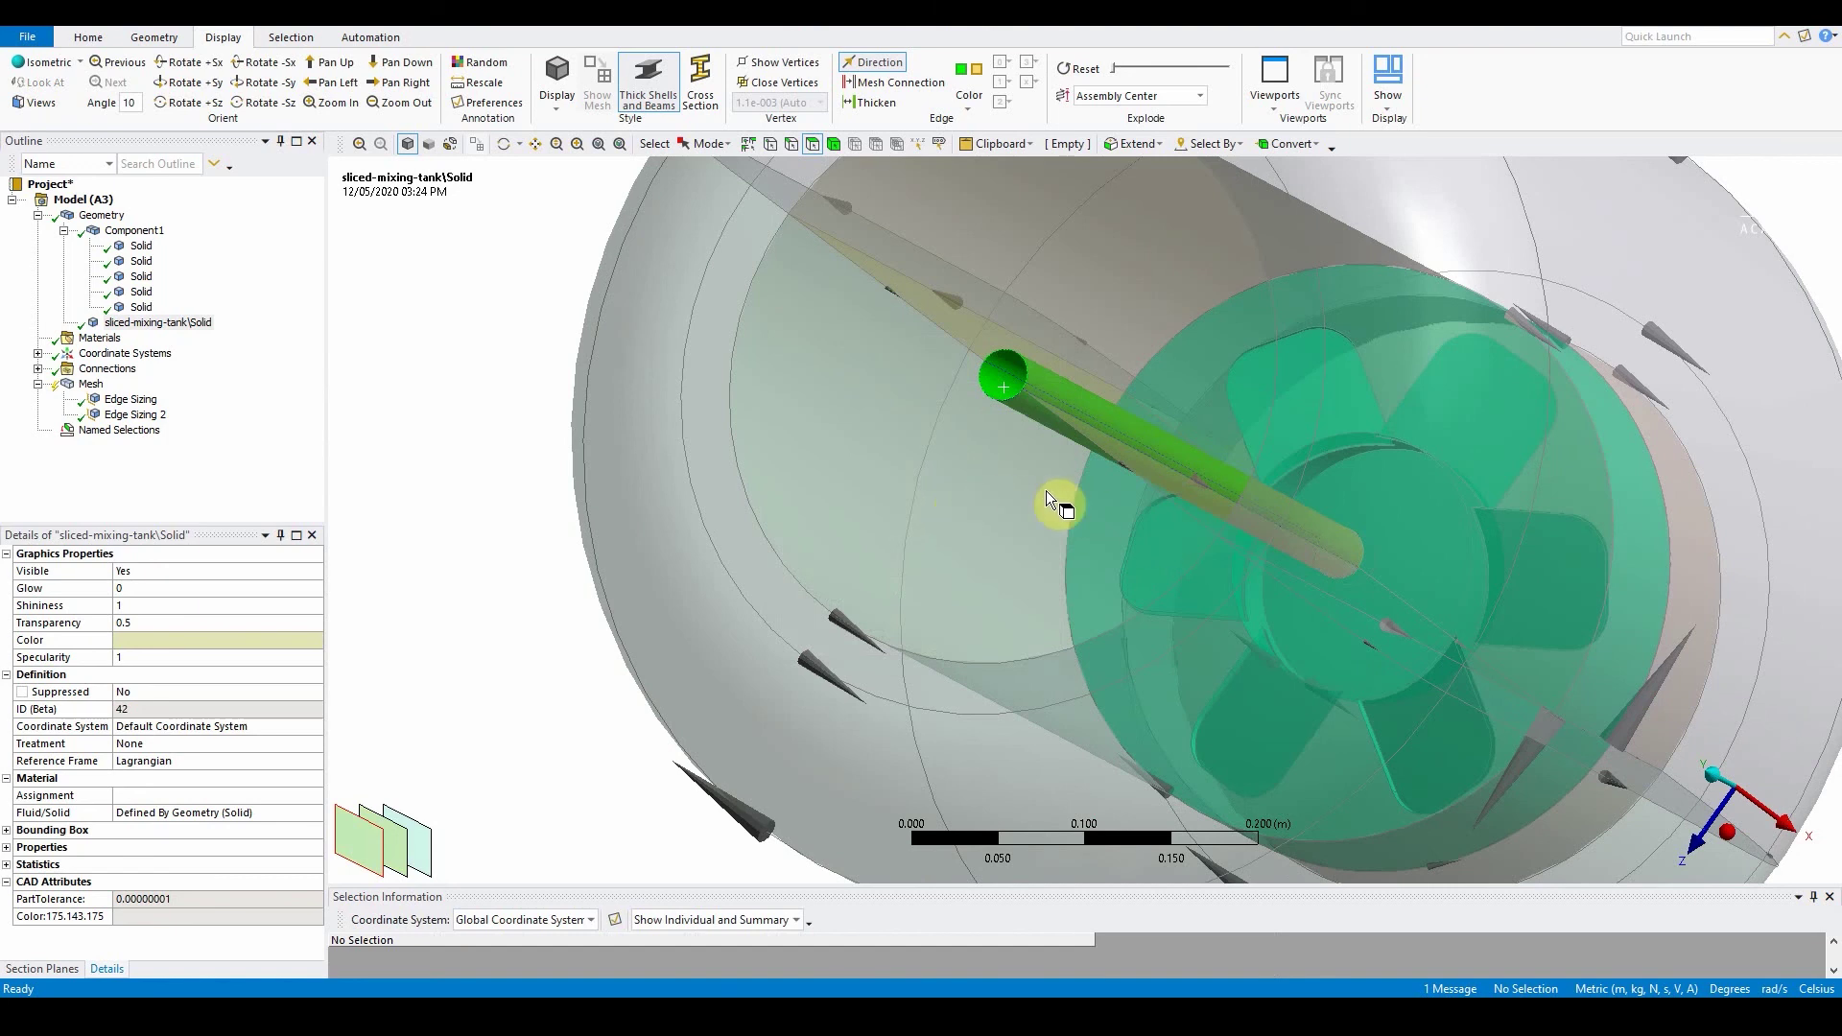
# - Extend the selection from one half of the tank's top face to its limits and create a named selection "tank"
pyautogui.moveTo(1088, 446); pyautogui.dragTo(894, 465, button='middle')
pyautogui.click(861, 483)
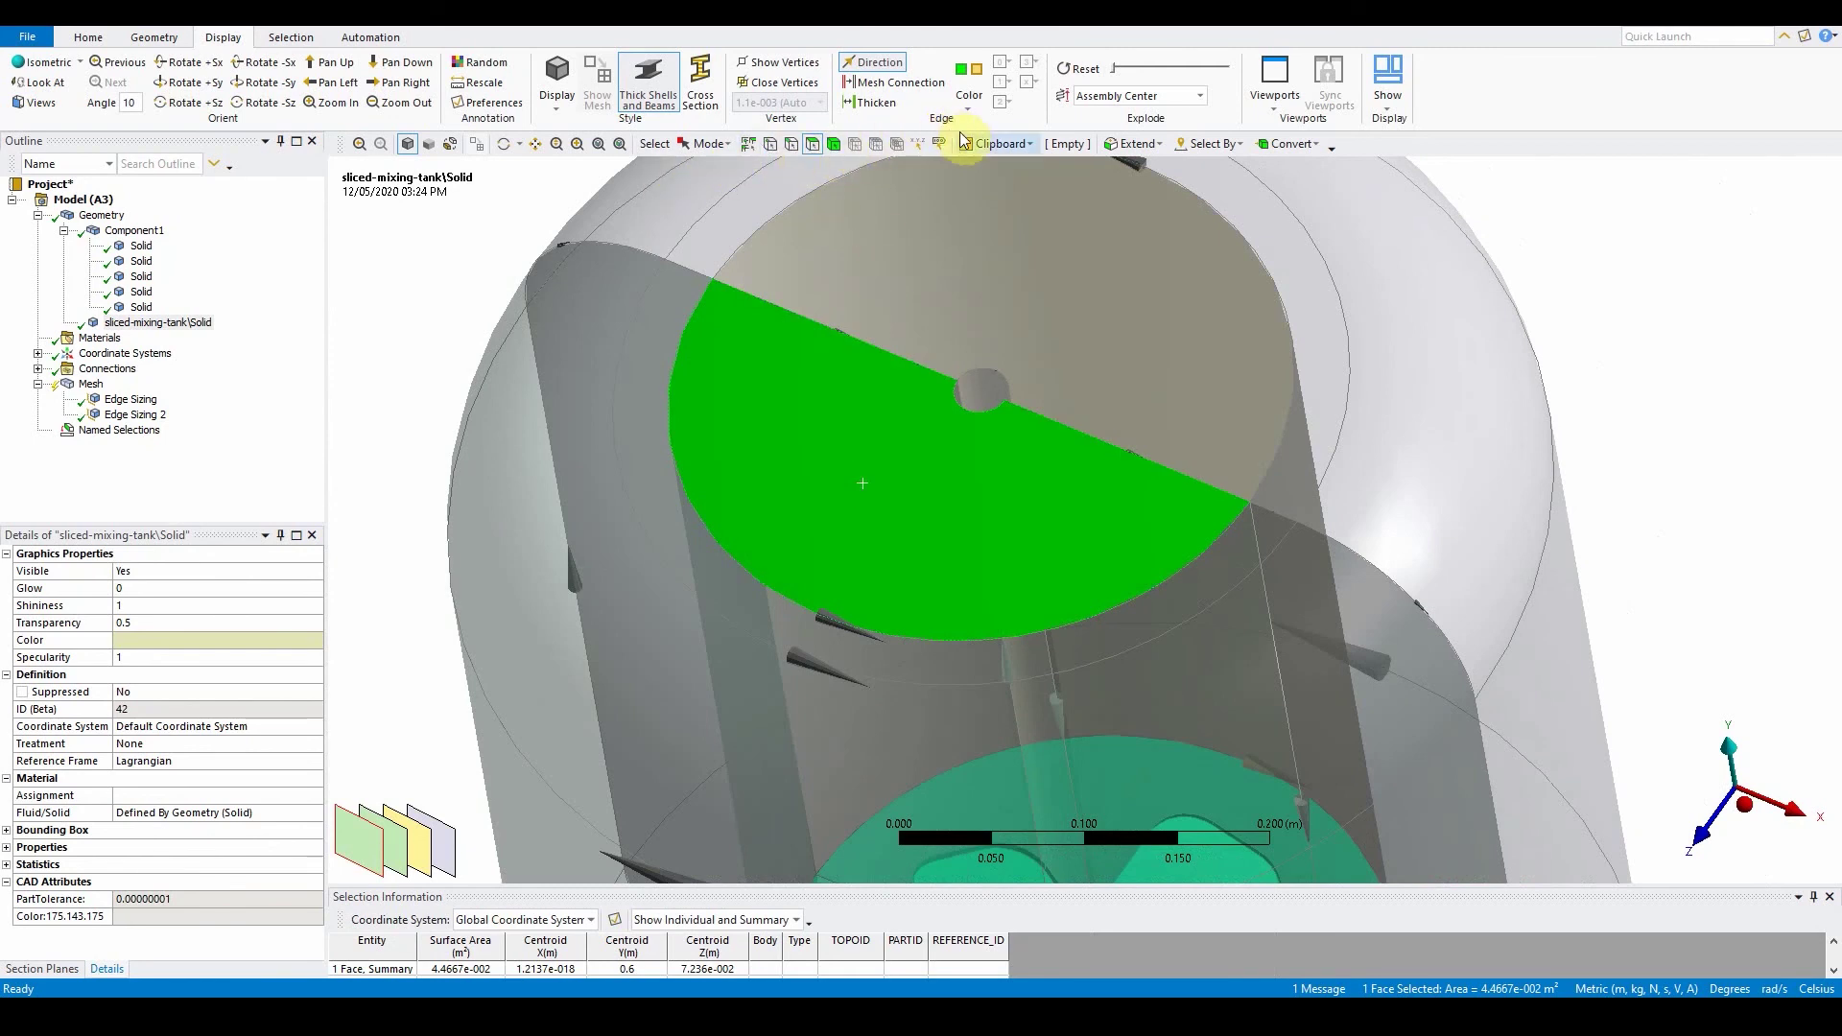
pyautogui.click(1155, 146)
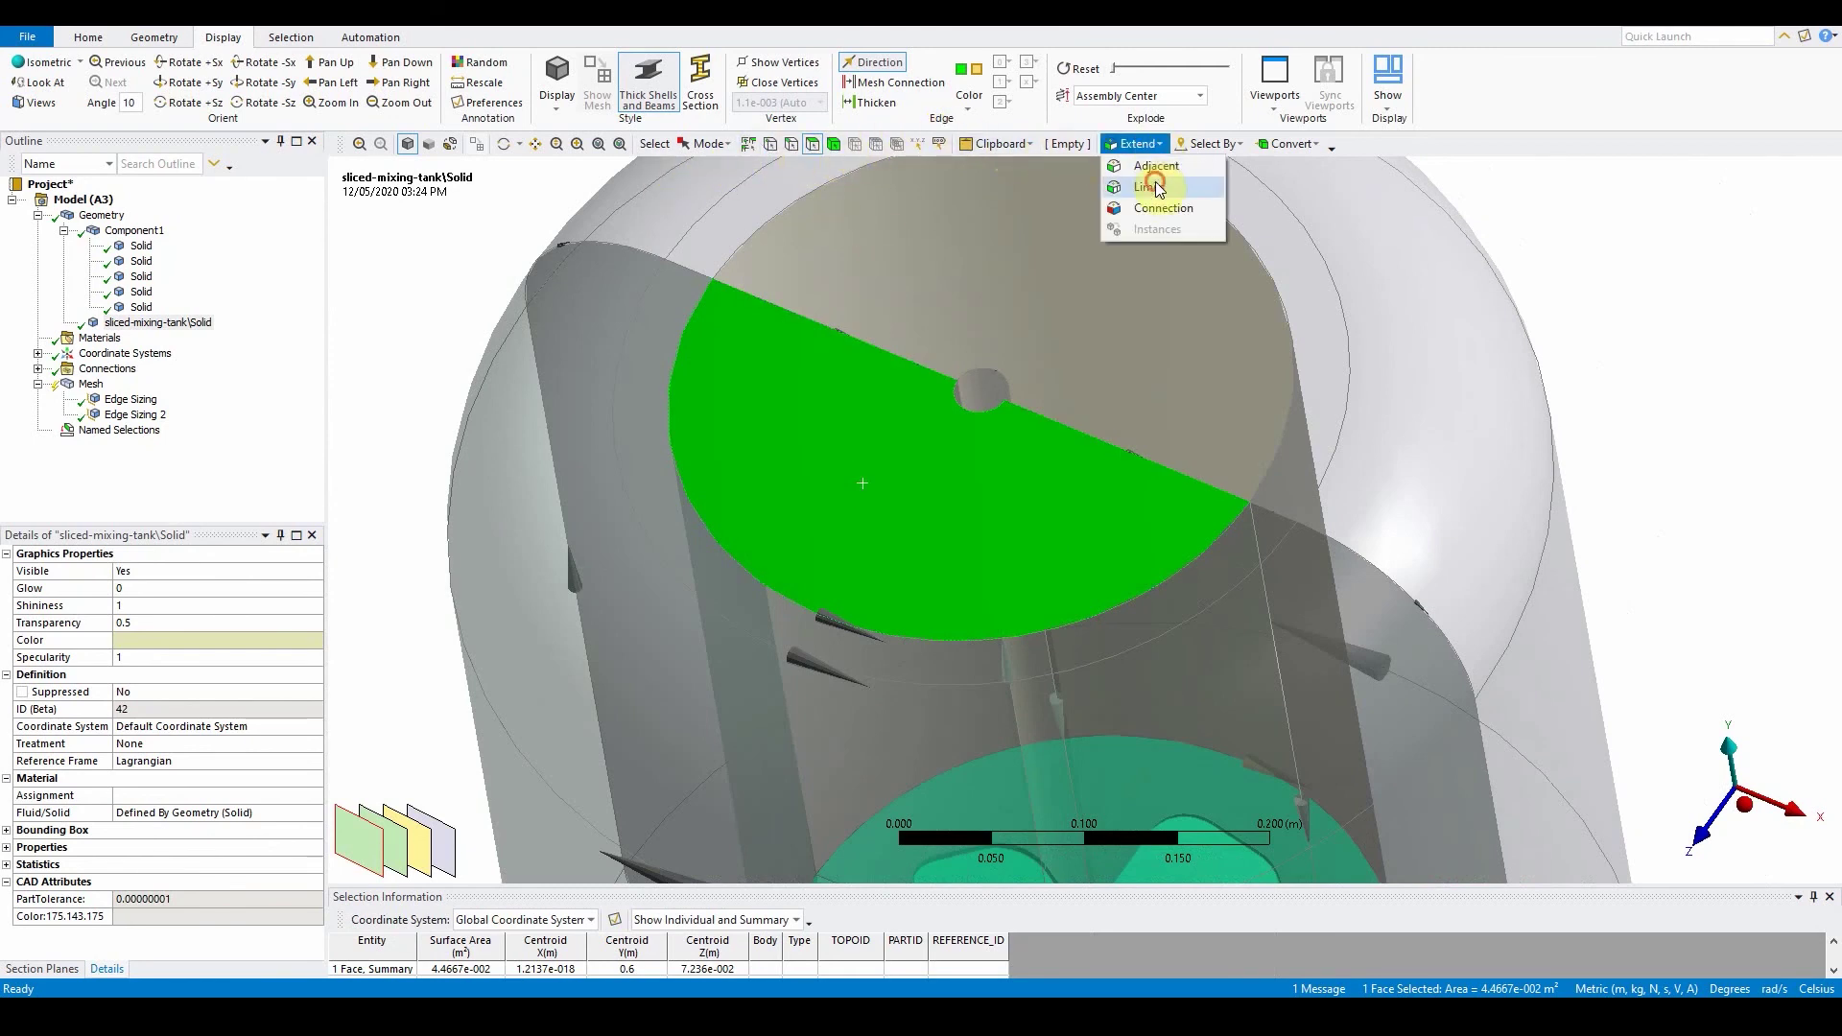
pyautogui.click(1155, 166)
pyautogui.write('n')
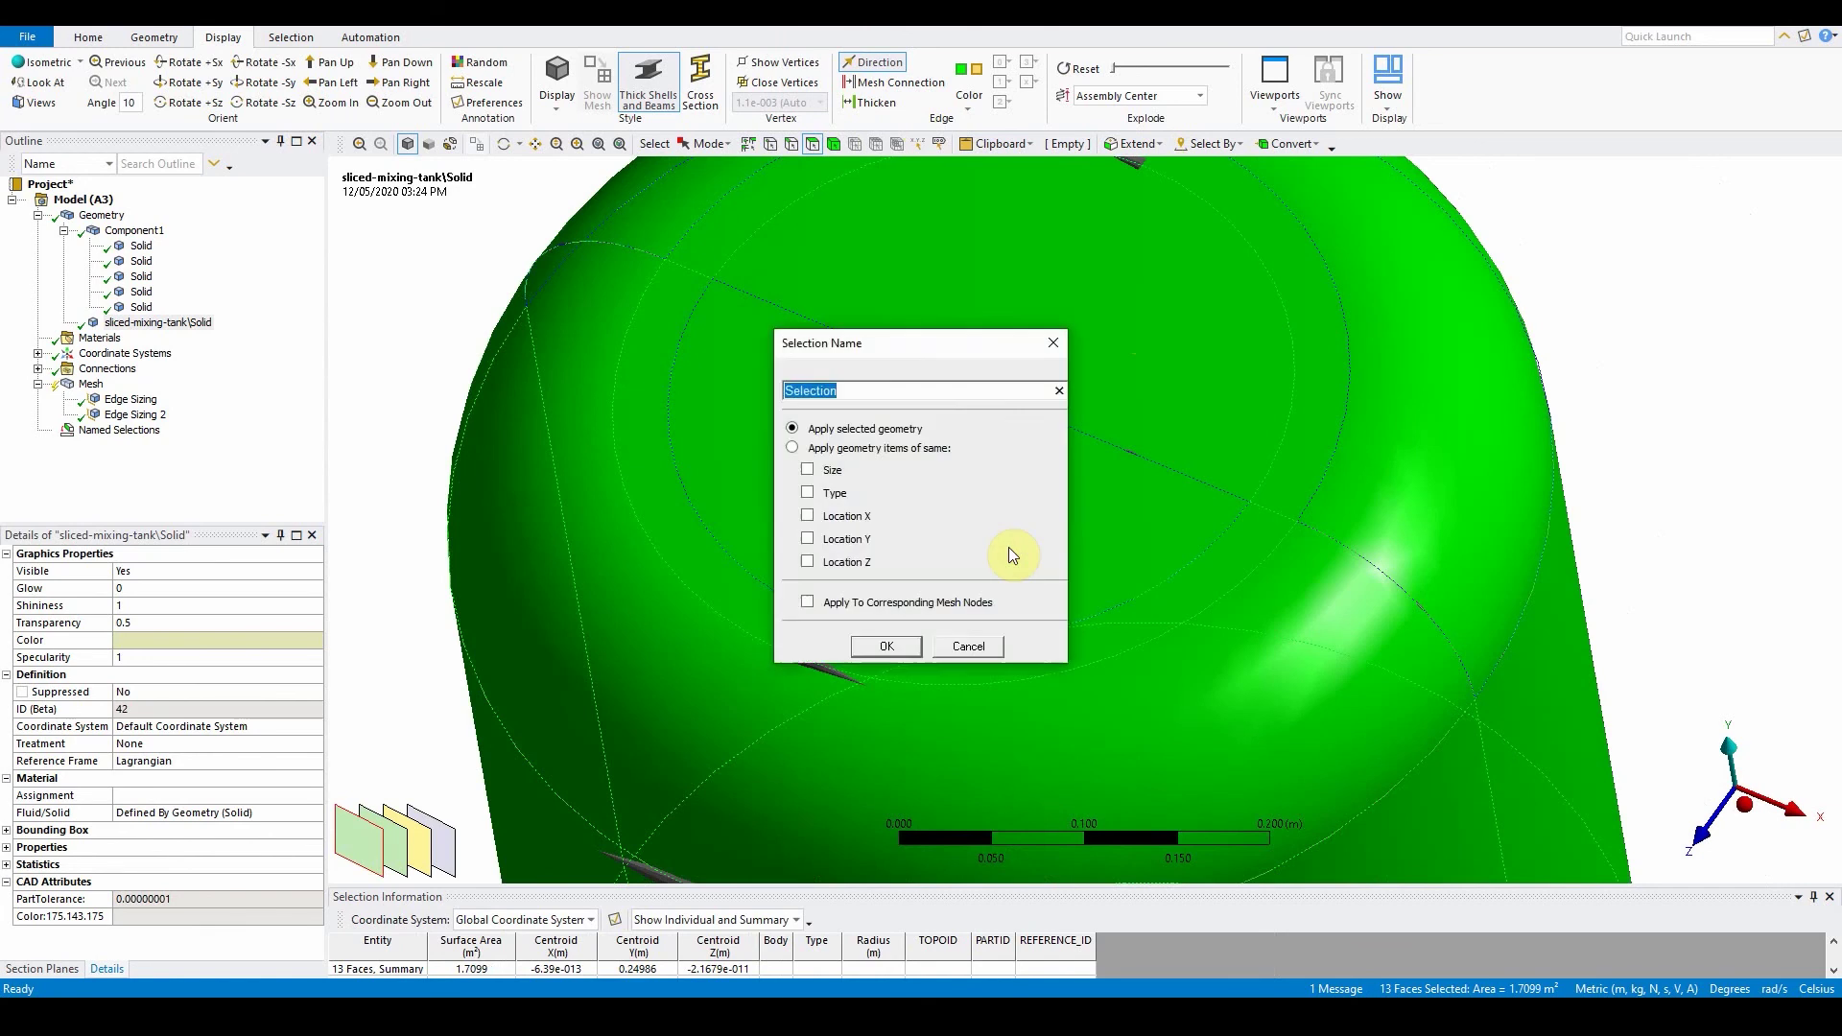
pyautogui.write('tank')
pyautogui.click(886, 646)
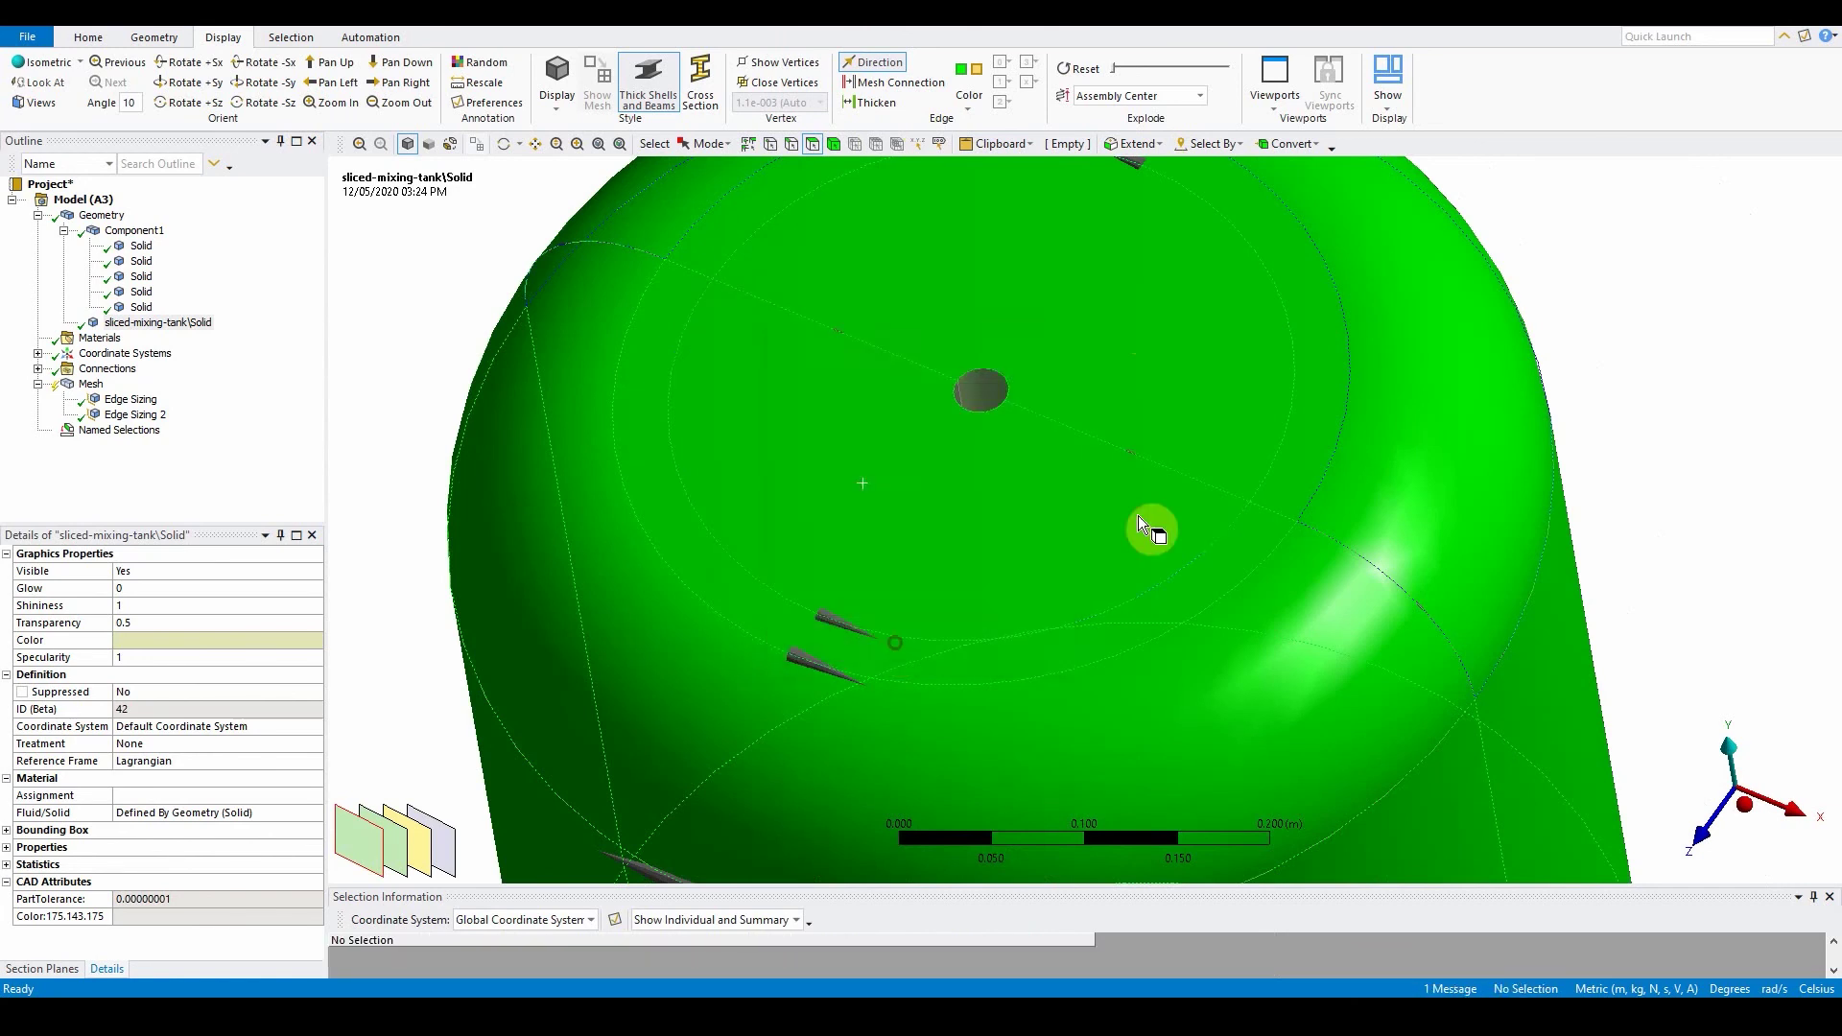
# - Hide the sliced-mixing-tank\Solid impeller zone body and orient the model to the front view
pyautogui.scroll(-5, 1138, 513)
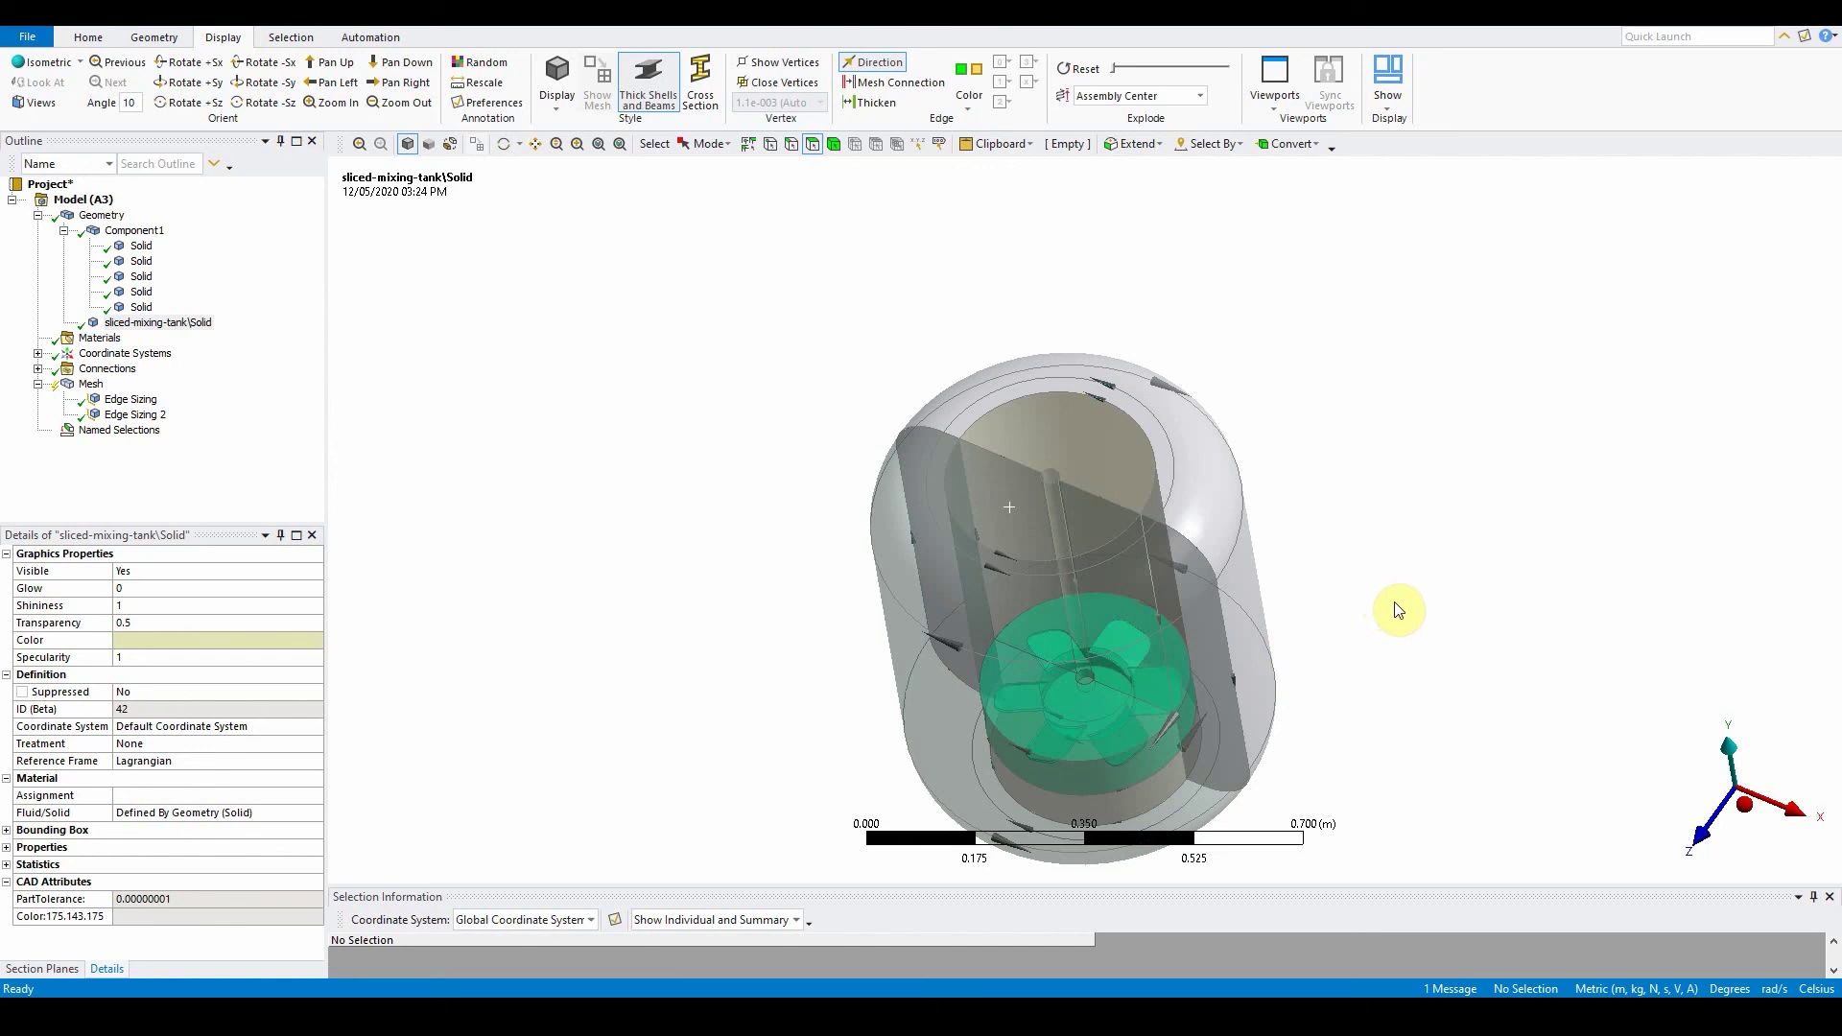
pyautogui.rightClick(156, 324)
pyautogui.click(209, 403)
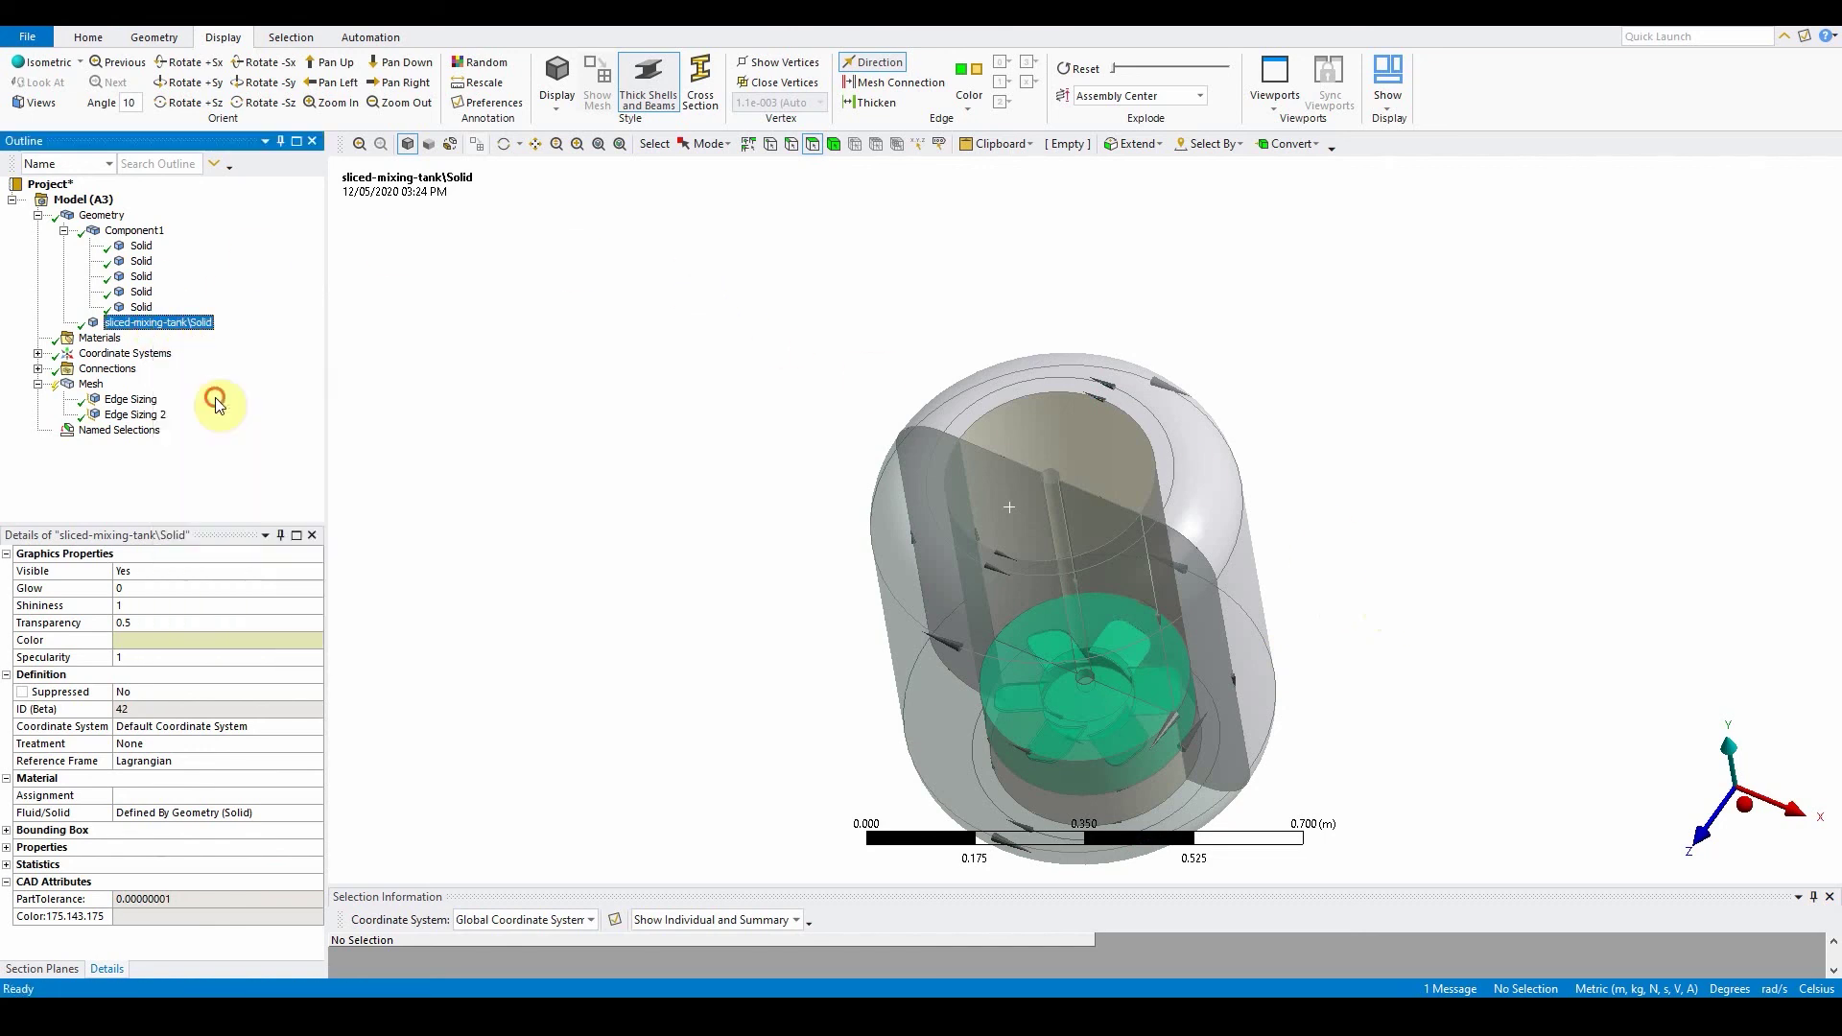
pyautogui.click(1704, 836)
pyautogui.keyDown('ctrl'); pyautogui.moveTo(1336, 708); pyautogui.dragTo(1344, 473, button='middle'); pyautogui.keyUp('ctrl')
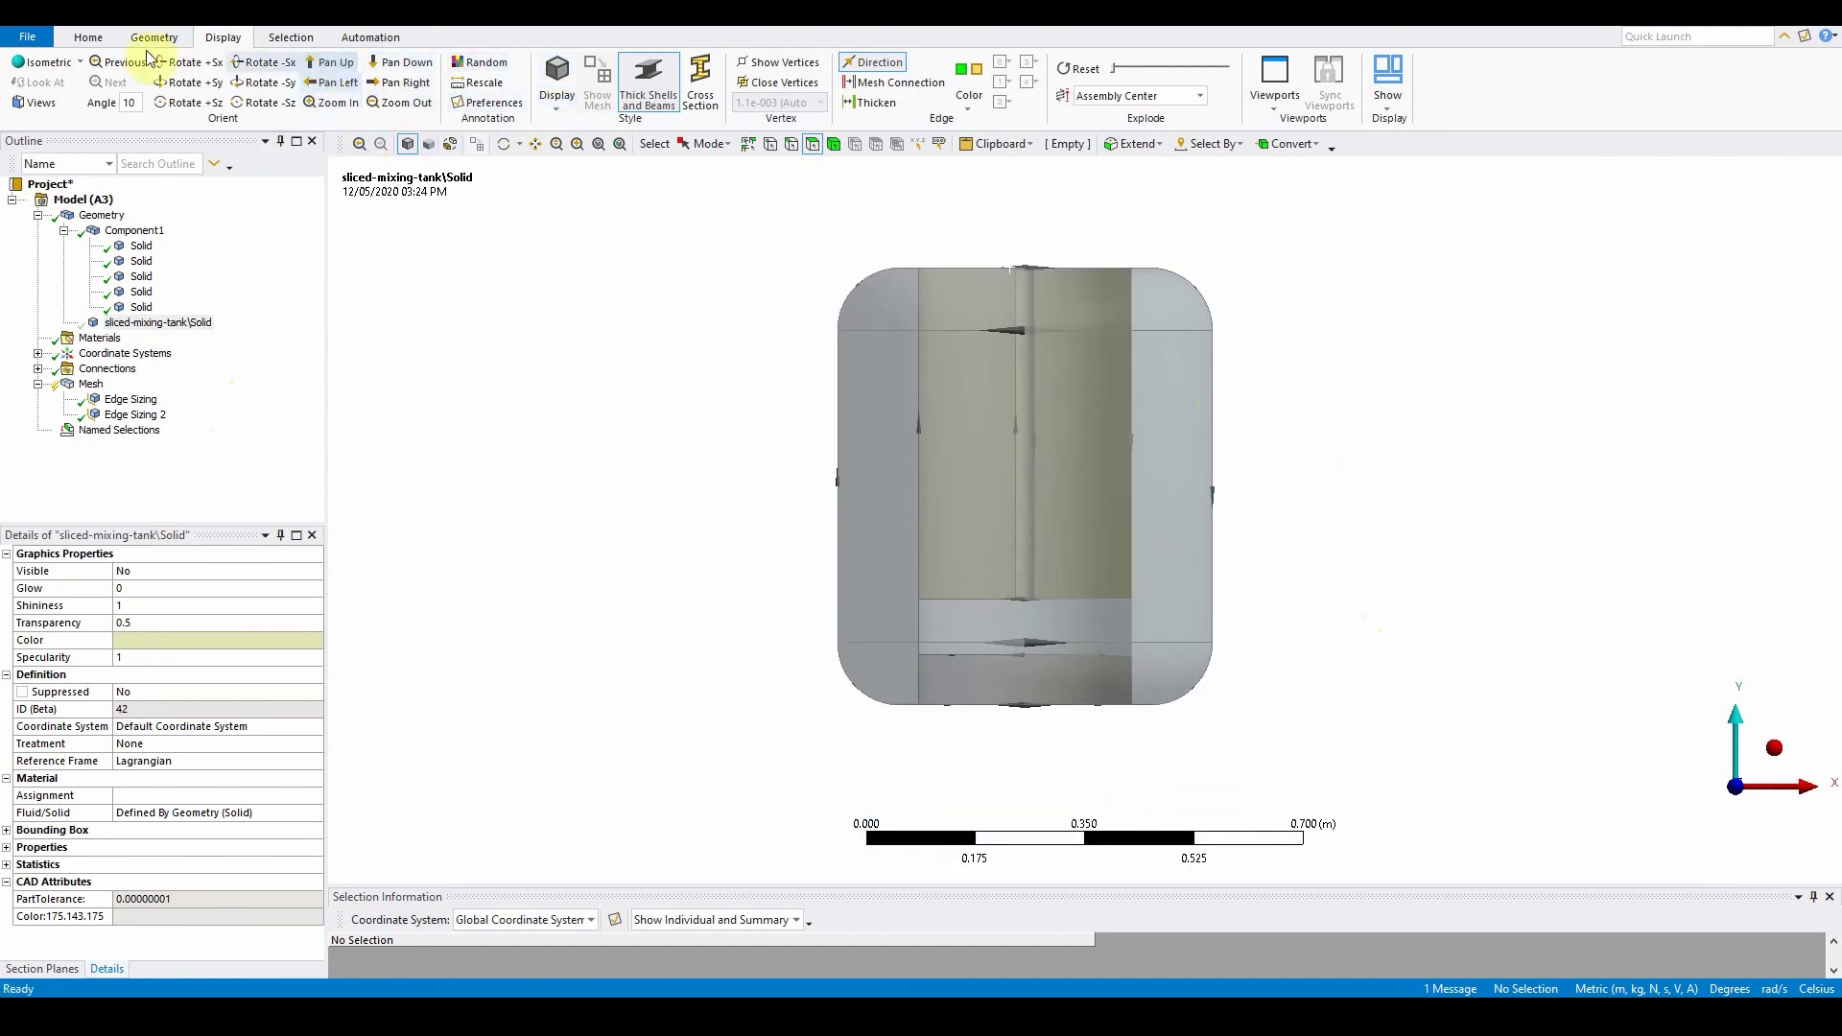
# - Try to cut the tank with the existing Section Plane1
pyautogui.click(87, 36)
pyautogui.click(394, 83)
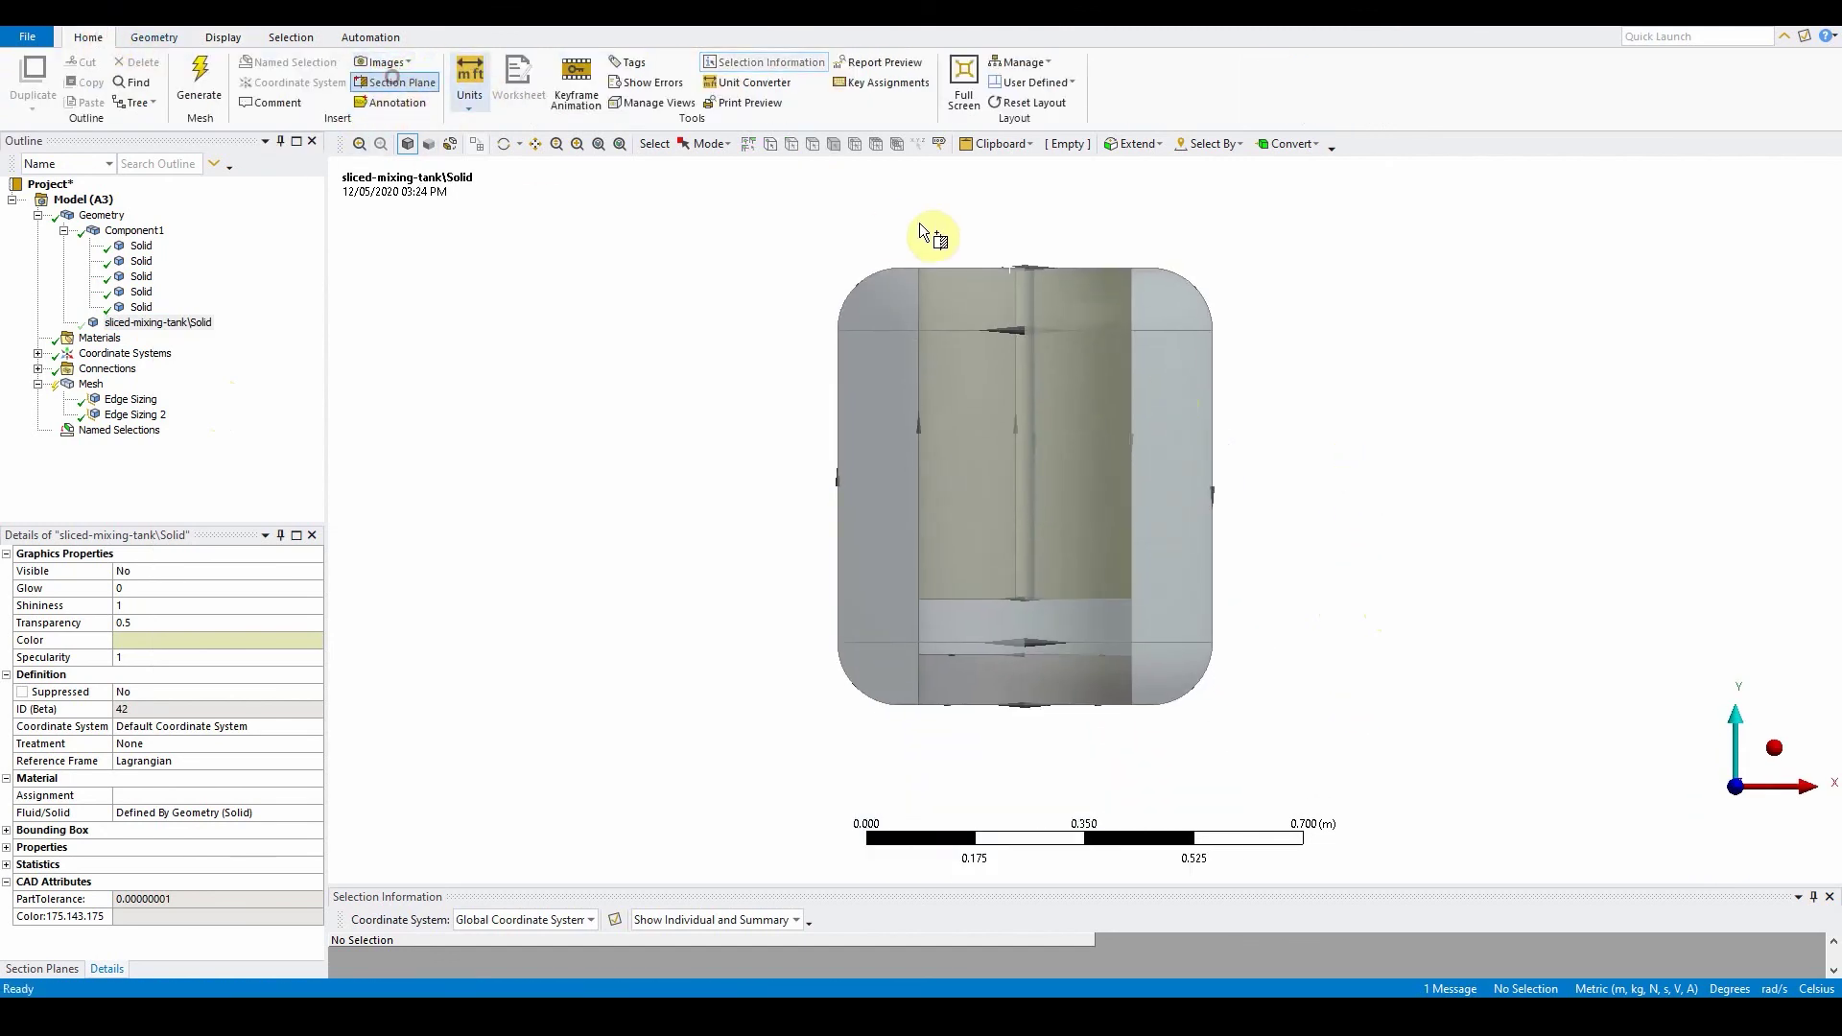
pyautogui.click(42, 969)
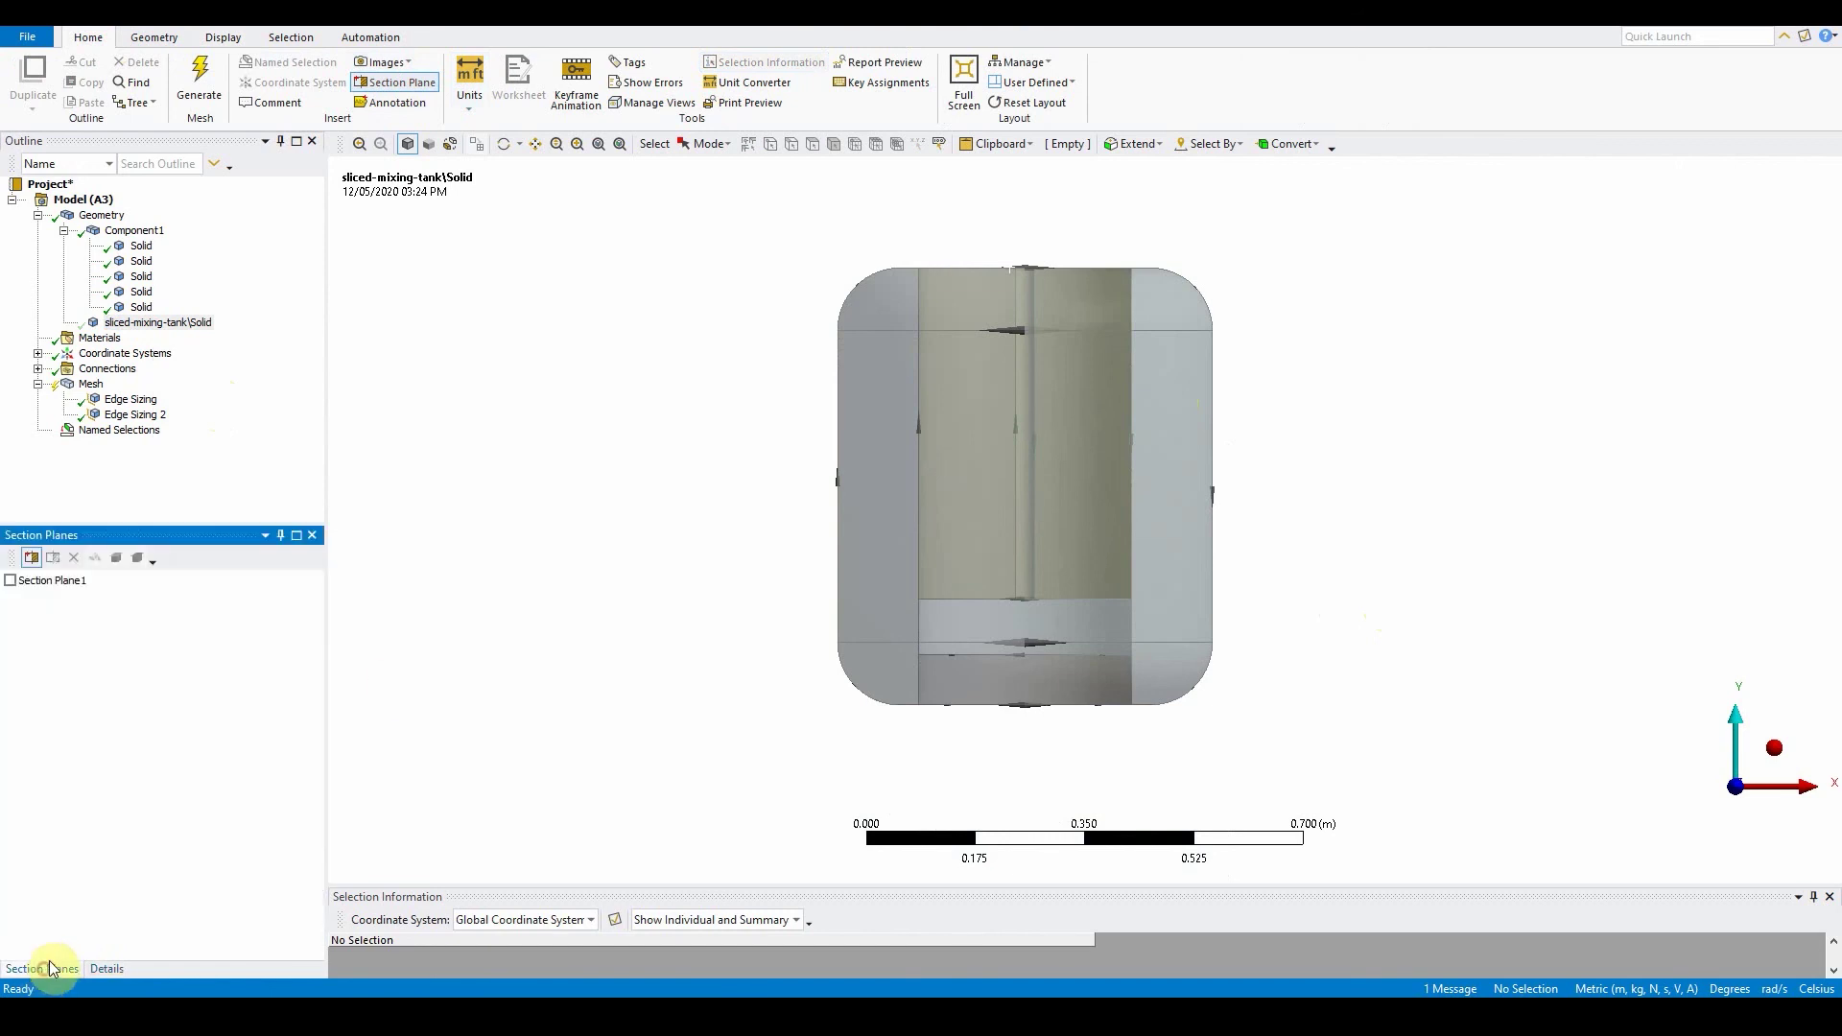
pyautogui.click(12, 582)
pyautogui.moveTo(1193, 637); pyautogui.dragTo(978, 711)
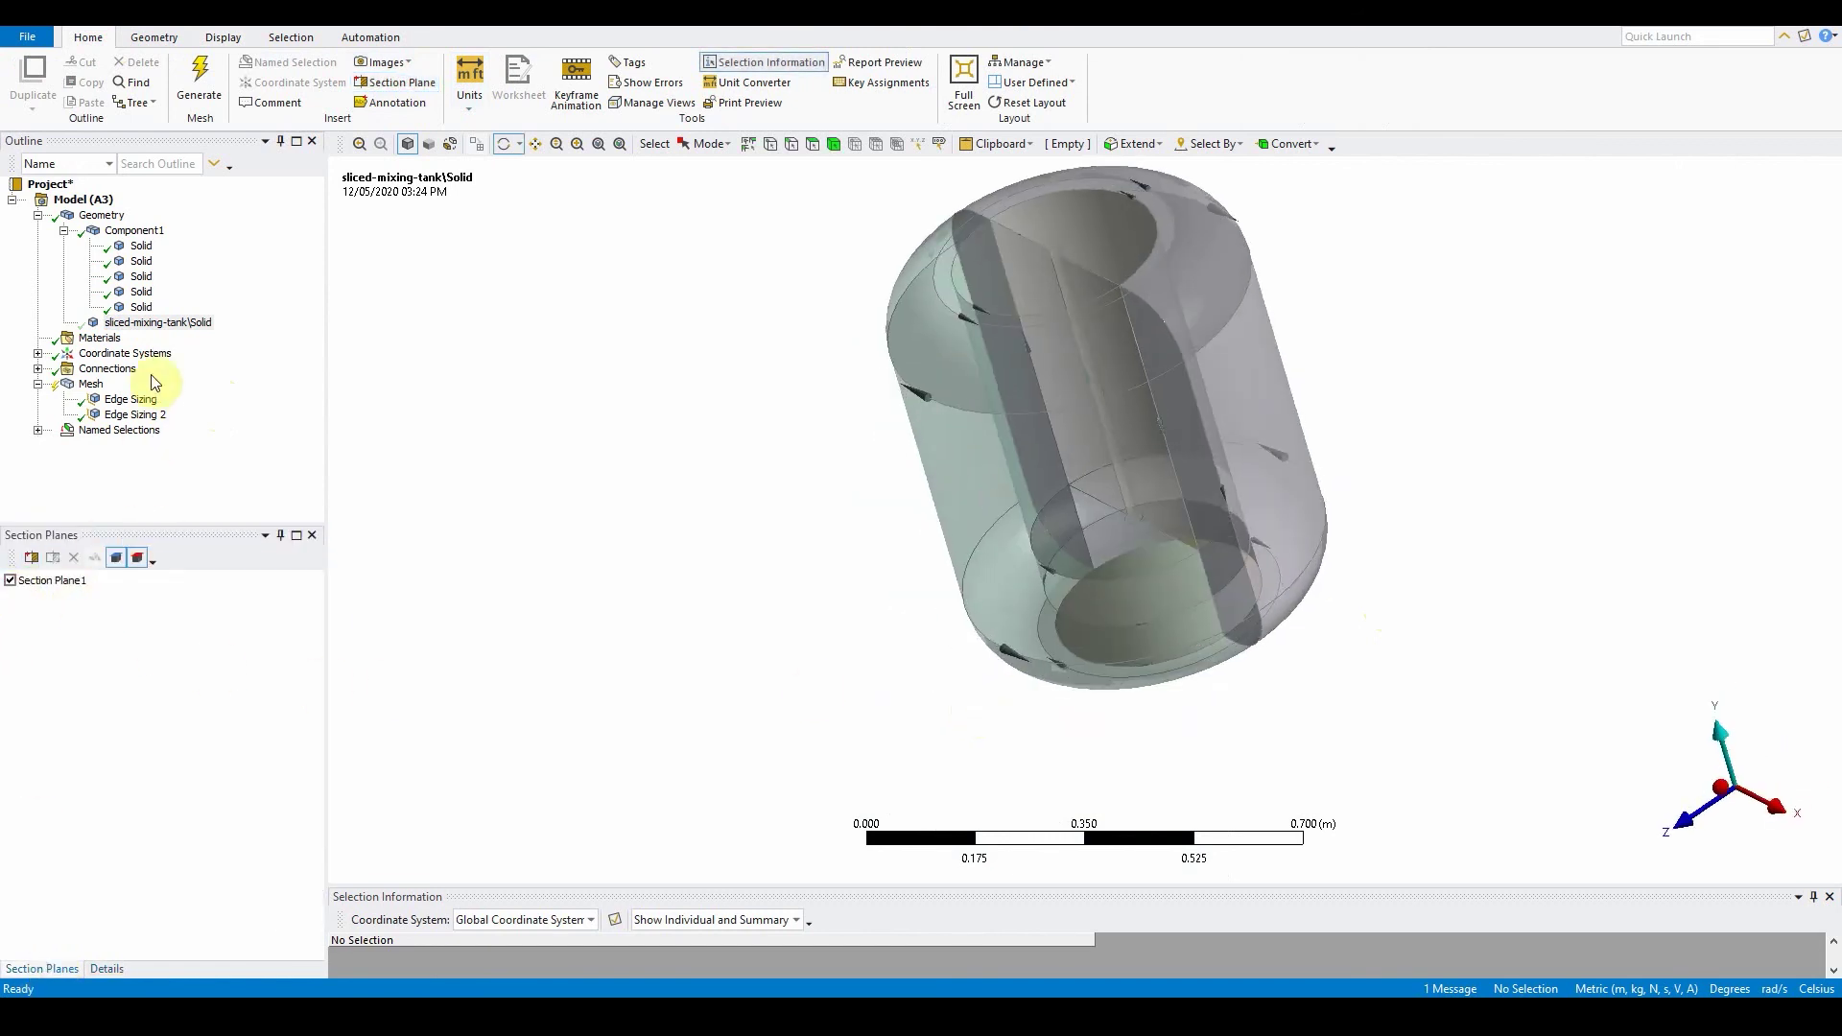
pyautogui.click(135, 232)
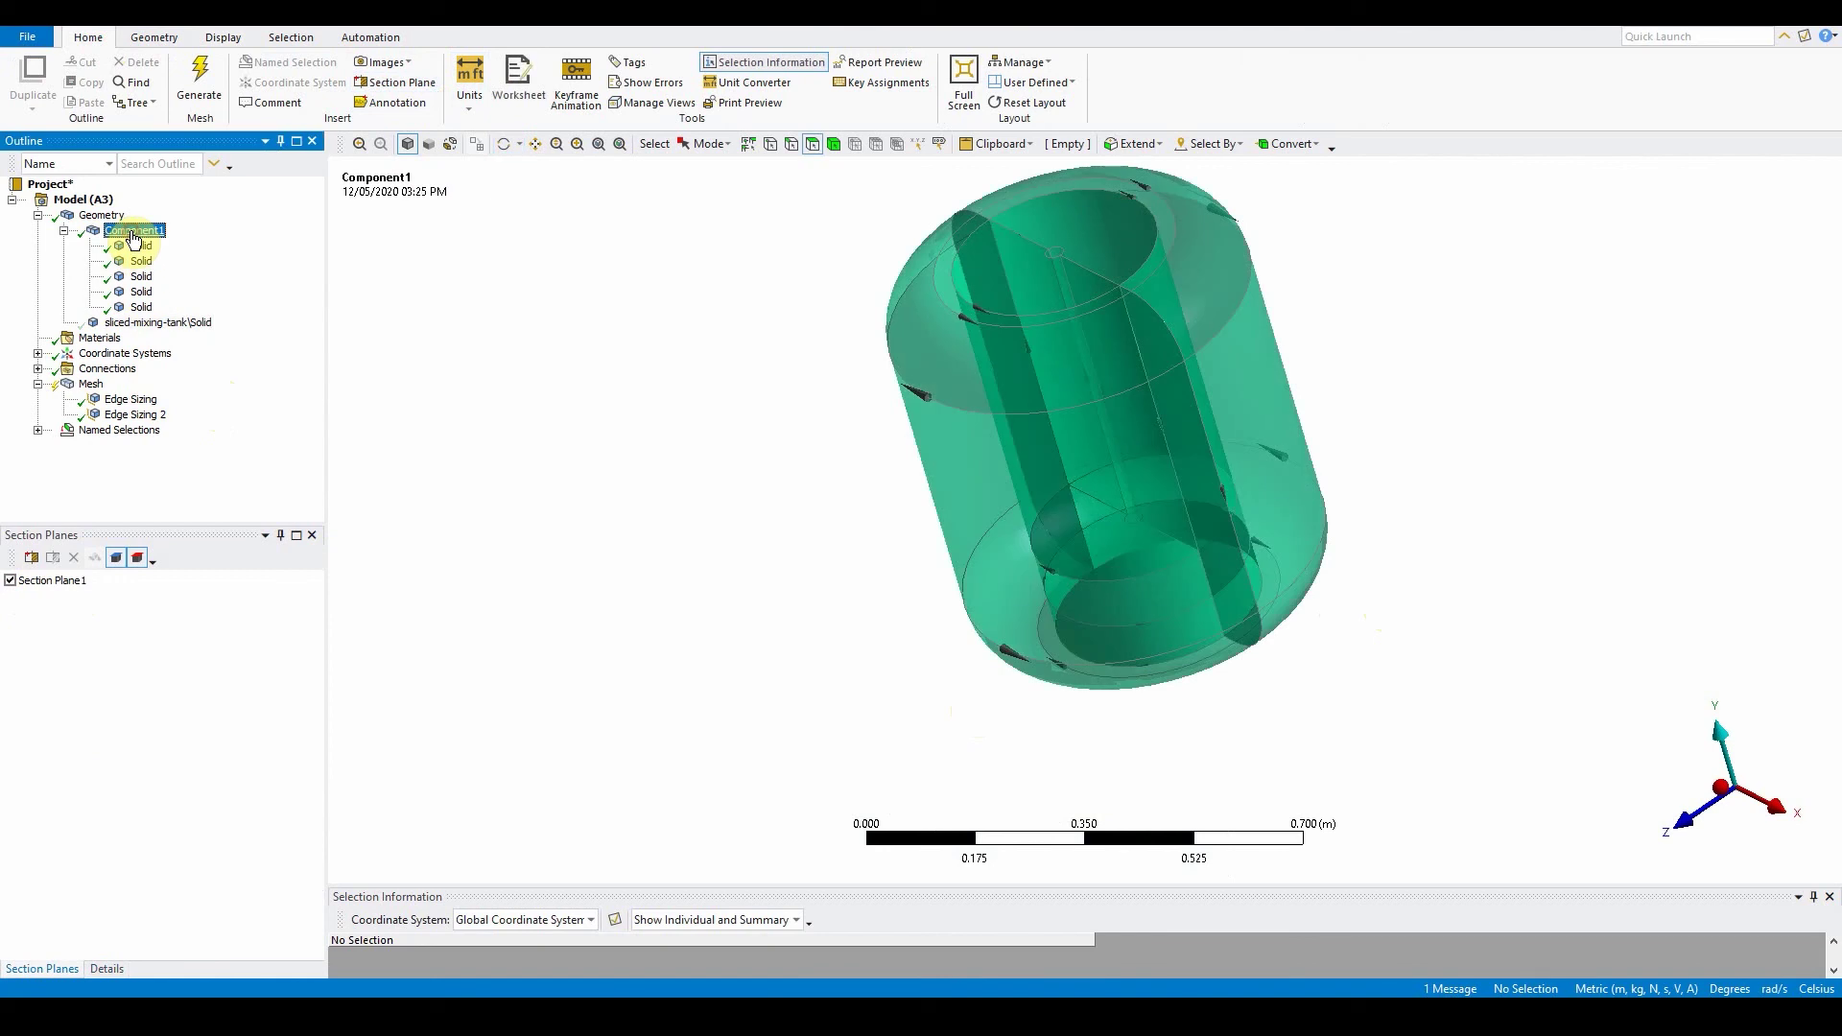
pyautogui.click(144, 323)
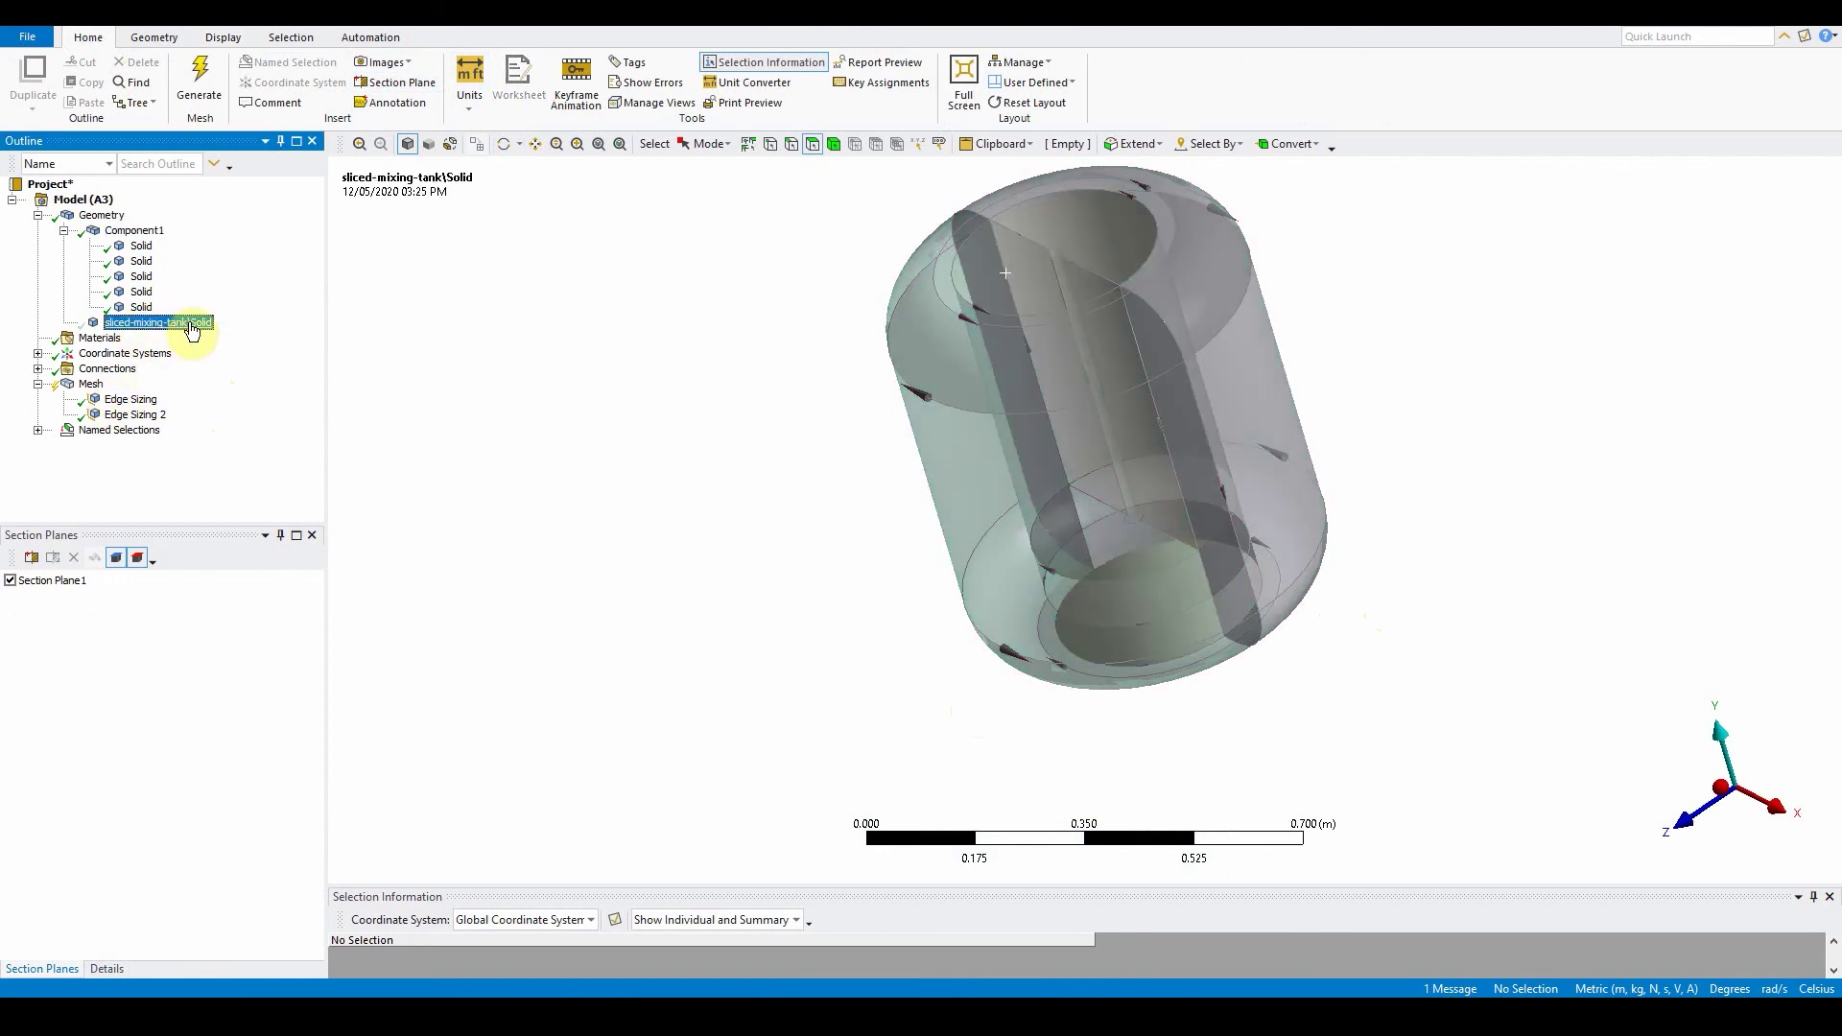
# - Delete Section Plane1 and cut a new vertical section through the middle of the tank along the shaft
pyautogui.click(54, 583)
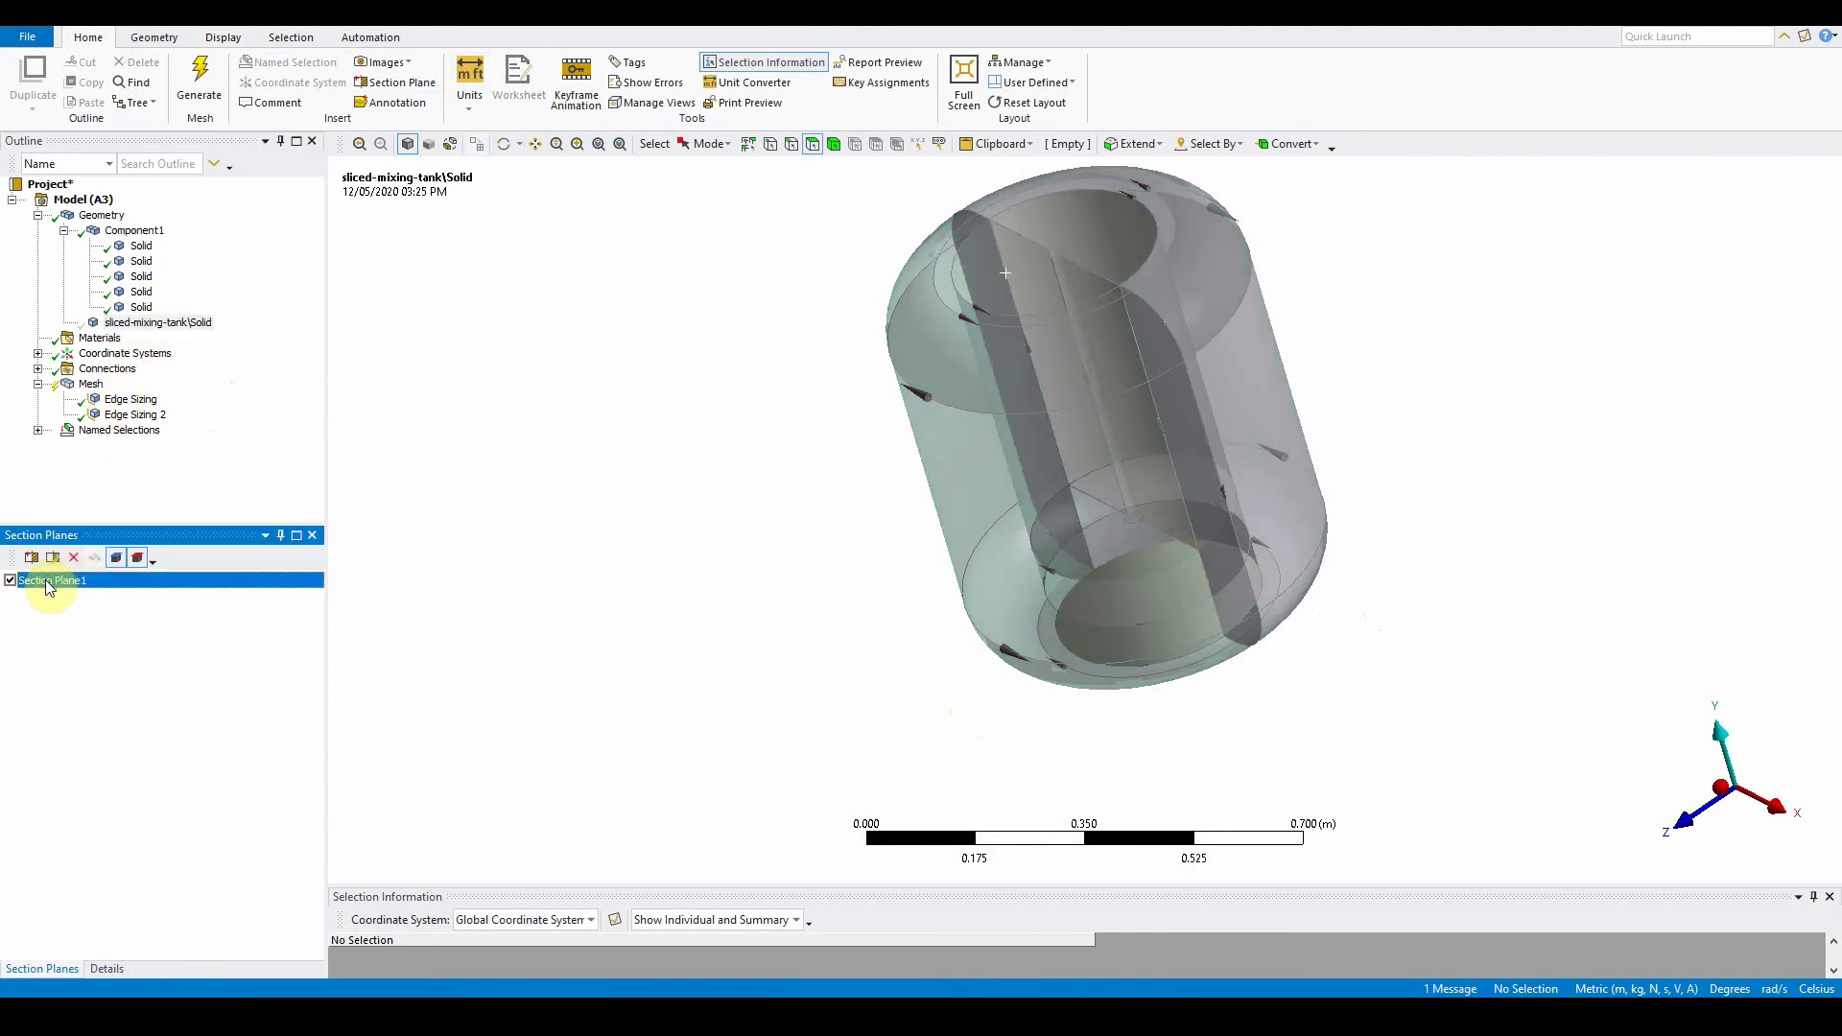
pyautogui.click(74, 558)
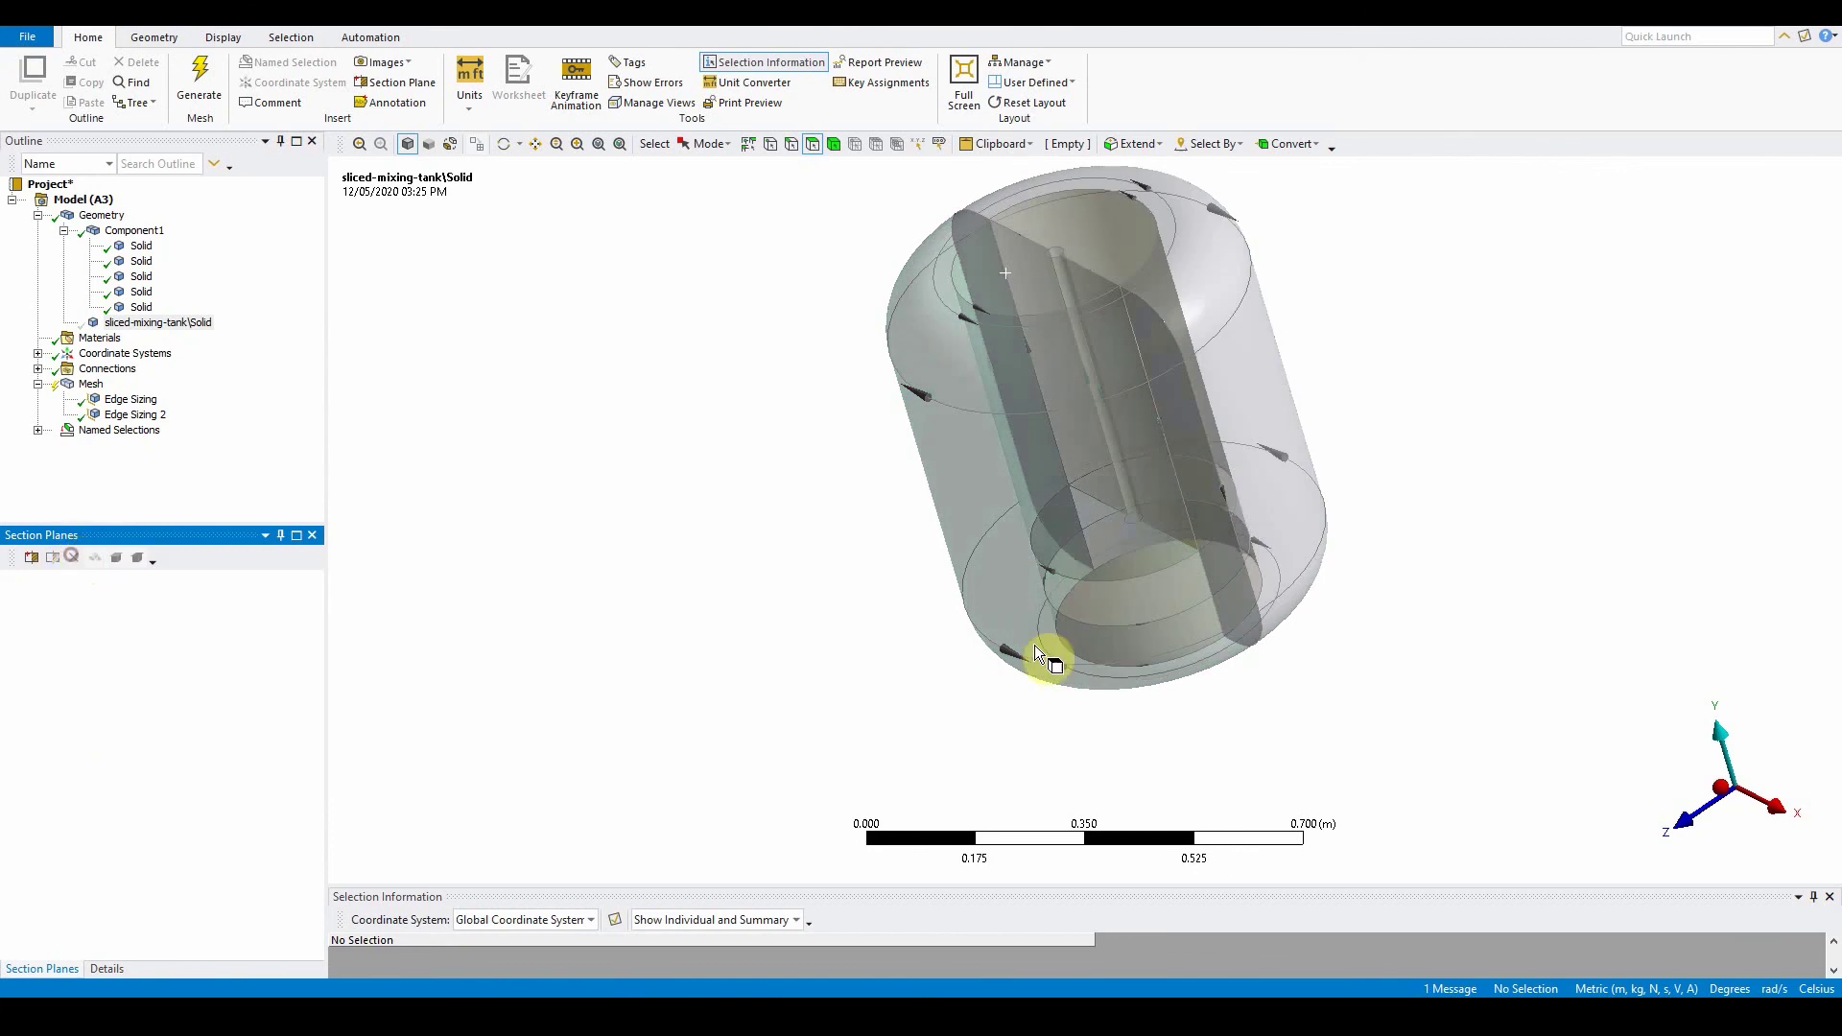
pyautogui.click(1684, 828)
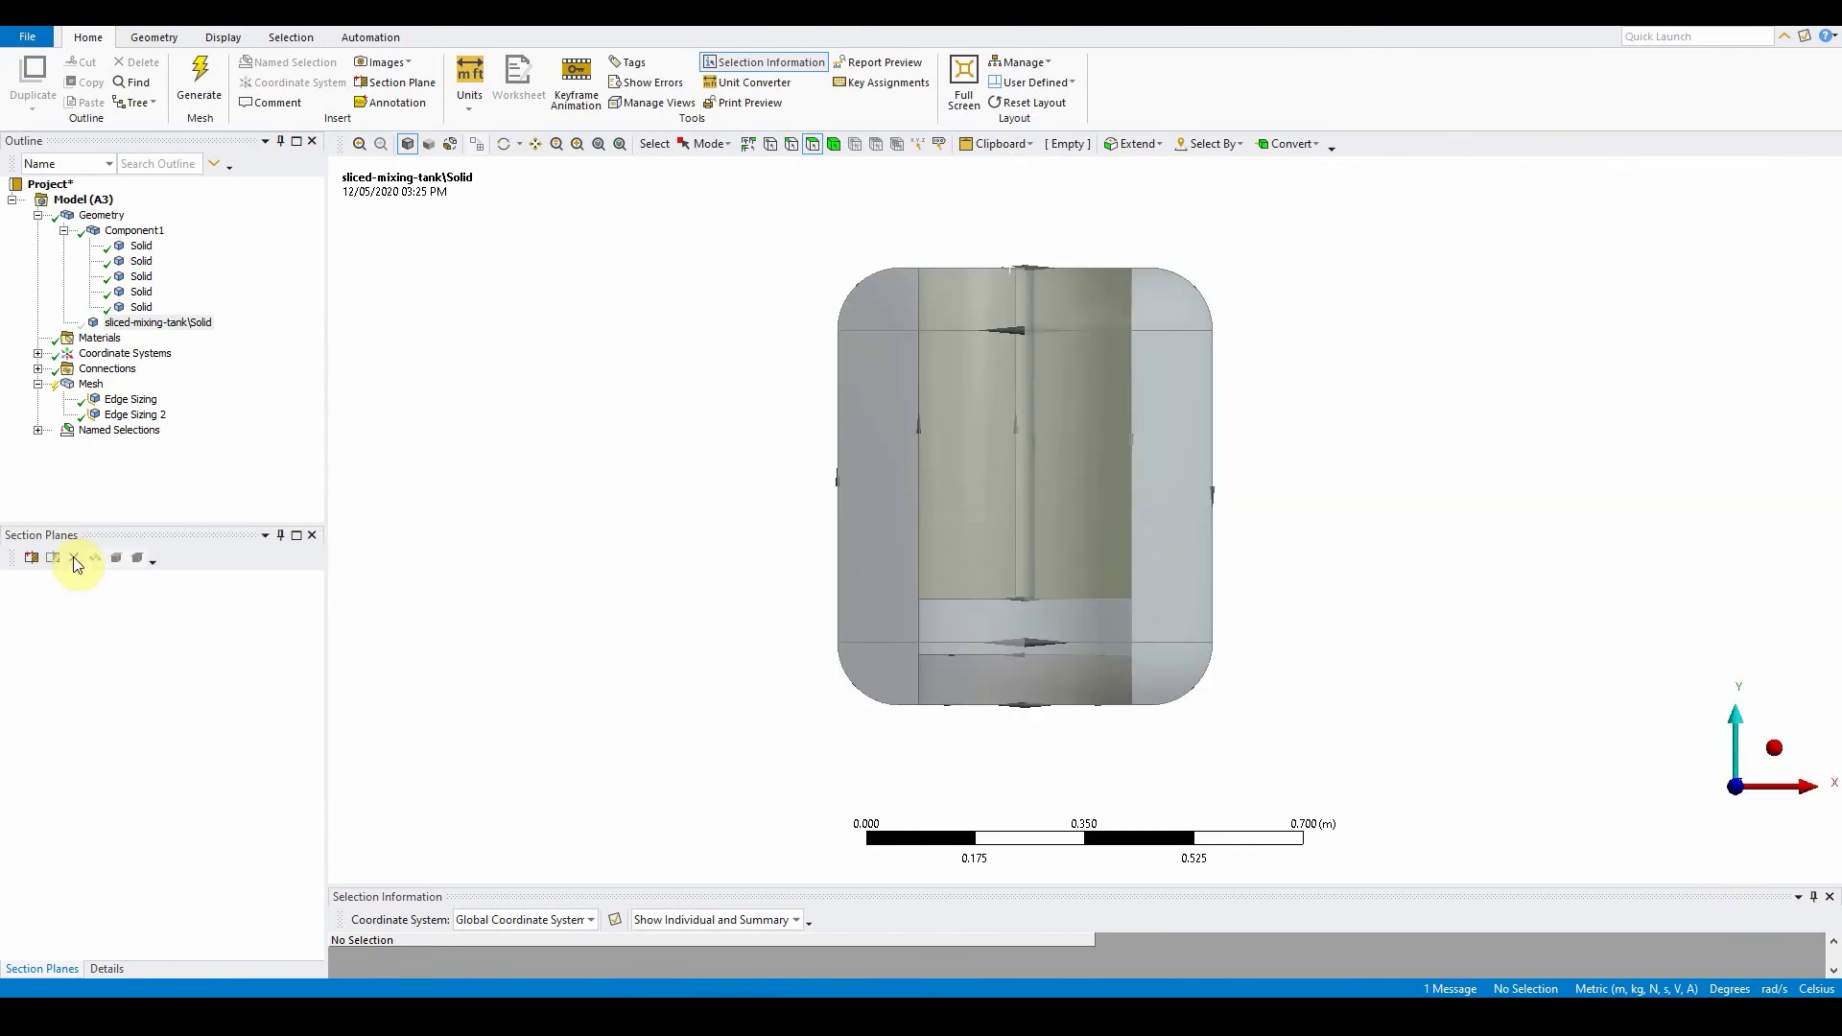
pyautogui.click(32, 557)
pyautogui.moveTo(1021, 285); pyautogui.dragTo(1034, 755)
pyautogui.moveTo(1035, 756)
pyautogui.mouseDown(button='middle')
pyautogui.moveTo(1115, 692)
pyautogui.moveTo(733, 699)
pyautogui.mouseUp(button='middle')
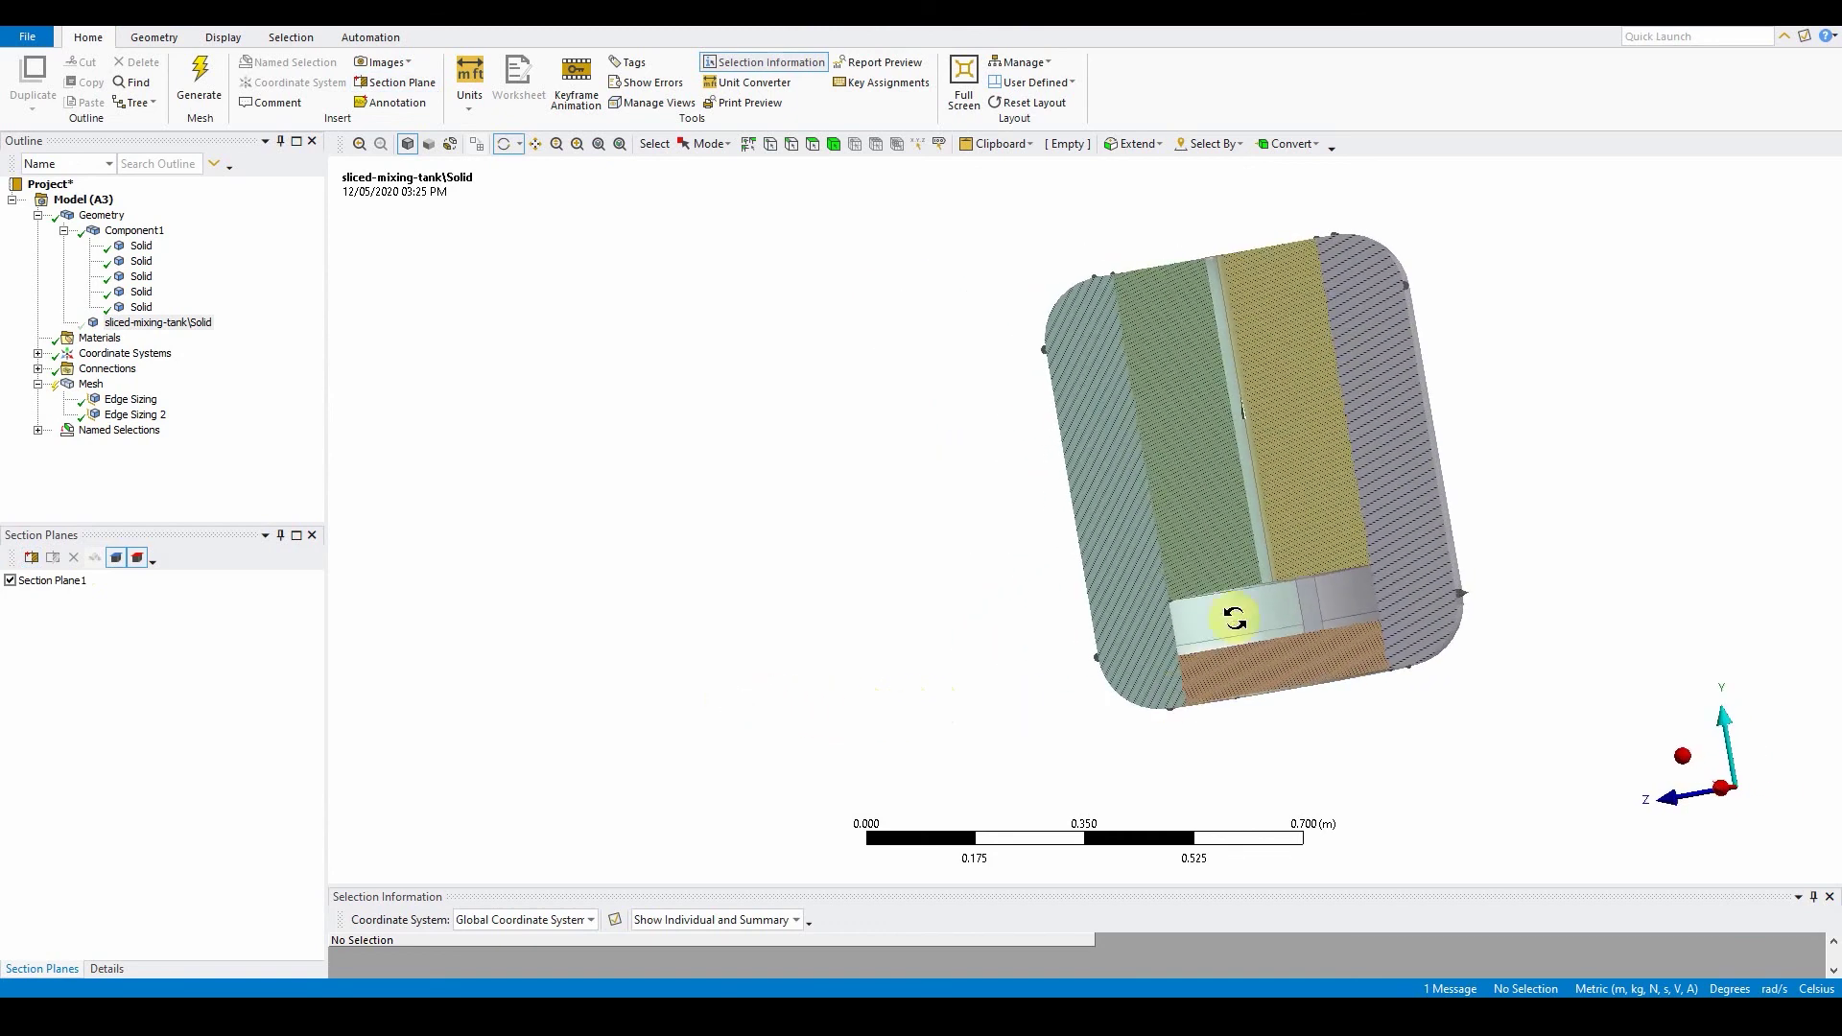
# - Create a named selection "interface outer" from the two cylindrical side faces and two top faces of the impeller zone cavity
pyautogui.click(814, 146)
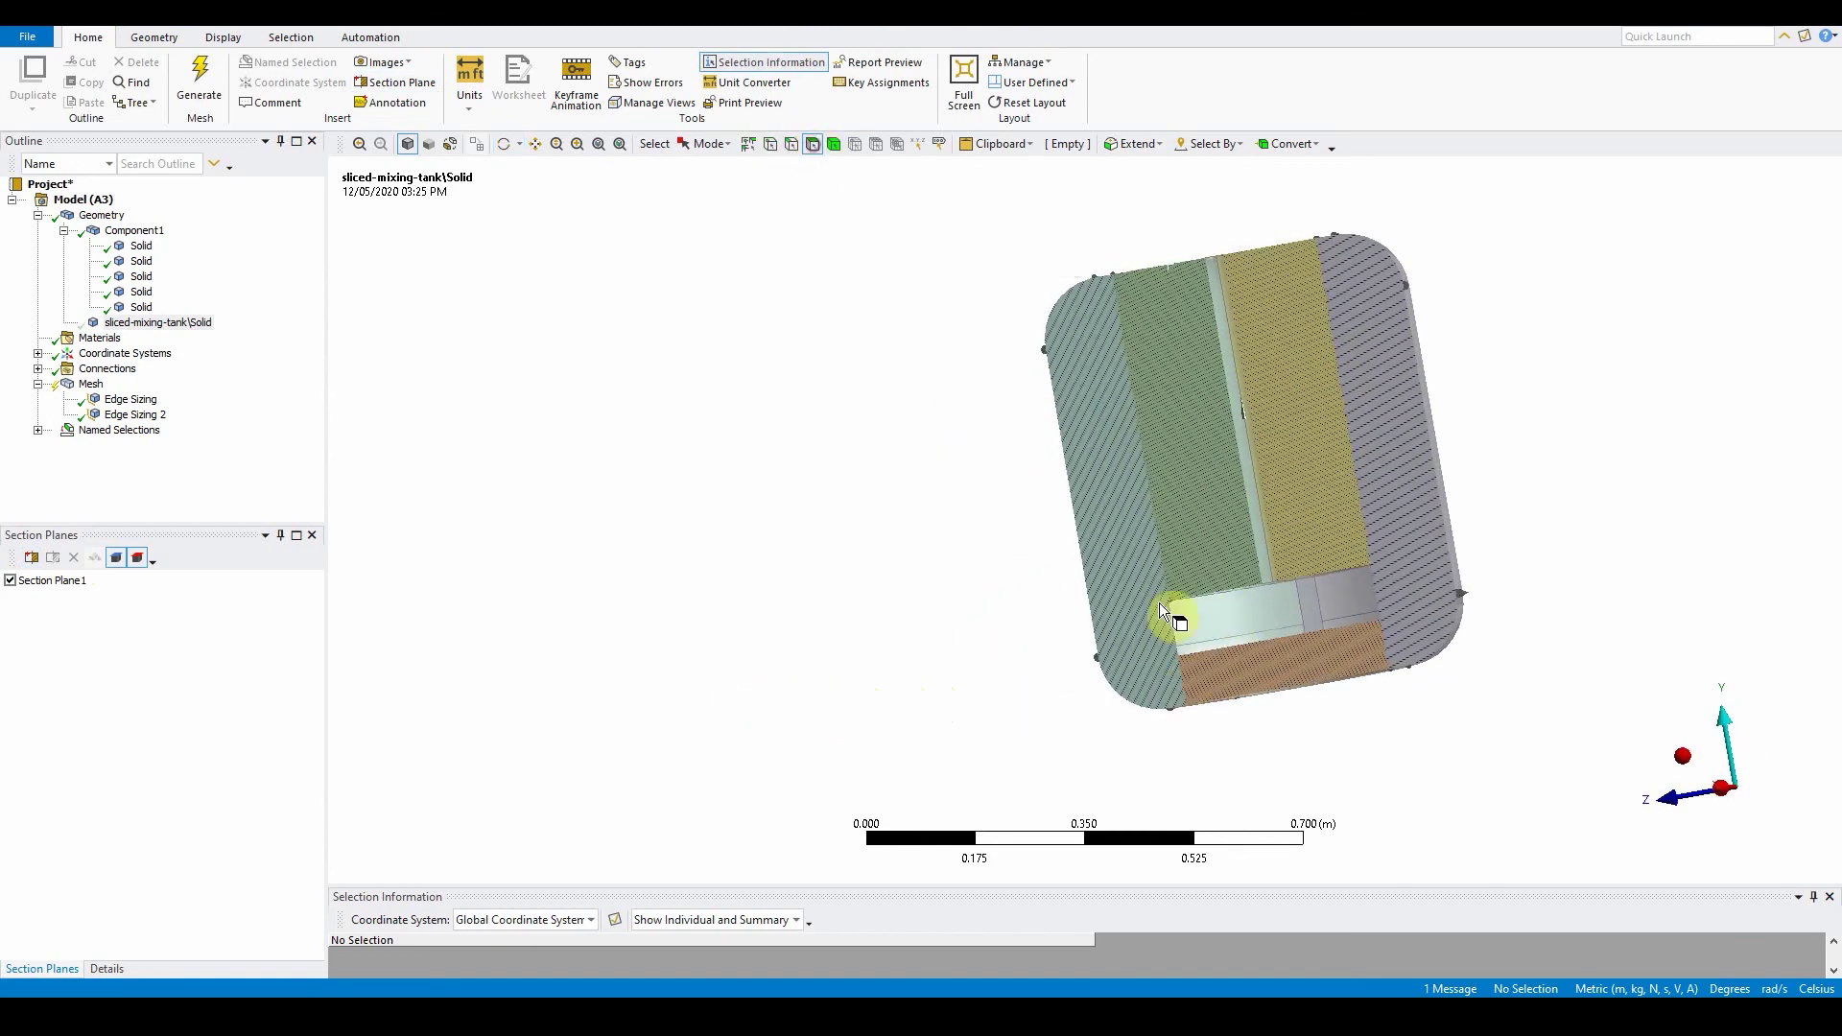
pyautogui.click(1210, 619)
pyautogui.moveTo(1326, 653); pyautogui.dragTo(1436, 593, button='middle')
pyautogui.keyDown('ctrl'); pyautogui.click(1381, 576); pyautogui.keyUp('ctrl')
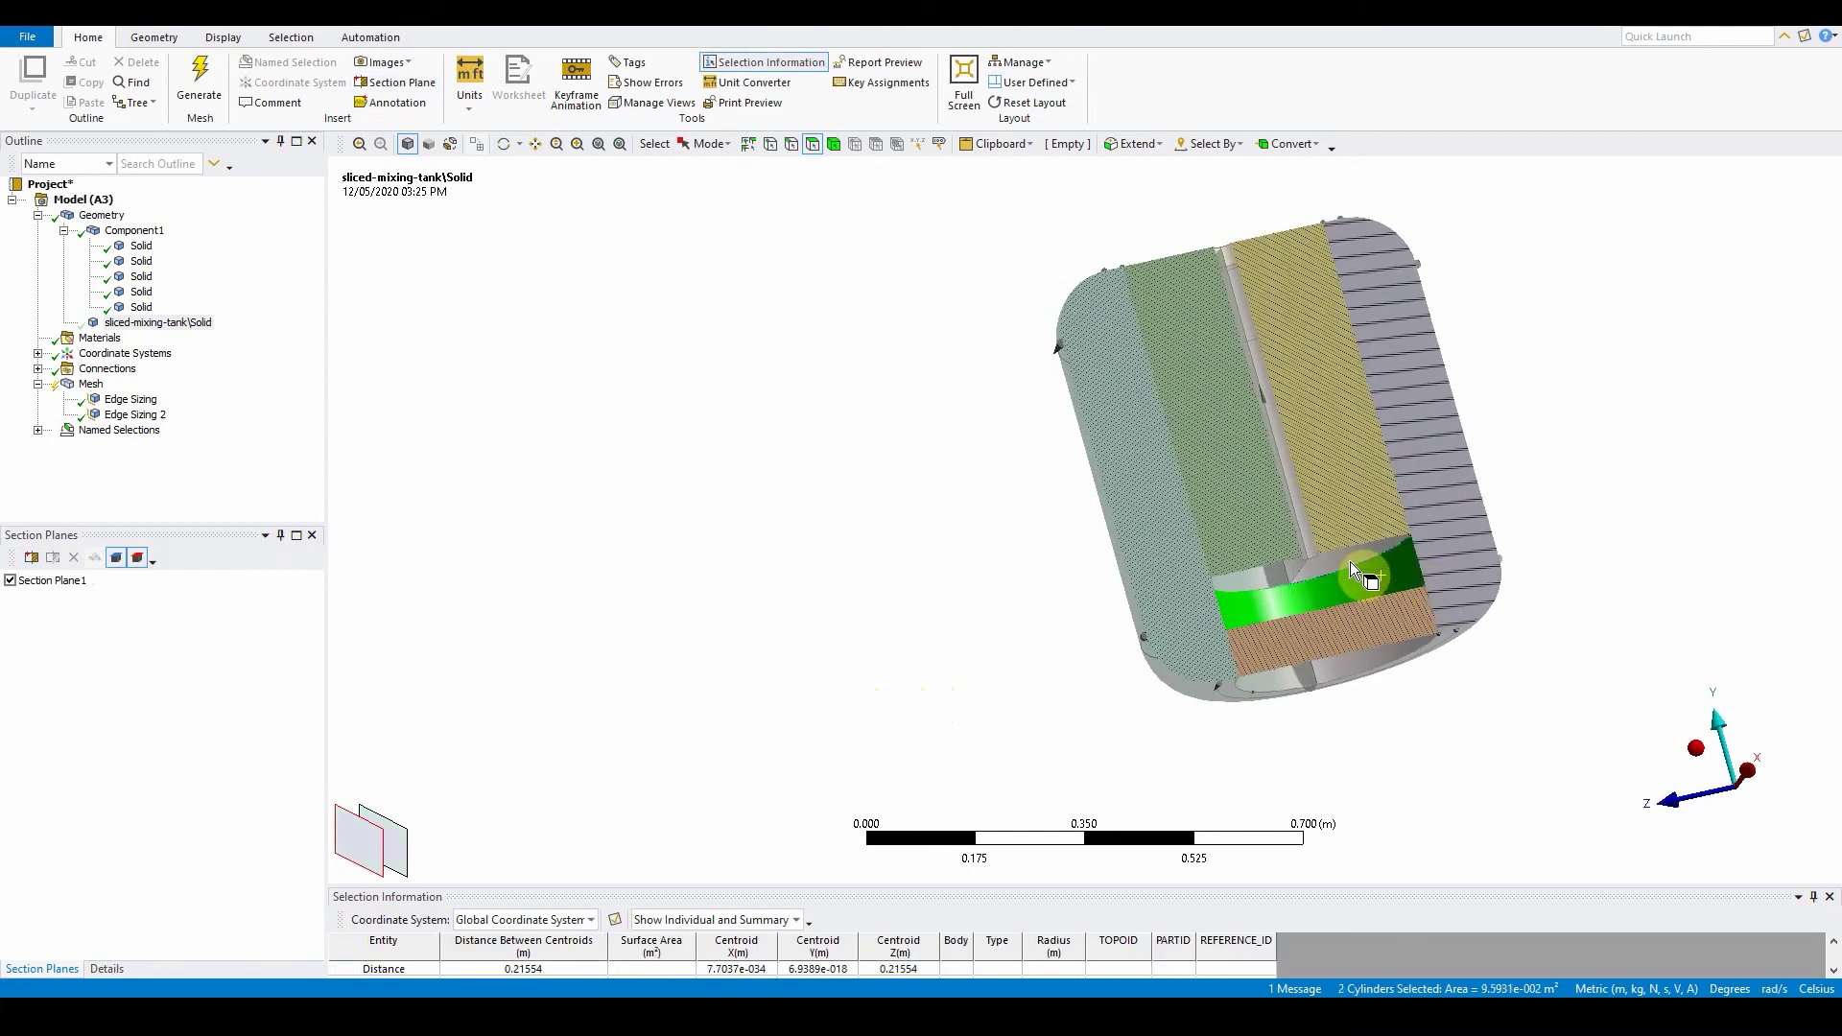
pyautogui.keyDown('ctrl'); pyautogui.click(1350, 562); pyautogui.keyUp('ctrl')
pyautogui.keyDown('ctrl'); pyautogui.click(1275, 576); pyautogui.keyUp('ctrl')
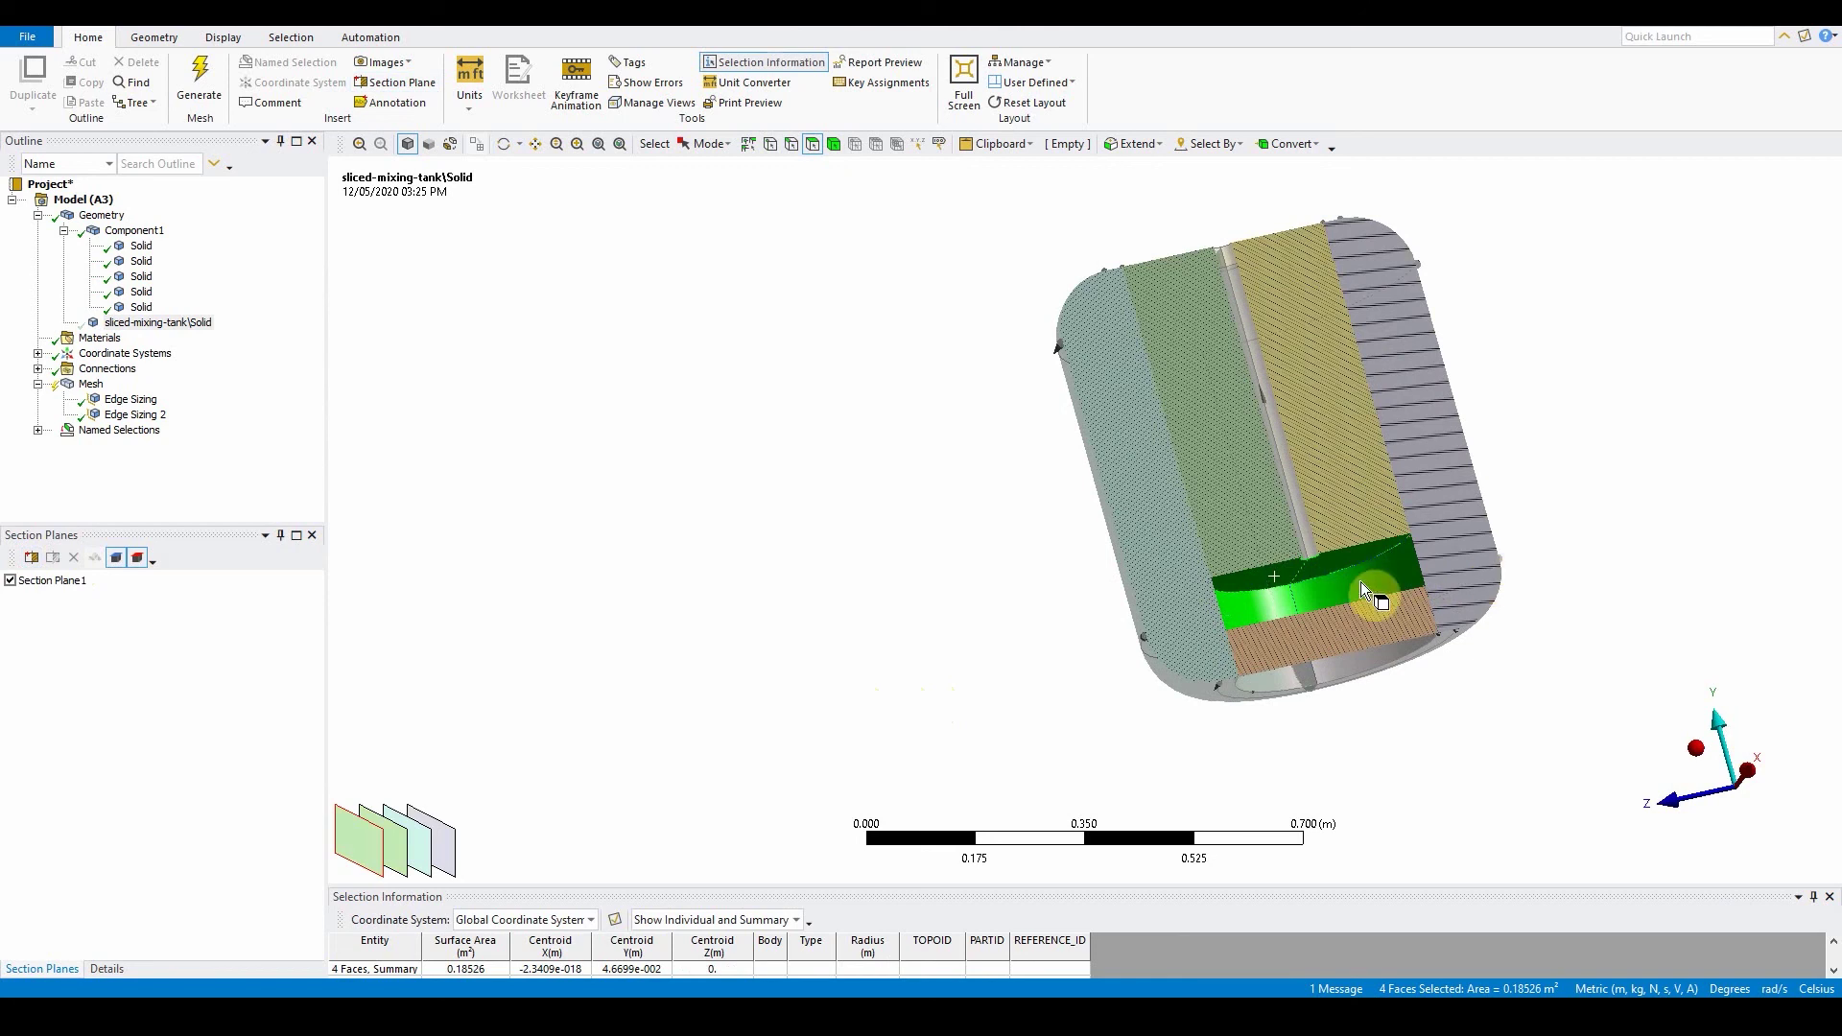
pyautogui.press('n')
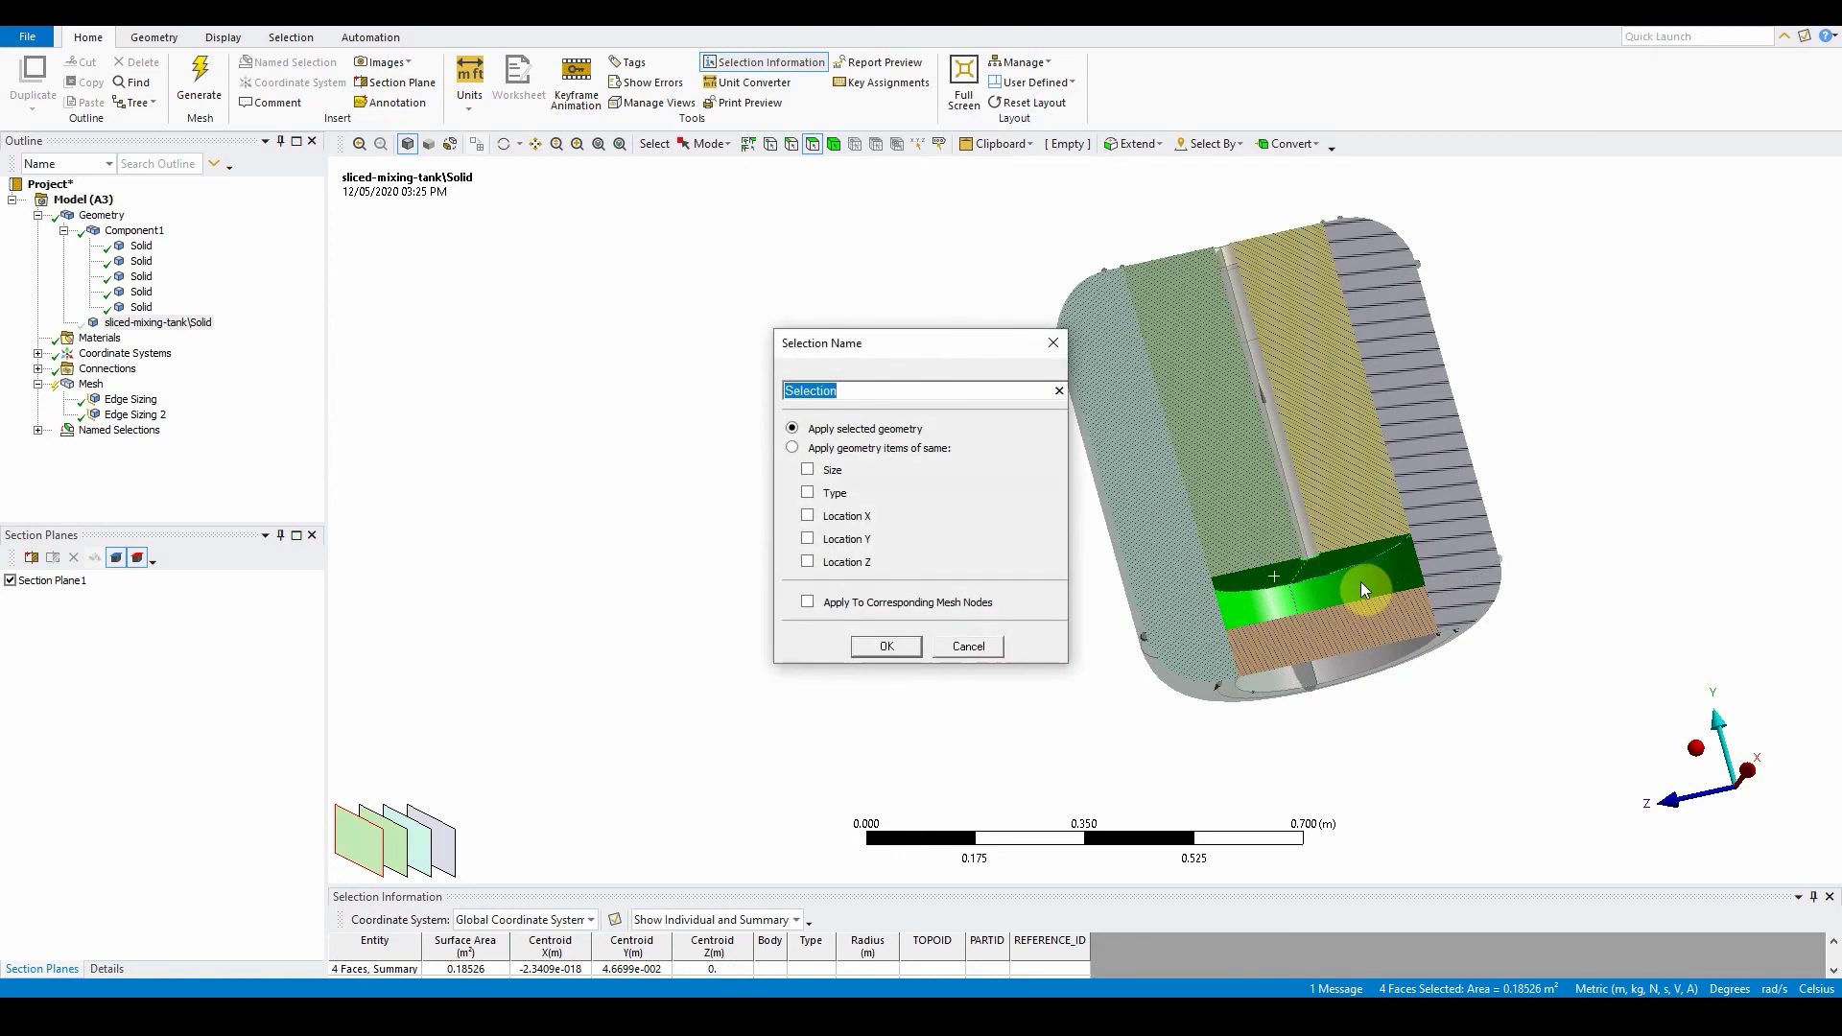
pyautogui.write('inerface outer')
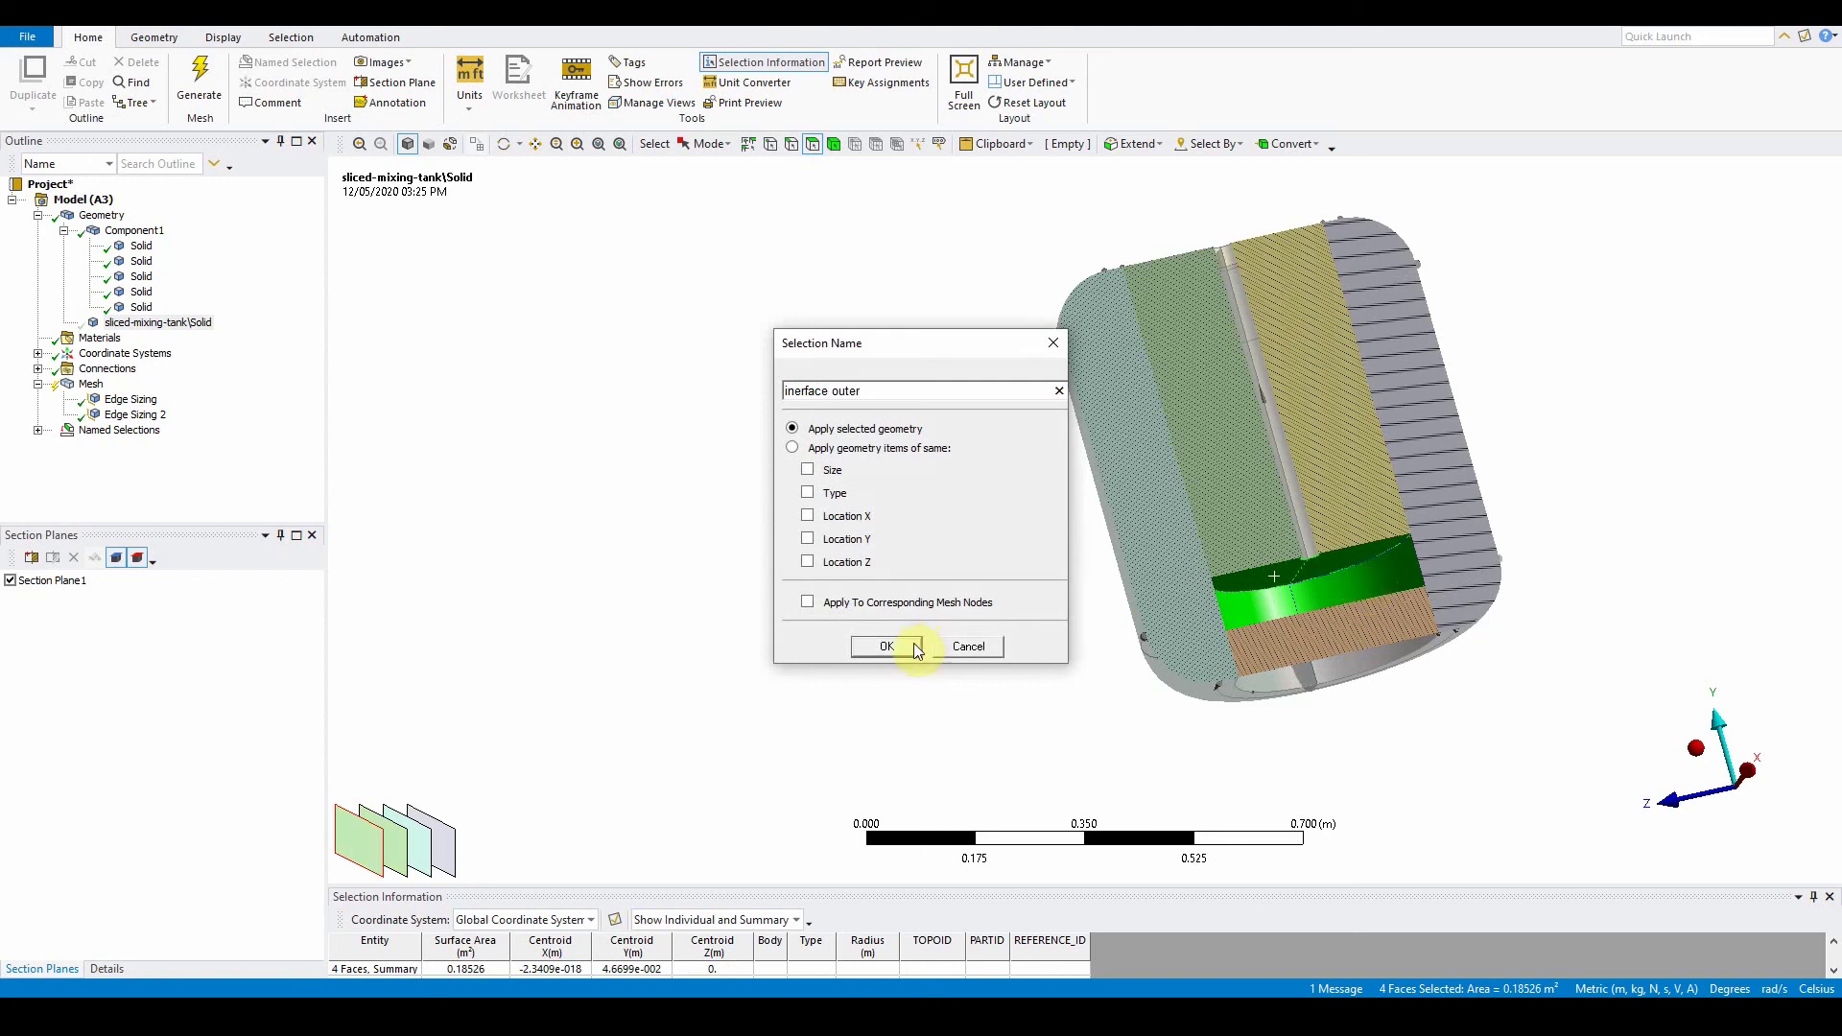
pyautogui.moveTo(784, 391); pyautogui.dragTo(823, 392)
pyautogui.press('BackSpace')
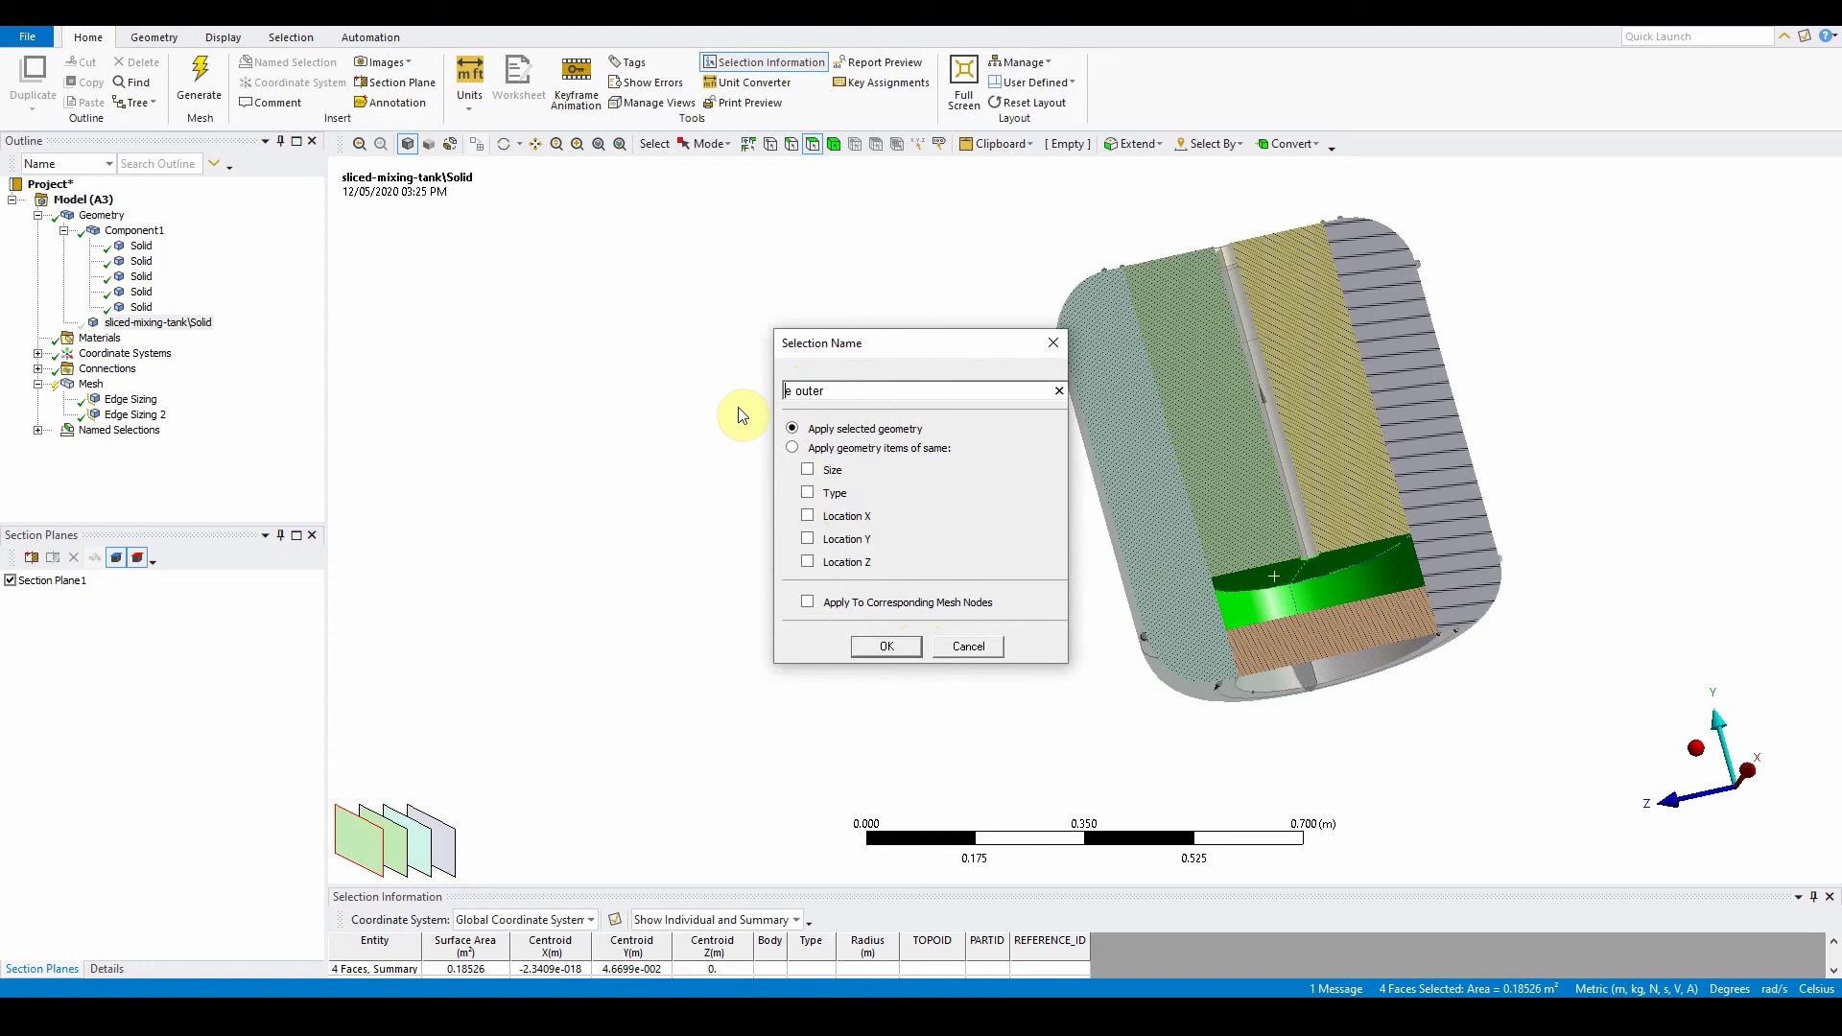
pyautogui.write('interface')
pyautogui.press('BackSpace')
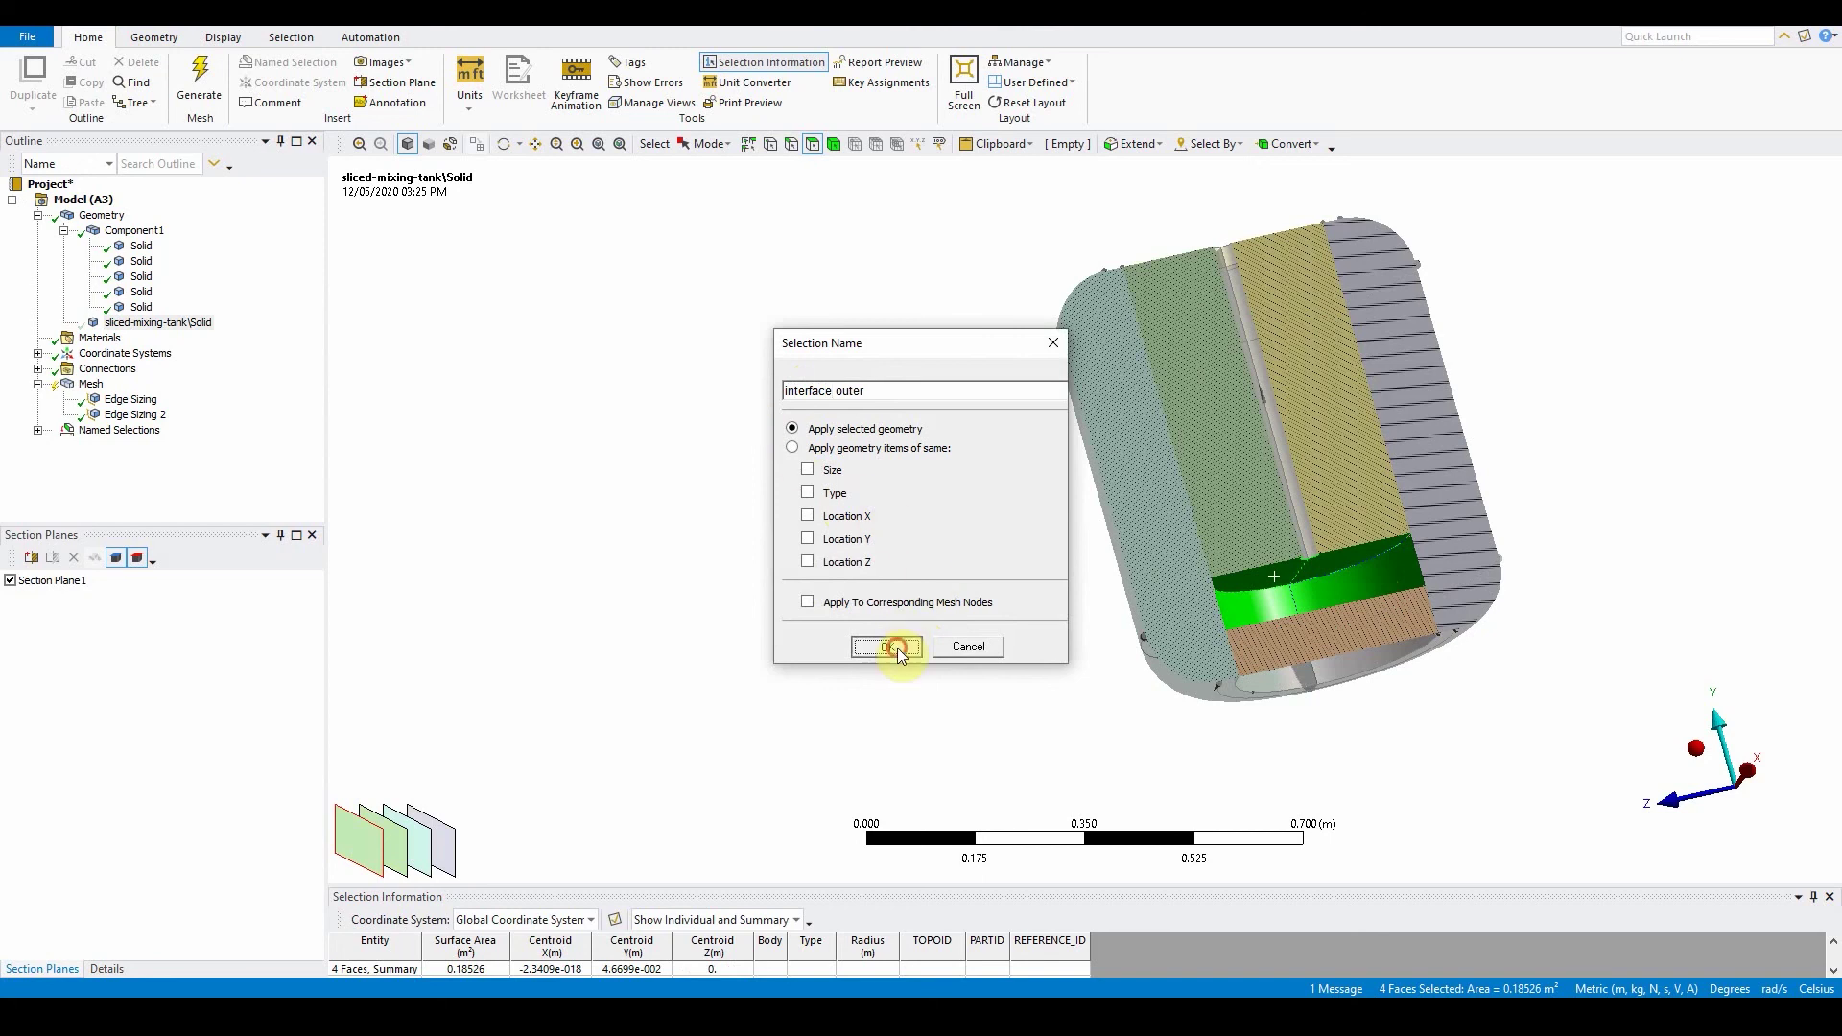
pyautogui.click(897, 648)
# - Turn off the section plane and show all bodies of the model again
pyautogui.click(11, 580)
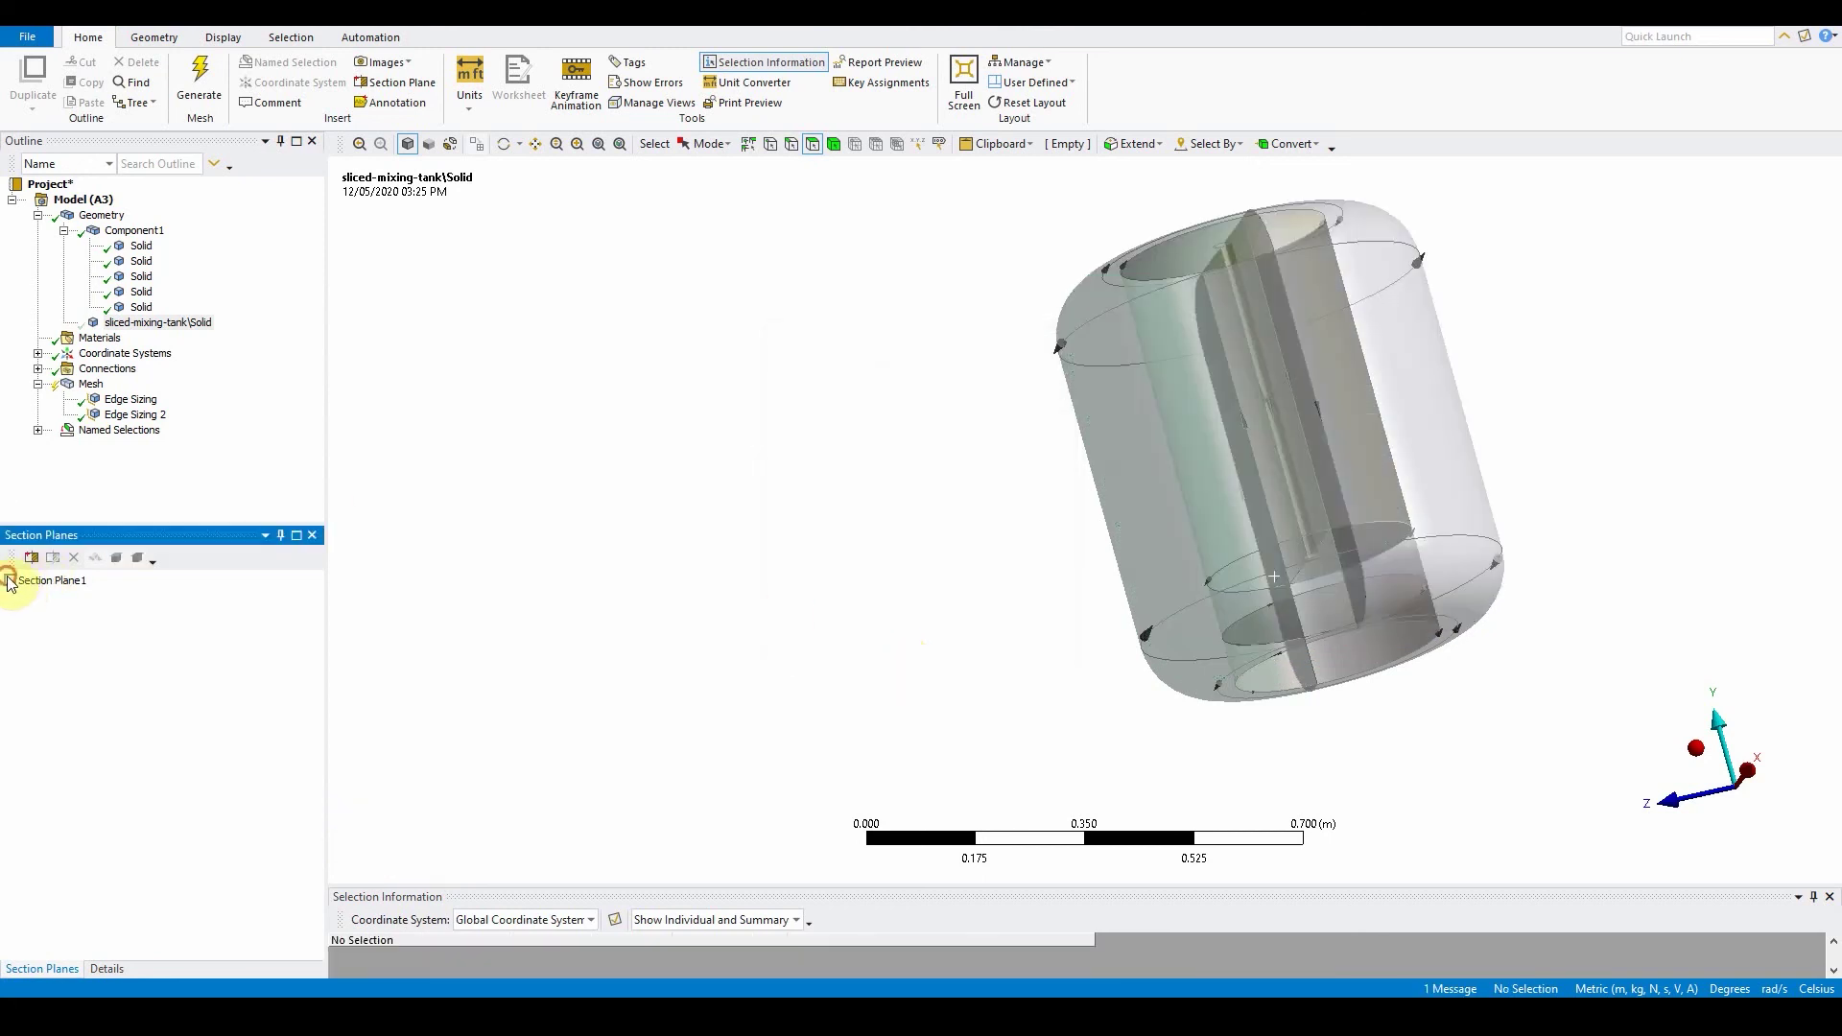
pyautogui.click(38, 430)
pyautogui.click(113, 446)
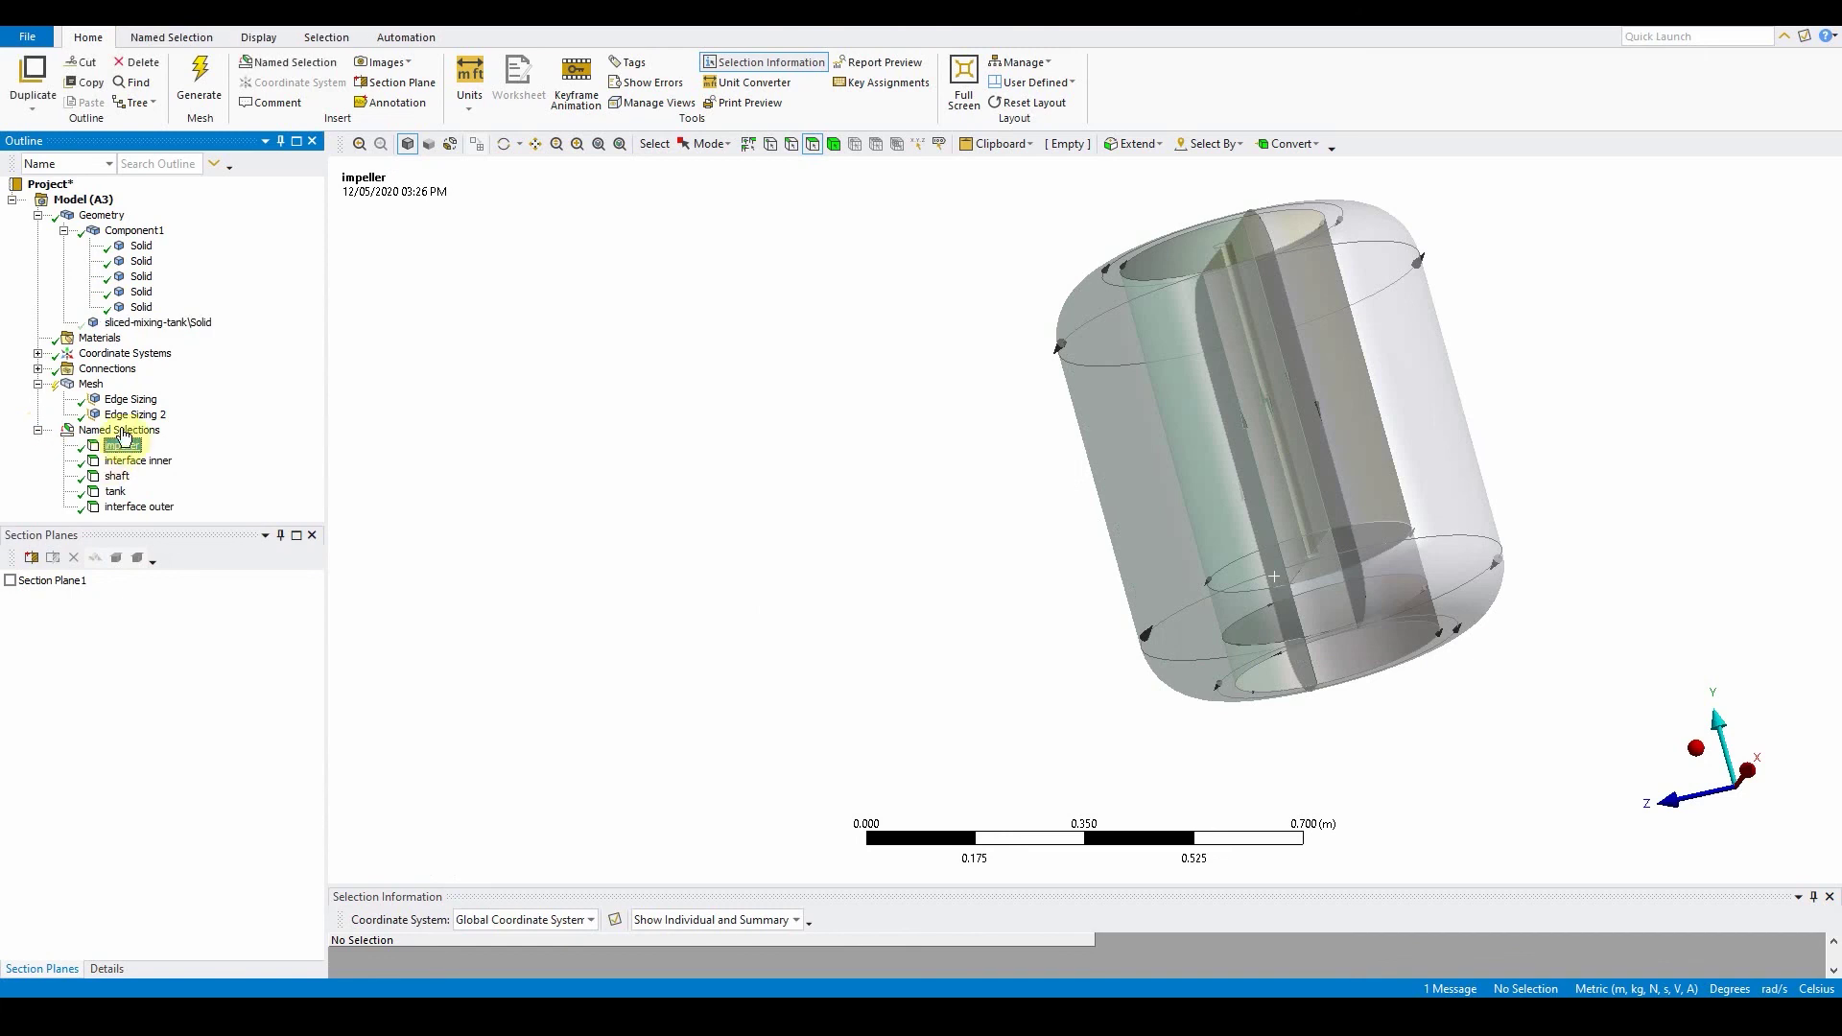
pyautogui.click(159, 322)
pyautogui.rightClick(170, 325)
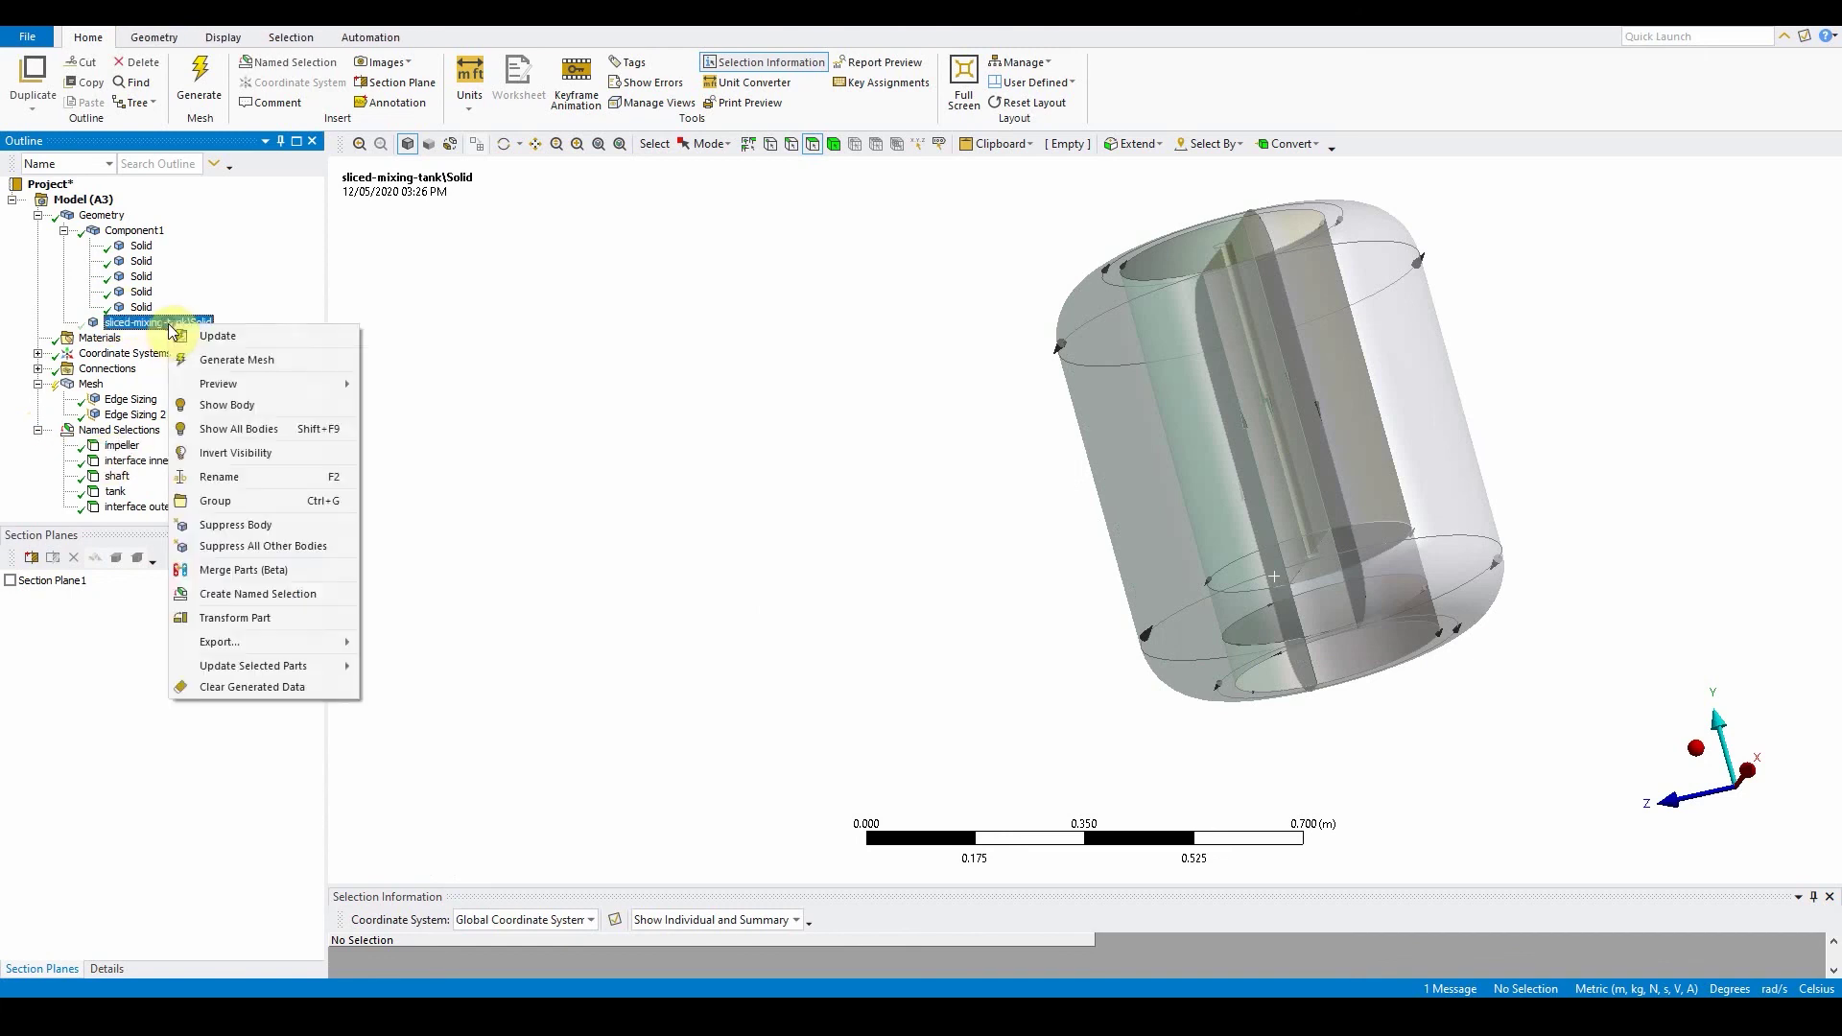
pyautogui.click(240, 429)
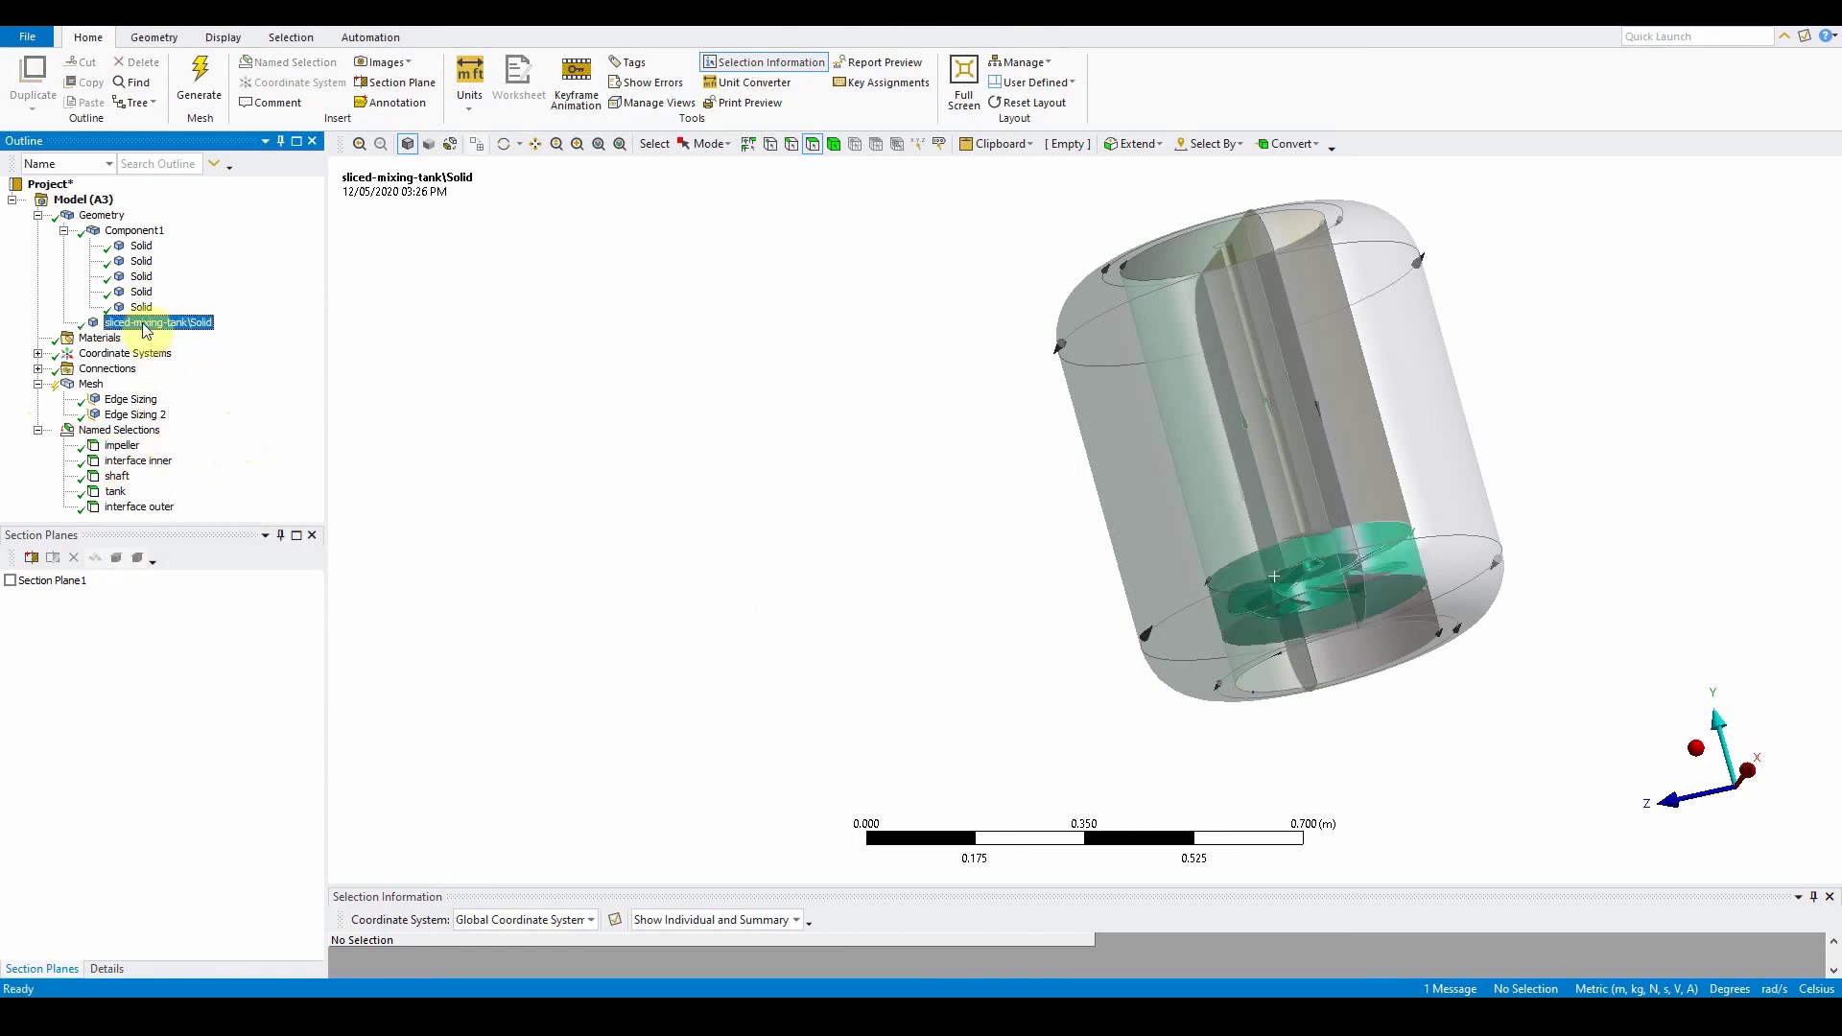
# - Check which faces the impeller, interface inner, shaft, tank and interface outer named selections cover on the model
pyautogui.click(122, 446)
pyautogui.click(157, 461)
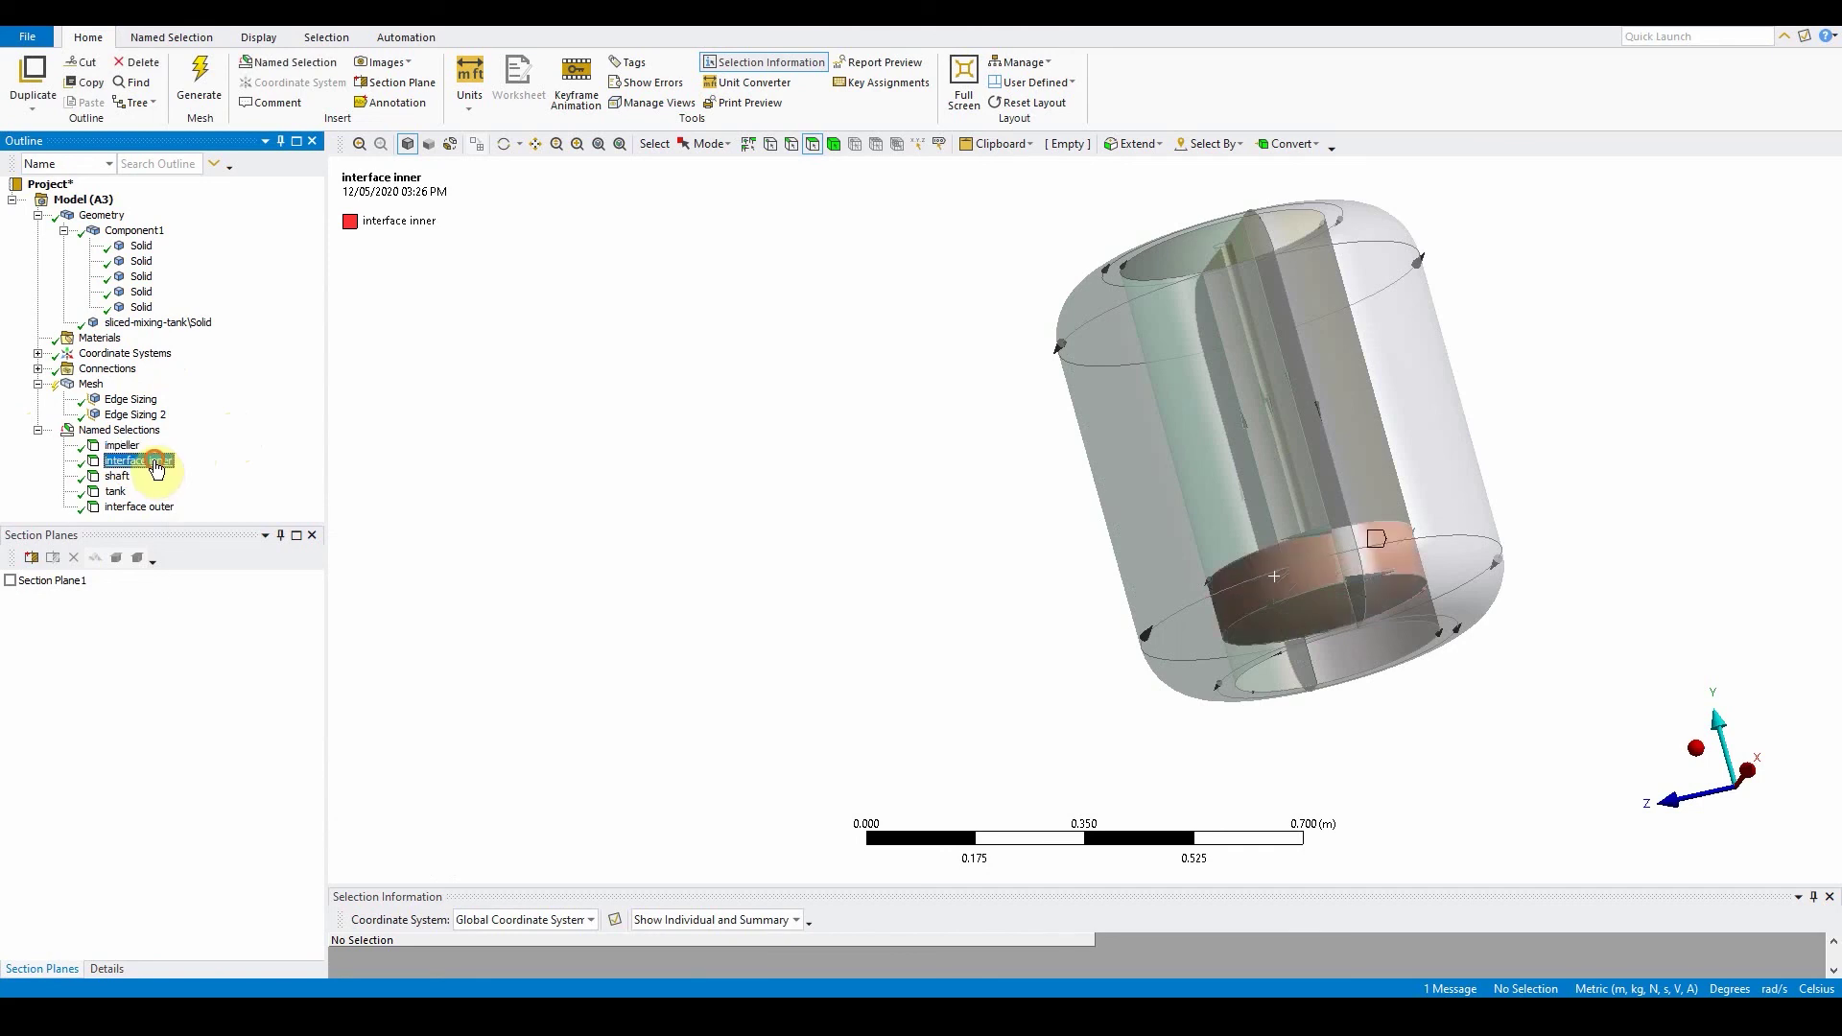
pyautogui.click(118, 477)
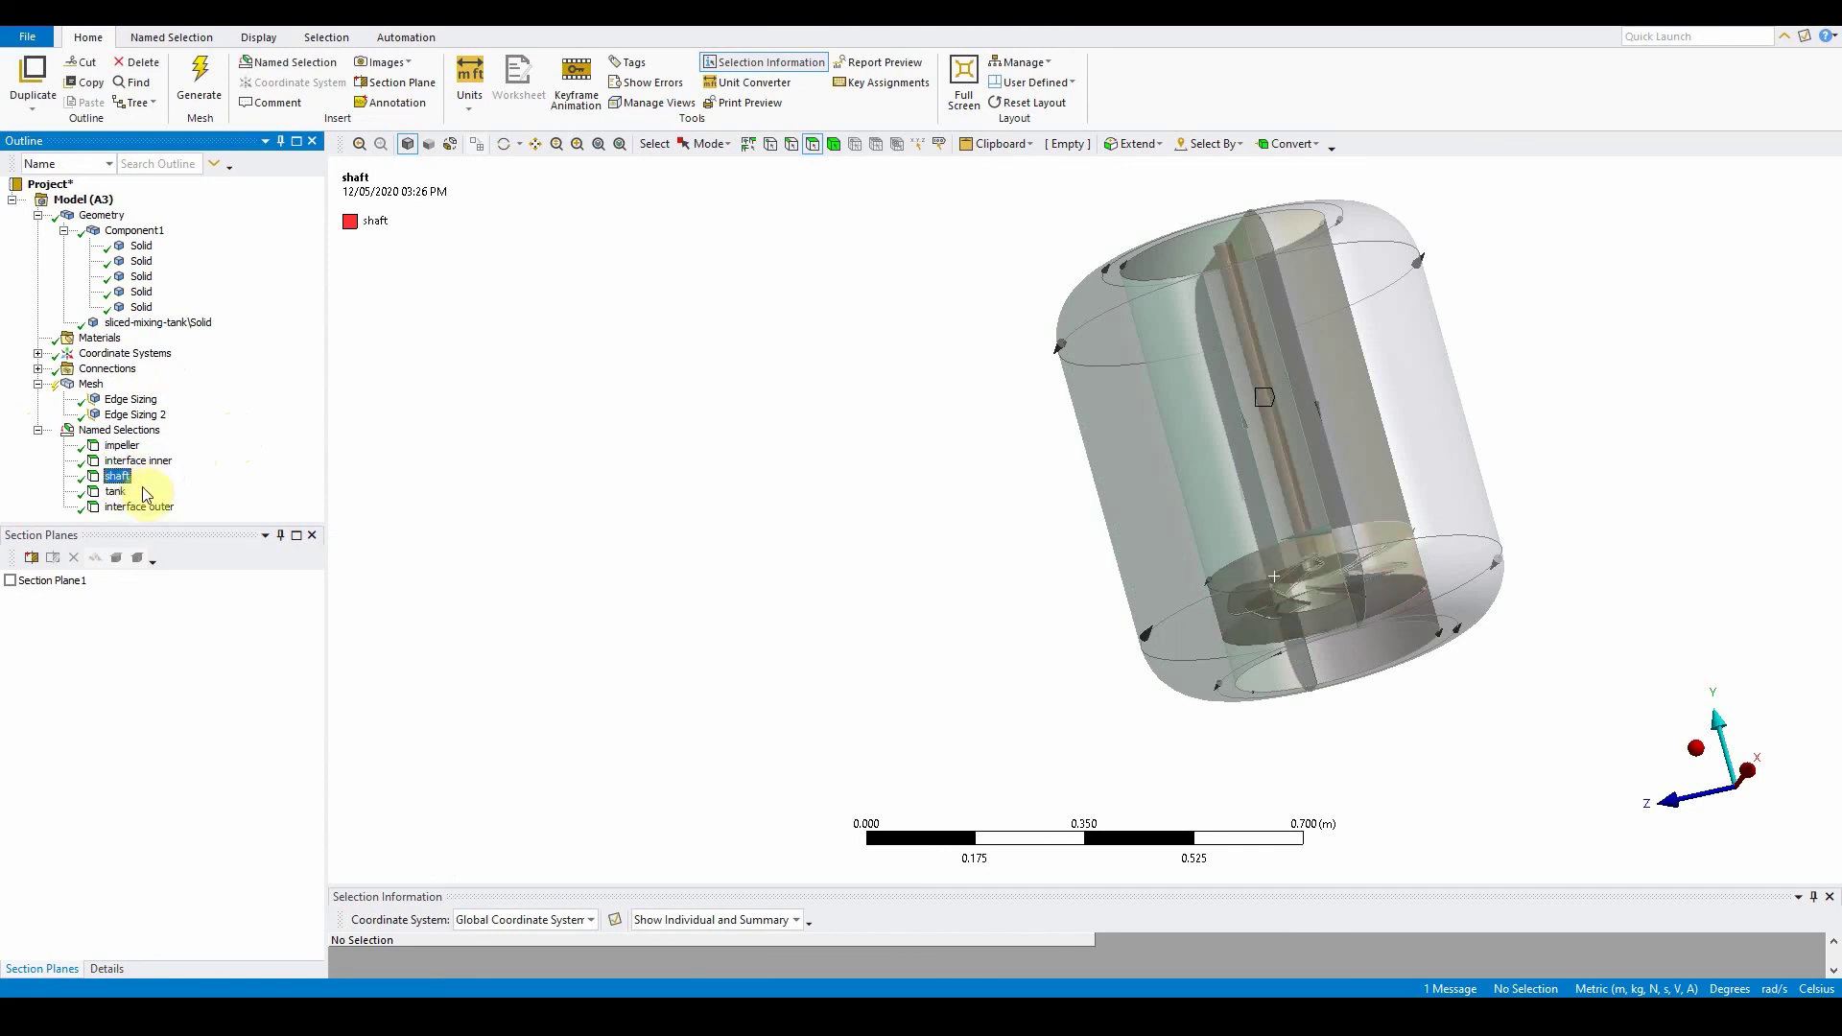
pyautogui.click(115, 491)
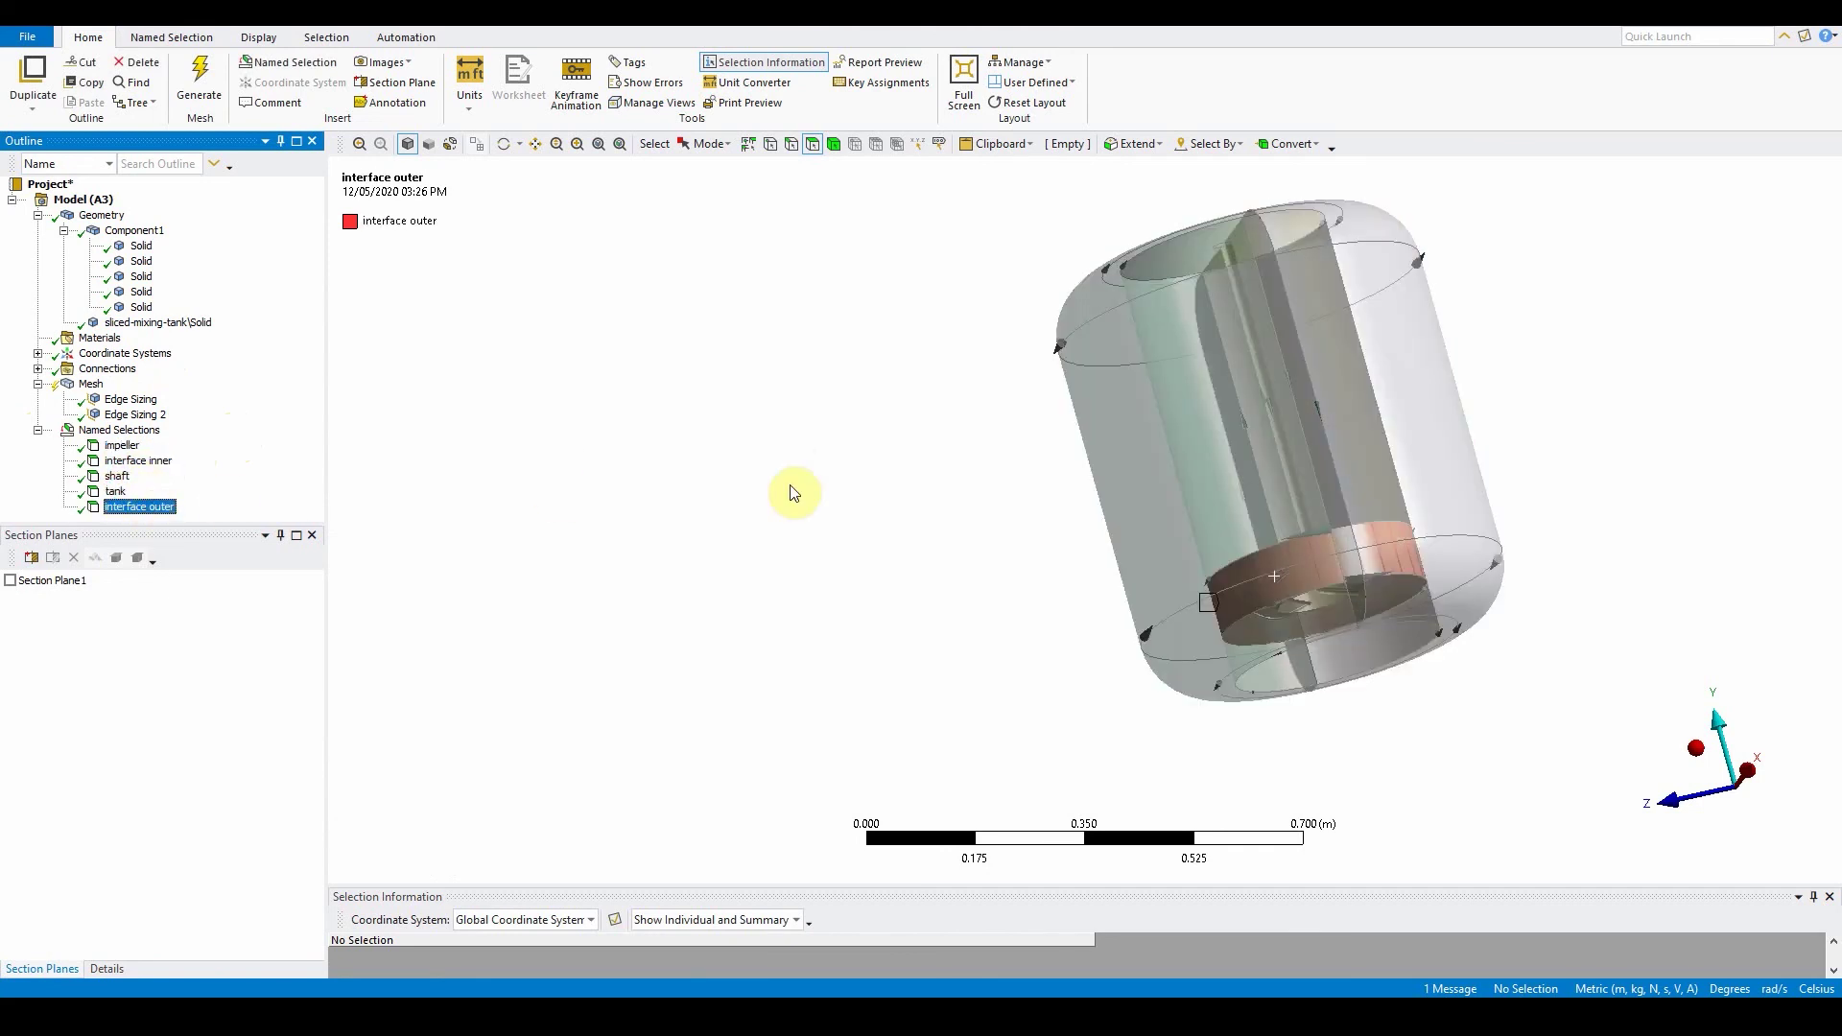
pyautogui.moveTo(793, 493); pyautogui.dragTo(966, 588, button='middle')
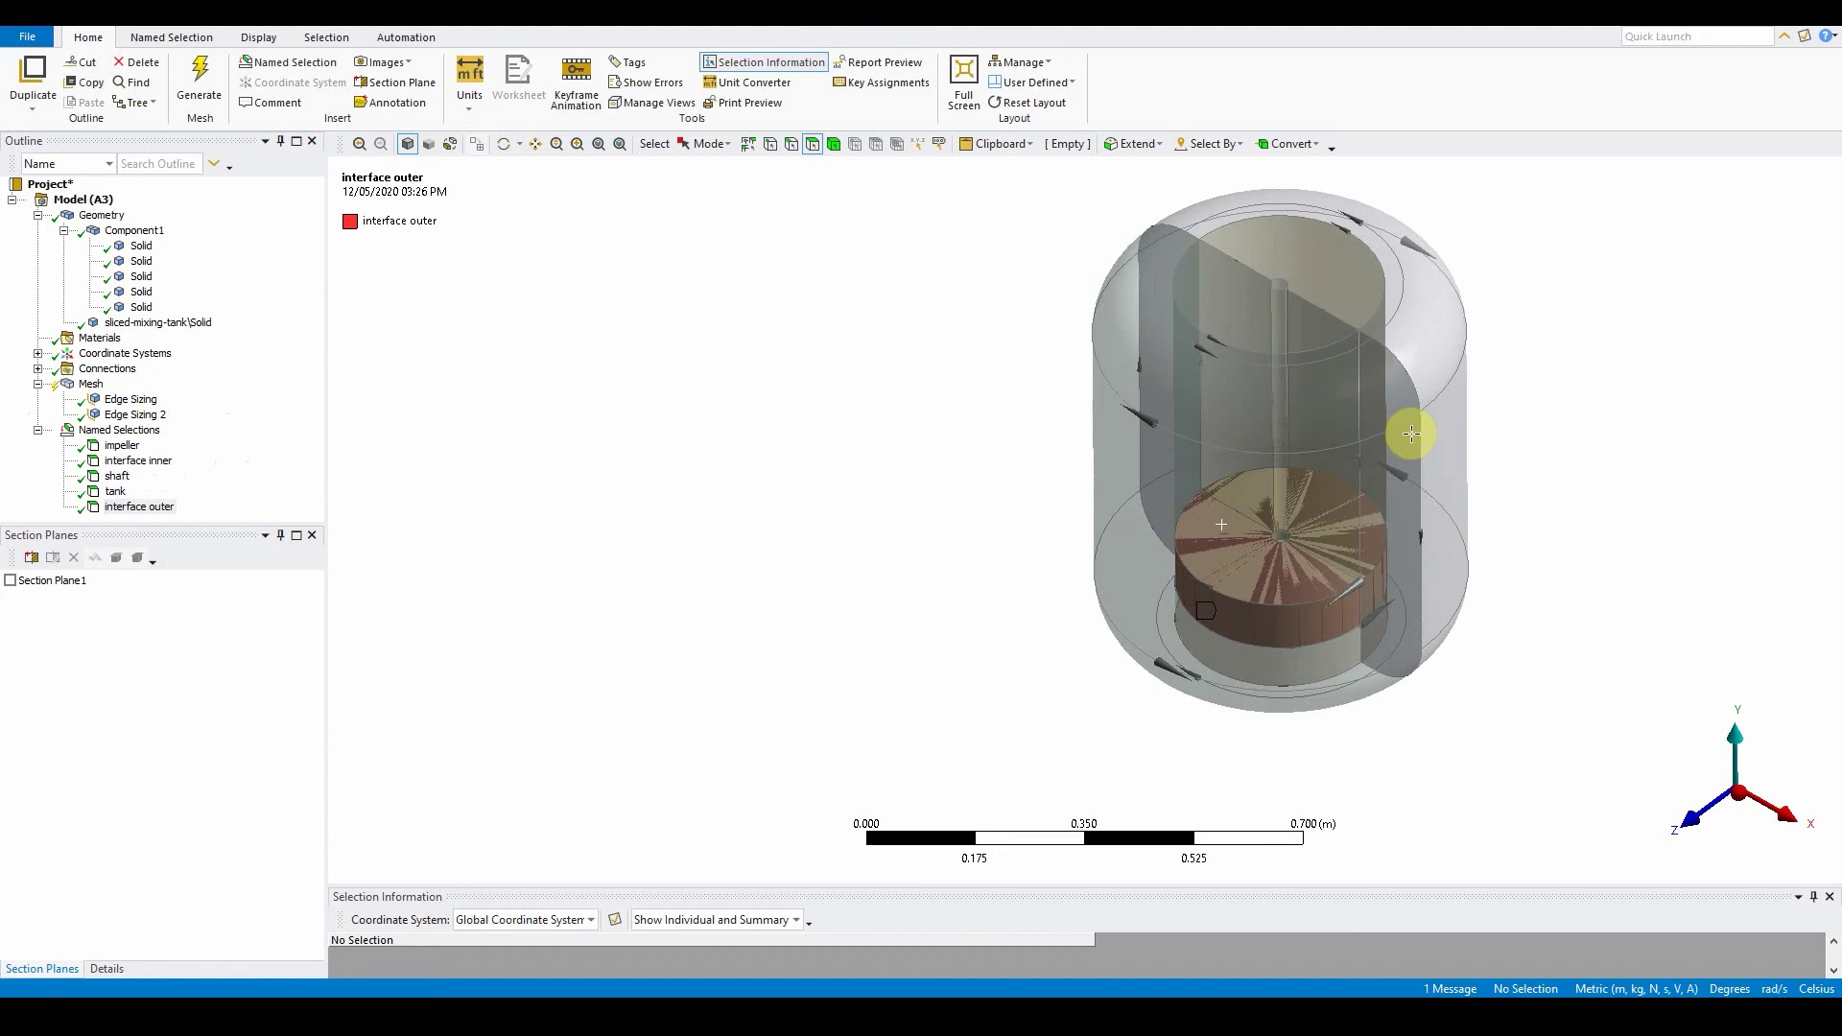
# - Create a named selection "fluid inner" from the sliced-mixing-tank\Solid body
pyautogui.click(149, 324)
pyautogui.rightClick(149, 324)
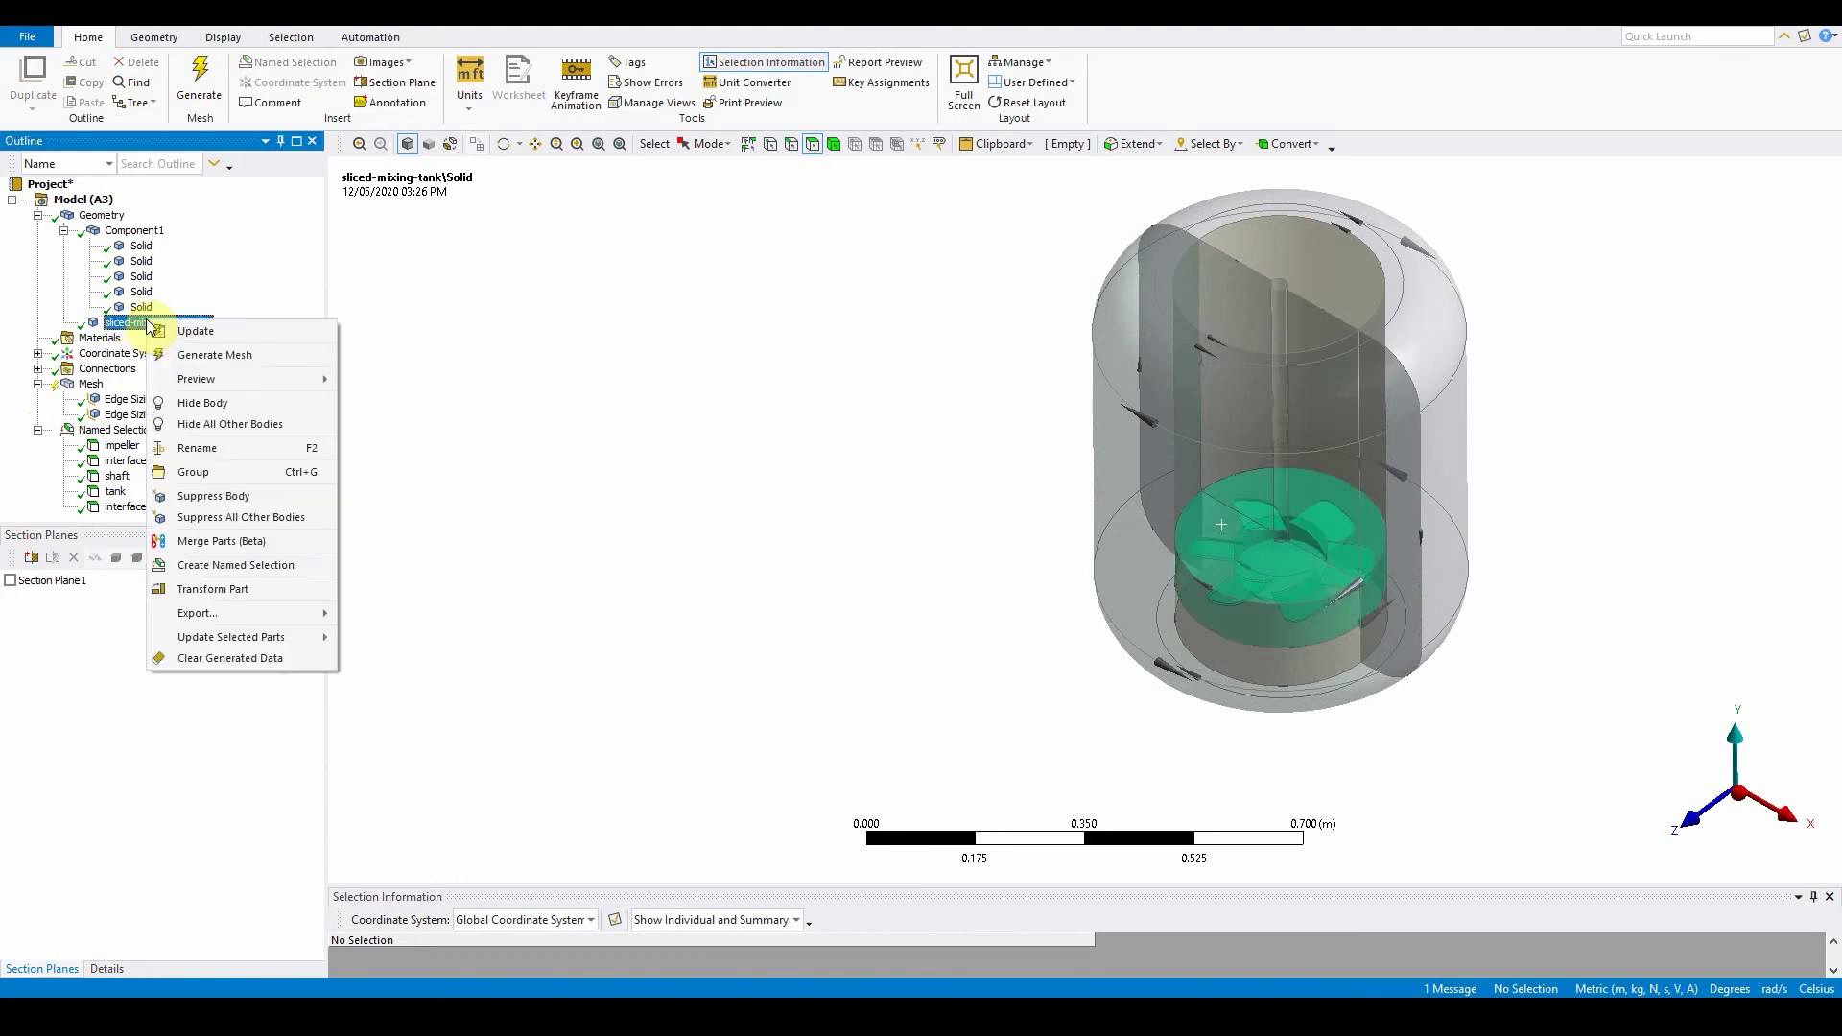
pyautogui.click(278, 567)
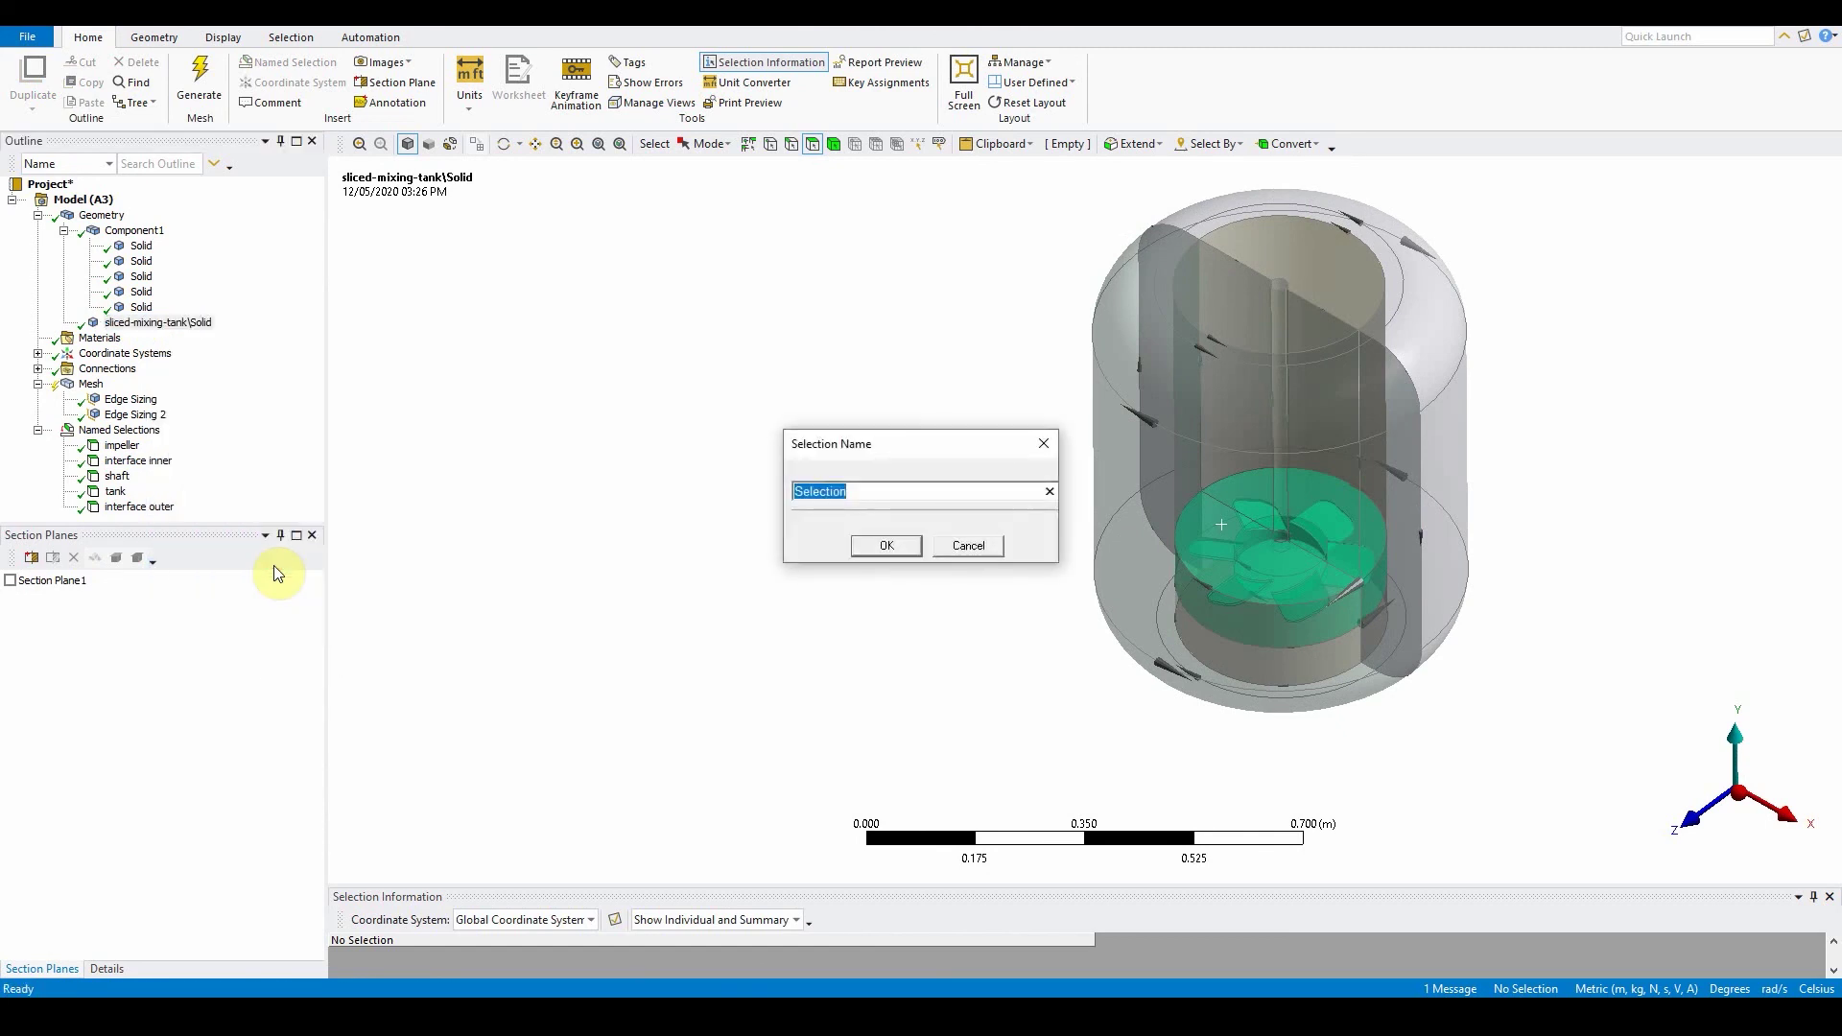
pyautogui.write('fluid inner')
pyautogui.press('Return')
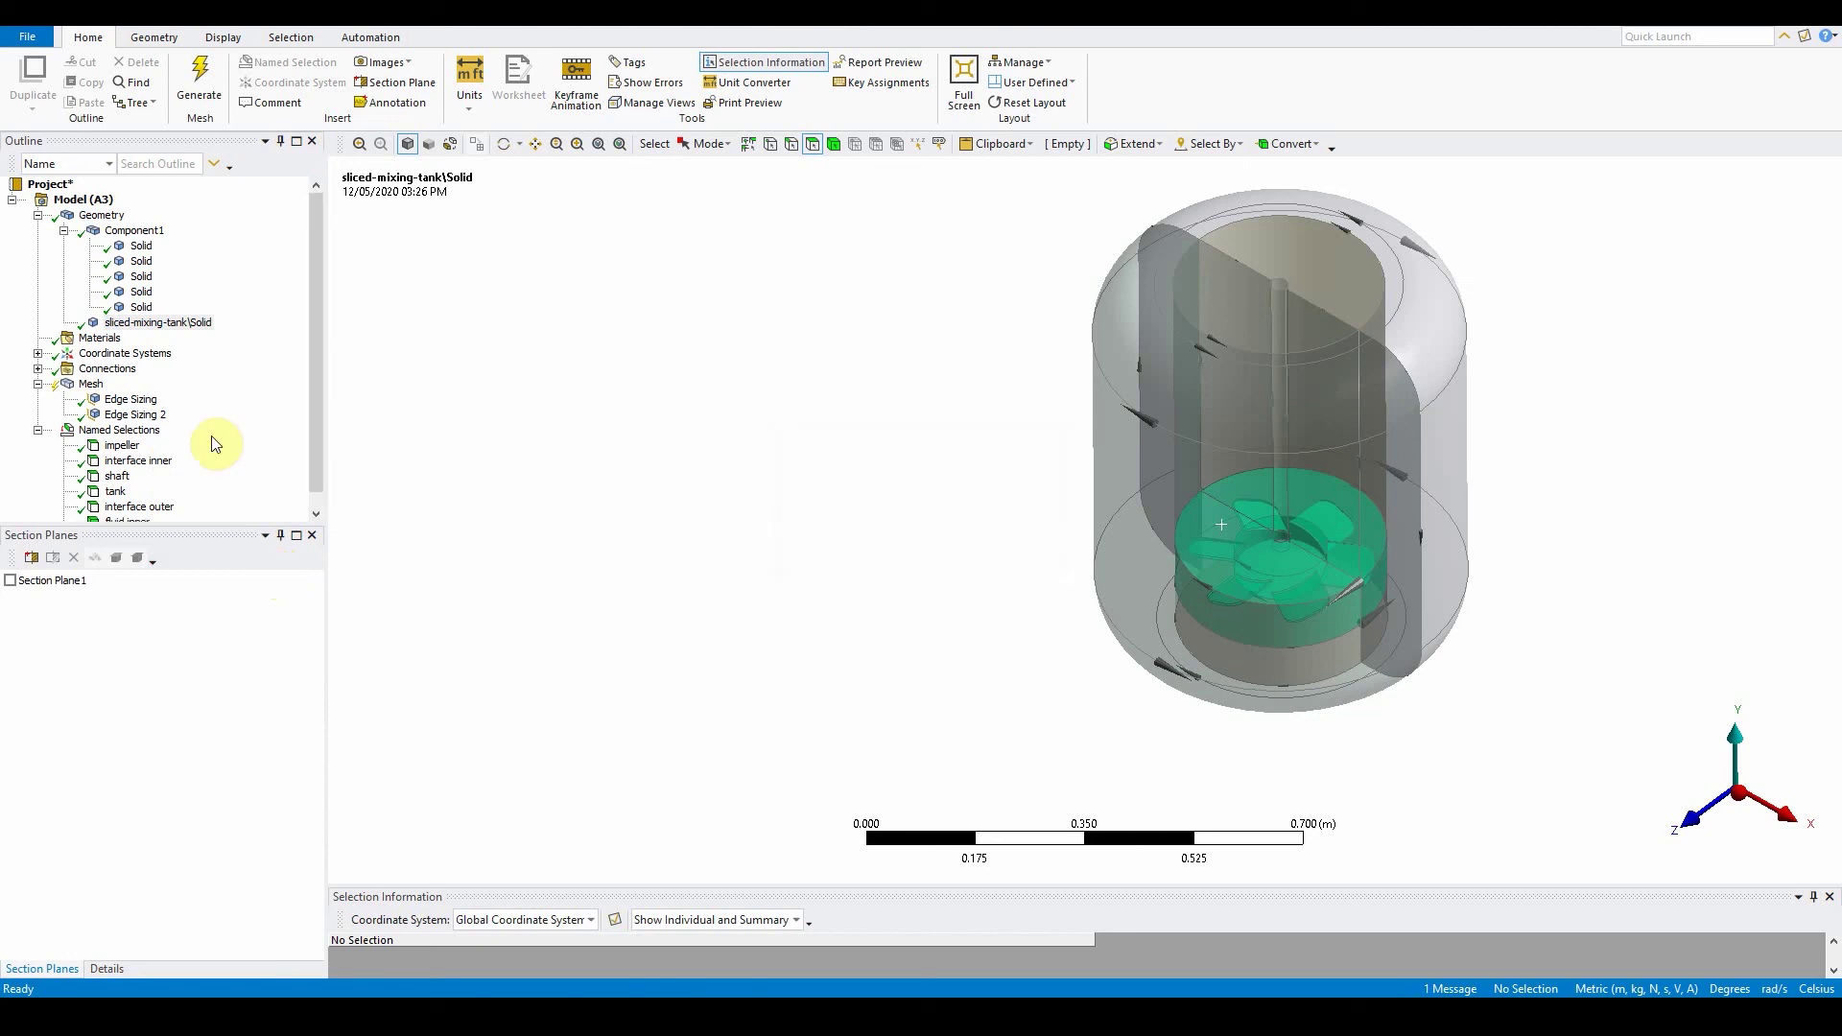
# - Create a named selection "fluid outer" from the five Solid bodies of Component1
pyautogui.click(141, 246)
pyautogui.keyDown('shift'); pyautogui.click(142, 307); pyautogui.keyUp('shift')
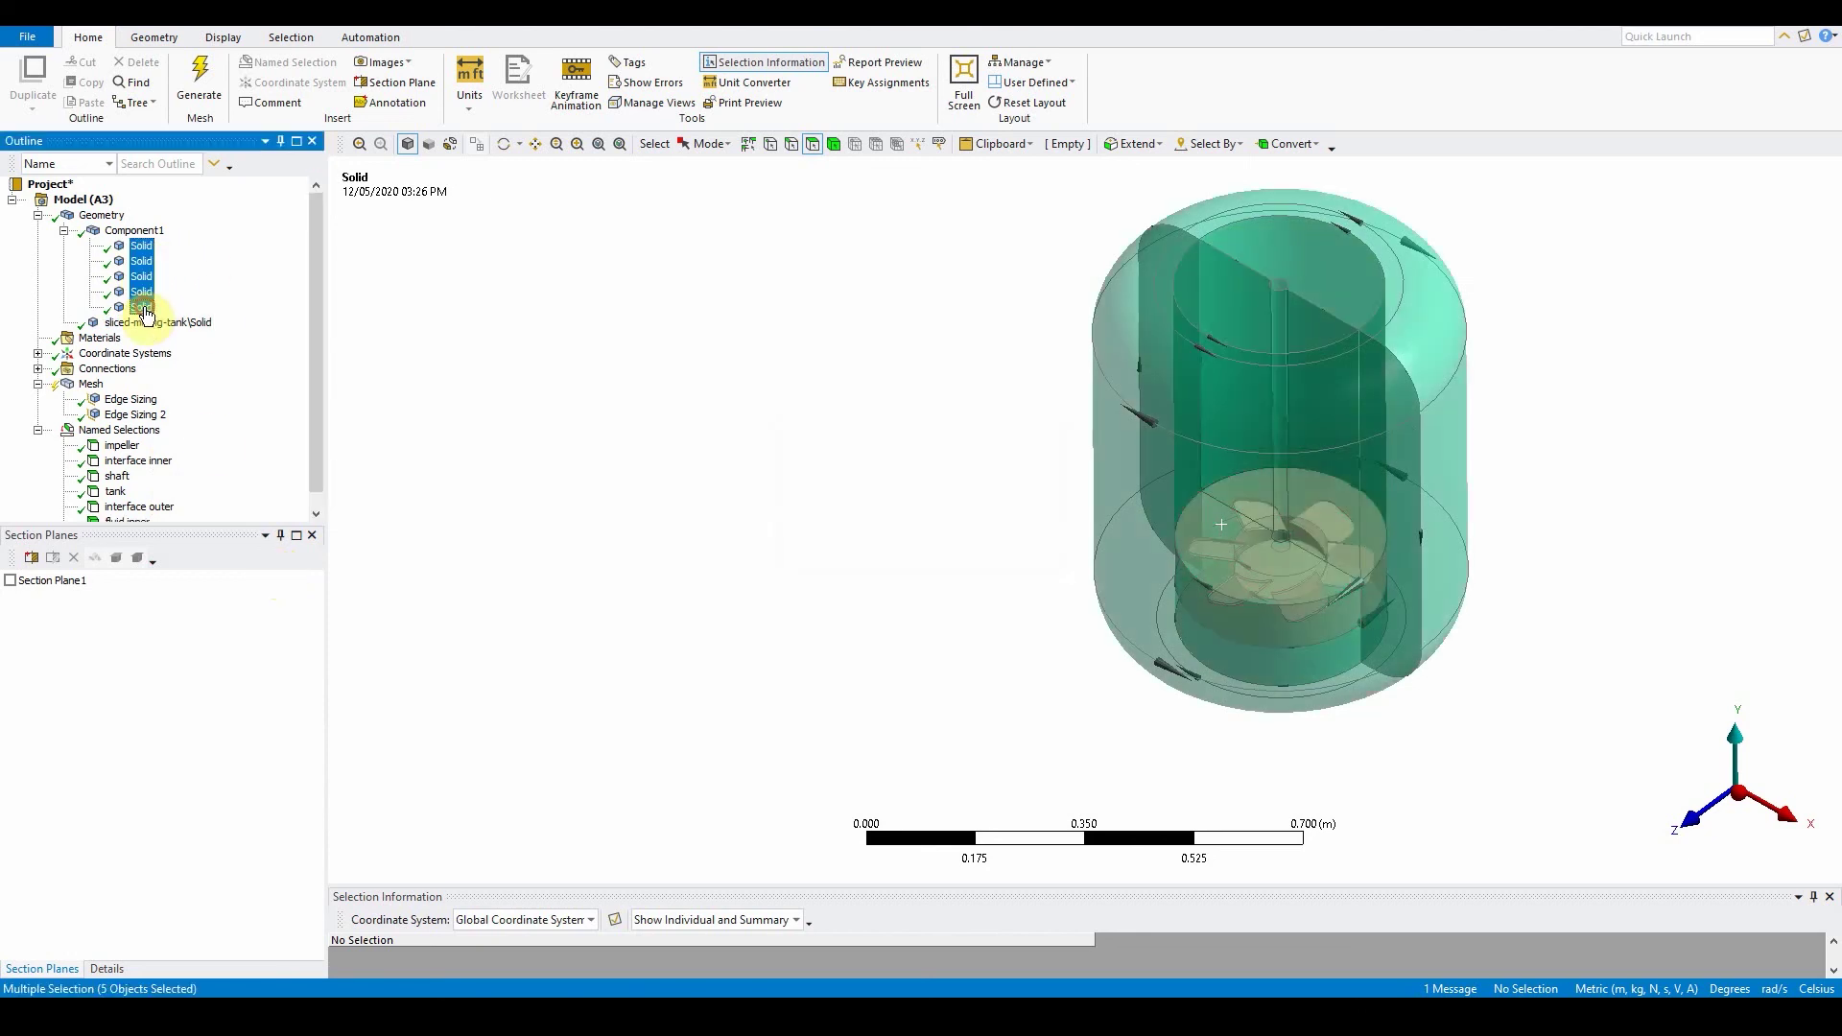
pyautogui.rightClick(144, 307)
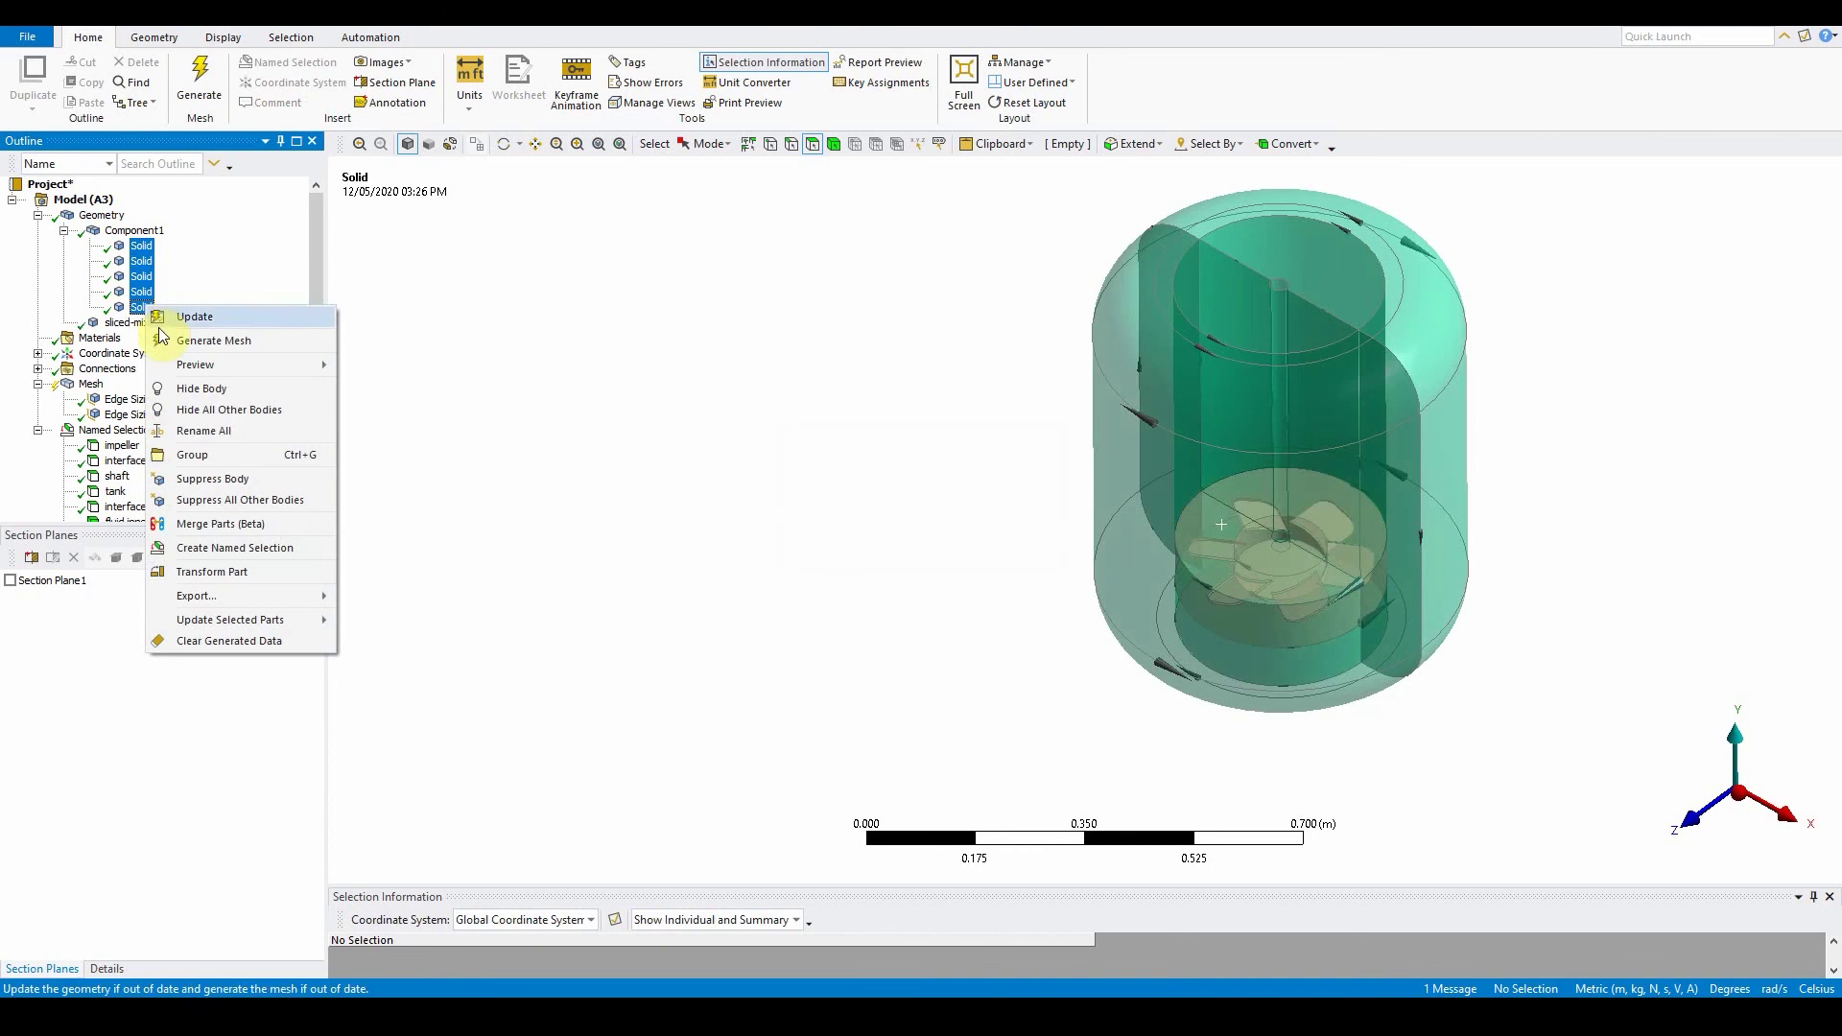
pyautogui.click(221, 550)
pyautogui.write('fluid outer')
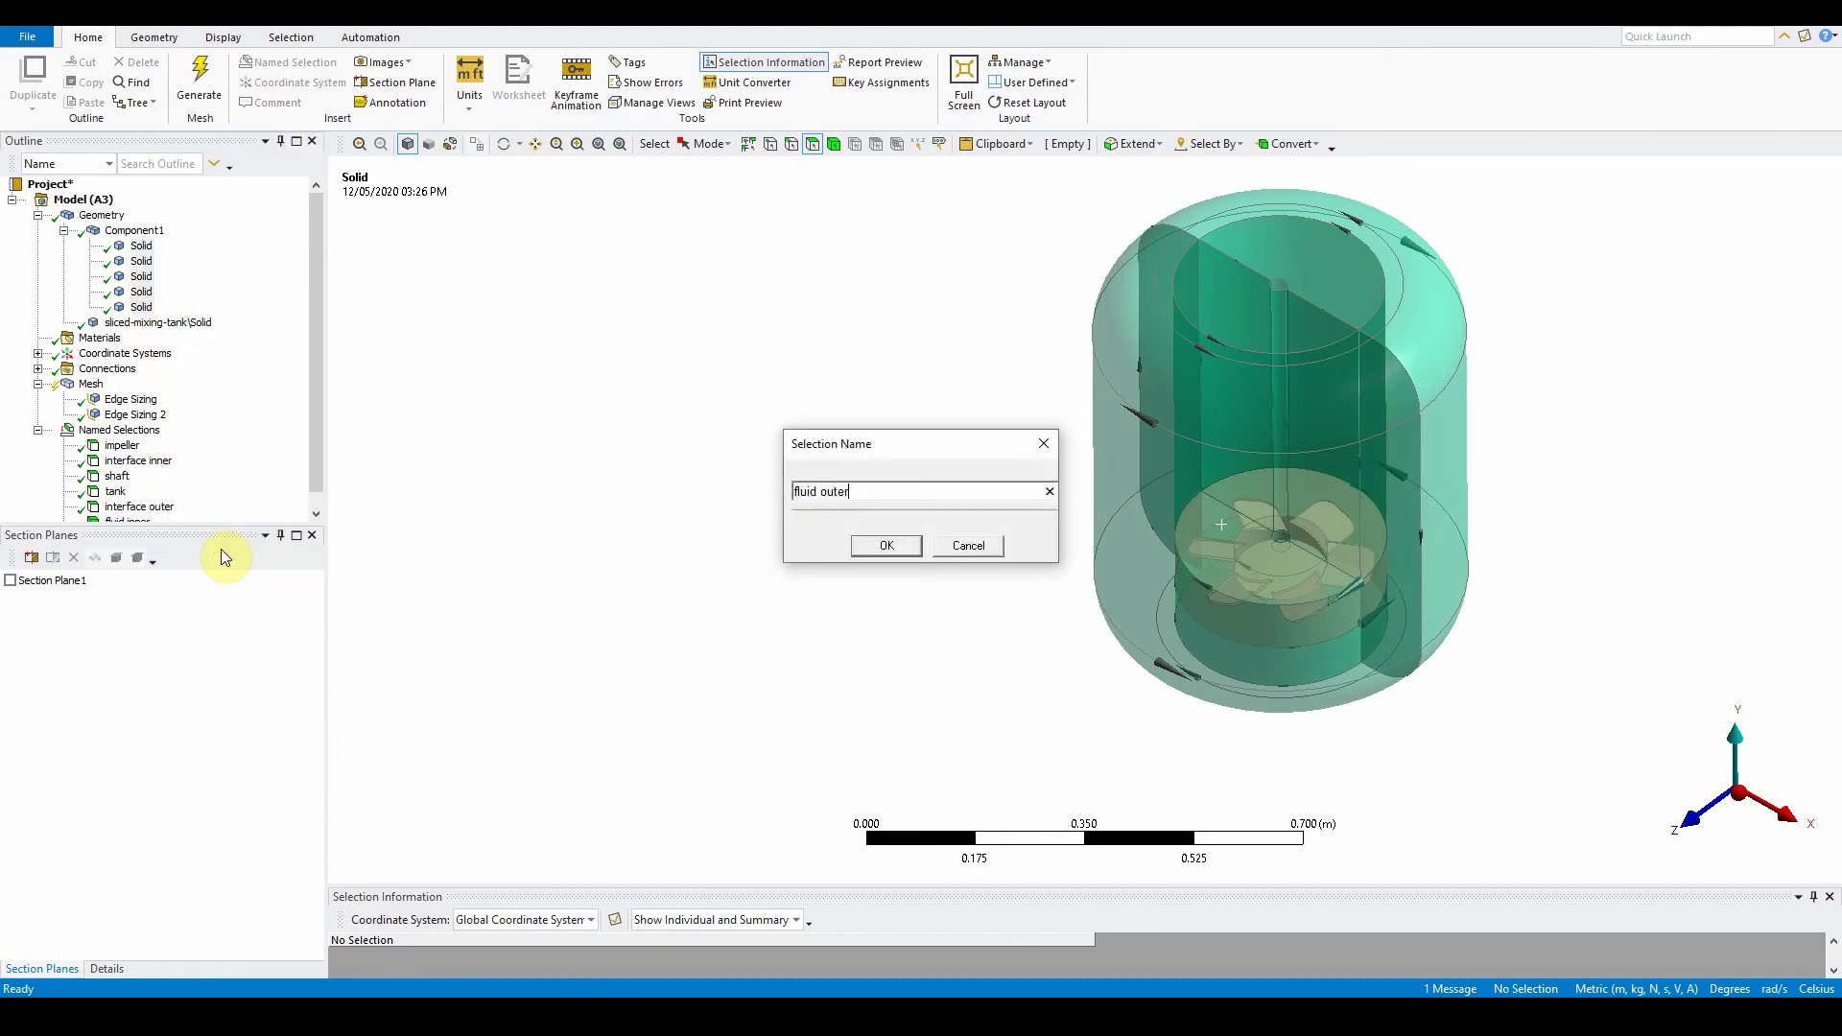
pyautogui.press('Return')
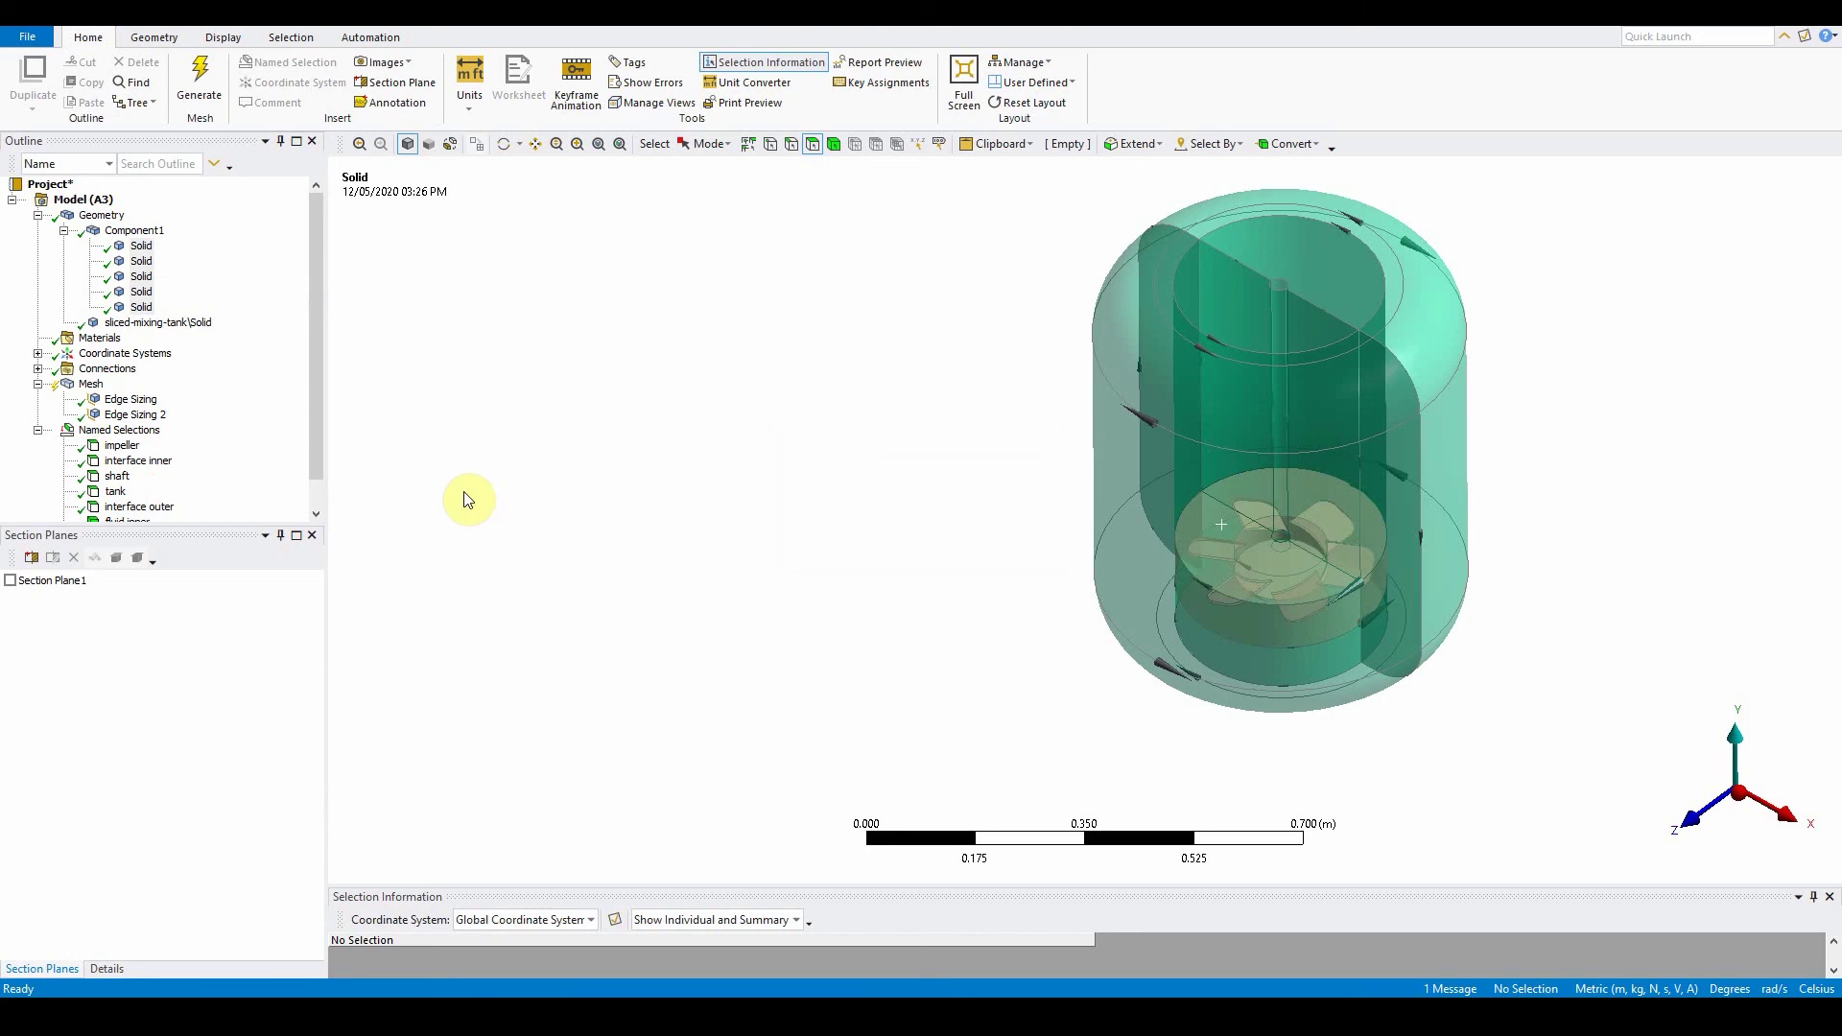
# - Add a mesh sizing scoped to the impeller named selection with an element size of 1e-2 m
pyautogui.rightClick(97, 386)
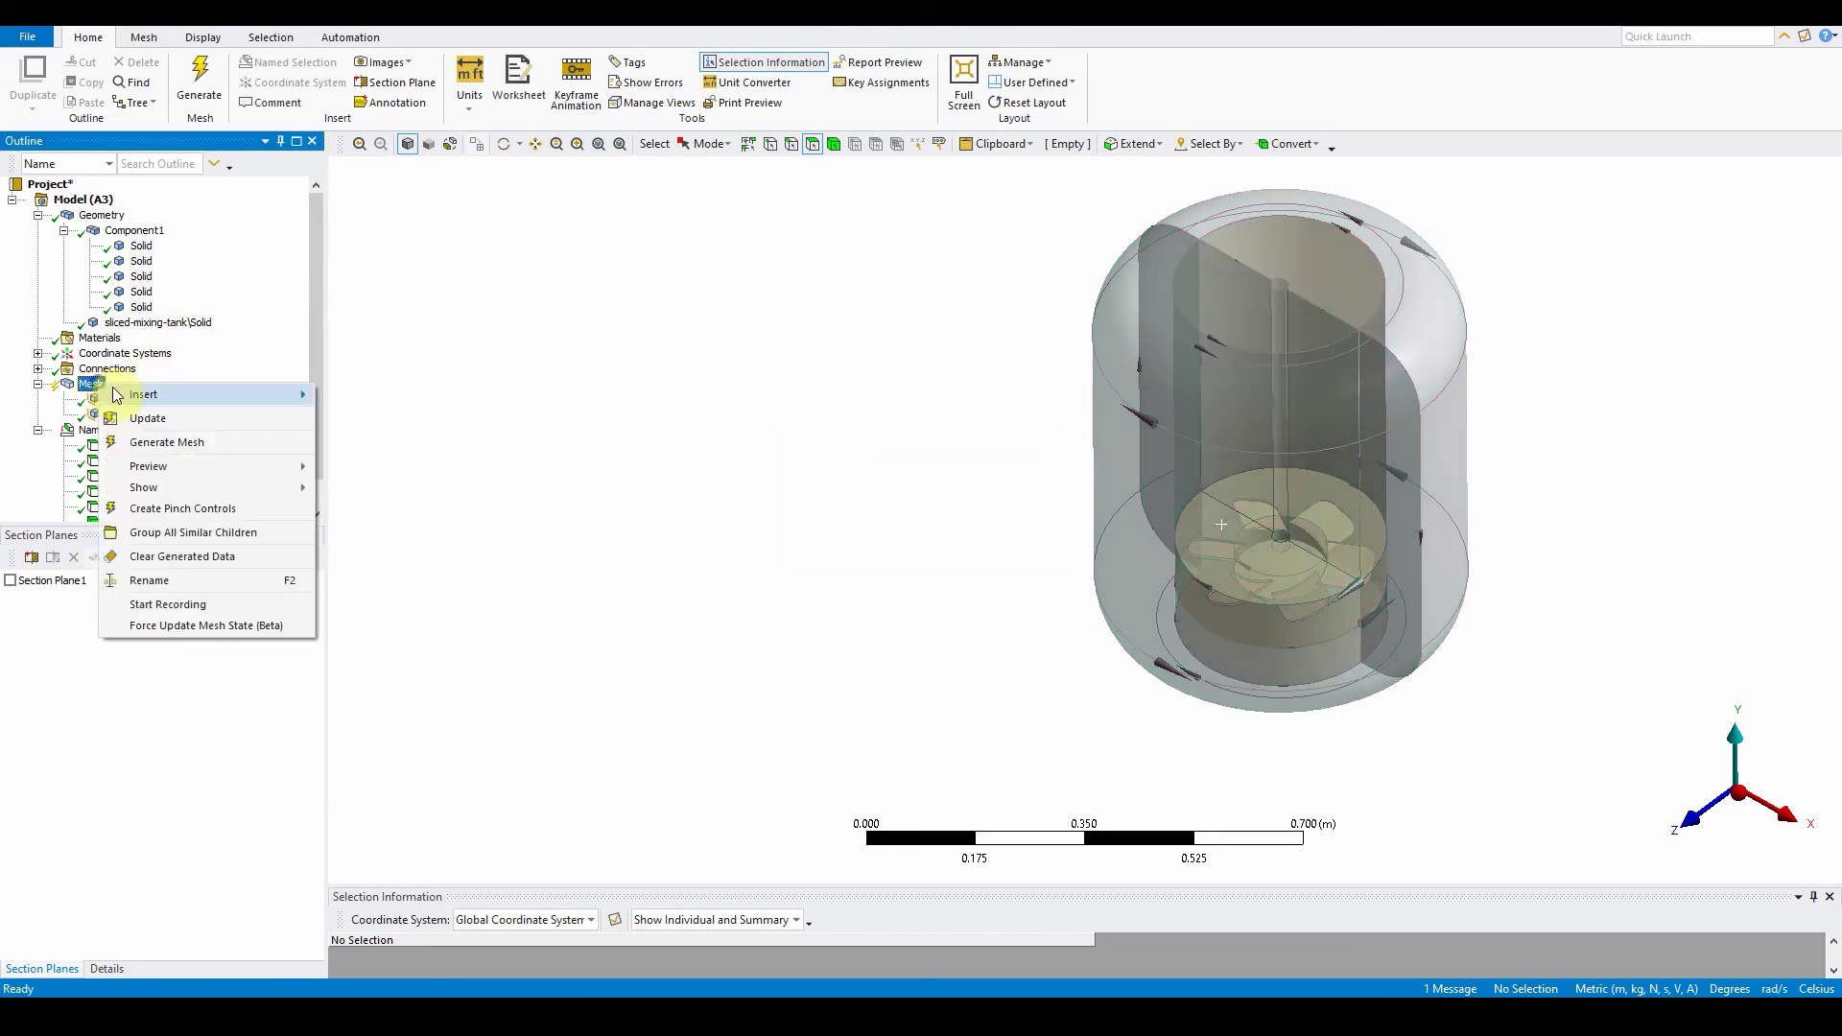
pyautogui.moveTo(152, 394)
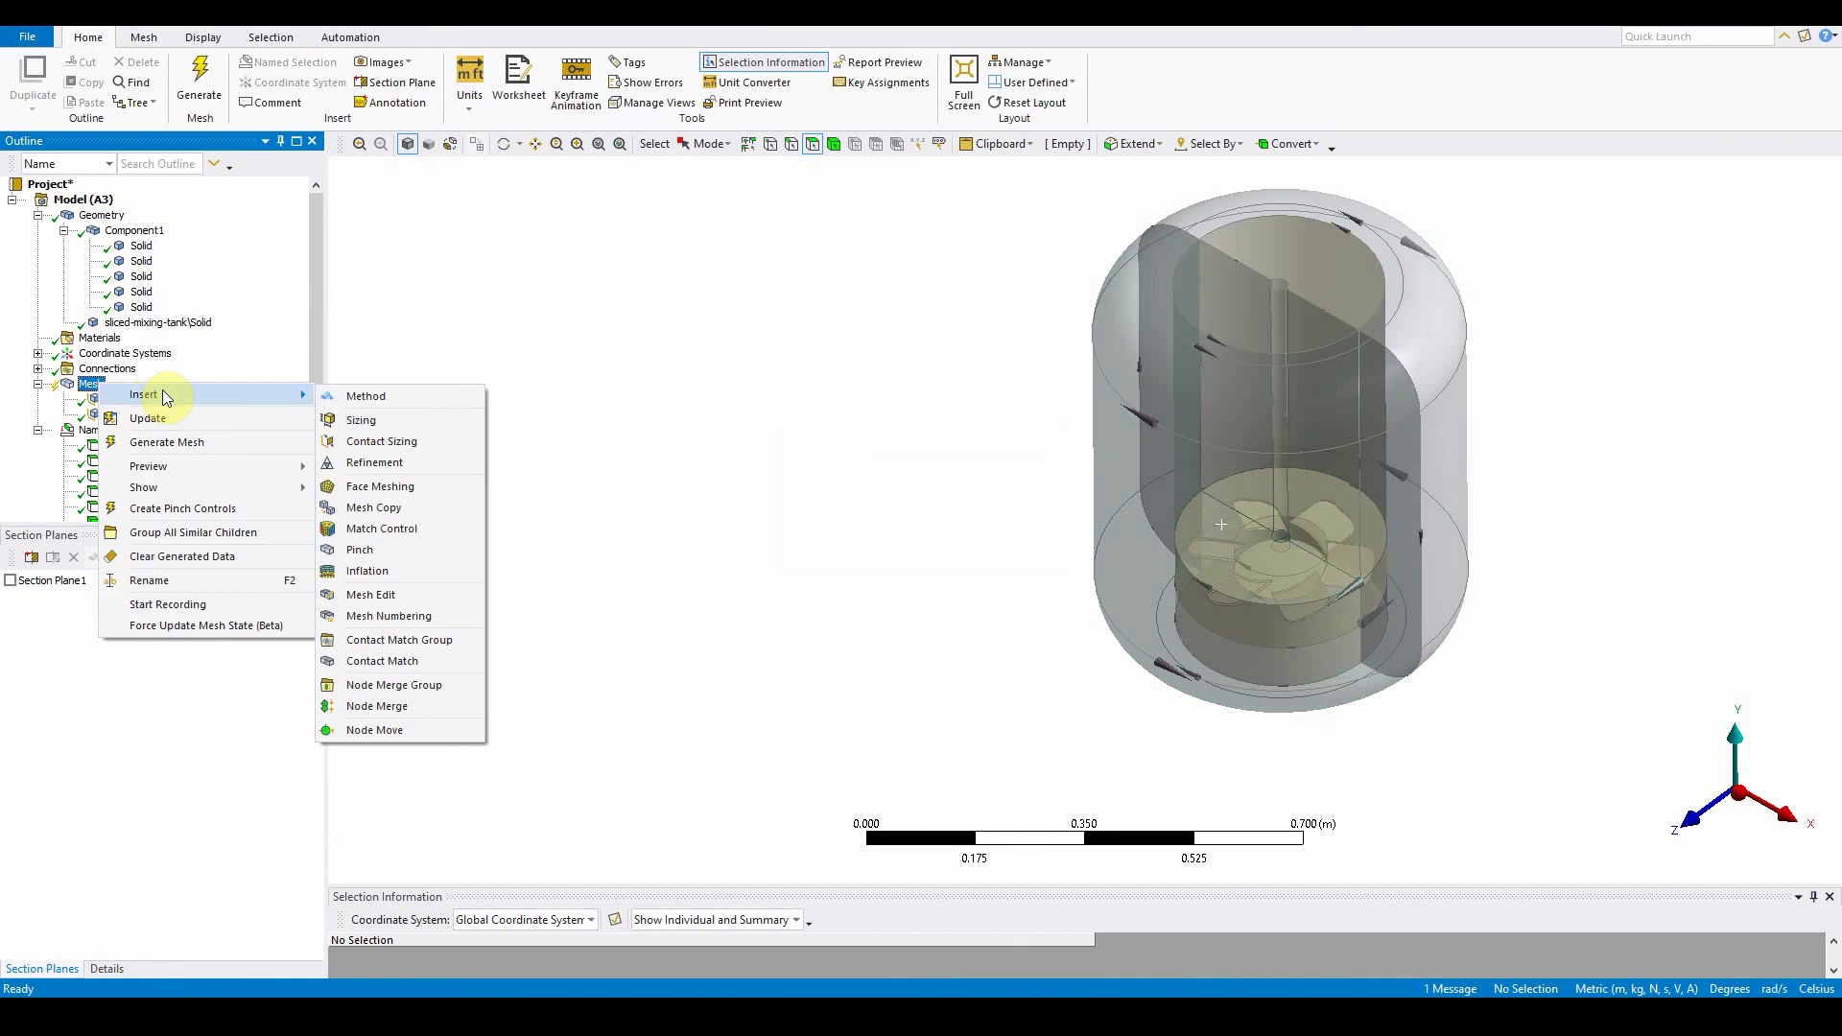
pyautogui.click(362, 421)
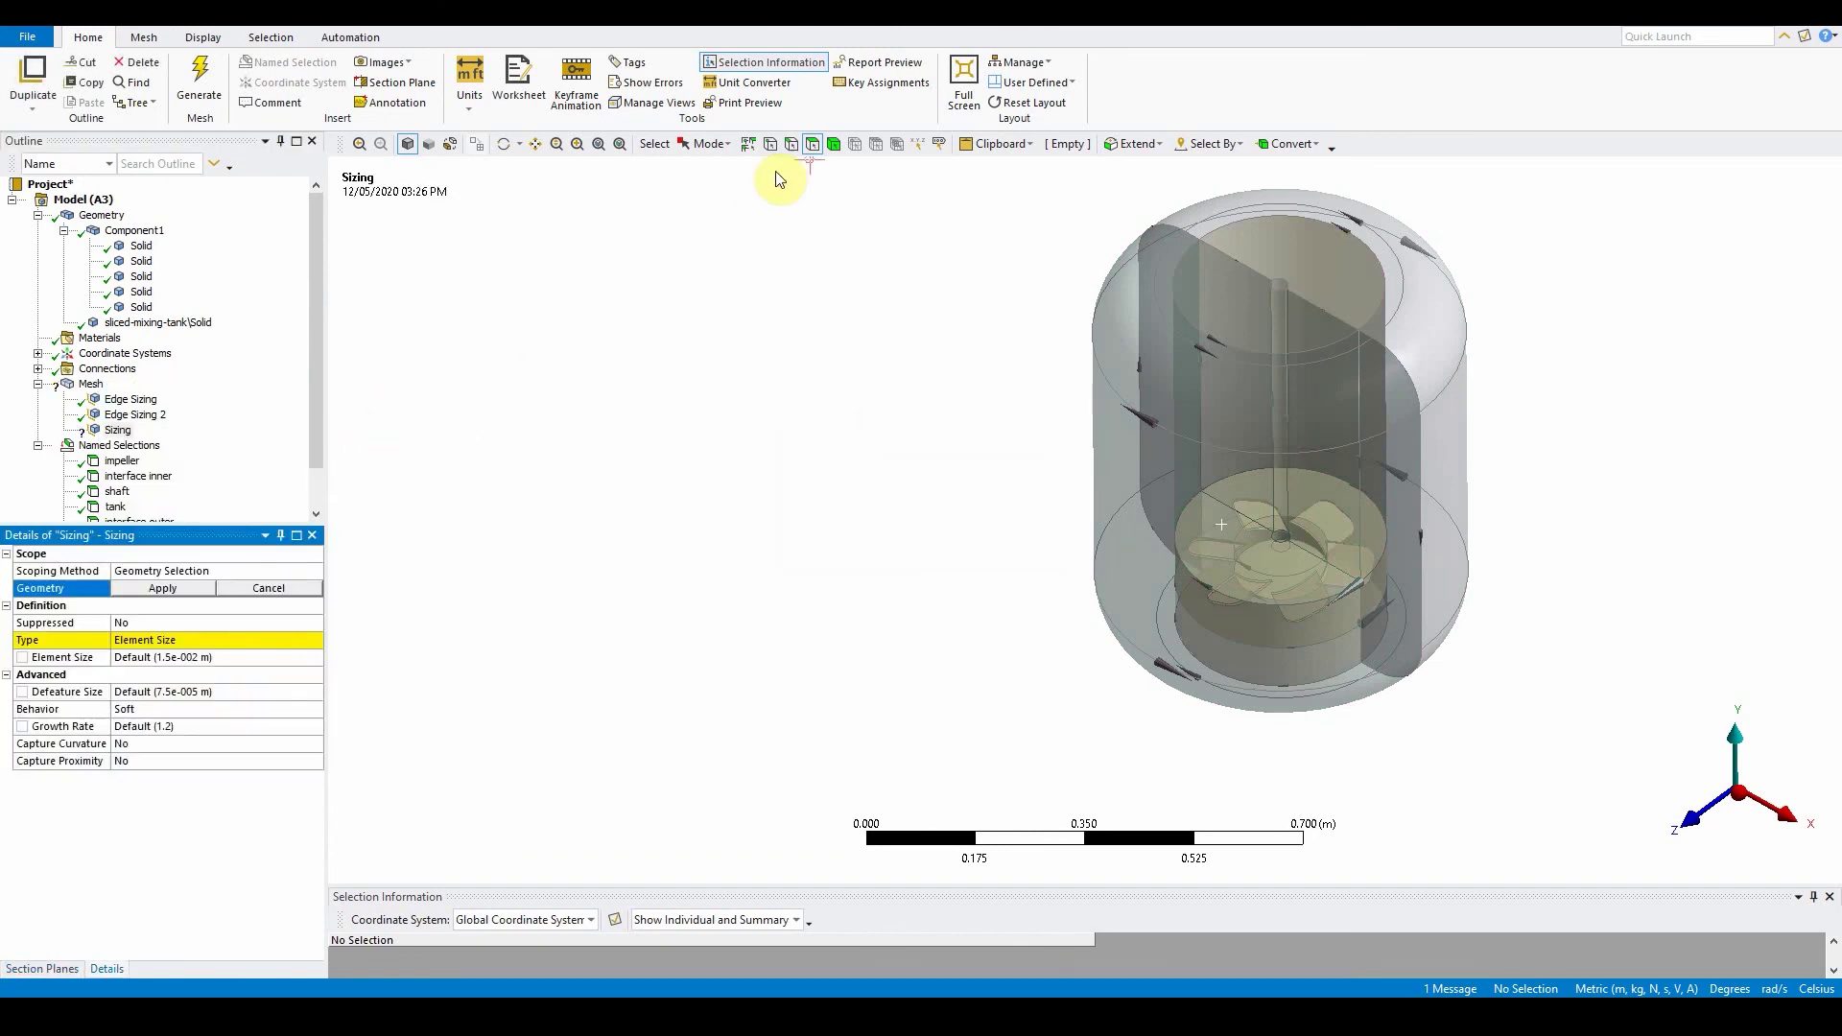
pyautogui.click(288, 571)
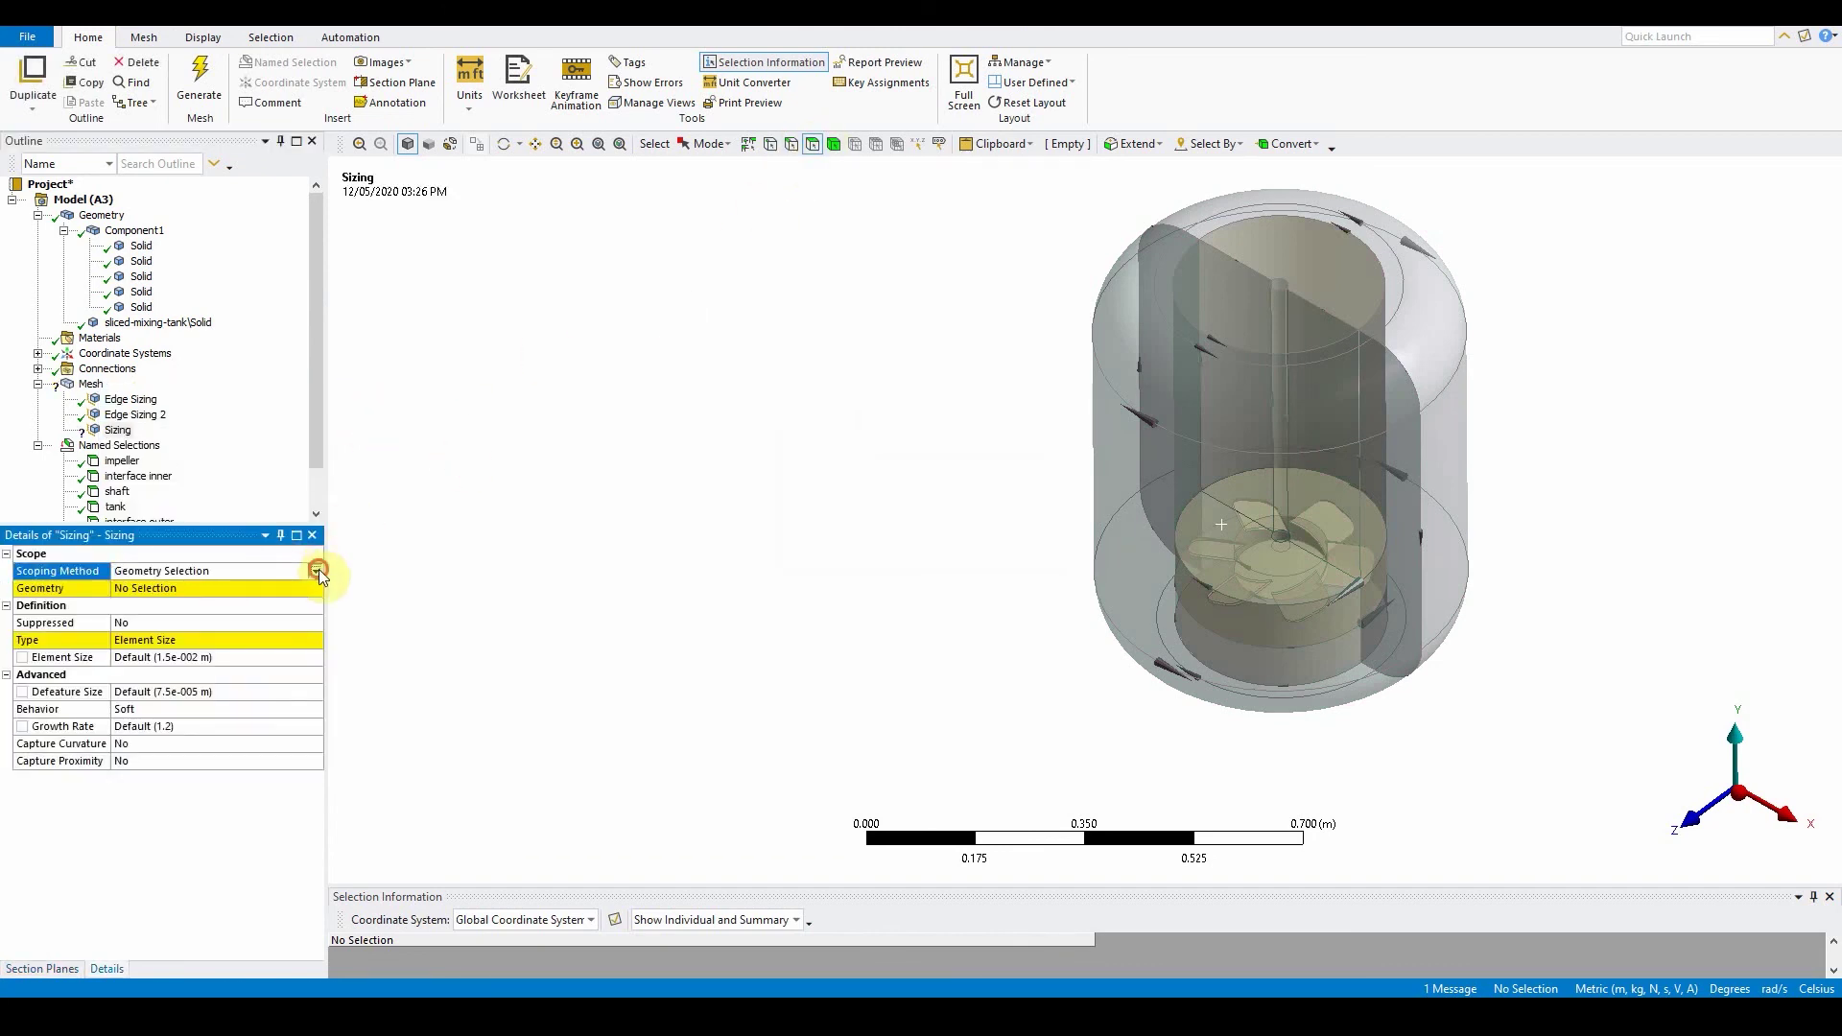
pyautogui.click(315, 571)
pyautogui.click(261, 597)
pyautogui.click(315, 588)
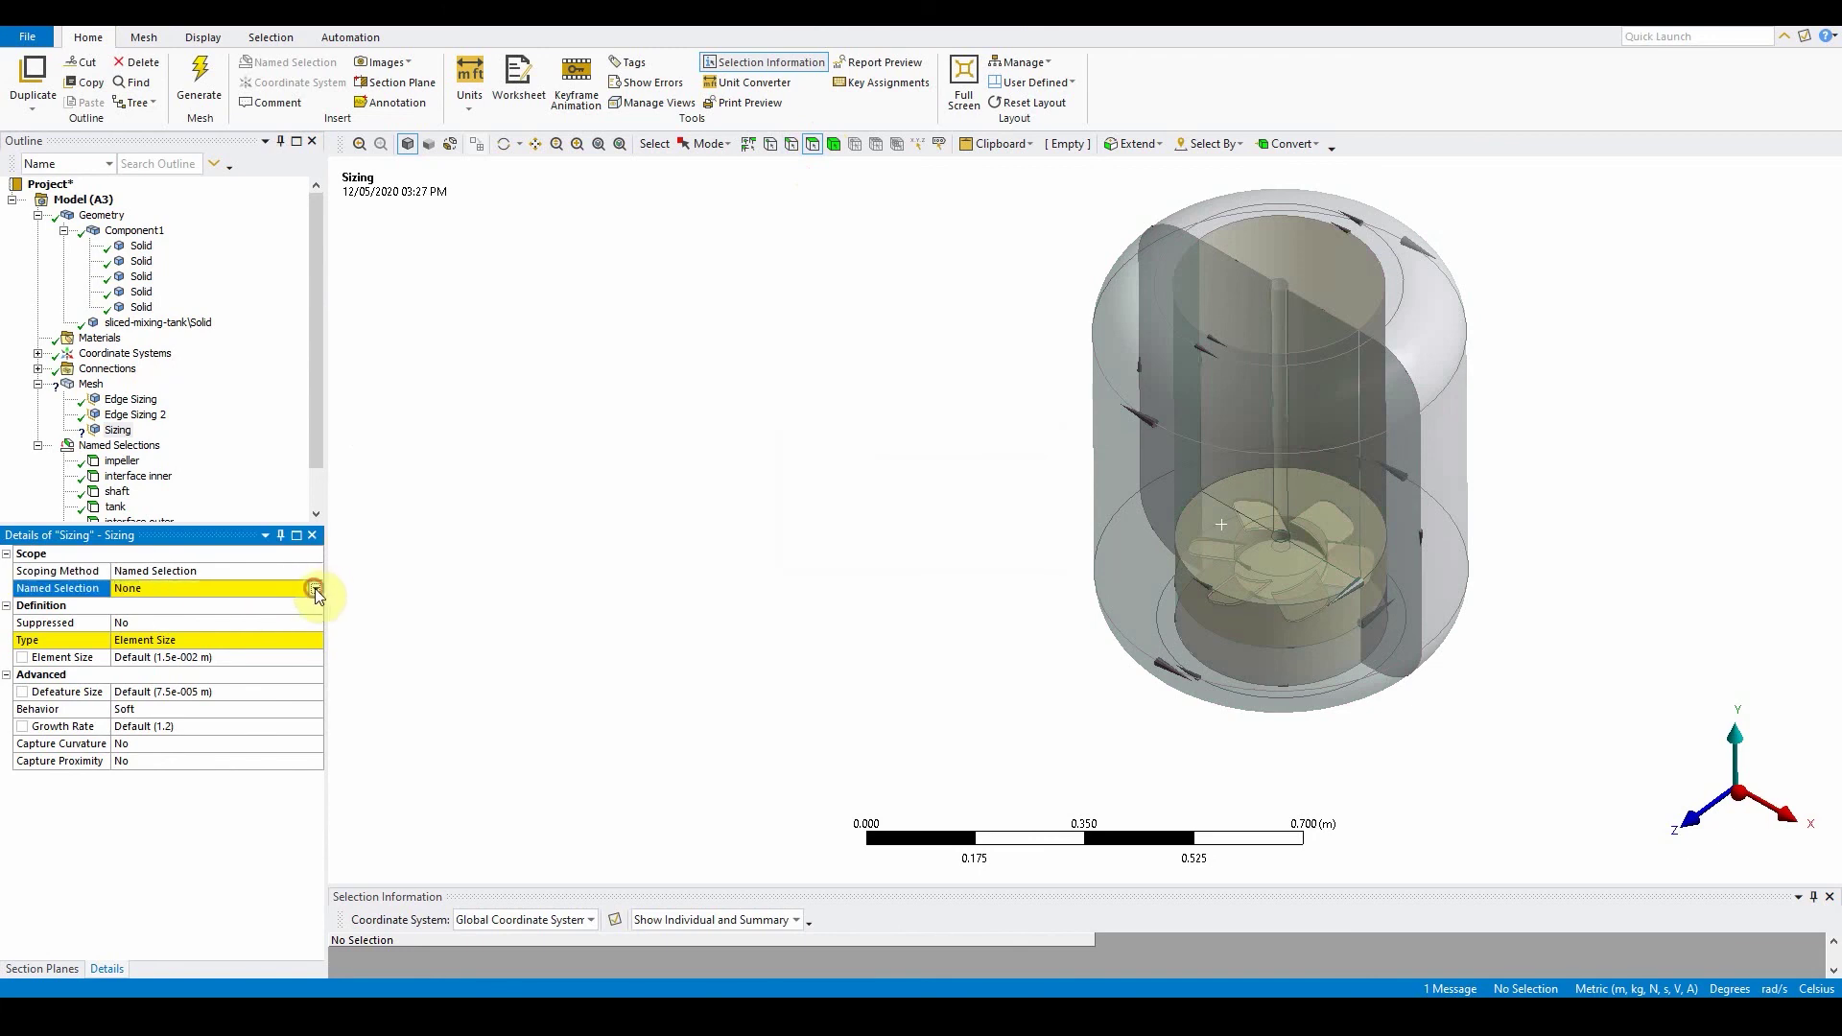
pyautogui.click(314, 588)
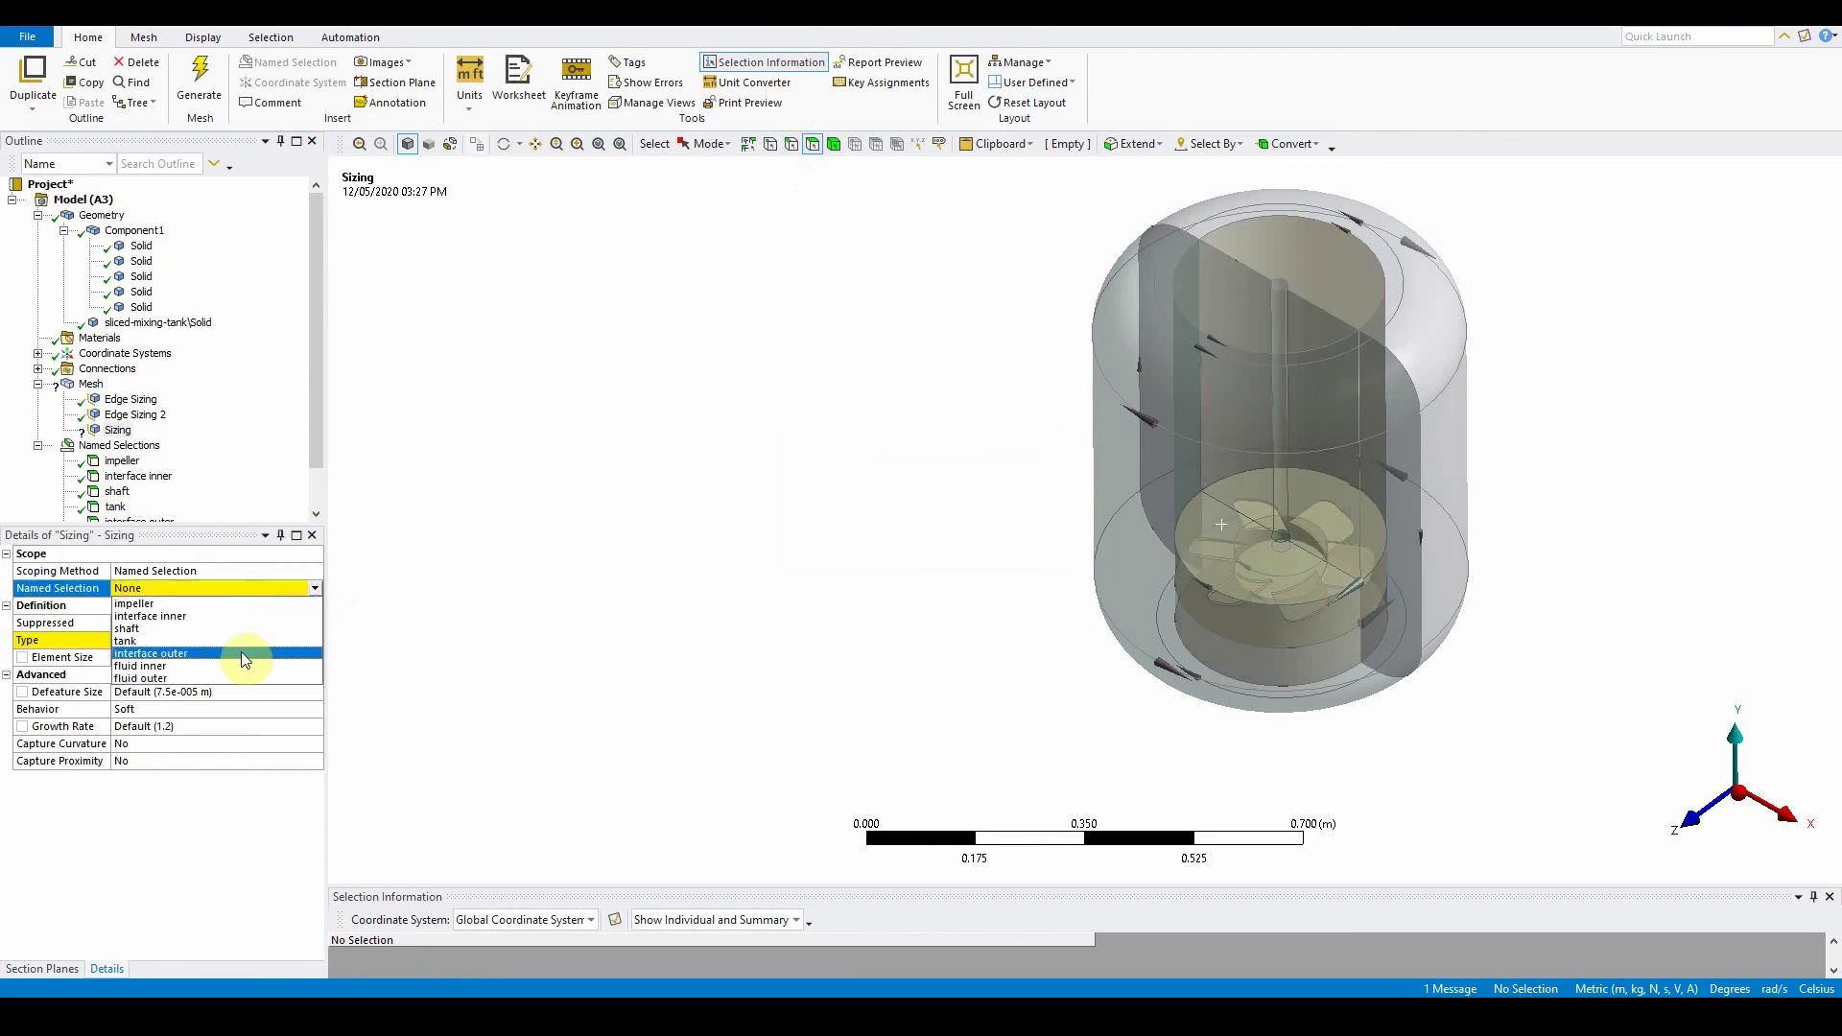
pyautogui.click(230, 604)
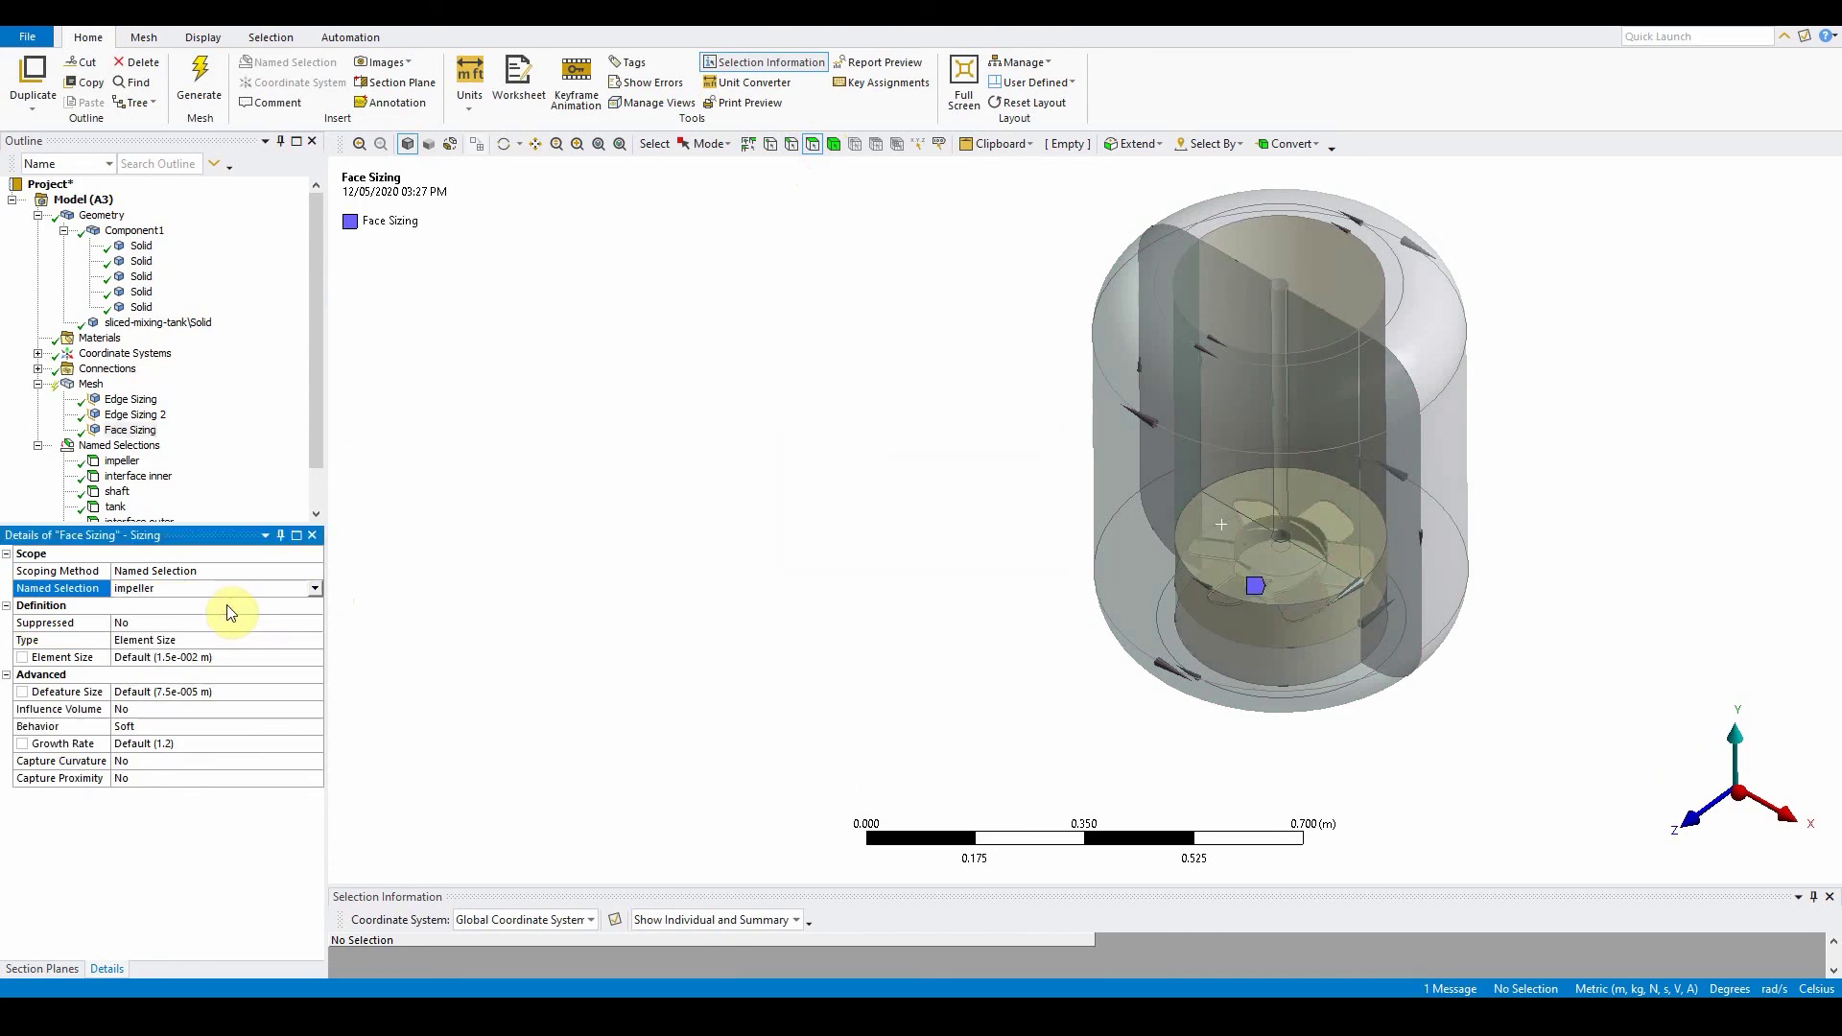
pyautogui.click(189, 661)
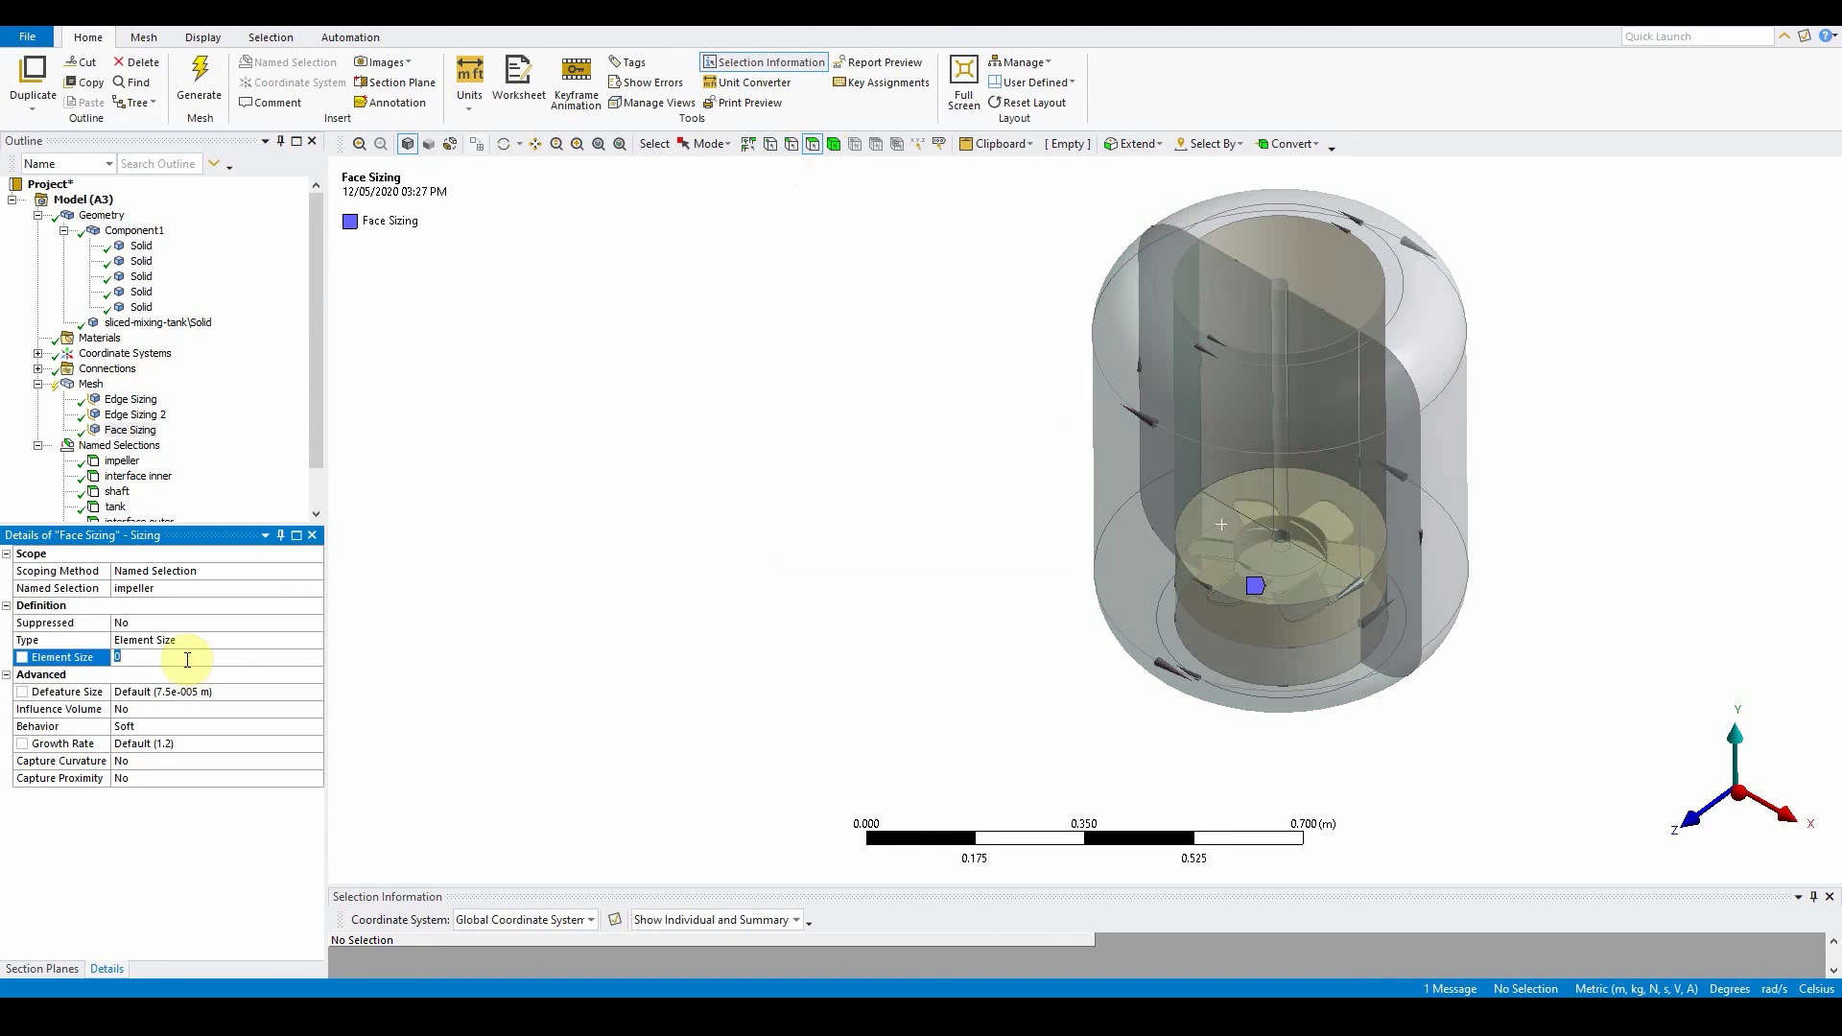
pyautogui.write('1.e-002')
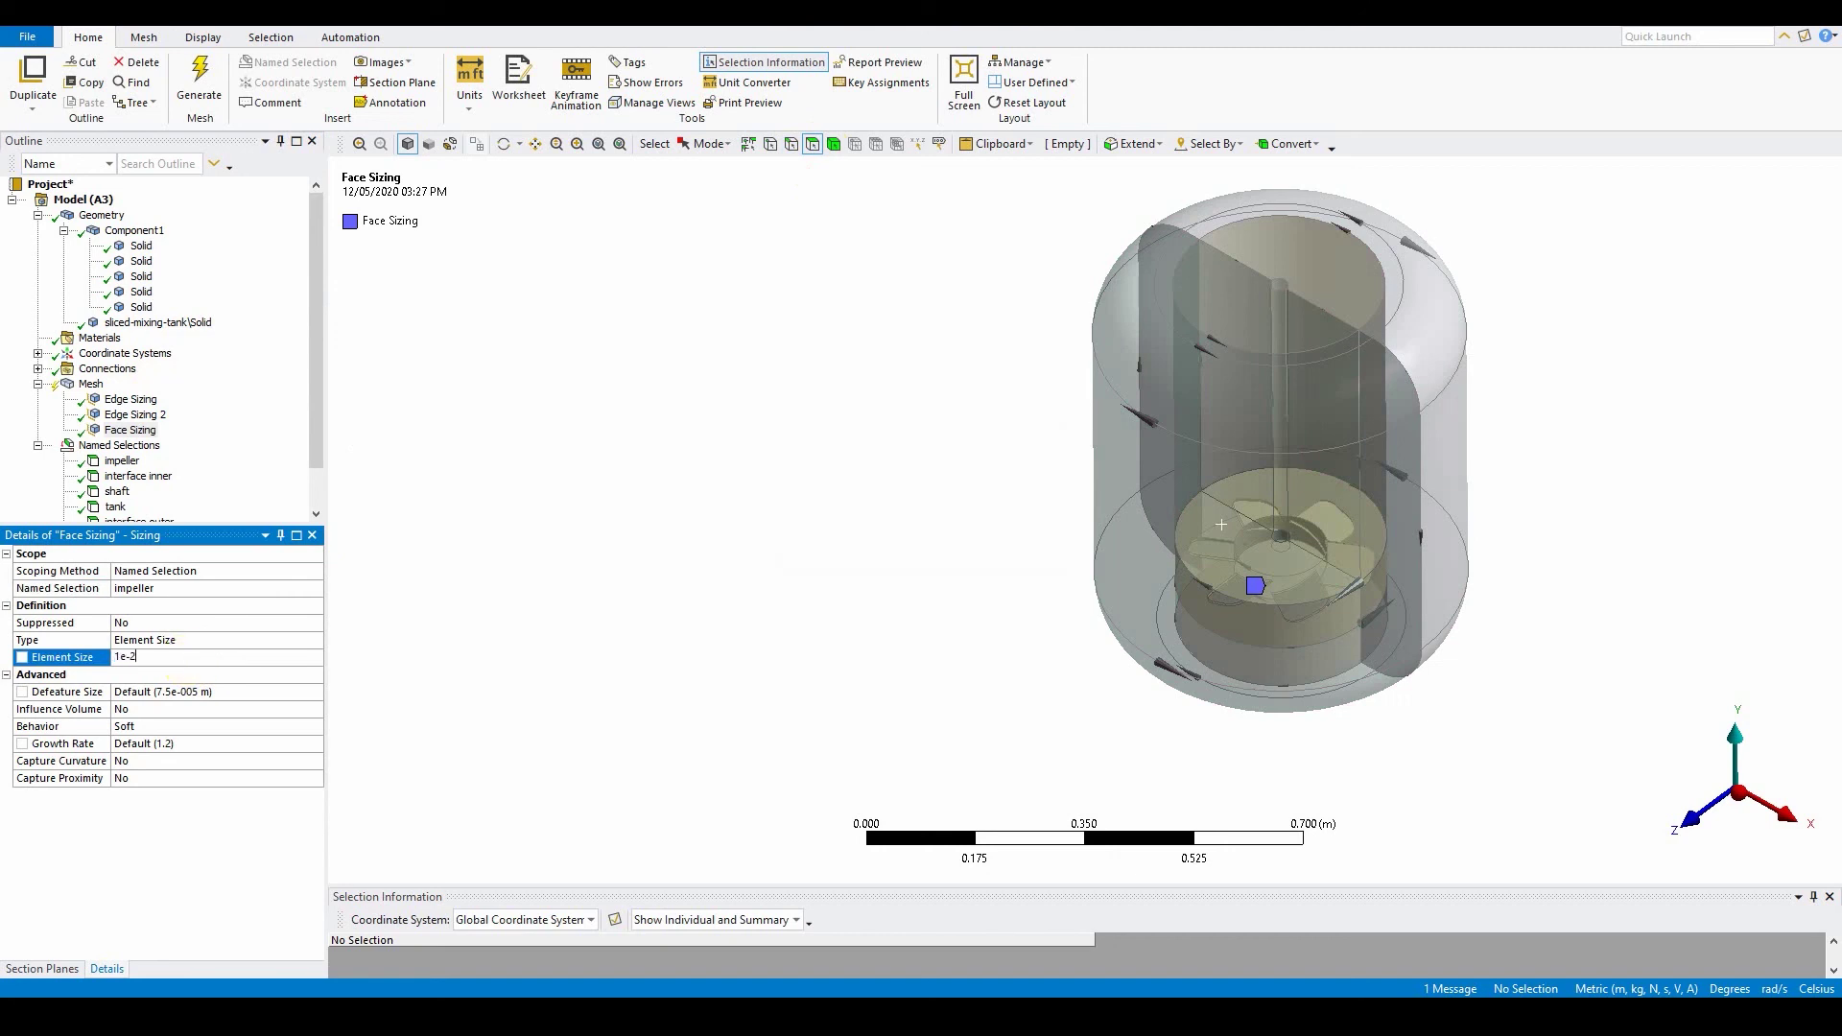
pyautogui.press('Return')
# - Set the mesh's automatic inflation to all faces in a chosen named selection and choose impeller
pyautogui.click(91, 384)
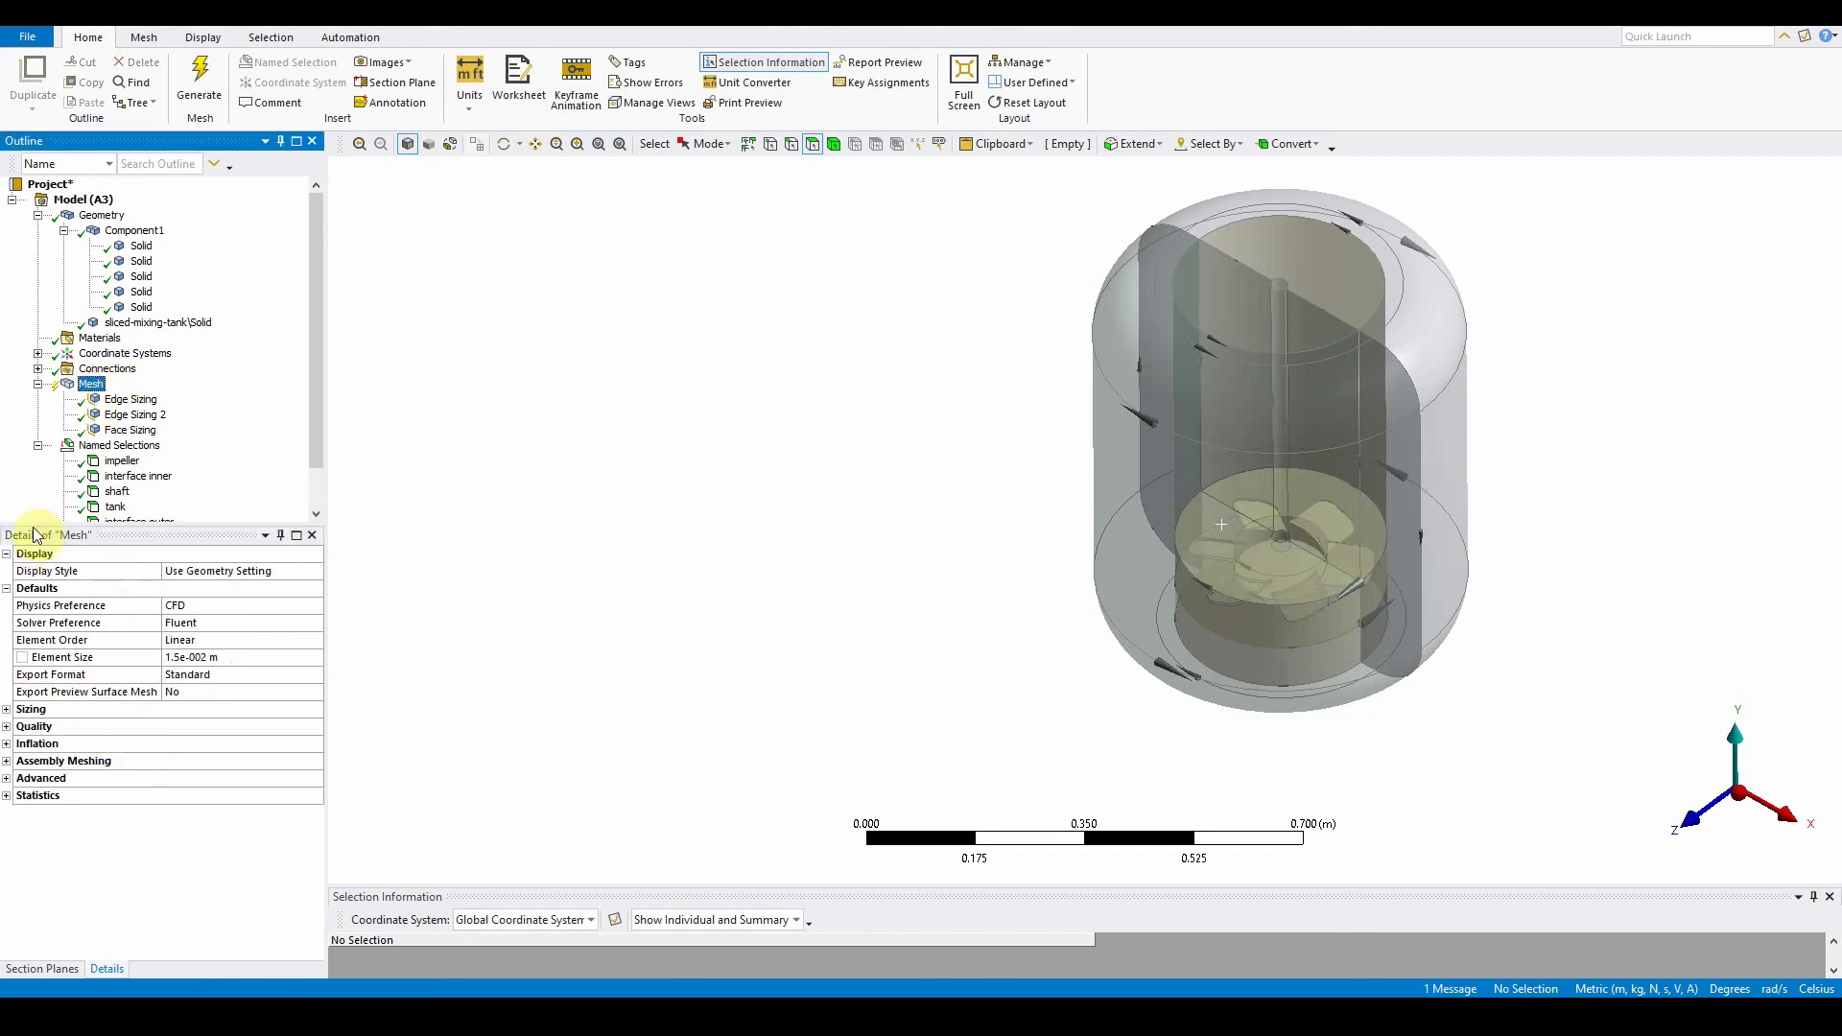
pyautogui.click(7, 744)
pyautogui.click(246, 760)
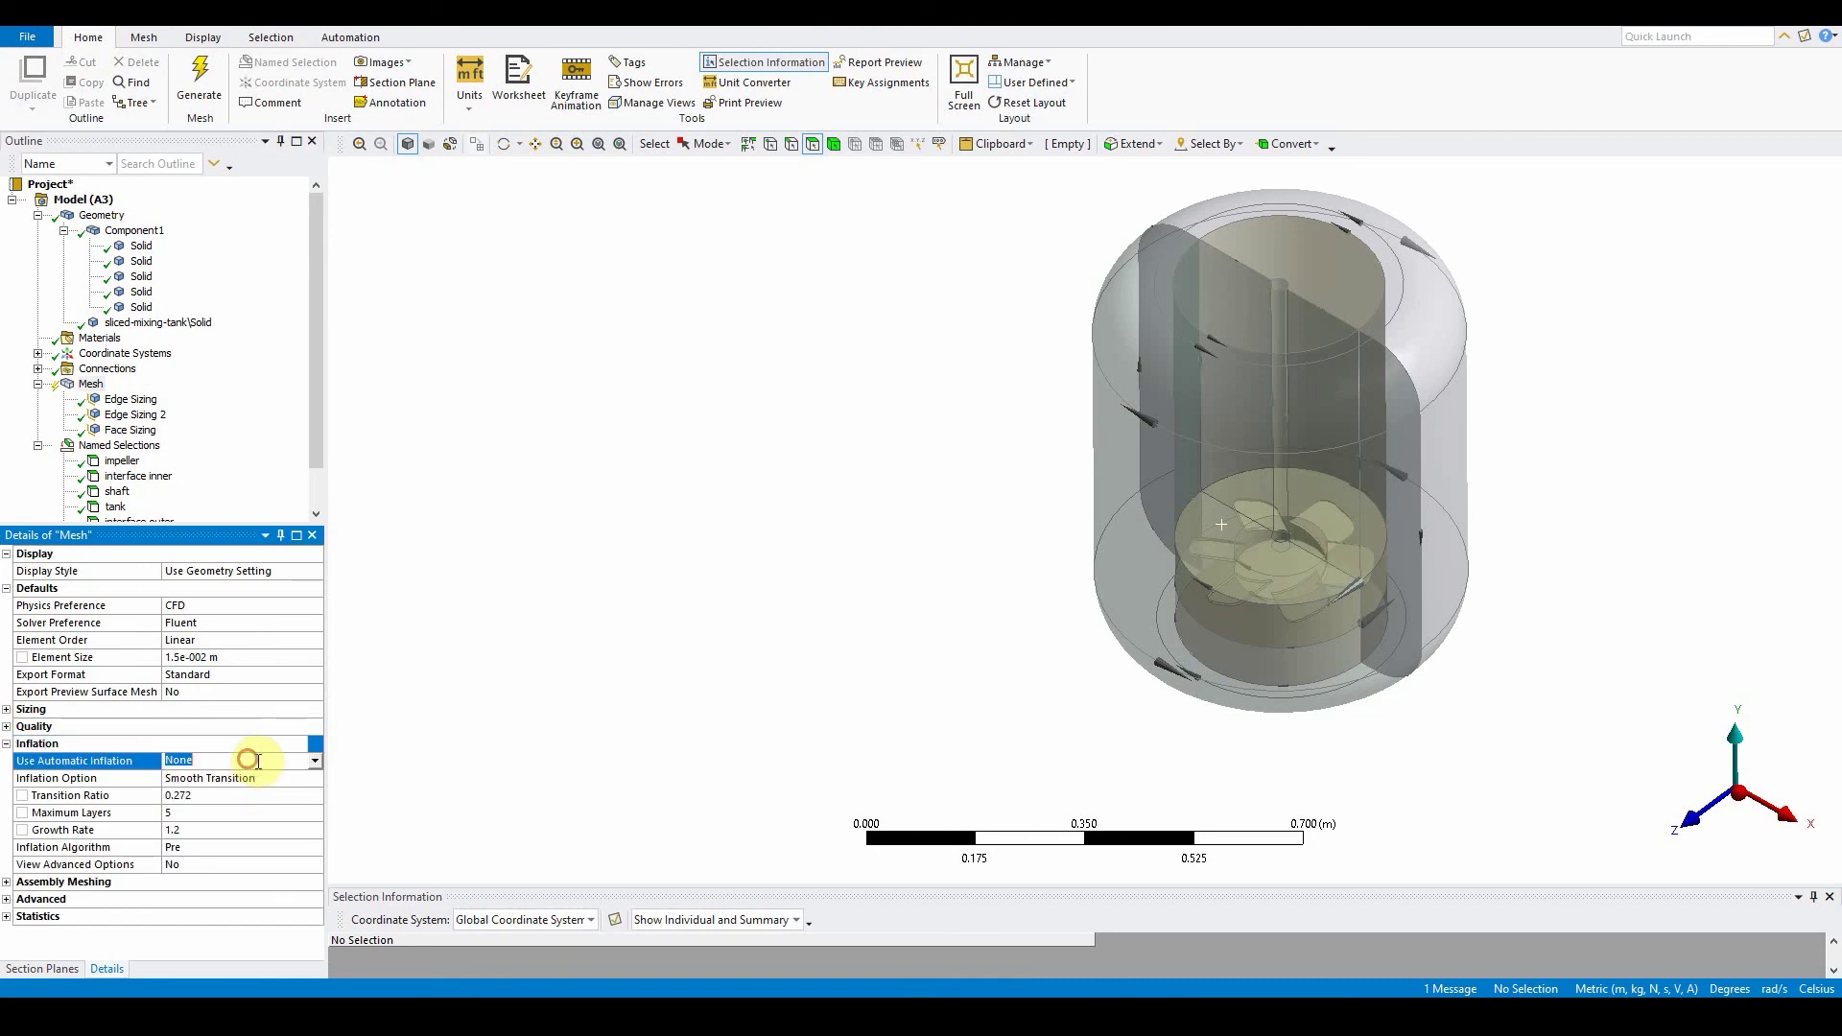
pyautogui.click(315, 763)
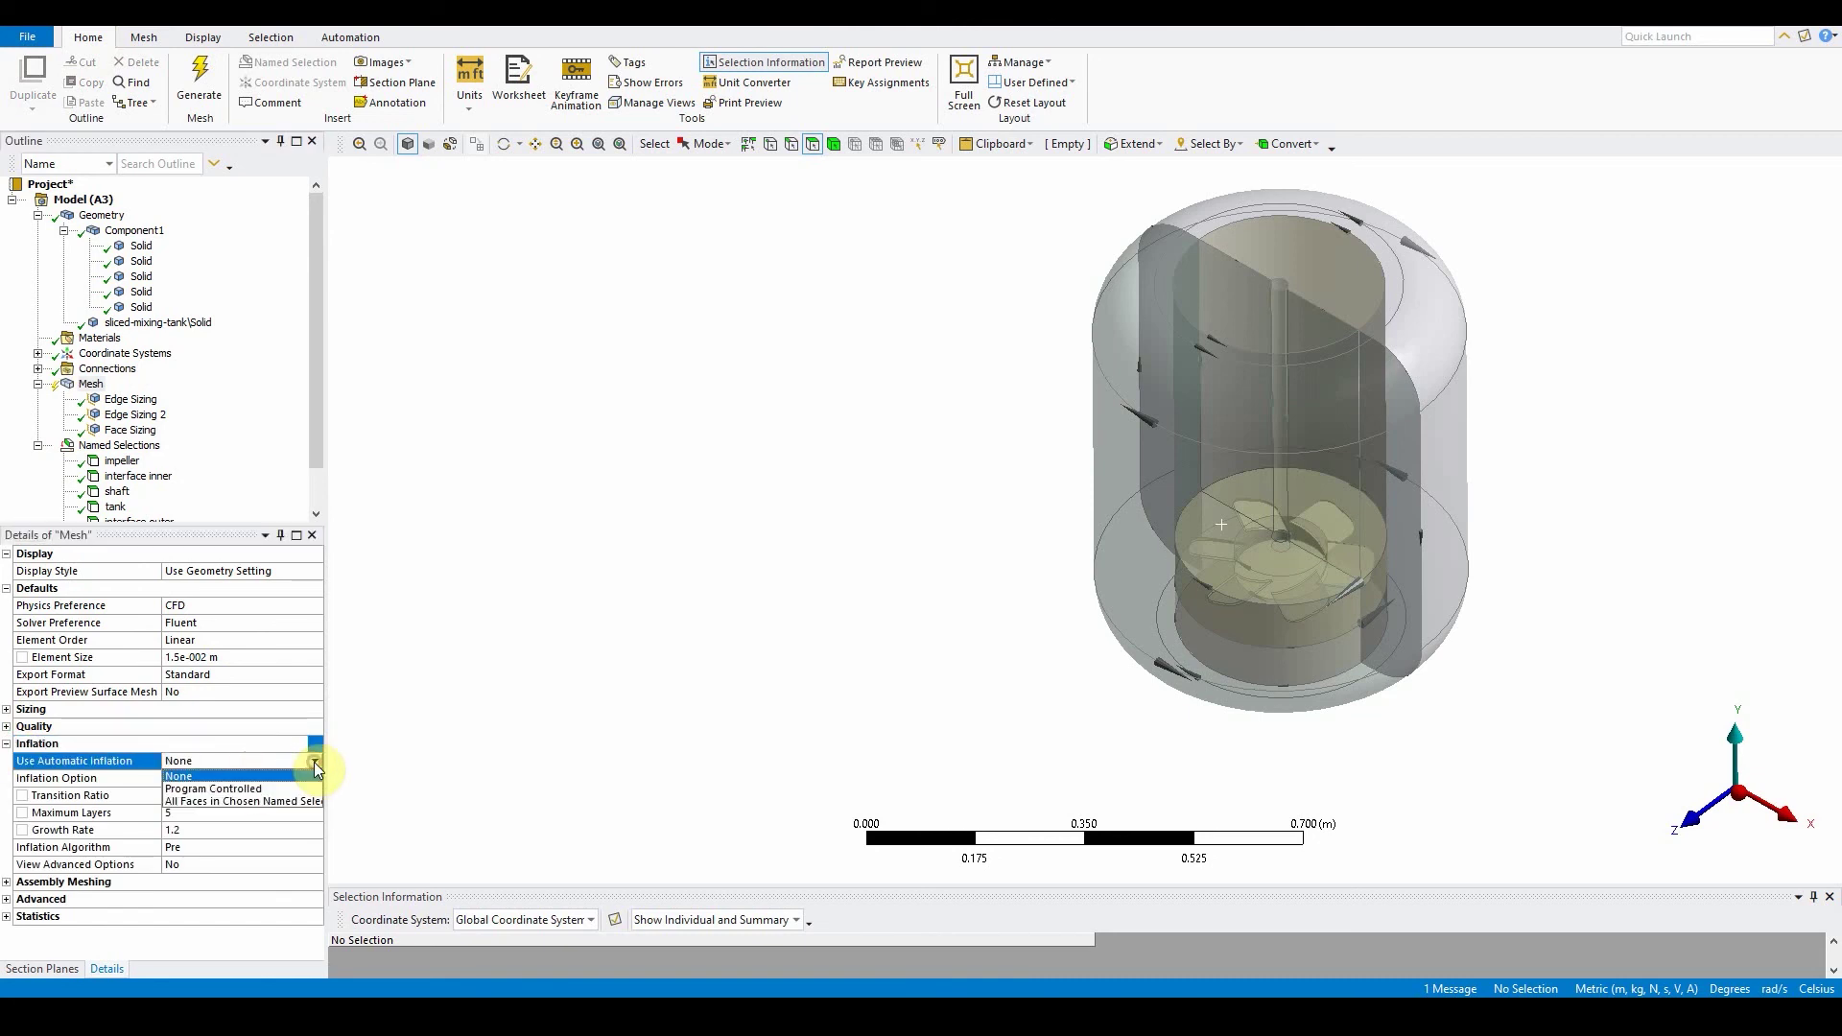
pyautogui.click(279, 800)
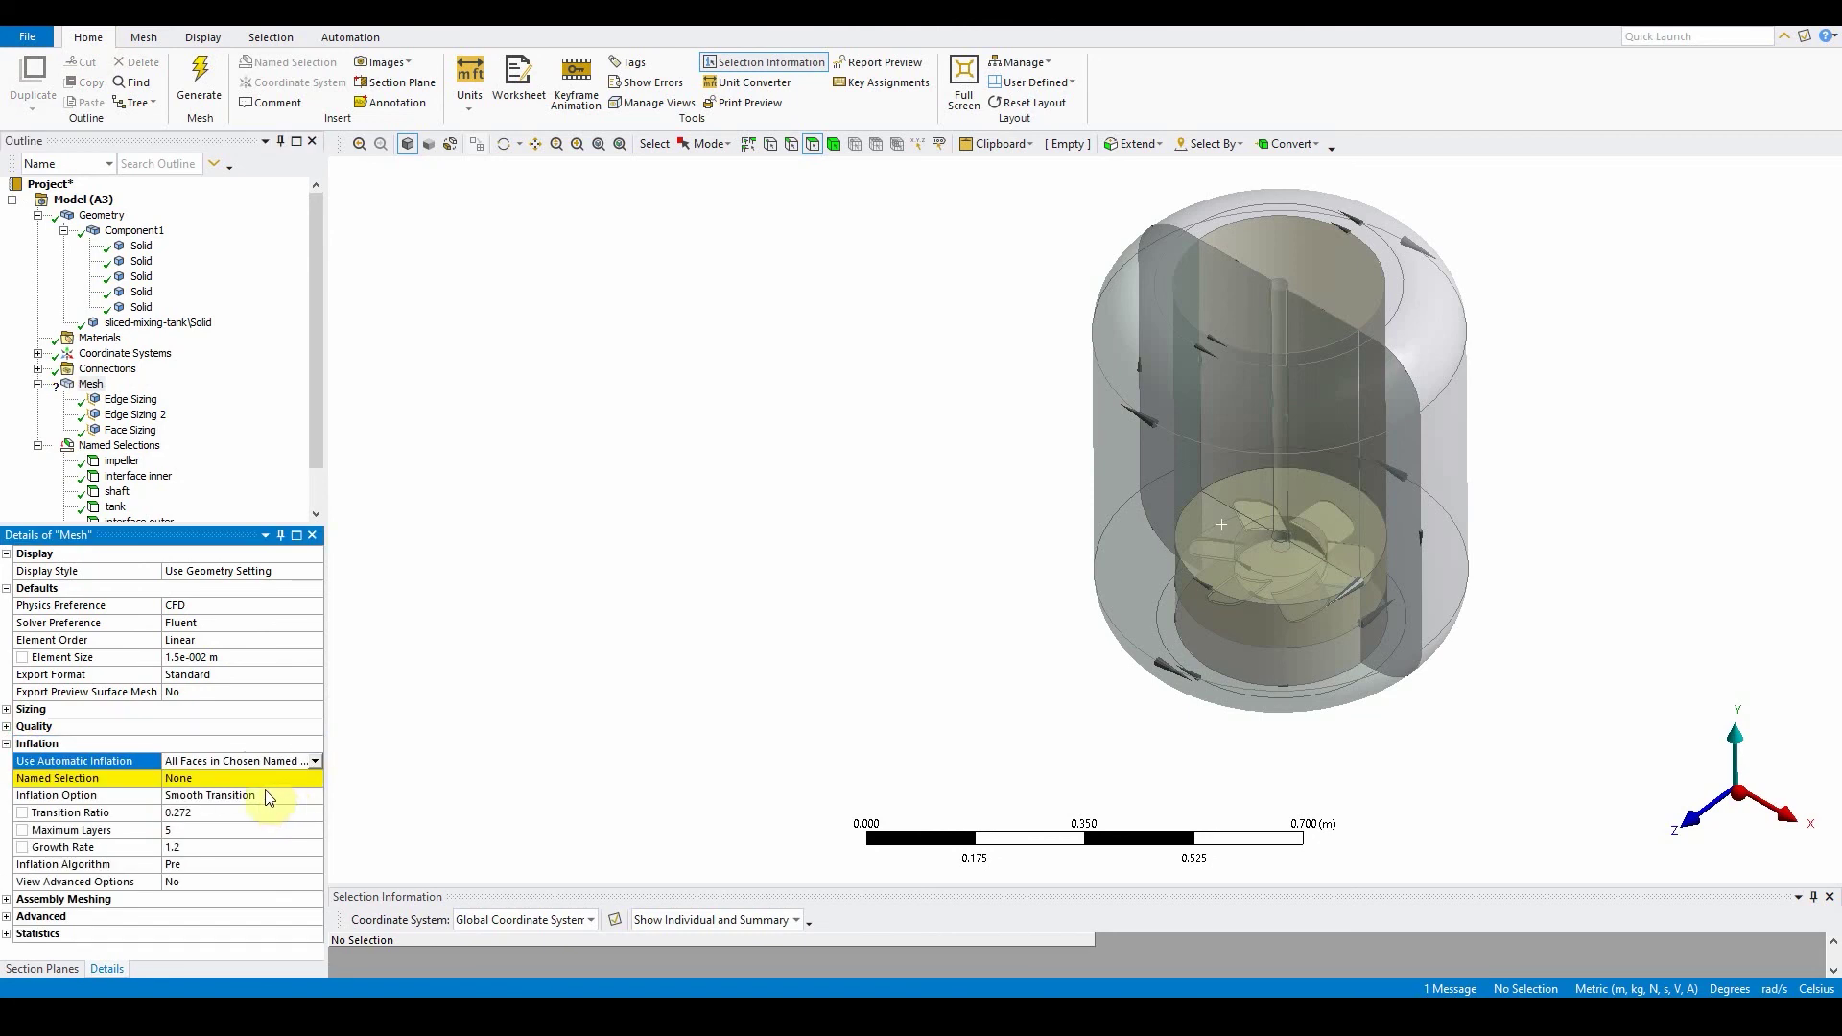
pyautogui.click(266, 782)
pyautogui.click(315, 778)
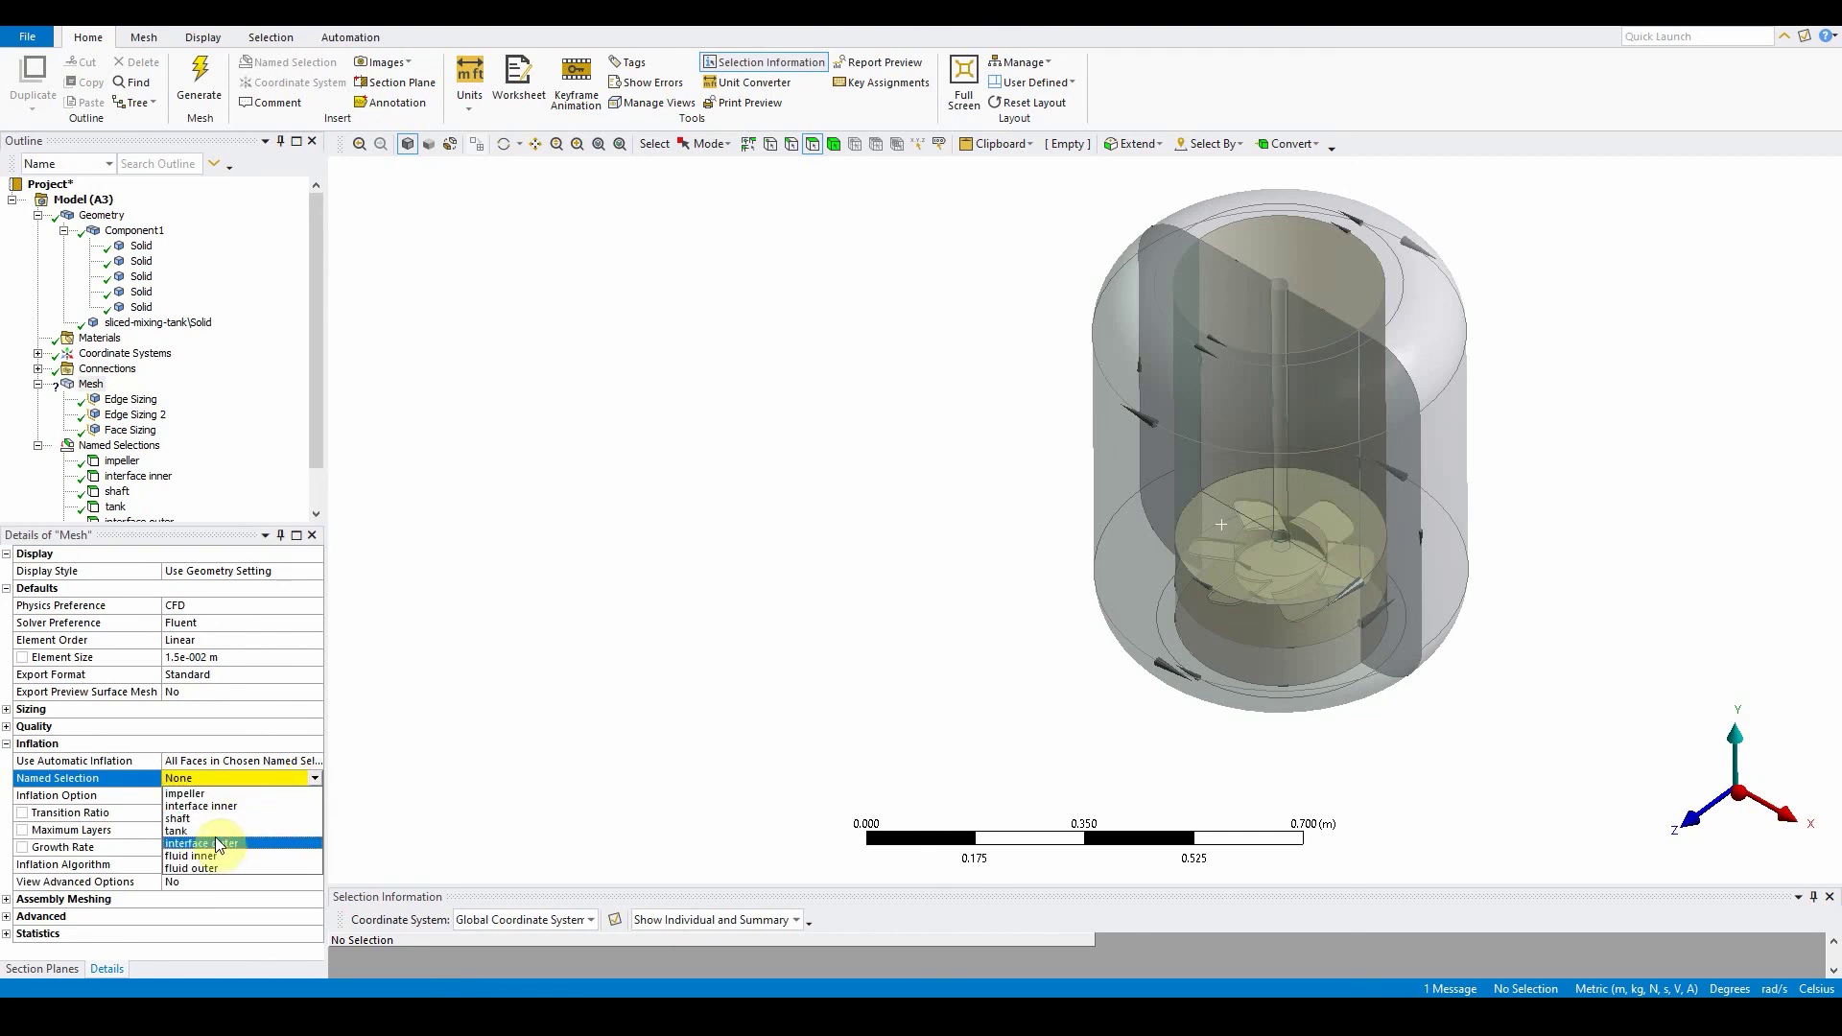
pyautogui.click(225, 795)
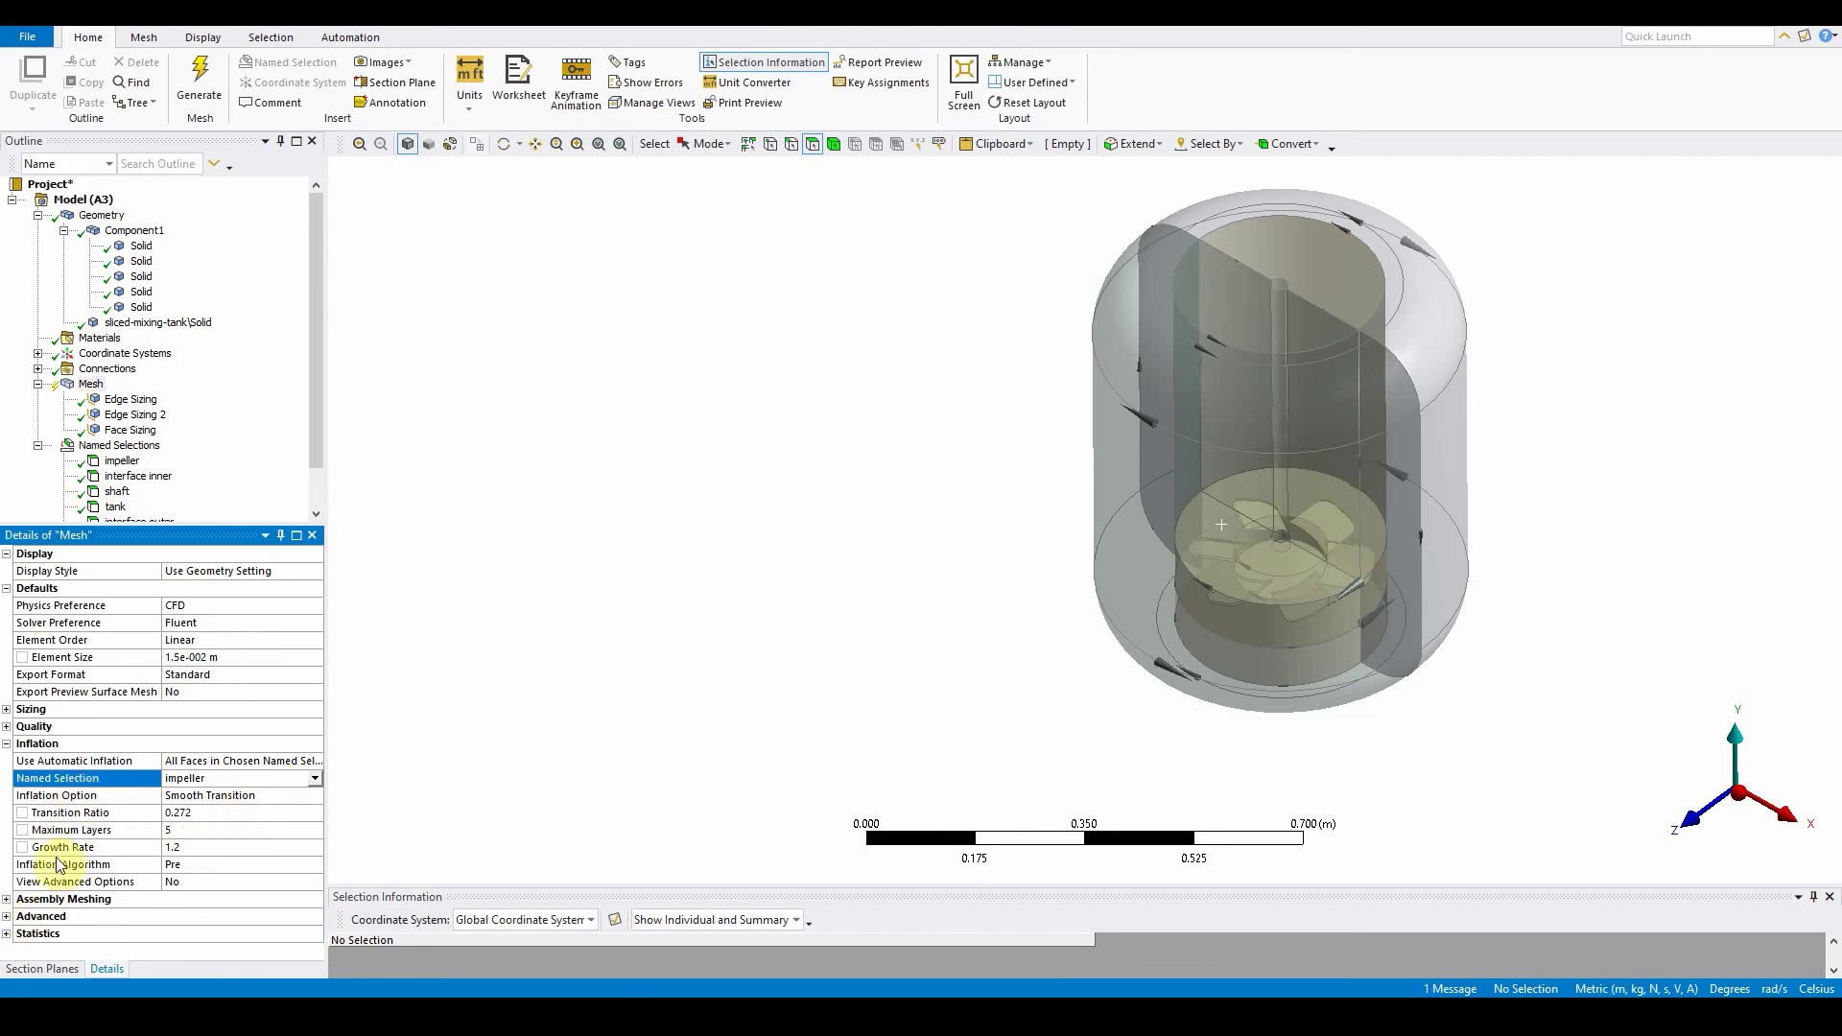
# - Set the mesh metric in the mesh quality settings to Orthogonal Quality
pyautogui.click(8, 726)
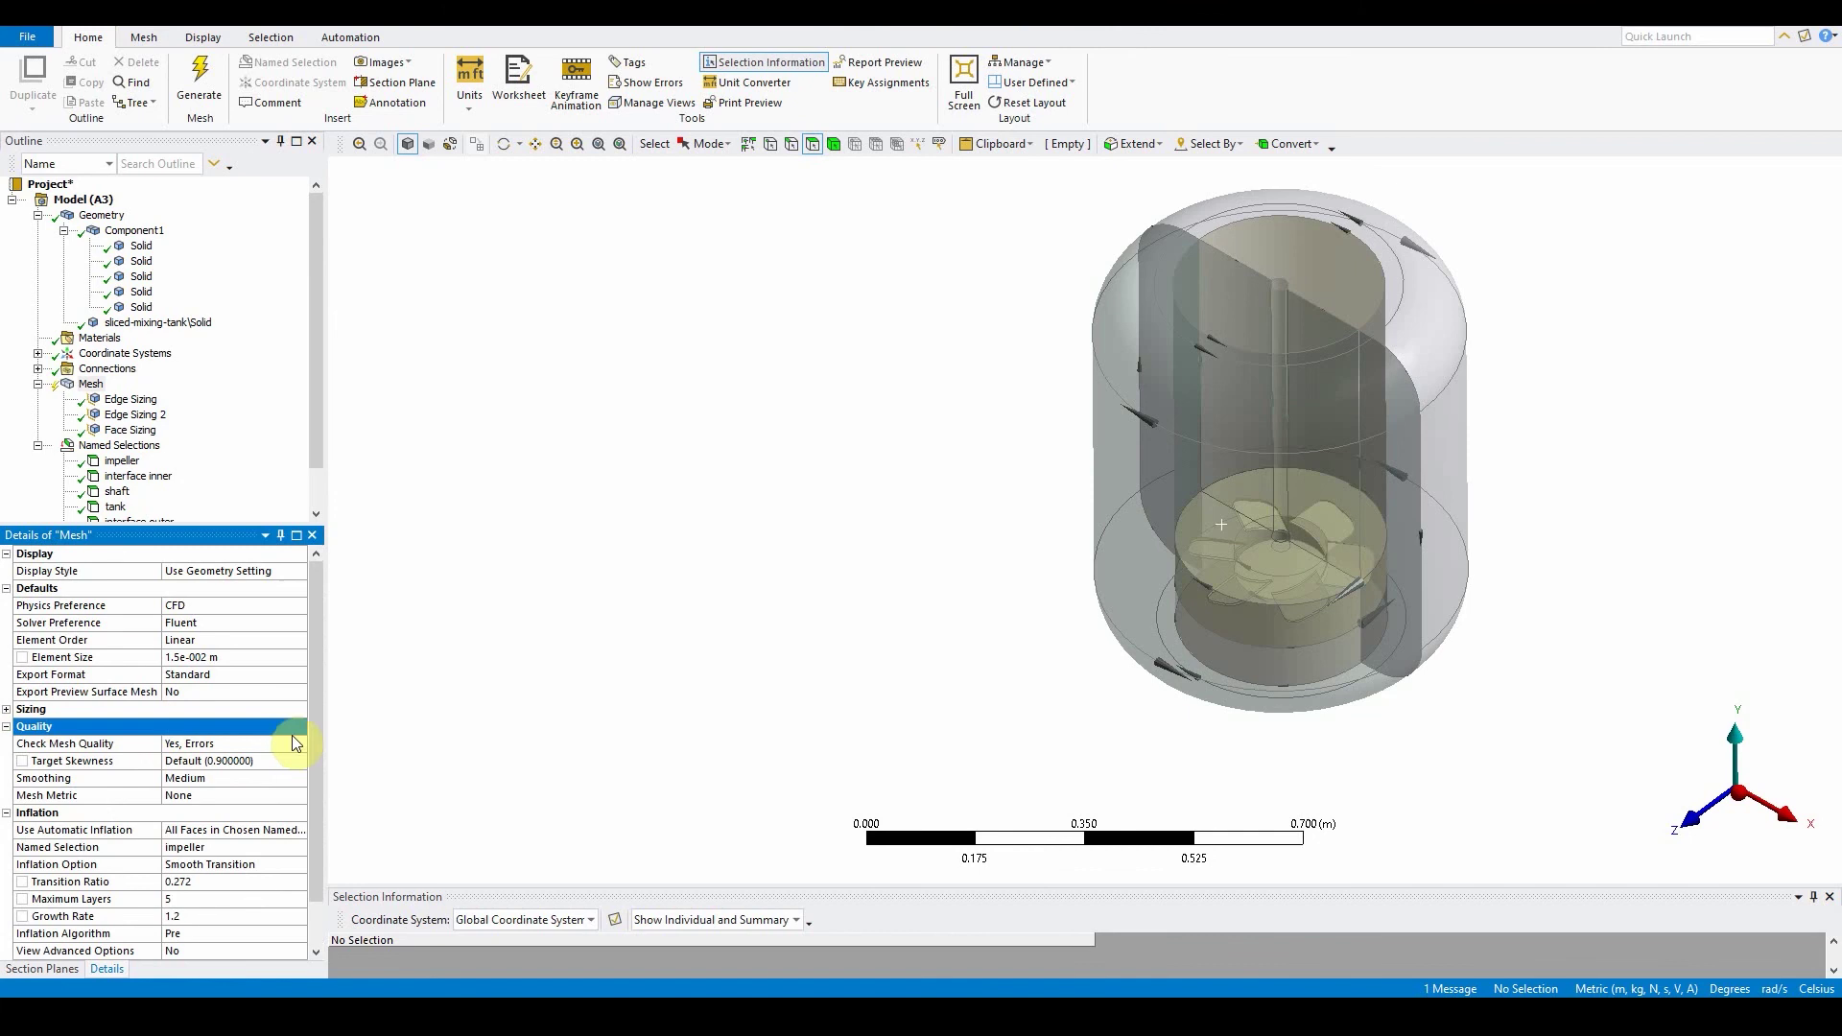
pyautogui.moveTo(311, 738); pyautogui.dragTo(309, 816)
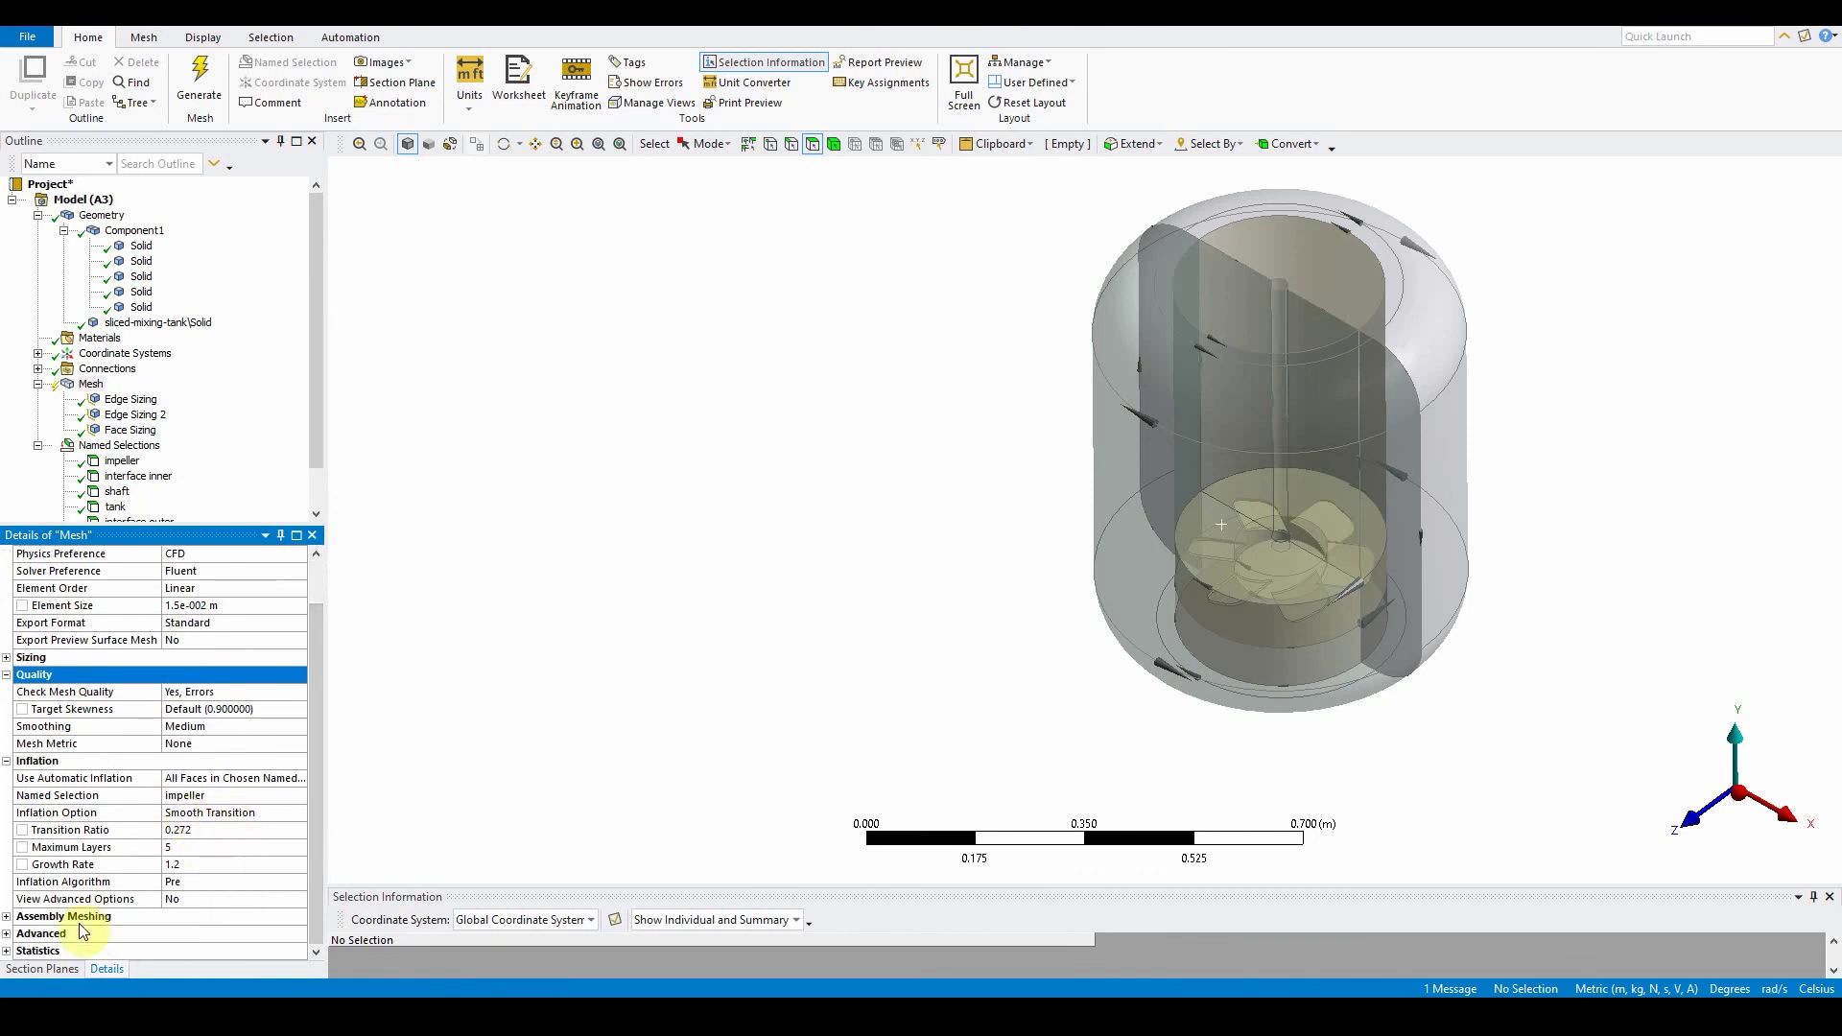
pyautogui.click(203, 747)
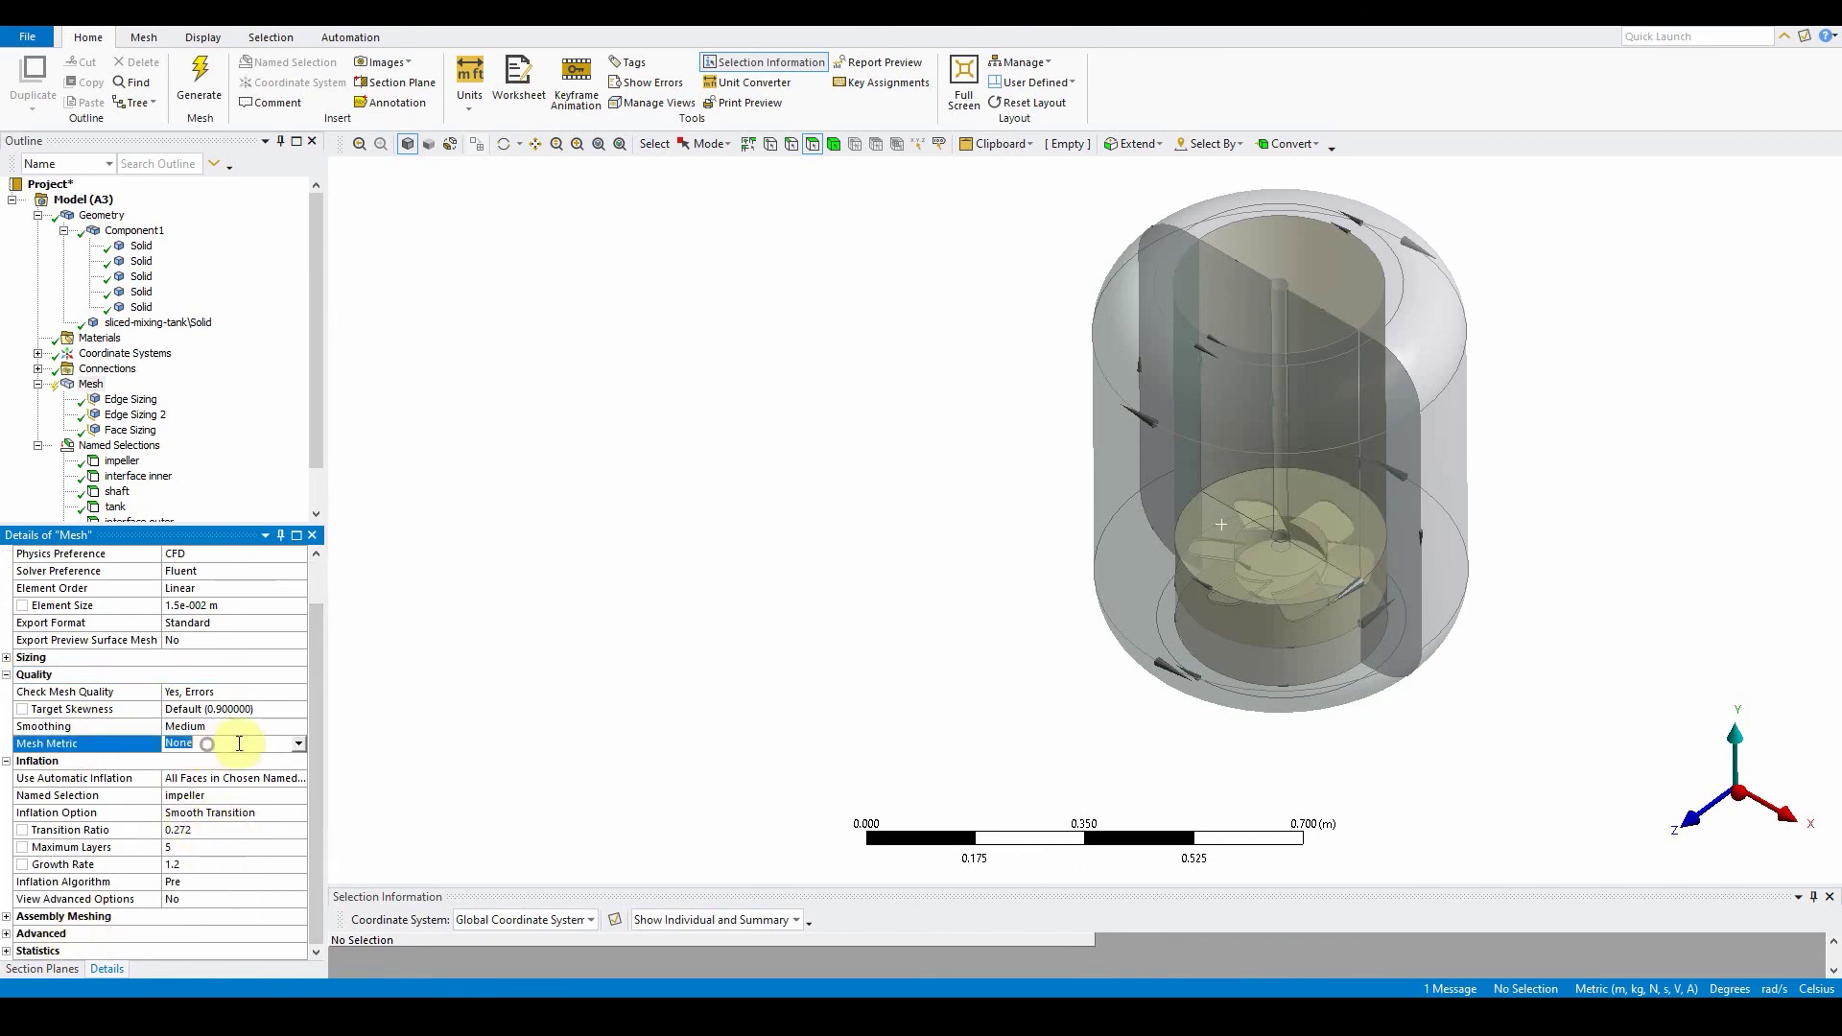
pyautogui.click(299, 744)
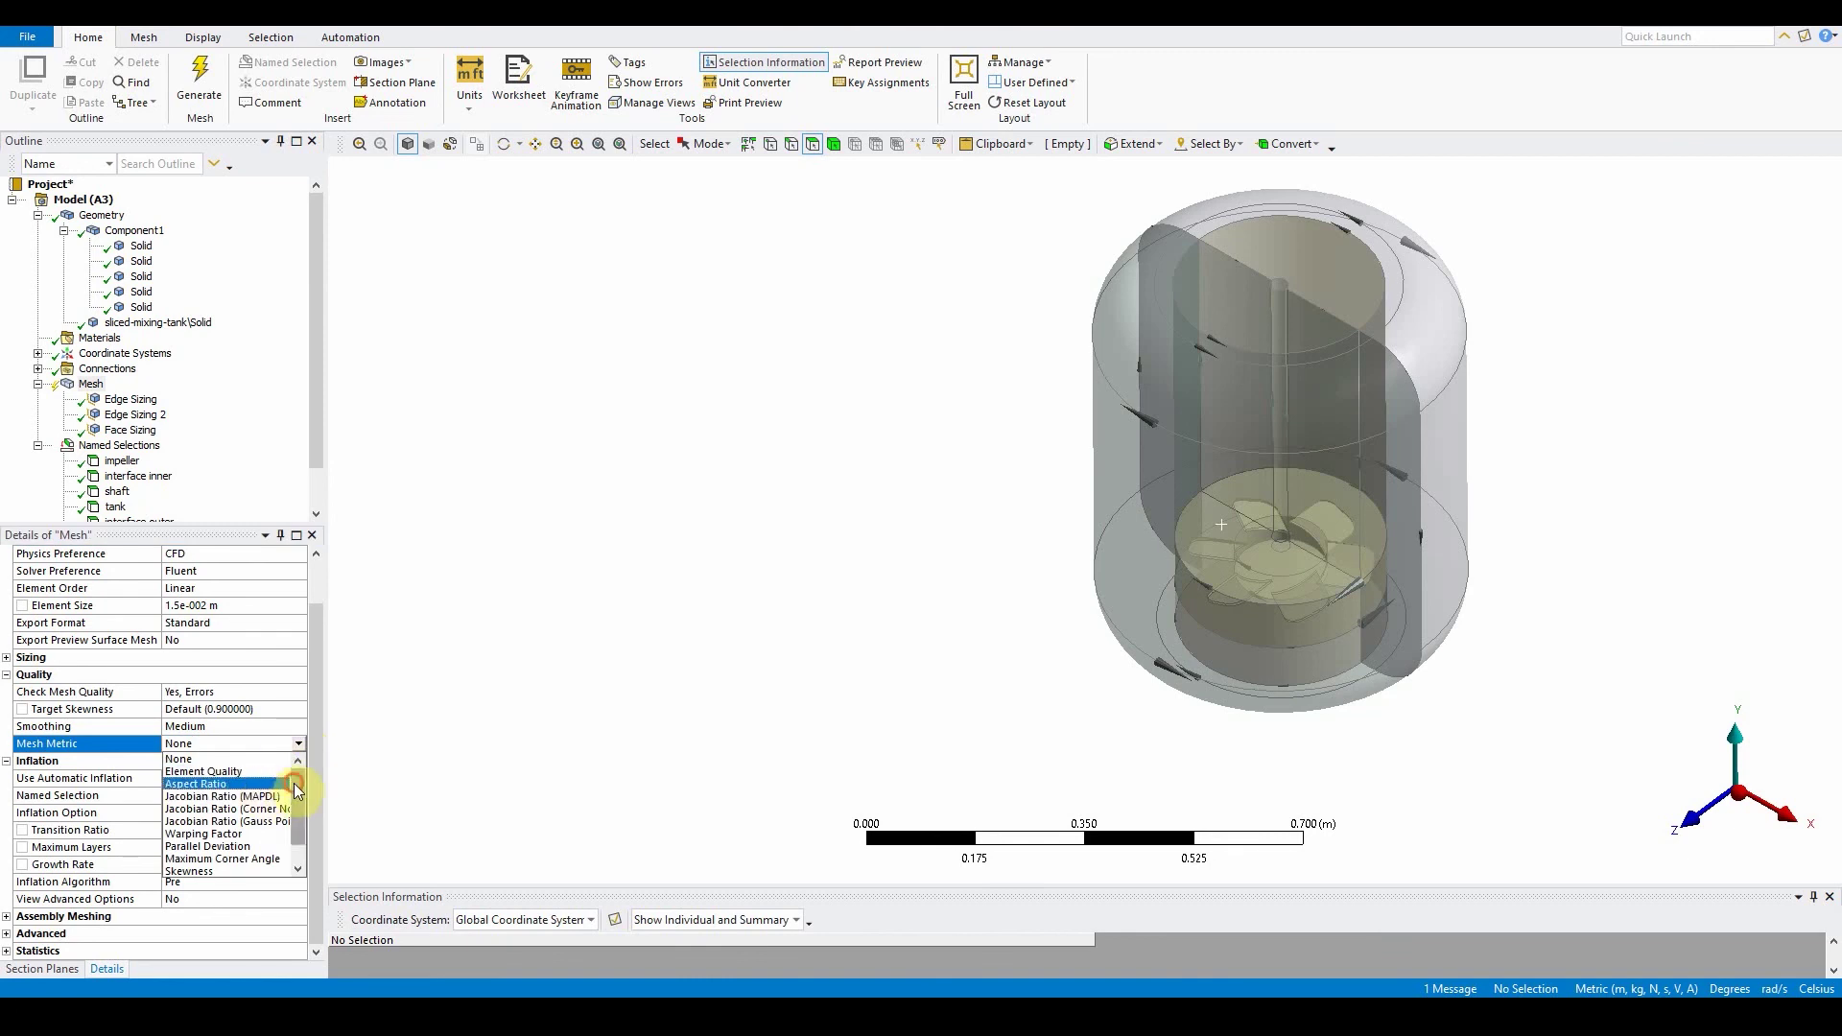
pyautogui.scroll(-2, 265, 825)
pyautogui.click(266, 858)
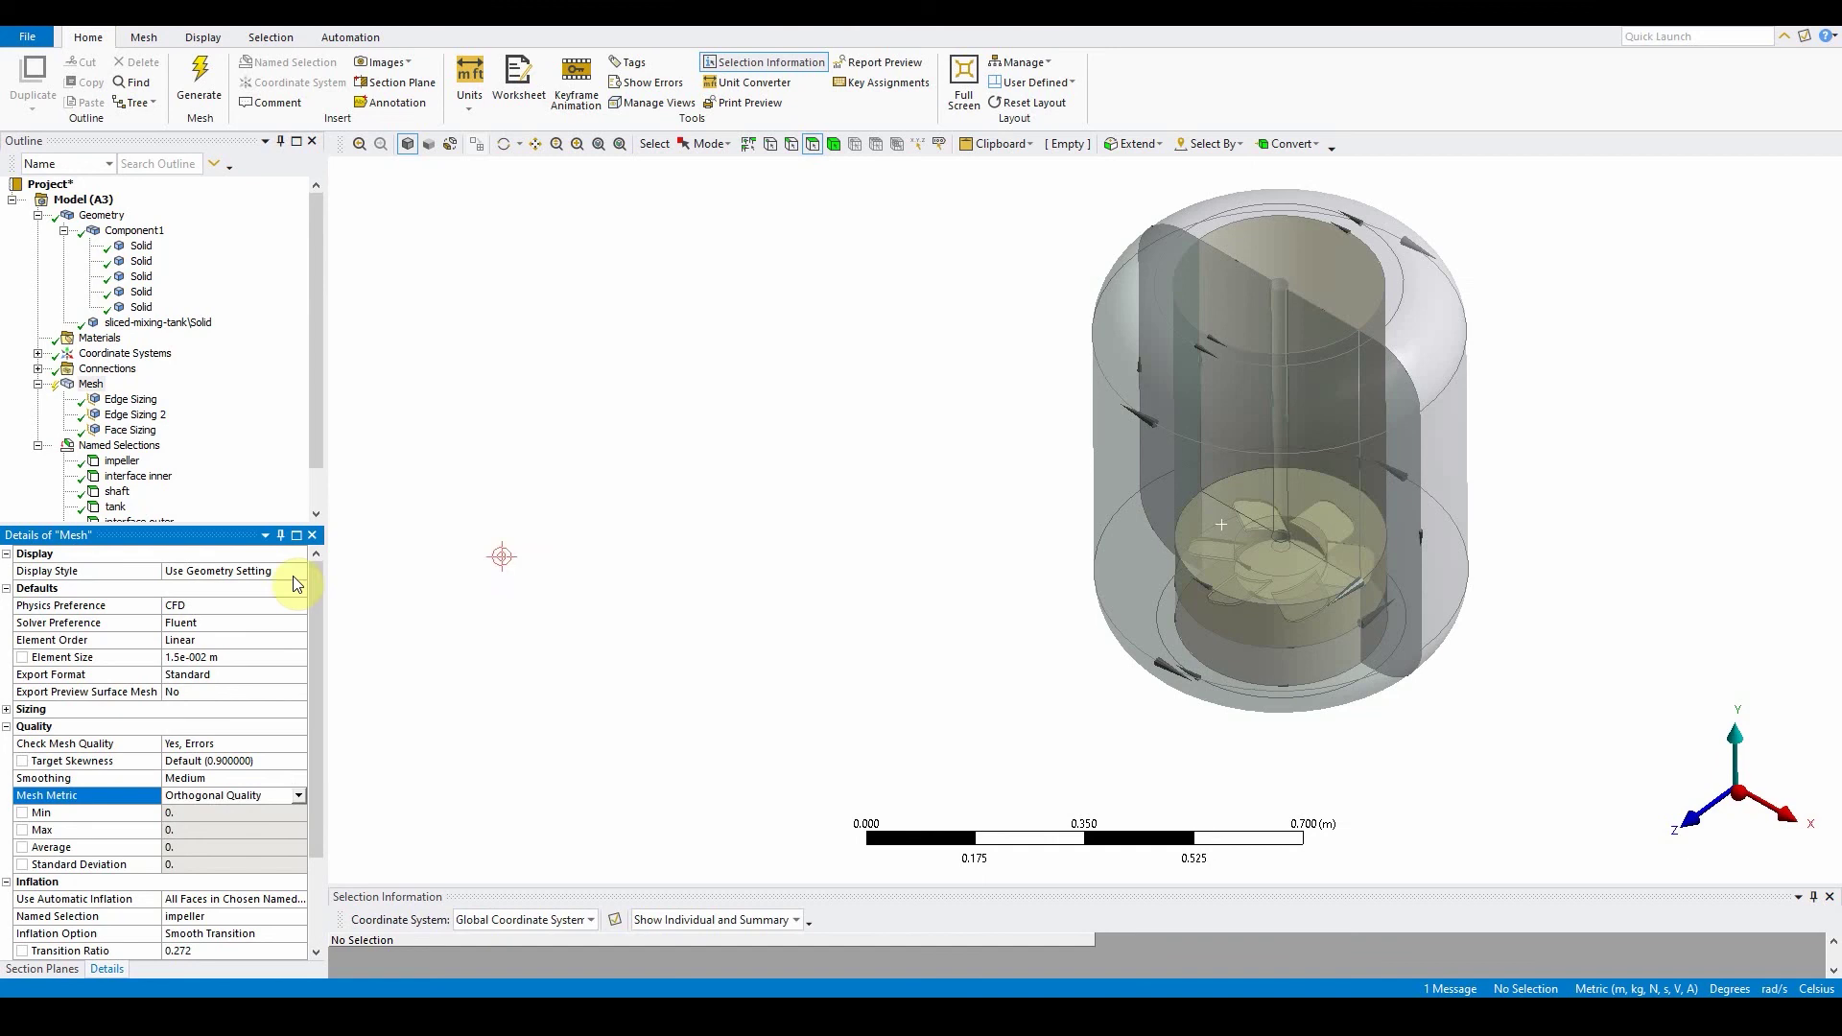
# - Check the number of CPUs for parallel meshing in the mesh's advanced settings
pyautogui.moveTo(314, 643); pyautogui.dragTo(314, 737)
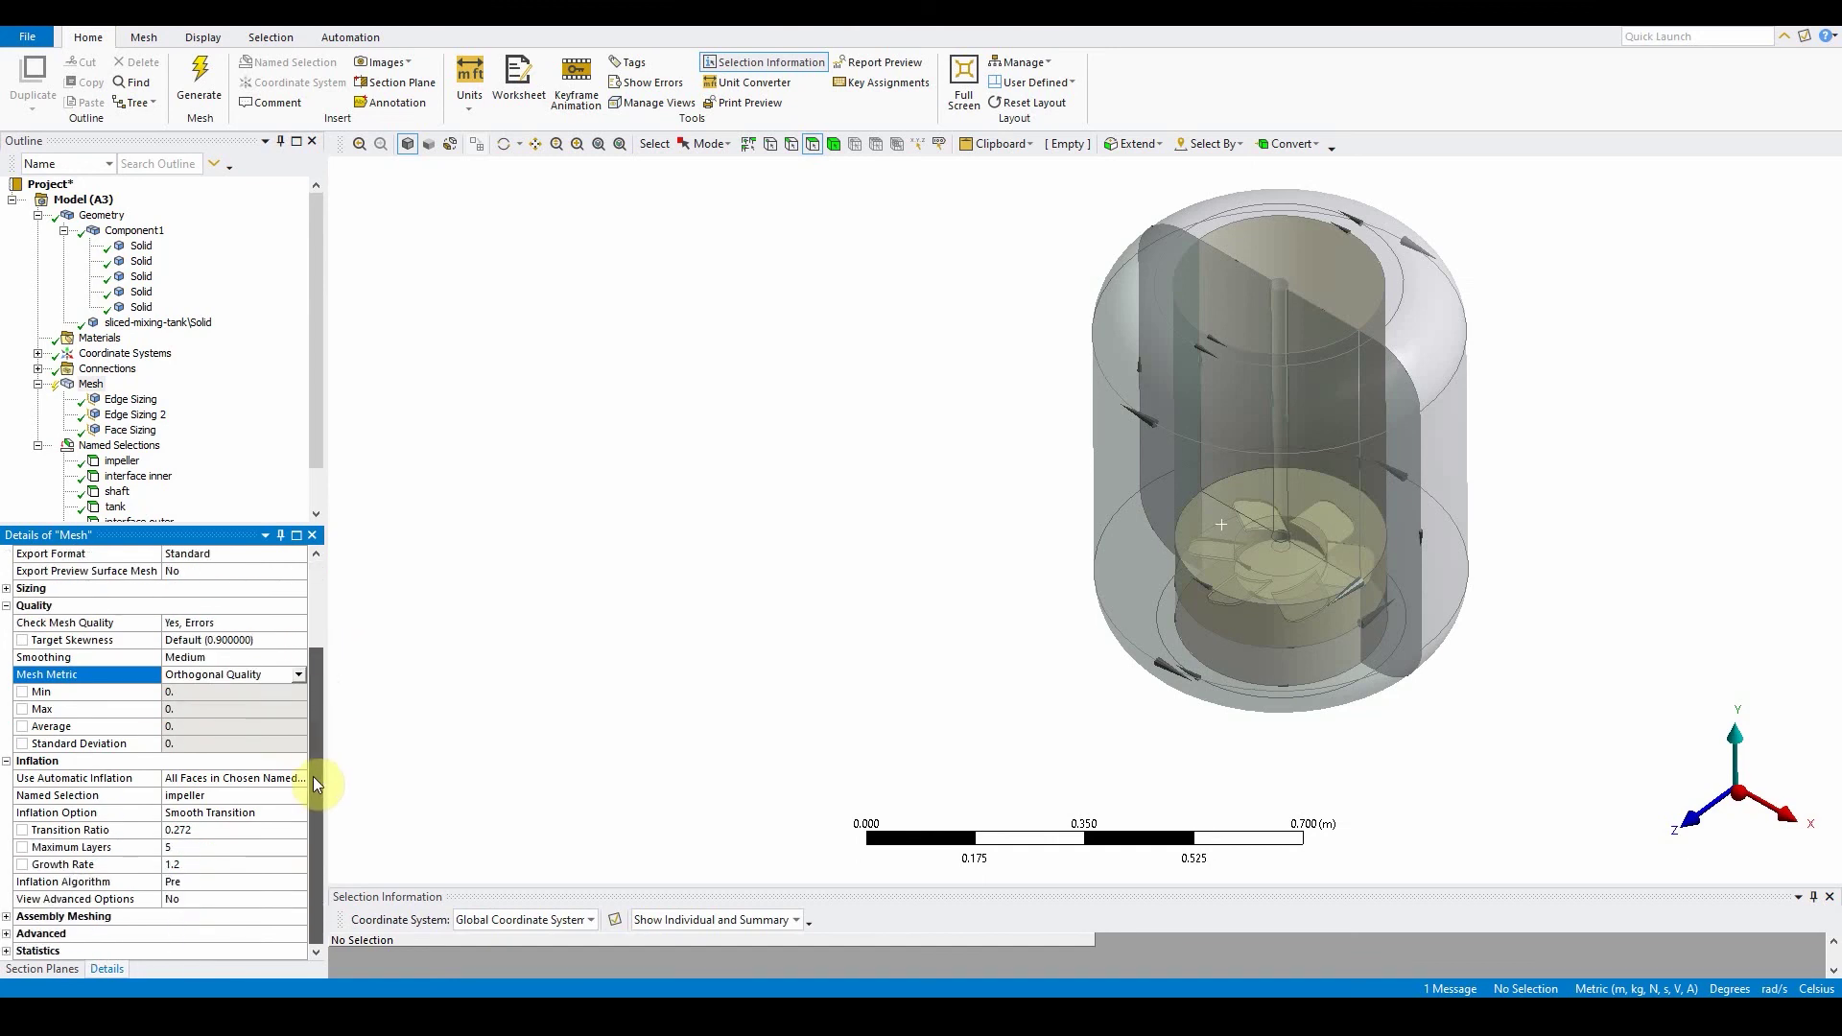
pyautogui.click(7, 934)
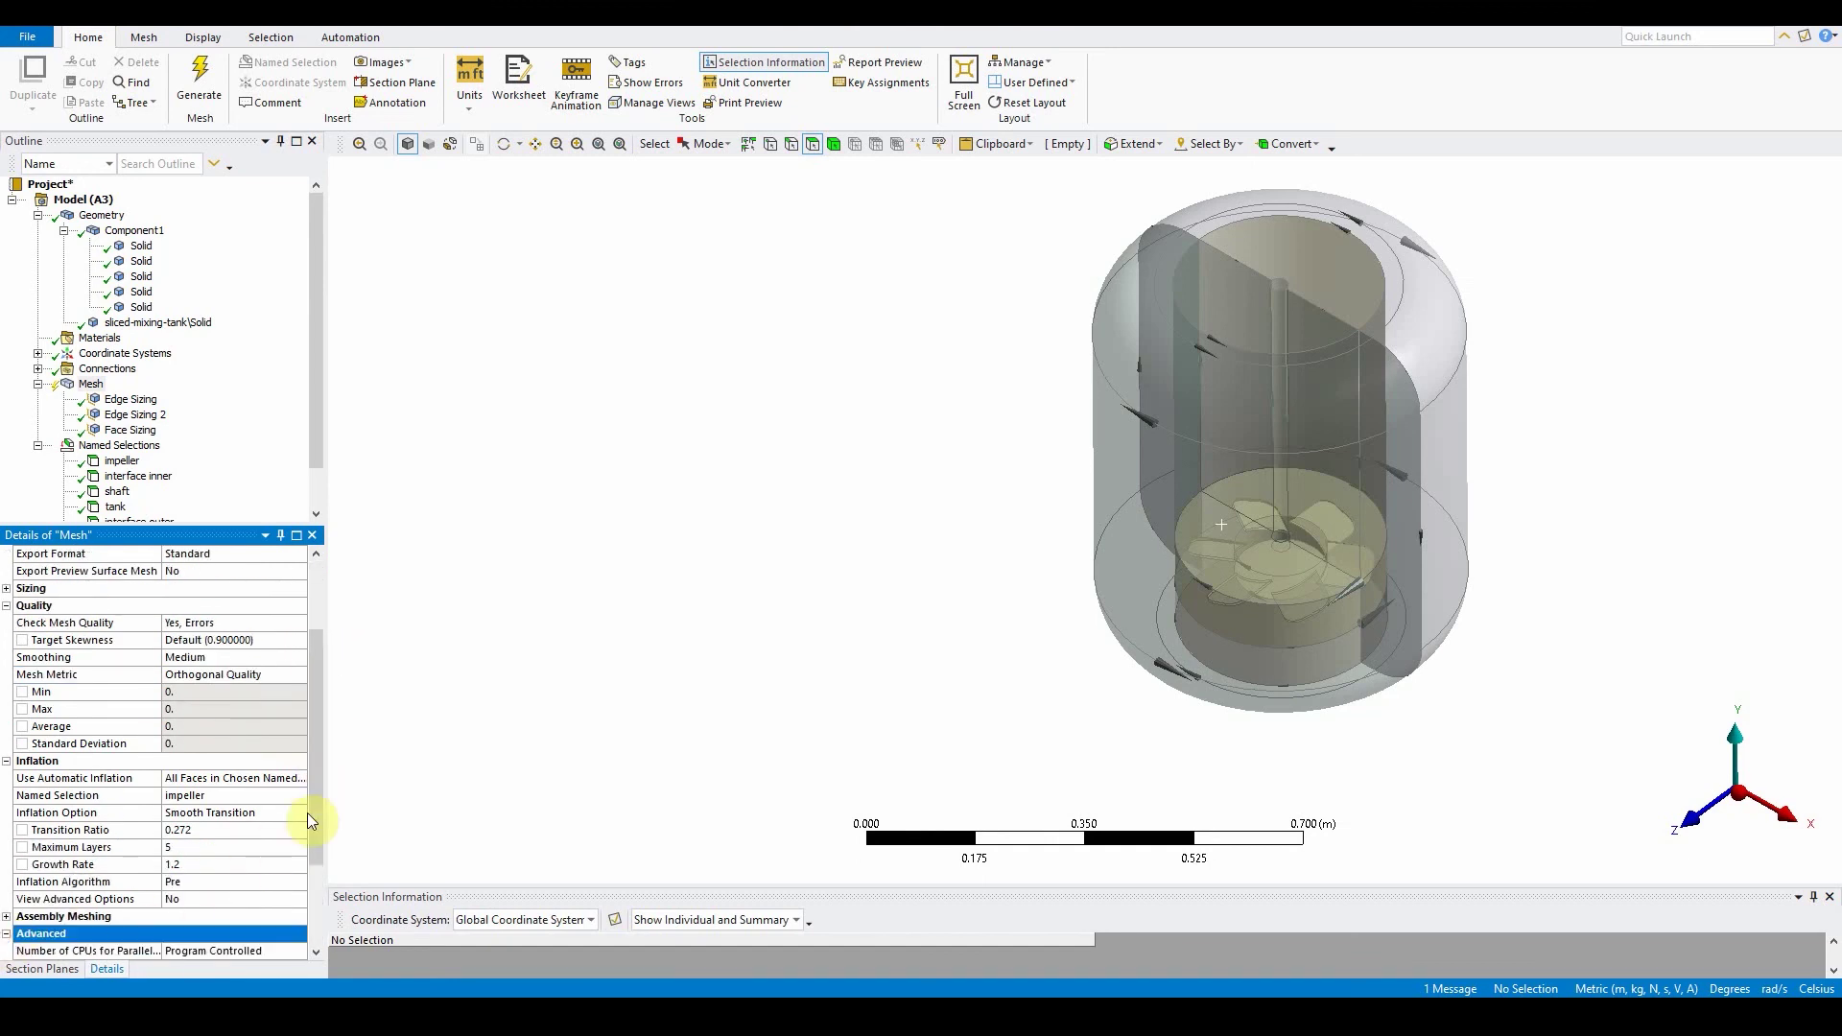
pyautogui.moveTo(319, 787); pyautogui.dragTo(307, 877)
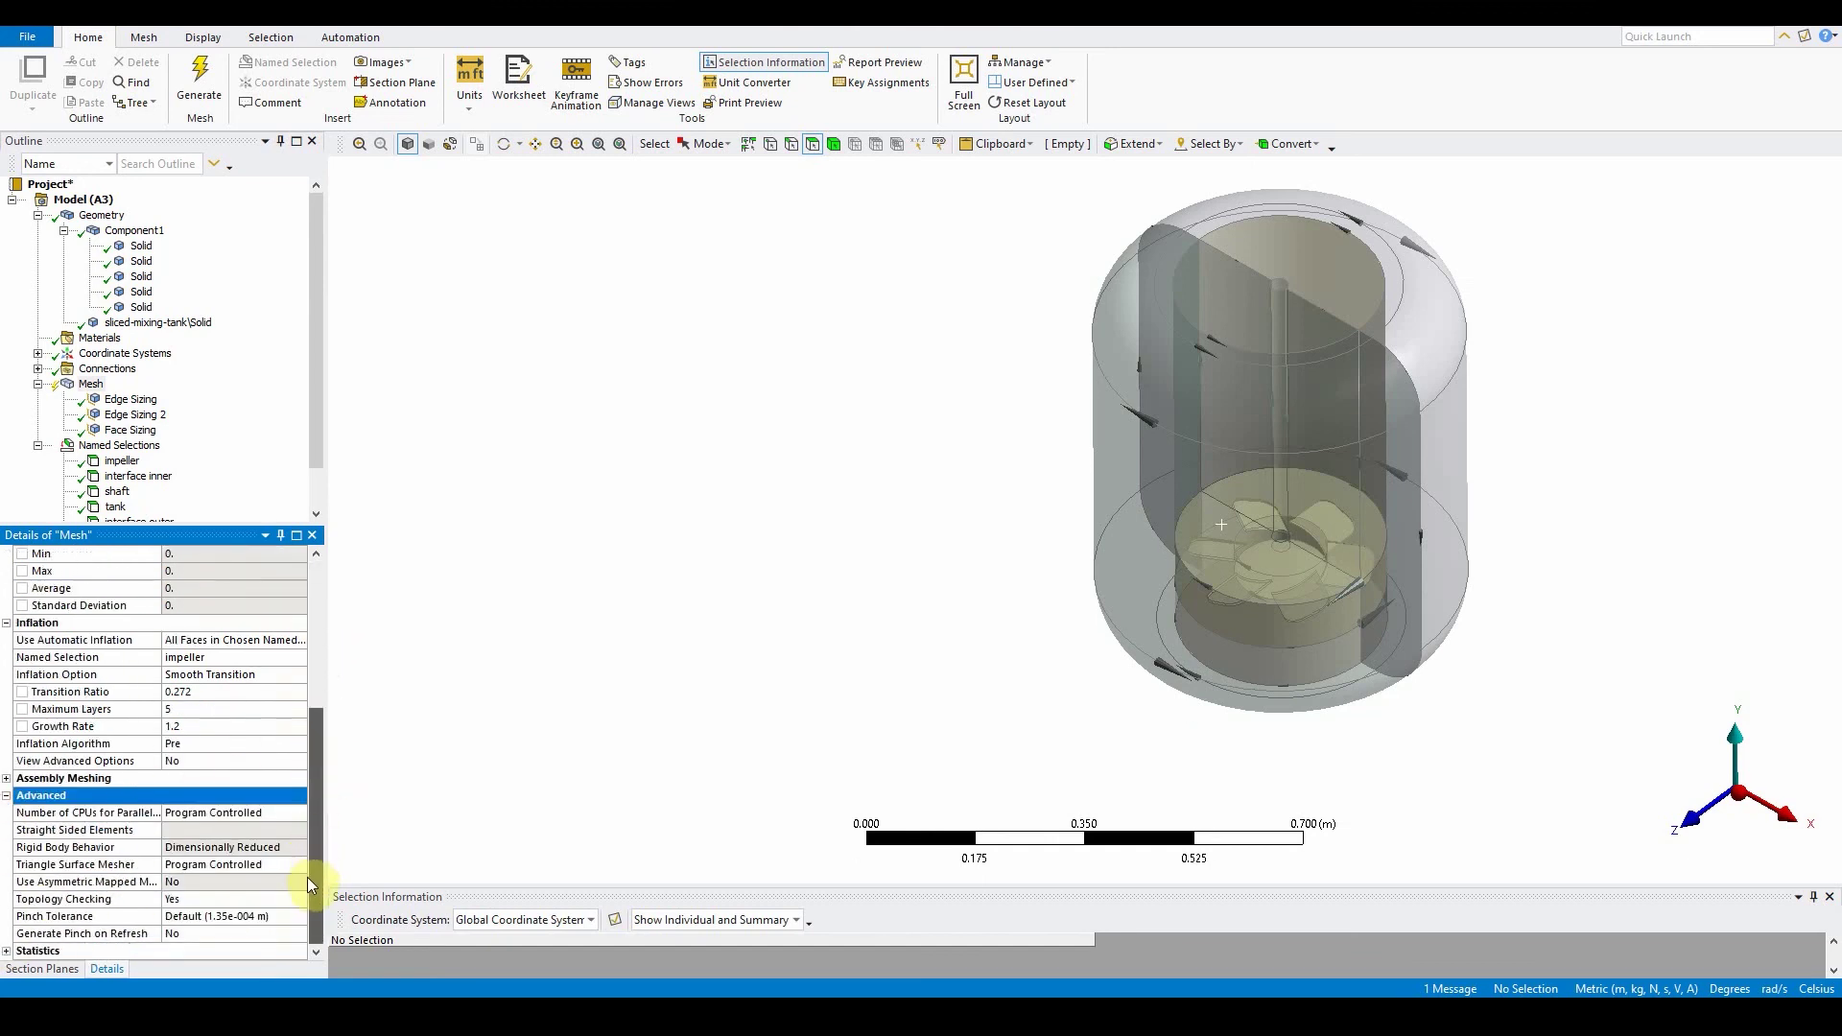
pyautogui.click(263, 815)
pyautogui.click(211, 814)
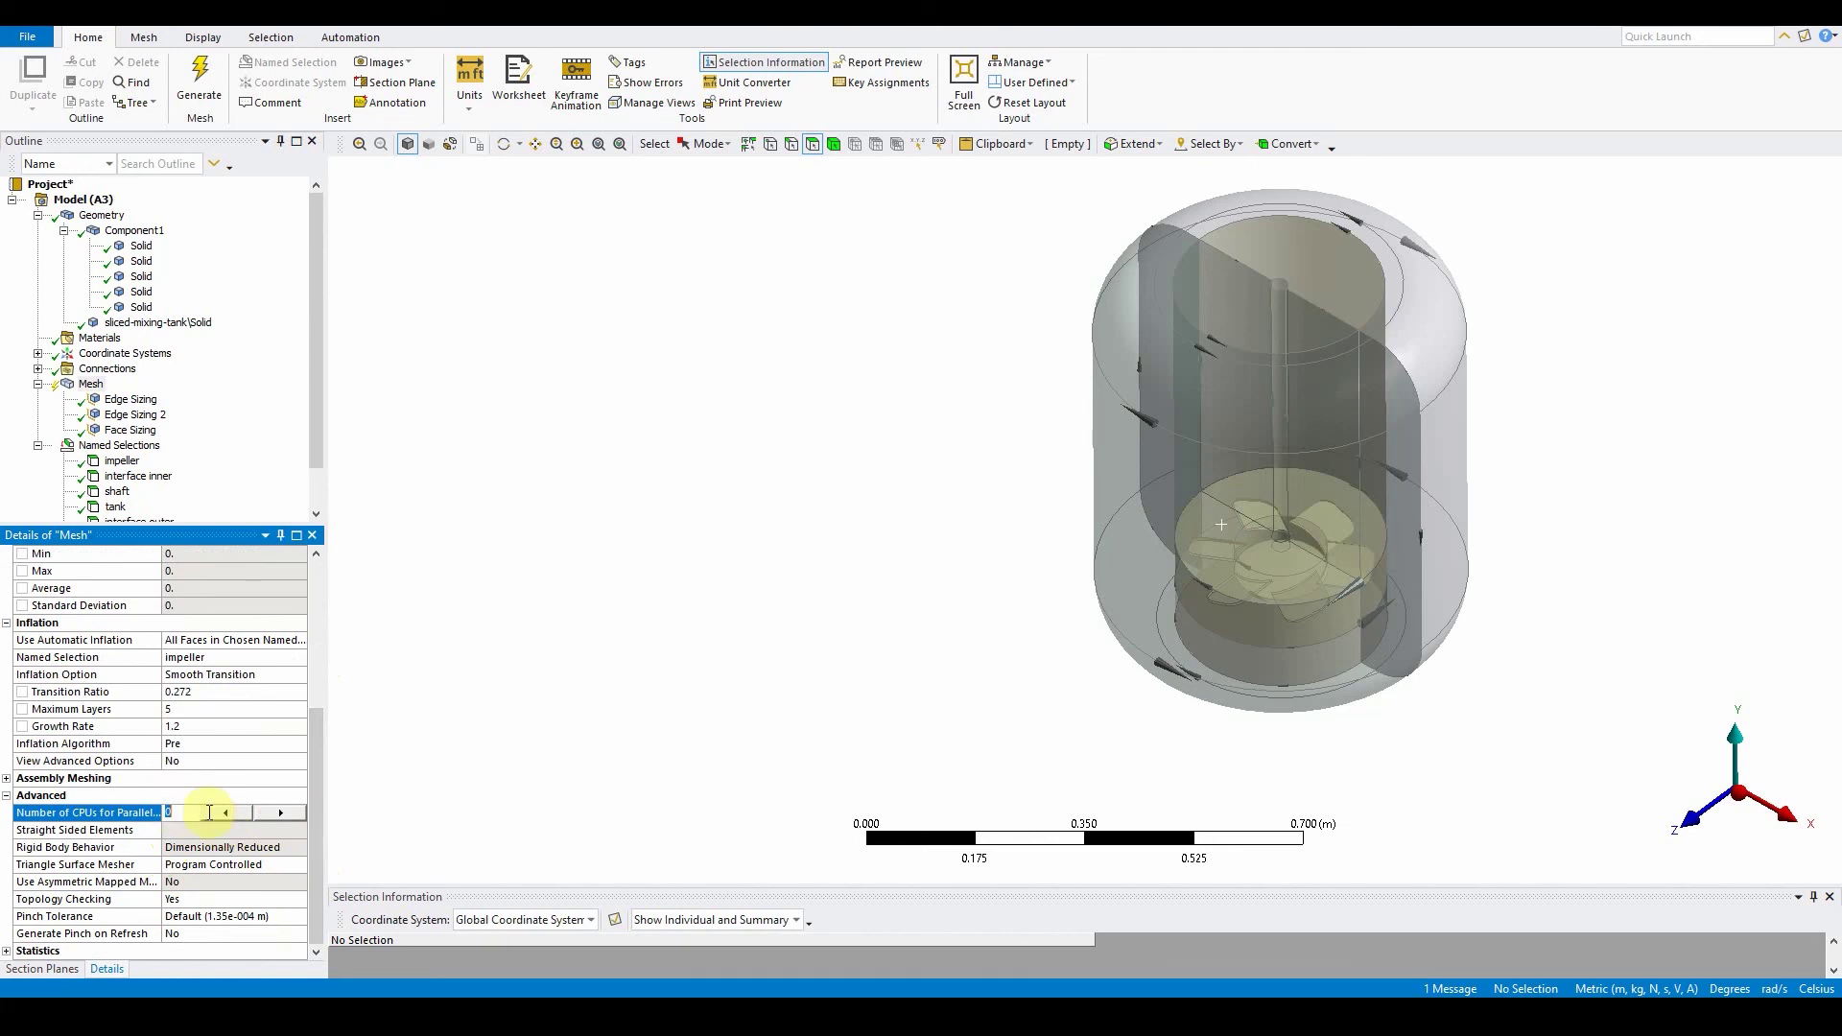
pyautogui.click(432, 777)
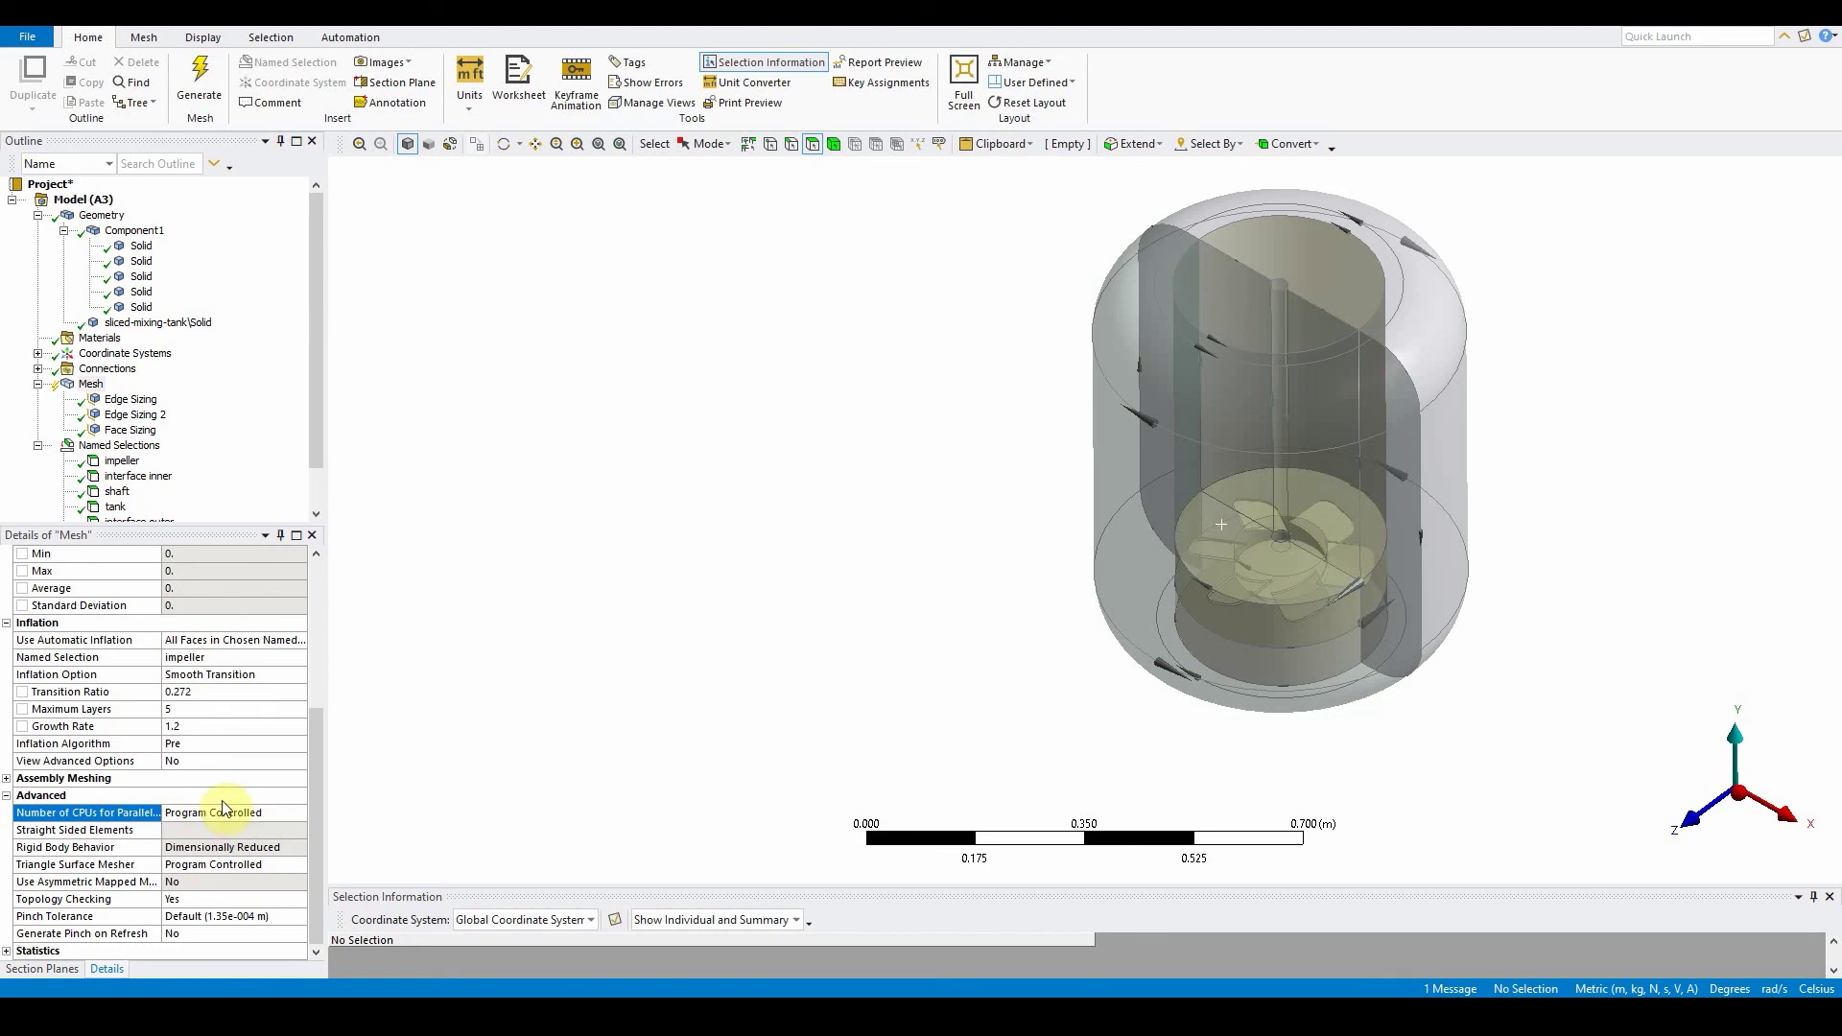
# - Generate the mesh and turn on Section Plane1 to cut through the meshed tank
pyautogui.click(211, 96)
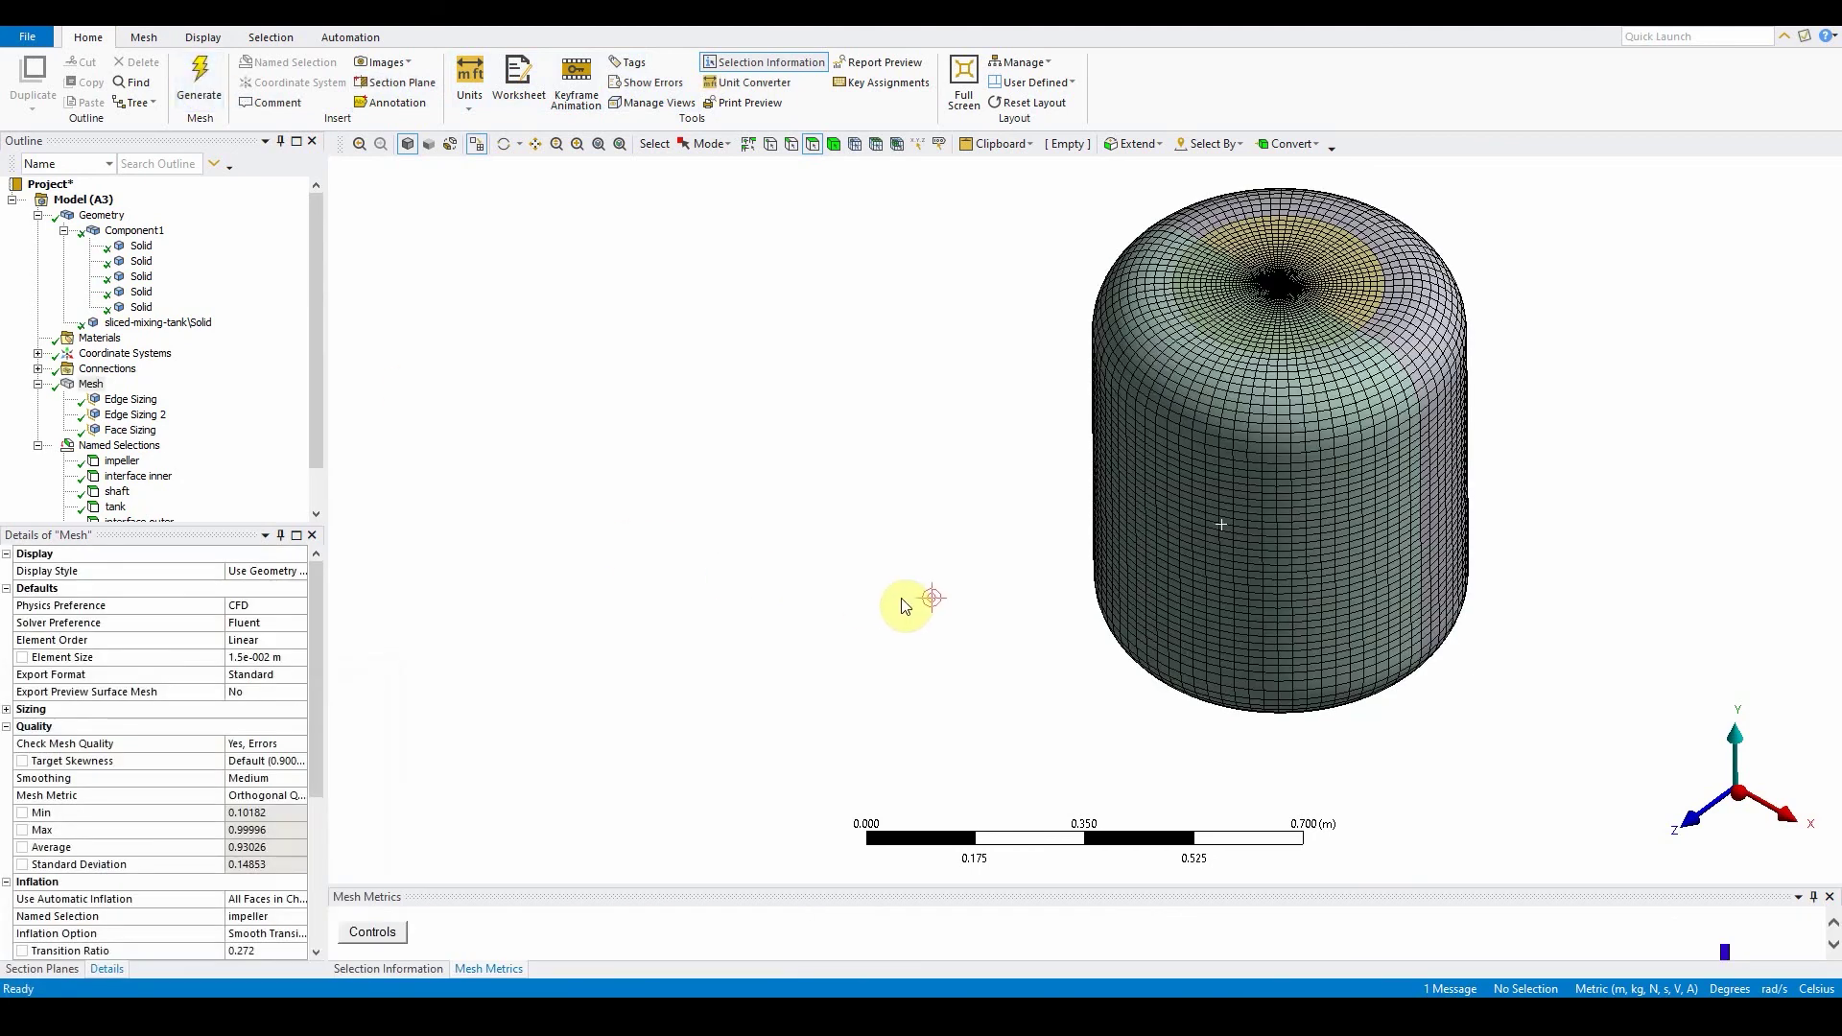
pyautogui.moveTo(790, 485); pyautogui.dragTo(749, 552, button='middle')
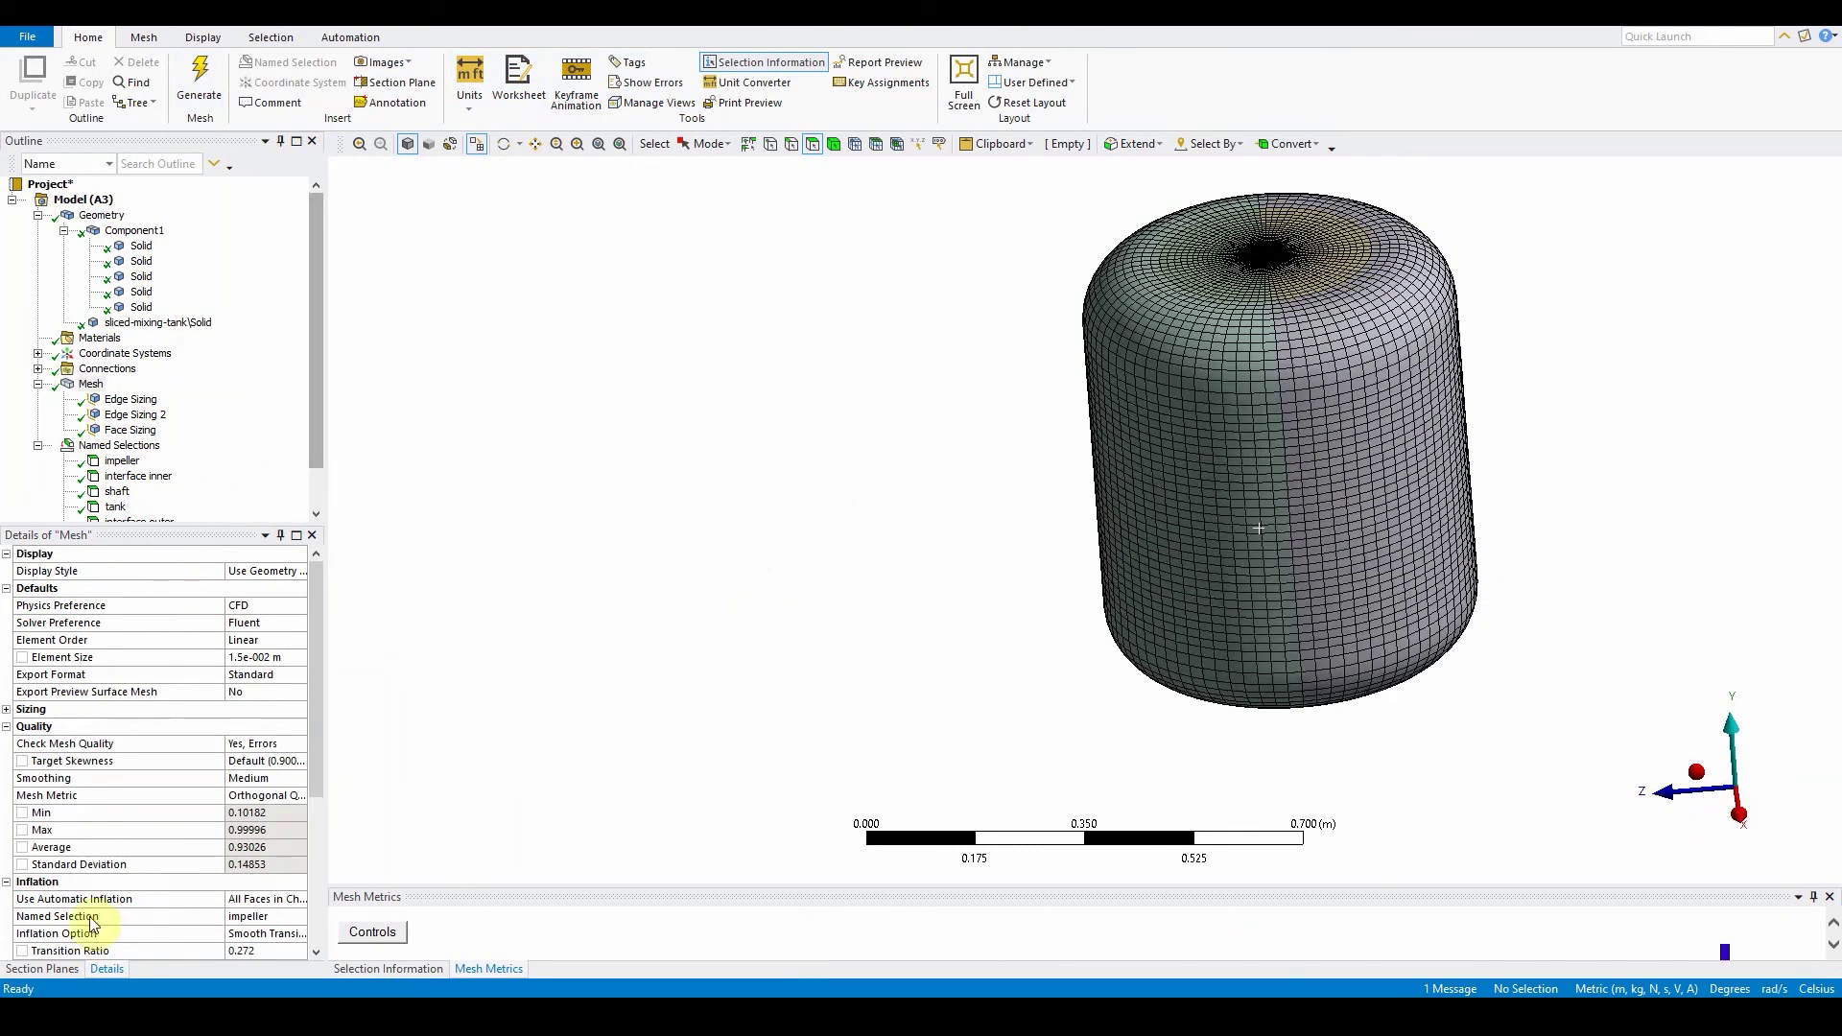
pyautogui.click(56, 967)
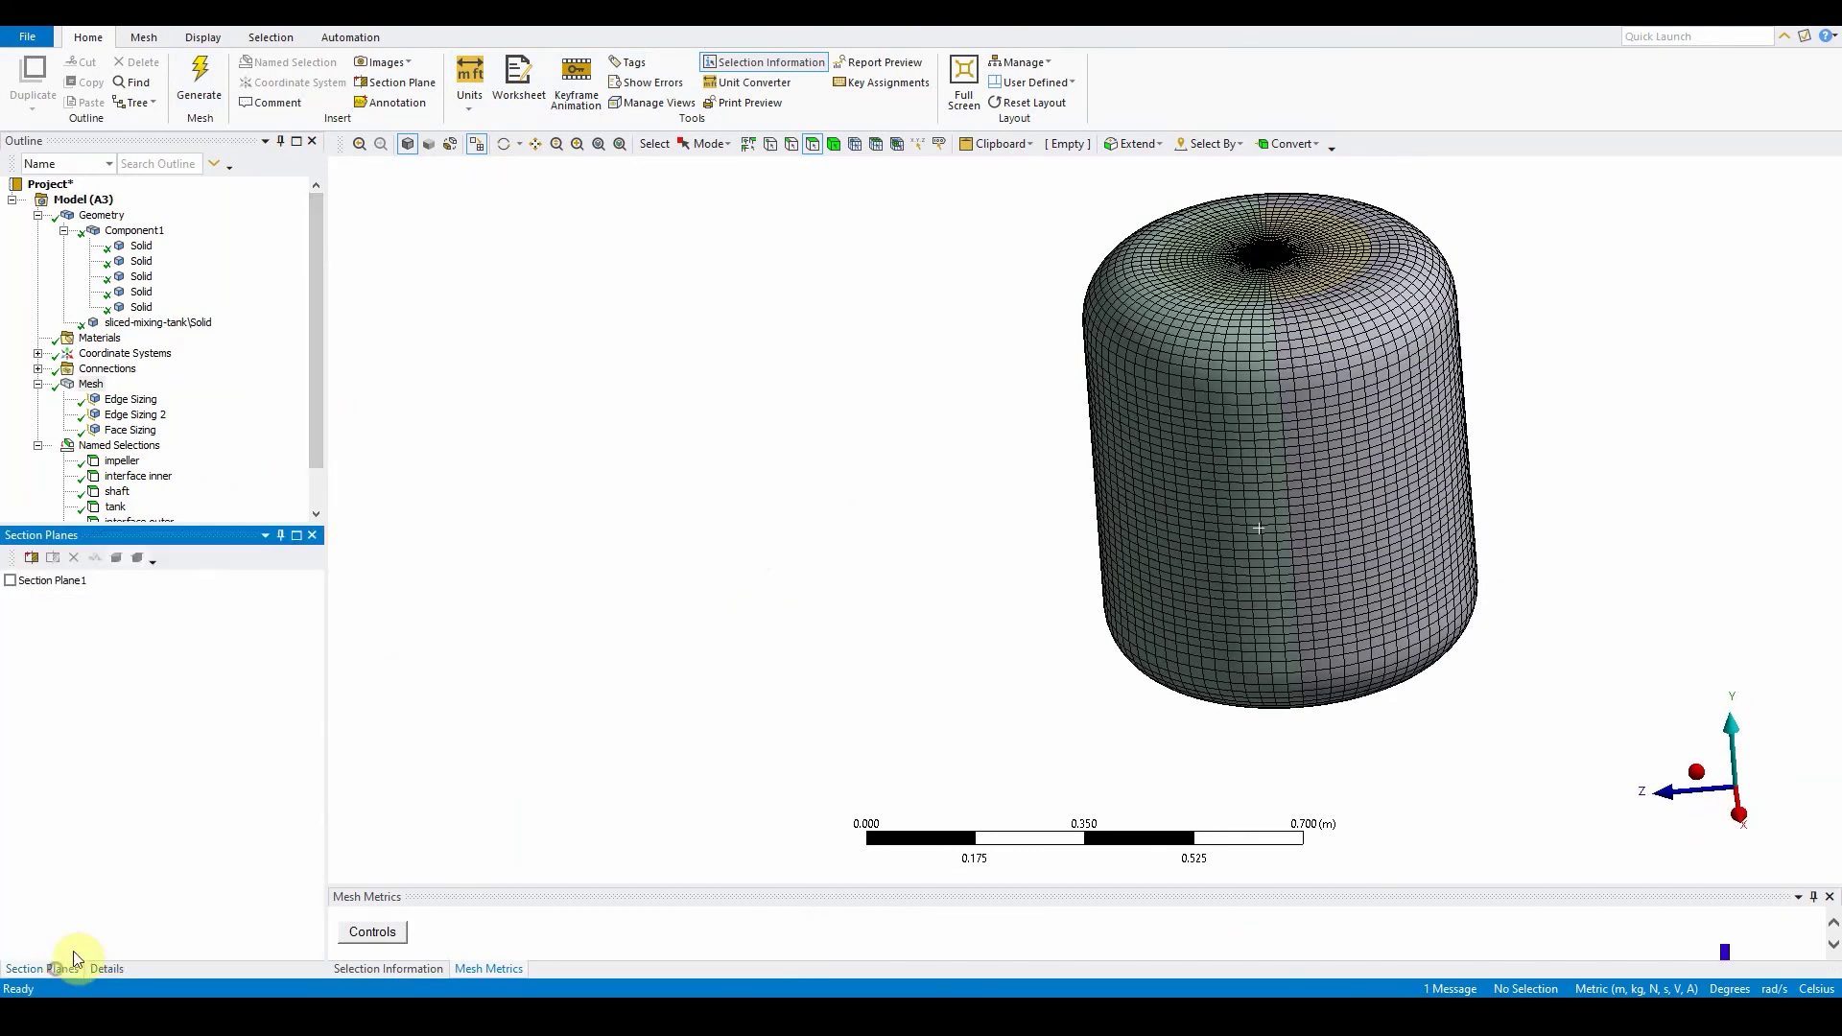
pyautogui.click(11, 581)
# - Examine the sectioned mesh around the impeller zone, the shaft and the outer tank bodies, close up and as a whole
pyautogui.moveTo(1002, 606); pyautogui.dragTo(1387, 582, button='middle')
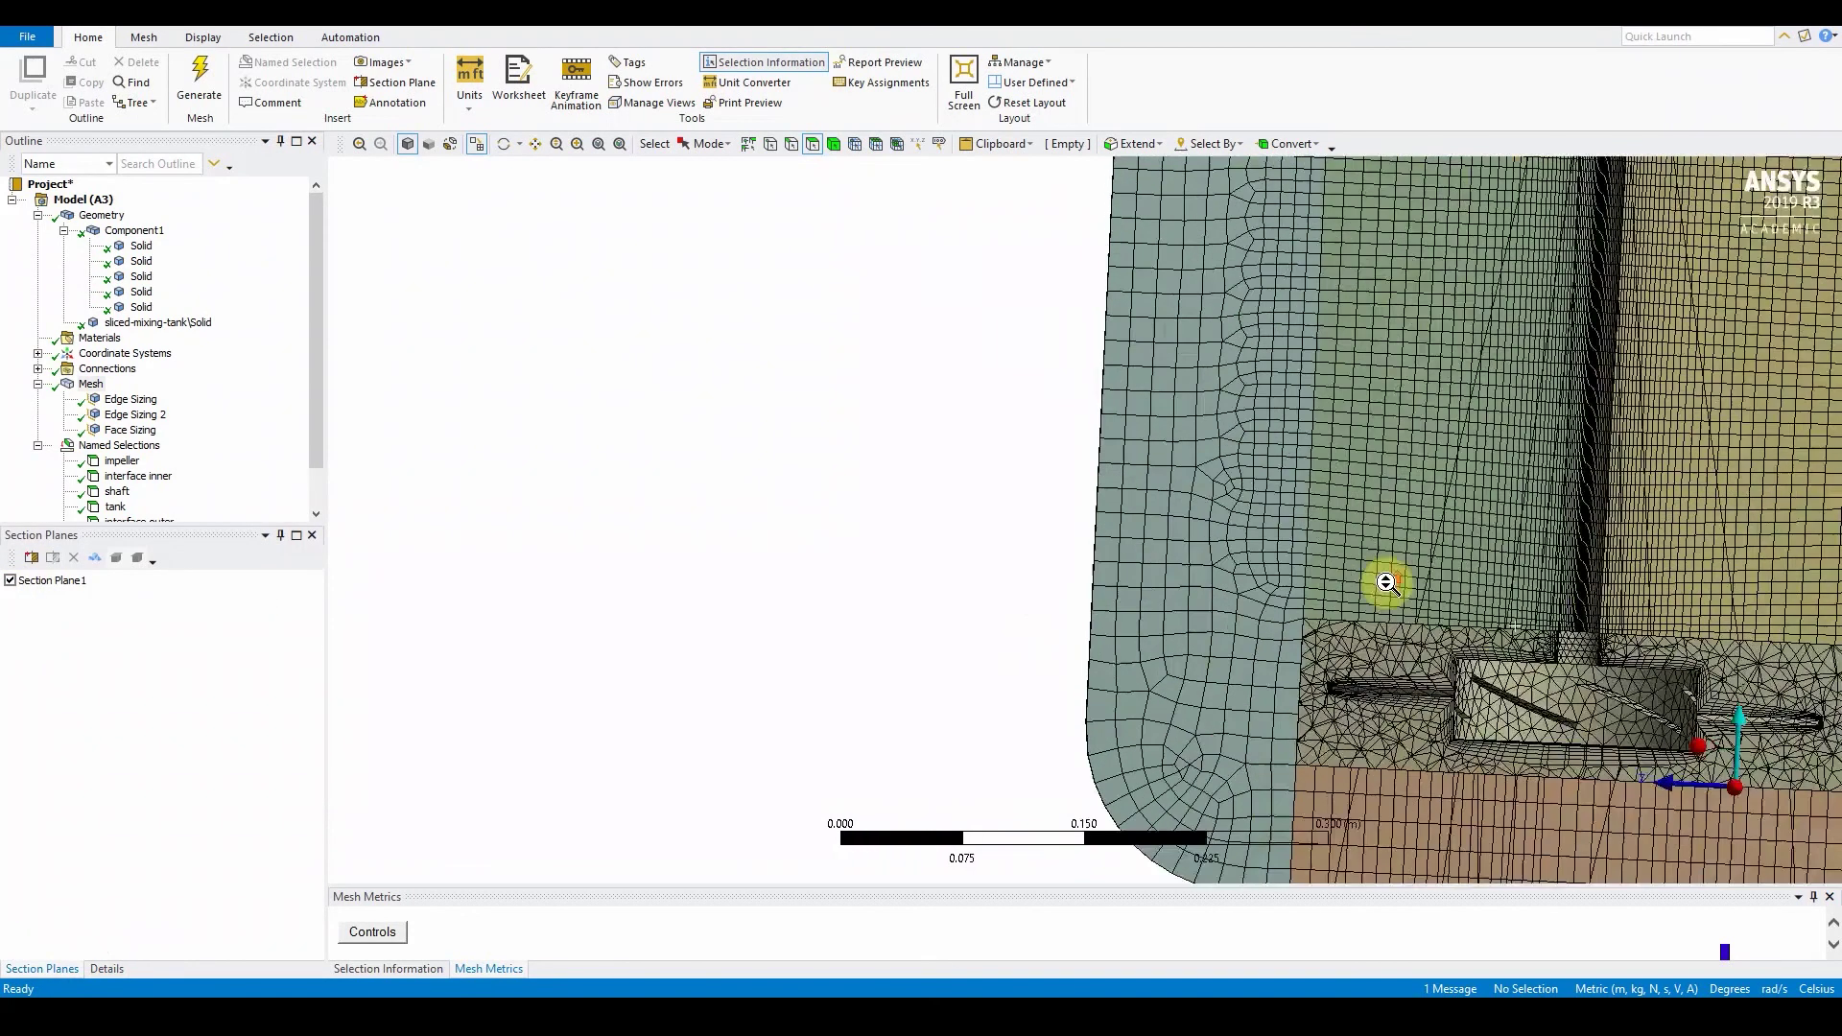
pyautogui.scroll(2, 1388, 584)
pyautogui.keyDown('ctrl'); pyautogui.moveTo(1604, 584); pyautogui.dragTo(1193, 543, button='middle'); pyautogui.keyUp('ctrl')
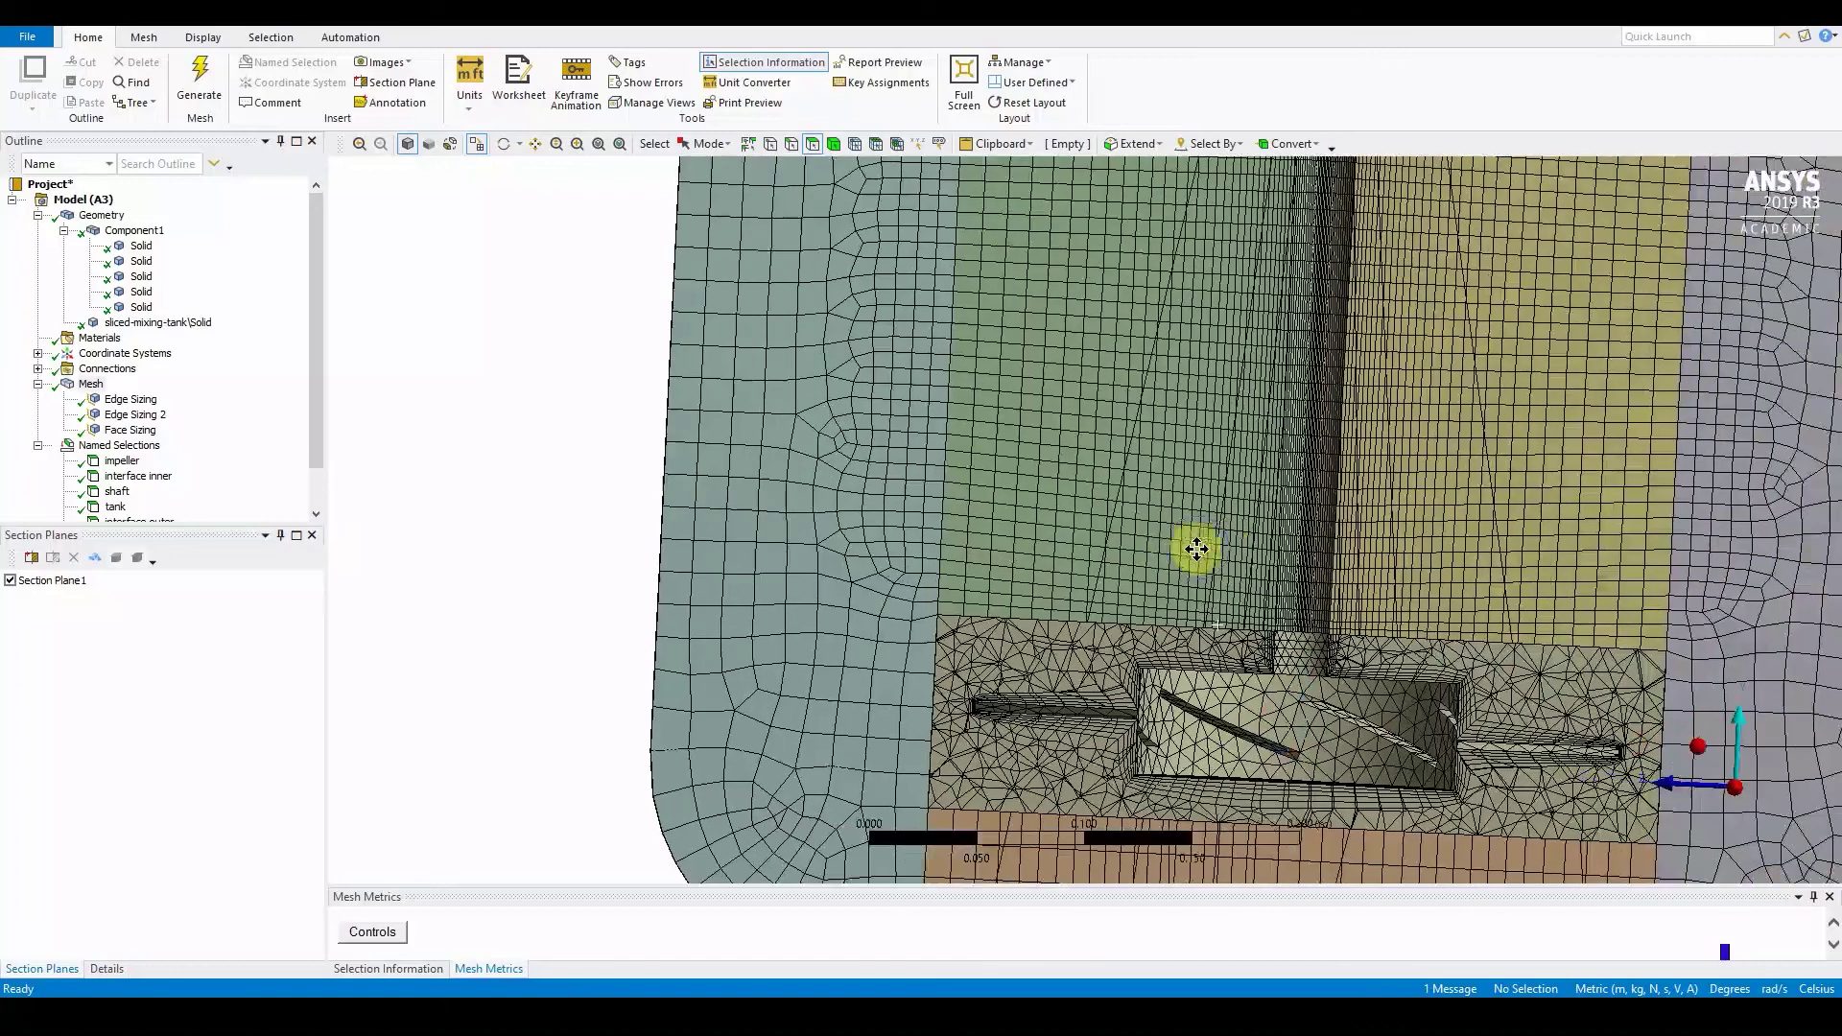
pyautogui.scroll(3, 1317, 617)
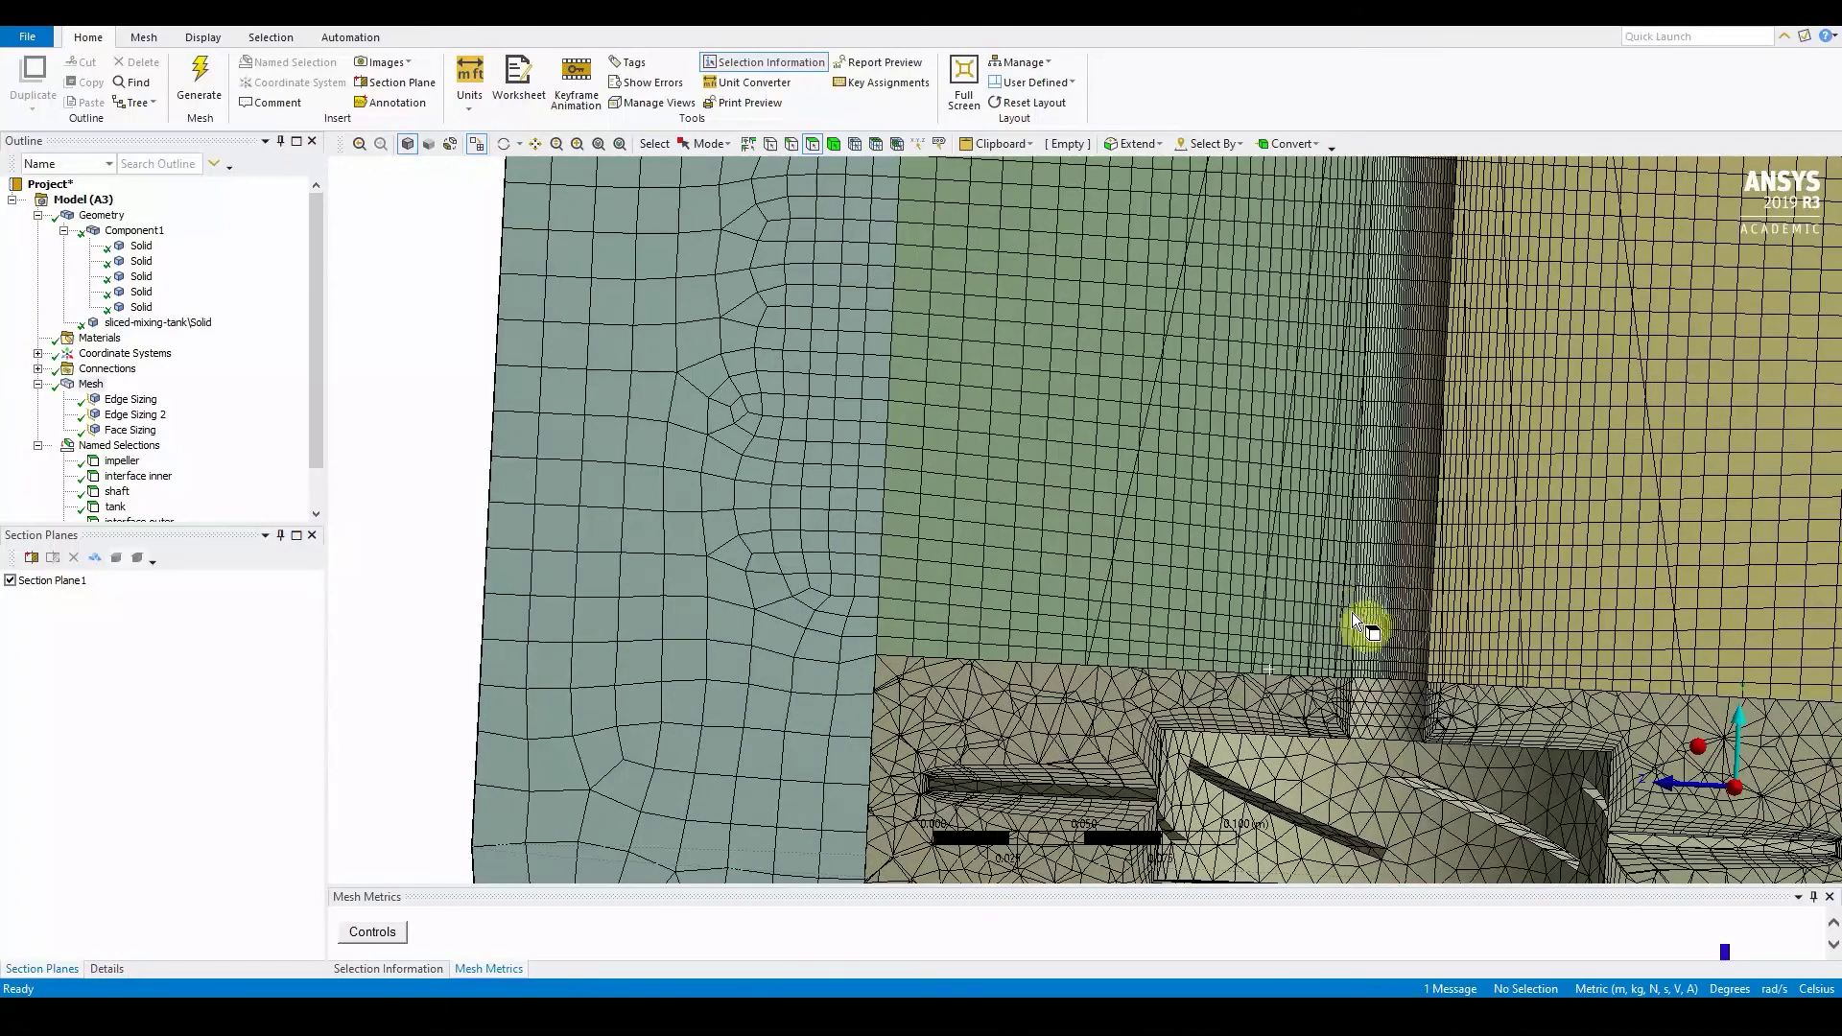
pyautogui.scroll(-5, 1351, 612)
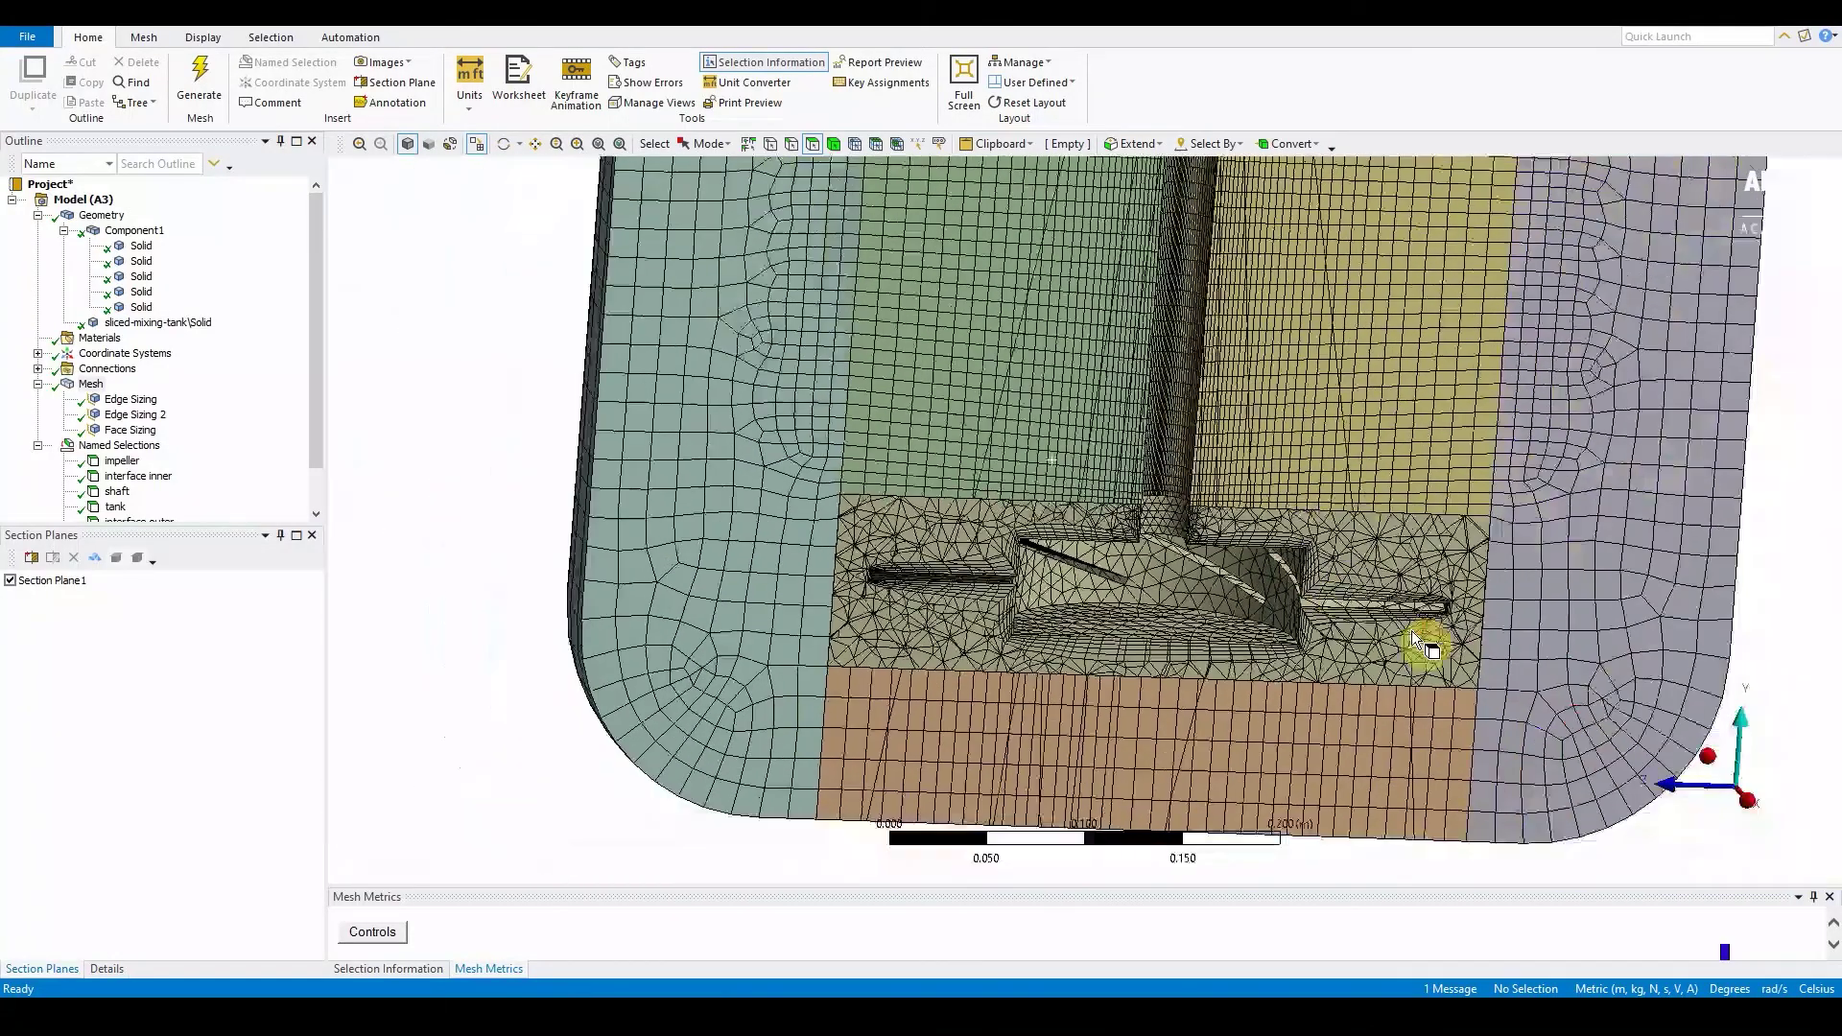
pyautogui.scroll(-6, 1413, 631)
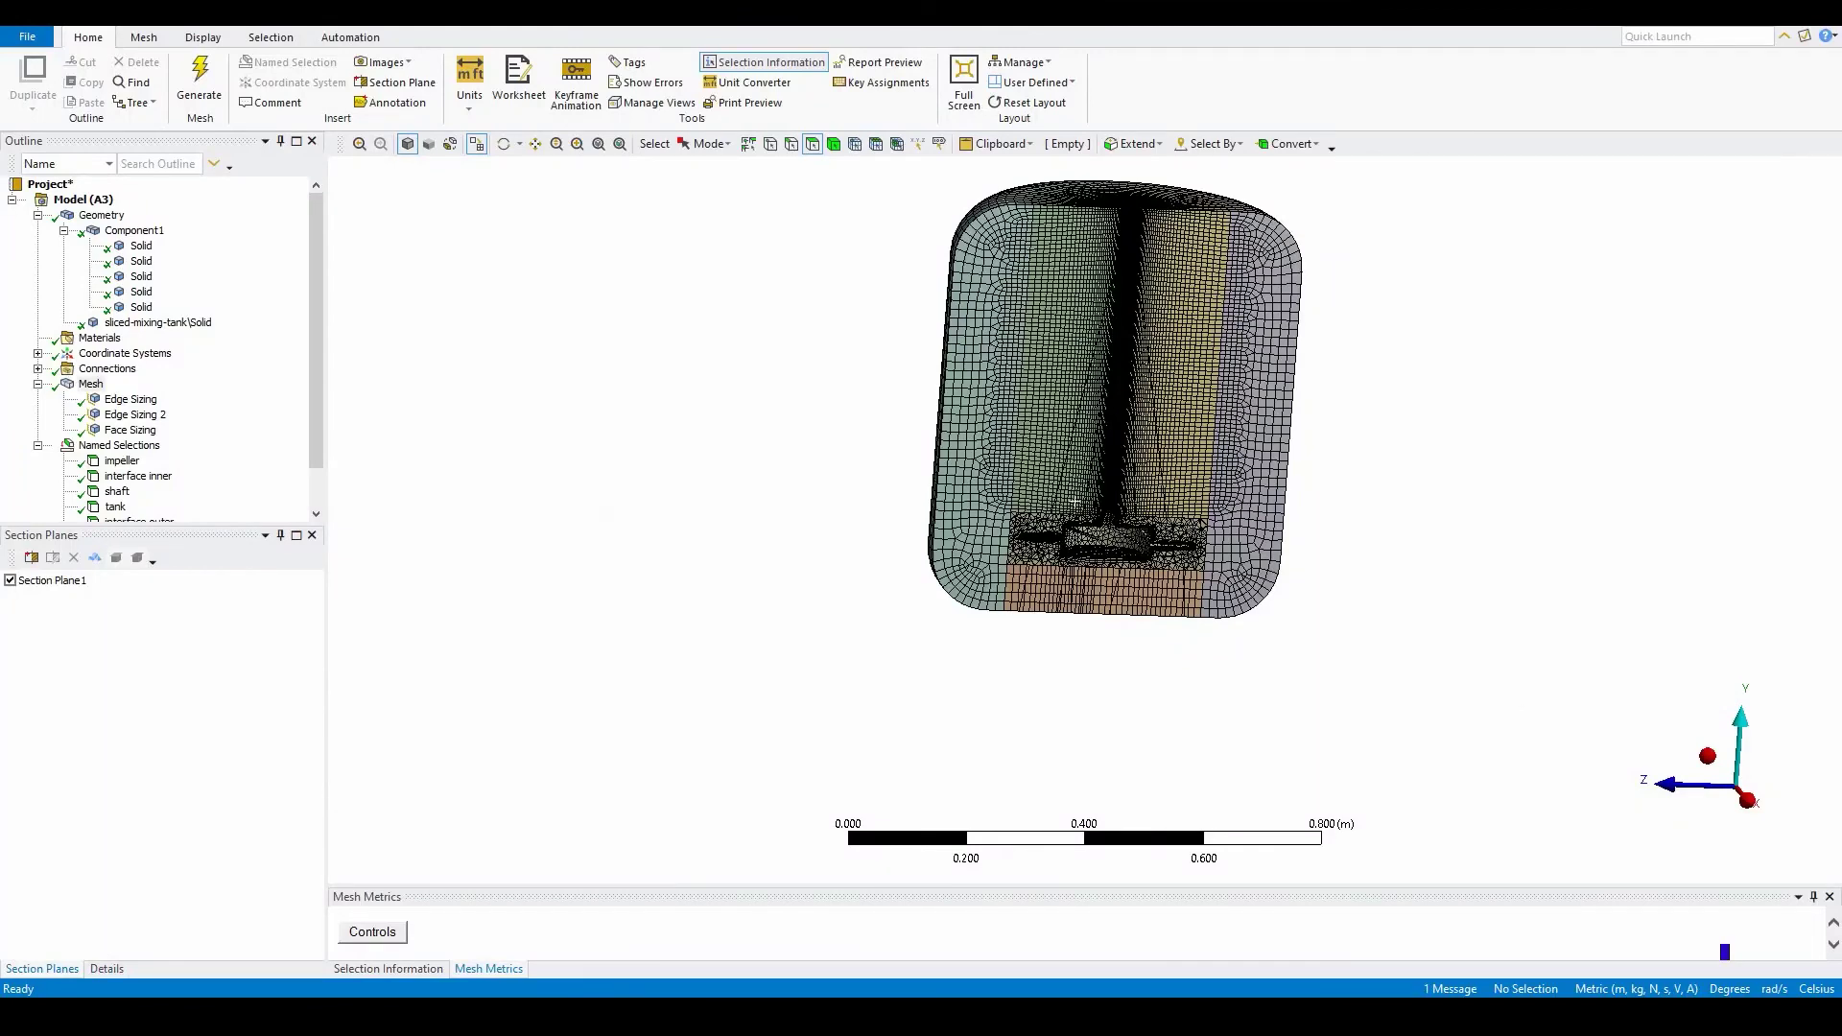
pyautogui.scroll(3, 1007, 703)
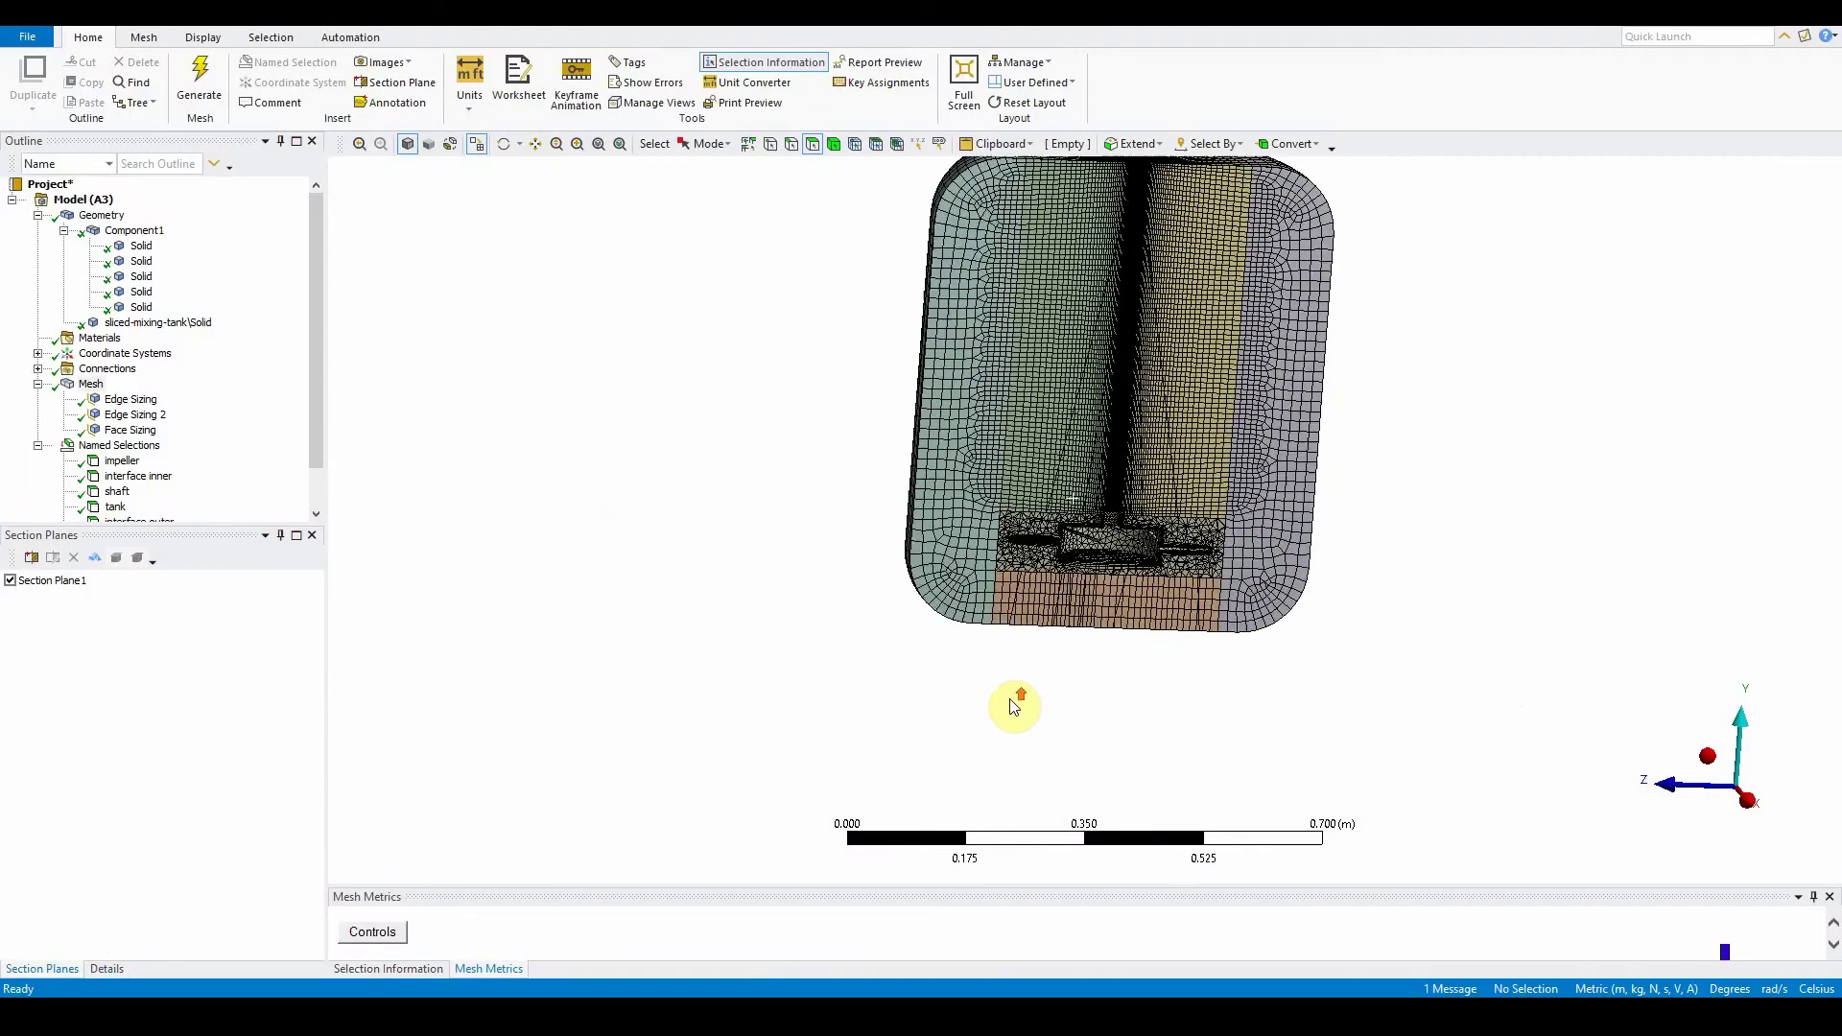
pyautogui.keyDown('ctrl'); pyautogui.moveTo(1121, 619); pyautogui.dragTo(1008, 765, button='middle'); pyautogui.keyUp('ctrl')
pyautogui.moveTo(1299, 745)
pyautogui.mouseDown(button='middle')
pyautogui.moveTo(1177, 707)
pyautogui.moveTo(1222, 673)
pyautogui.moveTo(1319, 718)
pyautogui.mouseUp(button='middle')
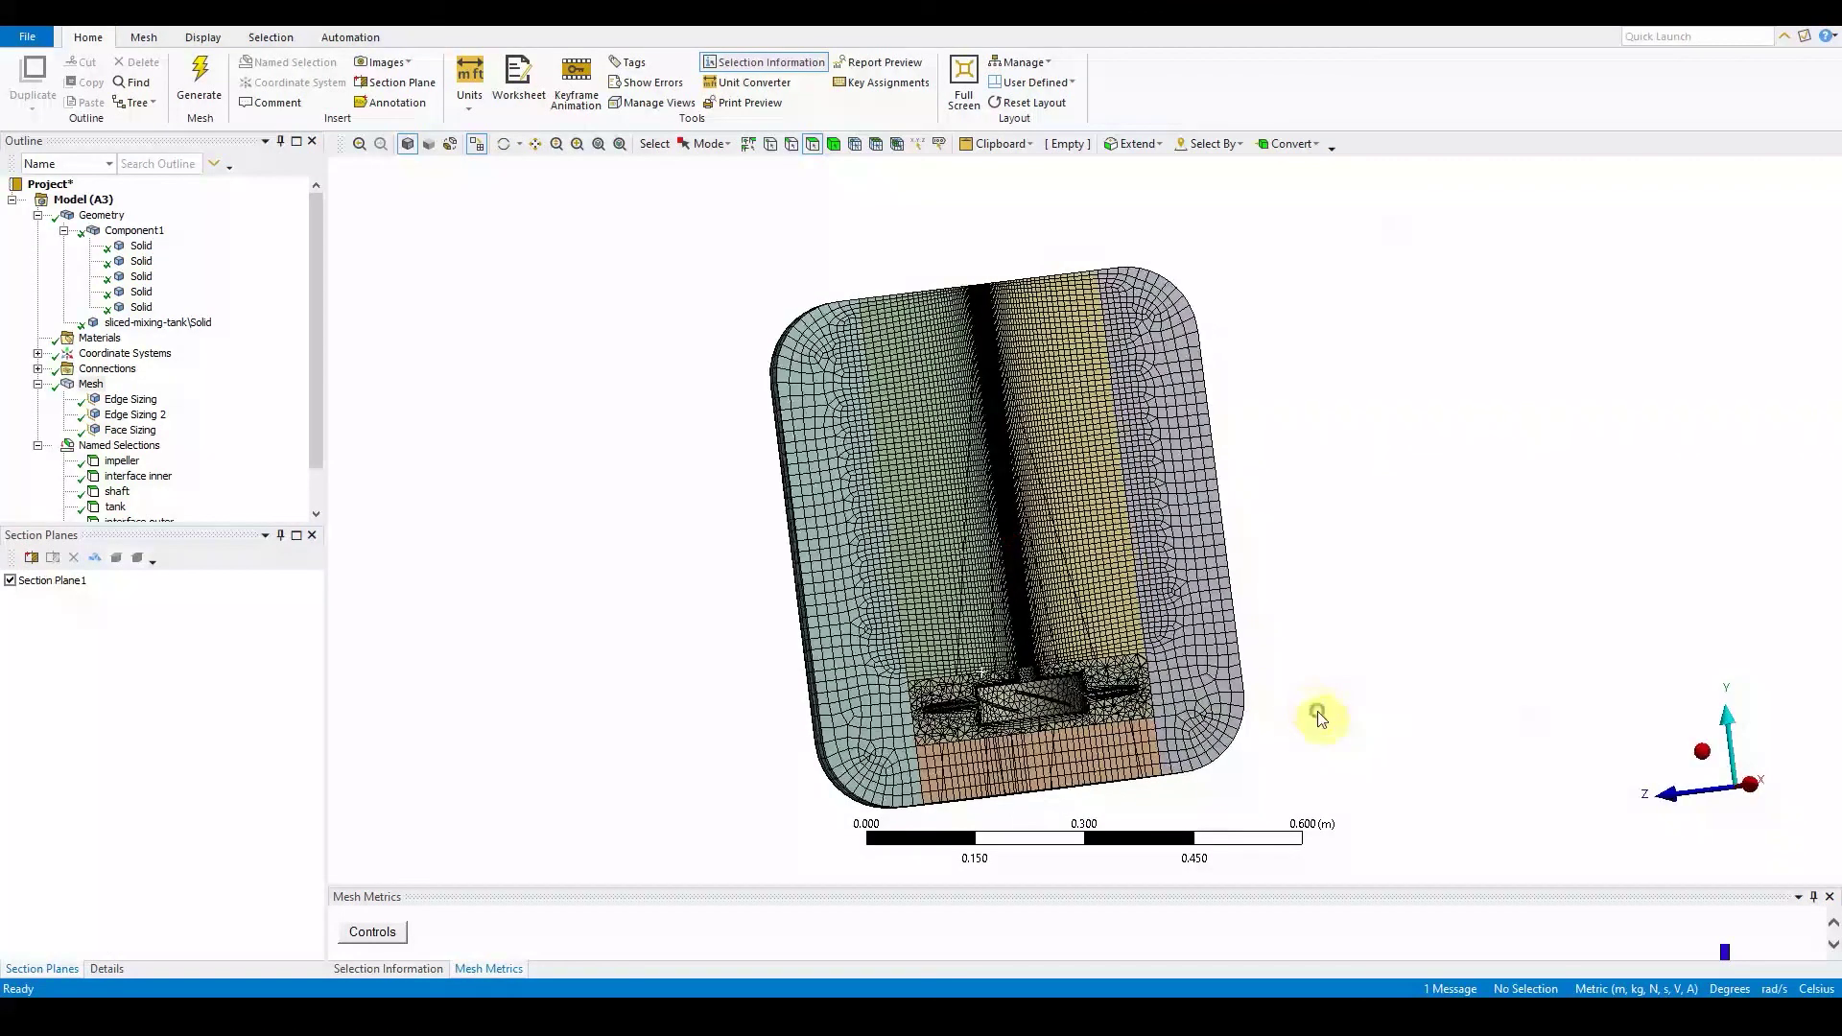